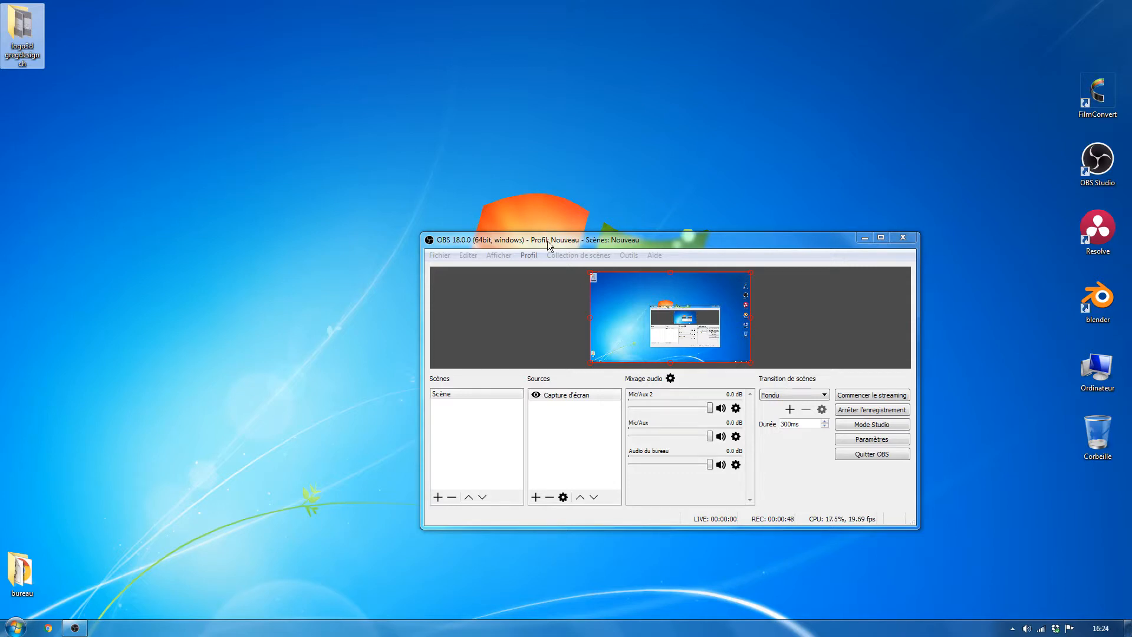
{"action": "left_click_drag", "start_coordinate": [547, 240], "coordinate": [498, 225]}
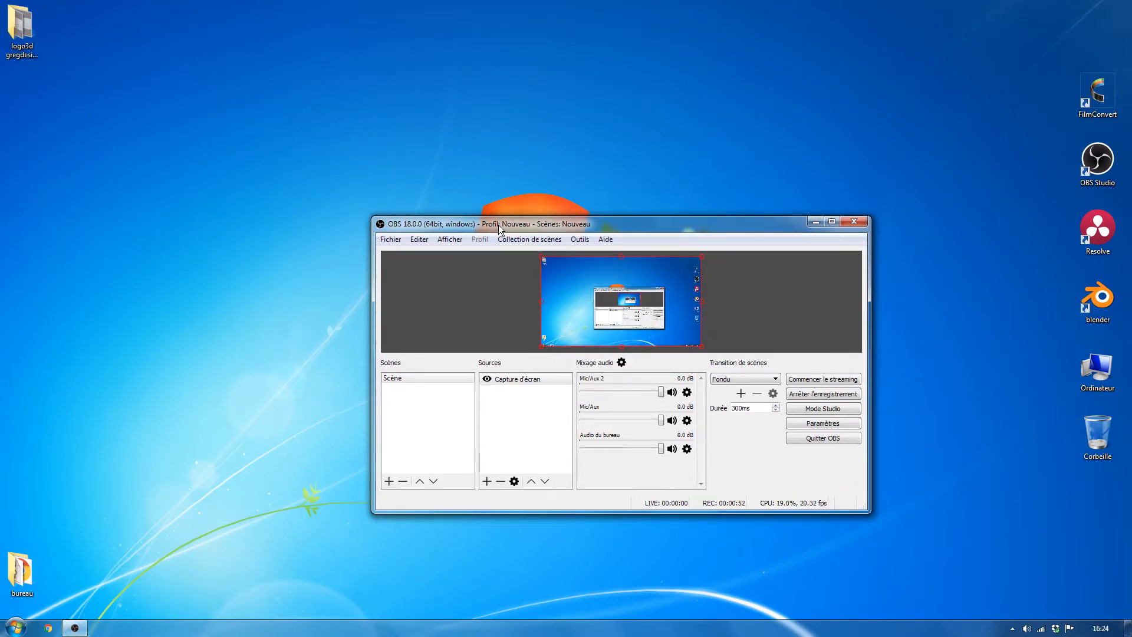
{"action": "left_click_drag", "start_coordinate": [498, 224], "coordinate": [500, 224]}
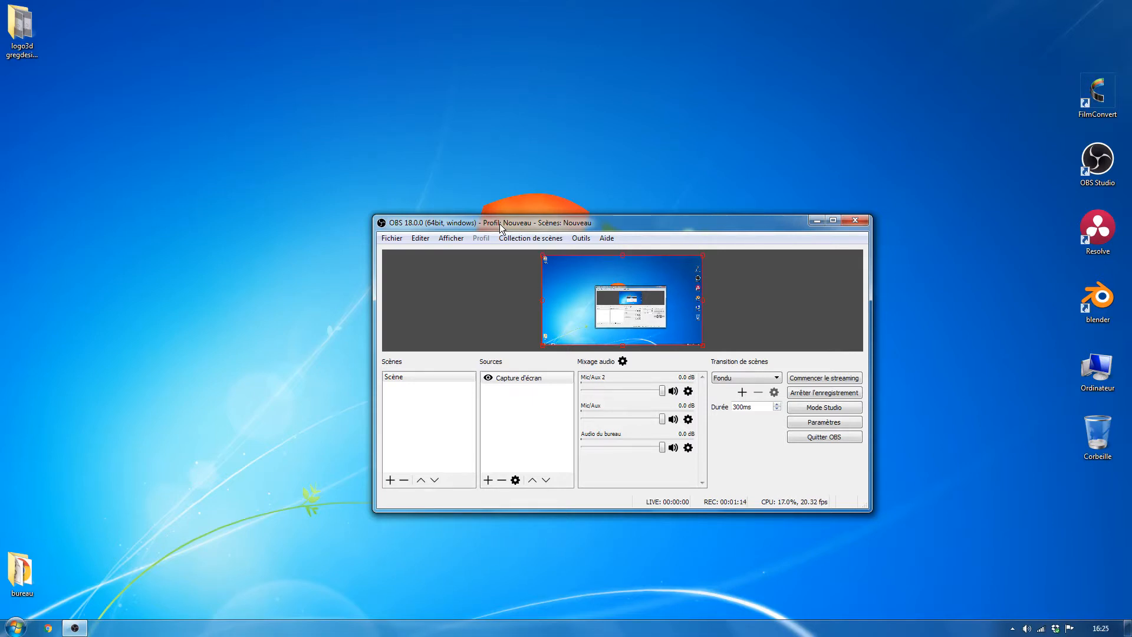
{"action": "left_click_drag", "start_coordinate": [500, 227], "coordinate": [519, 219]}
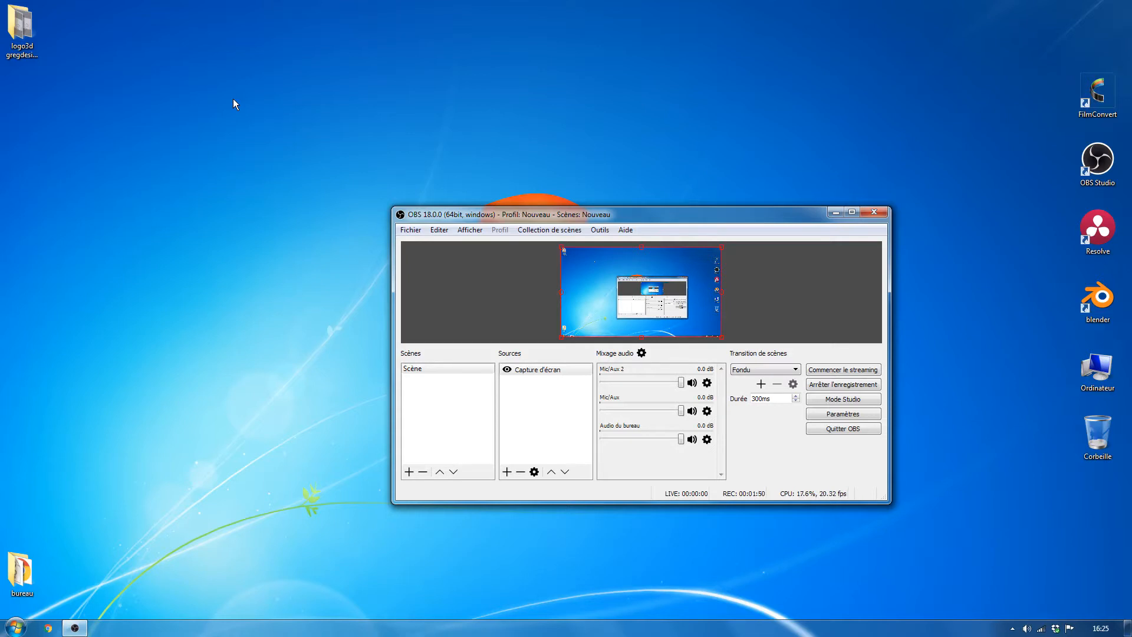
- Open gregdesign4.blend from the logo3d gregdesign ch folder on the desktop
{"action": "left_click", "coordinate": [20, 32]}
{"action": "double_click", "coordinate": [20, 33]}
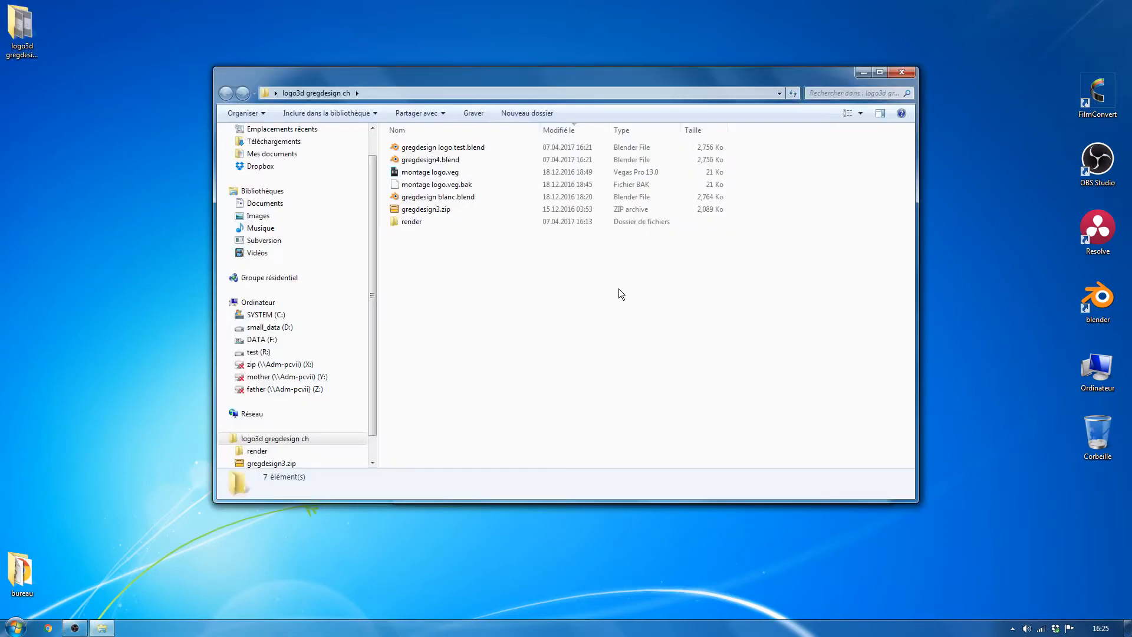
{"action": "double_click", "coordinate": [436, 160]}
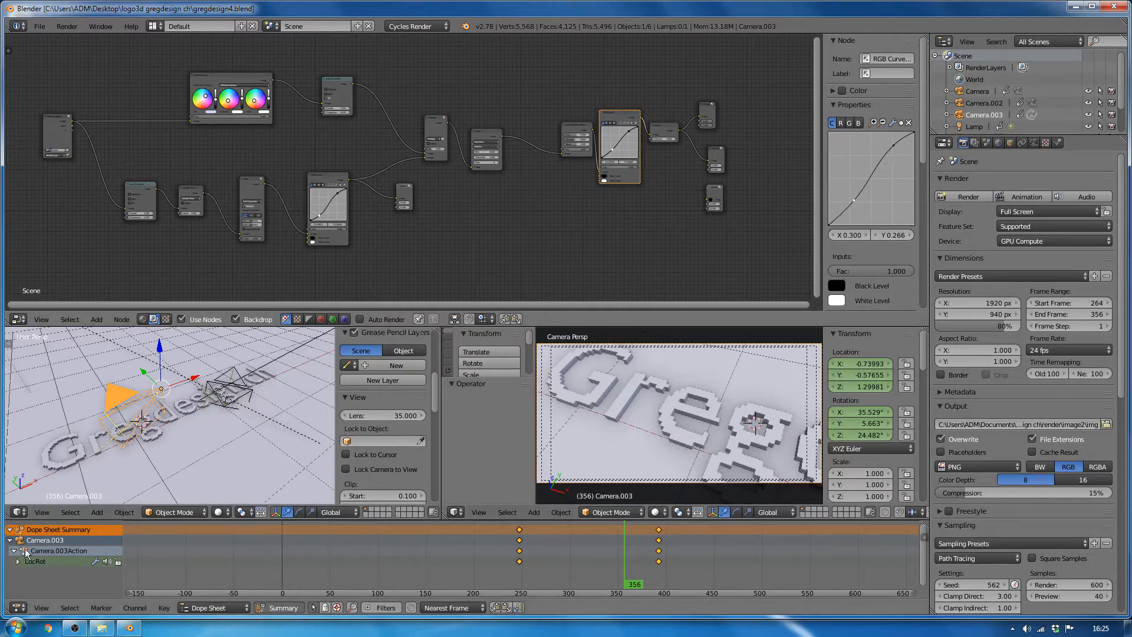
- Show the desktop and launch a second Blender instance with a new scene
{"action": "right_click", "coordinate": [175, 627]}
{"action": "left_click", "coordinate": [225, 575]}
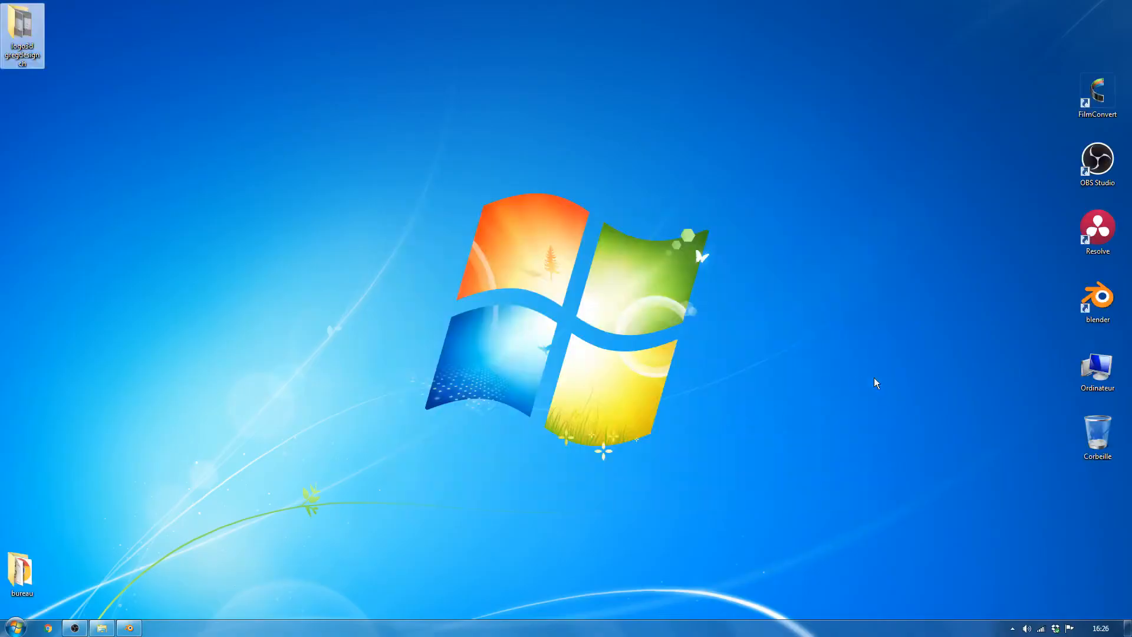
{"action": "double_click", "coordinate": [1096, 300]}
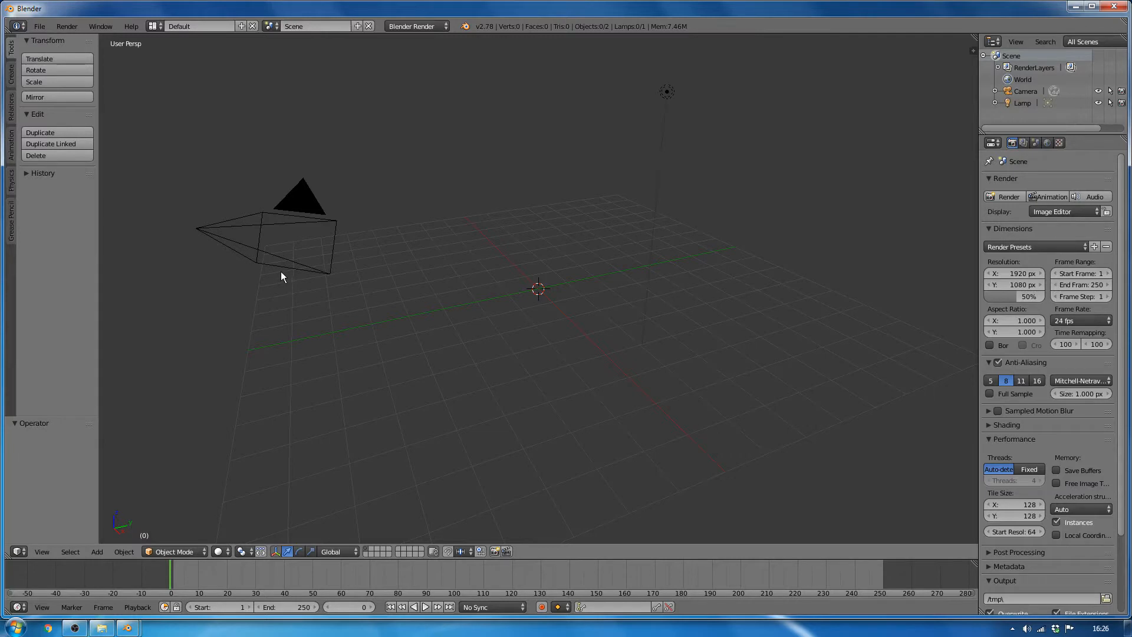
- Examine the camera and lamp in the new scene and play its timeline
{"action": "right_click", "coordinate": [269, 229]}
{"action": "middle_click_drag", "start_coordinate": [379, 242], "coordinate": [473, 256]}
{"action": "right_click", "coordinate": [611, 178]}
{"action": "middle_click_drag", "start_coordinate": [612, 248], "coordinate": [605, 235]}
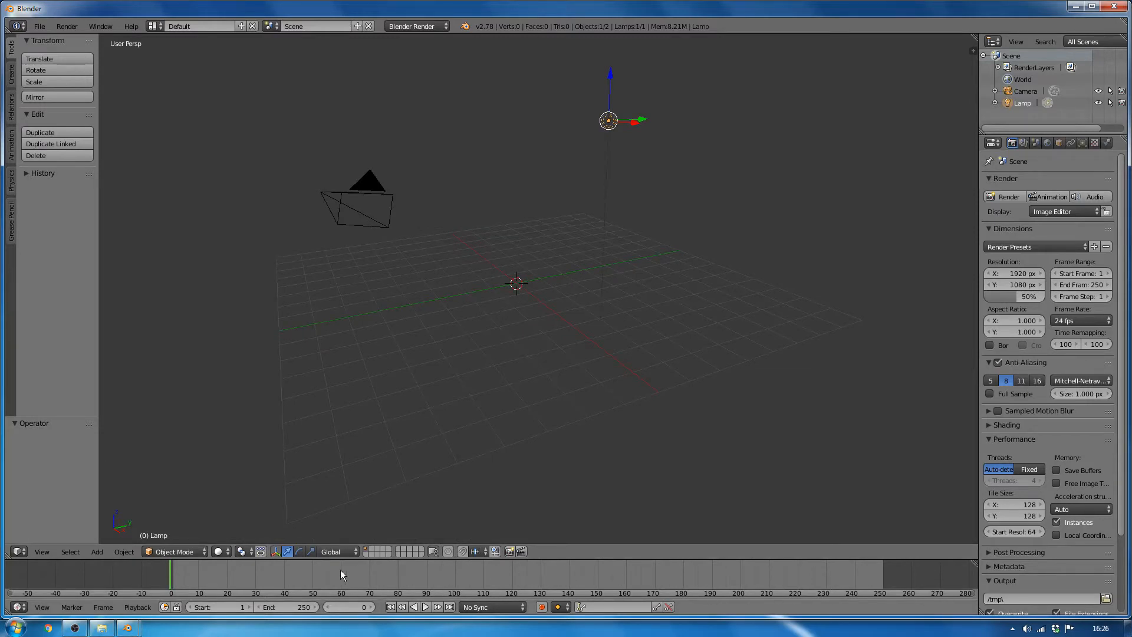
{"action": "key", "text": "alt+a"}
- Switch to the gregdesign4.blend window and examine the Gregdesign.ch logo text in a maximised 3D view
{"action": "left_click", "coordinate": [127, 628]}
{"action": "left_click", "coordinate": [100, 571]}
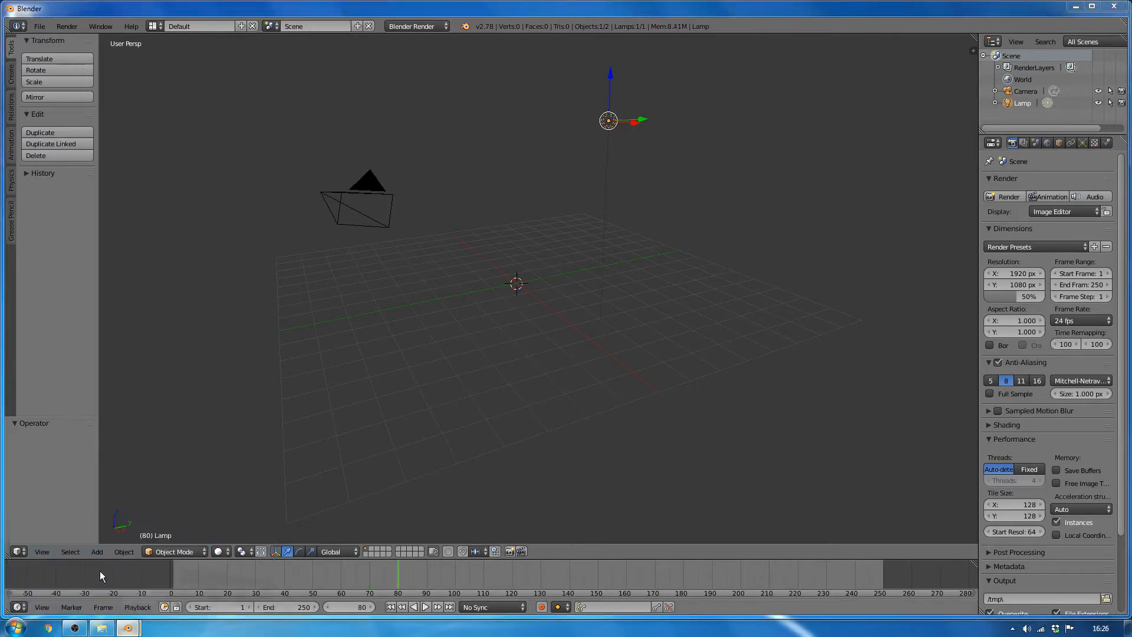
{"action": "key", "text": "ctrl+Up"}
{"action": "scroll", "coordinate": [587, 332], "scroll_direction": "down", "scroll_amount": 4}
{"action": "middle_click_drag", "start_coordinate": [586, 332], "coordinate": [454, 299], "text": "shift"}
{"action": "middle_click_drag", "start_coordinate": [507, 358], "coordinate": [482, 375]}
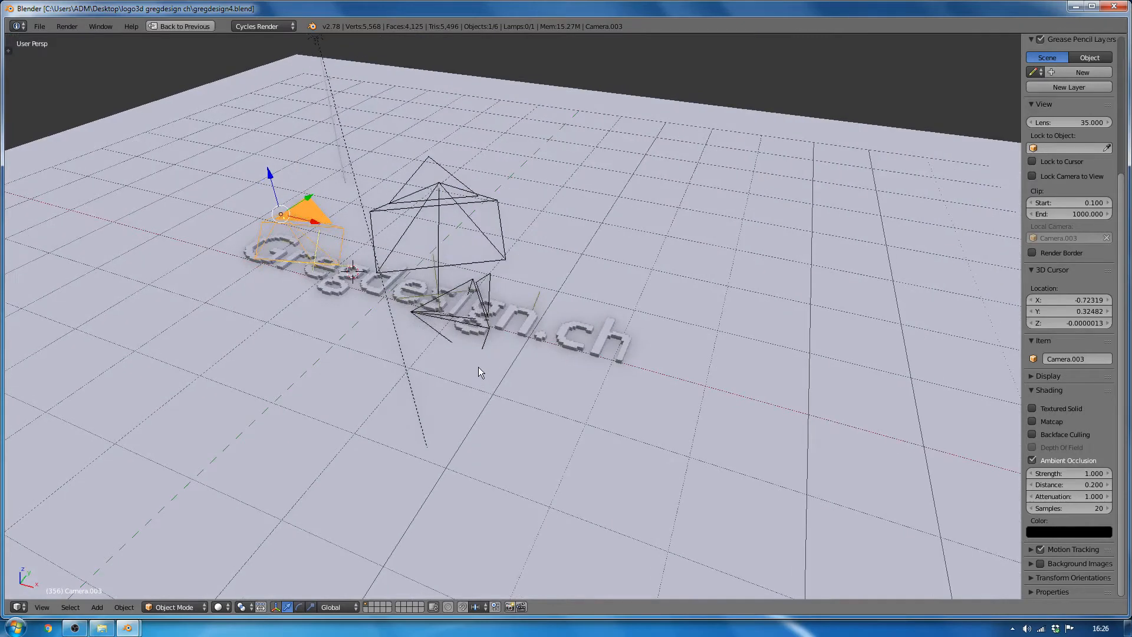
{"action": "scroll", "coordinate": [455, 356], "scroll_direction": "down", "scroll_amount": 2}
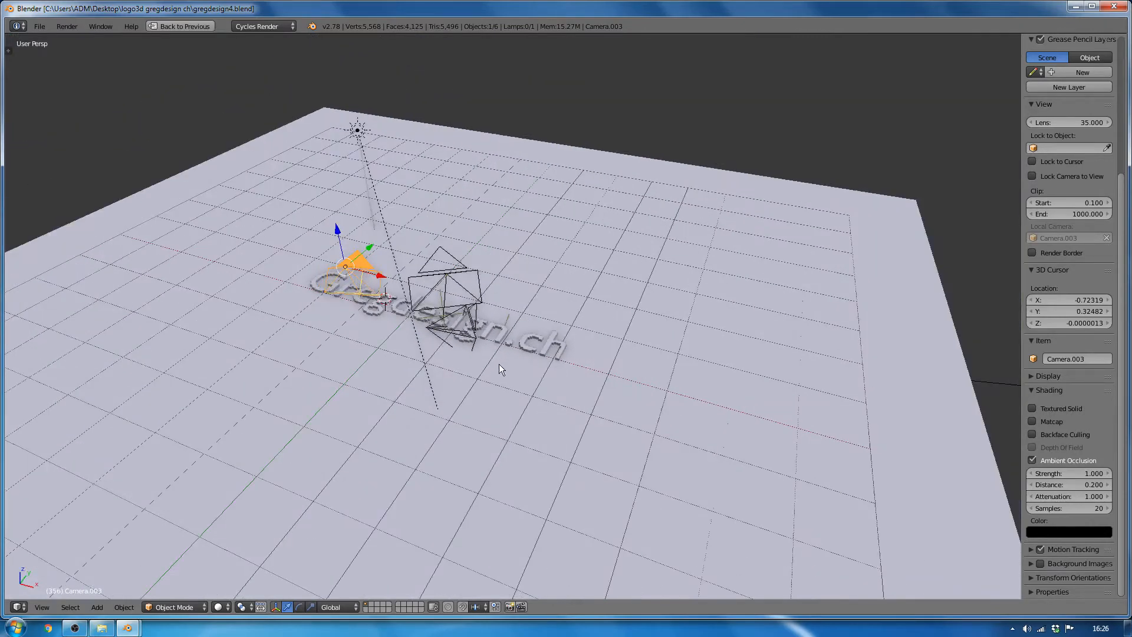
{"action": "scroll", "coordinate": [429, 345], "scroll_direction": "up", "scroll_amount": 4}
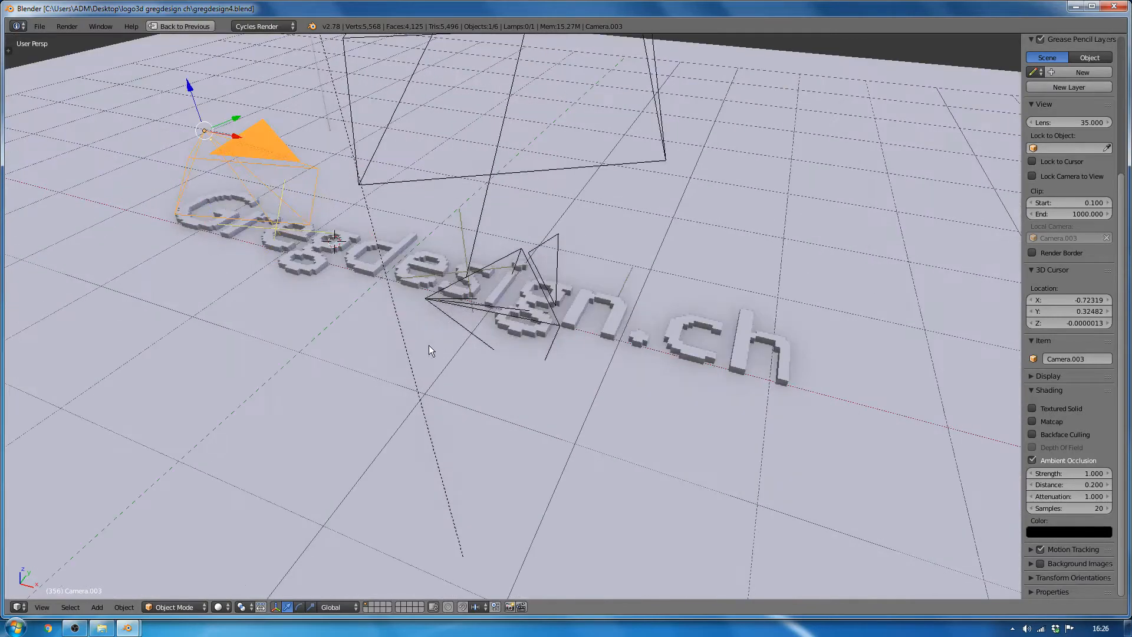
{"action": "right_click", "coordinate": [613, 313]}
{"action": "middle_click_drag", "start_coordinate": [592, 387], "coordinate": [503, 391]}
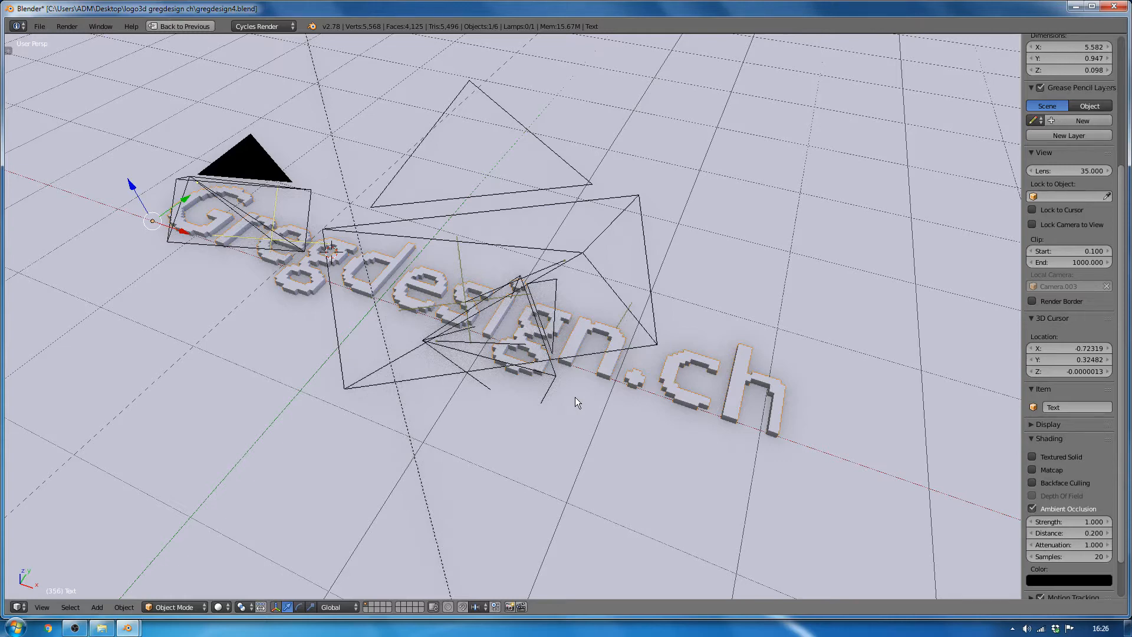
{"action": "key", "text": "ctrl+space"}
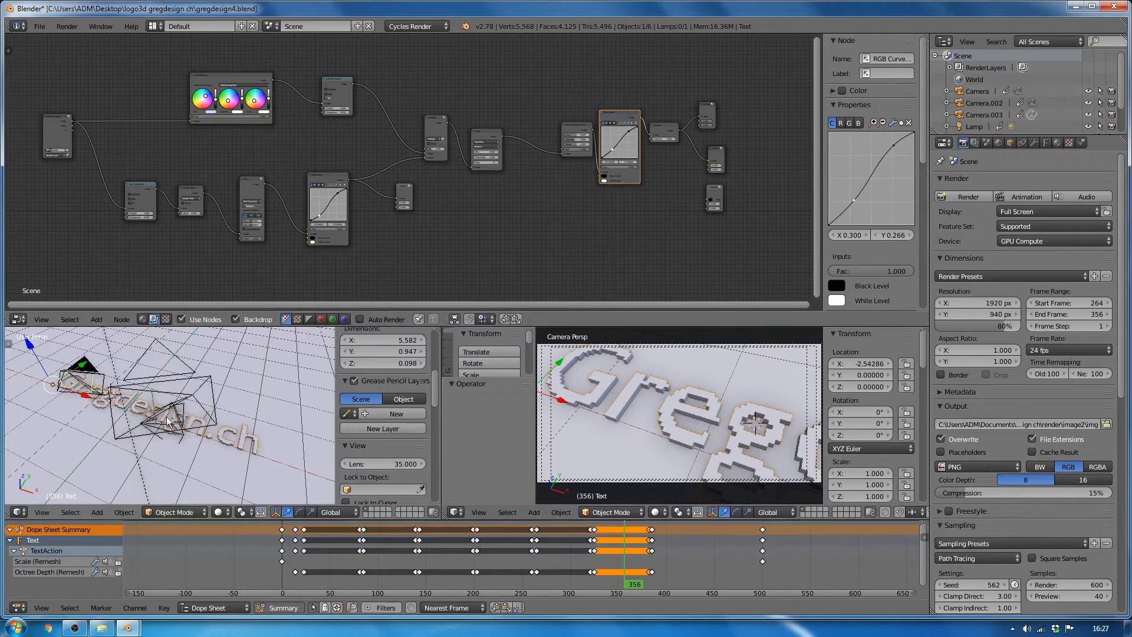
- Examine the logo scene's cameras, text object and ground plane in the maximised 3D view from several angles
{"action": "key", "text": "shift+space"}
{"action": "scroll", "coordinate": [540, 382], "scroll_direction": "down", "scroll_amount": 5}
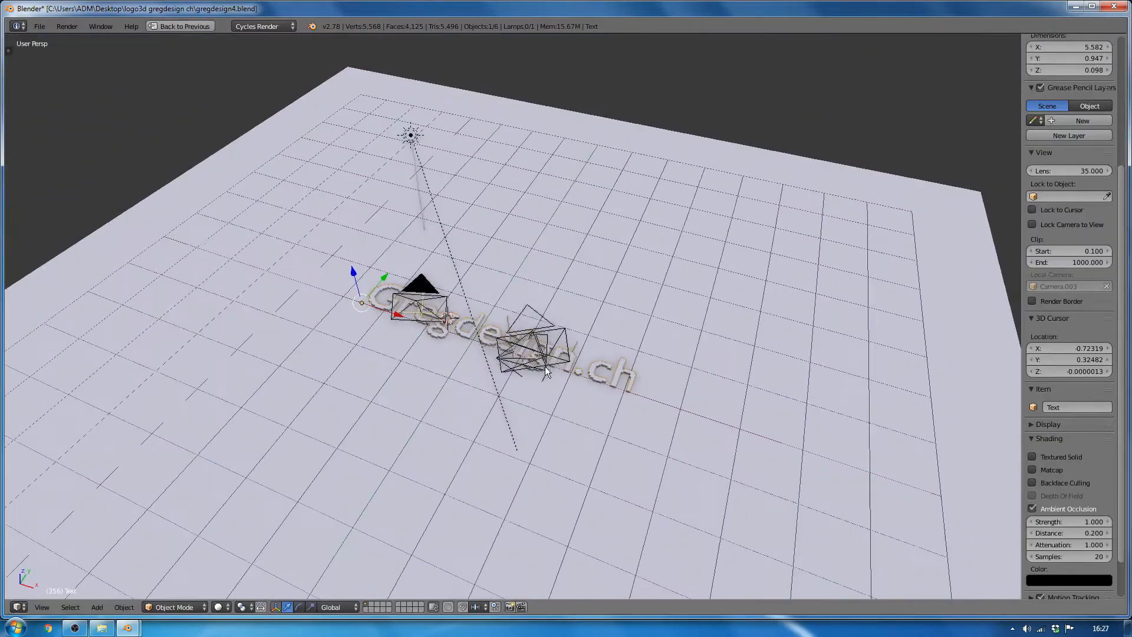
{"action": "middle_click_drag", "start_coordinate": [545, 366], "coordinate": [604, 327]}
{"action": "scroll", "coordinate": [604, 327], "scroll_direction": "up", "scroll_amount": 1}
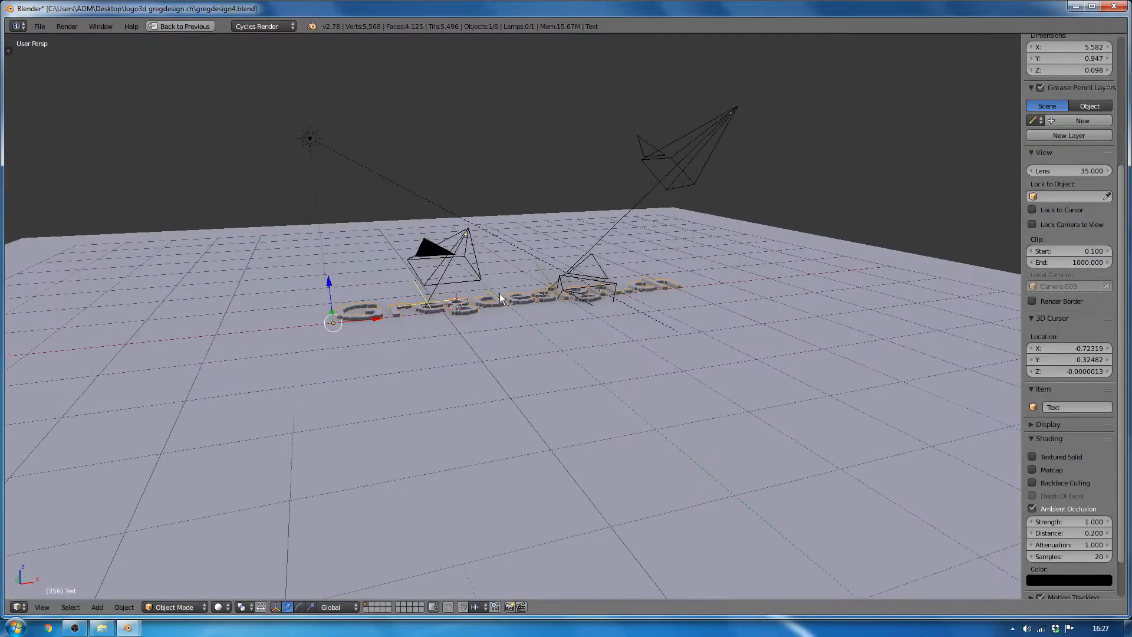
{"action": "right_click", "coordinate": [695, 122]}
{"action": "right_click", "coordinate": [436, 244]}
{"action": "right_click", "coordinate": [642, 284]}
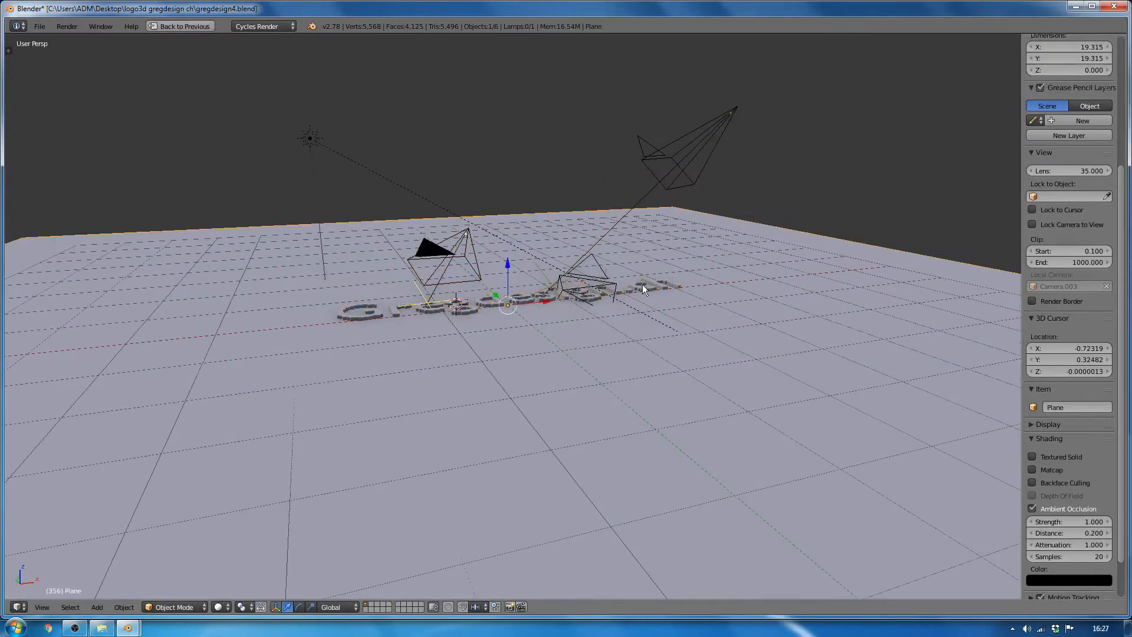
{"action": "right_click", "coordinate": [370, 167]}
{"action": "right_click", "coordinate": [504, 304]}
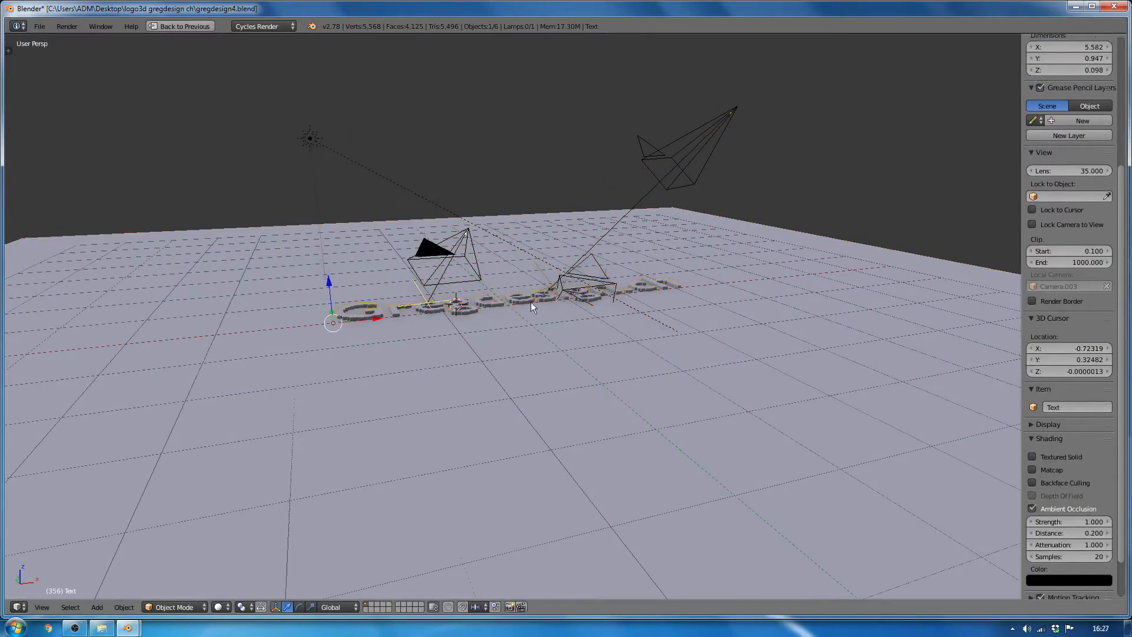
{"action": "scroll", "coordinate": [504, 313], "scroll_direction": "up", "scroll_amount": 6}
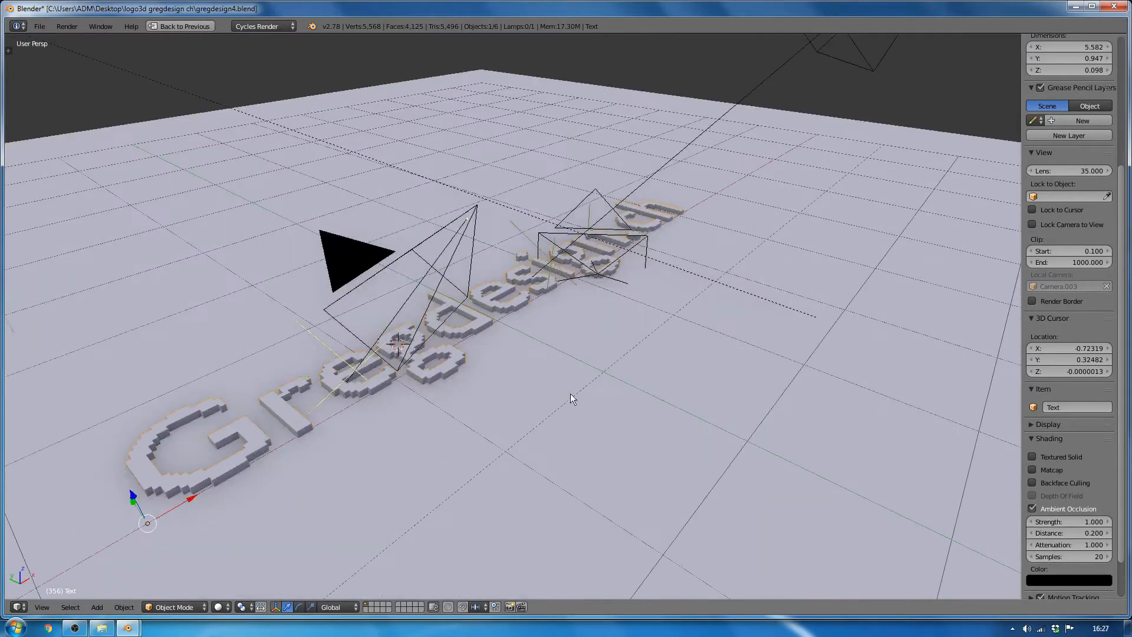
{"action": "right_click", "coordinate": [590, 386]}
{"action": "scroll", "coordinate": [641, 379], "scroll_direction": "down", "scroll_amount": 6}
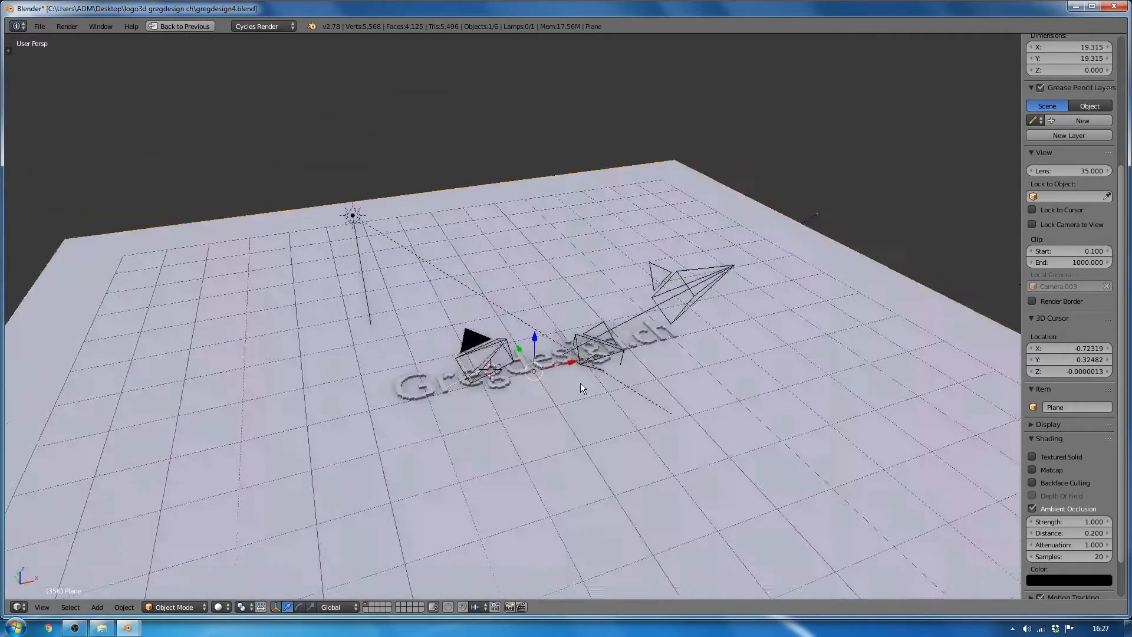
{"action": "middle_click_drag", "start_coordinate": [580, 386], "coordinate": [546, 370]}
{"action": "scroll", "coordinate": [546, 369], "scroll_direction": "up", "scroll_amount": 4}
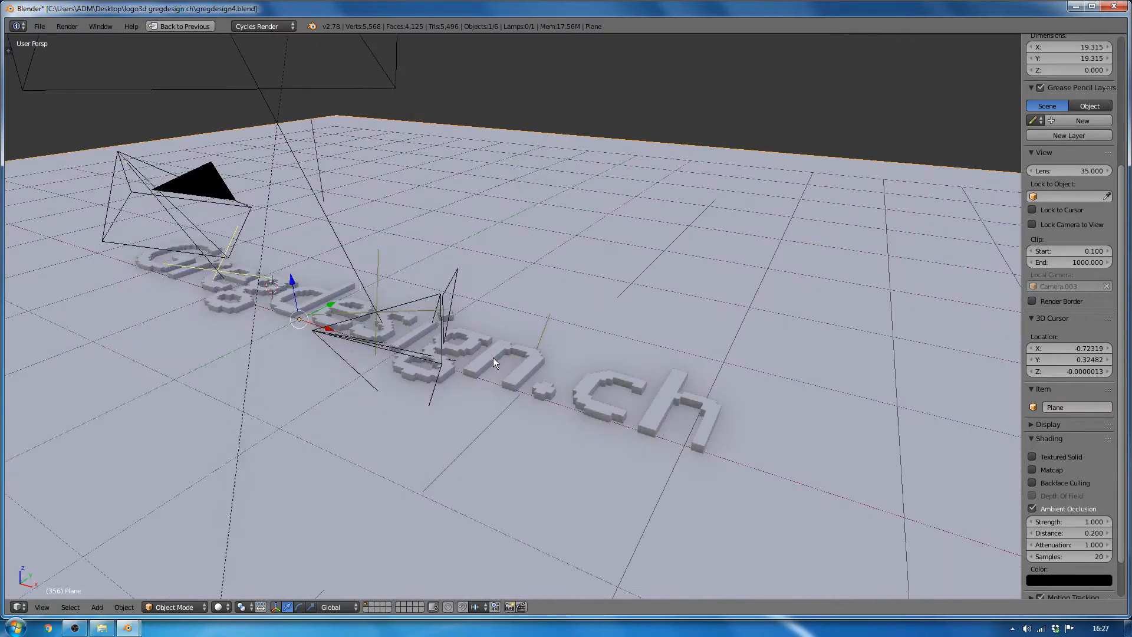
- Set the timeline to frame 0 and play the logo animation in the maximised 3D view
{"action": "key", "text": "ctrl+Up"}
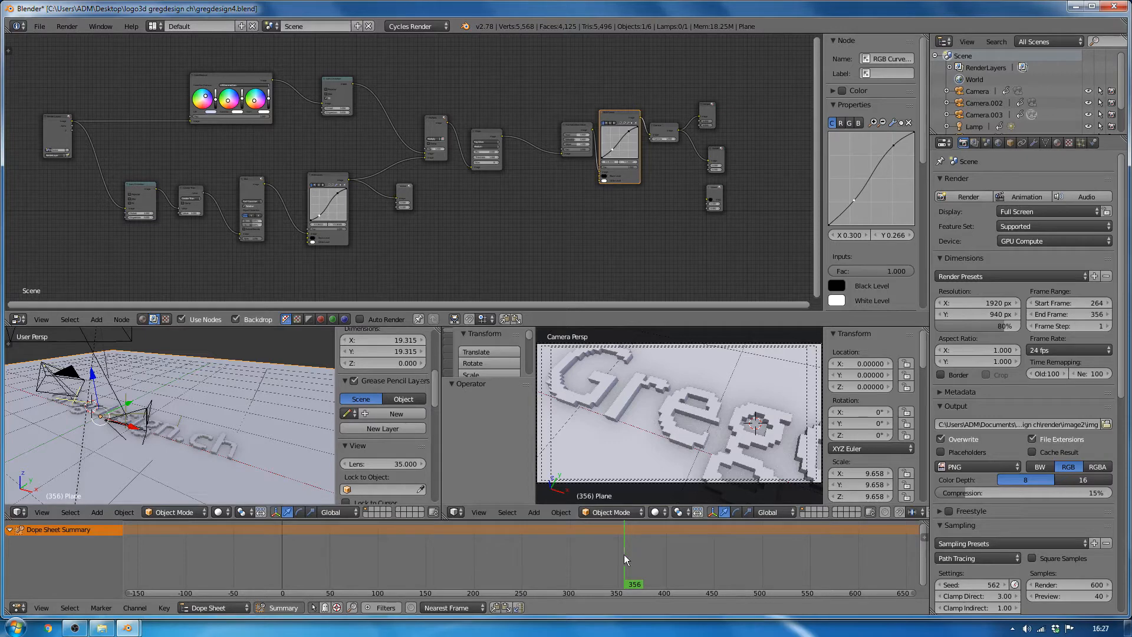
{"action": "left_click_drag", "start_coordinate": [624, 559], "coordinate": [283, 570]}
{"action": "key", "text": "ctrl+Up"}
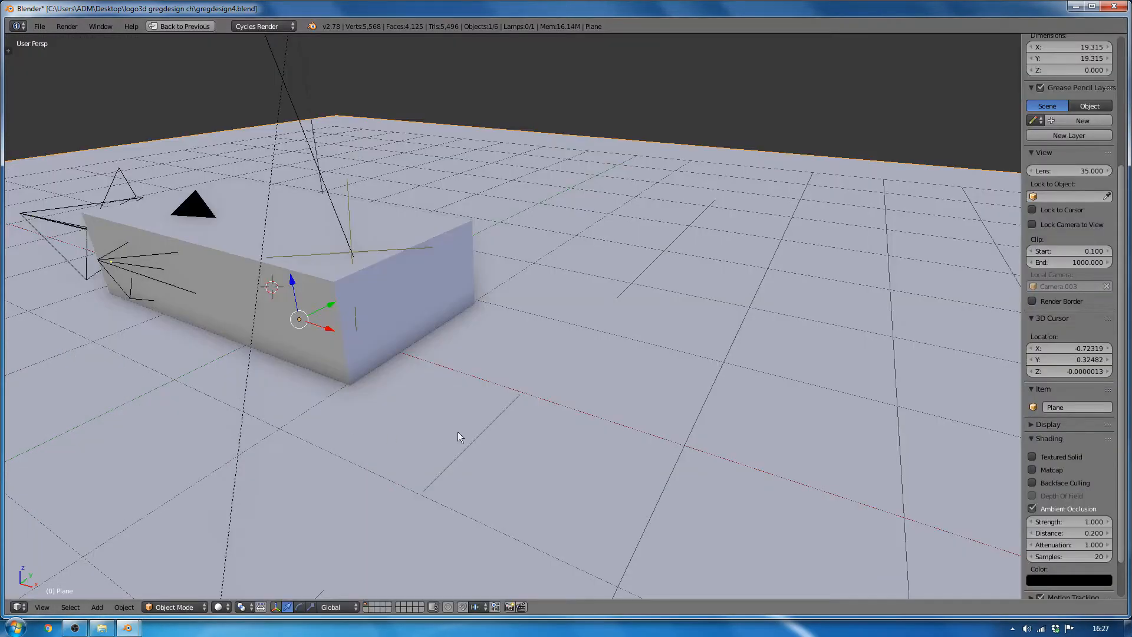
{"action": "scroll", "coordinate": [471, 419], "scroll_direction": "down", "scroll_amount": 6}
{"action": "scroll", "coordinate": [526, 388], "scroll_direction": "up", "scroll_amount": 2}
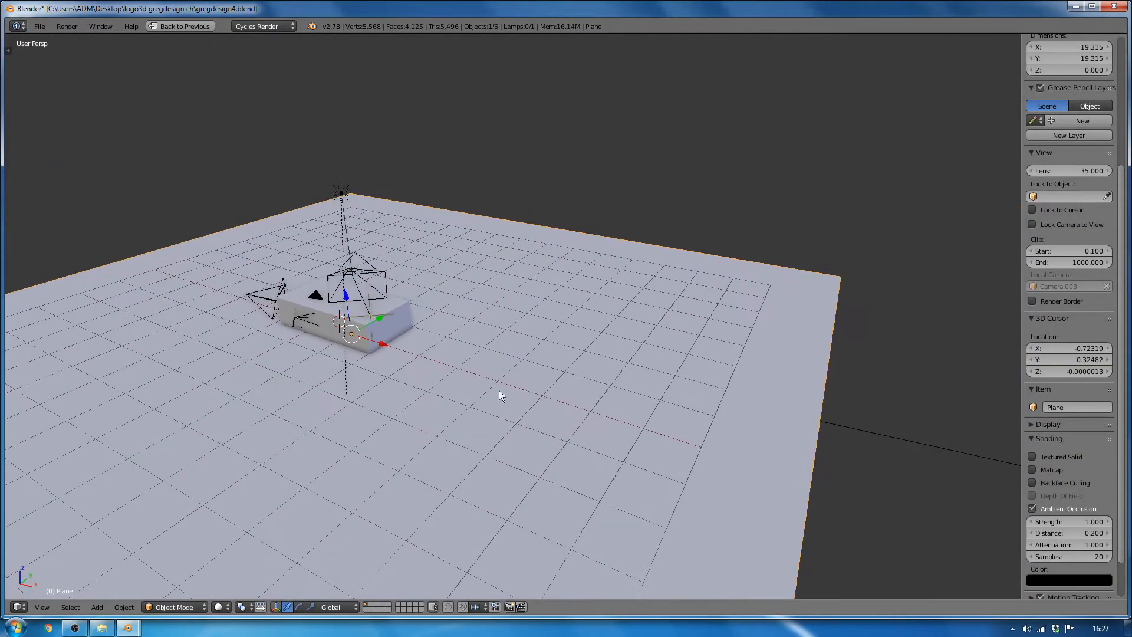
{"action": "key", "text": "alt+a"}
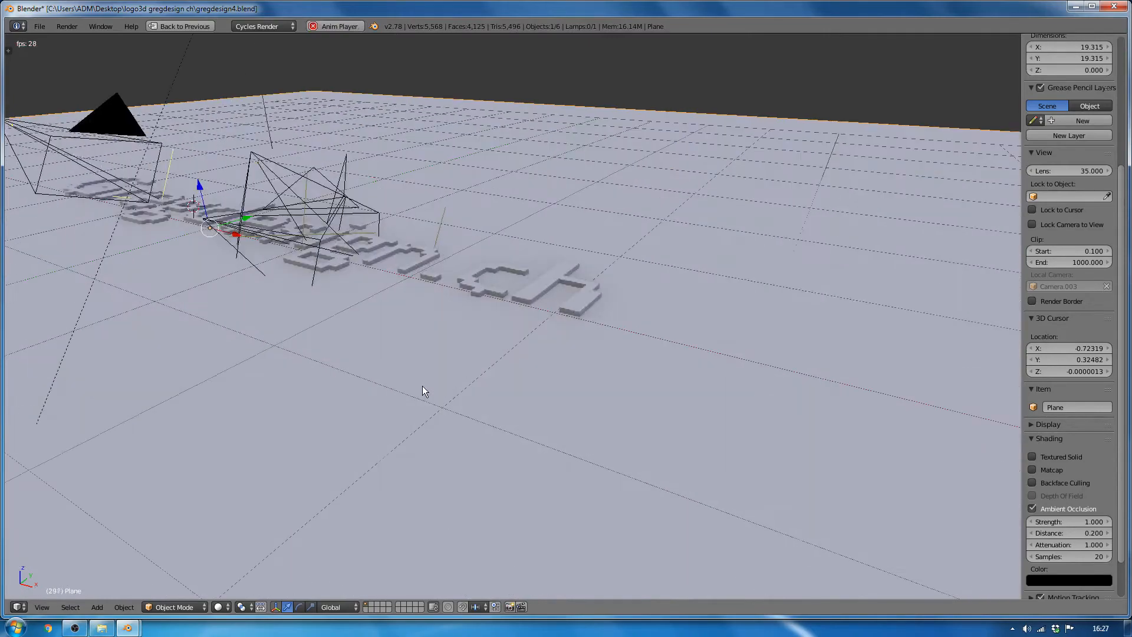
{"action": "middle_click_drag", "start_coordinate": [418, 373], "coordinate": [445, 390]}
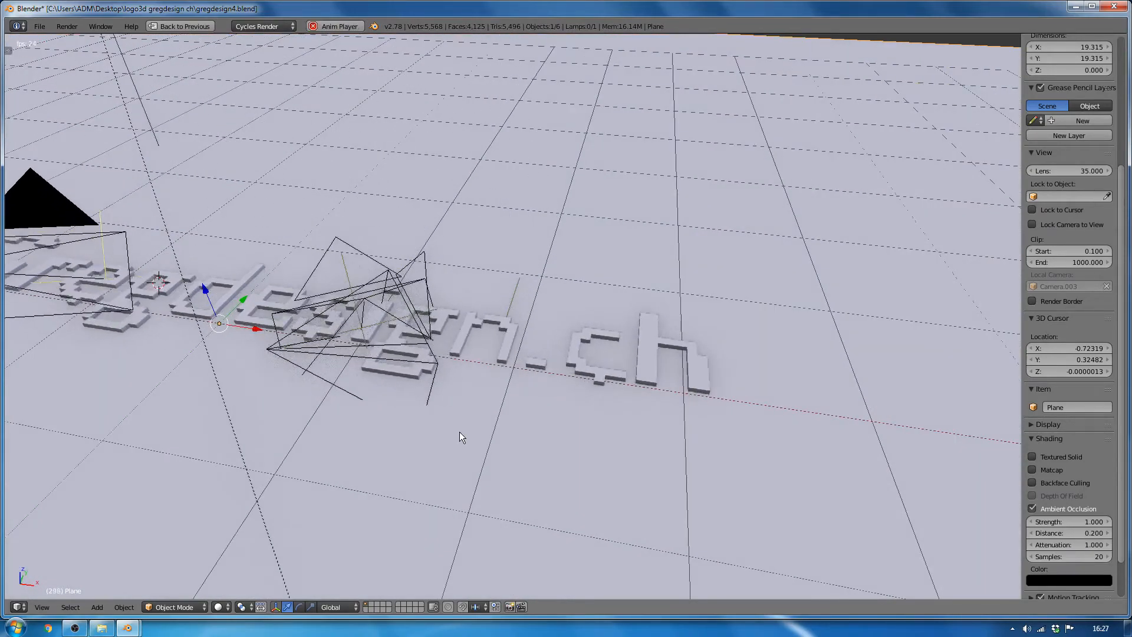
{"action": "key", "text": "Escape"}
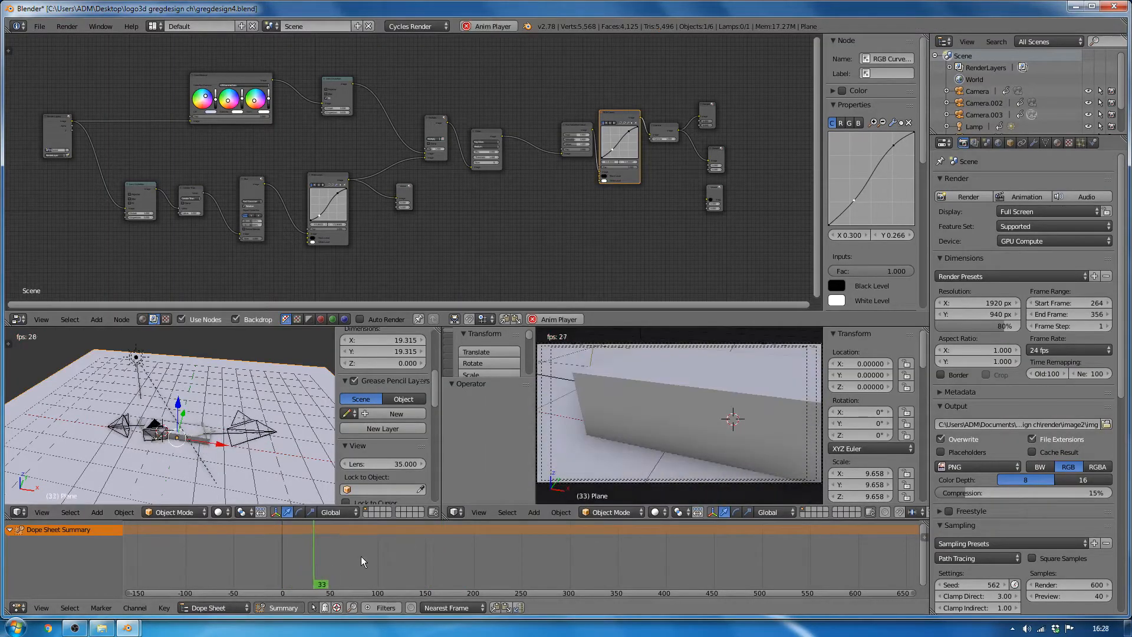
- Scrub through the logo animation's timeline, ending at frame 525
{"action": "left_click_drag", "start_coordinate": [361, 557], "coordinate": [653, 558]}
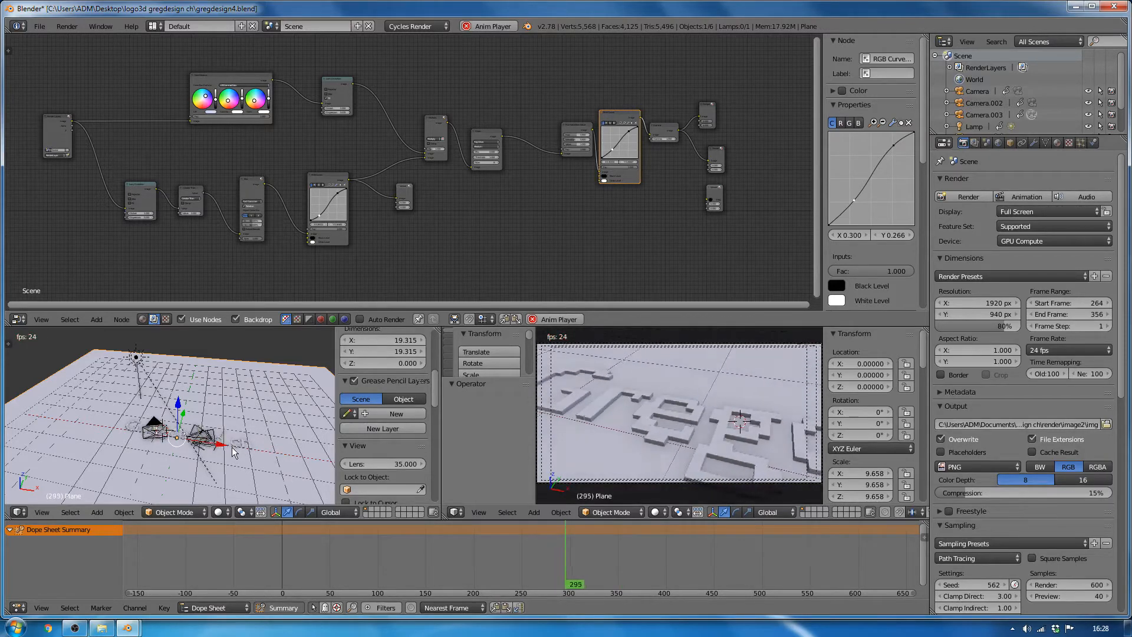
{"action": "left_click_drag", "start_coordinate": [542, 567], "coordinate": [877, 542]}
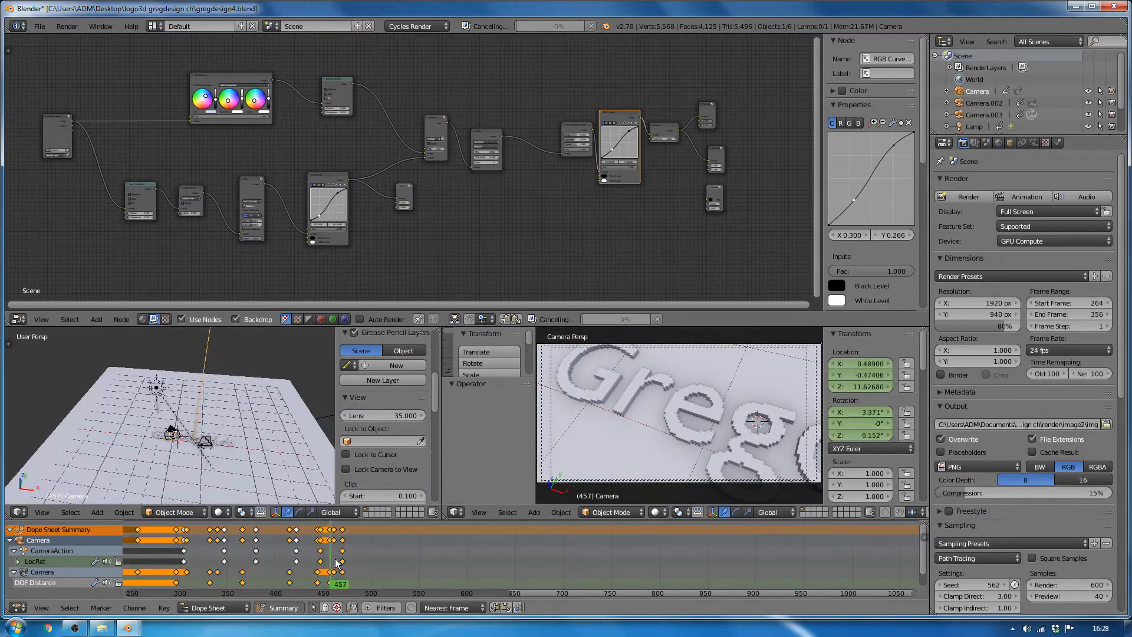
{"action": "left_click_drag", "start_coordinate": [337, 563], "coordinate": [395, 558]}
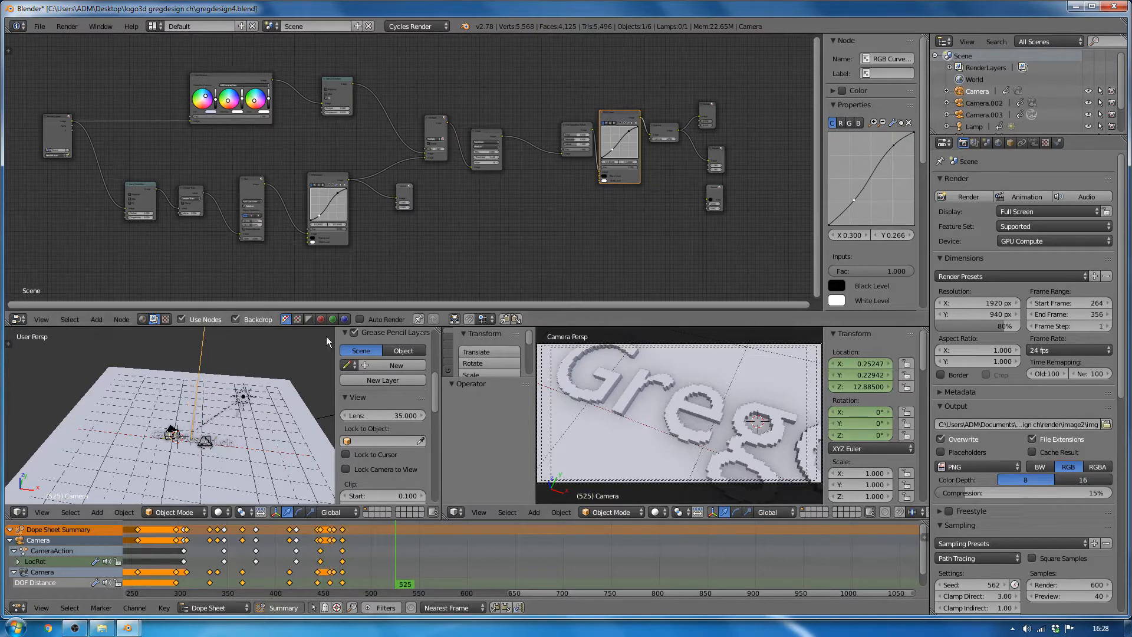
- Make the selected Camera high above the logo the active camera and look through it
{"action": "scroll", "coordinate": [224, 396], "scroll_direction": "down", "scroll_amount": 3}
{"action": "middle_click_drag", "start_coordinate": [244, 387], "coordinate": [230, 429], "text": "shift"}
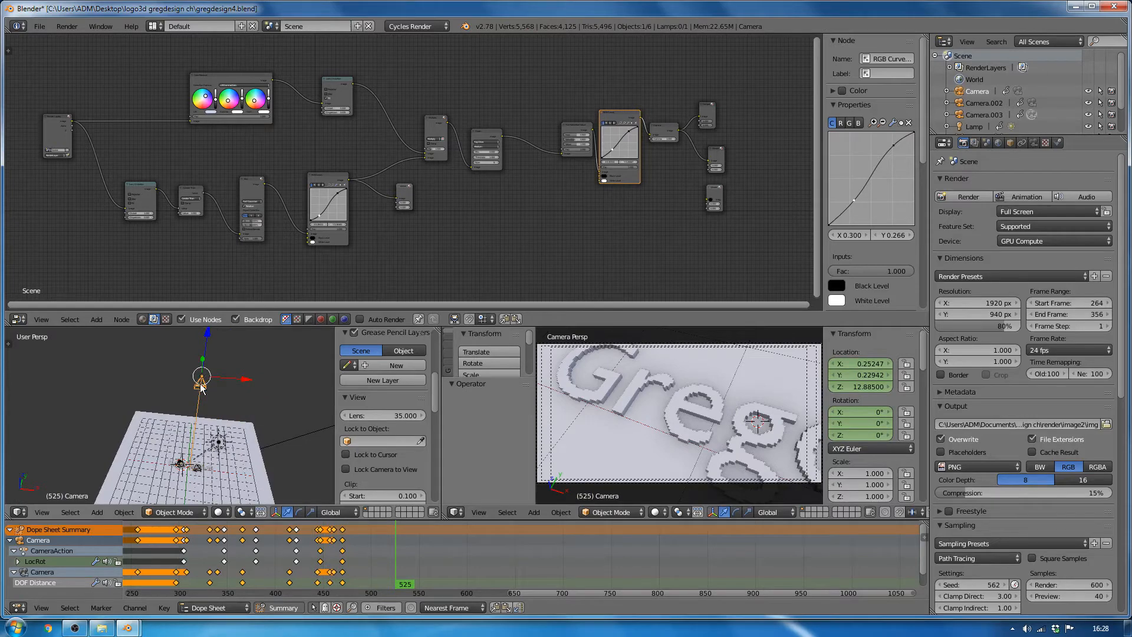
{"action": "key", "text": "ctrl+KP_0"}
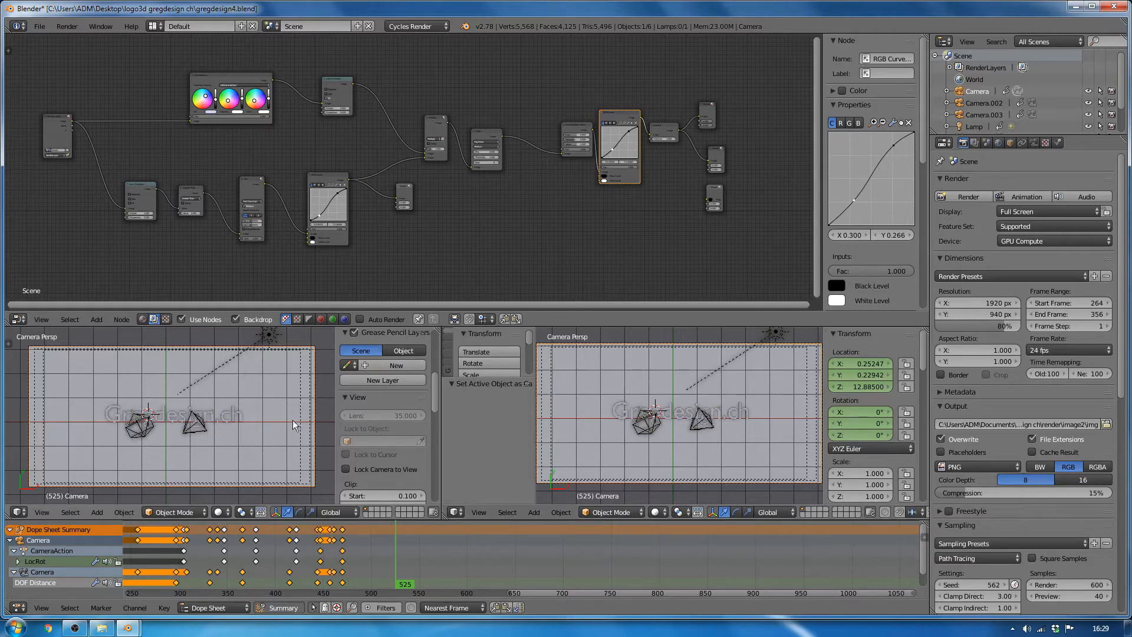
{"action": "left_click", "coordinate": [155, 25]}
{"action": "left_click", "coordinate": [179, 133]}
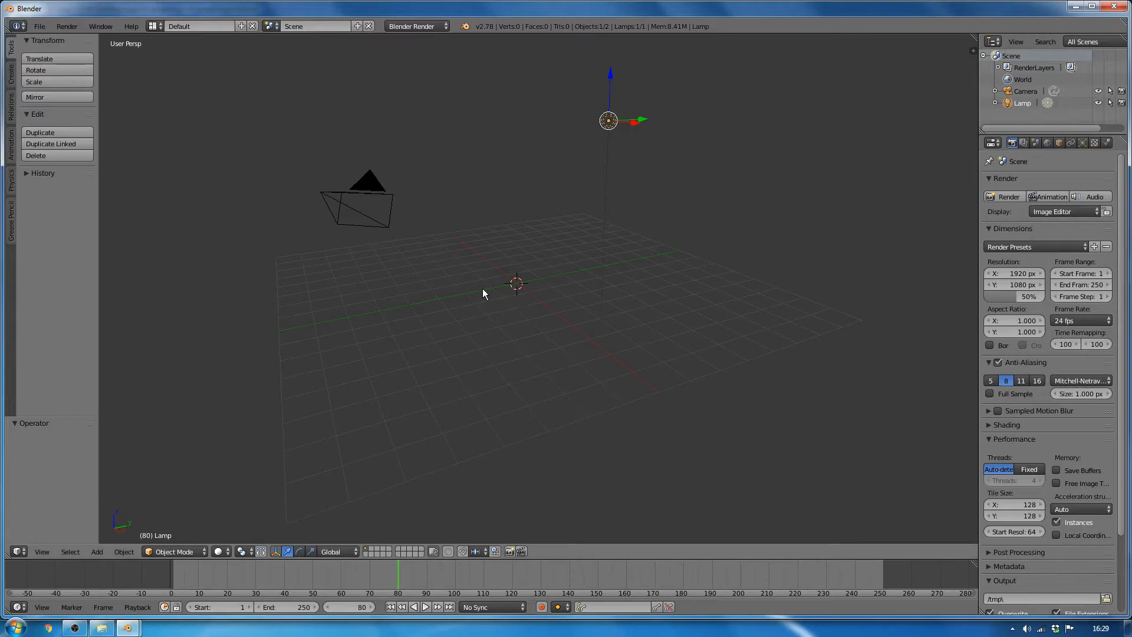
- Add a Text object at the origin of the new, empty Blender scene
{"action": "key", "text": "shift+a"}
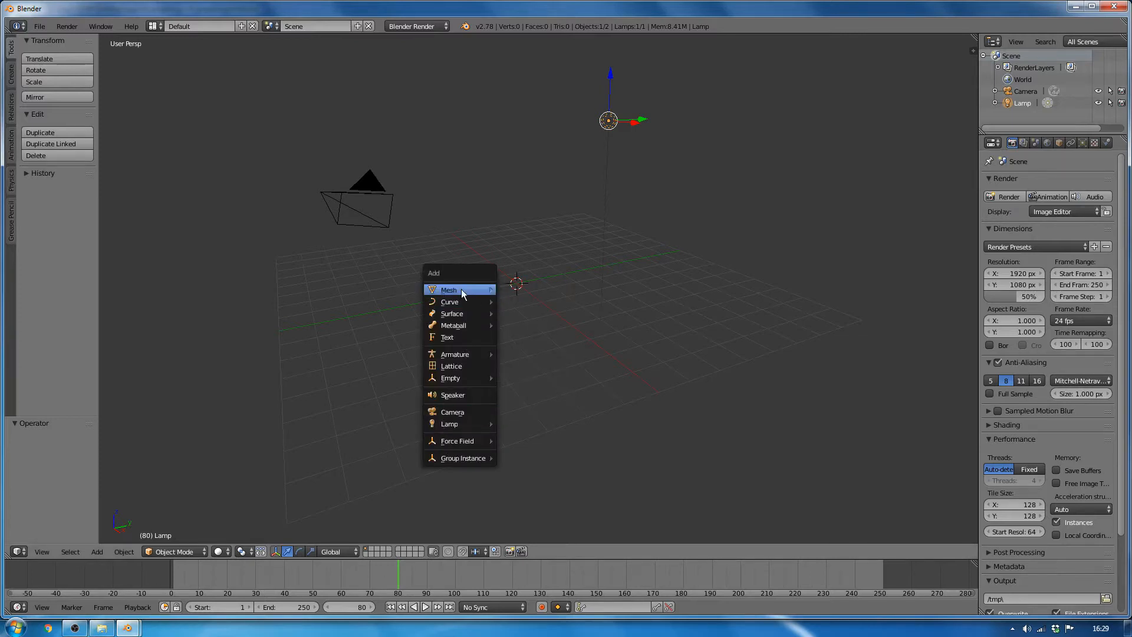
{"action": "left_click", "coordinate": [463, 337]}
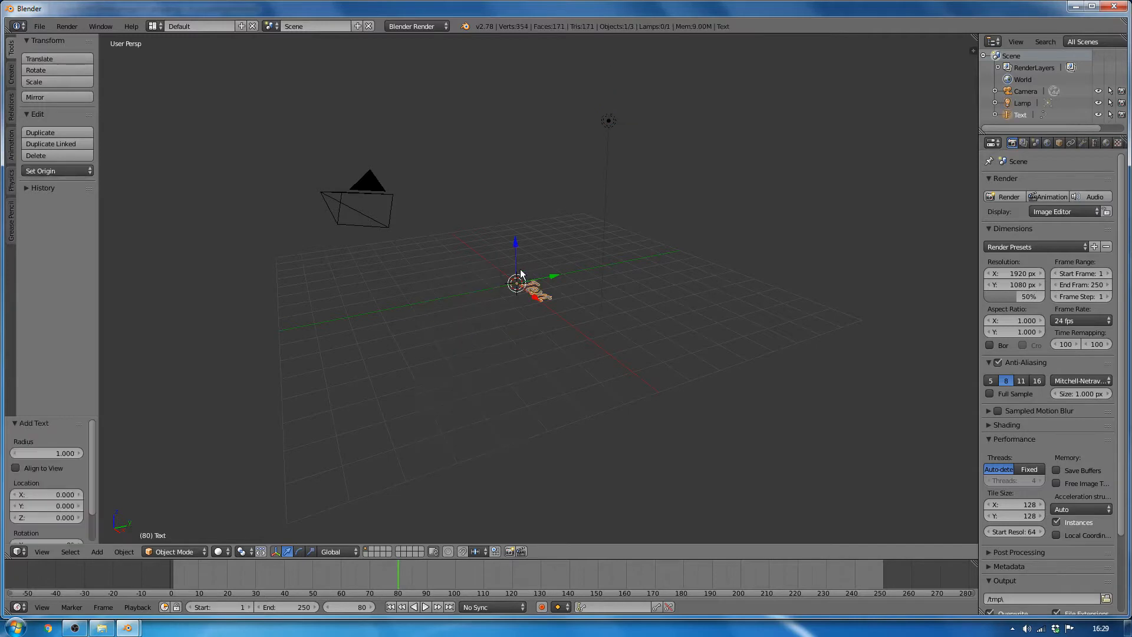
- Rotate the text object 90° about the global Z axis and move it about -1 along Y
{"action": "scroll", "coordinate": [521, 274], "scroll_direction": "up", "scroll_amount": 3}
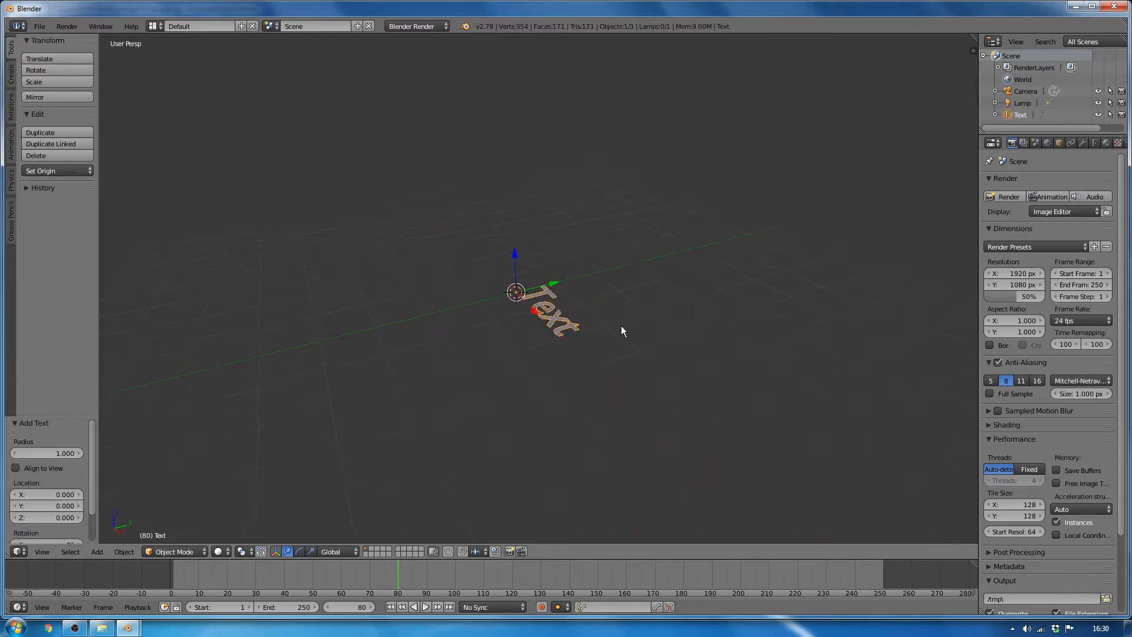
{"action": "middle_click_drag", "start_coordinate": [621, 330], "coordinate": [596, 333]}
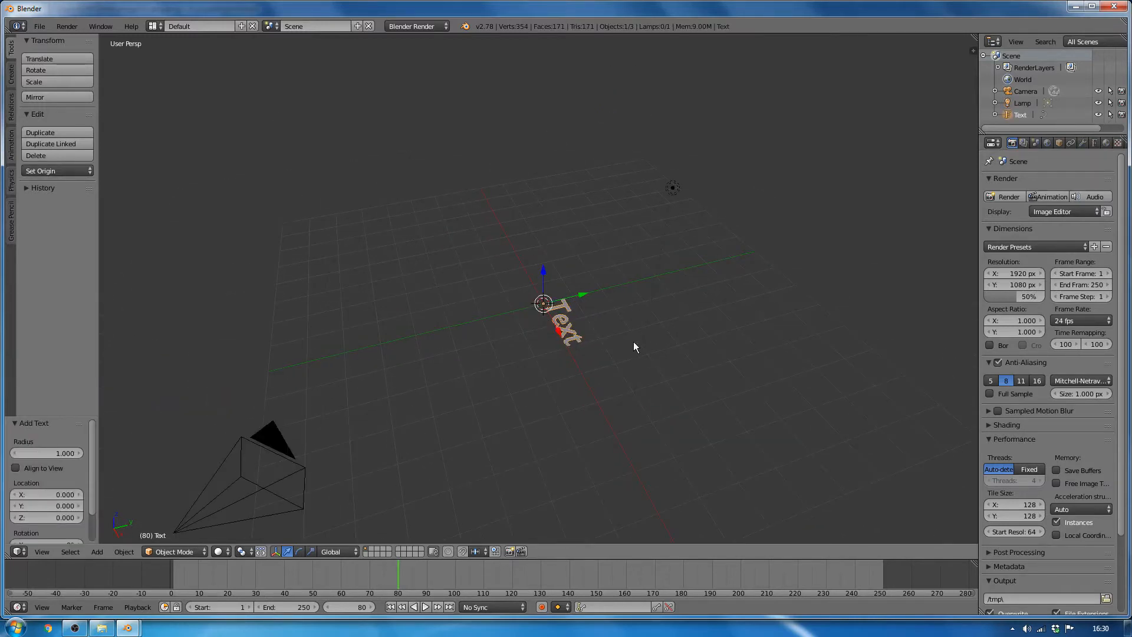
{"action": "key", "text": "r"}
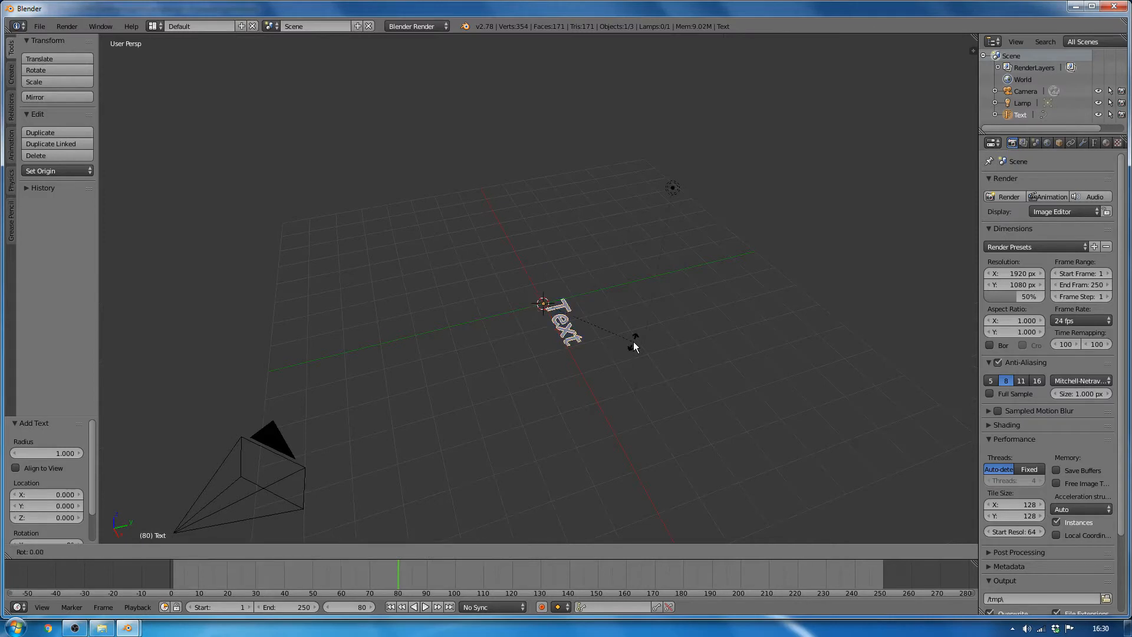
{"action": "key", "text": "z"}
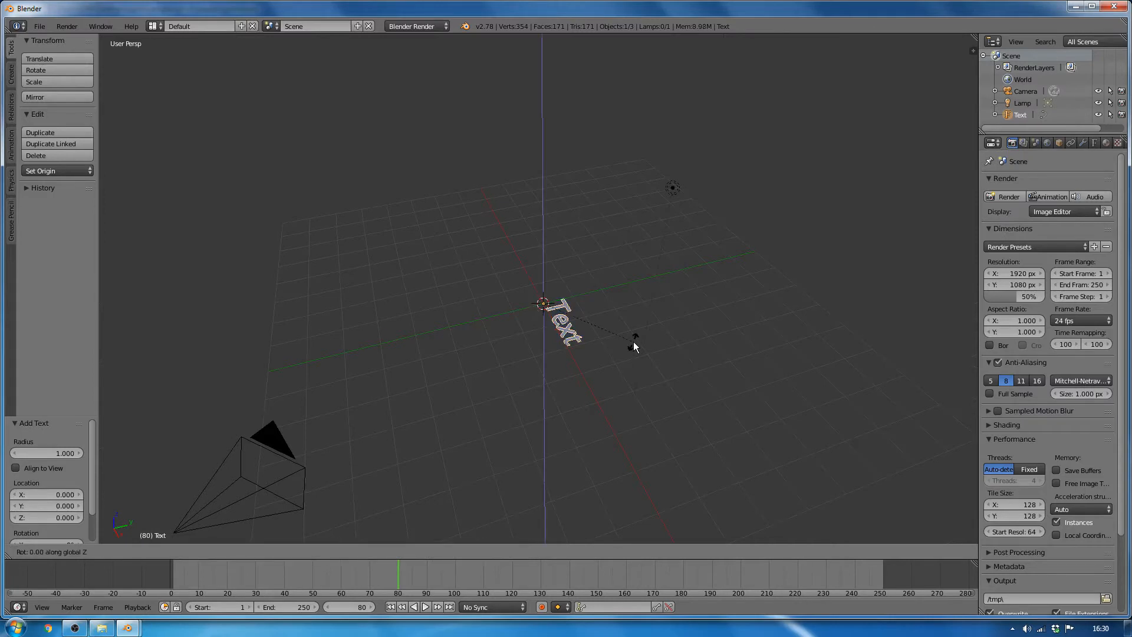
{"action": "type", "text": "90"}
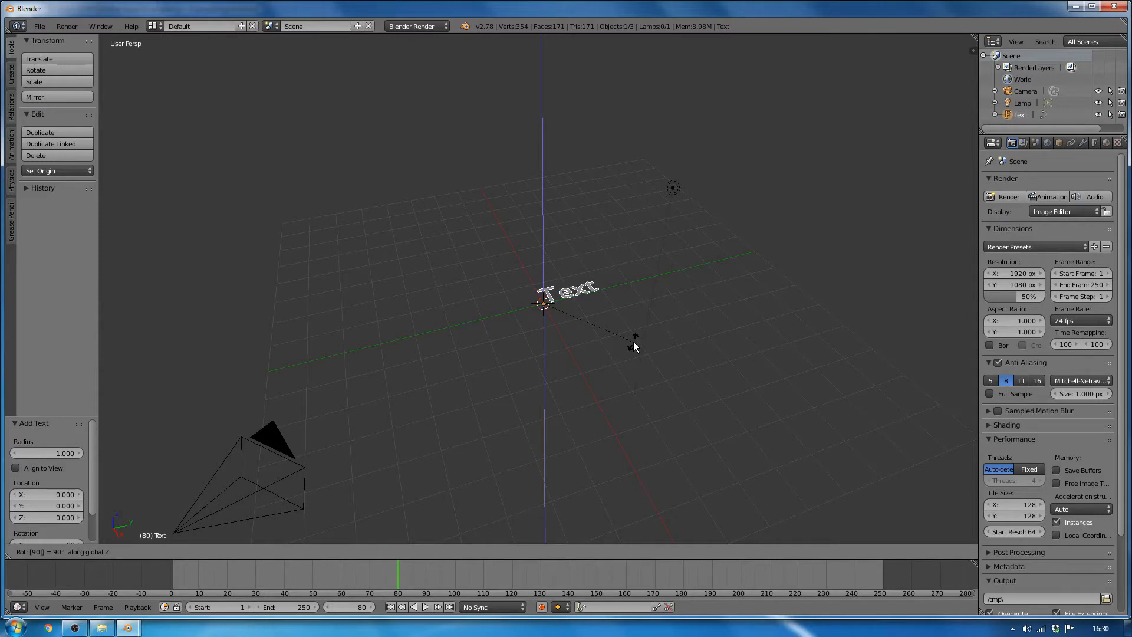
{"action": "key", "text": "Return"}
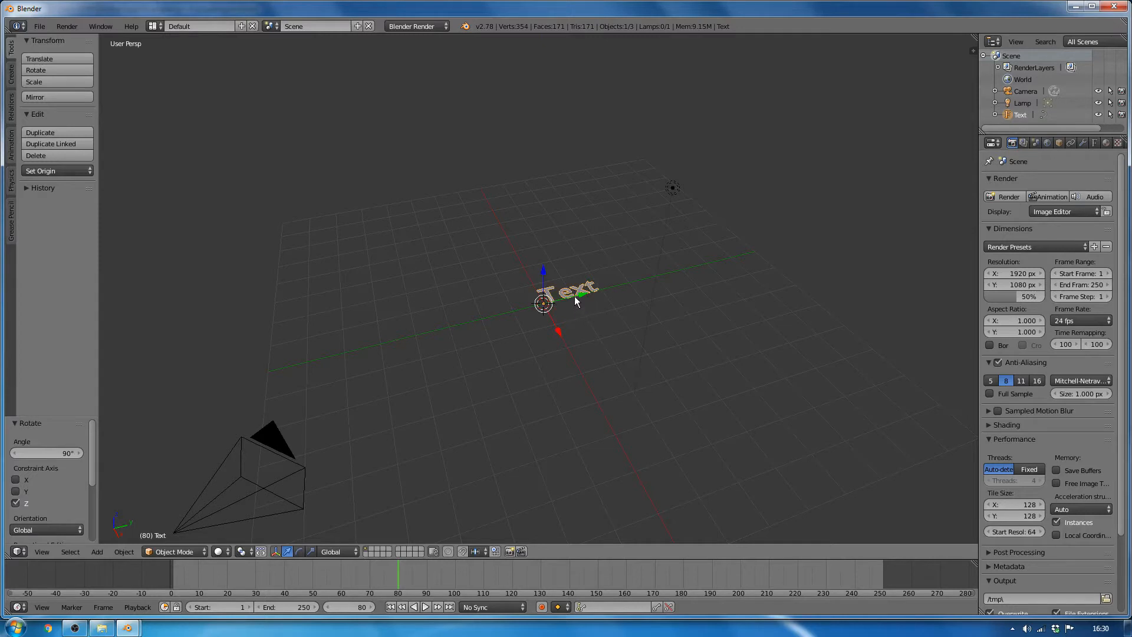
{"action": "left_click_drag", "start_coordinate": [577, 296], "coordinate": [544, 303]}
- Replace the text object's content with "Gregdesign" and return to Object Mode
{"action": "middle_click_drag", "start_coordinate": [620, 319], "coordinate": [499, 336]}
{"action": "scroll", "coordinate": [575, 297], "scroll_direction": "up", "scroll_amount": 4}
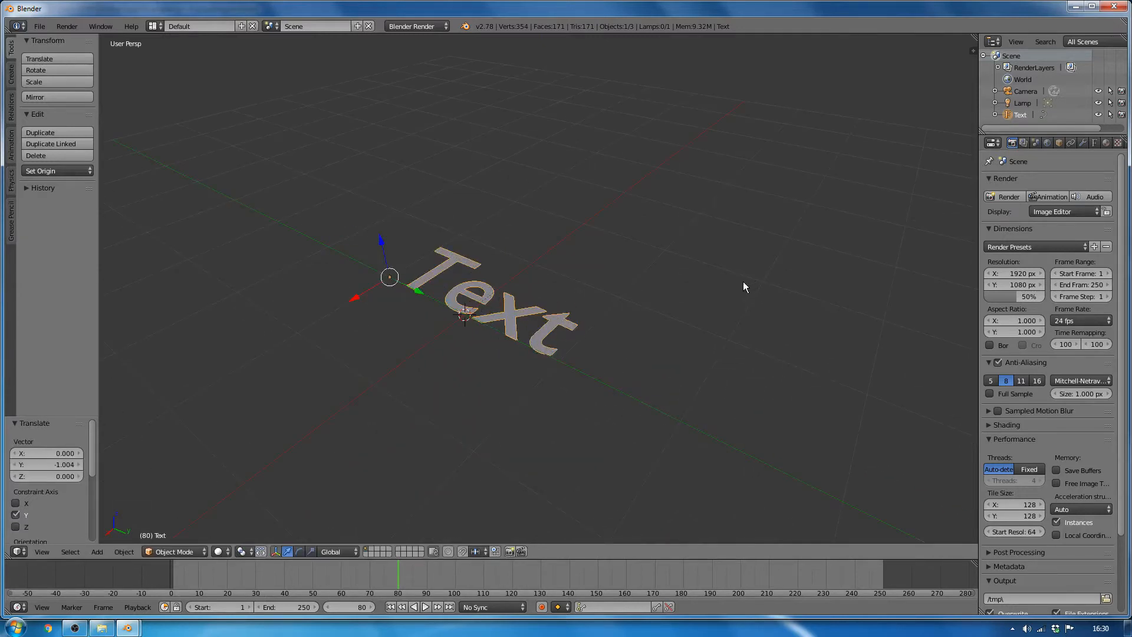
{"action": "key", "text": "Tab"}
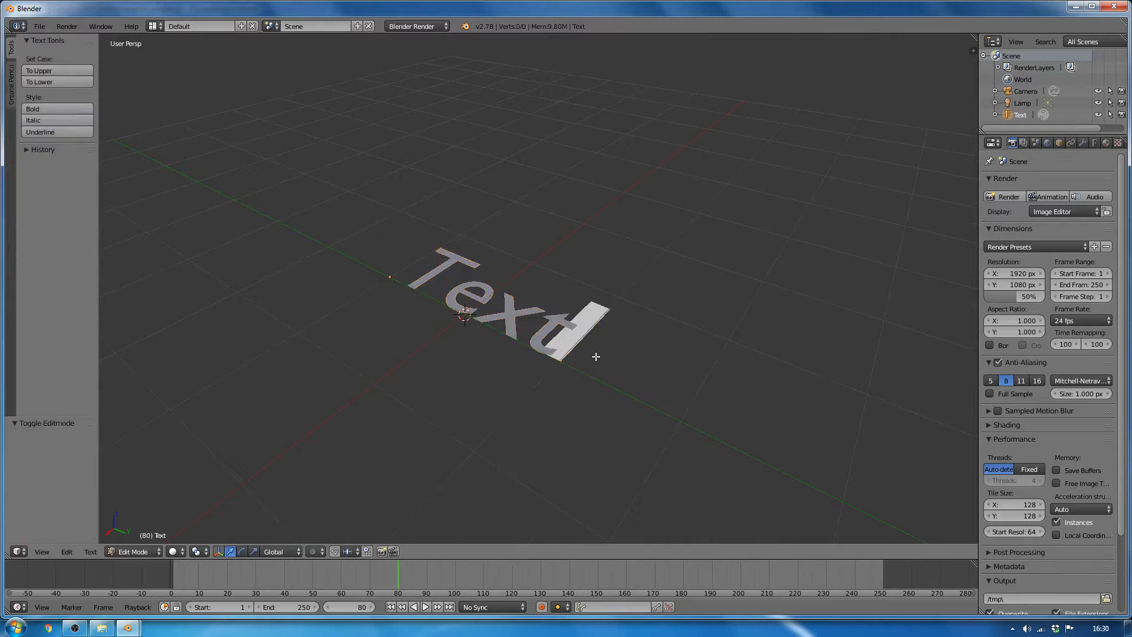
{"action": "key", "text": "BackSpace"}
{"action": "key", "text": "BackSpace"}
{"action": "key", "text": "BackSpace"}
{"action": "key", "text": "BackSpace"}
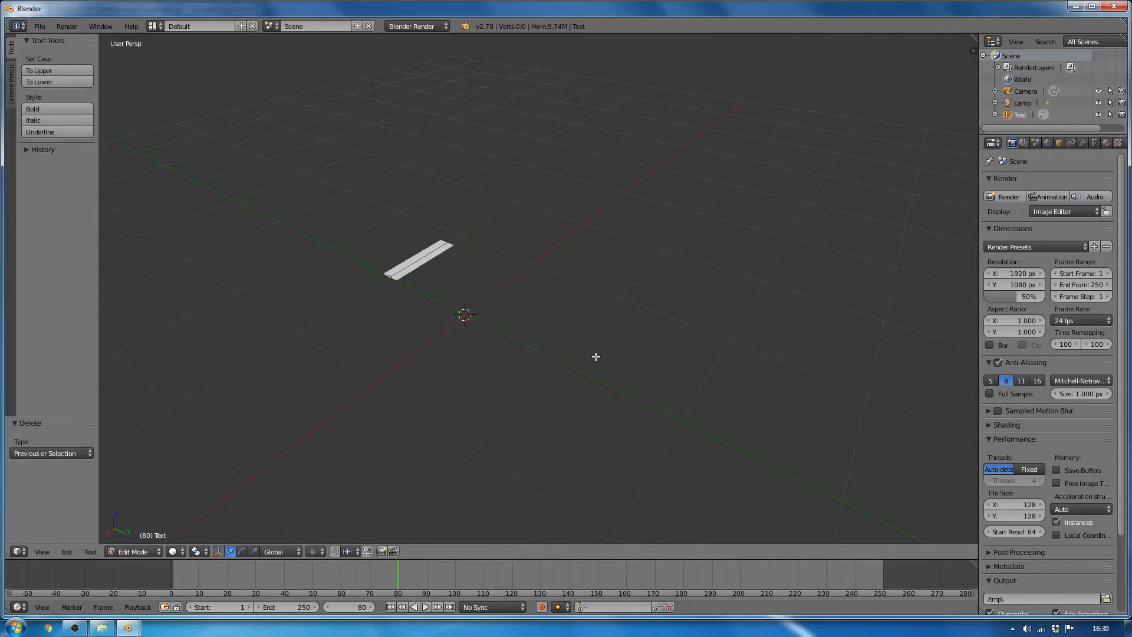
{"action": "type", "text": "Gre"}
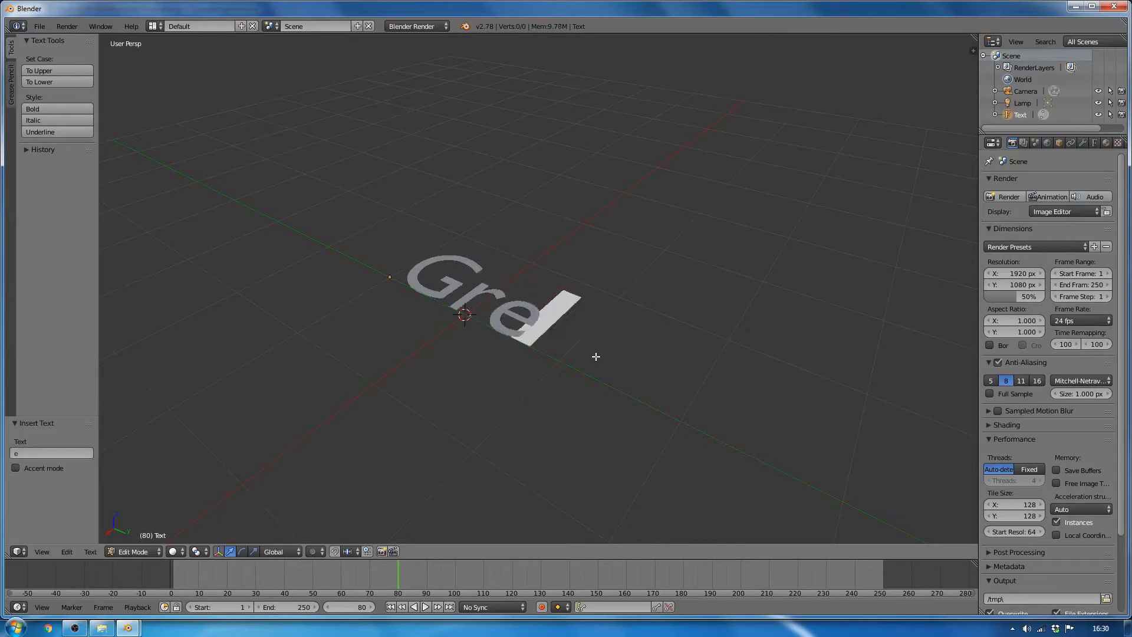
{"action": "type", "text": "gdesign"}
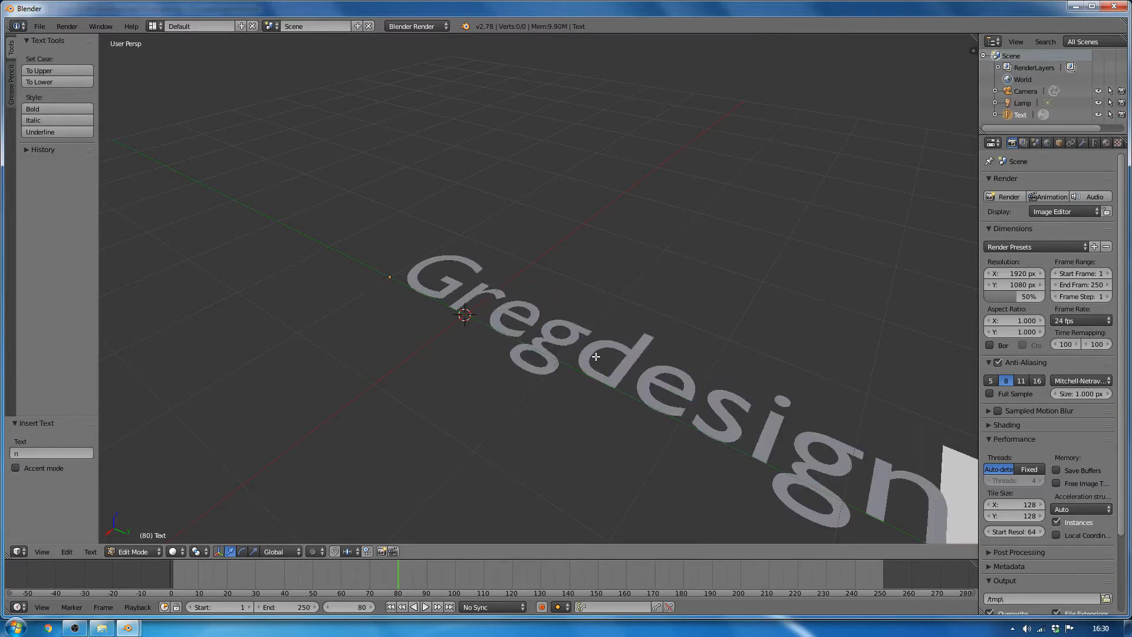
{"action": "scroll", "coordinate": [603, 303], "scroll_direction": "down", "scroll_amount": 2}
{"action": "scroll", "coordinate": [603, 302], "scroll_direction": "down", "scroll_amount": 1}
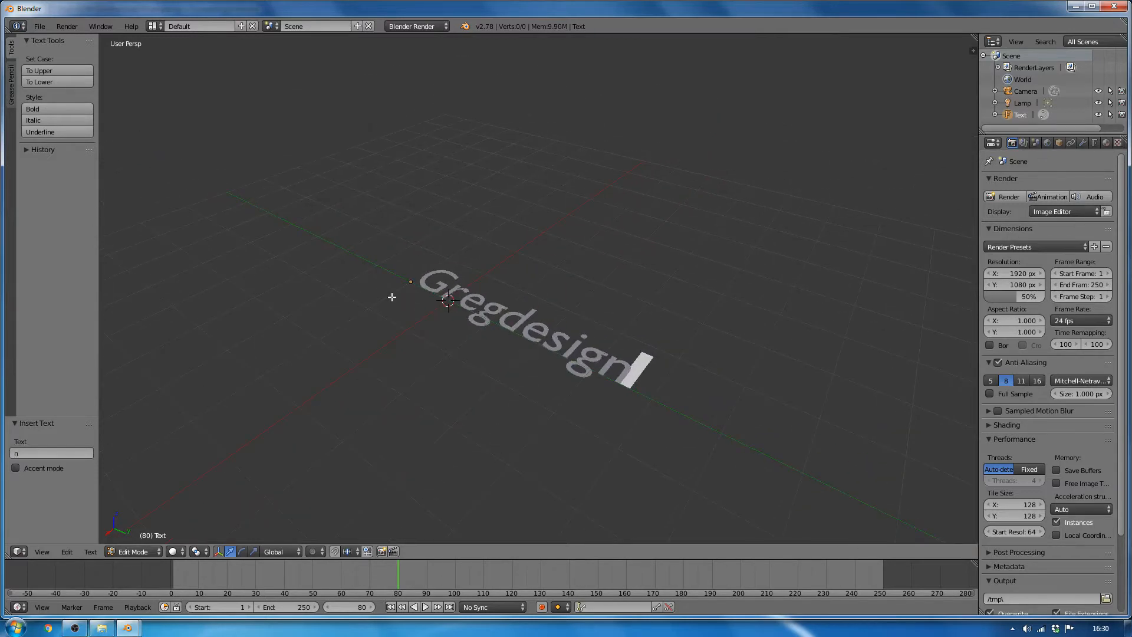
{"action": "key", "text": "Tab"}
- Move the Gregdesign text about -1.41 along the Y axis to centre it on the origin
{"action": "key", "text": "g"}
{"action": "key", "text": "y"}
{"action": "left_click_drag", "start_coordinate": [407, 285], "coordinate": [390, 278]}
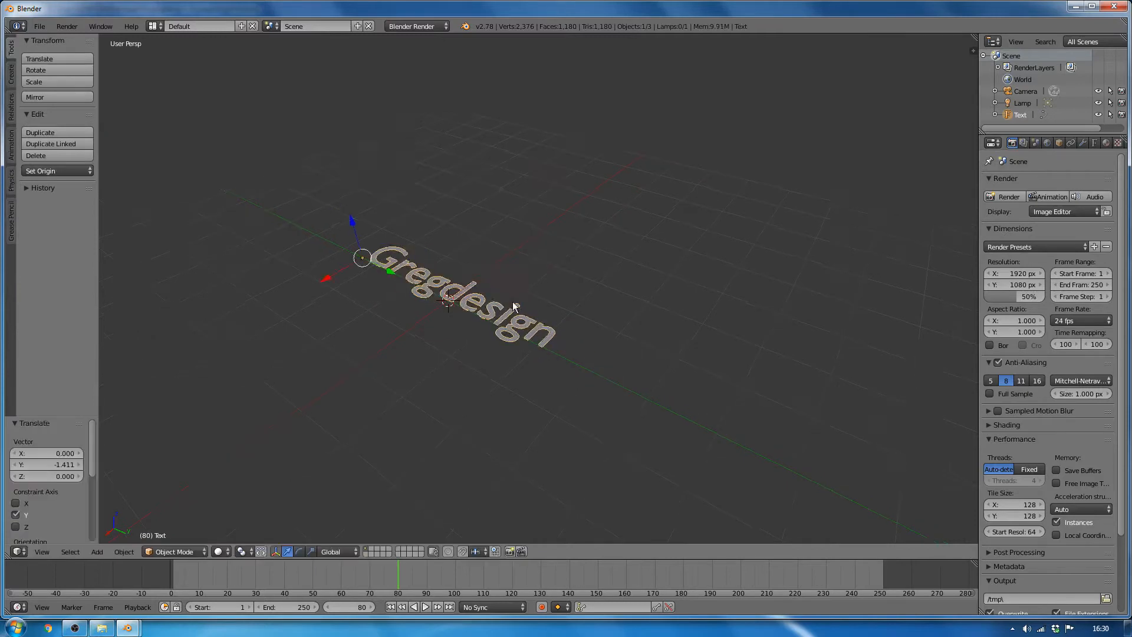
- Widen the text object's settings area and give the text an extrusion of 0.086
{"action": "middle_click_drag", "start_coordinate": [513, 305], "coordinate": [532, 321]}
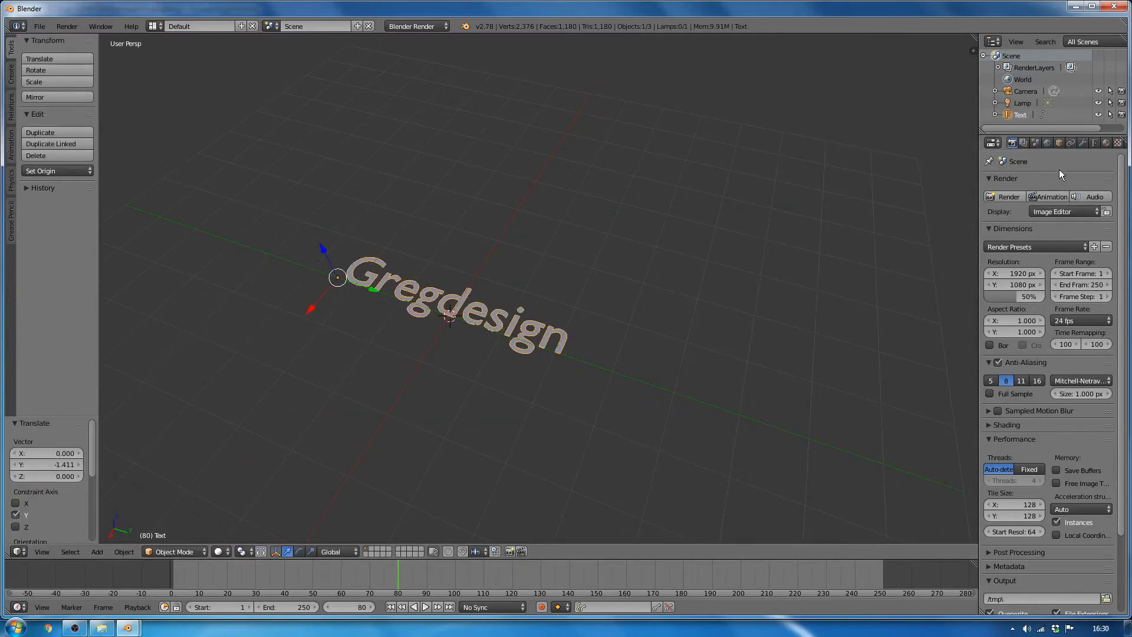
{"action": "left_click", "coordinate": [1094, 142]}
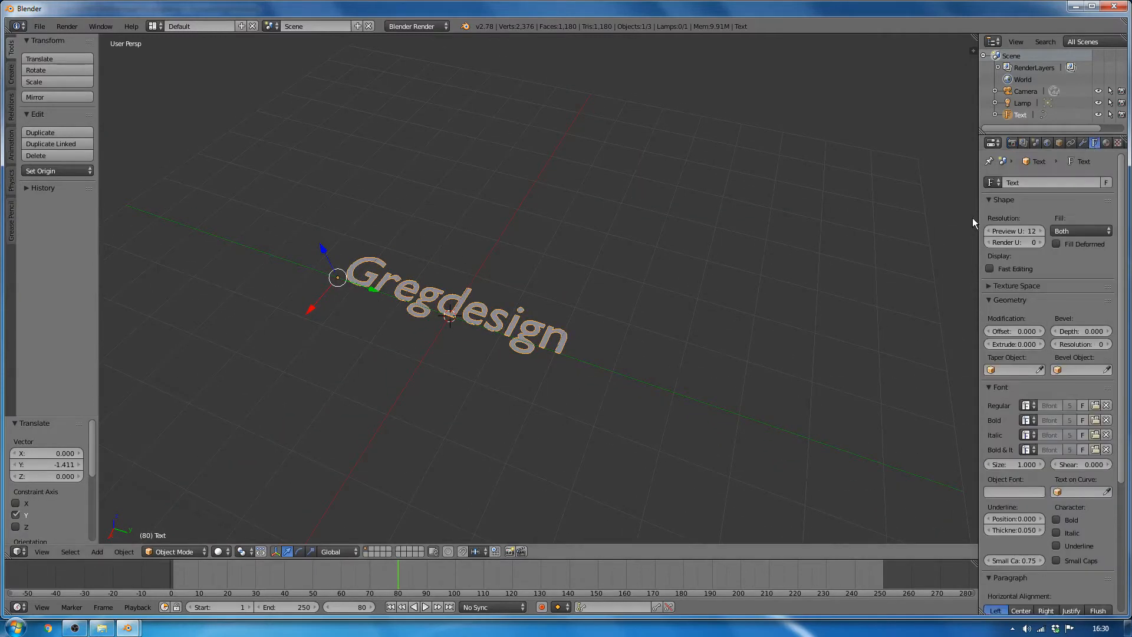
{"action": "left_click_drag", "start_coordinate": [977, 218], "coordinate": [919, 217]}
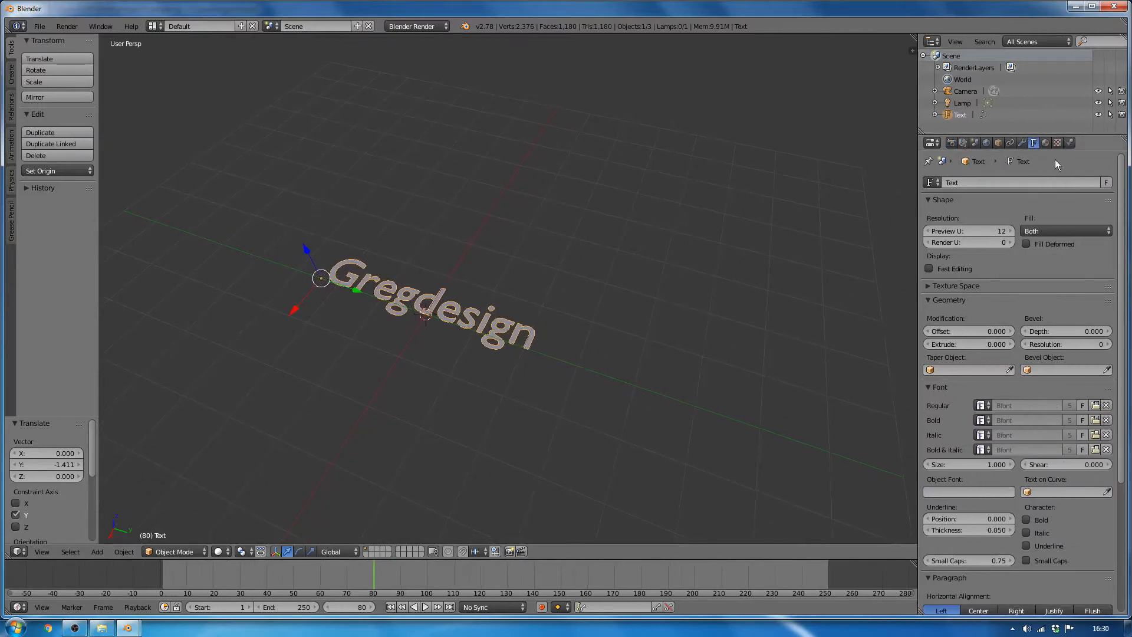
{"action": "scroll", "coordinate": [1020, 381], "scroll_direction": "down", "scroll_amount": 4}
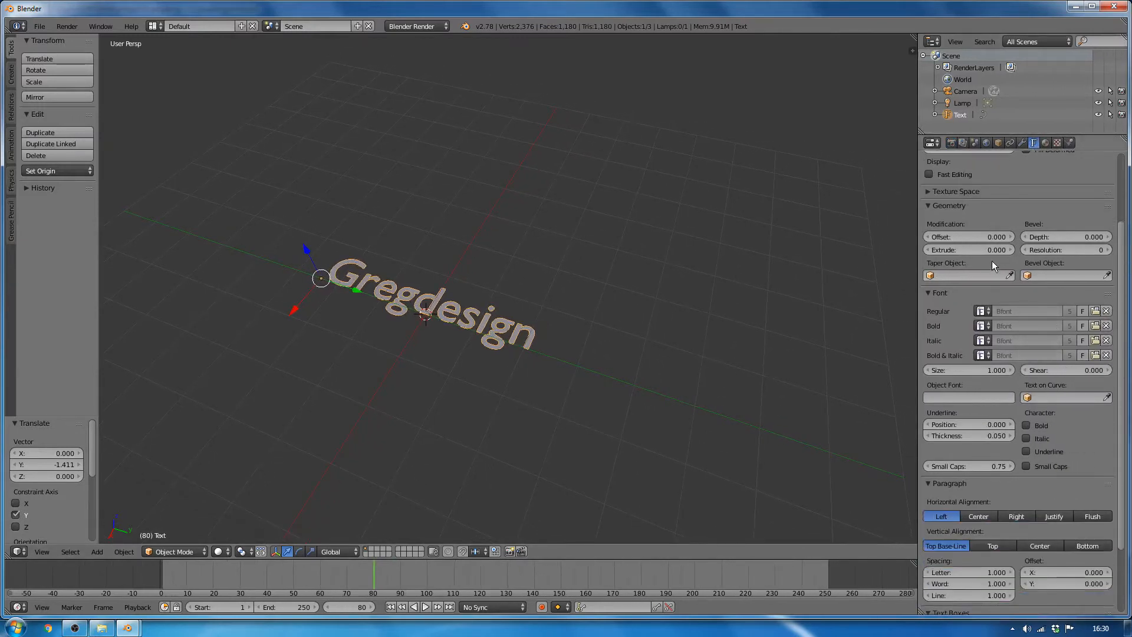
{"action": "mouse_move", "coordinate": [994, 250]}
{"action": "left_mouse_down"}
{"action": "mouse_move", "coordinate": [1013, 249]}
{"action": "mouse_move", "coordinate": [994, 251]}
{"action": "left_mouse_up"}
- Raise the text about 0.085 along Z and fine-tune it in front view by about 0.003 to sit on the grid floor
{"action": "middle_click_drag", "start_coordinate": [415, 359], "coordinate": [405, 338]}
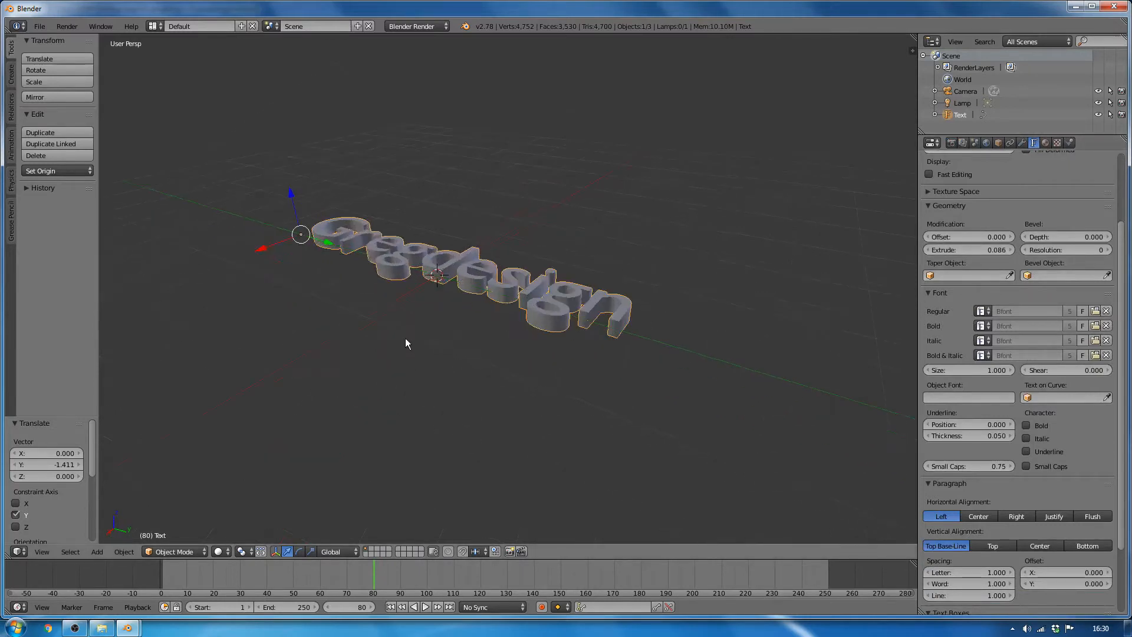
{"action": "left_click_drag", "start_coordinate": [296, 214], "coordinate": [295, 207]}
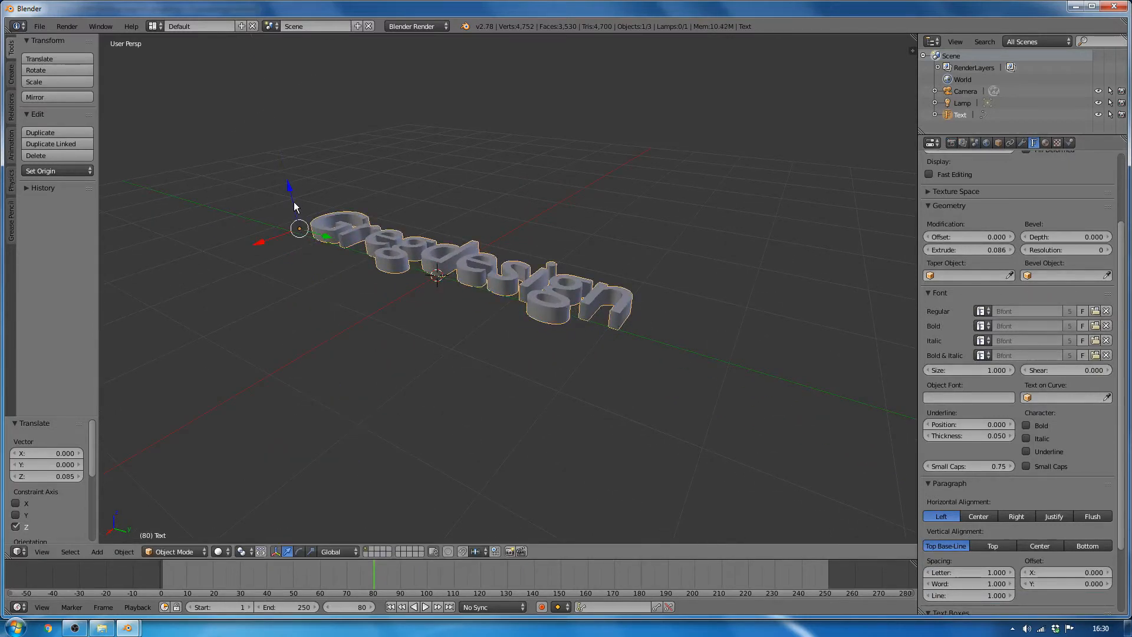
{"action": "key", "text": "KP_1"}
{"action": "scroll", "coordinate": [560, 235], "scroll_direction": "up", "scroll_amount": 5}
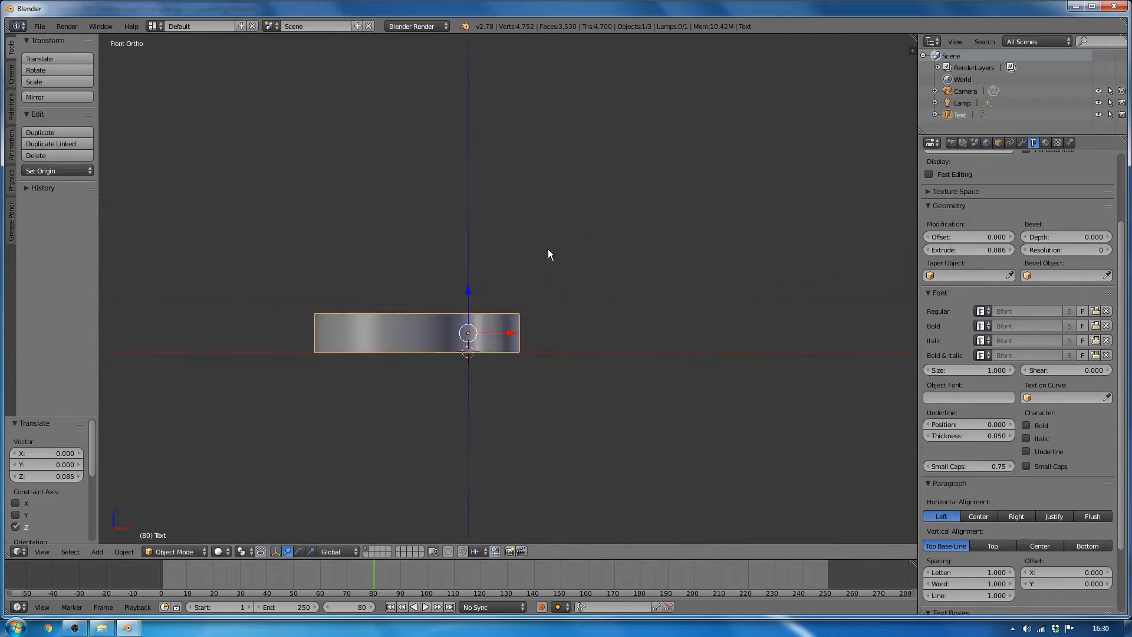
{"action": "left_click_drag", "start_coordinate": [465, 293], "coordinate": [463, 295]}
- Reduce the text's extrusion to 0.062
{"action": "middle_click_drag", "start_coordinate": [567, 313], "coordinate": [441, 310]}
{"action": "scroll", "coordinate": [466, 350], "scroll_direction": "down", "scroll_amount": 5}
{"action": "left_click_drag", "start_coordinate": [1007, 251], "coordinate": [985, 252]}
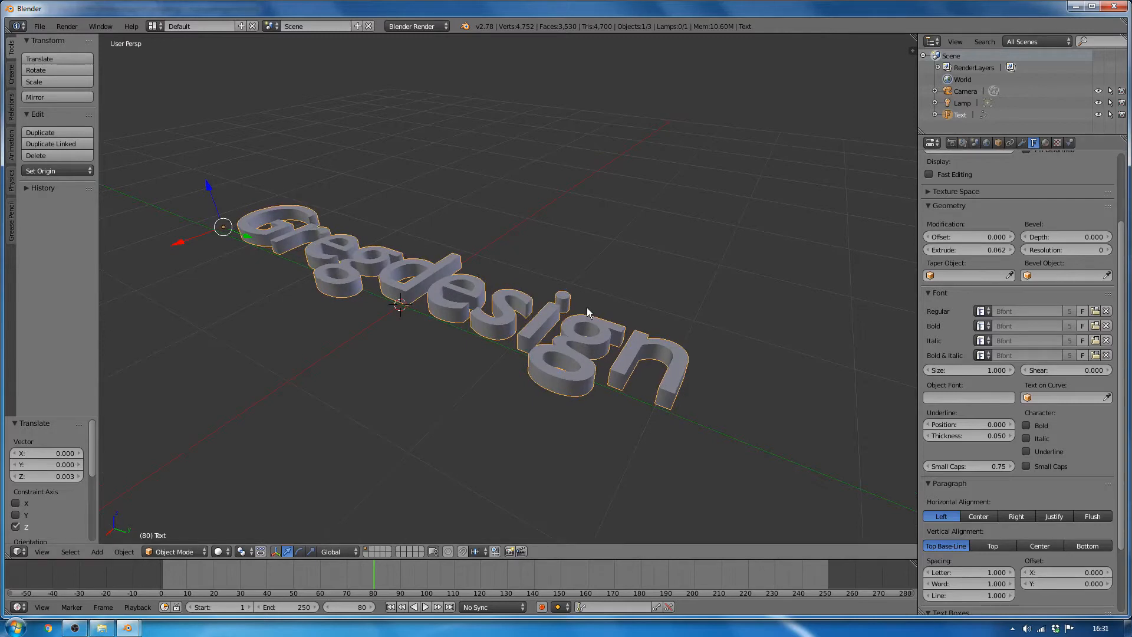
- Lower the text about 0.023 along Z in front view so its base rests on the grid floor
{"action": "key", "text": "KP_1"}
{"action": "key", "text": "g"}
{"action": "key", "text": "z"}
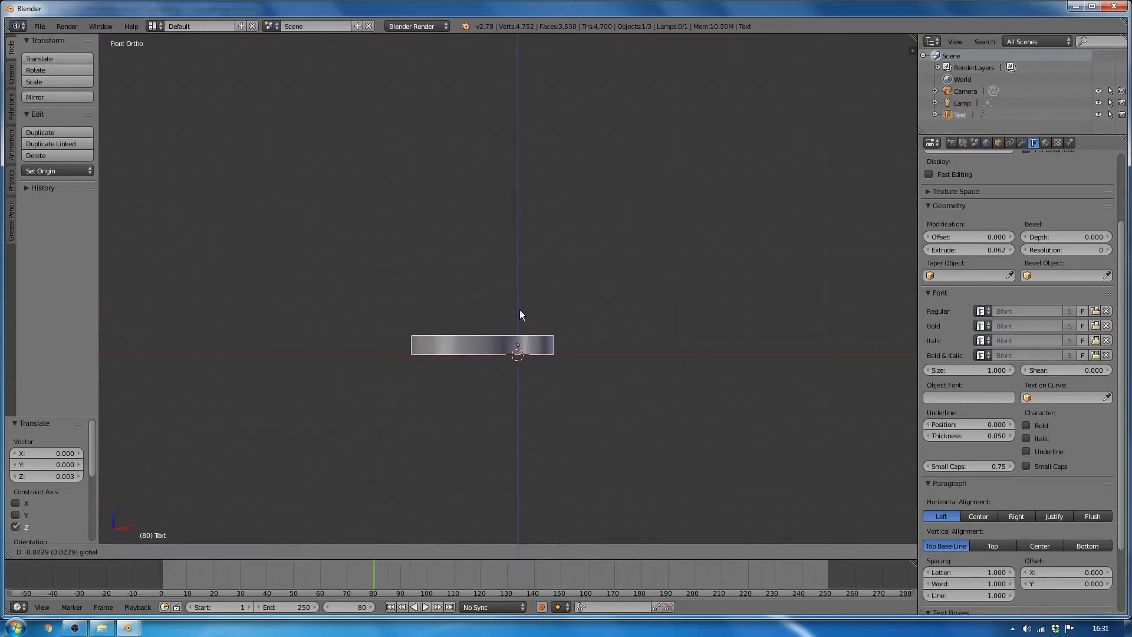
{"action": "left_click", "coordinate": [519, 316]}
- Add a mesh plane at the scene origin beneath the text
{"action": "middle_click_drag", "start_coordinate": [525, 320], "coordinate": [417, 386]}
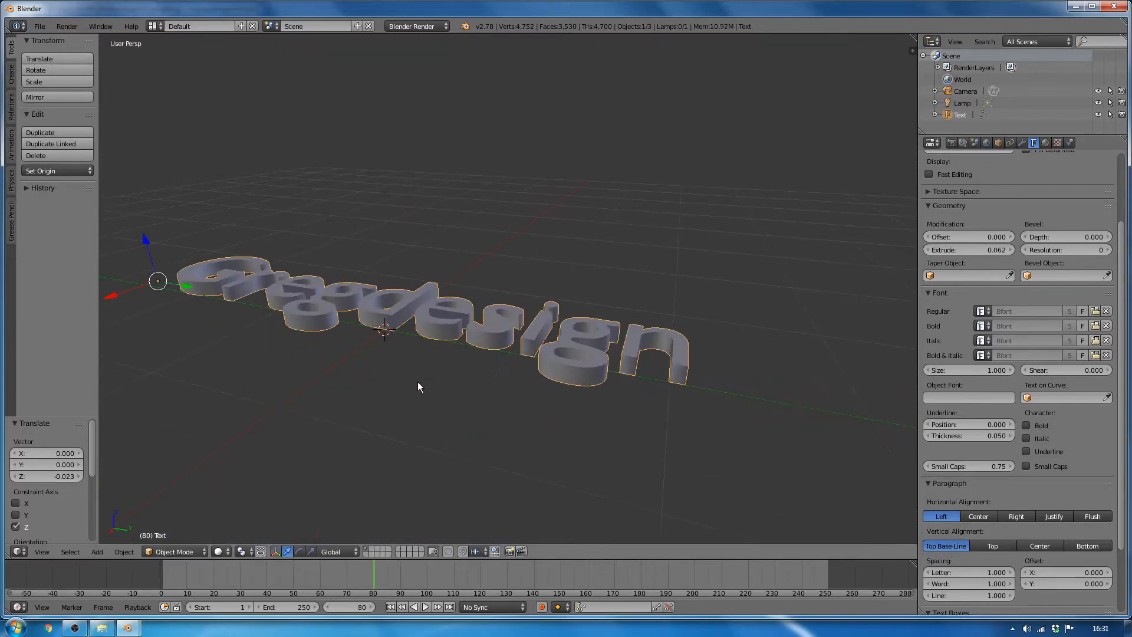
{"action": "key", "text": "shift+a"}
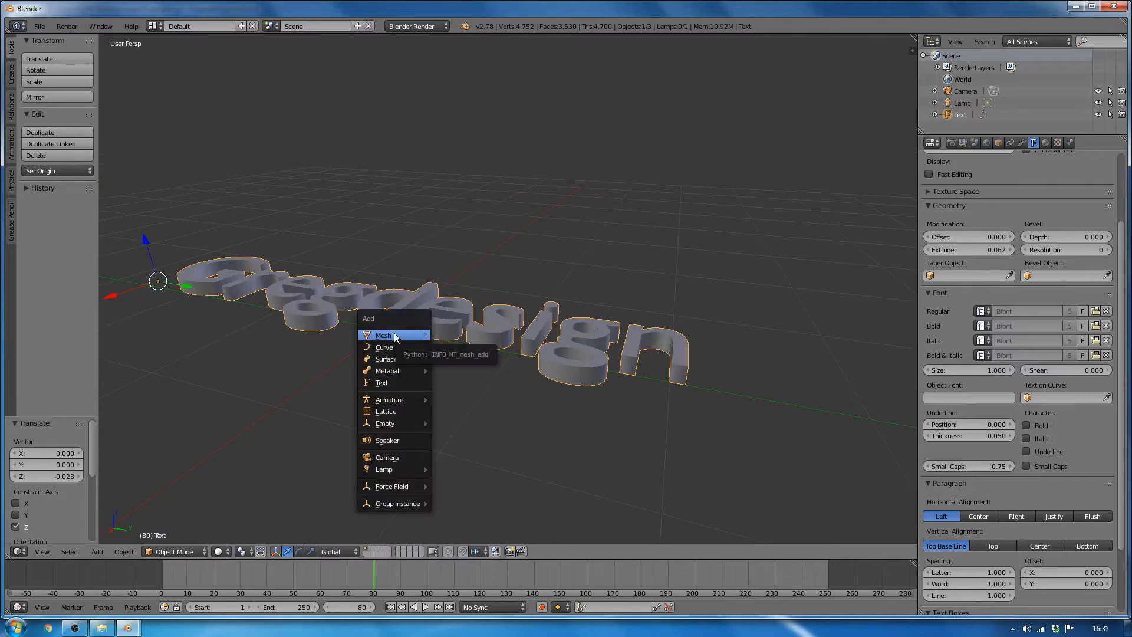
{"action": "mouse_move", "coordinate": [407, 336]}
{"action": "left_click", "coordinate": [455, 337]}
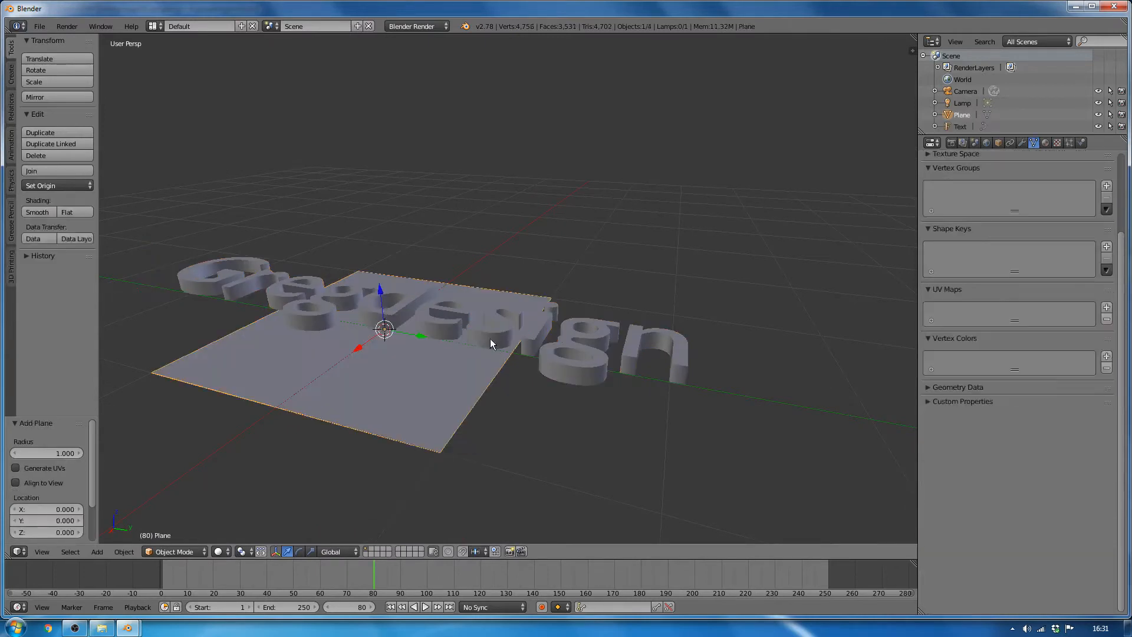
- Scale the plane up by about 4.24 and again by about 2.06 to make a large floor
{"action": "scroll", "coordinate": [499, 339], "scroll_direction": "down", "scroll_amount": 4}
{"action": "middle_click_drag", "start_coordinate": [506, 341], "coordinate": [497, 365]}
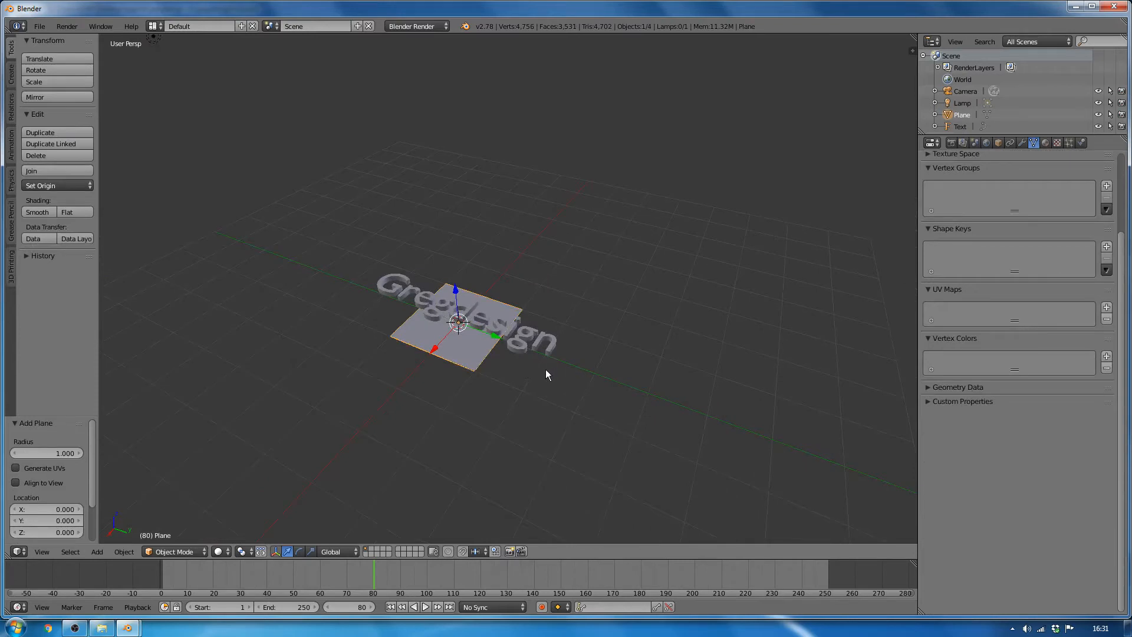
{"action": "key", "text": "s"}
{"action": "left_click", "coordinate": [837, 417]}
{"action": "key", "text": "s"}
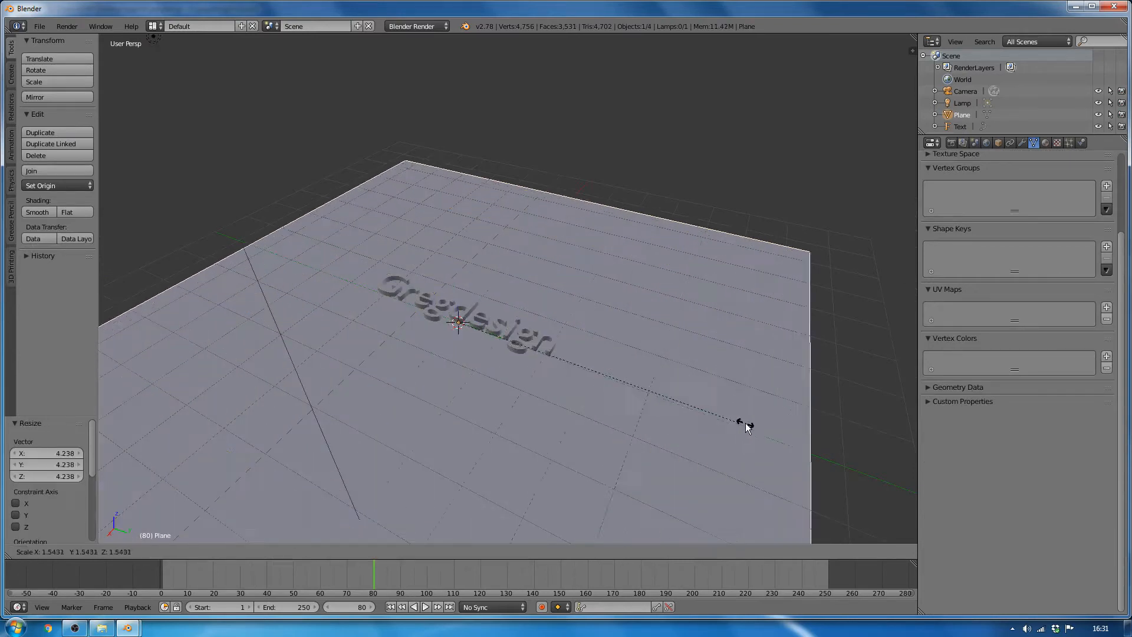
{"action": "left_click", "coordinate": [844, 430]}
- Show the text and floor in Rendered viewport shading and switch the render engine to Cycles Render
{"action": "scroll", "coordinate": [515, 383], "scroll_direction": "up", "scroll_amount": 5}
{"action": "middle_click_drag", "start_coordinate": [515, 383], "coordinate": [587, 398]}
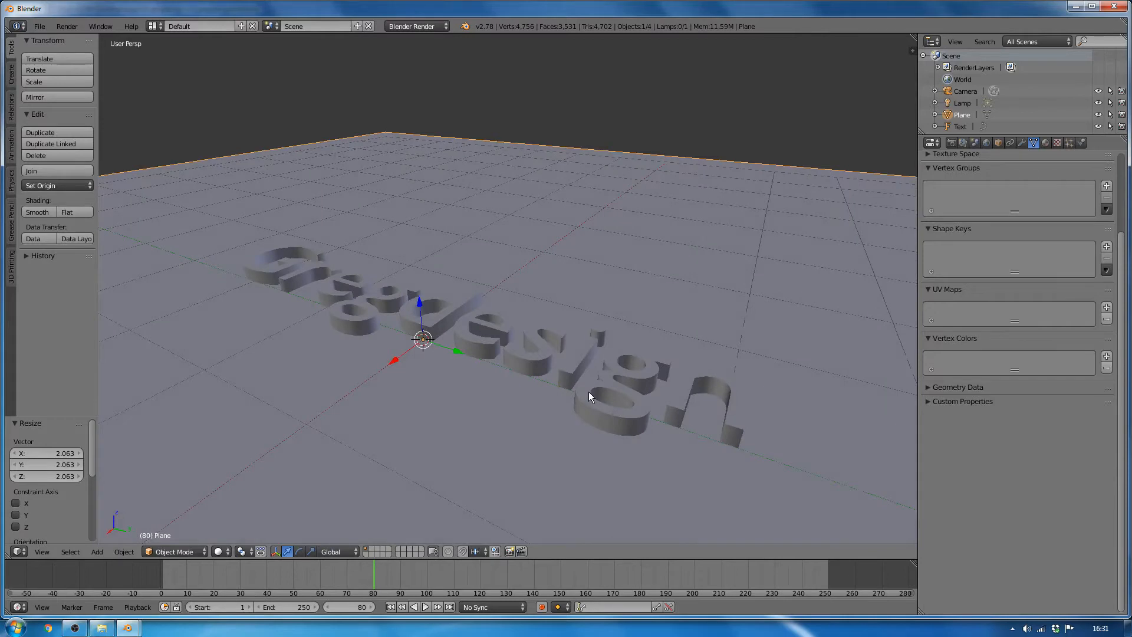
{"action": "left_click", "coordinate": [223, 552]}
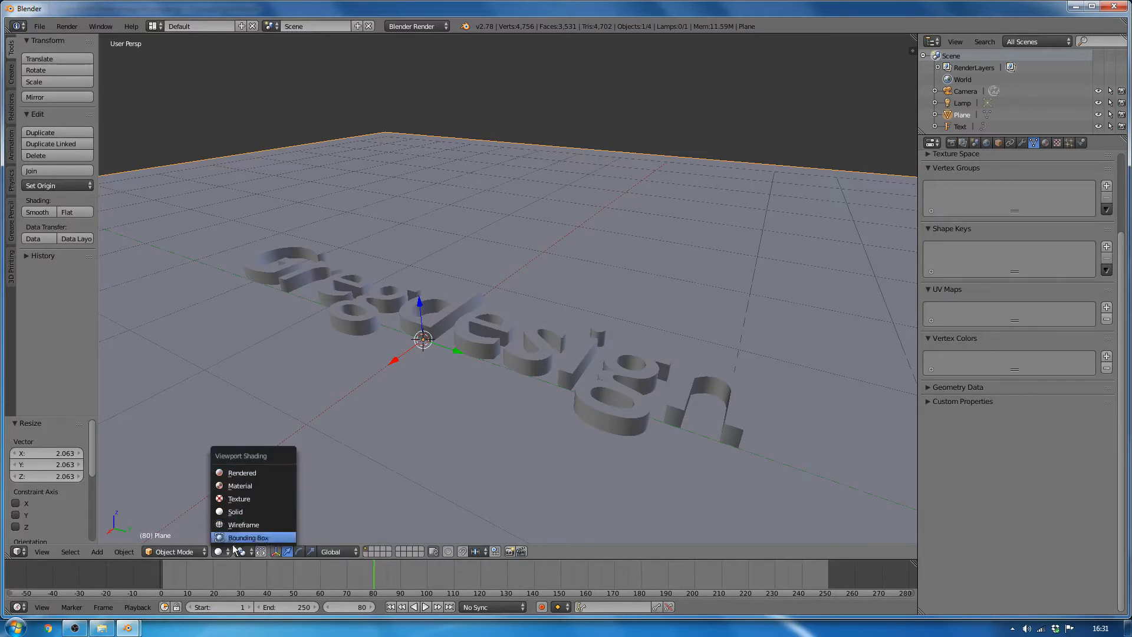
{"action": "left_click", "coordinate": [240, 472]}
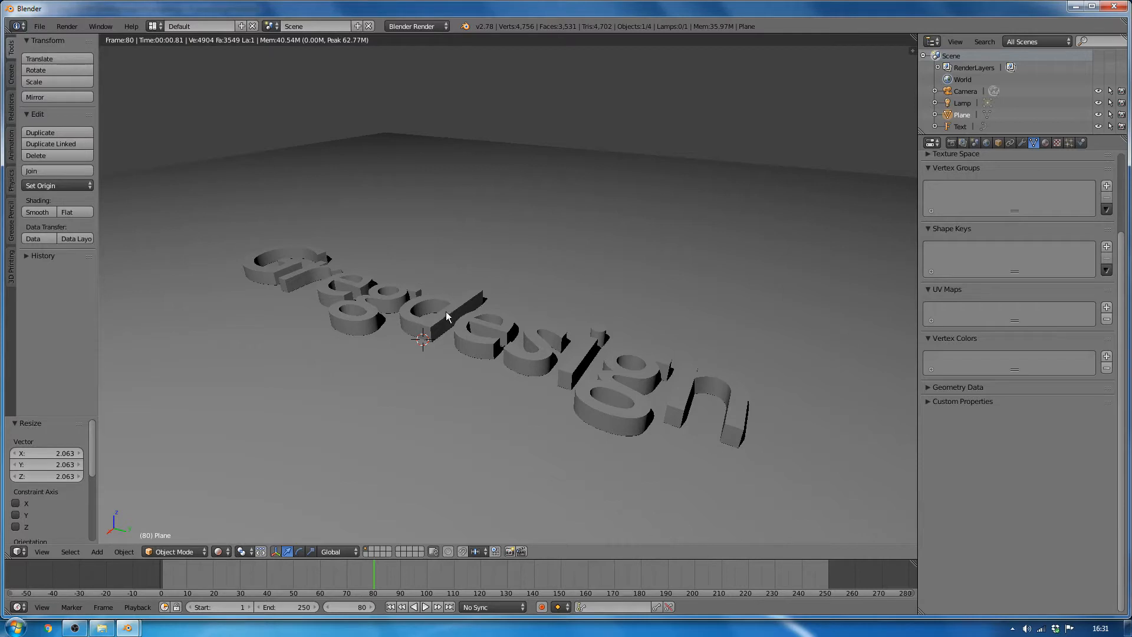
{"action": "left_click", "coordinate": [424, 26]}
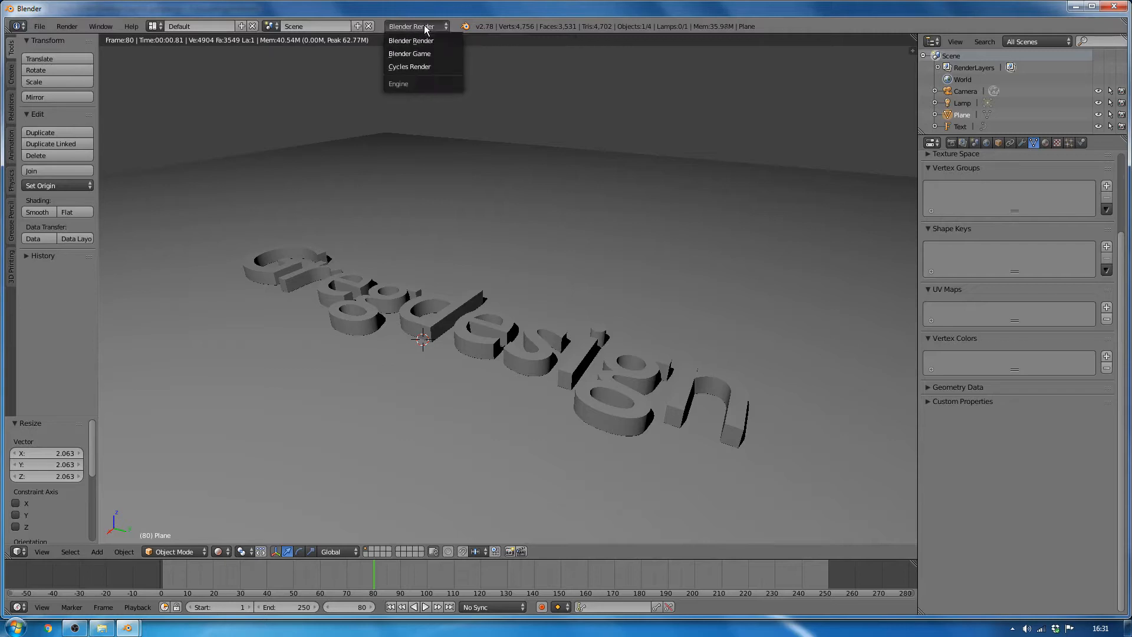
{"action": "left_click", "coordinate": [422, 67]}
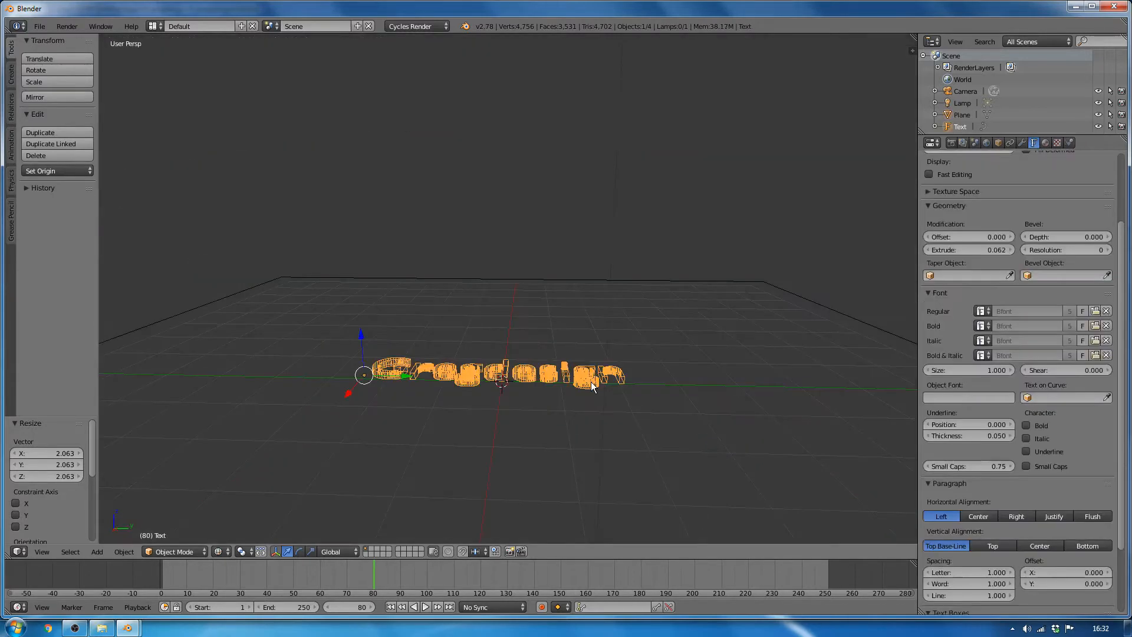
- Examine the extruded text's wireframe up close from different angles
{"action": "scroll", "coordinate": [596, 383], "scroll_direction": "up", "scroll_amount": 4}
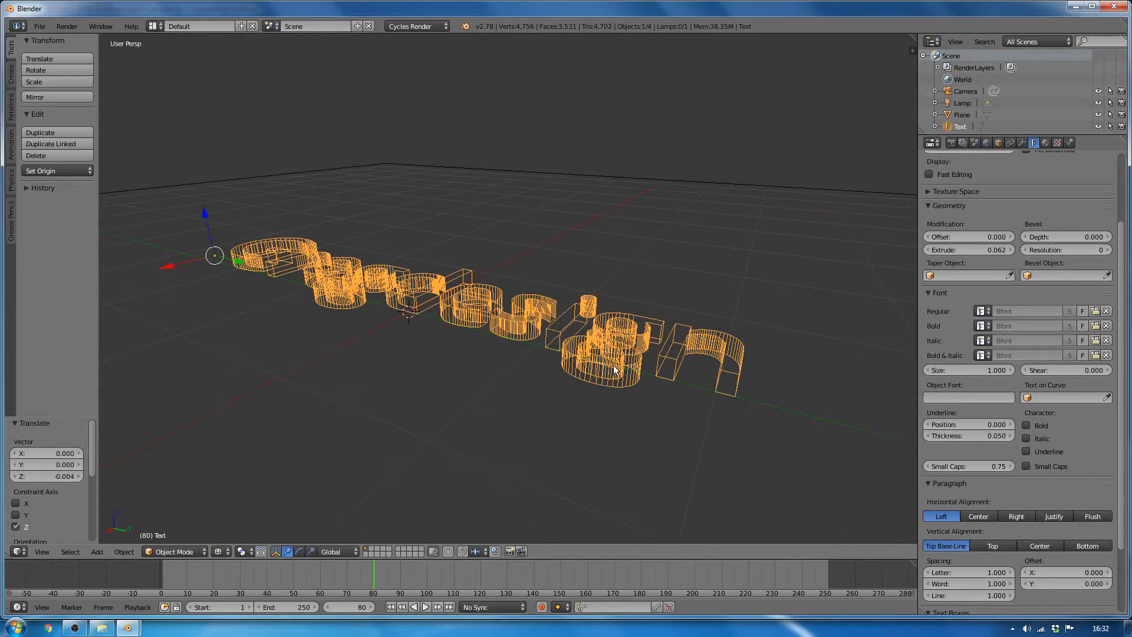
{"action": "middle_click_drag", "start_coordinate": [613, 366], "coordinate": [537, 381]}
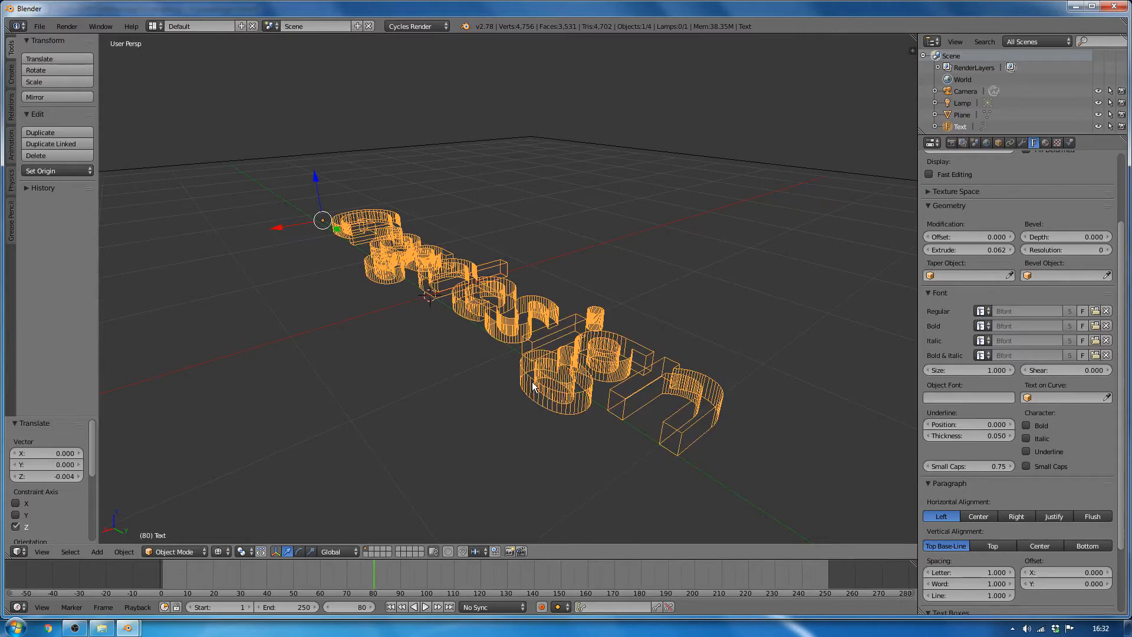
{"action": "scroll", "coordinate": [533, 387], "scroll_direction": "up", "scroll_amount": 3}
{"action": "middle_click_drag", "start_coordinate": [519, 353], "coordinate": [710, 436]}
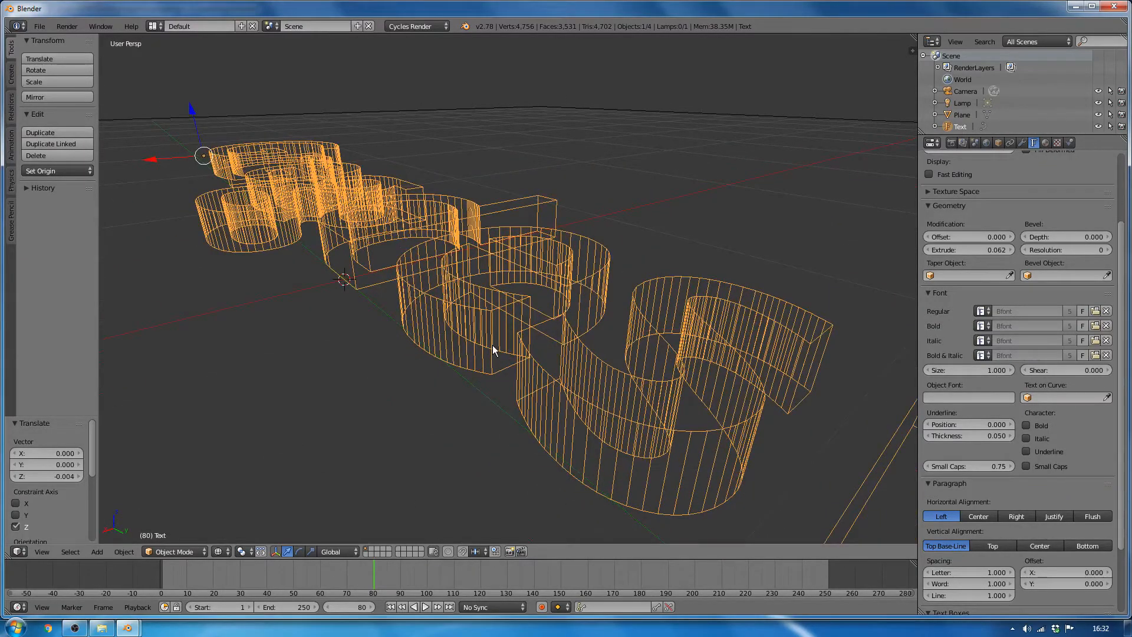
- Preview the extruded text in Rendered shading, then return the viewport to wireframe
{"action": "key", "text": "shift+z"}
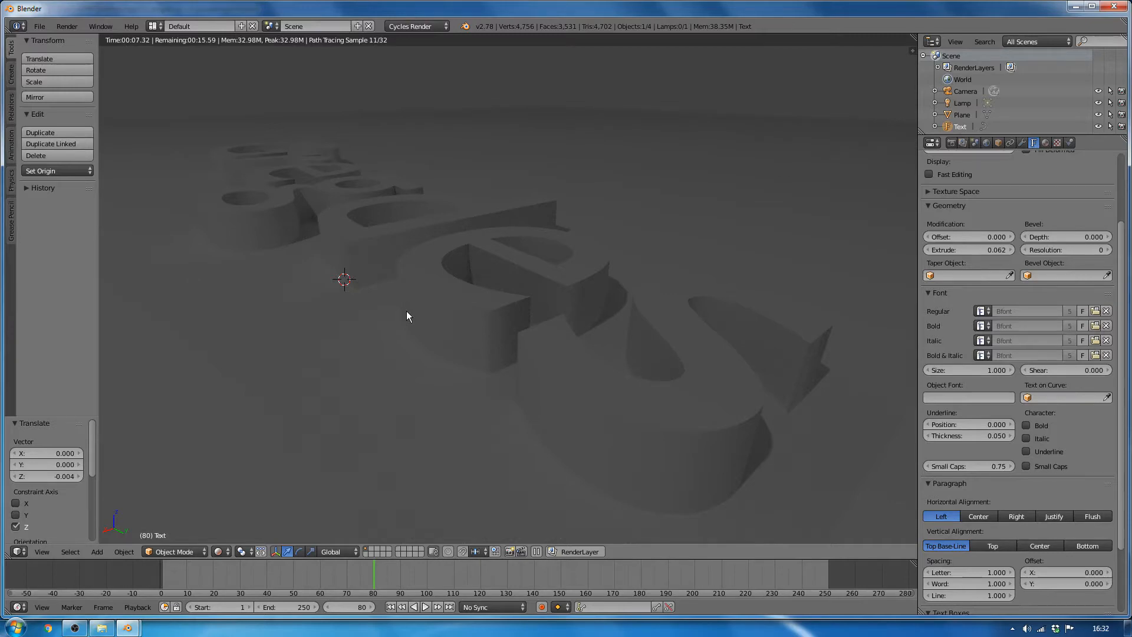
{"action": "key", "text": "shift+z"}
{"action": "scroll", "coordinate": [407, 315], "scroll_direction": "down", "scroll_amount": 5}
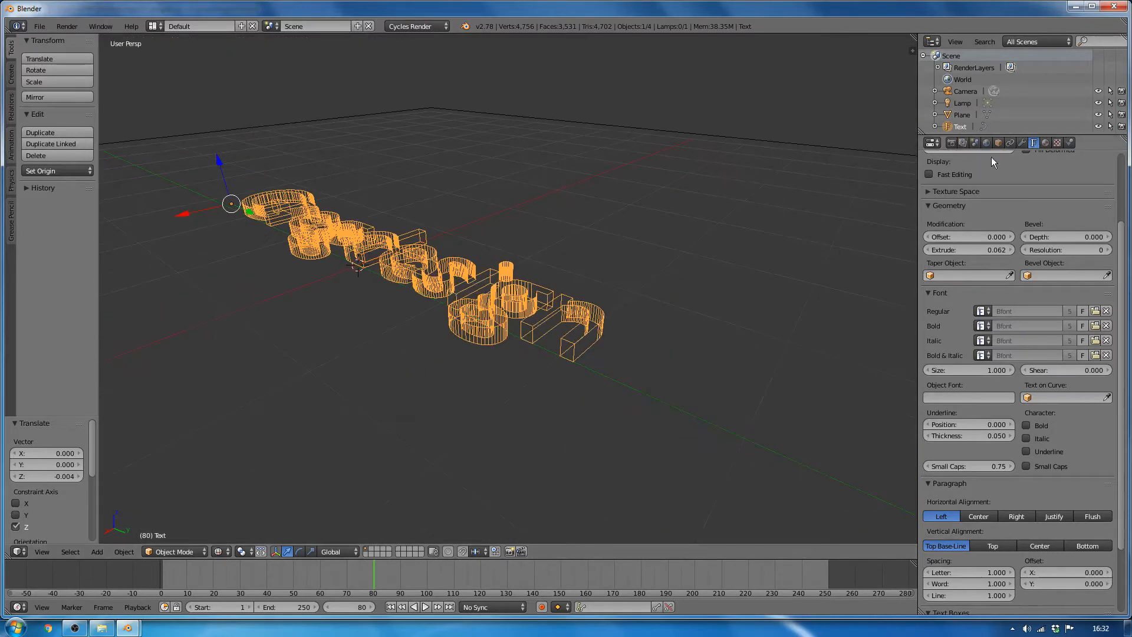
- Add a Remesh modifier to the text and set its mode to Blocks
{"action": "left_click", "coordinate": [1024, 142]}
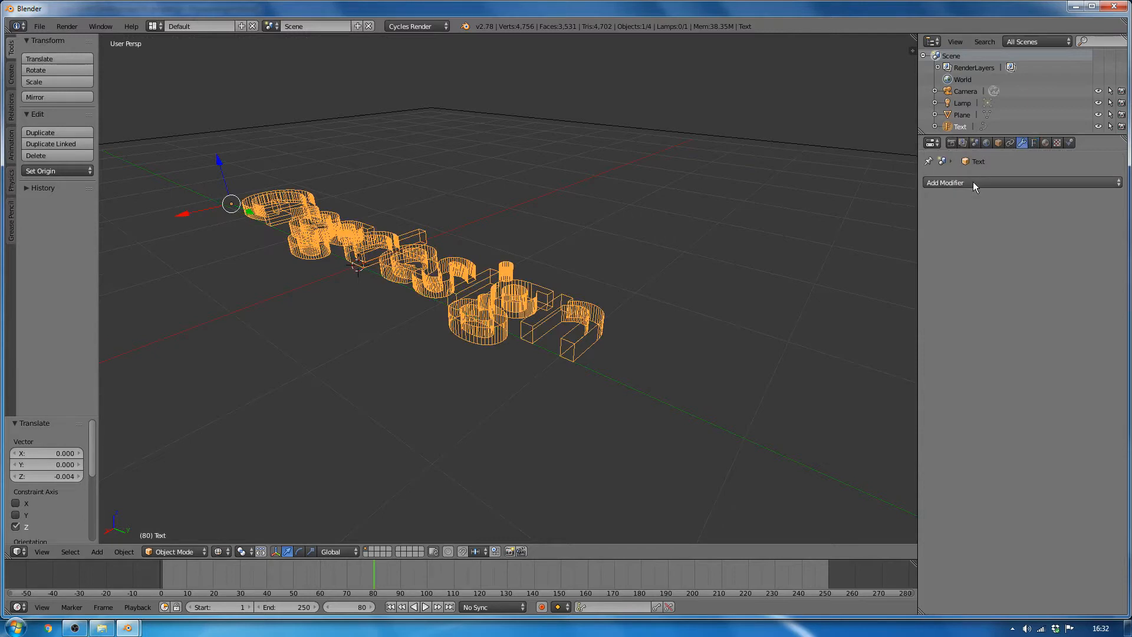
{"action": "scroll", "coordinate": [914, 242], "scroll_direction": "up", "scroll_amount": 3}
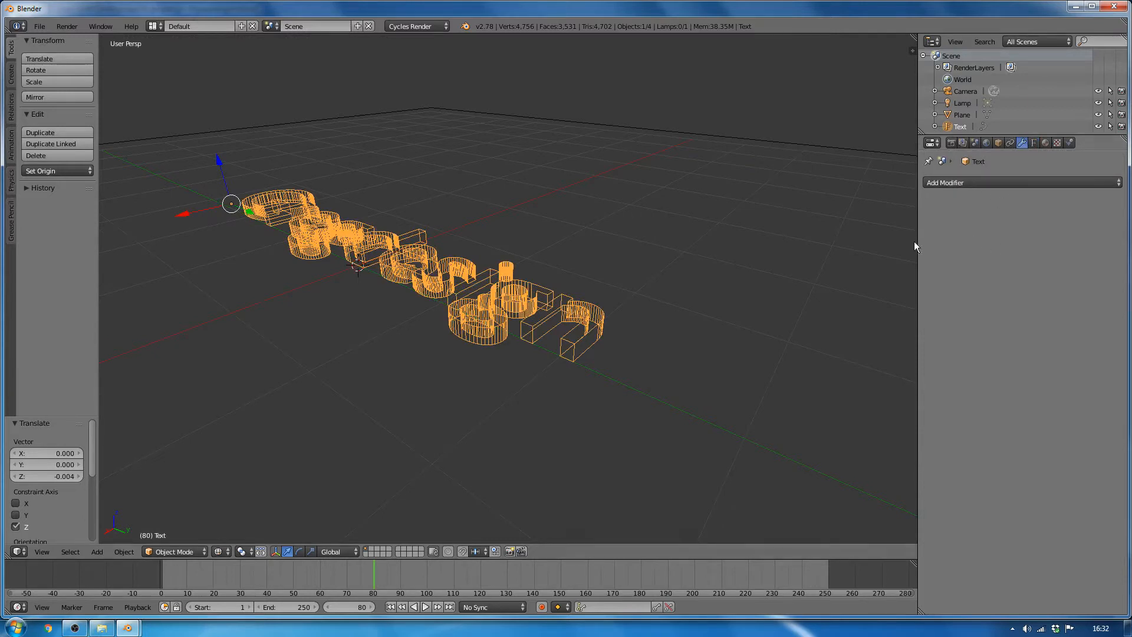
{"action": "left_click", "coordinate": [971, 182]}
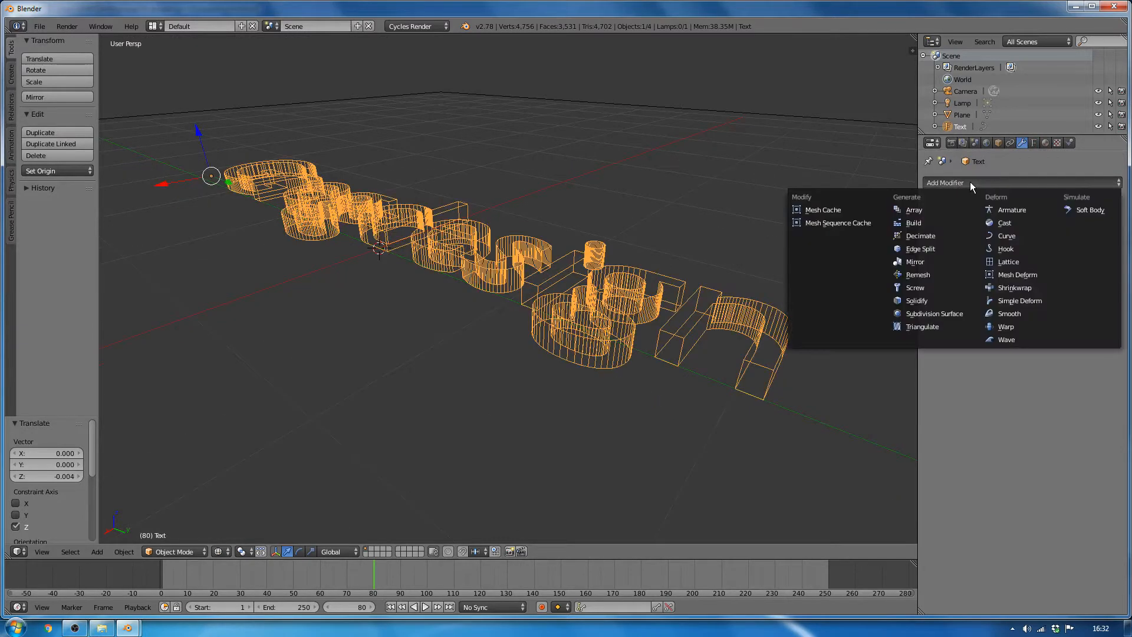
{"action": "left_click", "coordinate": [926, 275]}
{"action": "scroll", "coordinate": [563, 246], "scroll_direction": "up", "scroll_amount": 2}
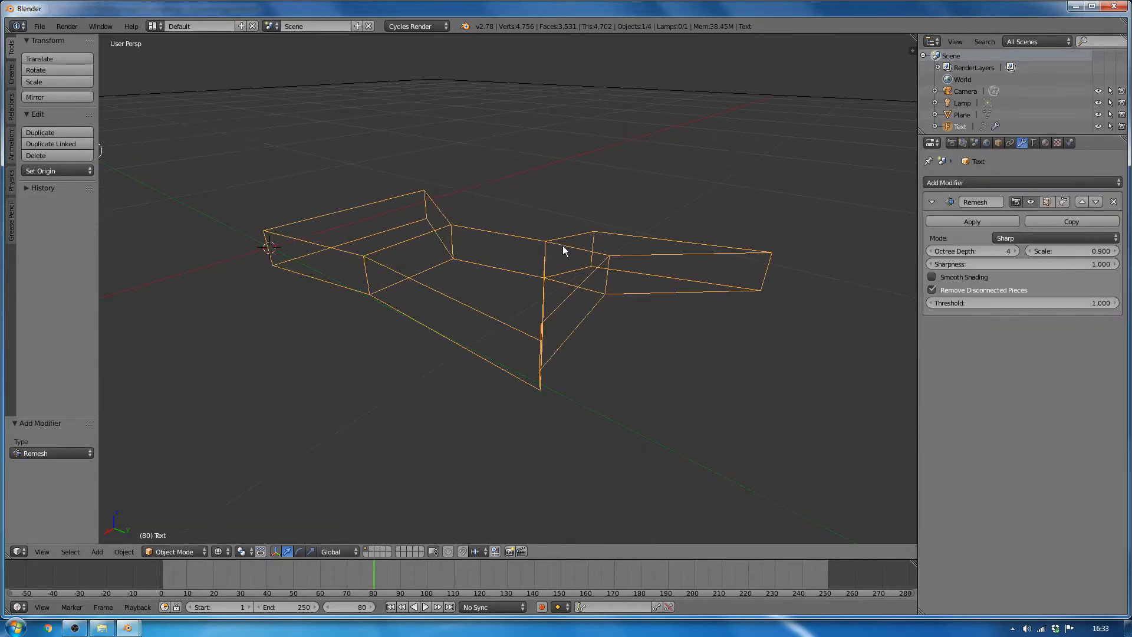
{"action": "scroll", "coordinate": [632, 271], "scroll_direction": "down", "scroll_amount": 2}
{"action": "left_click", "coordinate": [1024, 237]}
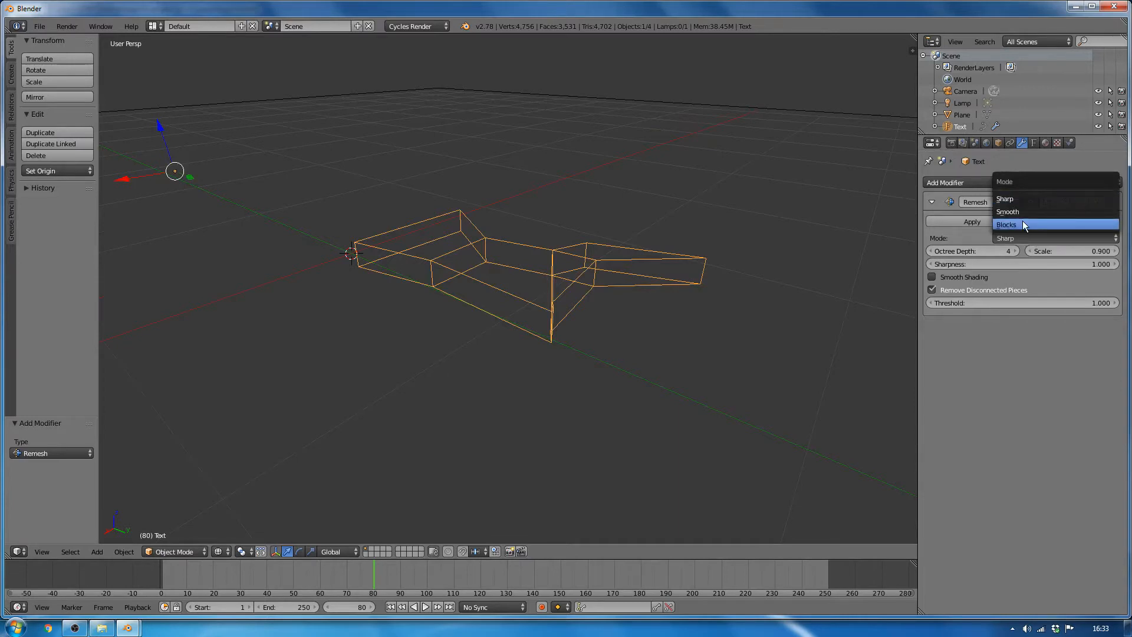
{"action": "left_click", "coordinate": [1023, 225]}
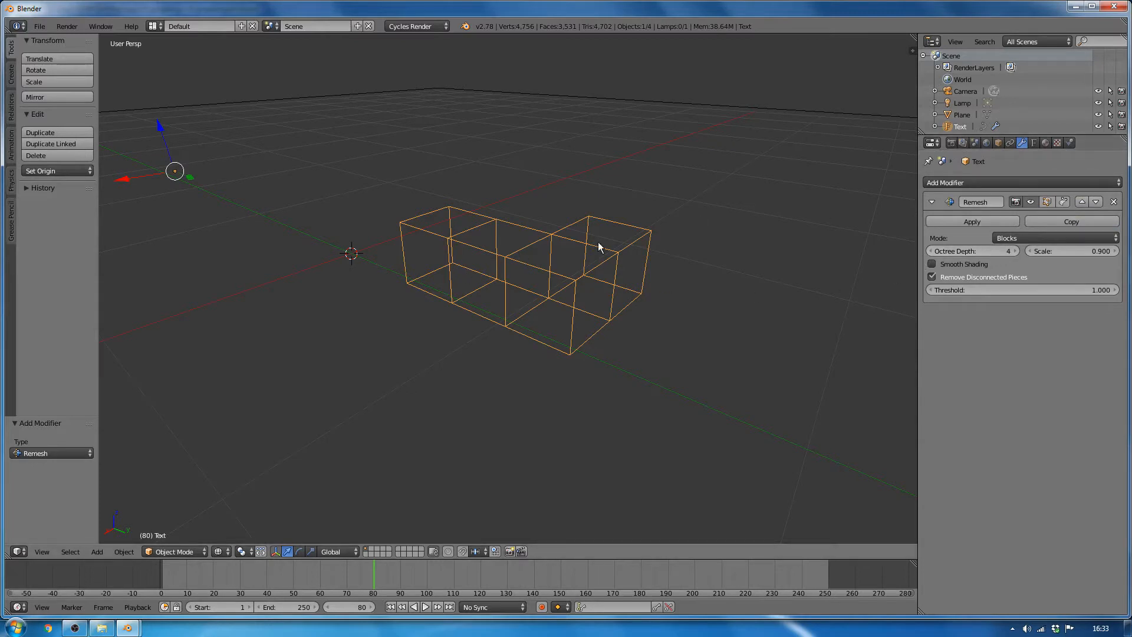
- Set the Remesh octree depth to 6 and disable Remove Disconnected Pieces so that all letters are kept
{"action": "left_click", "coordinate": [1015, 251]}
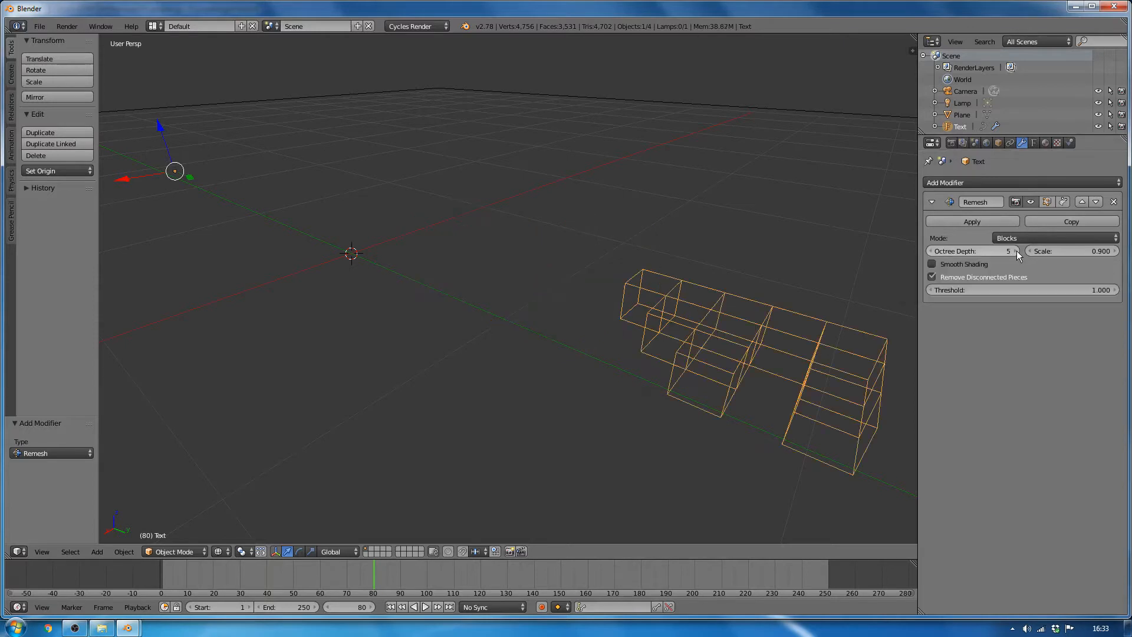
{"action": "left_click", "coordinate": [1014, 251]}
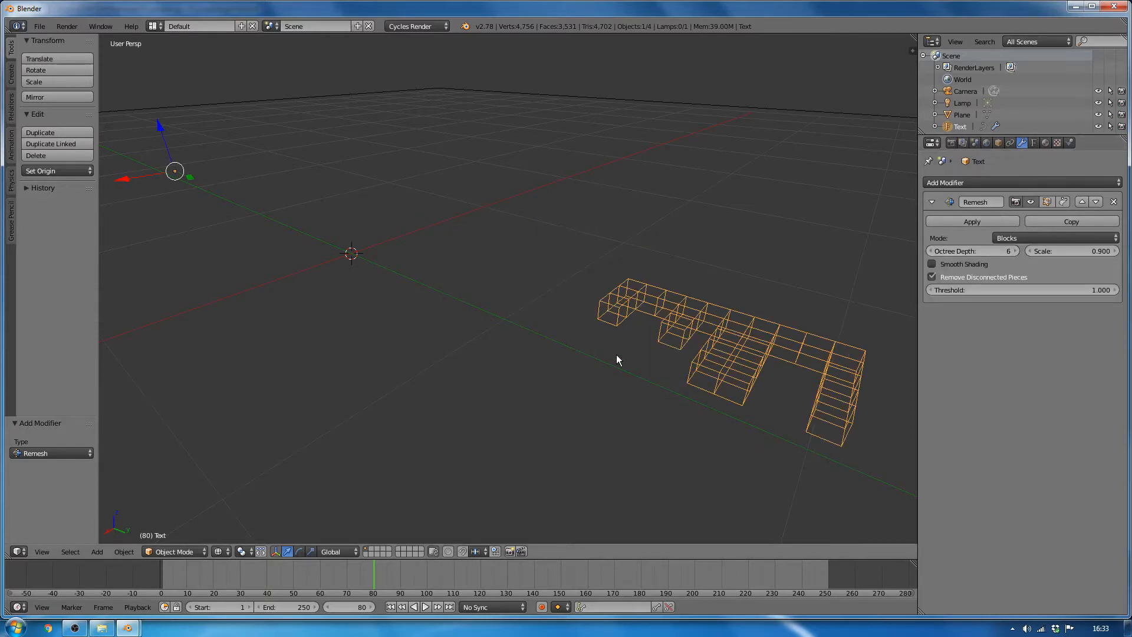
{"action": "left_click", "coordinate": [932, 277]}
{"action": "middle_click_drag", "start_coordinate": [683, 240], "coordinate": [437, 314]}
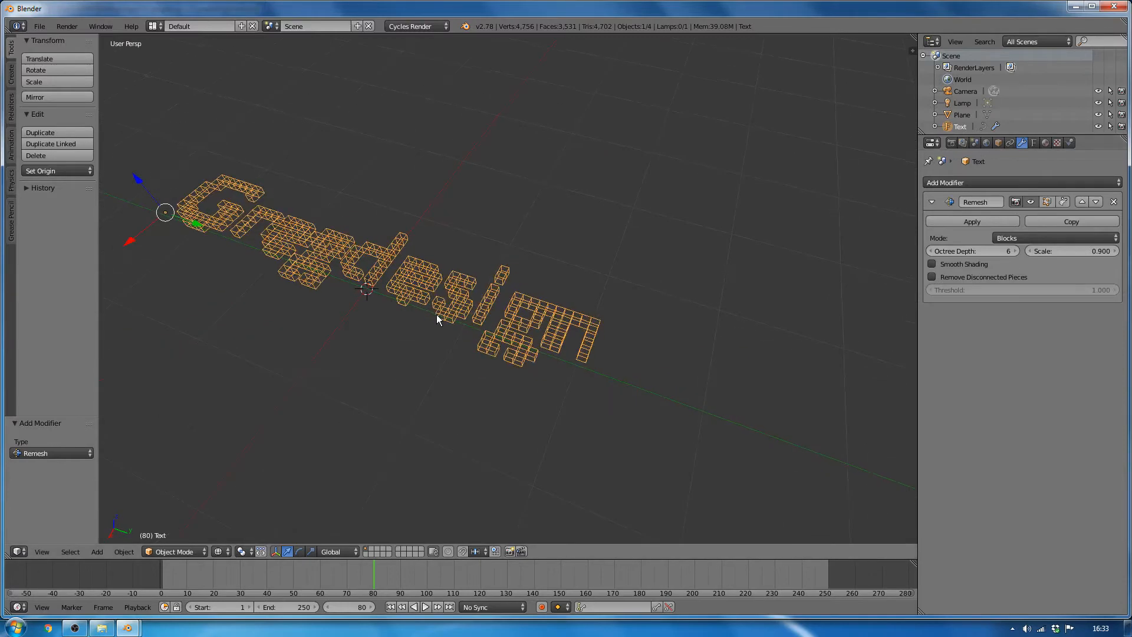
{"action": "middle_click_drag", "start_coordinate": [491, 339], "coordinate": [917, 302]}
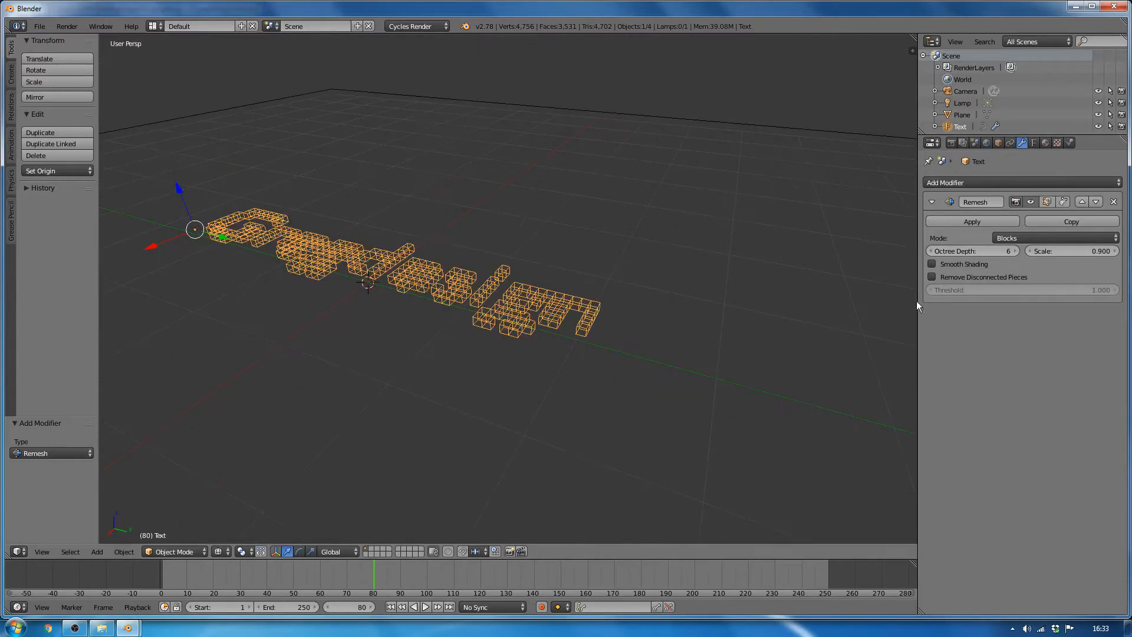
{"action": "left_click", "coordinate": [932, 277]}
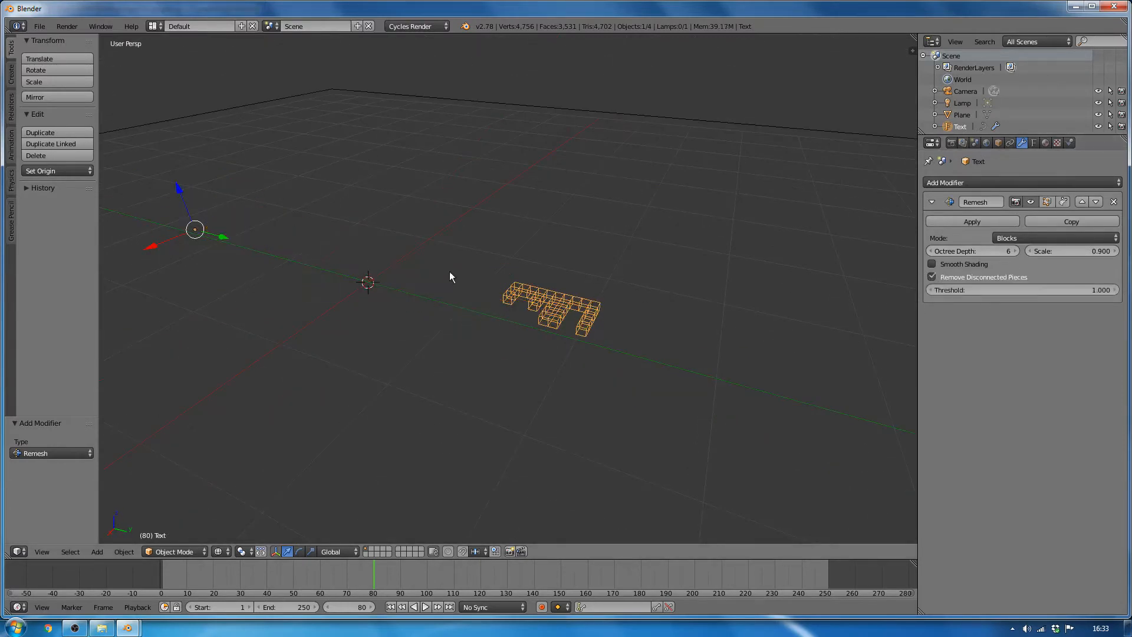
{"action": "left_click", "coordinate": [935, 276]}
- Display the blocky text and floor in Solid viewport shading
{"action": "middle_click_drag", "start_coordinate": [465, 342], "coordinate": [460, 354]}
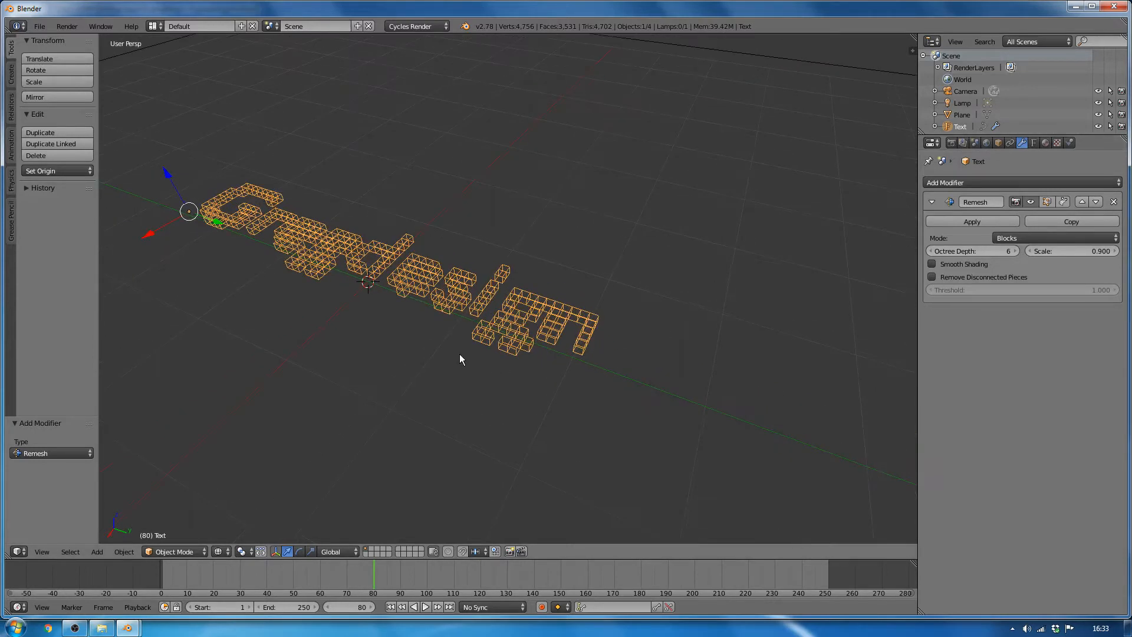
{"action": "scroll", "coordinate": [473, 288], "scroll_direction": "up", "scroll_amount": 2}
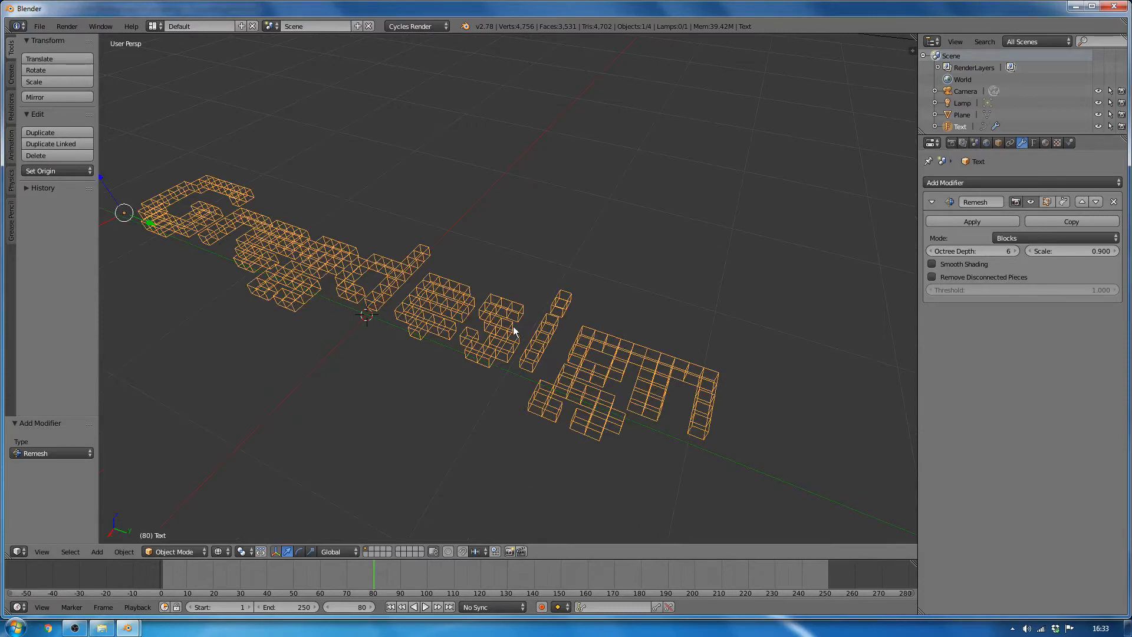
{"action": "key", "text": "z"}
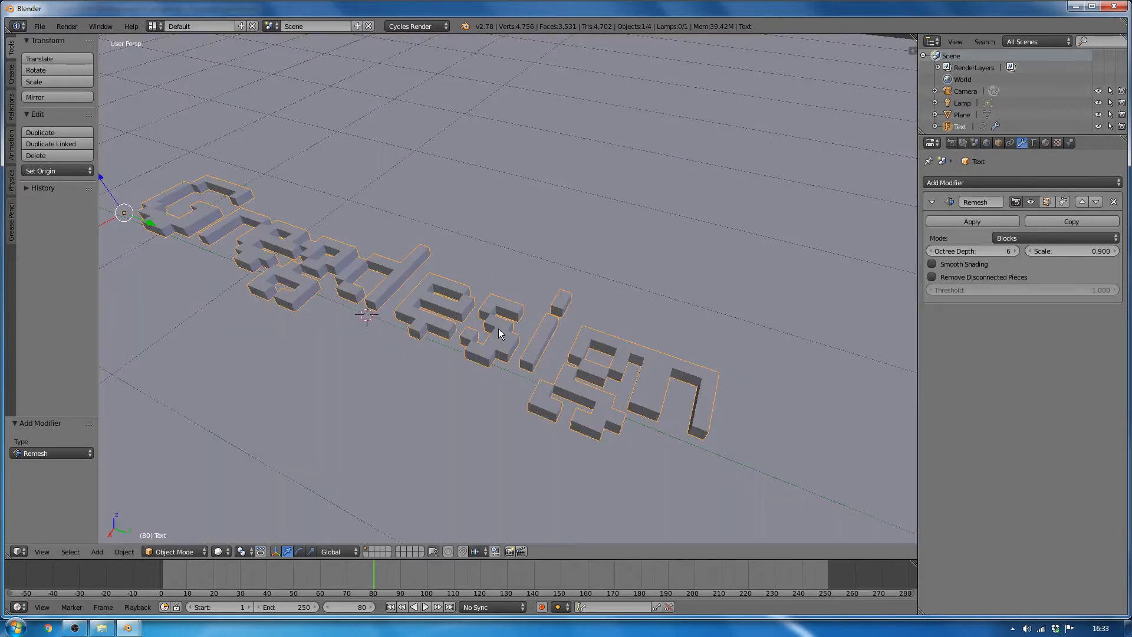
{"action": "key", "text": "z"}
{"action": "mouse_move", "coordinate": [498, 331]}
{"action": "middle_mouse_down"}
{"action": "mouse_move", "coordinate": [466, 313]}
{"action": "mouse_move", "coordinate": [507, 337]}
{"action": "mouse_move", "coordinate": [454, 332]}
{"action": "middle_mouse_up"}
{"action": "key", "text": "z"}
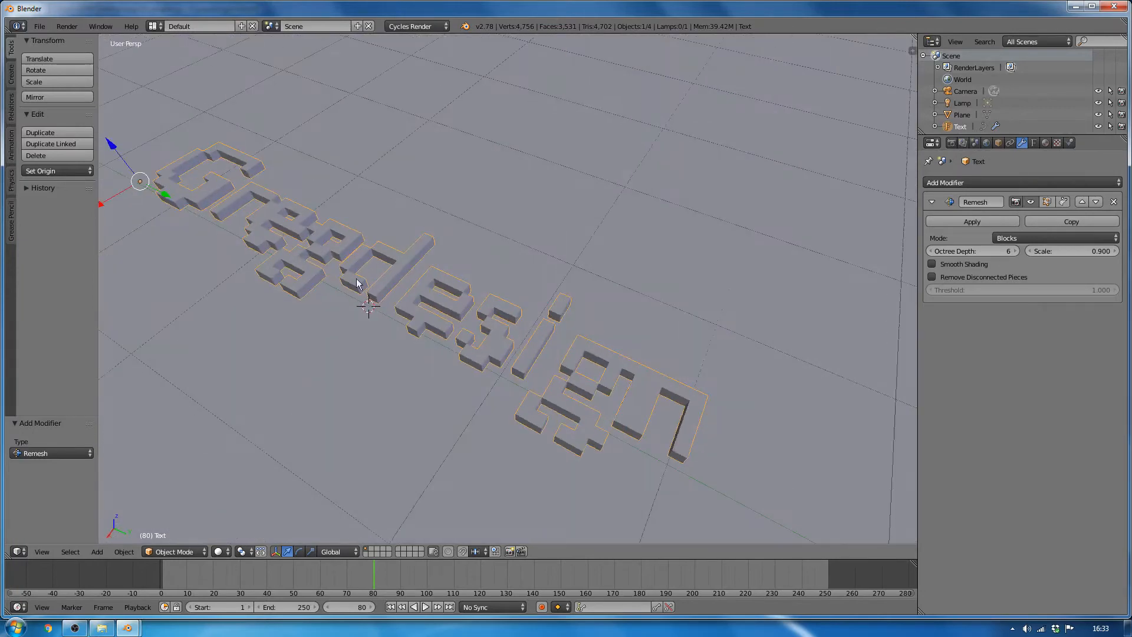
- Try raising the Remesh octree depth to 8 and one level beyond for finer blocks
{"action": "left_click", "coordinate": [1012, 251]}
{"action": "left_click", "coordinate": [1012, 251]}
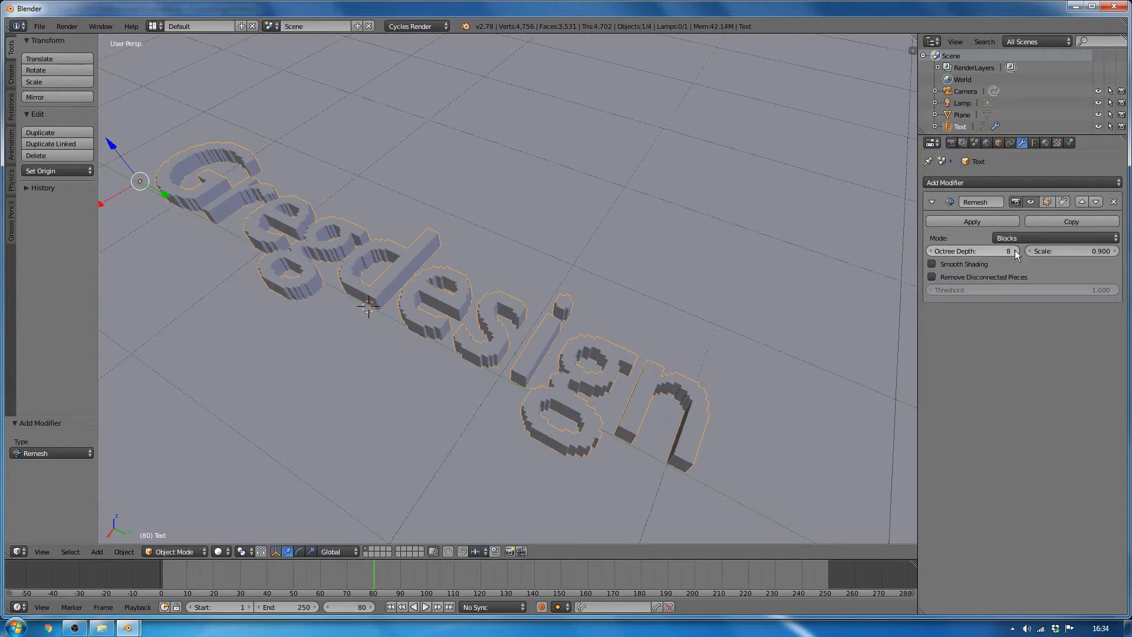
{"action": "left_click", "coordinate": [1017, 251]}
{"action": "middle_click_drag", "start_coordinate": [435, 334], "coordinate": [575, 354]}
- Lower the Remesh octree depth to 3 to try the coarsest block shape
{"action": "left_click", "coordinate": [929, 251]}
{"action": "left_click", "coordinate": [929, 251]}
{"action": "left_click", "coordinate": [928, 251]}
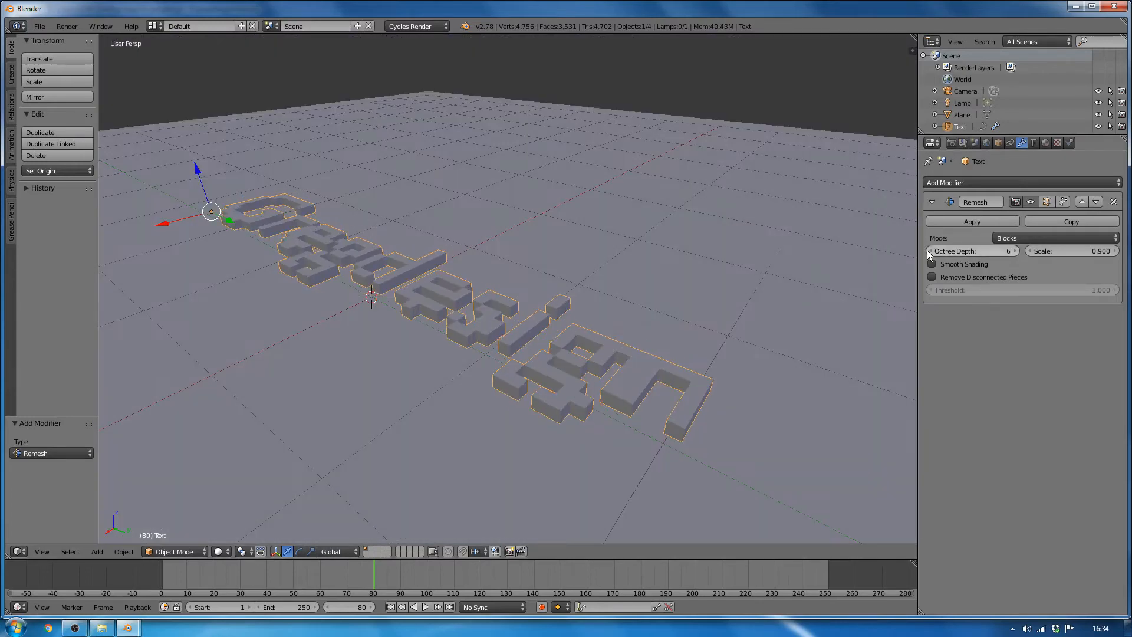
{"action": "left_click", "coordinate": [928, 251]}
{"action": "left_click", "coordinate": [928, 251]}
{"action": "left_click", "coordinate": [928, 250]}
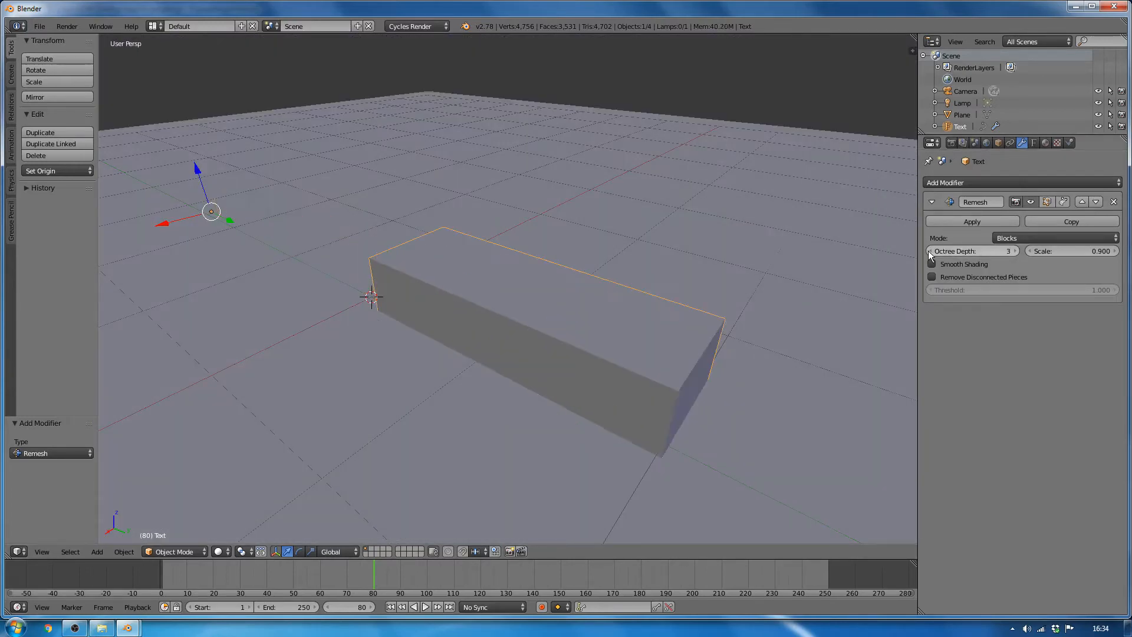
- Raise the Remesh octree depth back to 6
{"action": "left_click", "coordinate": [1017, 252]}
{"action": "left_click", "coordinate": [1017, 252]}
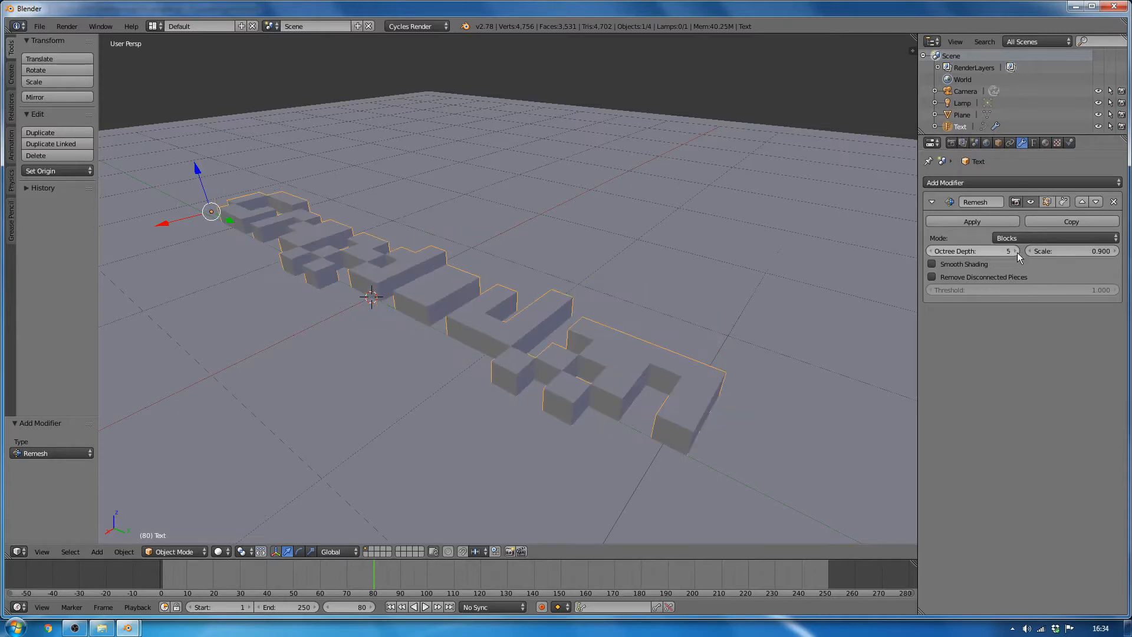
{"action": "left_click", "coordinate": [1017, 252]}
{"action": "scroll", "coordinate": [547, 328], "scroll_direction": "up", "scroll_amount": 1}
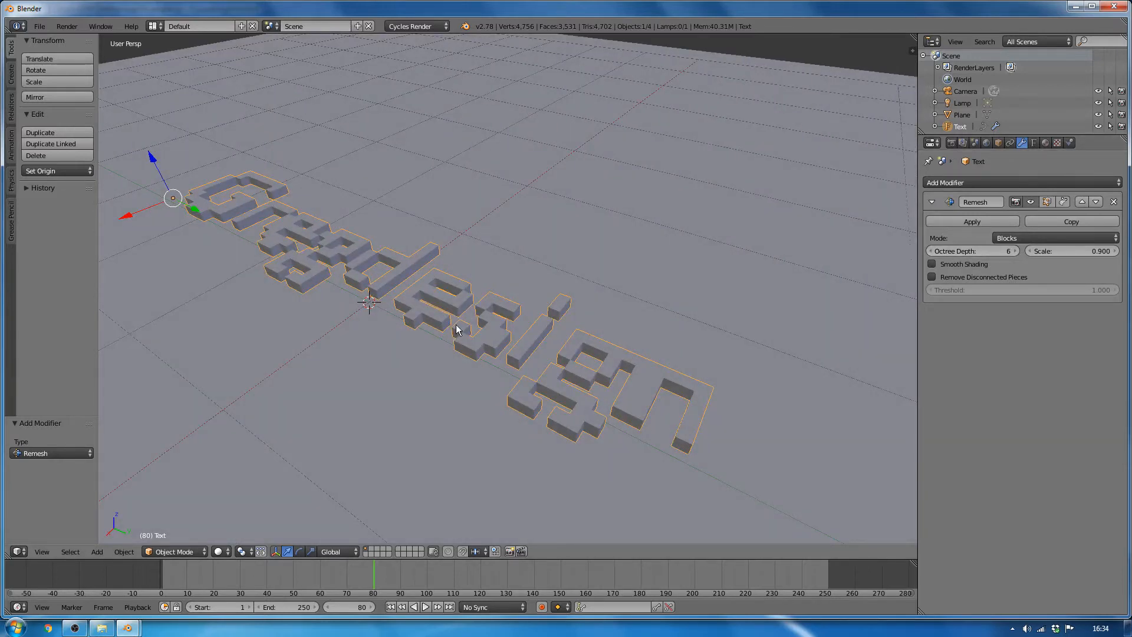
- Switch to the Blender window with gregdesign4.blend and view its scene in a maximized 3D viewport
{"action": "mouse_move", "coordinate": [128, 627]}
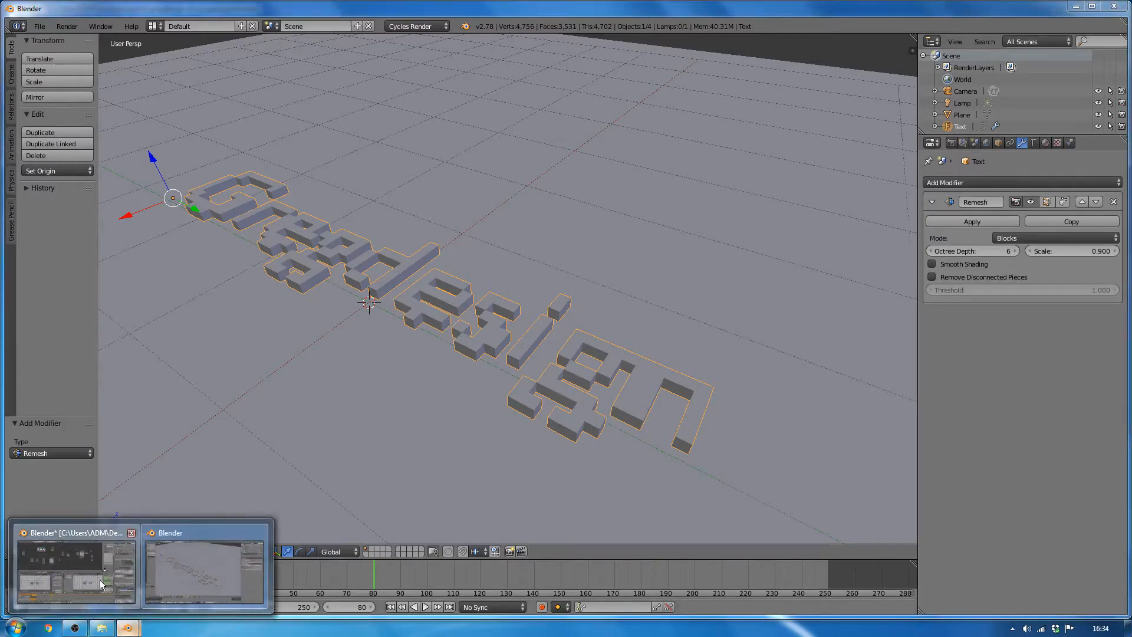
{"action": "left_click", "coordinate": [100, 580]}
{"action": "key", "text": "shift+space"}
{"action": "middle_click_drag", "start_coordinate": [568, 346], "coordinate": [496, 337]}
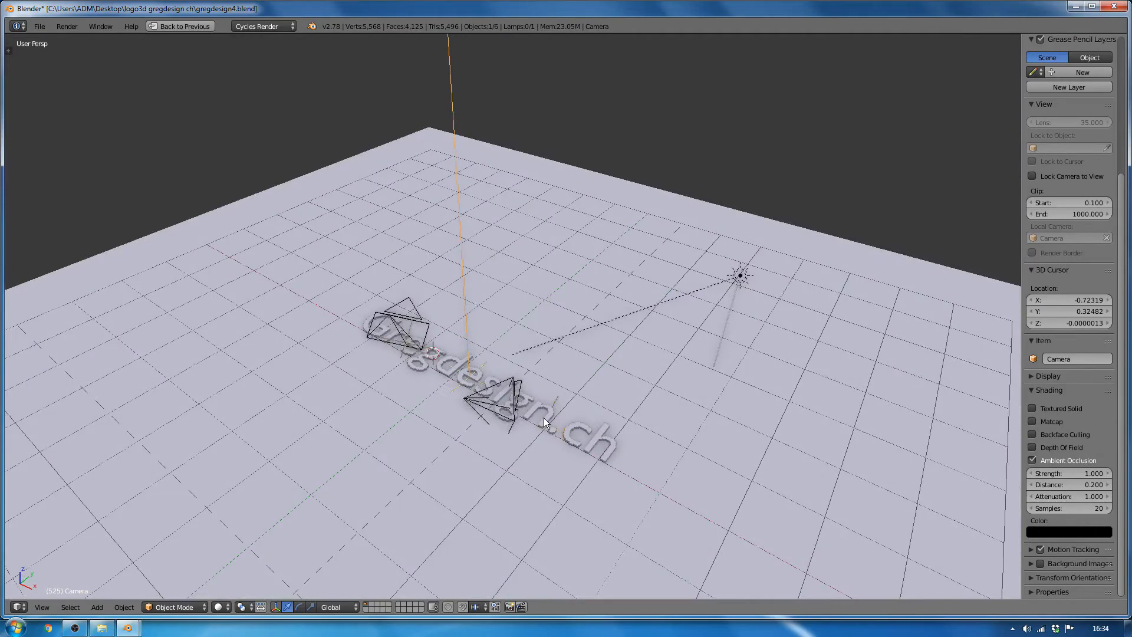
- Select the Gregdesign.ch text, view it up close and play its animation
{"action": "right_click", "coordinate": [544, 417]}
{"action": "scroll", "coordinate": [543, 417], "scroll_direction": "up", "scroll_amount": 6}
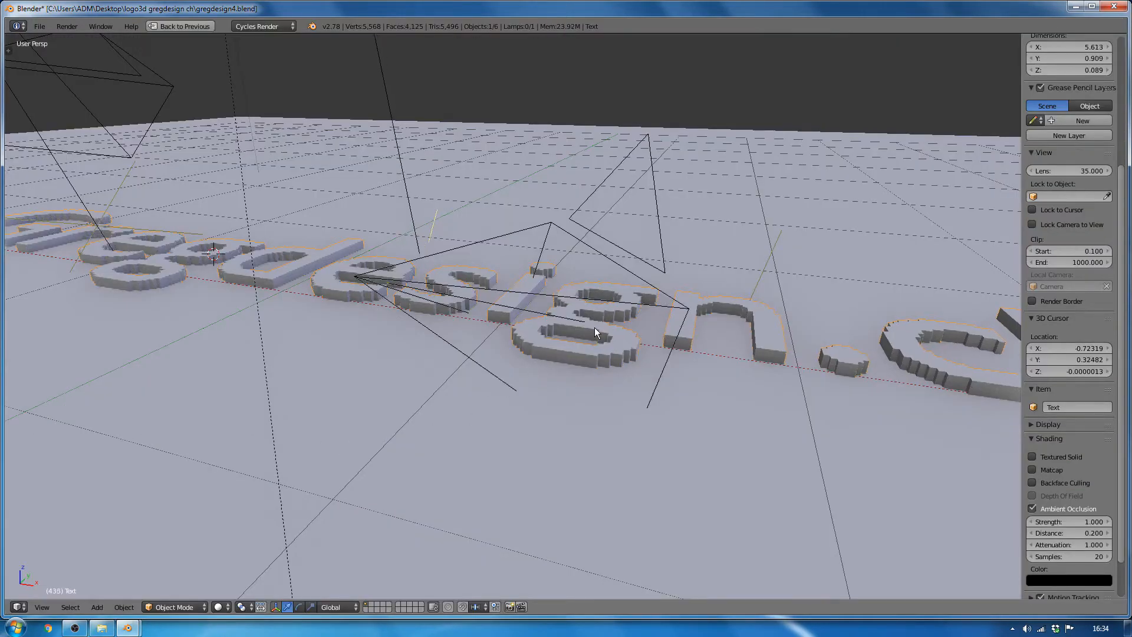
{"action": "key", "text": "alt+a"}
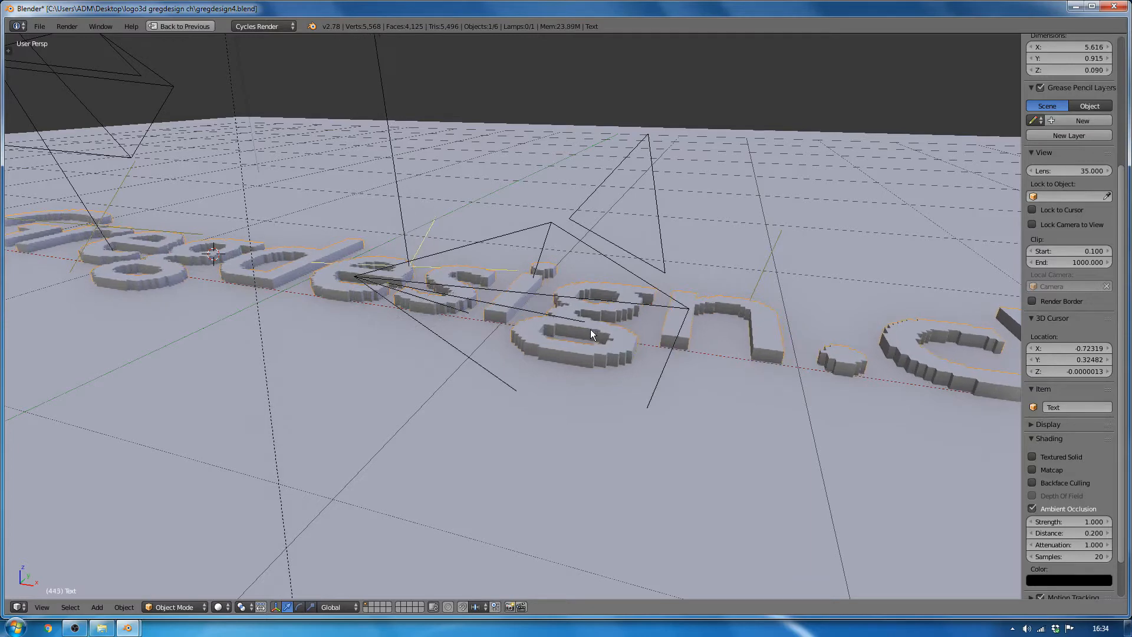
- Return to the multi-editor layout with the text's Remesh modifier settings shown and replay the animation
{"action": "key", "text": "ctrl+space"}
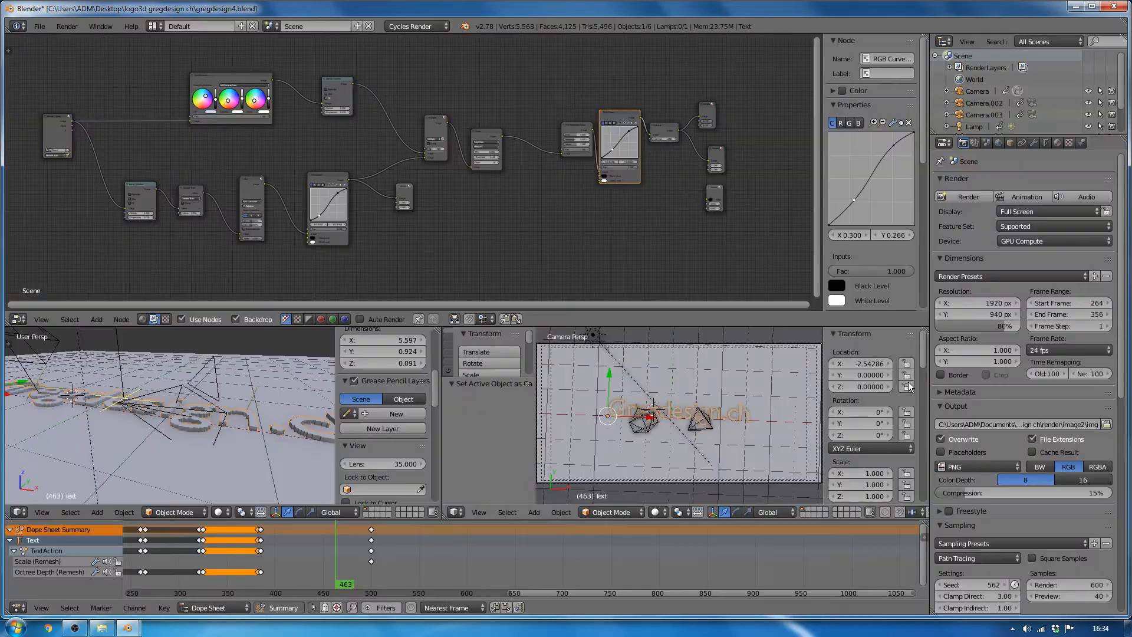
{"action": "left_click", "coordinate": [1036, 141]}
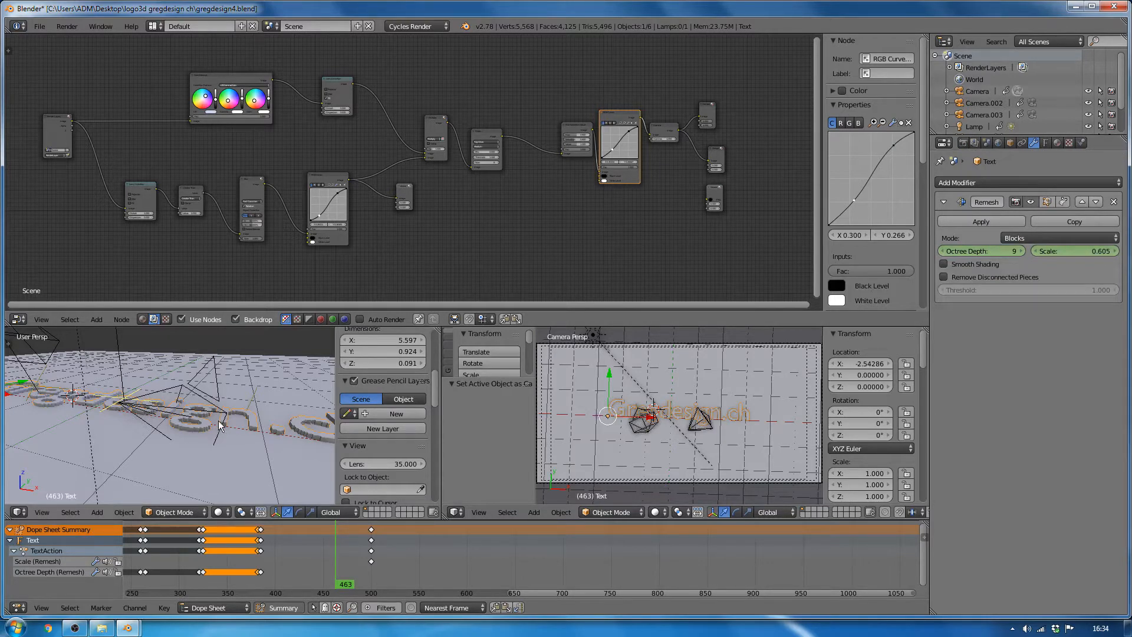
{"action": "left_click_drag", "start_coordinate": [329, 557], "coordinate": [149, 558]}
{"action": "key", "text": "alt+a"}
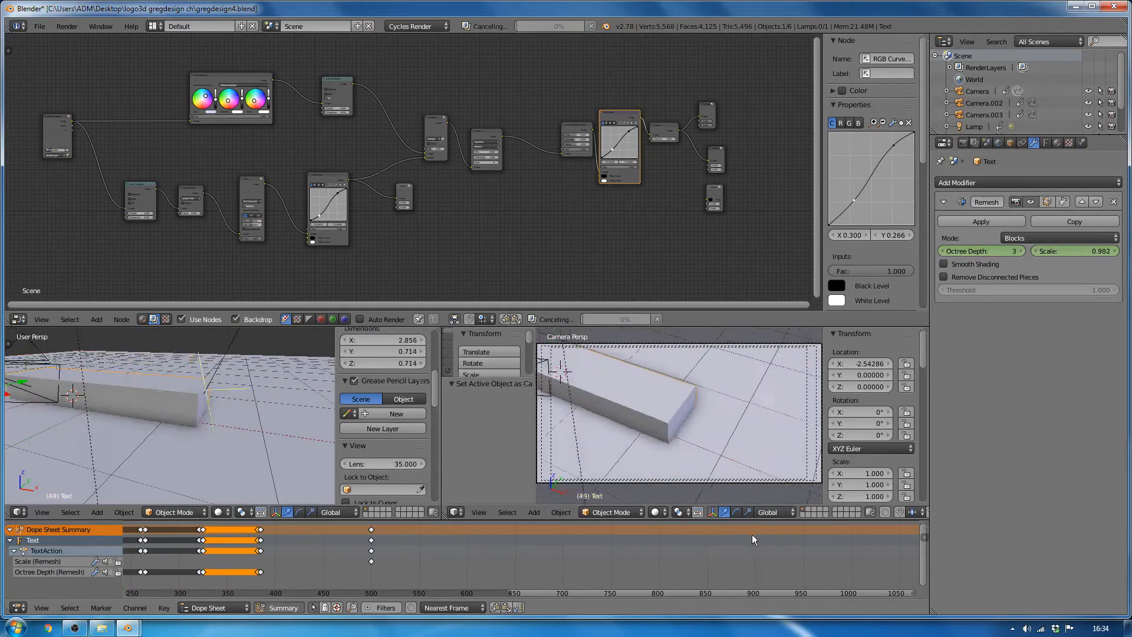
{"action": "key", "text": "alt+a"}
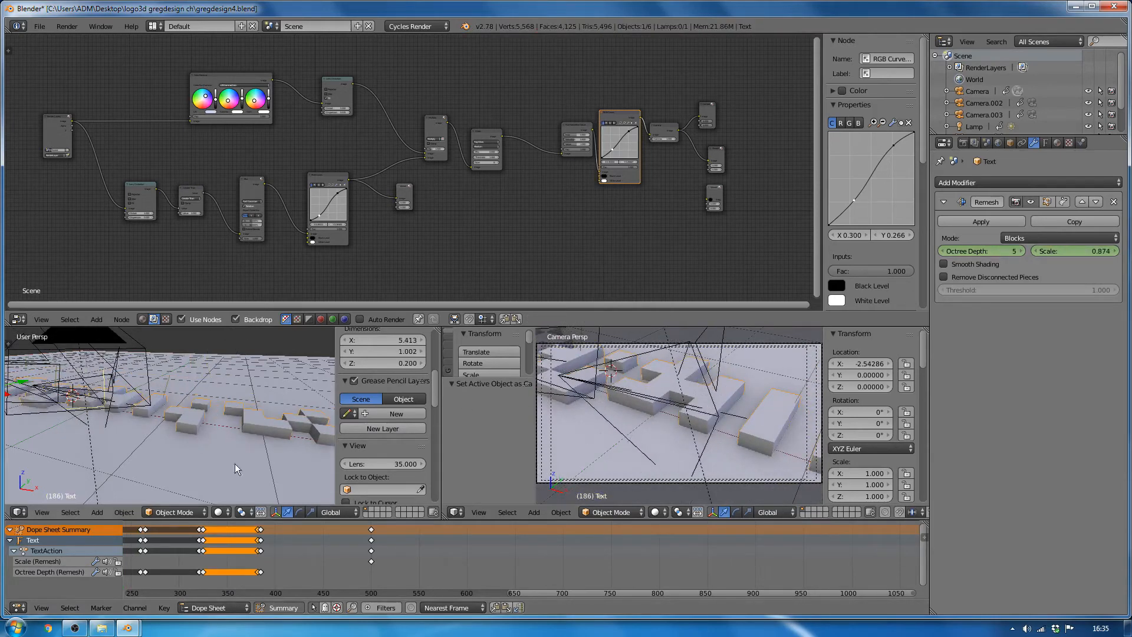
- Scrub through the text's keyframes in the Dope Sheet to examine how Remesh octree depth and scale are animated
{"action": "scroll", "coordinate": [206, 558], "scroll_direction": "down", "scroll_amount": 1}
{"action": "scroll", "coordinate": [203, 562], "scroll_direction": "down", "scroll_amount": 2}
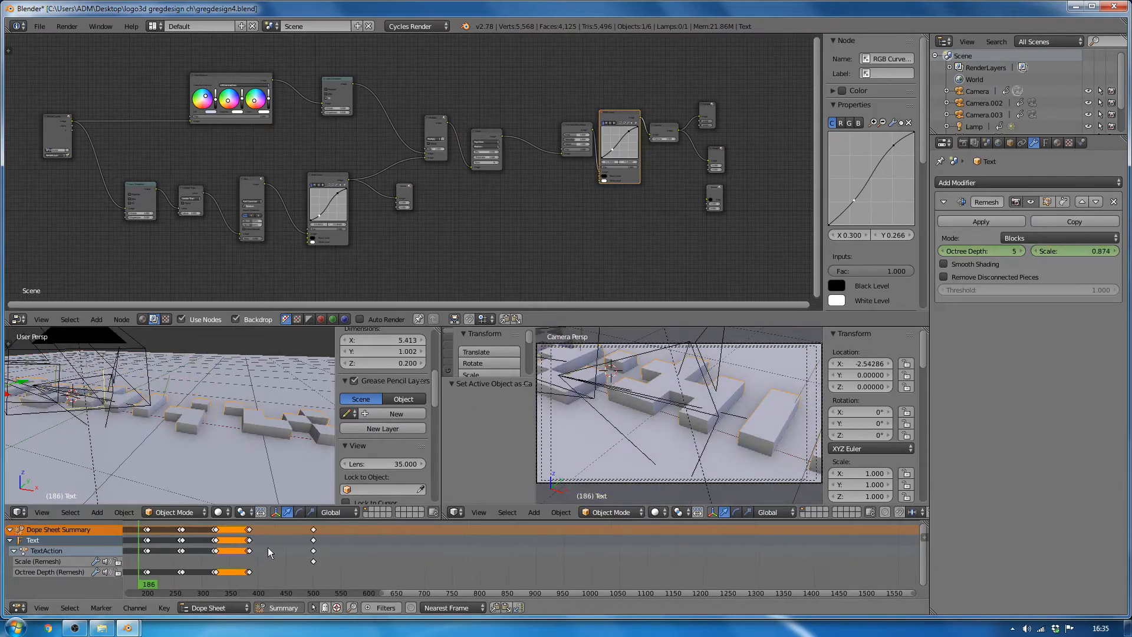
{"action": "left_click", "coordinate": [183, 564]}
{"action": "left_click_drag", "start_coordinate": [182, 565], "coordinate": [215, 565]}
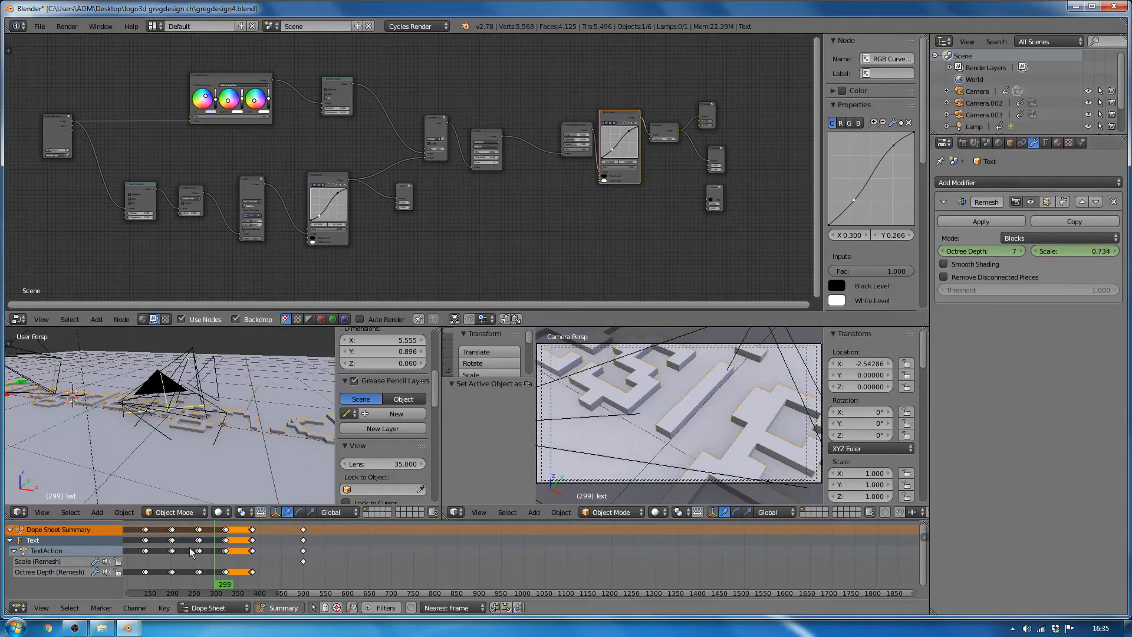
{"action": "left_click", "coordinate": [284, 564]}
{"action": "left_click_drag", "start_coordinate": [288, 560], "coordinate": [836, 590]}
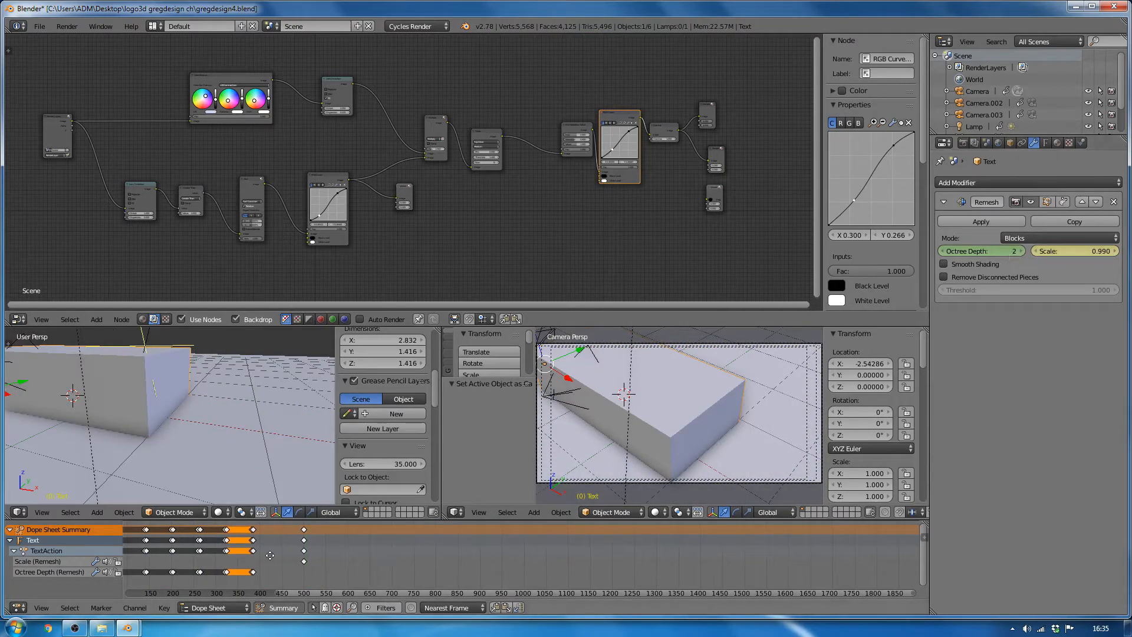
{"action": "middle_click_drag", "start_coordinate": [195, 570], "coordinate": [484, 570]}
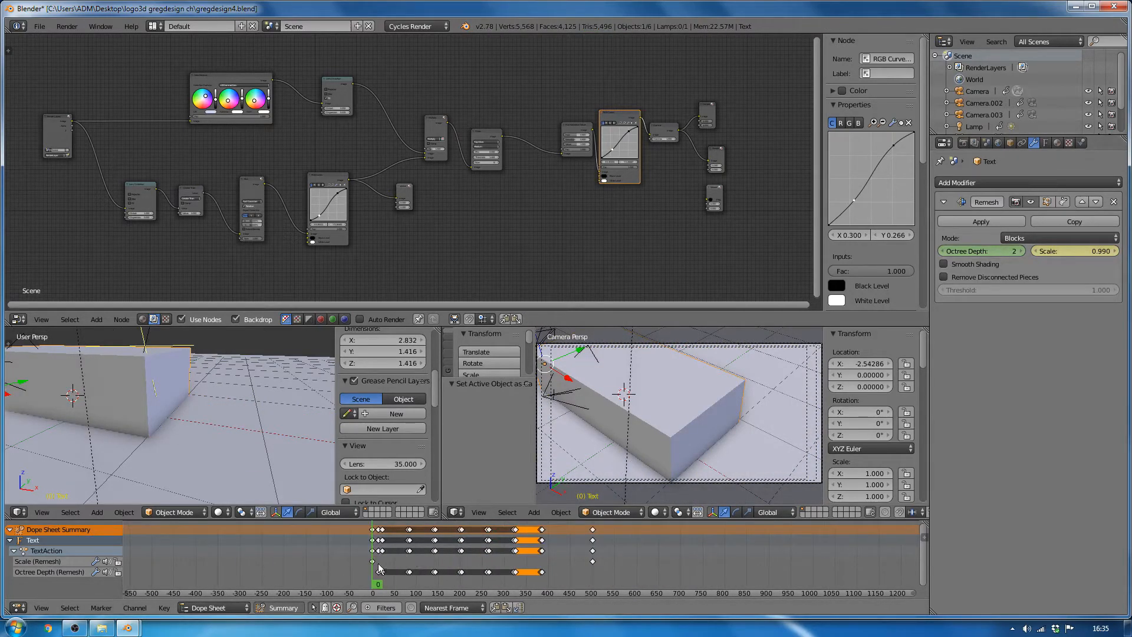
{"action": "left_click_drag", "start_coordinate": [380, 570], "coordinate": [443, 567]}
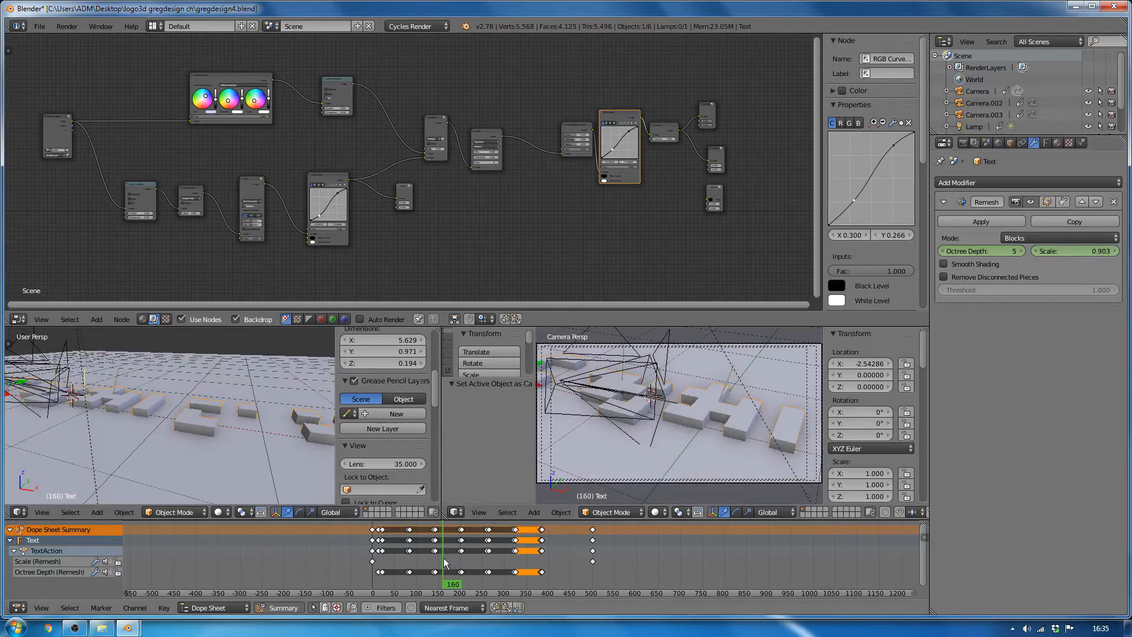
- Switch to the unsaved scene with the Gregdesign block text, set the current frame to 0 and briefly play the animation
{"action": "left_click_drag", "start_coordinate": [446, 564], "coordinate": [495, 565]}
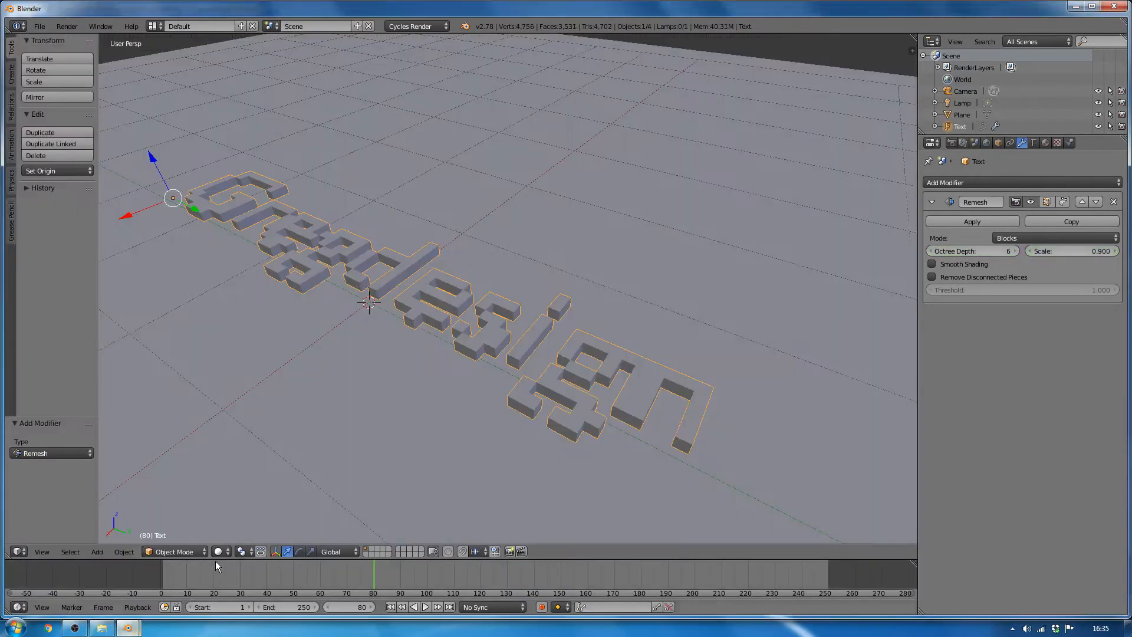
{"action": "middle_click_drag", "start_coordinate": [546, 358], "coordinate": [576, 342]}
{"action": "scroll", "coordinate": [576, 342], "scroll_direction": "down", "scroll_amount": 3}
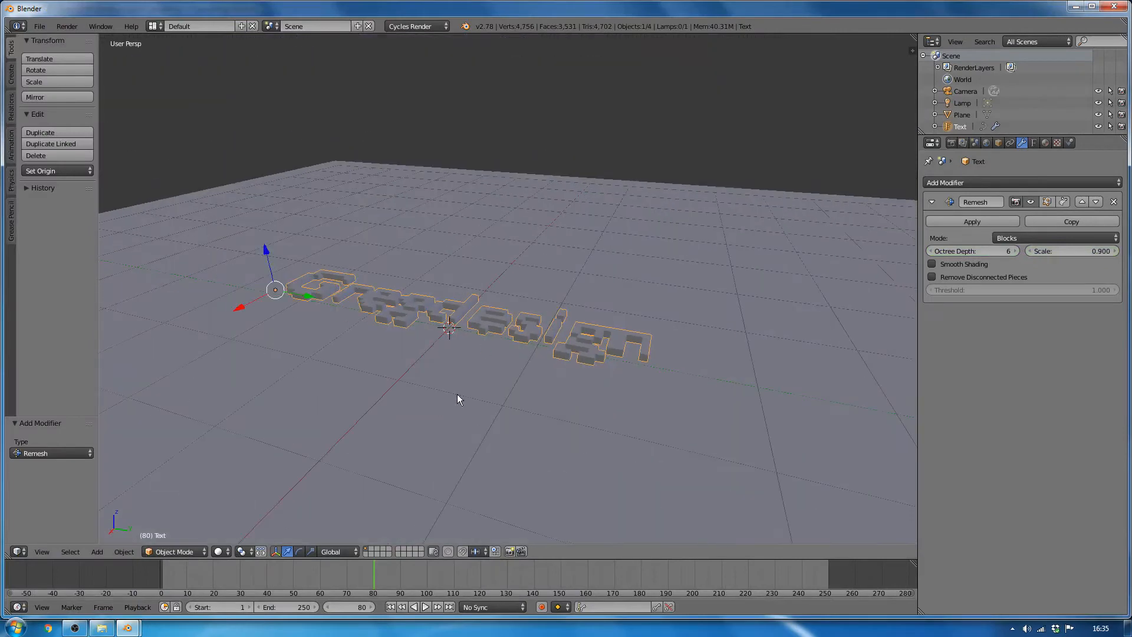
{"action": "left_click", "coordinate": [166, 576]}
{"action": "scroll", "coordinate": [465, 330], "scroll_direction": "up", "scroll_amount": 2}
{"action": "left_click", "coordinate": [156, 586]}
{"action": "key", "text": "alt+a"}
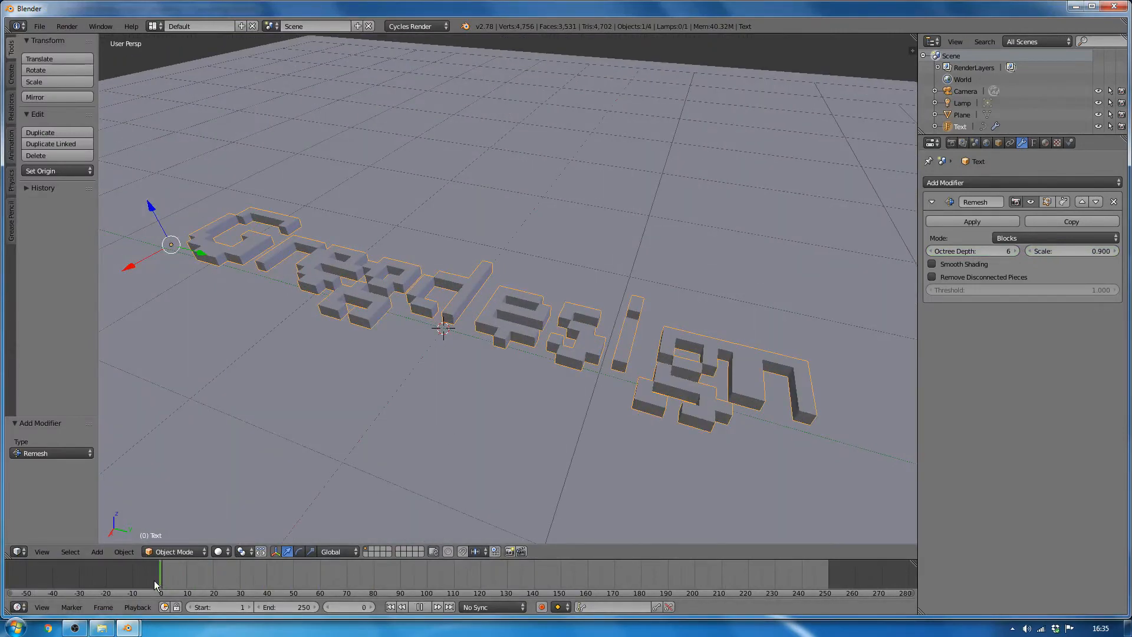
{"action": "key", "text": "alt+a"}
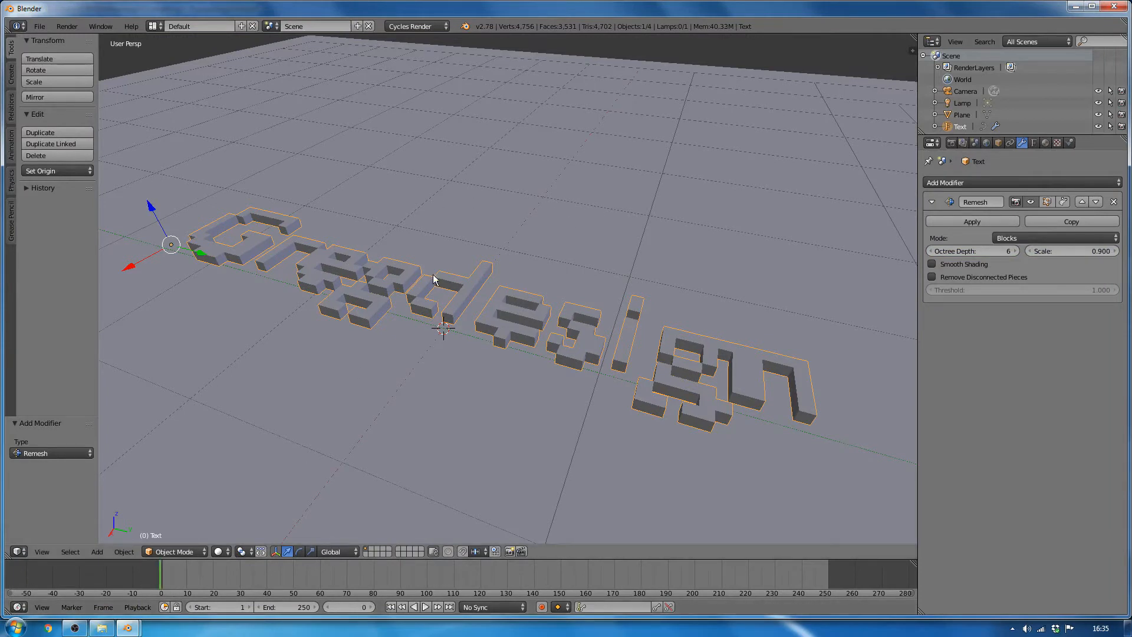
- Lower the text's Remesh octree depth to 2 and play the animation to check the text
{"action": "left_click", "coordinate": [931, 250]}
{"action": "left_click", "coordinate": [931, 251]}
{"action": "left_click", "coordinate": [930, 251]}
{"action": "left_click", "coordinate": [930, 251]}
{"action": "scroll", "coordinate": [594, 344], "scroll_direction": "down", "scroll_amount": 3}
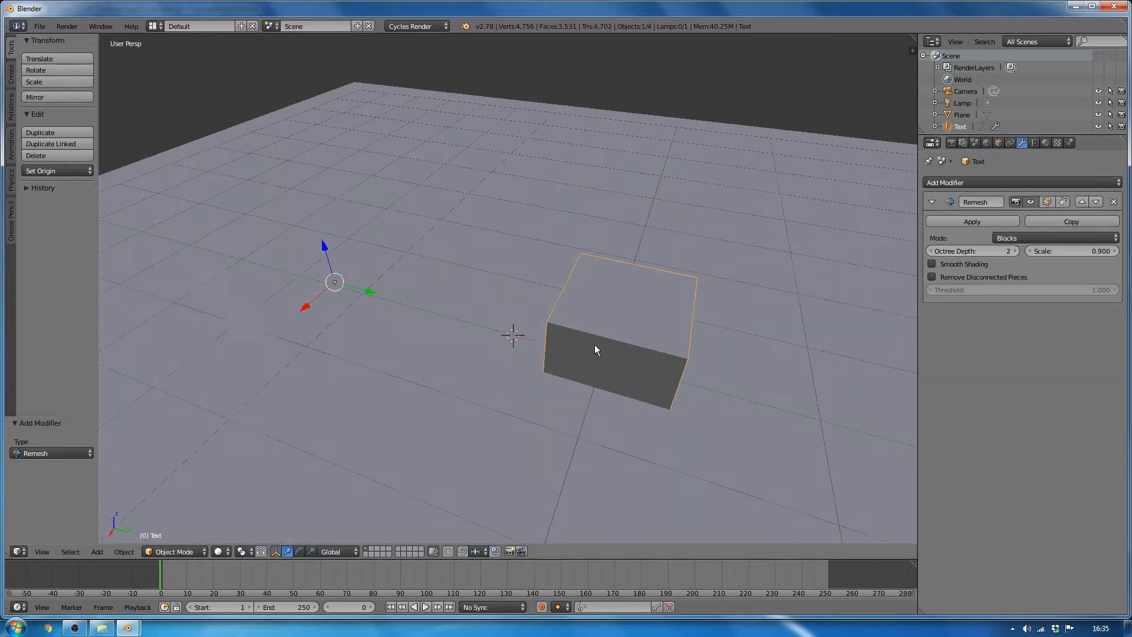
{"action": "key", "text": "alt+a"}
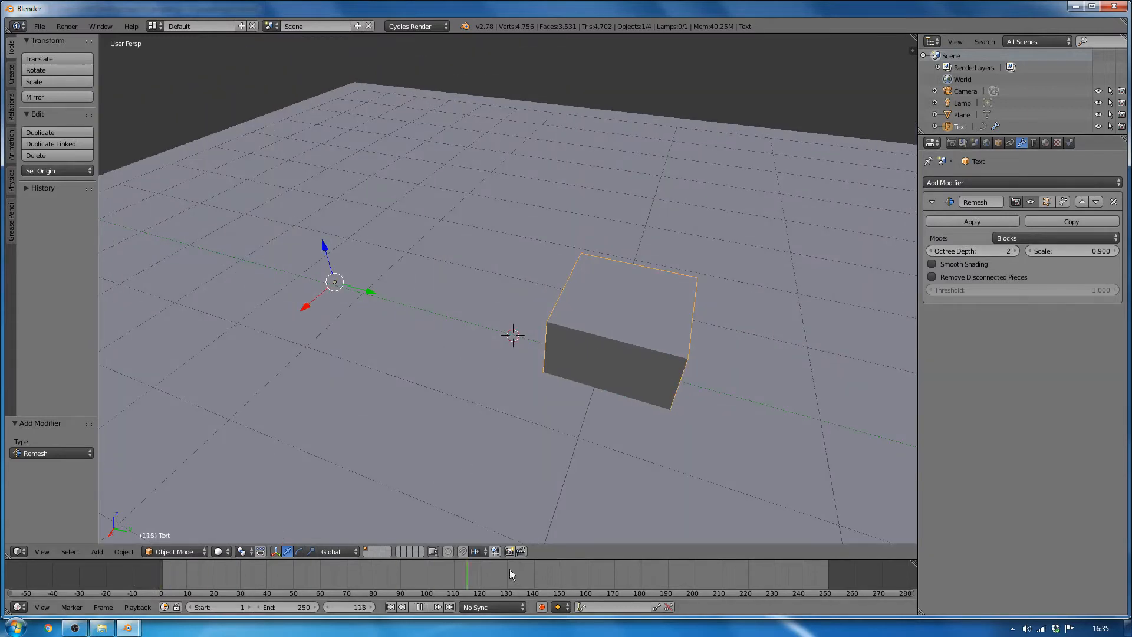
{"action": "key", "text": "Escape"}
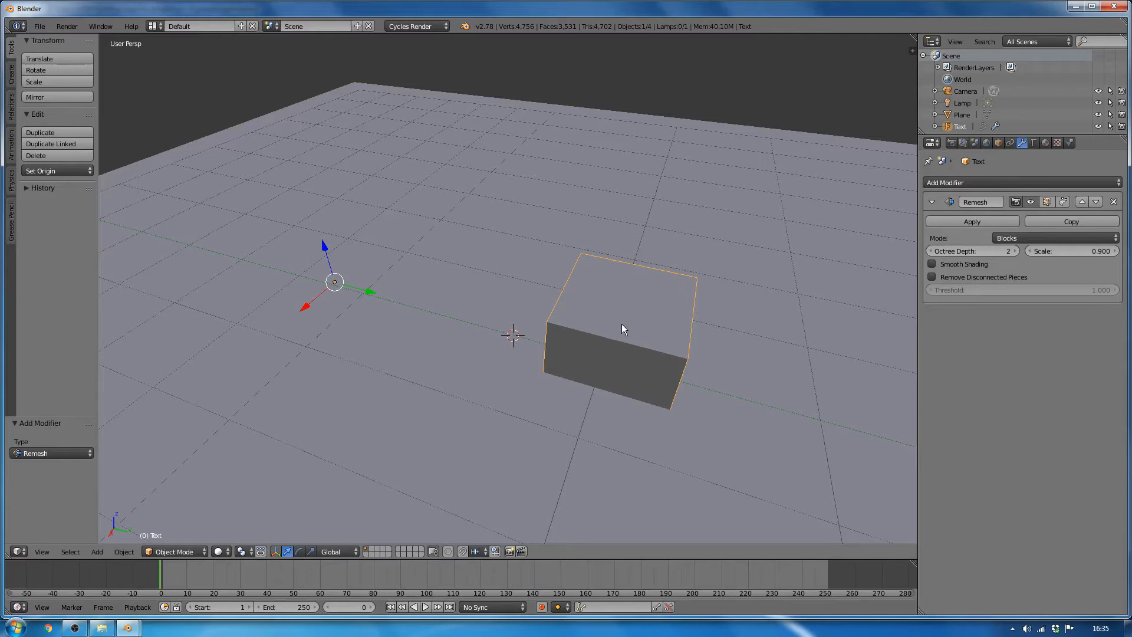
- Insert a keyframe for the octree depth of 2 at frame 0, scrub ahead and return to frame 0
{"action": "mouse_move", "coordinate": [622, 325]}
{"action": "middle_mouse_down"}
{"action": "mouse_move", "coordinate": [602, 331]}
{"action": "mouse_move", "coordinate": [602, 320]}
{"action": "middle_mouse_up"}
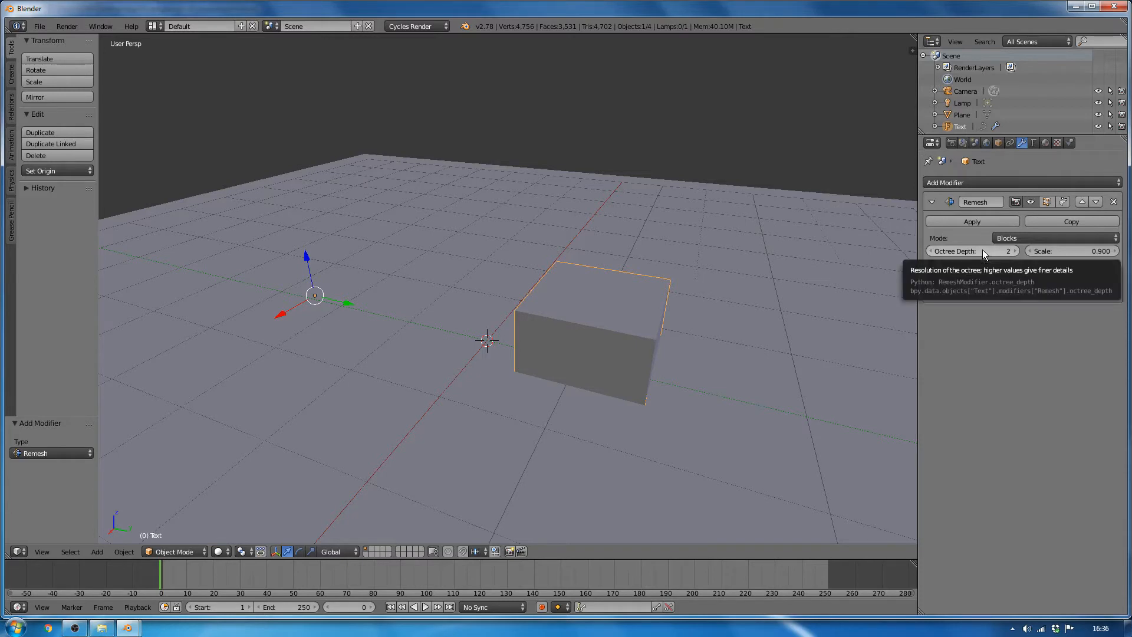
{"action": "key", "text": "i"}
{"action": "key", "text": "alt+a"}
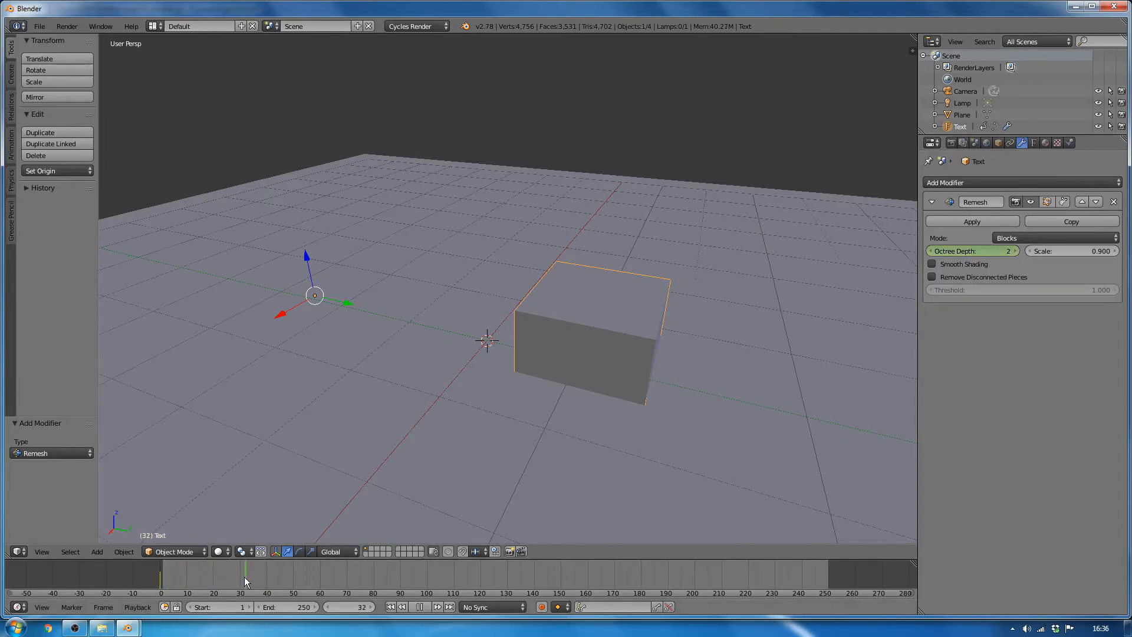
{"action": "left_click_drag", "start_coordinate": [244, 577], "coordinate": [292, 582]}
{"action": "left_click", "coordinate": [147, 582]}
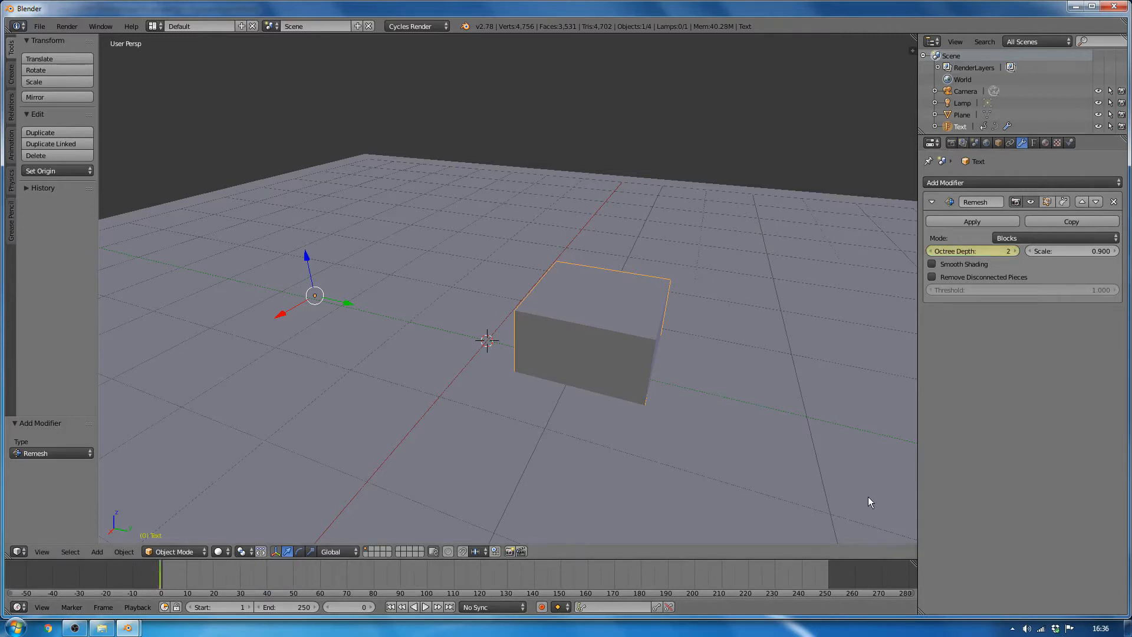
- Split the 3D view horizontally, turn the lower area into a Dope Sheet and enlarge it
{"action": "right_click", "coordinate": [917, 500]}
{"action": "right_click", "coordinate": [918, 497]}
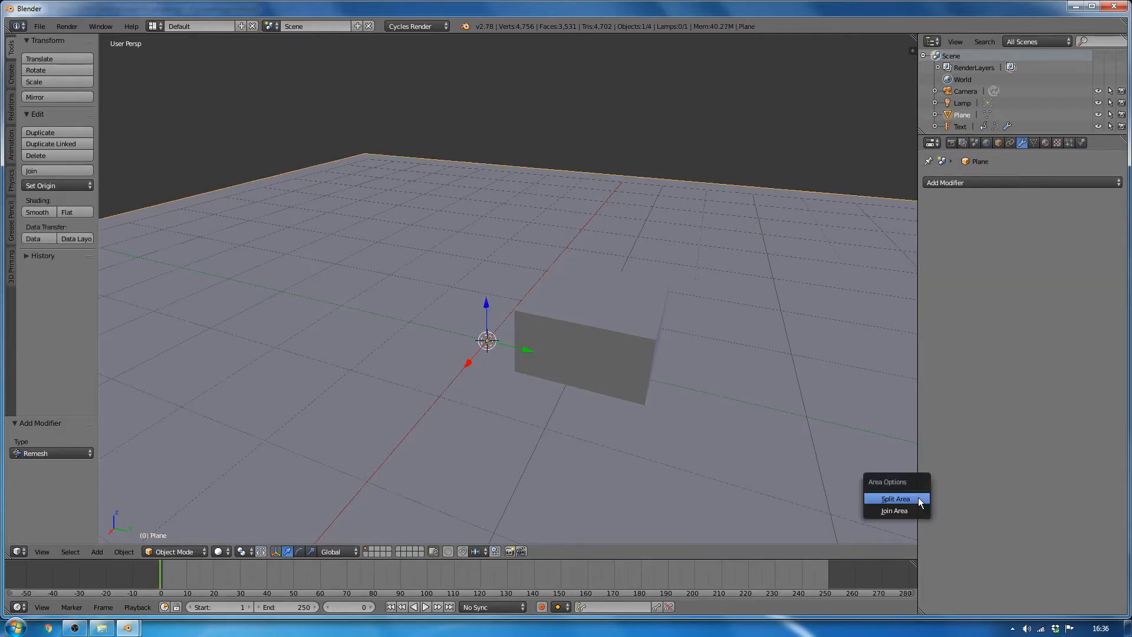
{"action": "left_click", "coordinate": [914, 497]}
{"action": "left_click", "coordinate": [886, 482]}
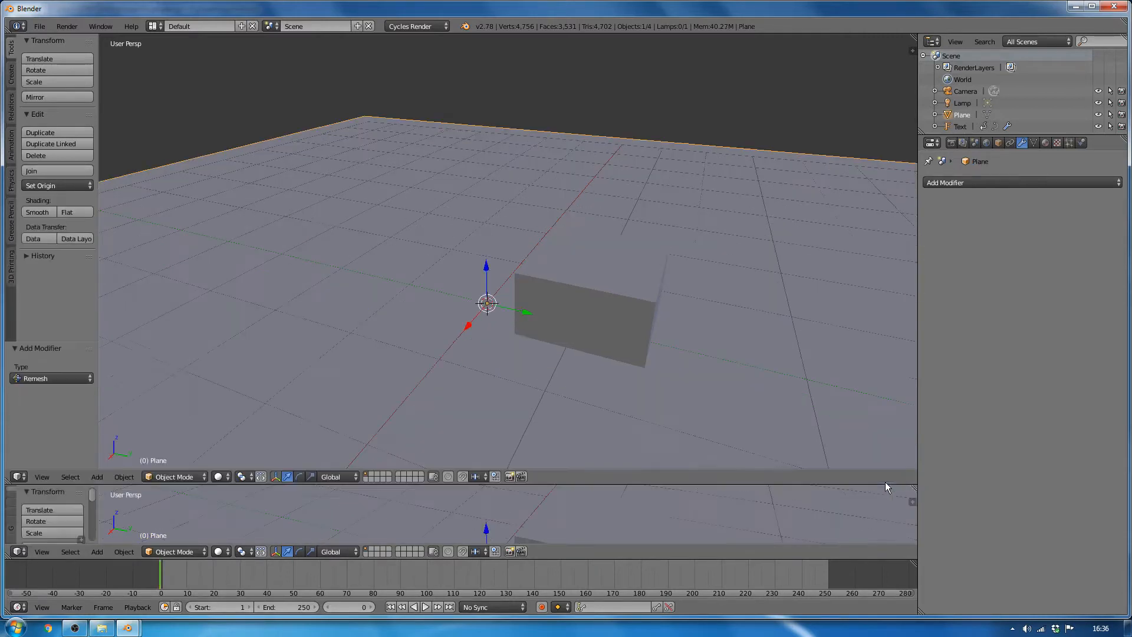
{"action": "left_click", "coordinate": [18, 552]}
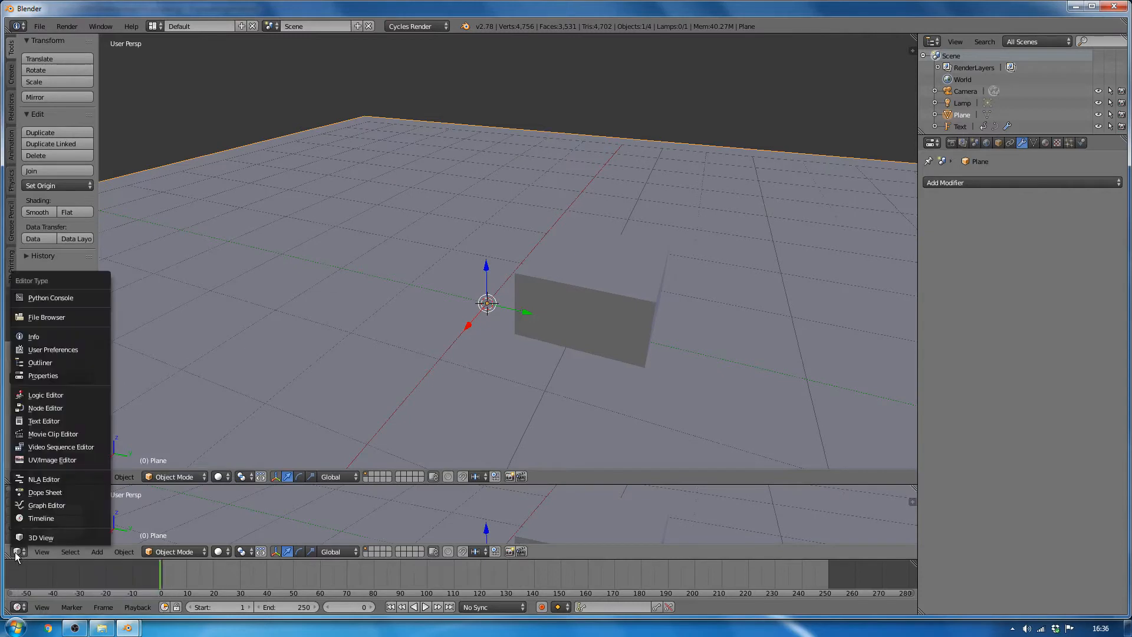
{"action": "left_click", "coordinate": [34, 493]}
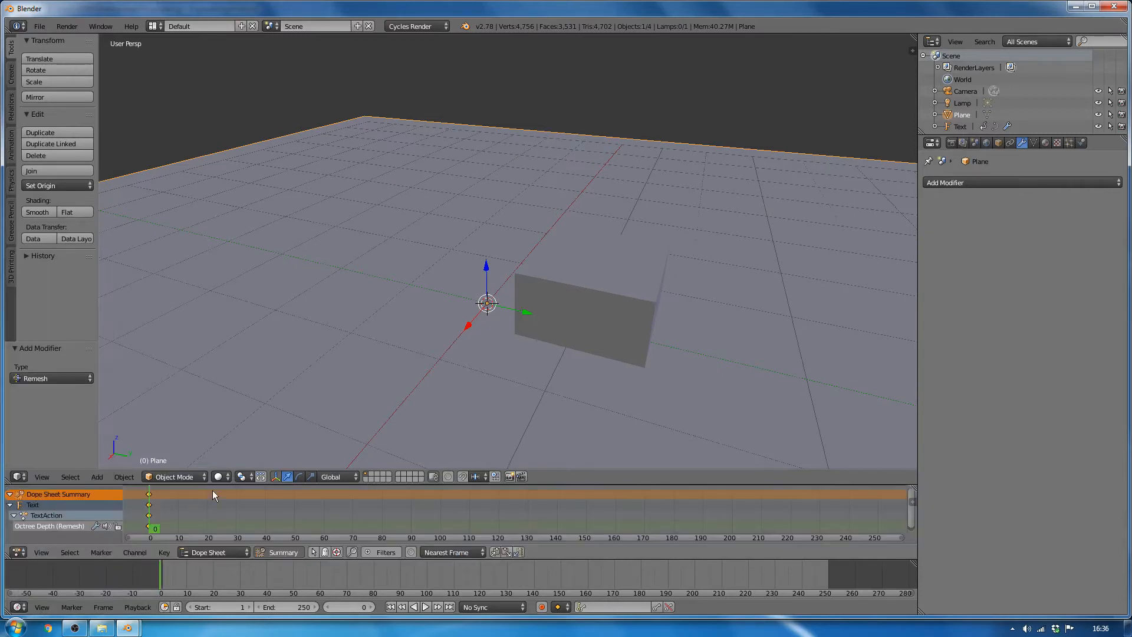
{"action": "left_click_drag", "start_coordinate": [214, 484], "coordinate": [153, 424]}
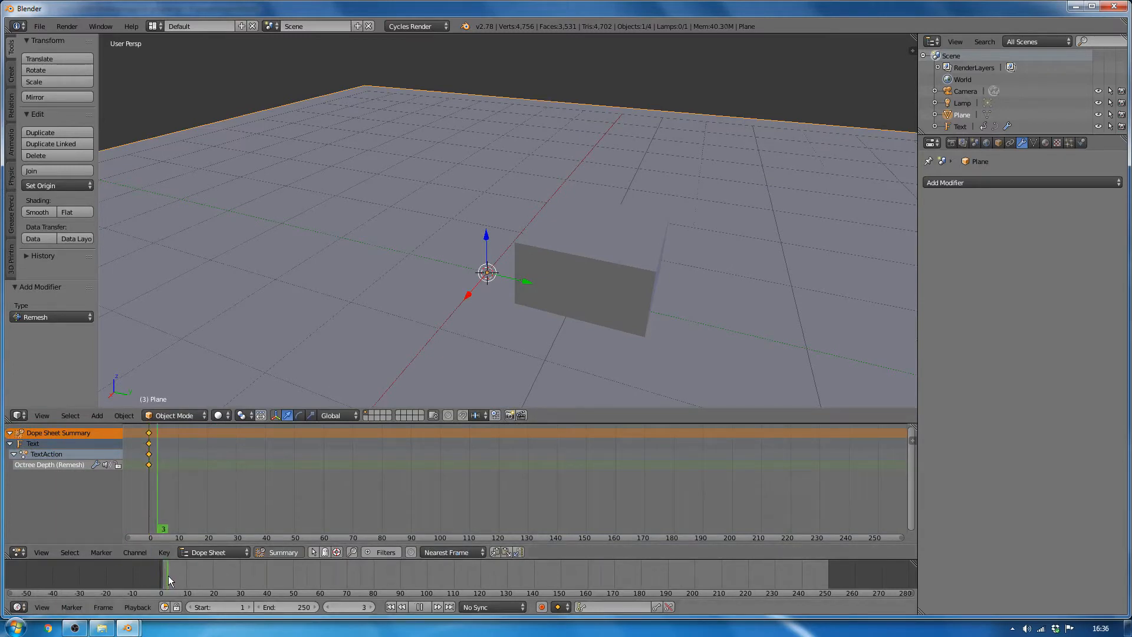
- Move the octree depth keyframe from frame 0 to about frame 31 in the Dope Sheet
{"action": "mouse_move", "coordinate": [162, 575]}
{"action": "left_mouse_down"}
{"action": "mouse_move", "coordinate": [214, 578]}
{"action": "mouse_move", "coordinate": [161, 577]}
{"action": "left_mouse_up"}
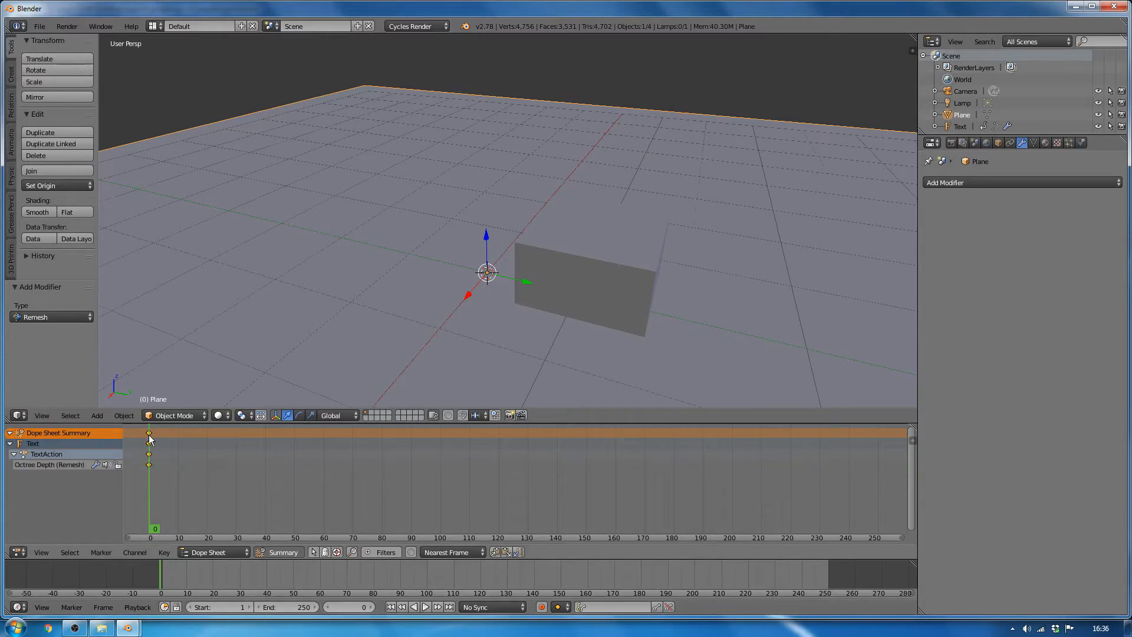
{"action": "right_click_drag", "start_coordinate": [149, 433], "coordinate": [238, 447]}
{"action": "key", "text": "alt+a"}
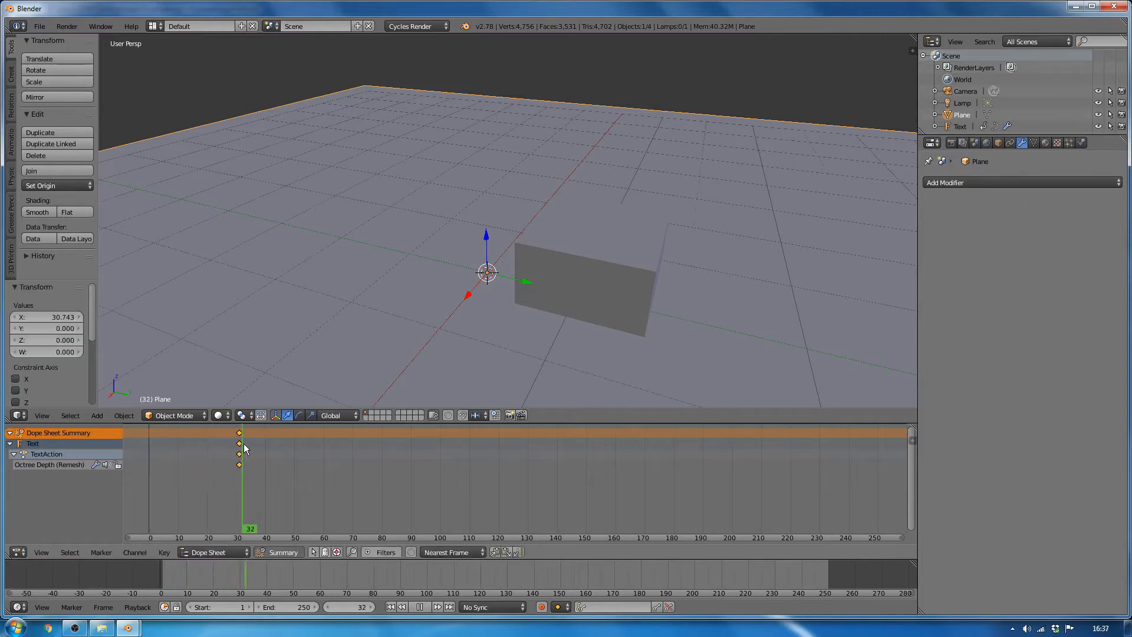
{"action": "key", "text": "alt+a"}
- Select the text at frame 37, set its Remesh octree depth to 3 and insert a keyframe
{"action": "mouse_move", "coordinate": [251, 472]}
{"action": "left_mouse_down"}
{"action": "mouse_move", "coordinate": [239, 476]}
{"action": "mouse_move", "coordinate": [257, 476]}
{"action": "left_mouse_up"}
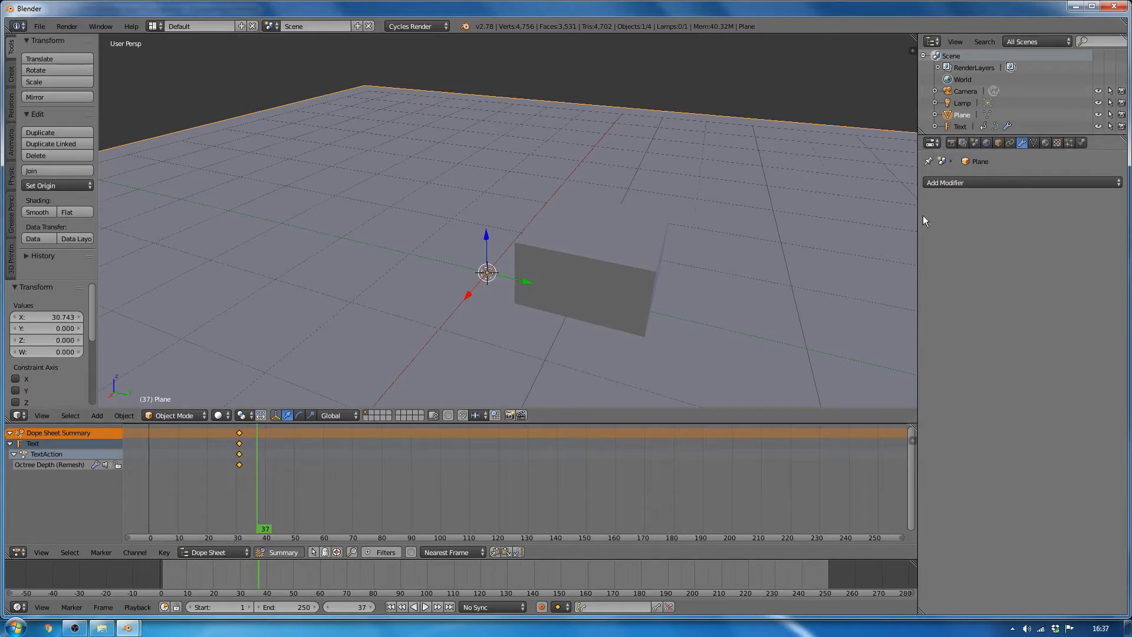
{"action": "right_click", "coordinate": [660, 271]}
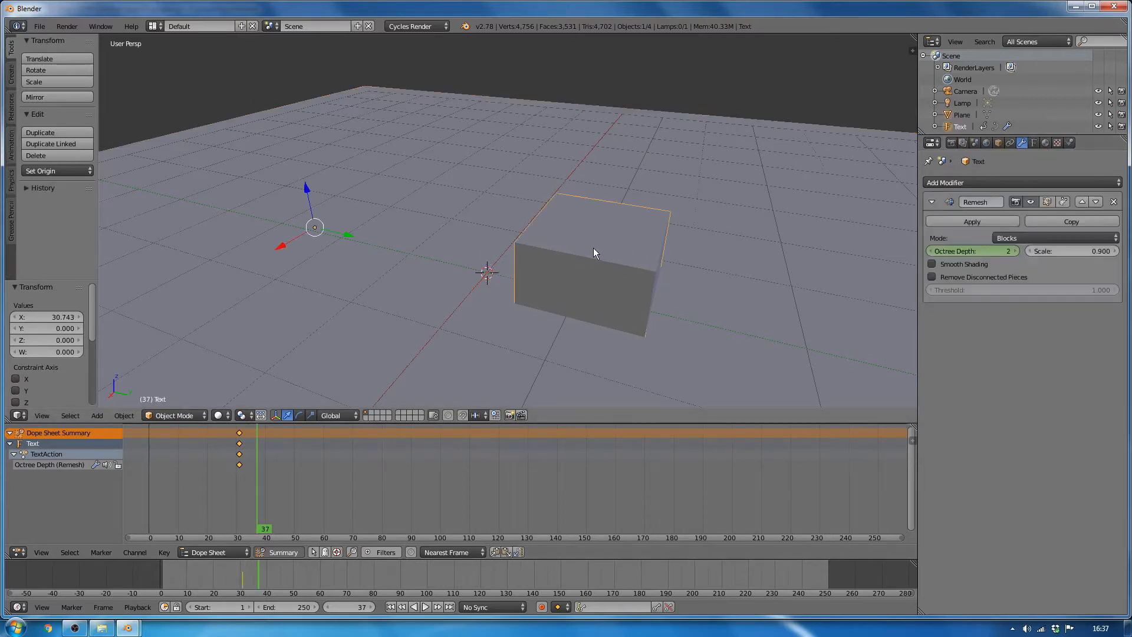
{"action": "left_click", "coordinate": [1016, 251]}
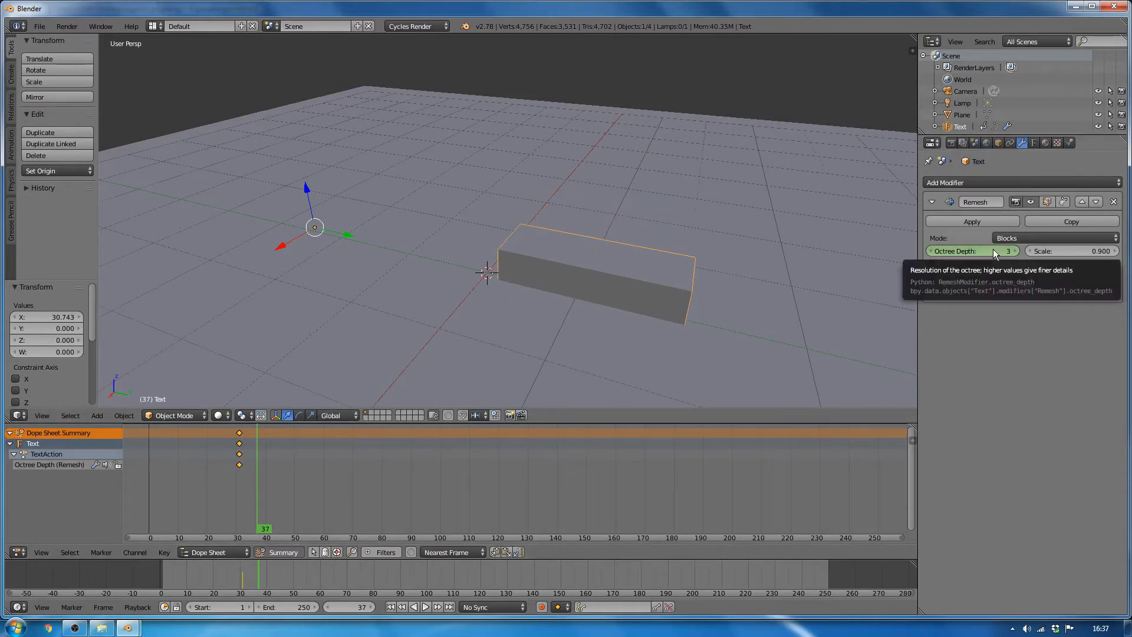
{"action": "key", "text": "i"}
{"action": "key", "text": "alt+a"}
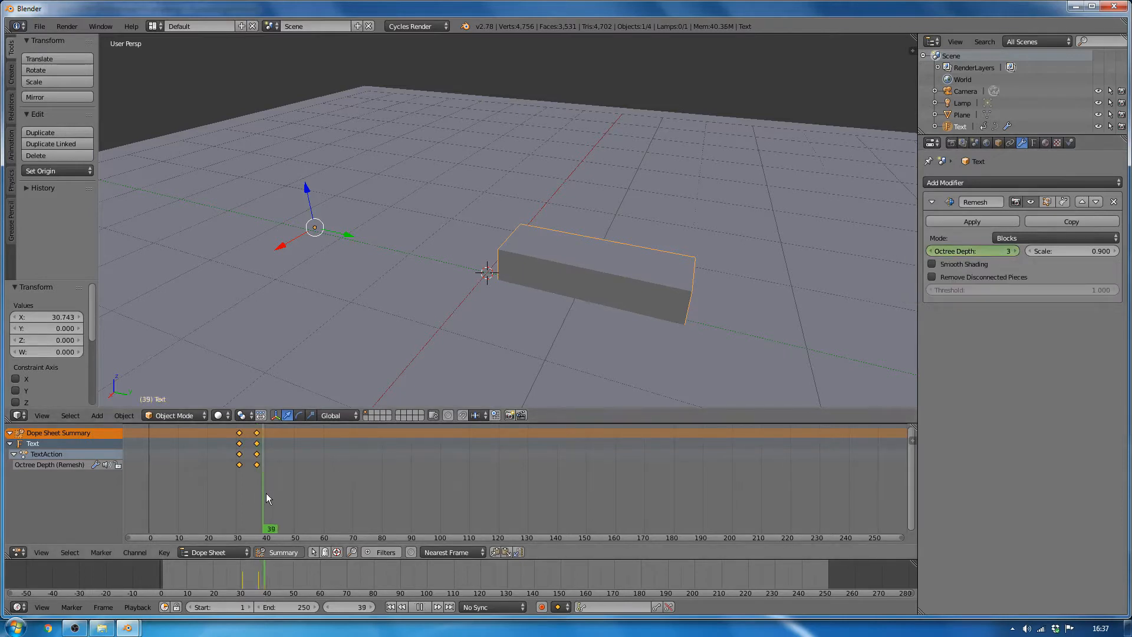
- Set the octree depth to 4 at frame 60 and insert a keyframe
{"action": "left_click_drag", "start_coordinate": [257, 490], "coordinate": [323, 499]}
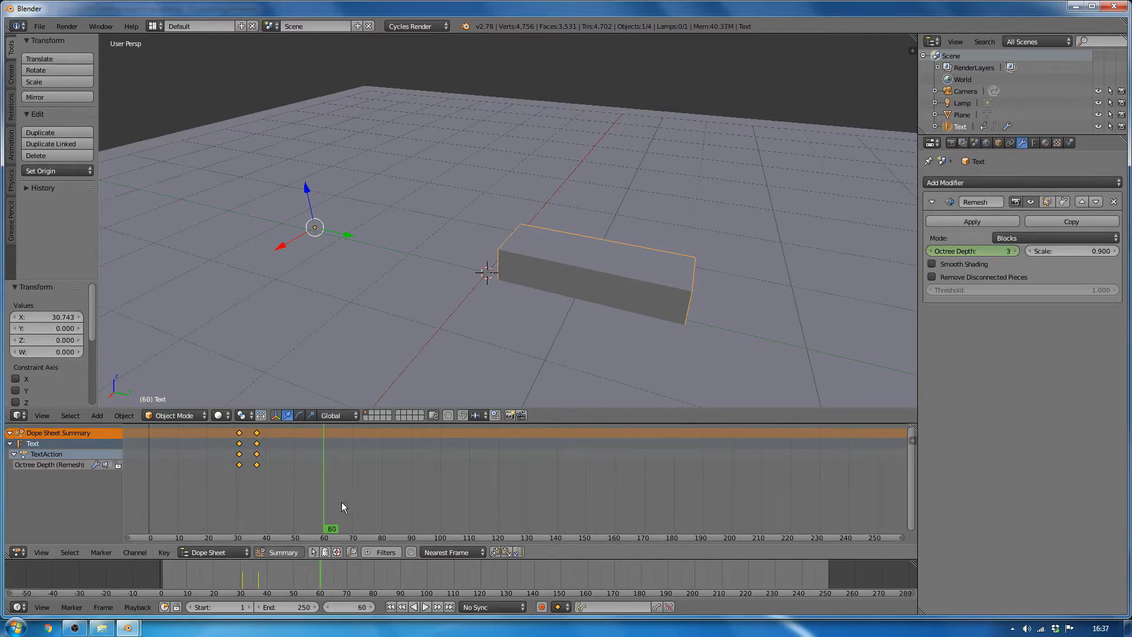
{"action": "left_click", "coordinate": [1015, 251]}
{"action": "key", "text": "i"}
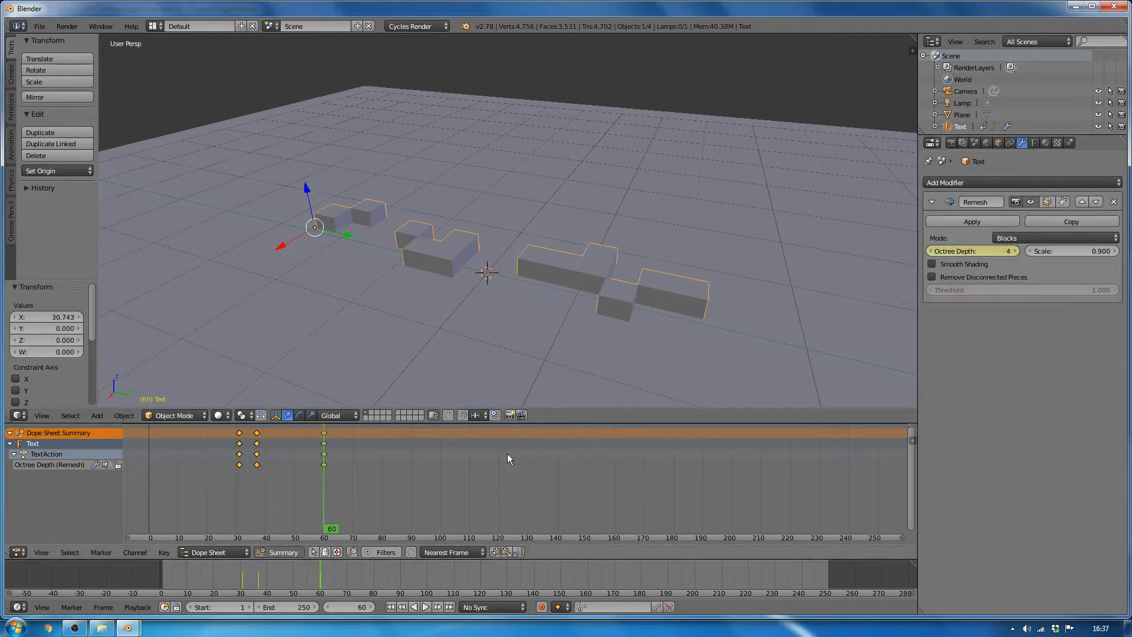
- Duplicate the frame 37 keyframe to about frame 58 so the octree depth of 3 holds until then
{"action": "left_click_drag", "start_coordinate": [324, 494], "coordinate": [271, 497]}
{"action": "left_click", "coordinate": [257, 433]}
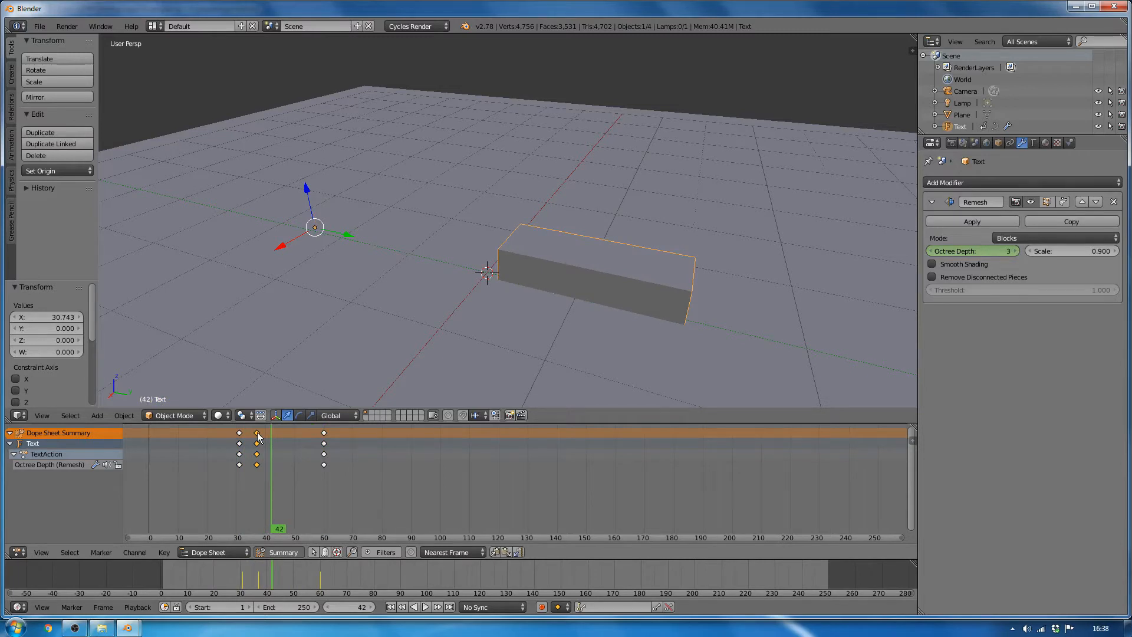
{"action": "key", "text": "shift+d"}
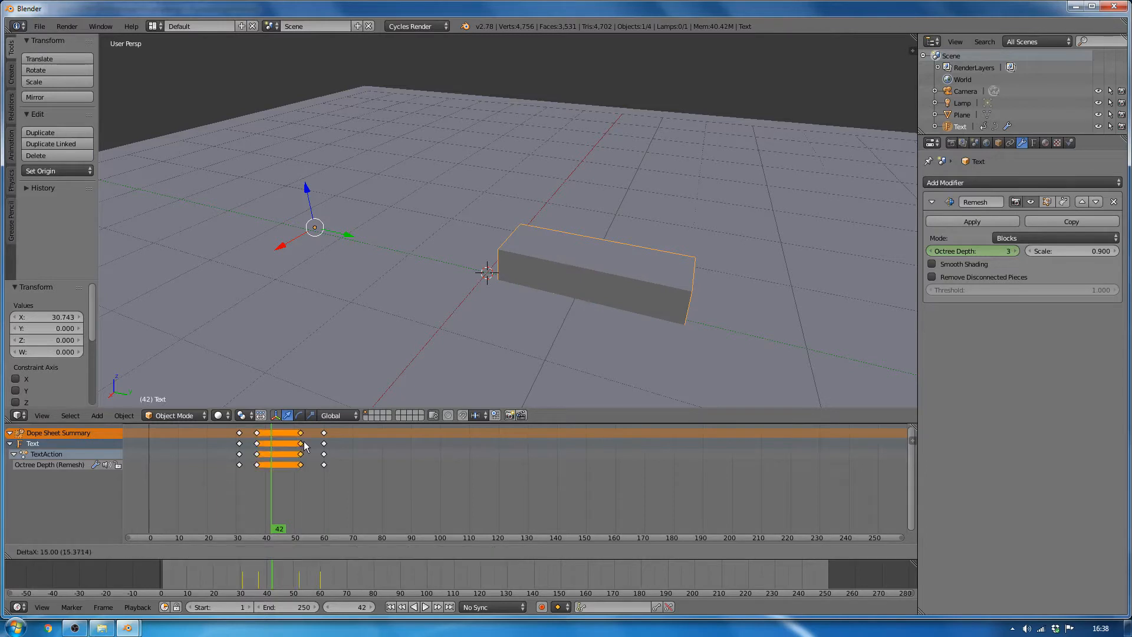
{"action": "left_click", "coordinate": [299, 463]}
{"action": "key", "text": "alt+a"}
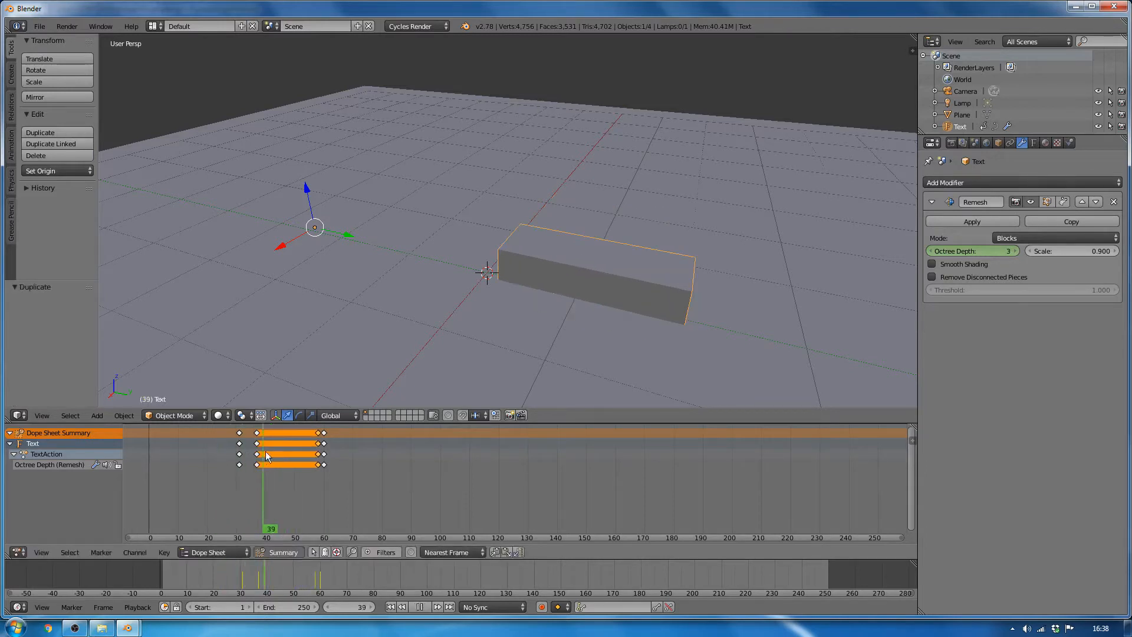
- Duplicate the frame 60 keyframe to about frame 81 and keyframe an octree depth of 5 at frame 83
{"action": "left_click_drag", "start_coordinate": [314, 454], "coordinate": [392, 465]}
{"action": "key", "text": "alt+a"}
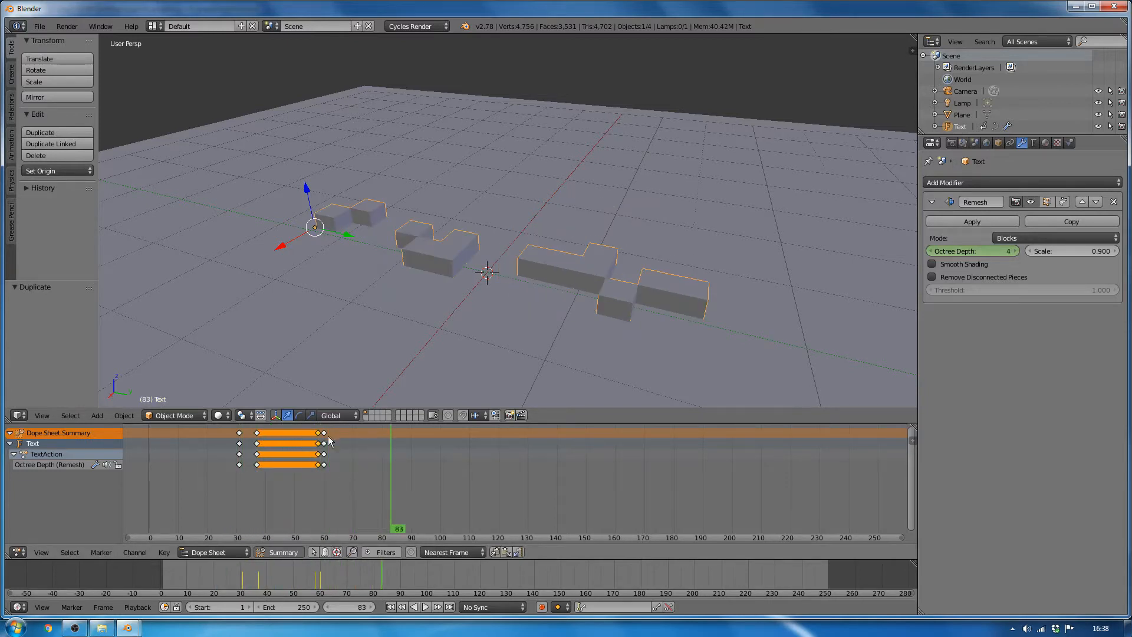
{"action": "left_click", "coordinate": [325, 434]}
{"action": "key", "text": "shift+d"}
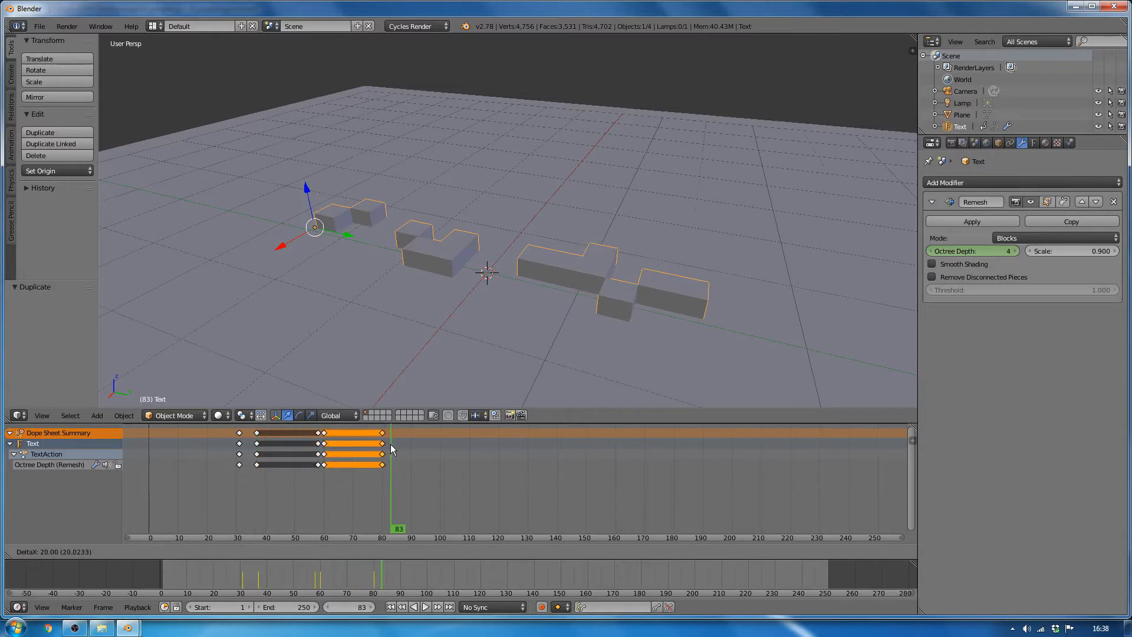
{"action": "left_click", "coordinate": [391, 443]}
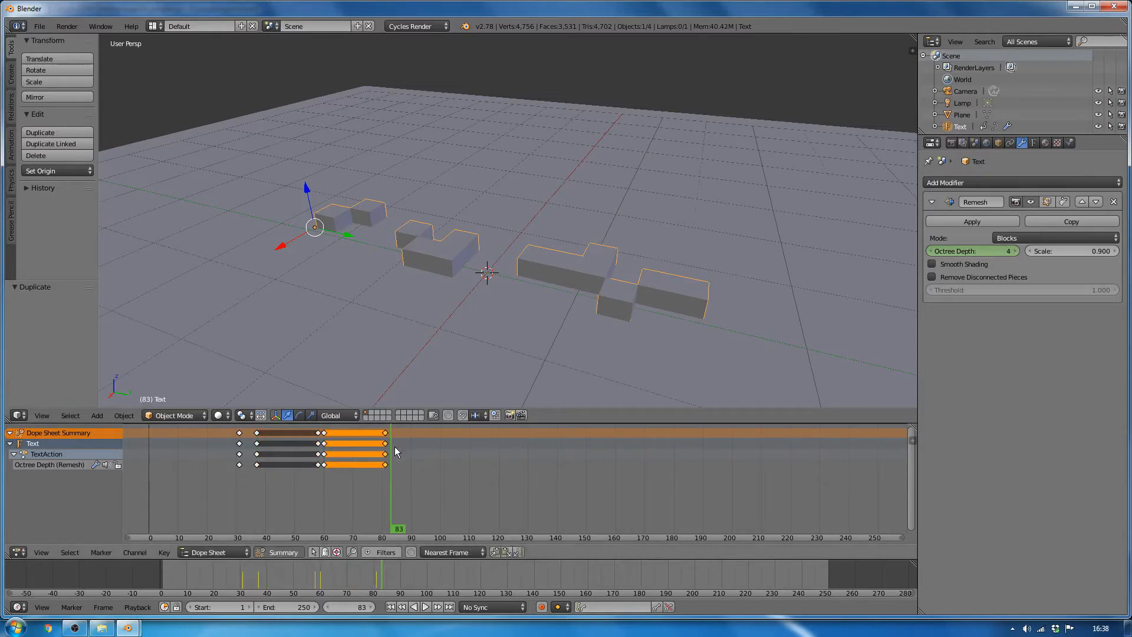
{"action": "left_click", "coordinate": [1015, 252]}
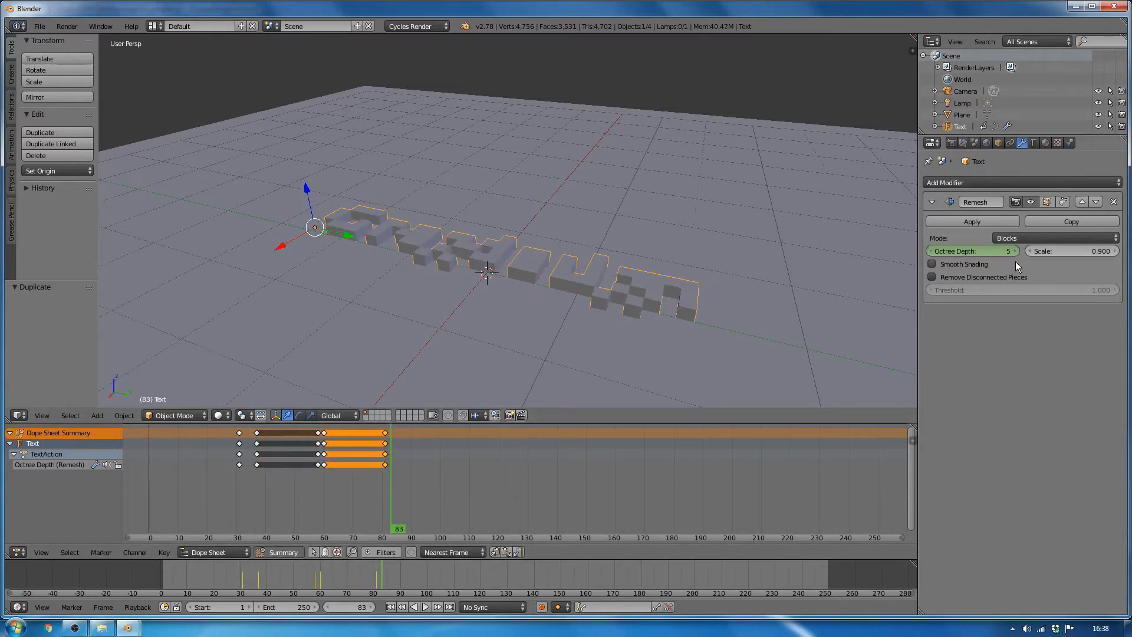
{"action": "key", "text": "i"}
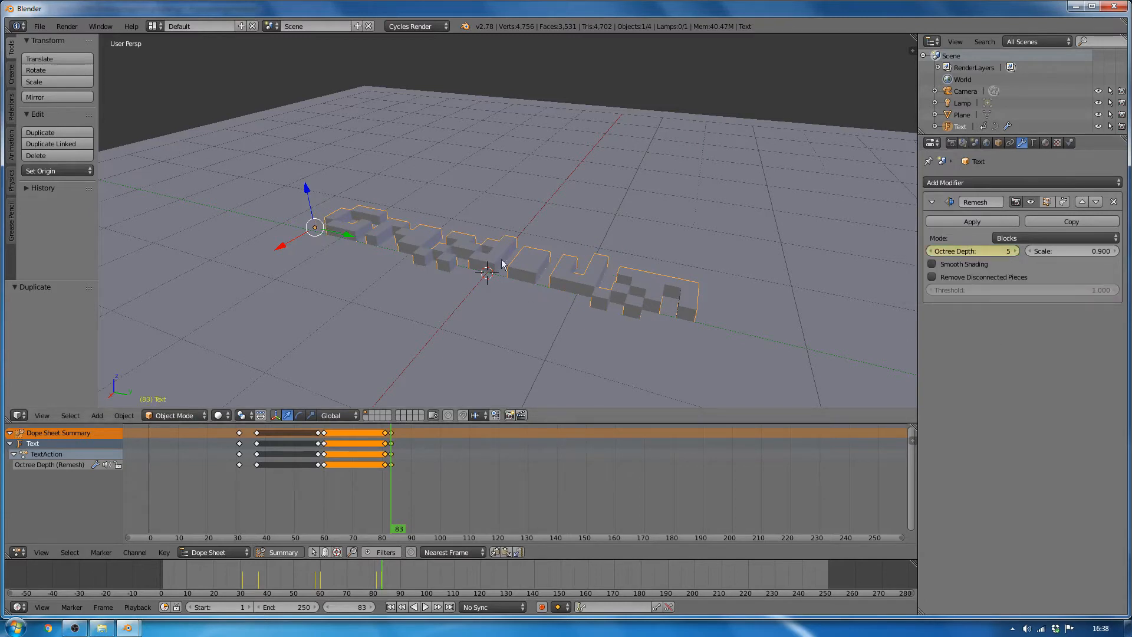
- Duplicate the frame 83 keyframe to about frame 107 and keyframe an octree depth of 6 at frame 110
{"action": "left_click_drag", "start_coordinate": [396, 469], "coordinate": [470, 482]}
{"action": "right_click", "coordinate": [391, 433]}
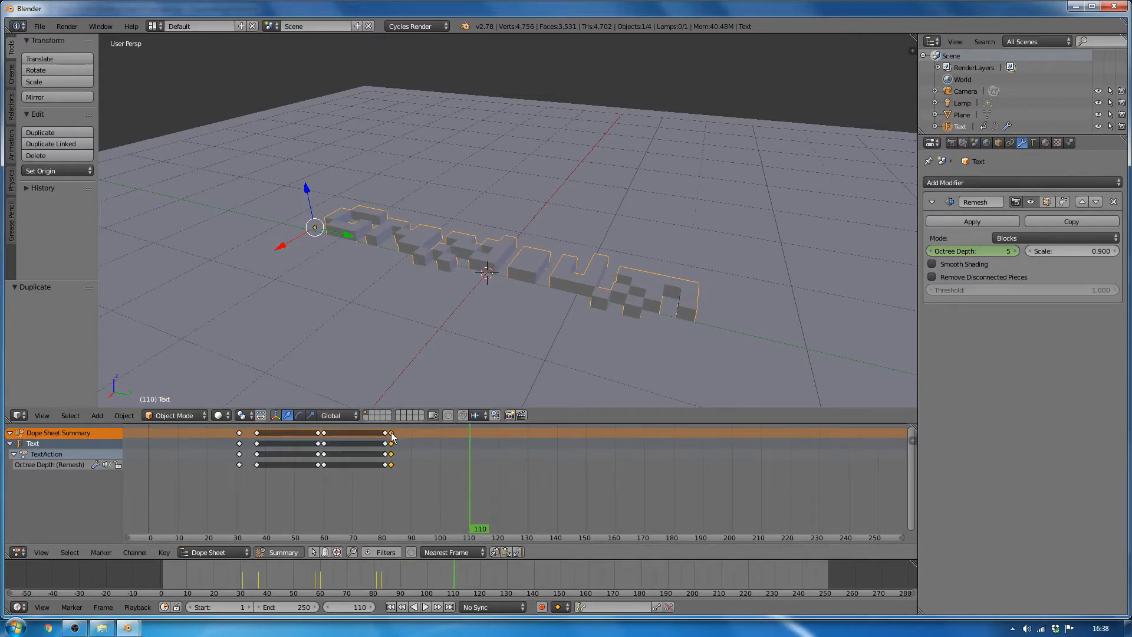
{"action": "key", "text": "shift+d"}
{"action": "left_click", "coordinate": [462, 440]}
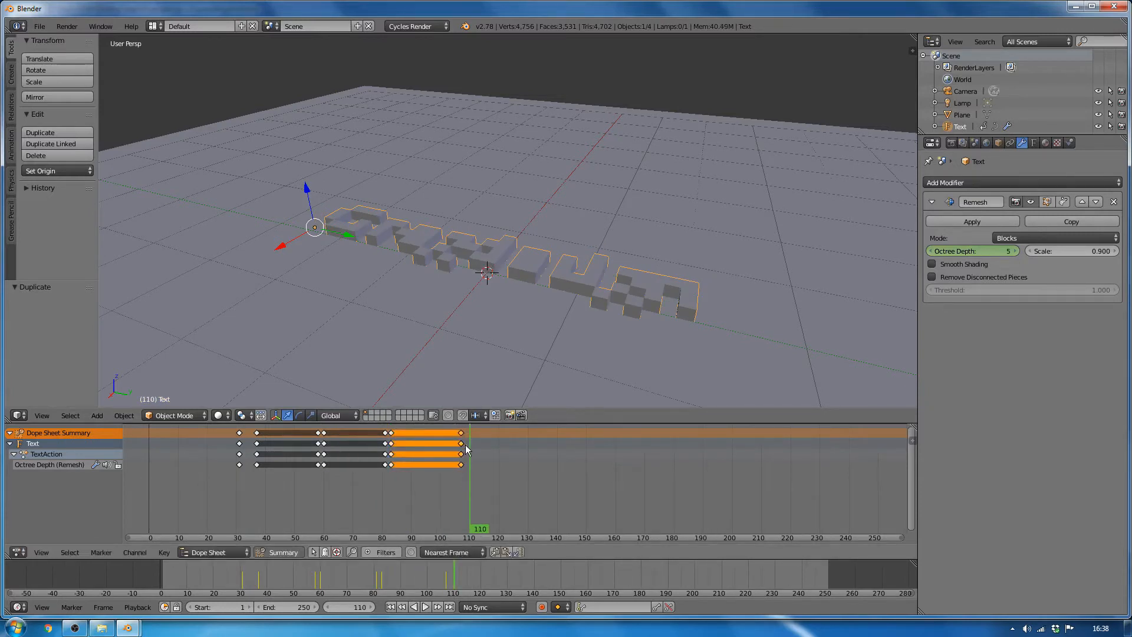
{"action": "left_click", "coordinate": [1016, 251]}
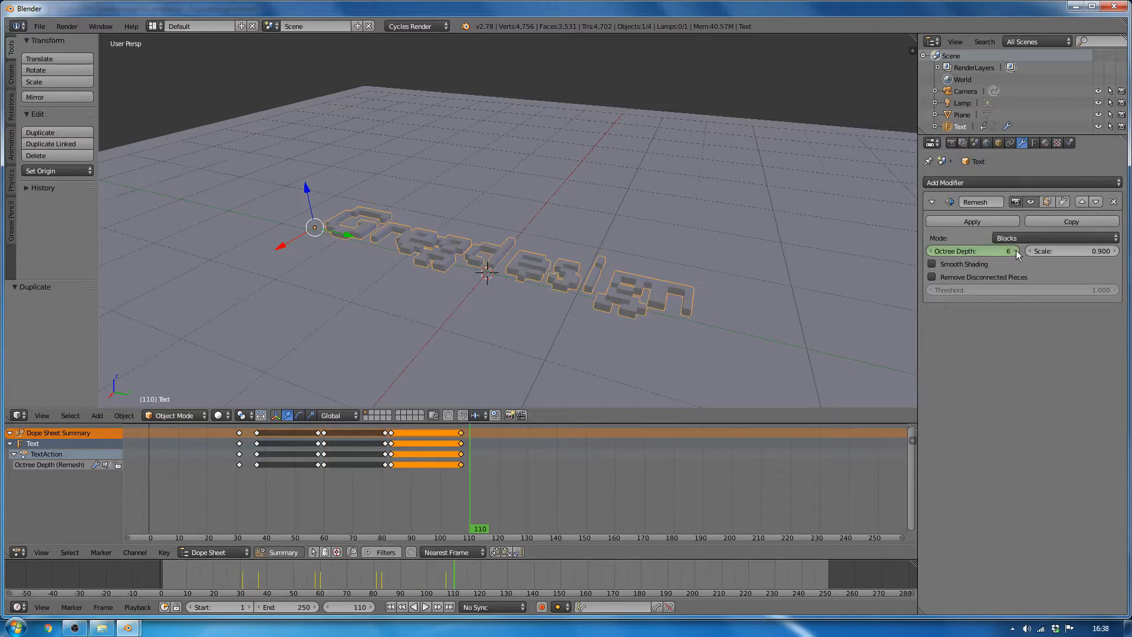
{"action": "key", "text": "i"}
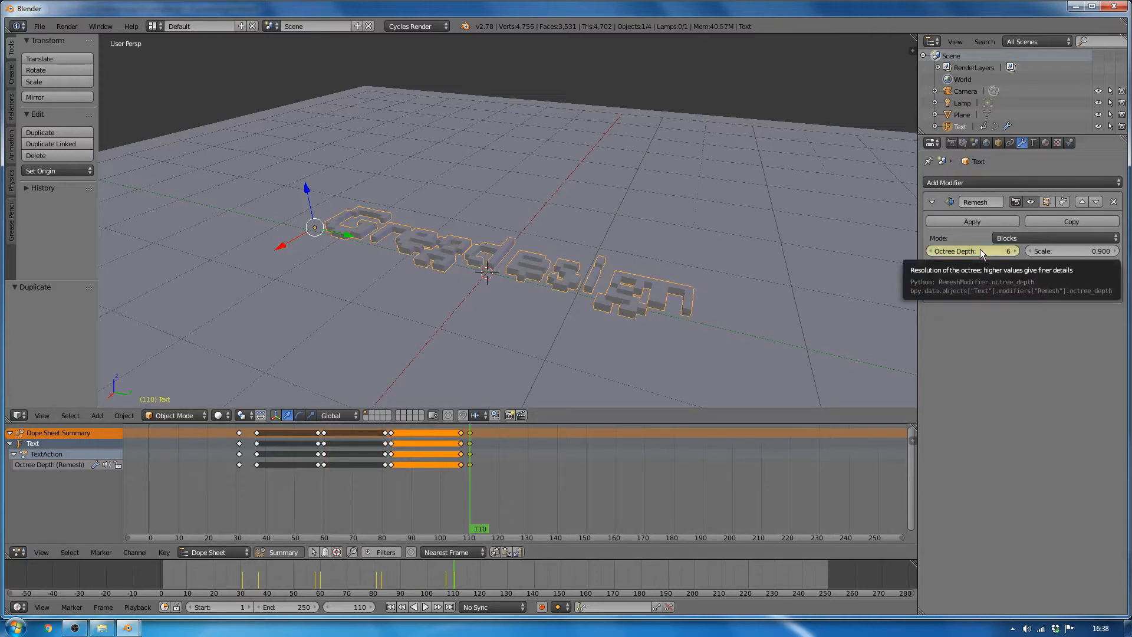
- Duplicate the frame 110 keyframe to about frame 134 and keyframe an octree depth of 7 at frame 137
{"action": "left_click", "coordinate": [488, 485]}
{"action": "right_click", "coordinate": [470, 433]}
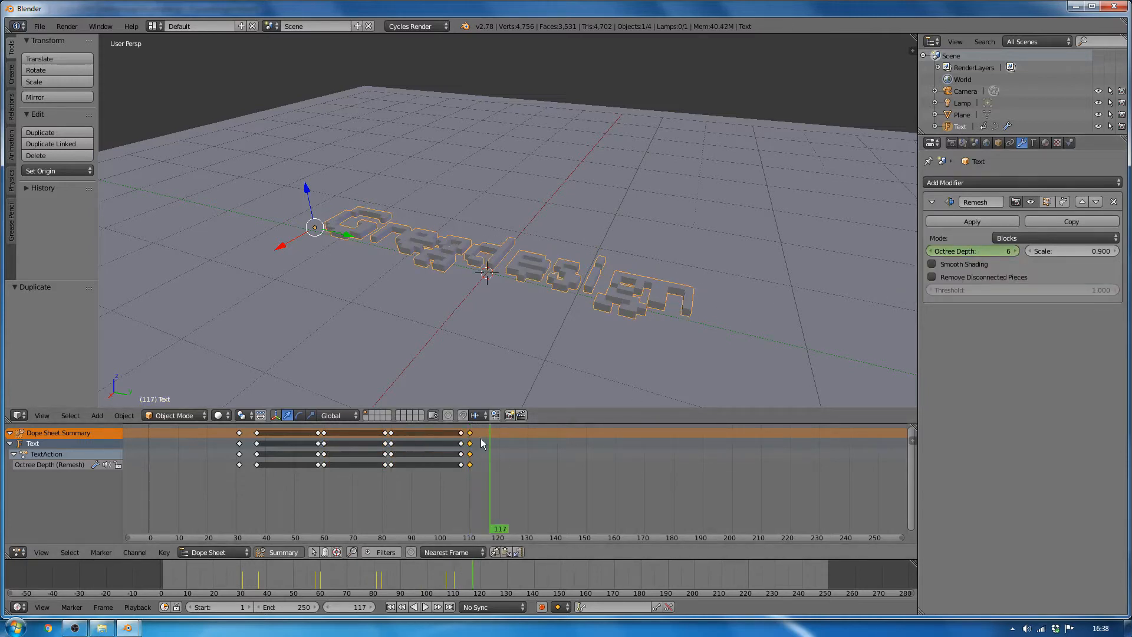
{"action": "key", "text": "shift+d"}
{"action": "left_click", "coordinate": [556, 445]}
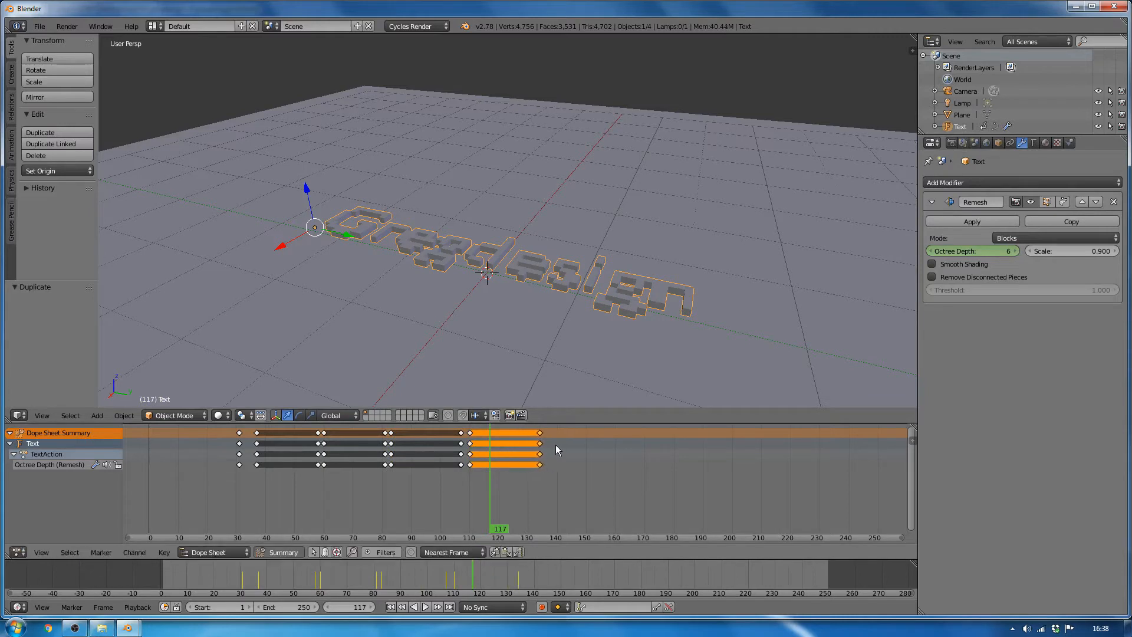
{"action": "key", "text": "alt+a"}
{"action": "key", "text": "alt+a"}
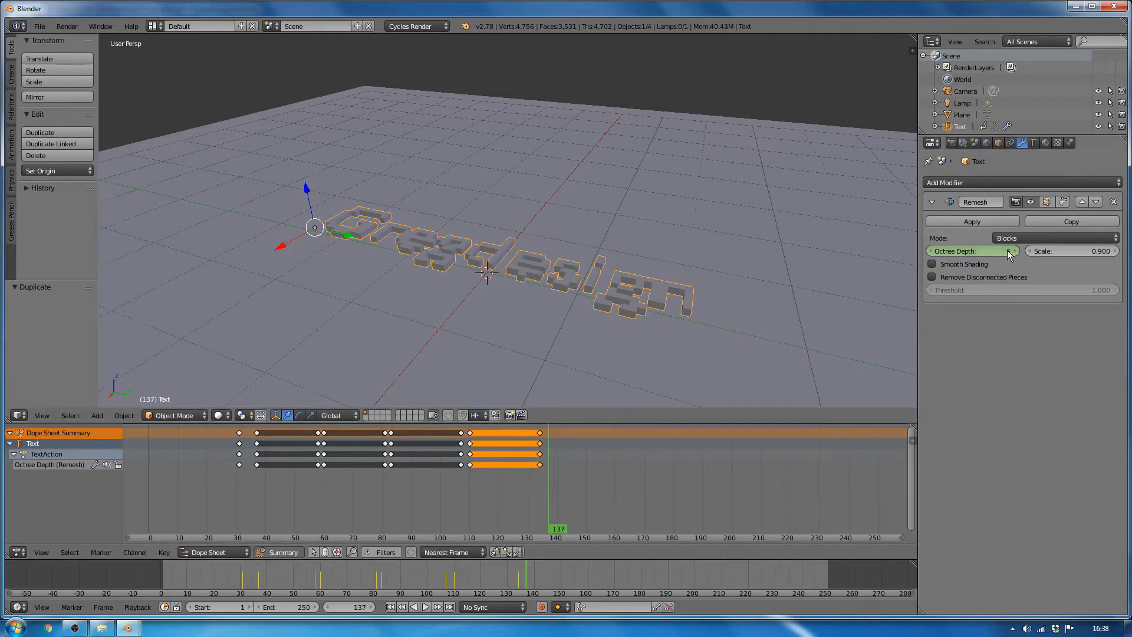
{"action": "left_click", "coordinate": [1016, 251]}
{"action": "key", "text": "i"}
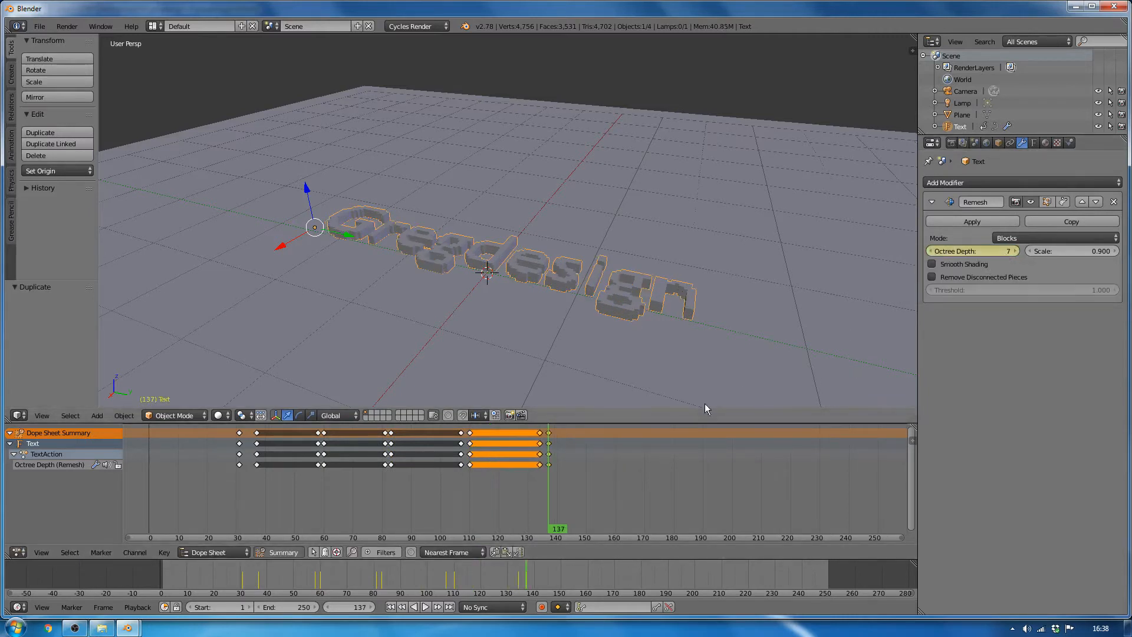
- Duplicate the frame 137 keyframe to about frame 160 and keyframe an octree depth of 8 at frame 163
{"action": "left_click", "coordinate": [546, 494]}
{"action": "left_click_drag", "start_coordinate": [547, 498], "coordinate": [612, 496]}
{"action": "left_click", "coordinate": [549, 432]}
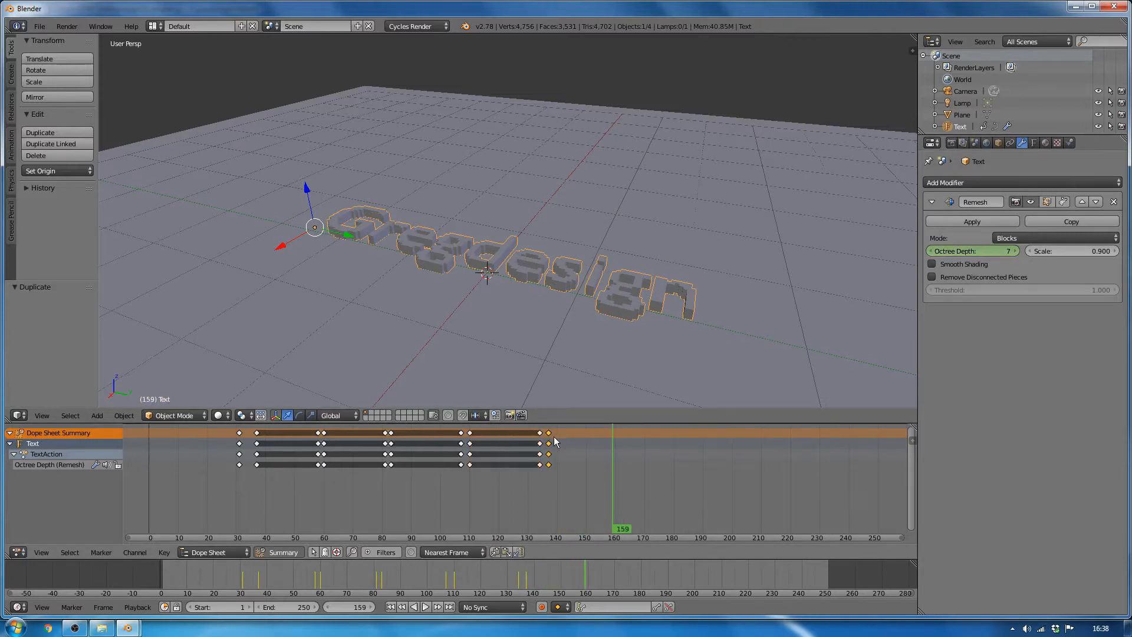
{"action": "key", "text": "shift+d"}
{"action": "left_click", "coordinate": [622, 437]}
{"action": "key", "text": "alt+a"}
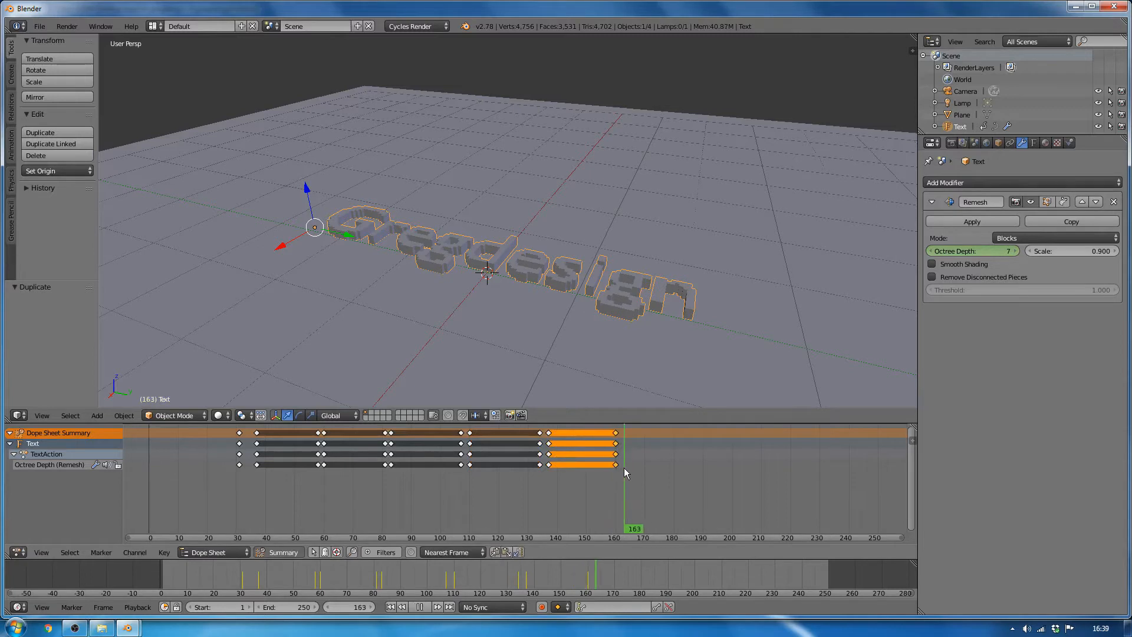
{"action": "left_click", "coordinate": [1014, 251]}
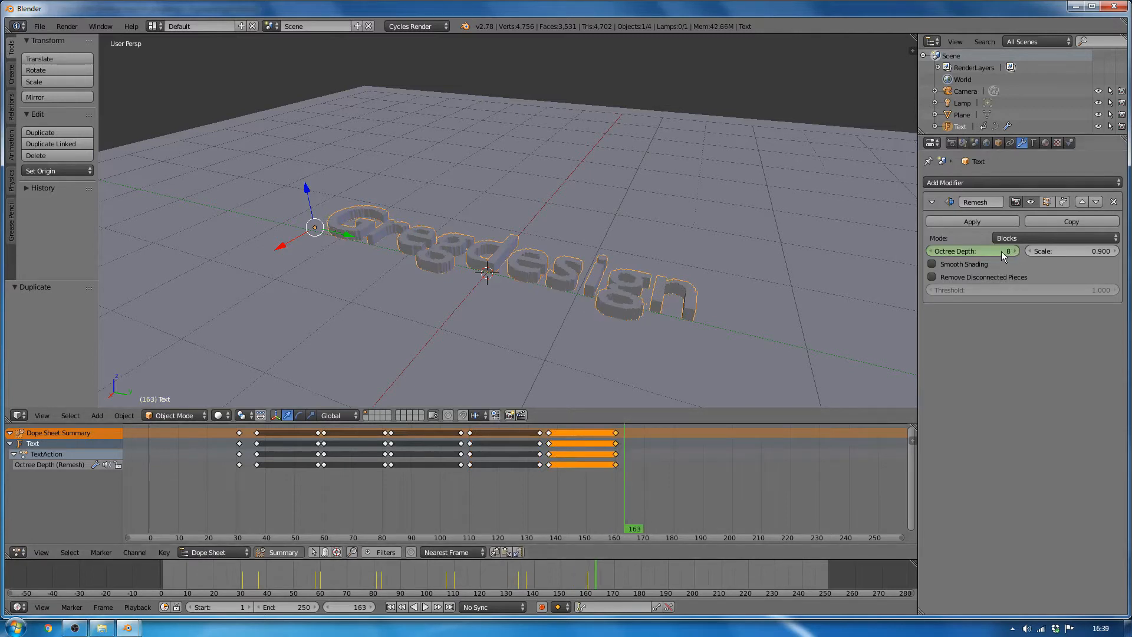
{"action": "key", "text": "i"}
- Duplicate the frame 163 keyframe to about frame 185 and keyframe an octree depth of 9 at frame 187
{"action": "key", "text": "shift+alt+a"}
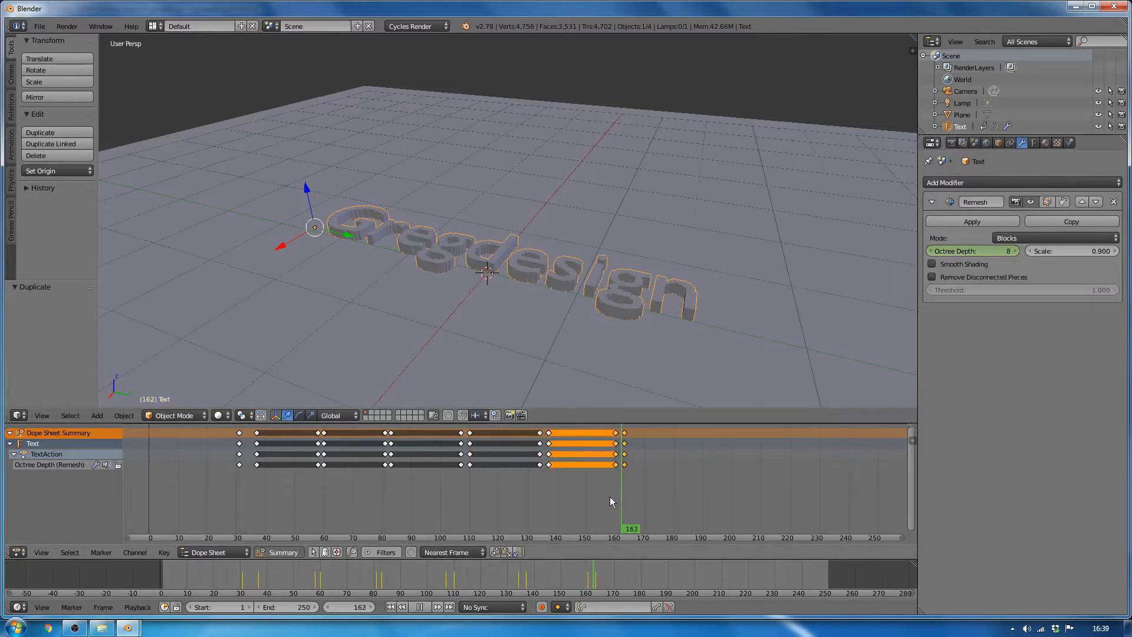
{"action": "left_click_drag", "start_coordinate": [610, 497], "coordinate": [678, 462]}
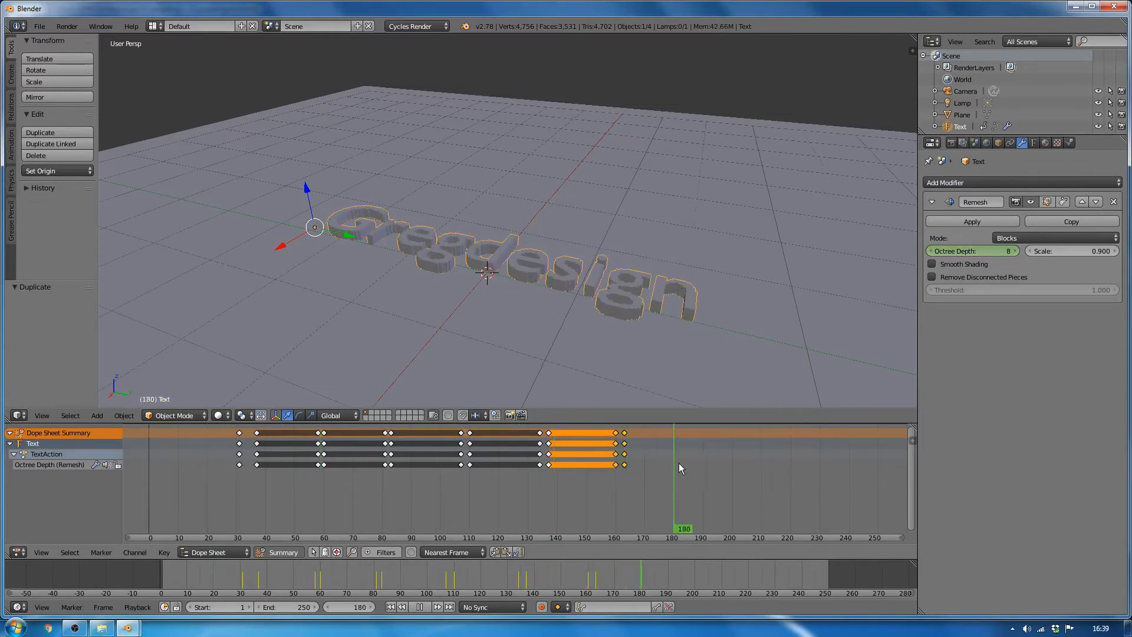
{"action": "key", "text": "alt+a"}
{"action": "left_click", "coordinate": [625, 439]}
{"action": "key", "text": "shift+d"}
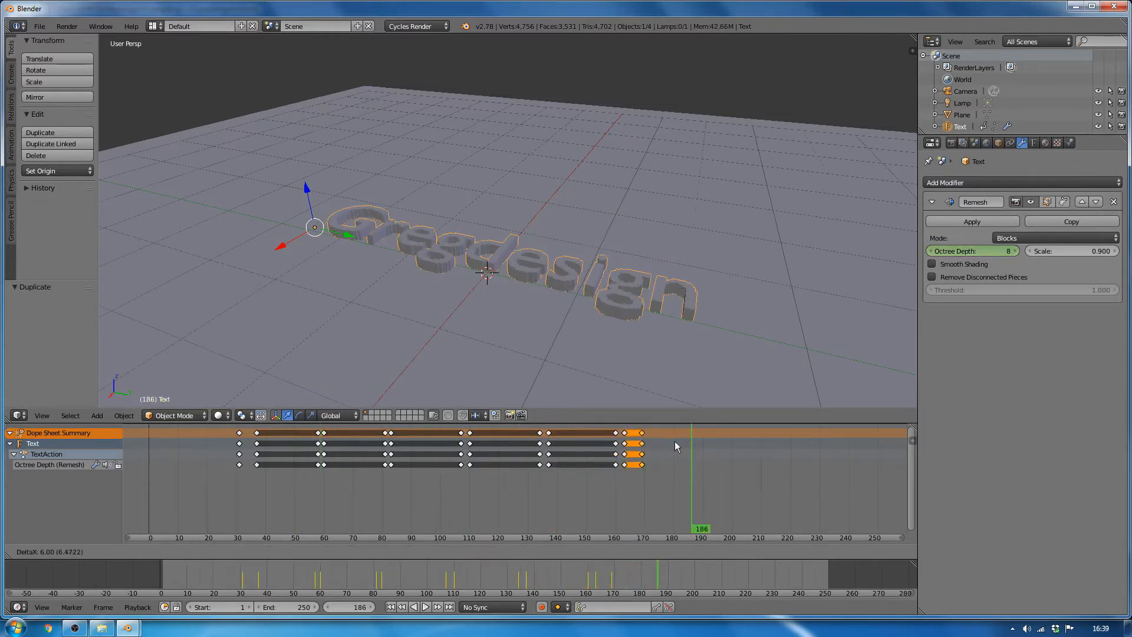
{"action": "left_click", "coordinate": [694, 441]}
{"action": "left_click_drag", "start_coordinate": [687, 471], "coordinate": [694, 472]}
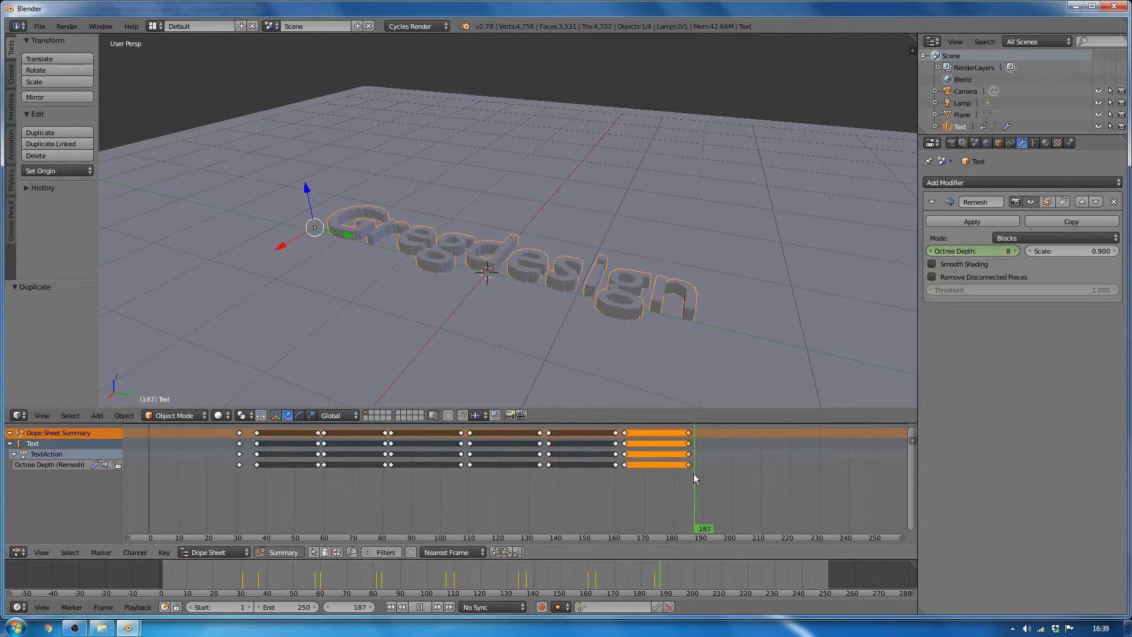
{"action": "left_click", "coordinate": [1016, 251]}
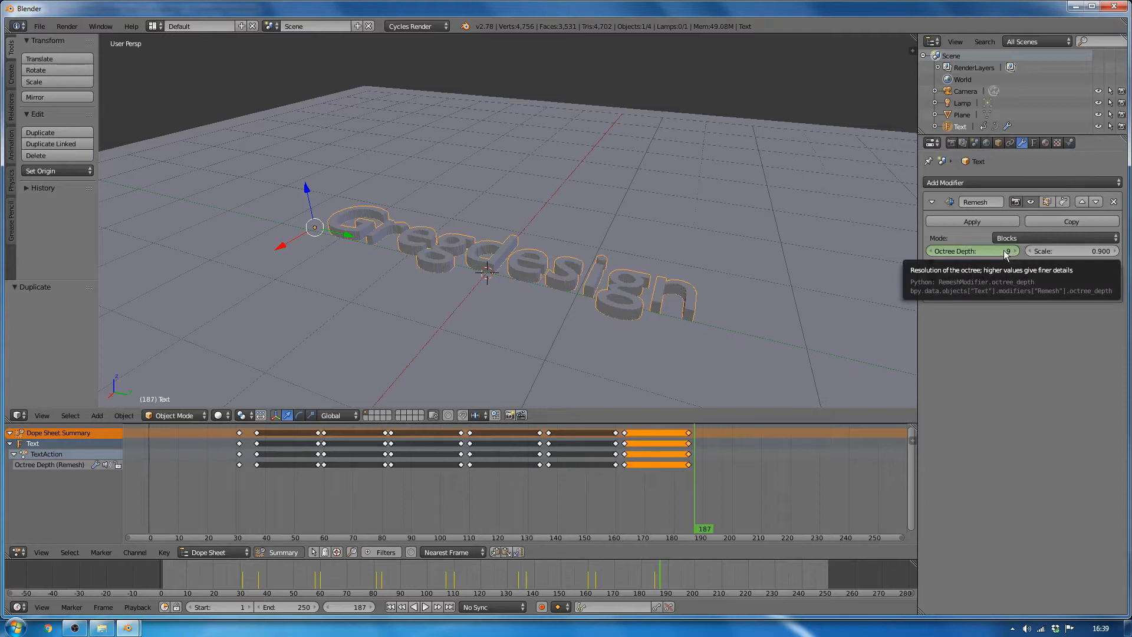
{"action": "key", "text": "i"}
- Move the first octree depth keyframe to about frame 34, close to the second keyframe
{"action": "left_click_drag", "start_coordinate": [664, 492], "coordinate": [254, 493]}
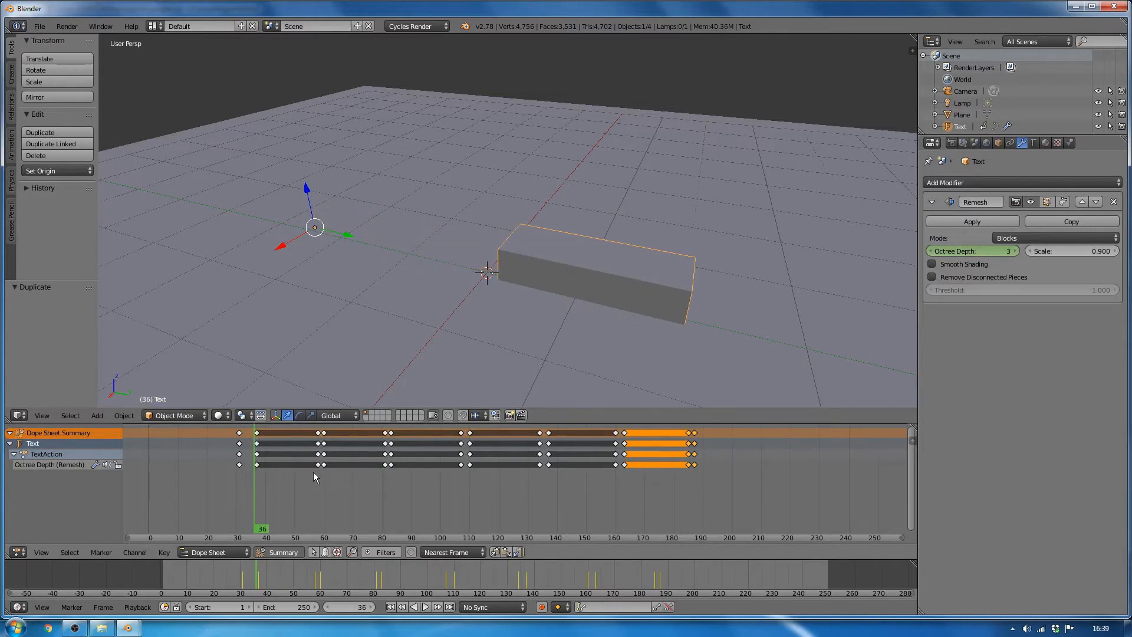
{"action": "right_click", "coordinate": [240, 434]}
{"action": "key", "text": "g"}
{"action": "left_click", "coordinate": [249, 438]}
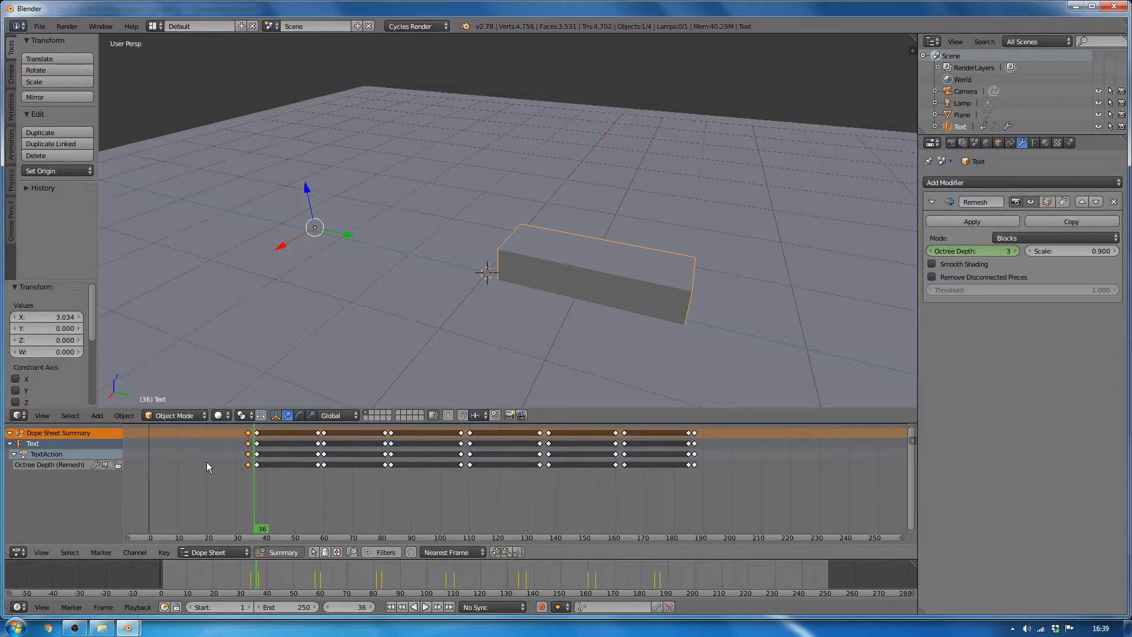
- Select all the octree depth keyframes and shift them earlier so the first one sits at about frame 20
{"action": "key", "text": "b"}
{"action": "left_click_drag", "start_coordinate": [229, 427], "coordinate": [753, 478]}
{"action": "key", "text": "g"}
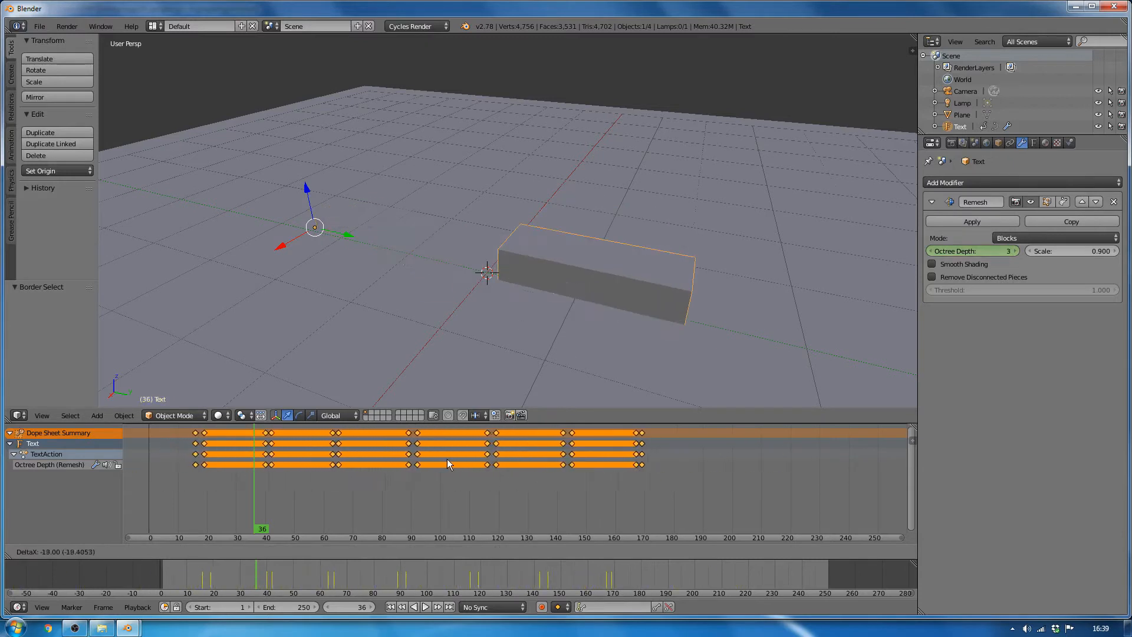
{"action": "left_click", "coordinate": [468, 460]}
{"action": "mouse_move", "coordinate": [220, 451]}
{"action": "left_mouse_down"}
{"action": "mouse_move", "coordinate": [144, 455]}
{"action": "mouse_move", "coordinate": [607, 455]}
{"action": "mouse_move", "coordinate": [406, 460]}
{"action": "mouse_move", "coordinate": [663, 469]}
{"action": "mouse_move", "coordinate": [199, 449]}
{"action": "left_mouse_up"}
{"action": "key", "text": "g"}
{"action": "left_click", "coordinate": [387, 454]}
- Play the animation from frame 0 several times to check the timing of the octree depth changes
{"action": "key", "text": "alt+a"}
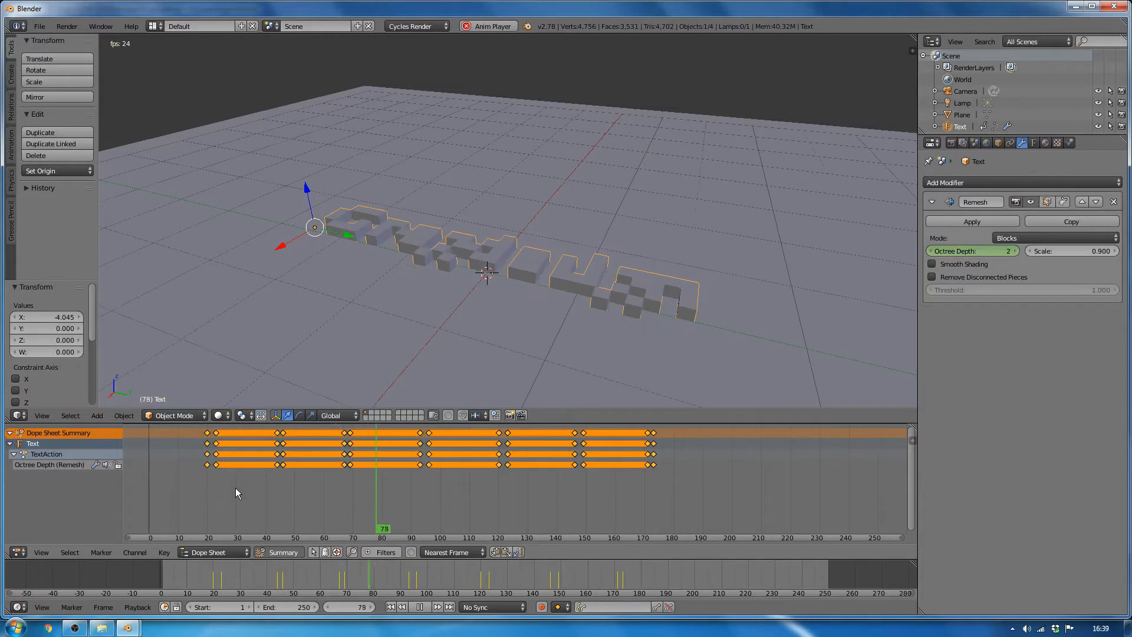
{"action": "key", "text": "Escape"}
{"action": "left_click_drag", "start_coordinate": [199, 492], "coordinate": [144, 493]}
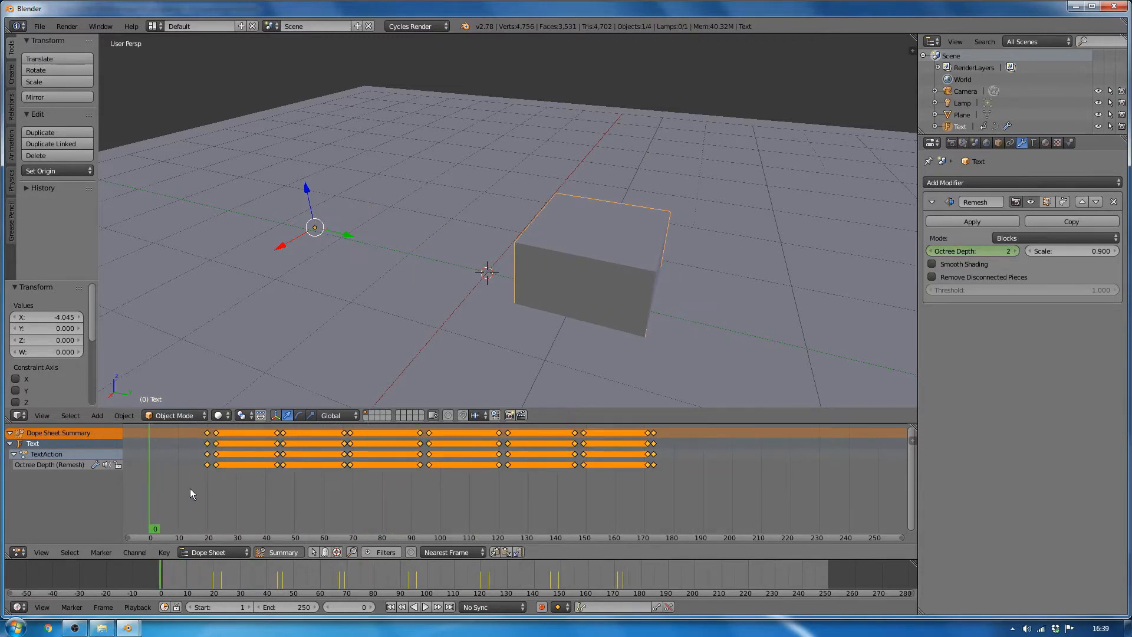
{"action": "key", "text": "alt+a"}
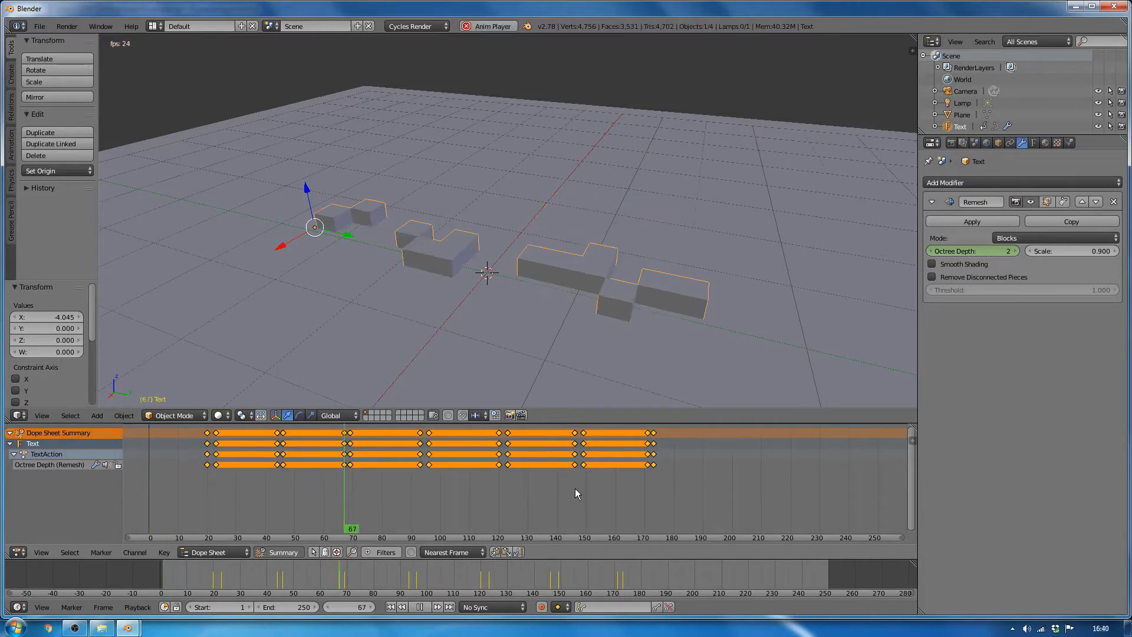
{"action": "key", "text": "Escape"}
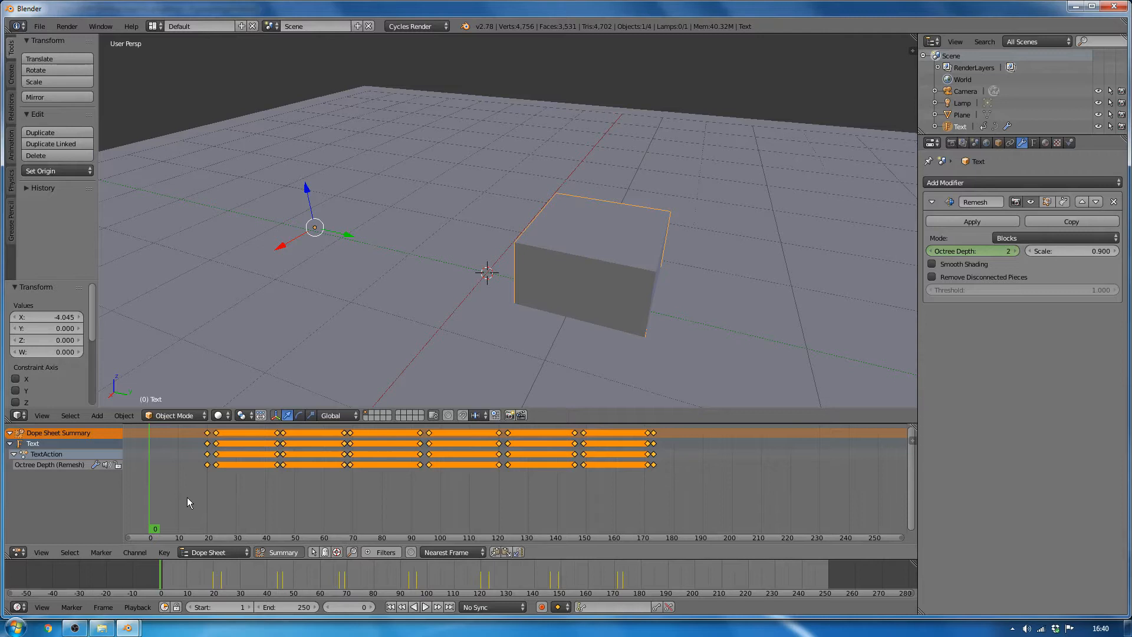
{"action": "key", "text": "alt+a"}
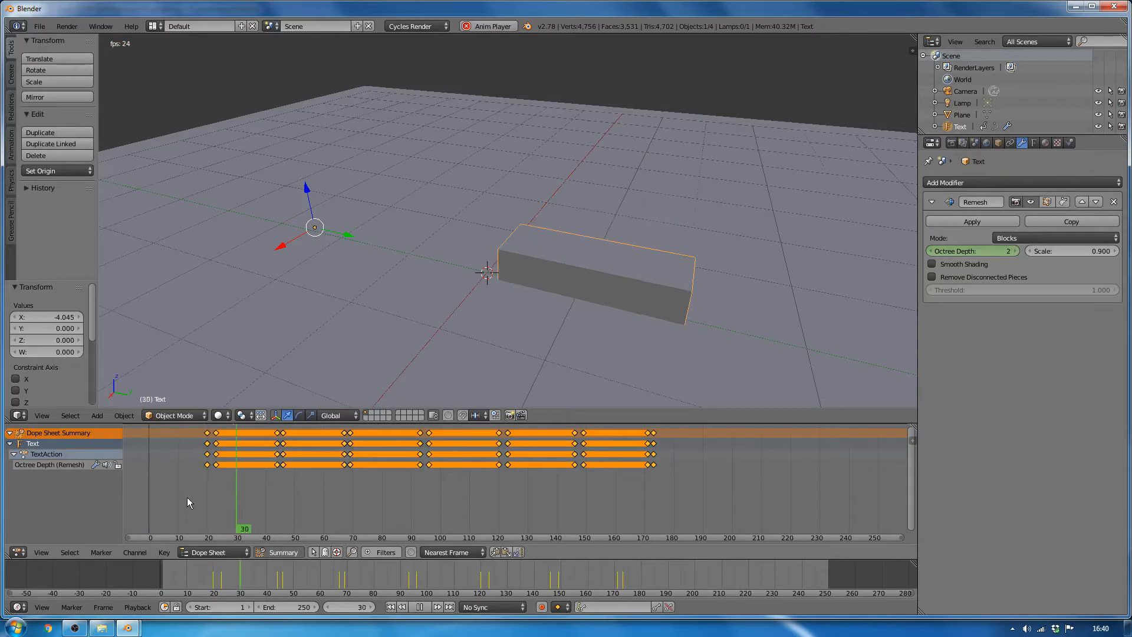
{"action": "key", "text": "alt+a"}
{"action": "left_click_drag", "start_coordinate": [195, 494], "coordinate": [146, 497]}
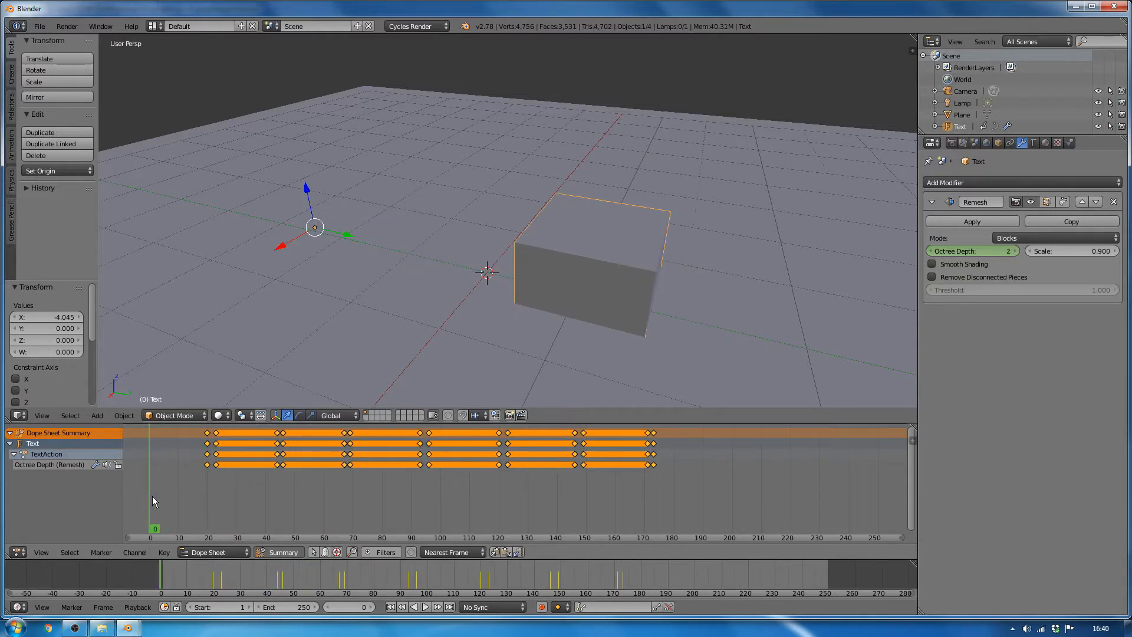
{"action": "key", "text": "alt+a"}
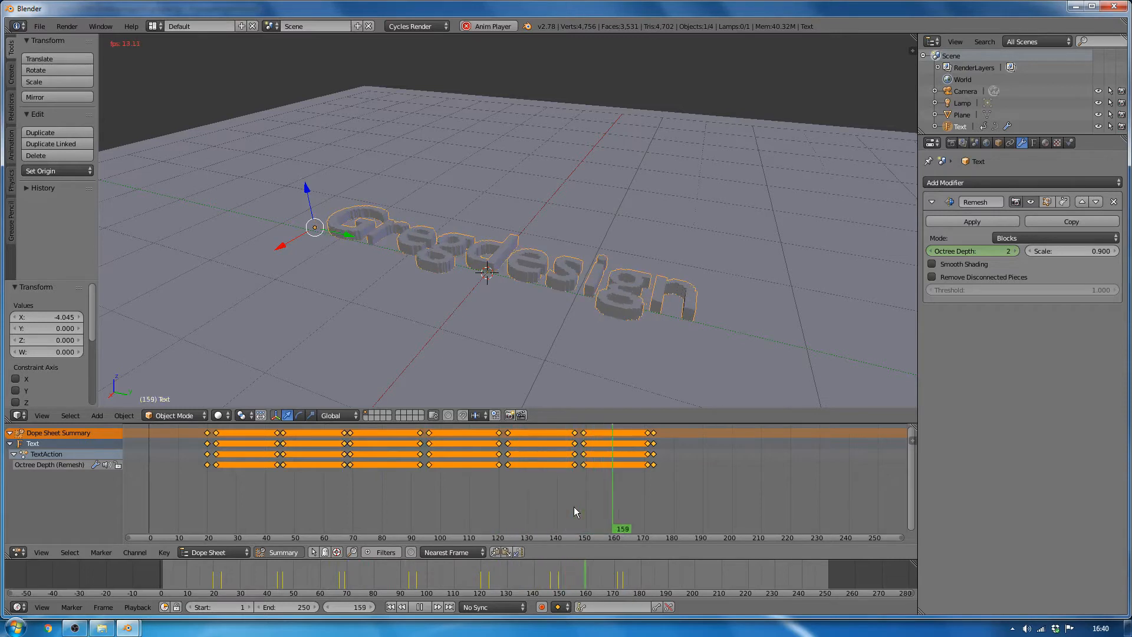
{"action": "key", "text": "Escape"}
{"action": "left_click_drag", "start_coordinate": [592, 506], "coordinate": [142, 495]}
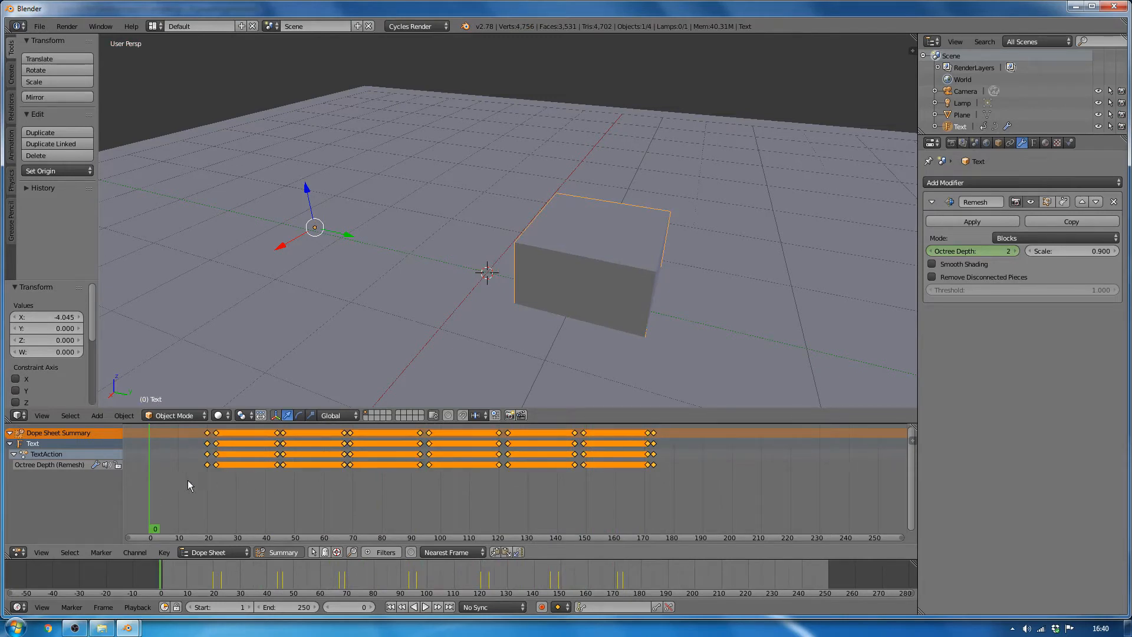
- Scale all keyframes from frame 0 by about 0.466 to speed up the animation, and play it back
{"action": "left_click_drag", "start_coordinate": [413, 486], "coordinate": [145, 473]}
{"action": "key", "text": "s"}
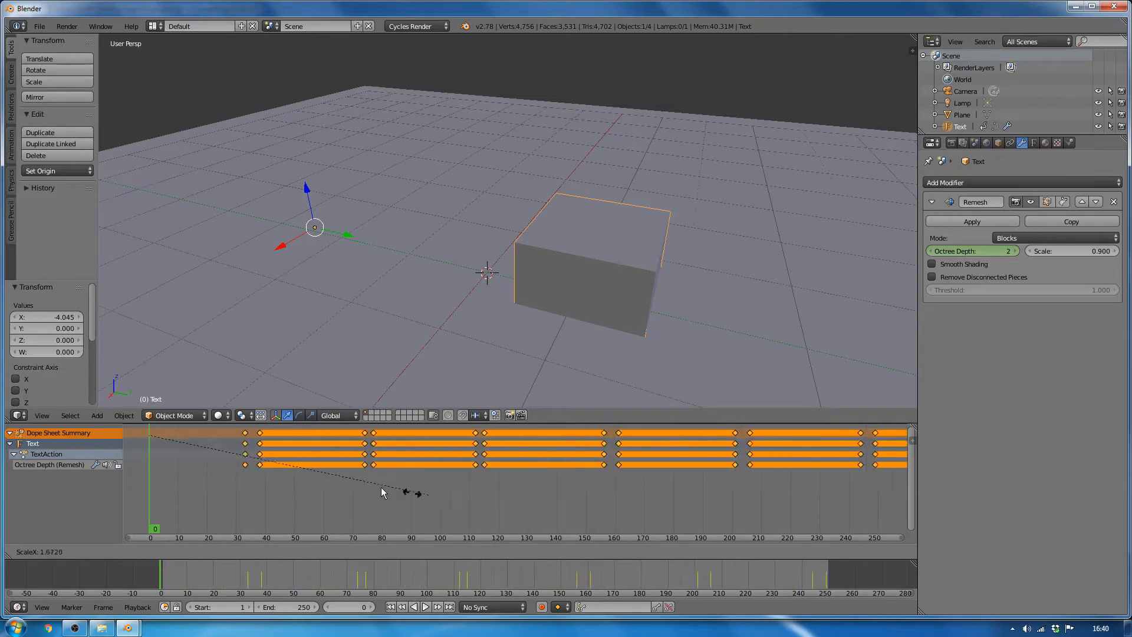
{"action": "left_click", "coordinate": [219, 473]}
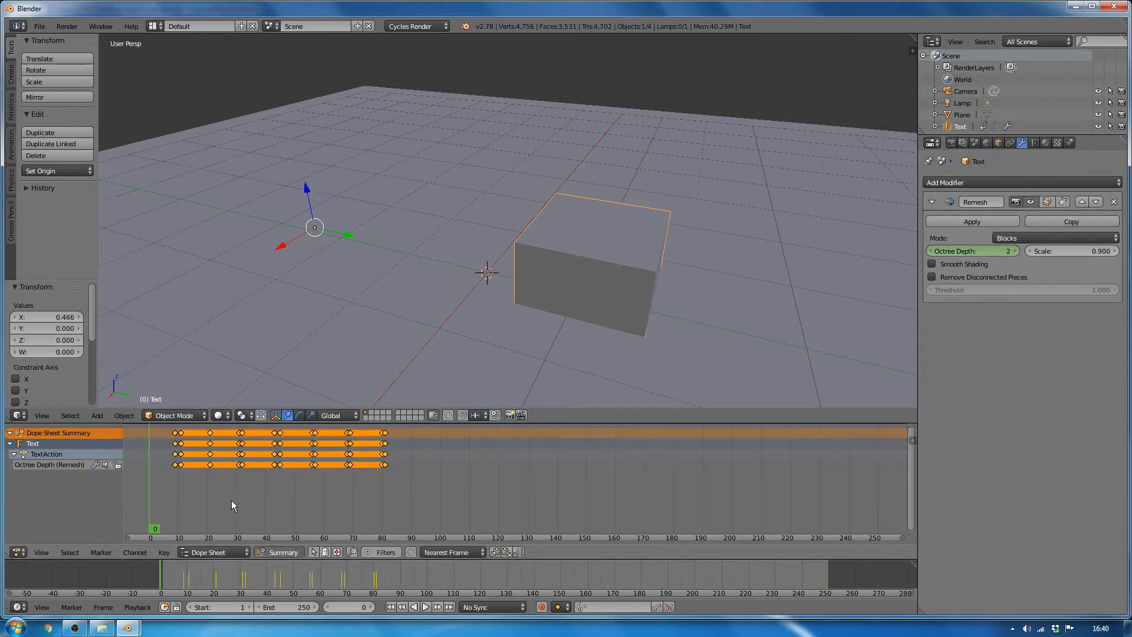
{"action": "key", "text": "alt+a"}
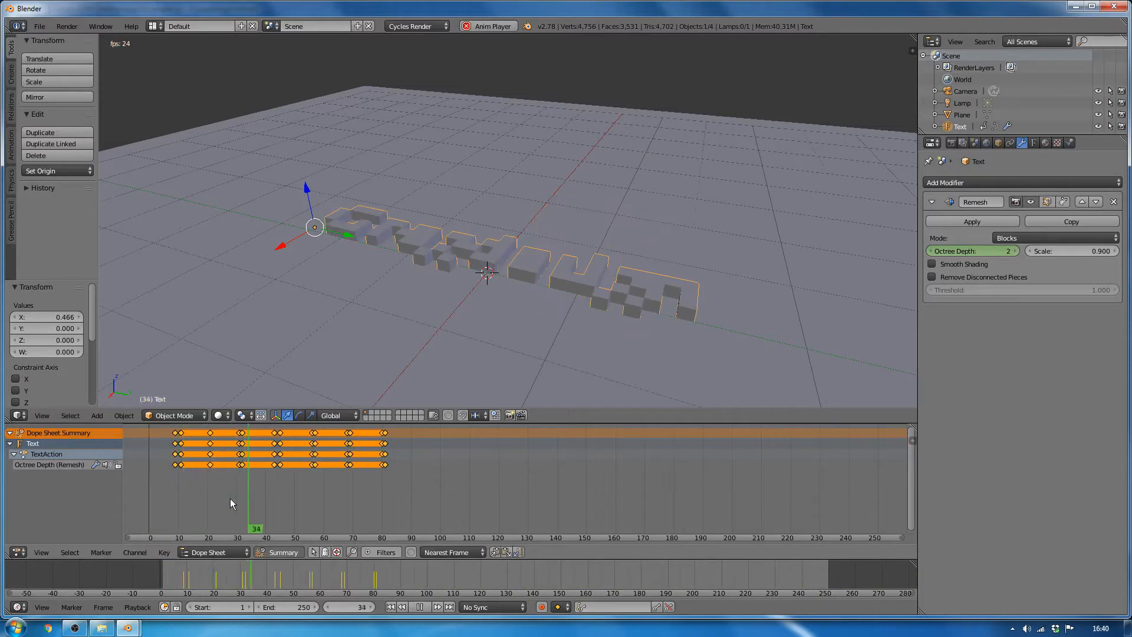
{"action": "key", "text": "Escape"}
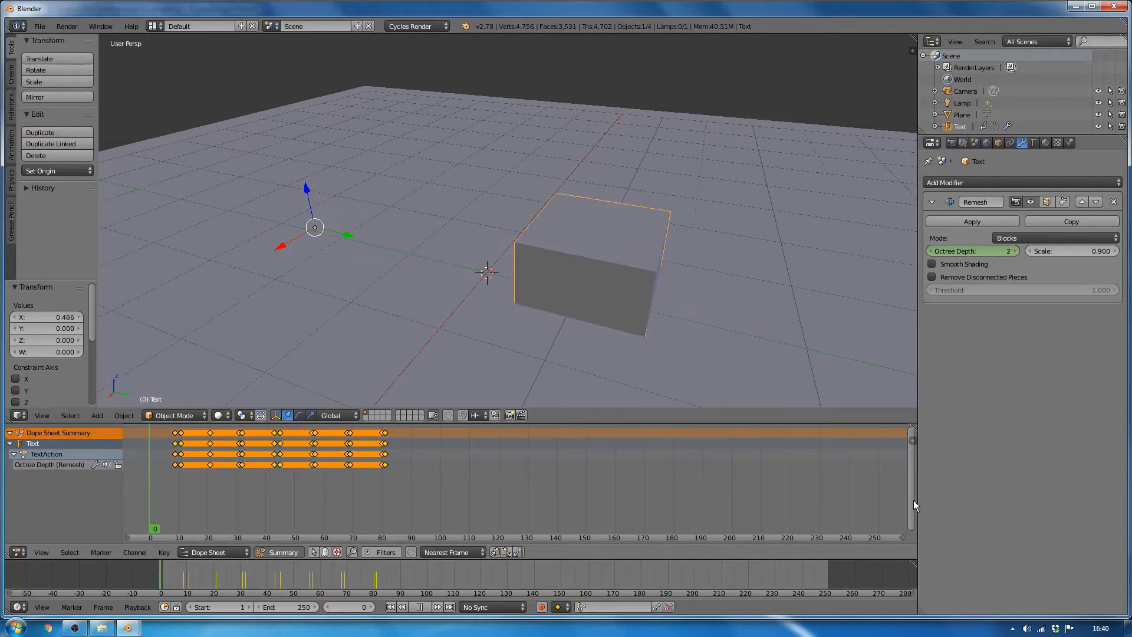
- Scale all keyframes from frame 0 by about 4.165 to slow down the animation, and play it back
{"action": "key", "text": "s"}
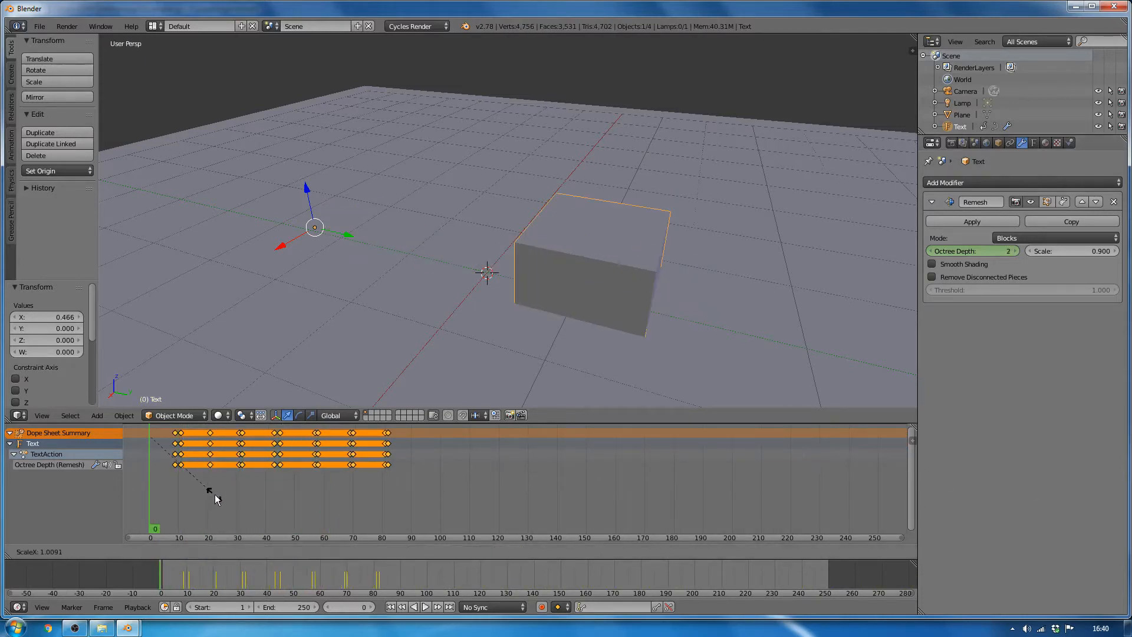
{"action": "left_click", "coordinate": [416, 517]}
{"action": "key", "text": "alt+a"}
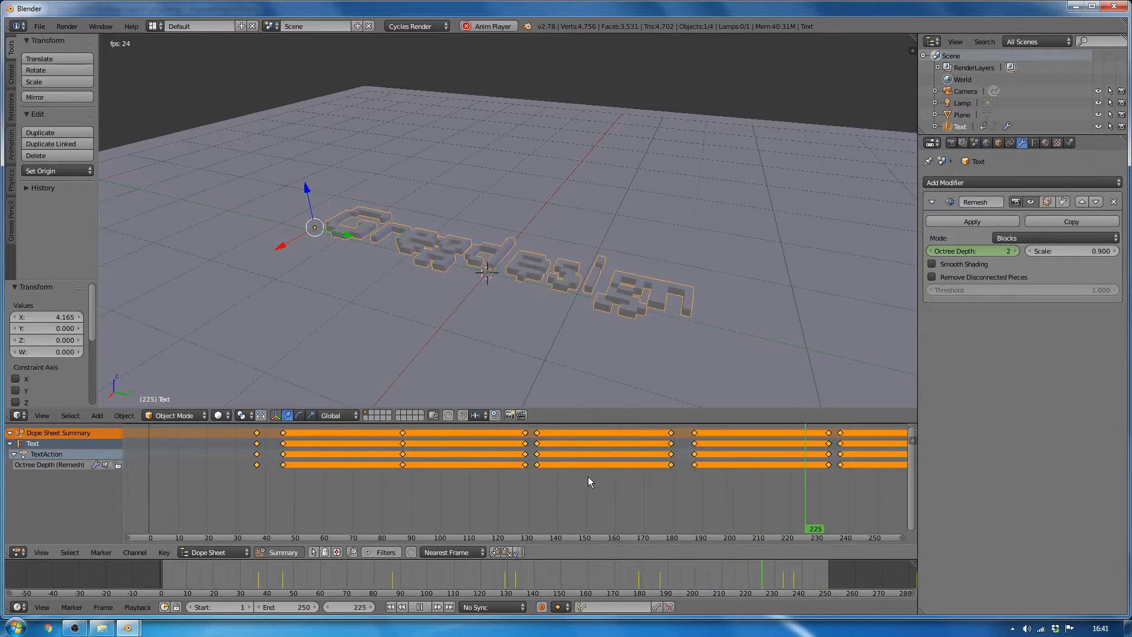
{"action": "key", "text": "alt+a"}
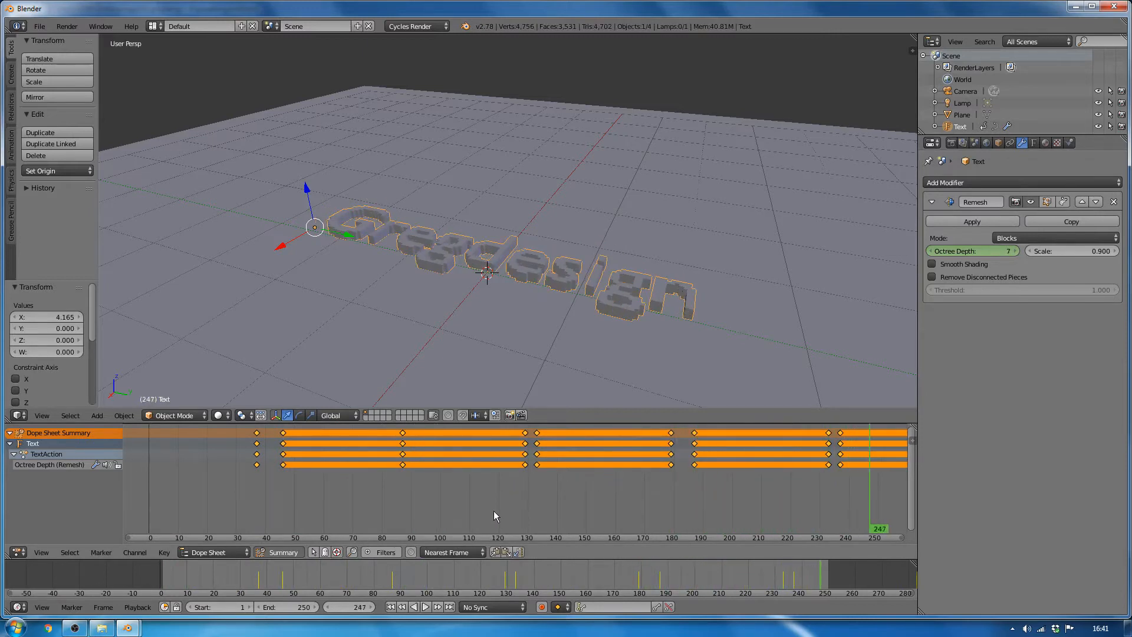
- Scale all keyframes from frame 0 by about 0.741 so they end at about frame 250, and scrub through the animation
{"action": "scroll", "coordinate": [575, 510], "scroll_direction": "down", "scroll_amount": 5}
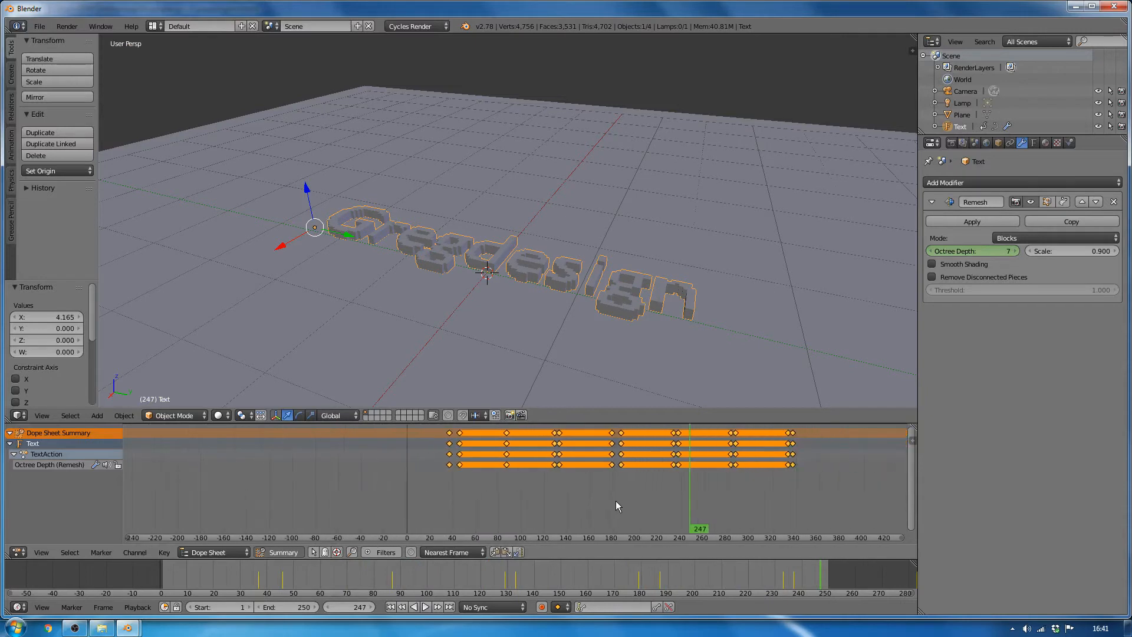
{"action": "left_click_drag", "start_coordinate": [794, 476], "coordinate": [373, 493]}
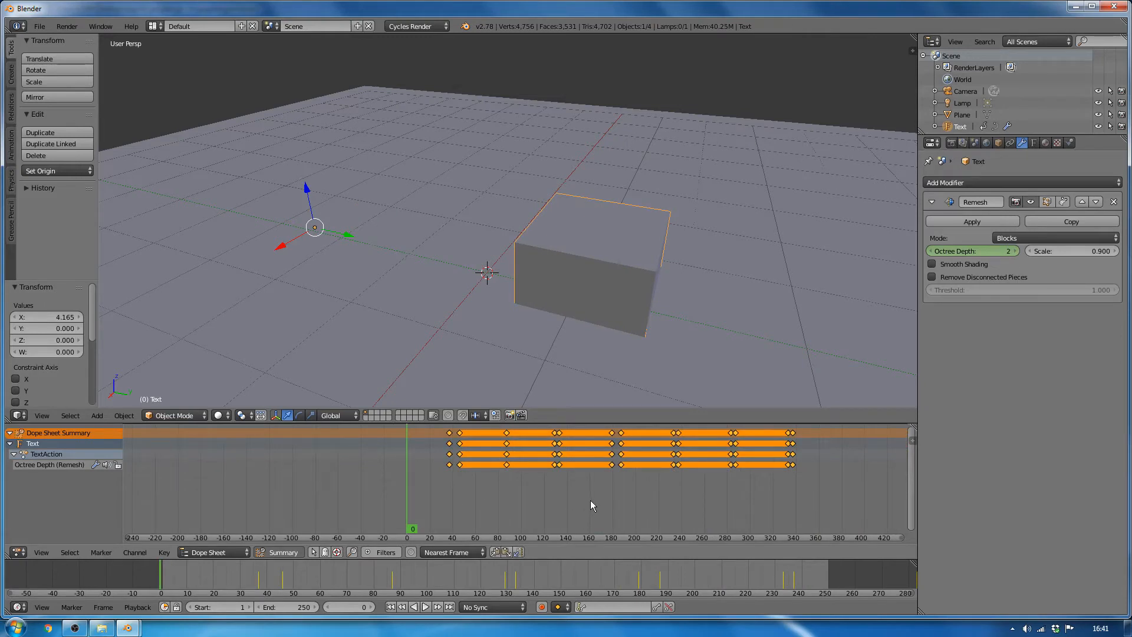
{"action": "key", "text": "s"}
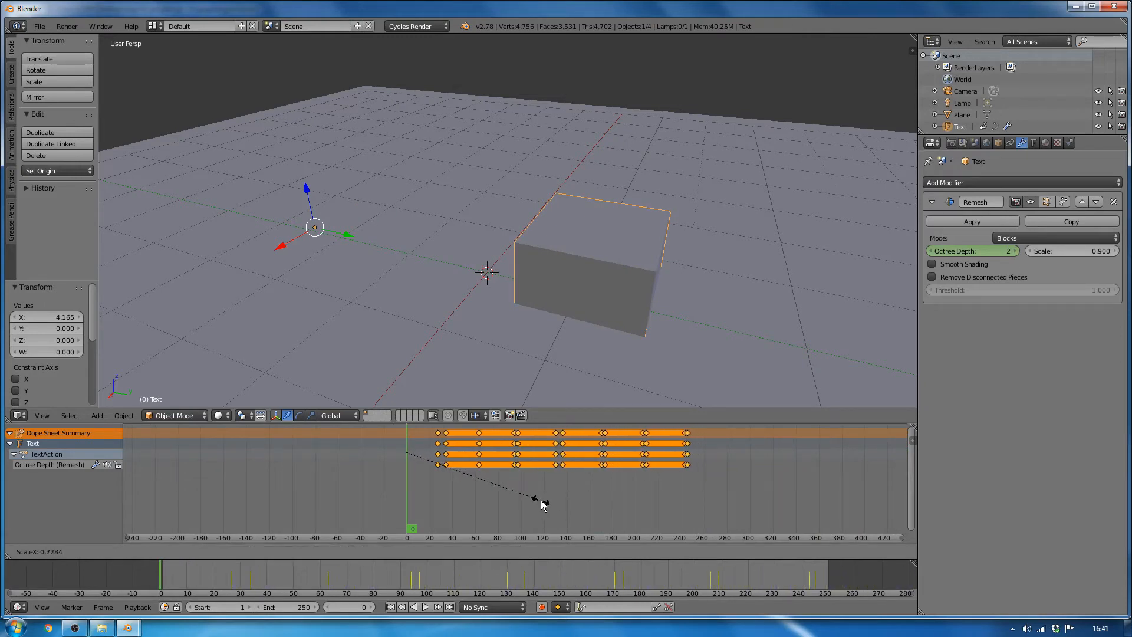
{"action": "left_click", "coordinate": [537, 497]}
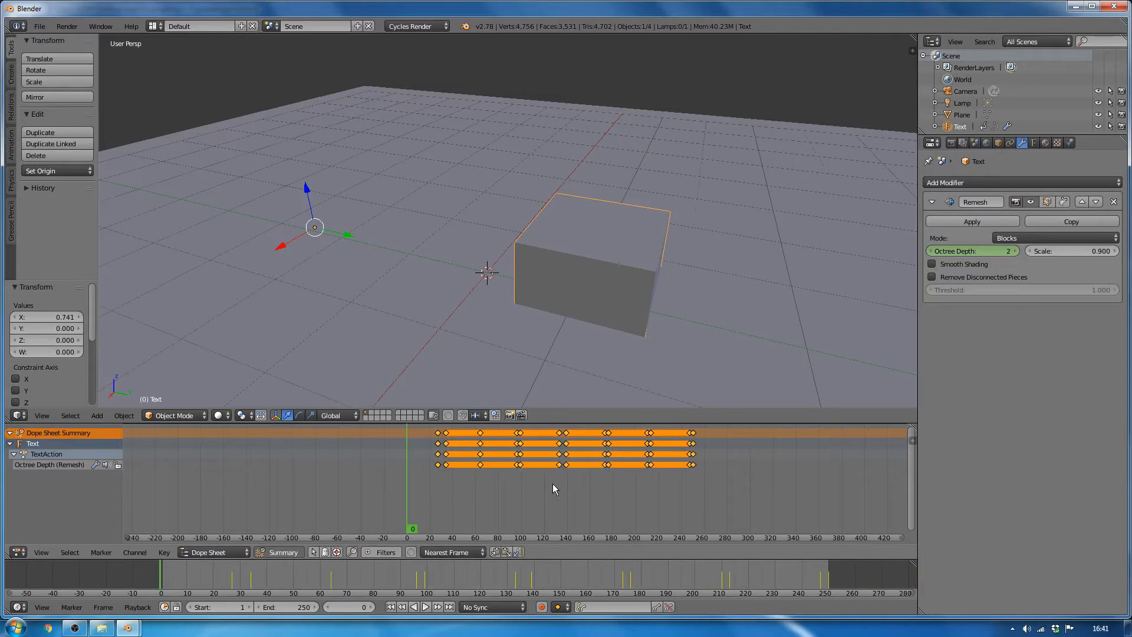
{"action": "left_click_drag", "start_coordinate": [553, 484], "coordinate": [507, 501]}
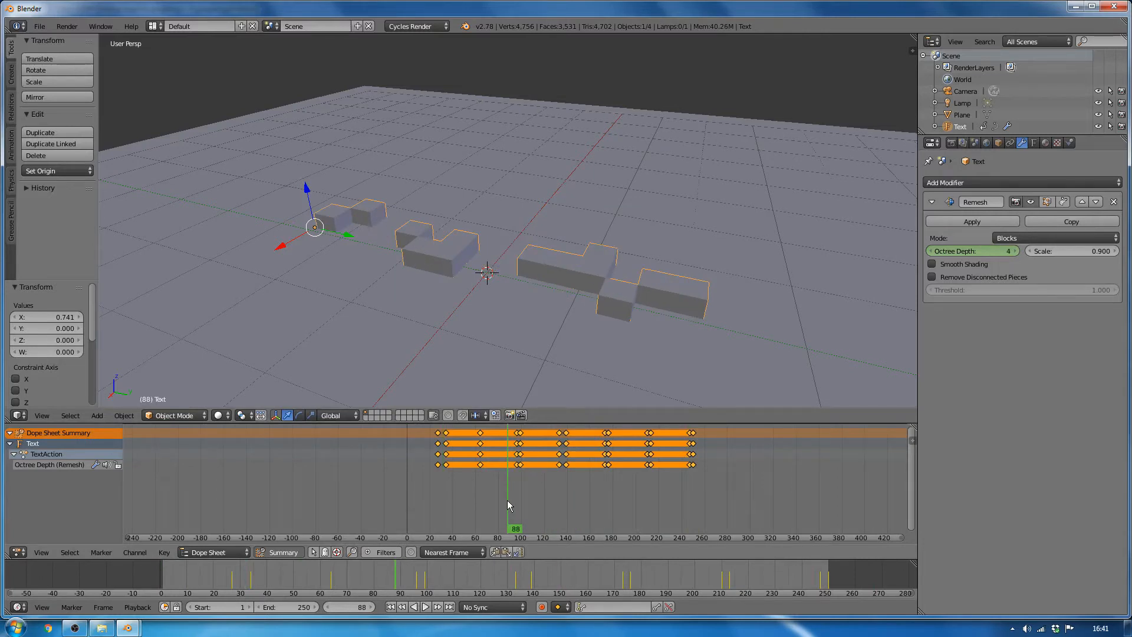
- Play the animation from about frame 40 to check the timing of the rescaled octree depth keyframes
{"action": "left_click_drag", "start_coordinate": [508, 500], "coordinate": [451, 497]}
{"action": "key", "text": "alt+a"}
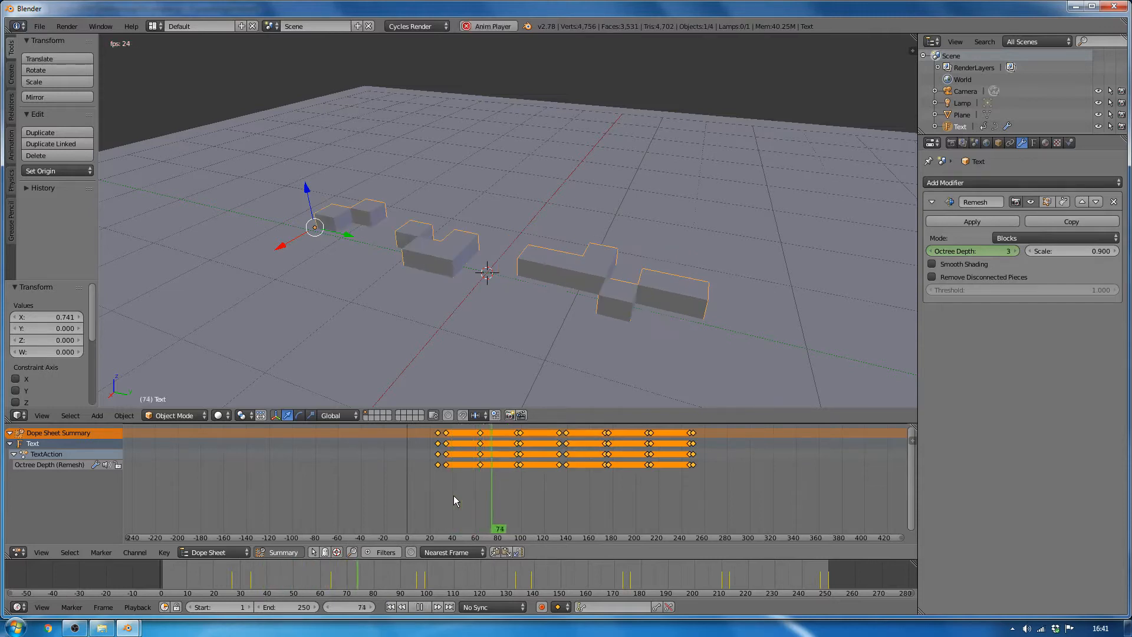
{"action": "key", "text": "alt+a"}
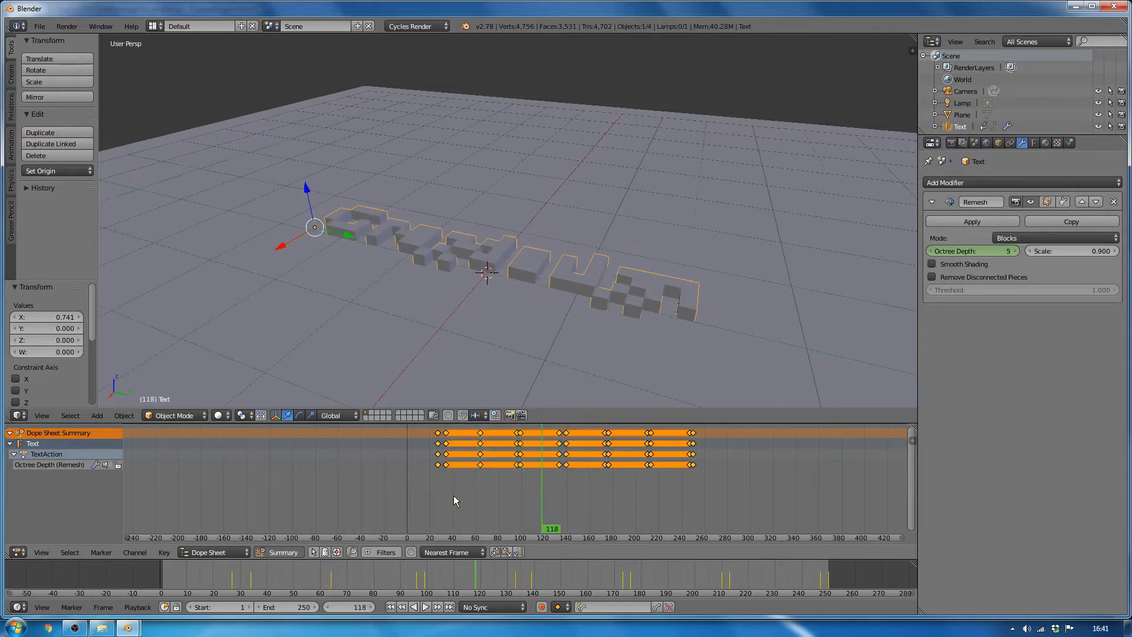
- Keyframe the Remesh modifier's scale at 0.9 on frame 0 and at 0.5 on frame 250
{"action": "left_click_drag", "start_coordinate": [538, 493], "coordinate": [406, 493]}
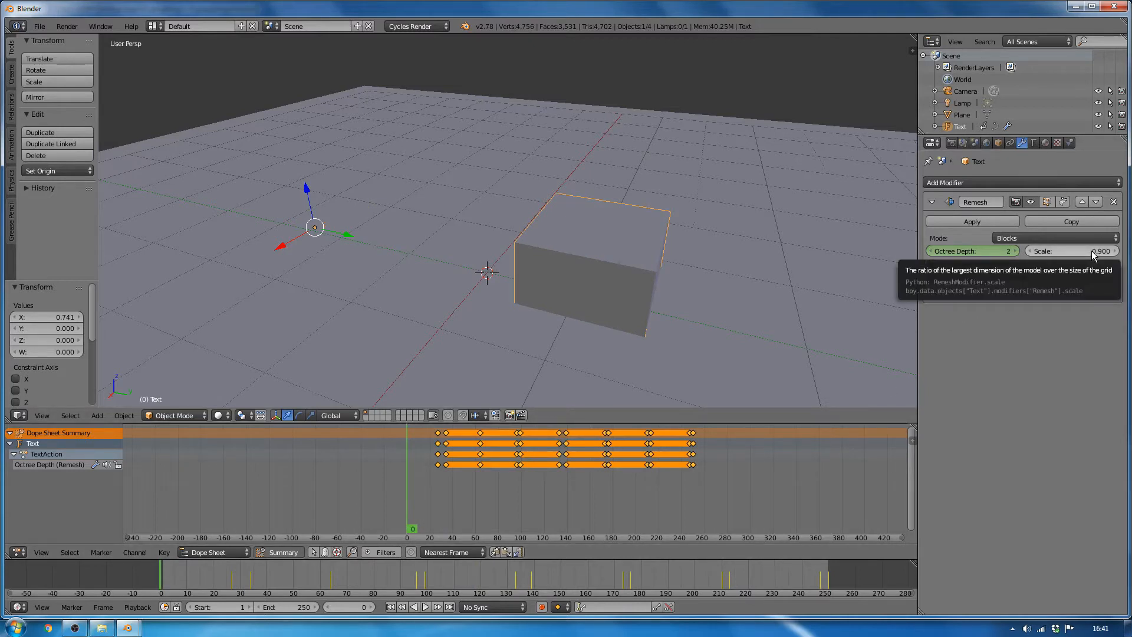
{"action": "key", "text": "i"}
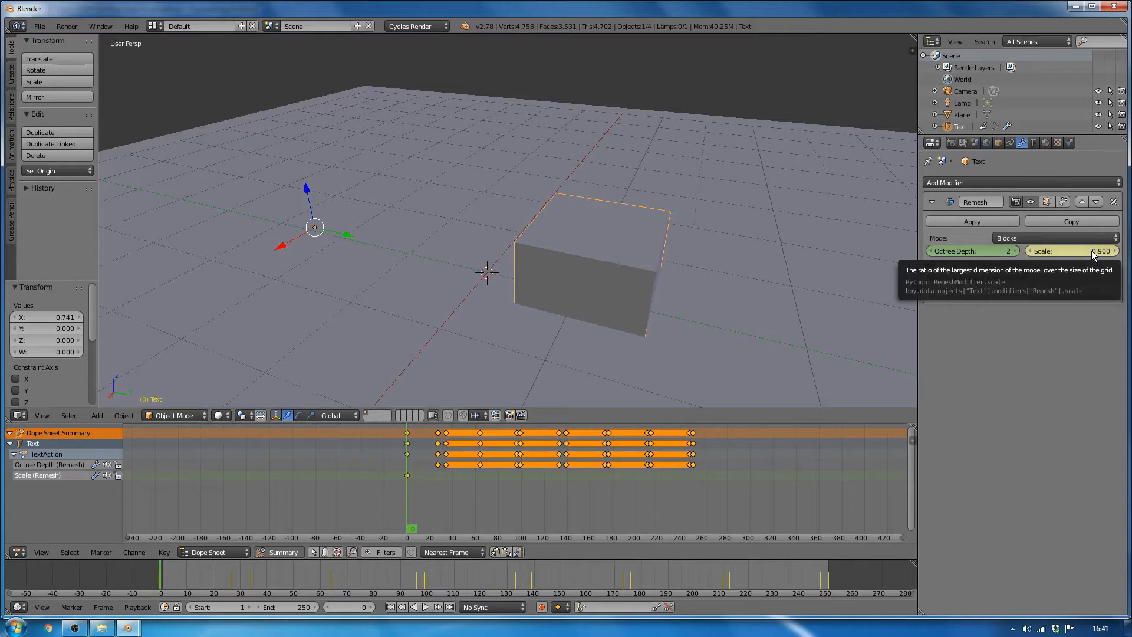
{"action": "left_click_drag", "start_coordinate": [494, 505], "coordinate": [692, 513]}
{"action": "left_click_drag", "start_coordinate": [1092, 254], "coordinate": [1087, 247]}
{"action": "left_click", "coordinate": [1087, 248]}
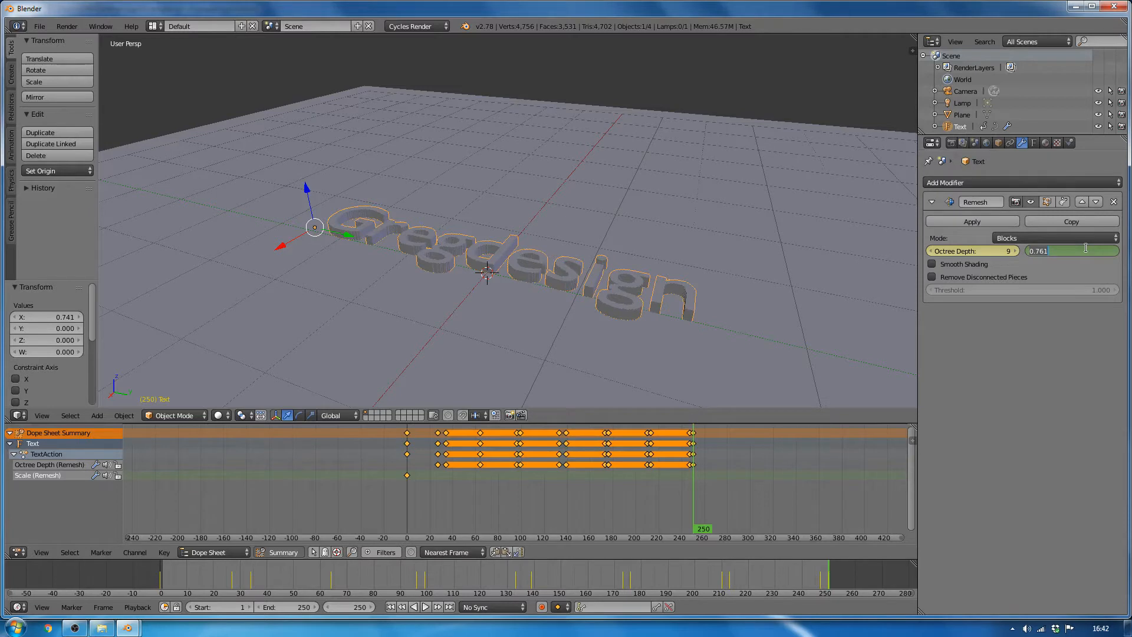
{"action": "type", "text": "0.5"}
{"action": "key", "text": "Return"}
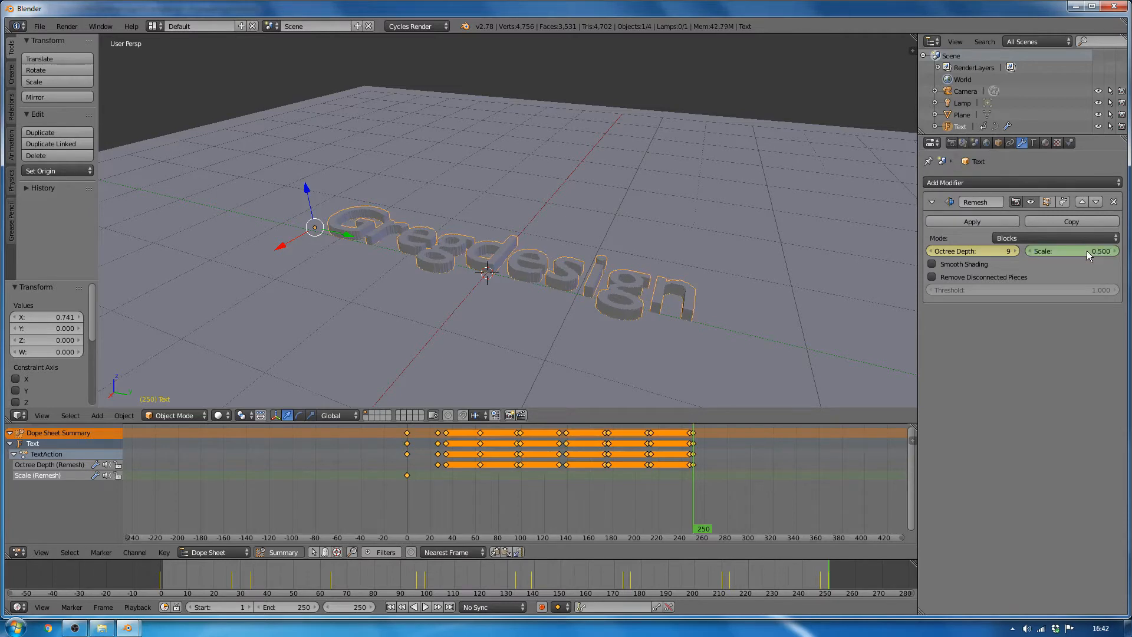
{"action": "key", "text": "i"}
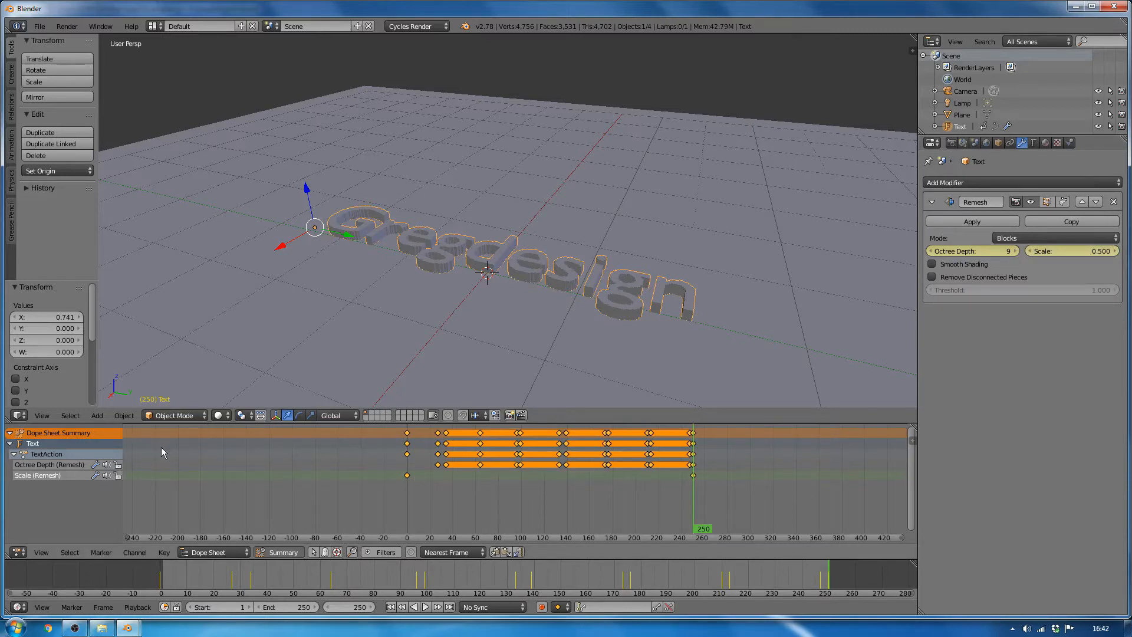
- Inspect the Remesh scale keyframes at frames 0 and 250 and play back the animation
{"action": "left_click", "coordinate": [407, 475]}
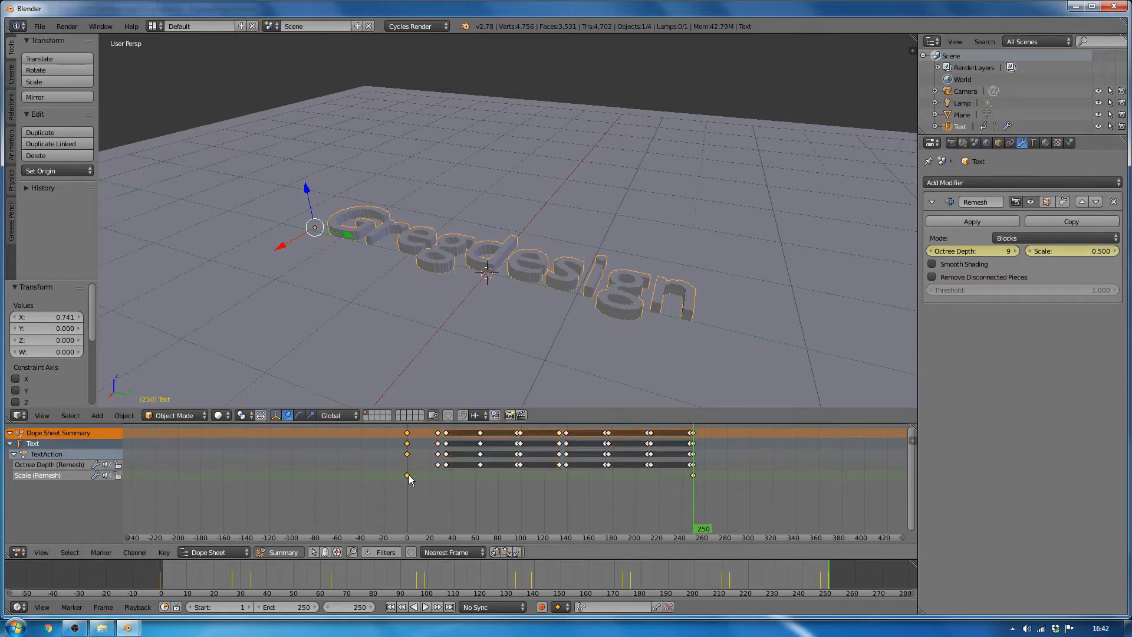
{"action": "left_click", "coordinate": [693, 476]}
{"action": "left_click", "coordinate": [407, 475]}
{"action": "key", "text": "alt+a"}
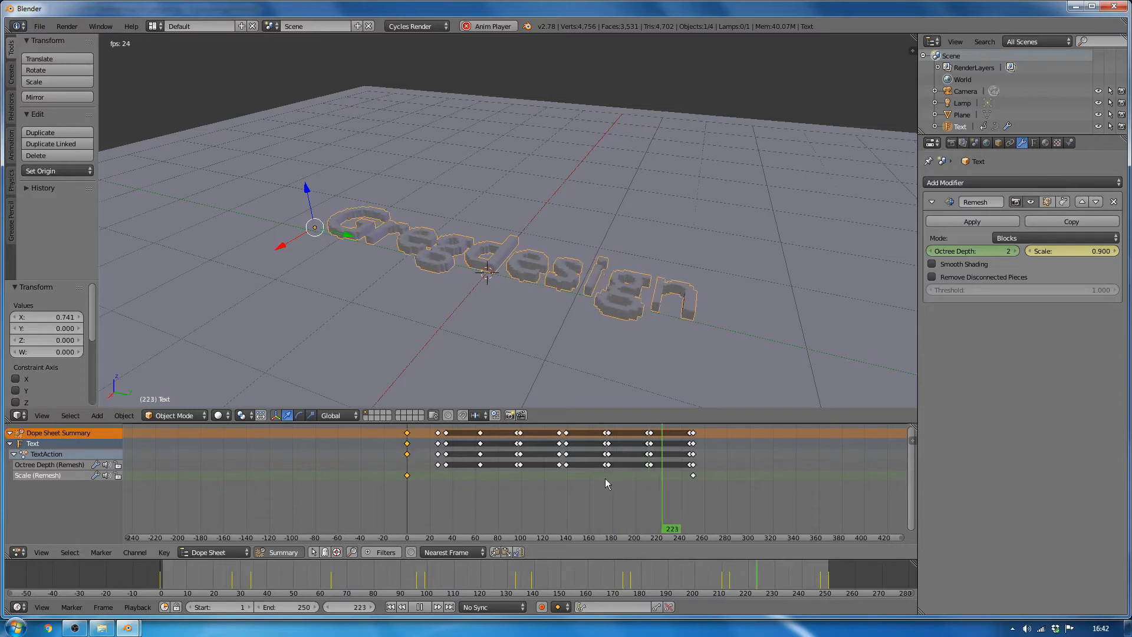
{"action": "key", "text": "Escape"}
- Return to frame 0, select the camera and look at the scene through it
{"action": "left_click_drag", "start_coordinate": [500, 488], "coordinate": [392, 493]}
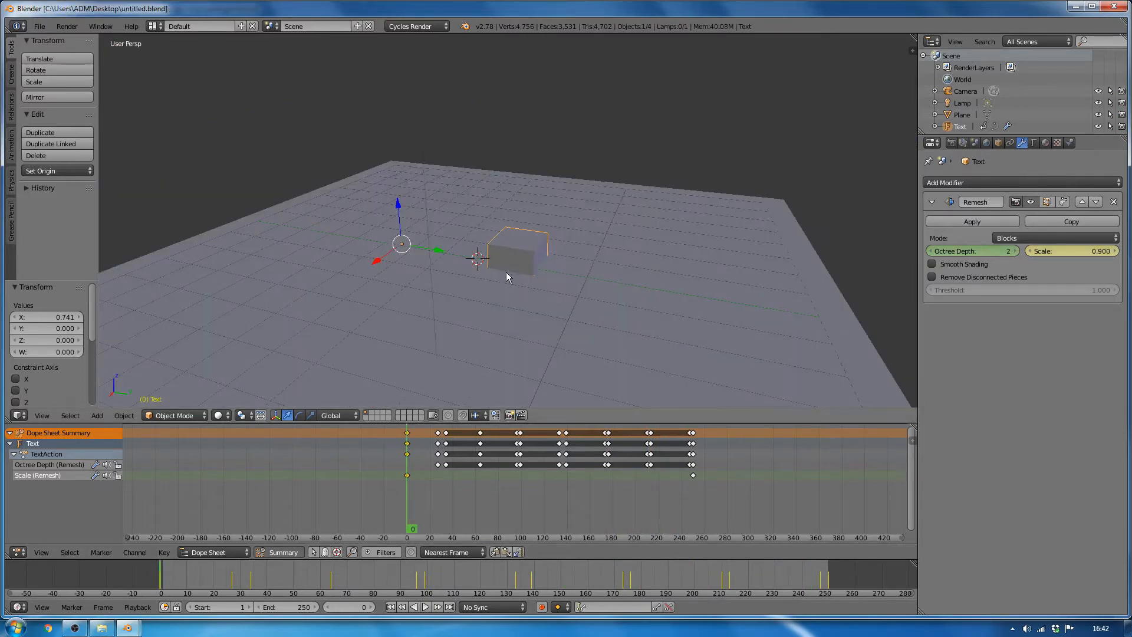
{"action": "scroll", "coordinate": [596, 270], "scroll_direction": "down", "scroll_amount": 3}
{"action": "right_click", "coordinate": [539, 268]}
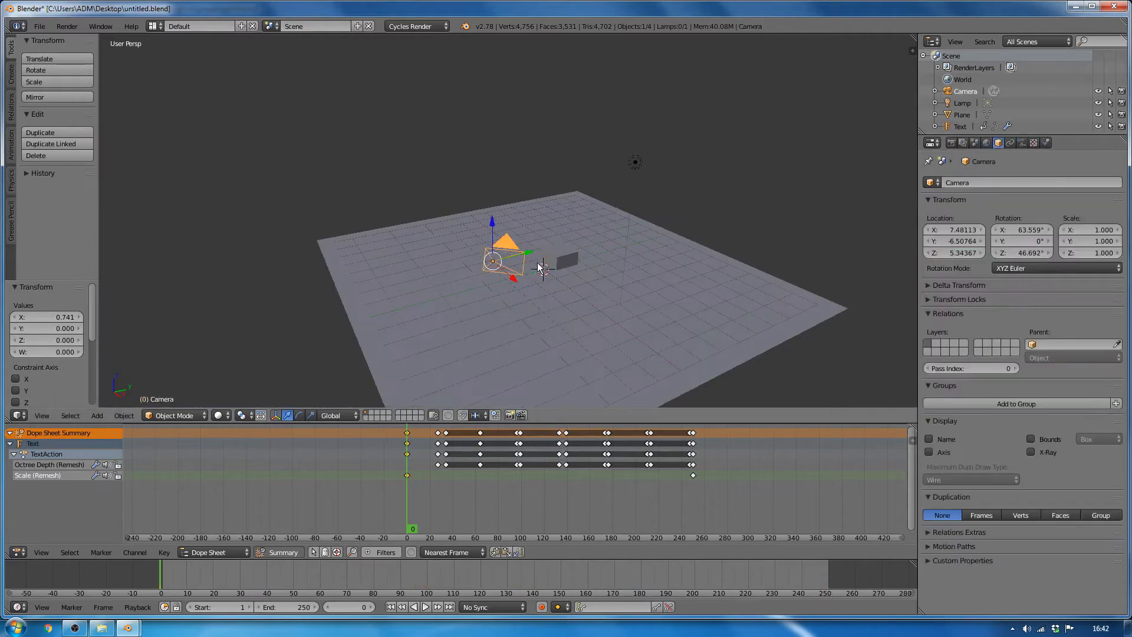
{"action": "middle_click_drag", "start_coordinate": [548, 272], "coordinate": [582, 284]}
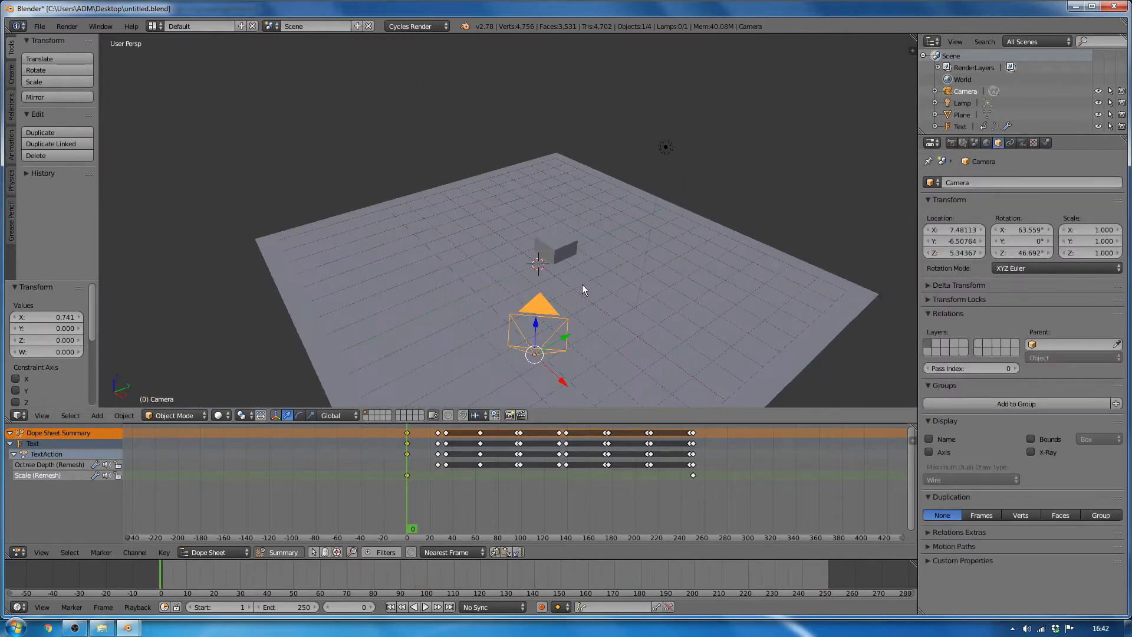
{"action": "key", "text": "KP_0"}
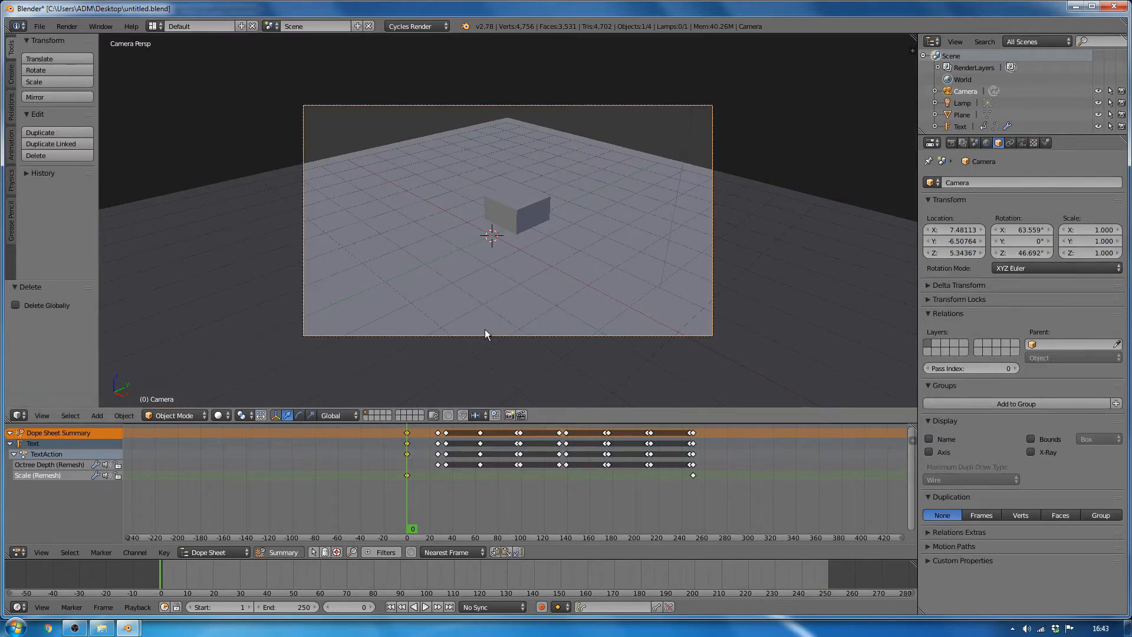
- Fly the camera closer to the block, to about X 5.92, Y -3.16, Z 3.45
{"action": "key", "text": "shift+f"}
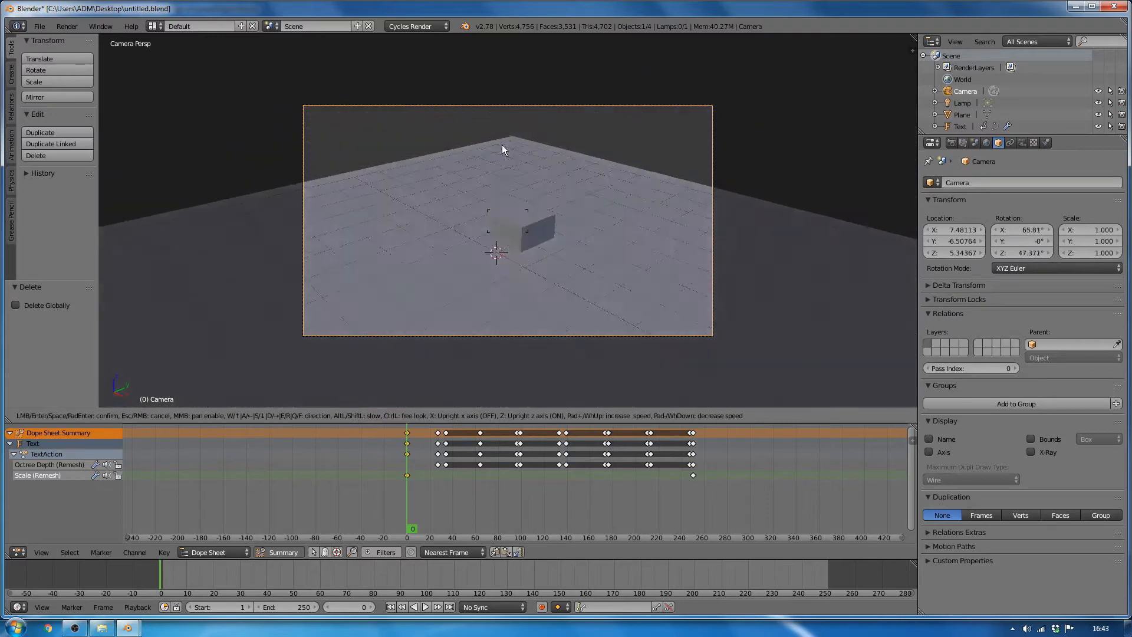
{"action": "scroll", "coordinate": [537, 276], "scroll_direction": "up", "scroll_amount": 3}
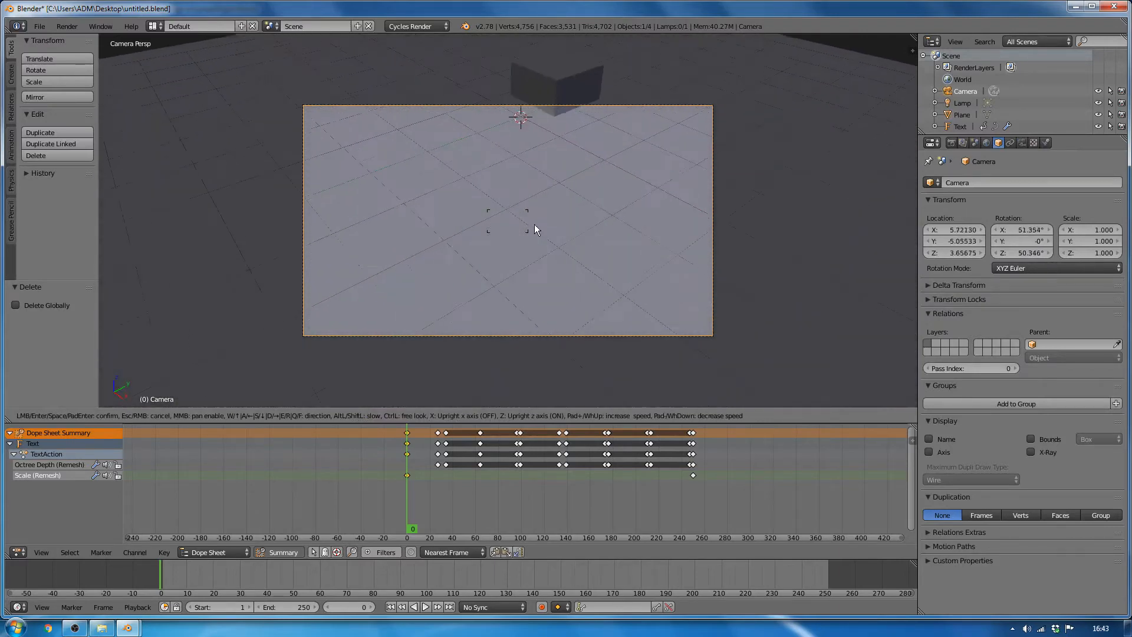
{"action": "scroll", "coordinate": [533, 221], "scroll_direction": "down", "scroll_amount": 4}
{"action": "scroll", "coordinate": [533, 221], "scroll_direction": "up", "scroll_amount": 2}
{"action": "scroll", "coordinate": [534, 221], "scroll_direction": "down", "scroll_amount": 2}
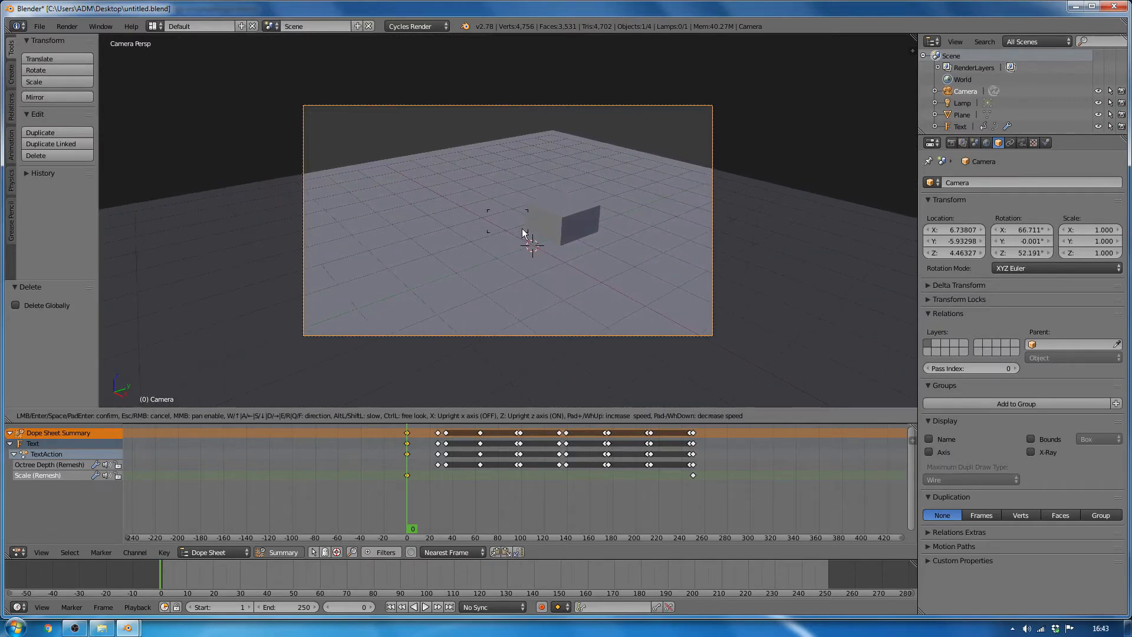
{"action": "key", "text": "w"}
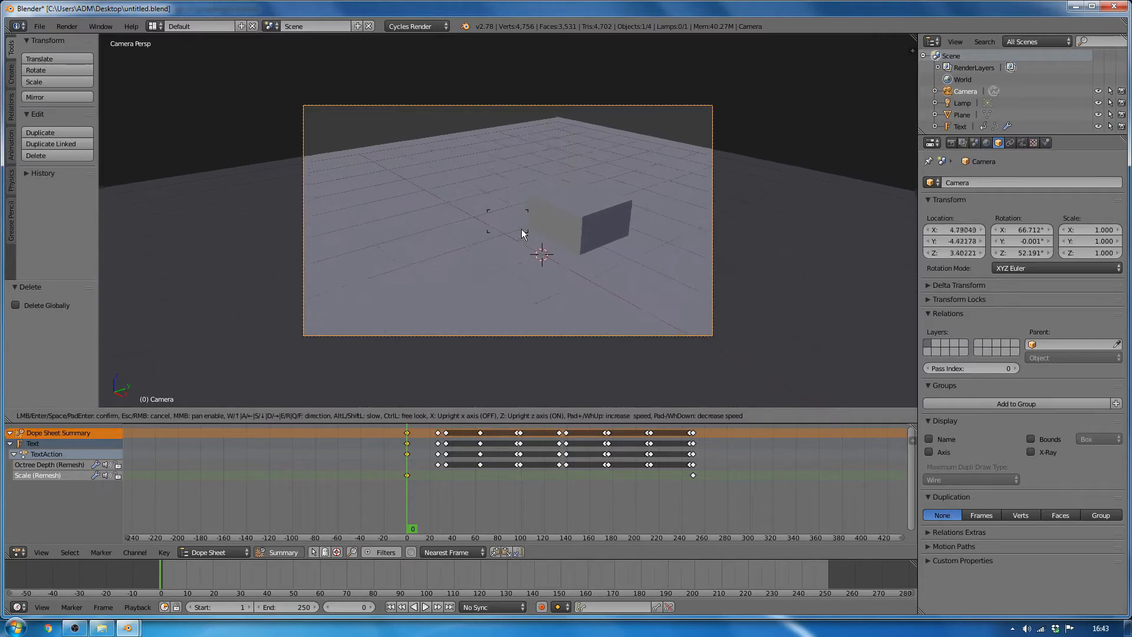
{"action": "key", "text": "s"}
{"action": "key", "text": "w"}
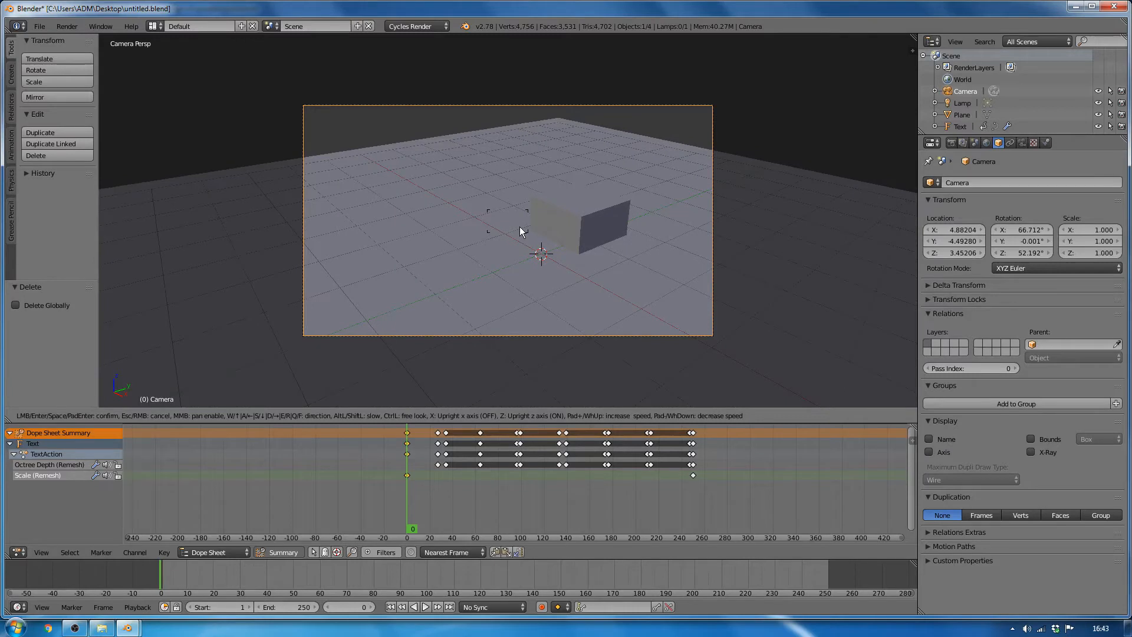
{"action": "key", "text": "a"}
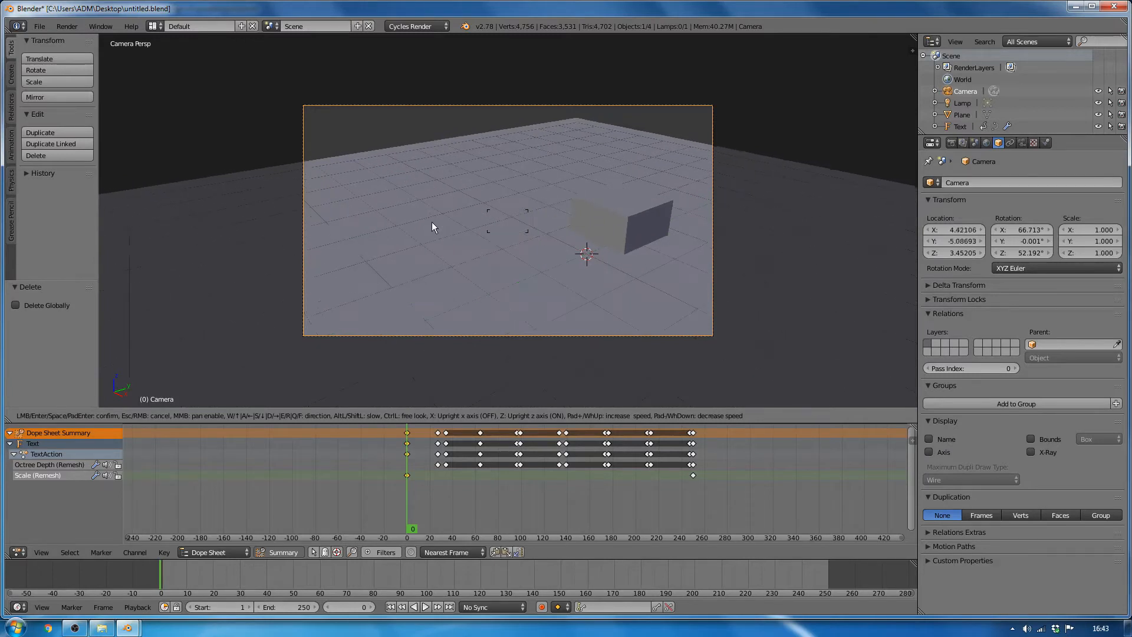
{"action": "key", "text": "d"}
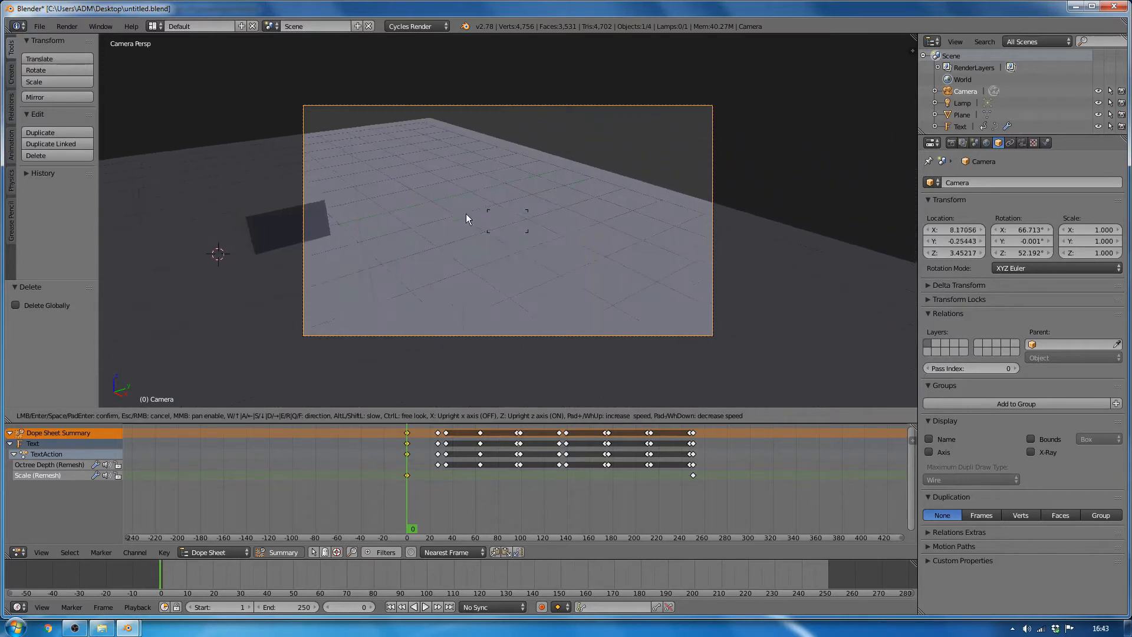
{"action": "middle_click_drag", "start_coordinate": [407, 214], "coordinate": [483, 212]}
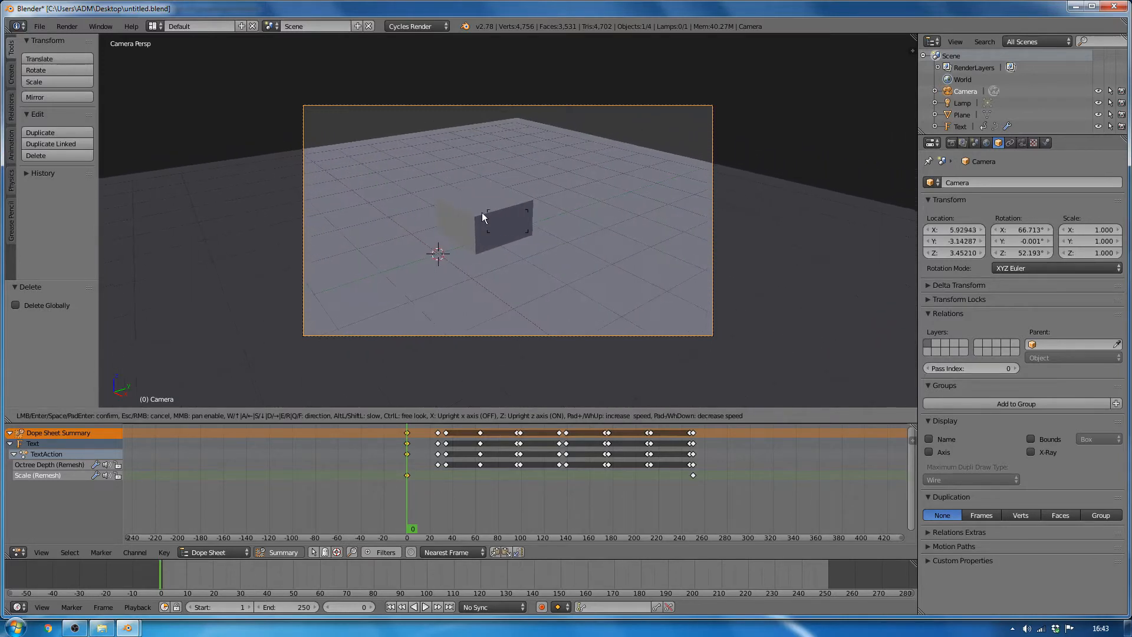
{"action": "left_click", "coordinate": [502, 215]}
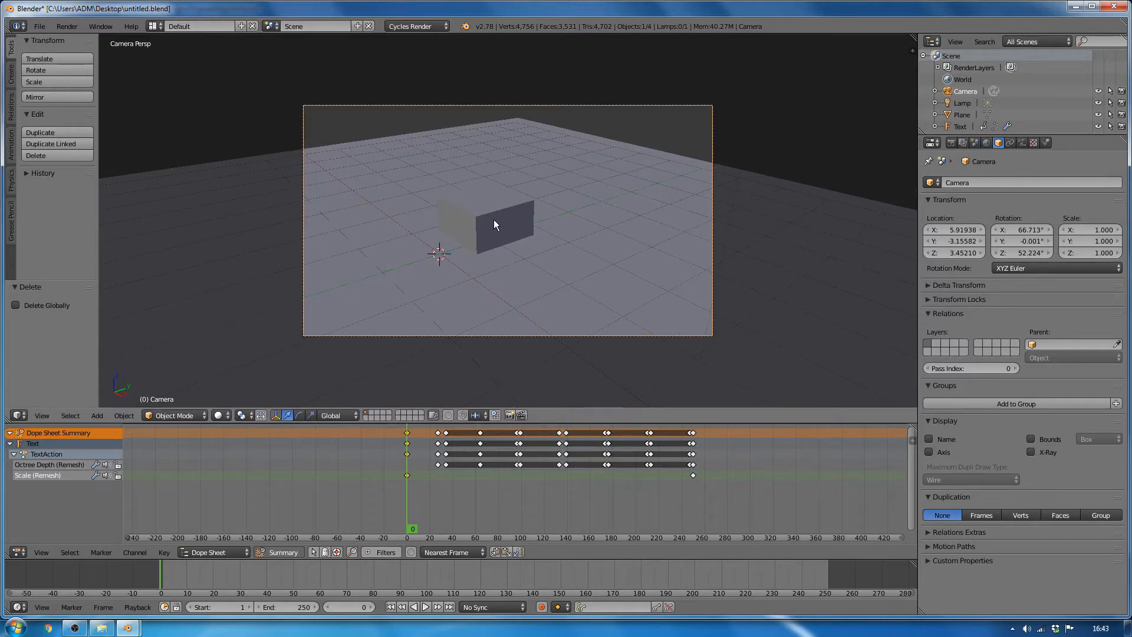
- Fly the camera close to the block at about X 2.78, Y 2.11, Z 1.37 and insert a LocRot keyframe at frame 0
{"action": "key", "text": "shift+f"}
{"action": "middle_click_drag", "start_coordinate": [508, 220], "coordinate": [537, 225]}
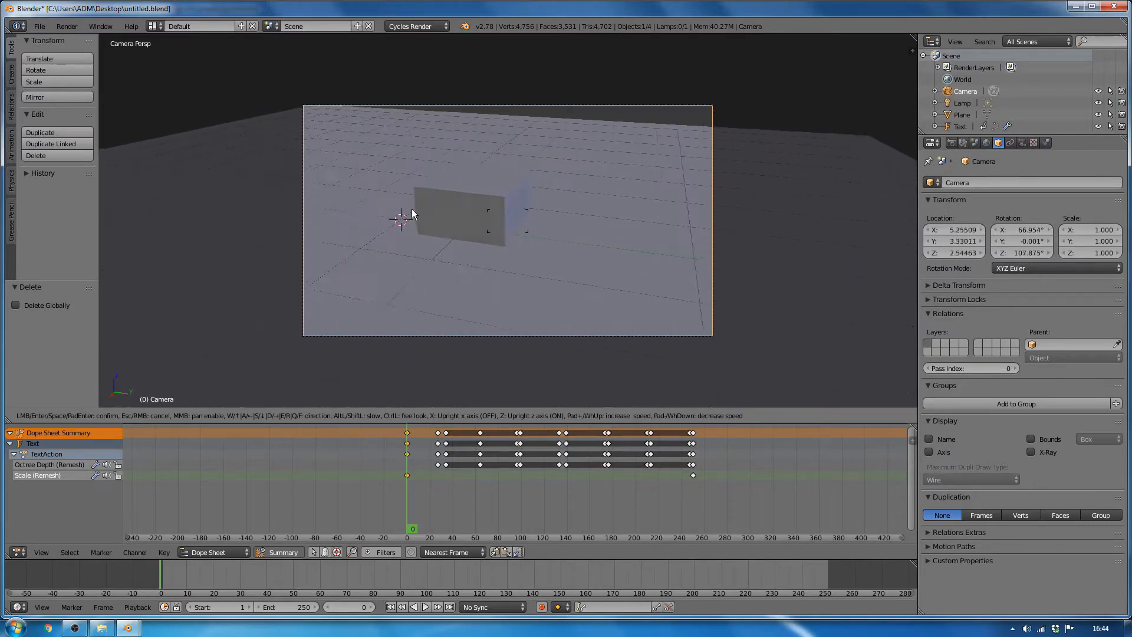
{"action": "scroll", "coordinate": [533, 218], "scroll_direction": "up", "scroll_amount": 3}
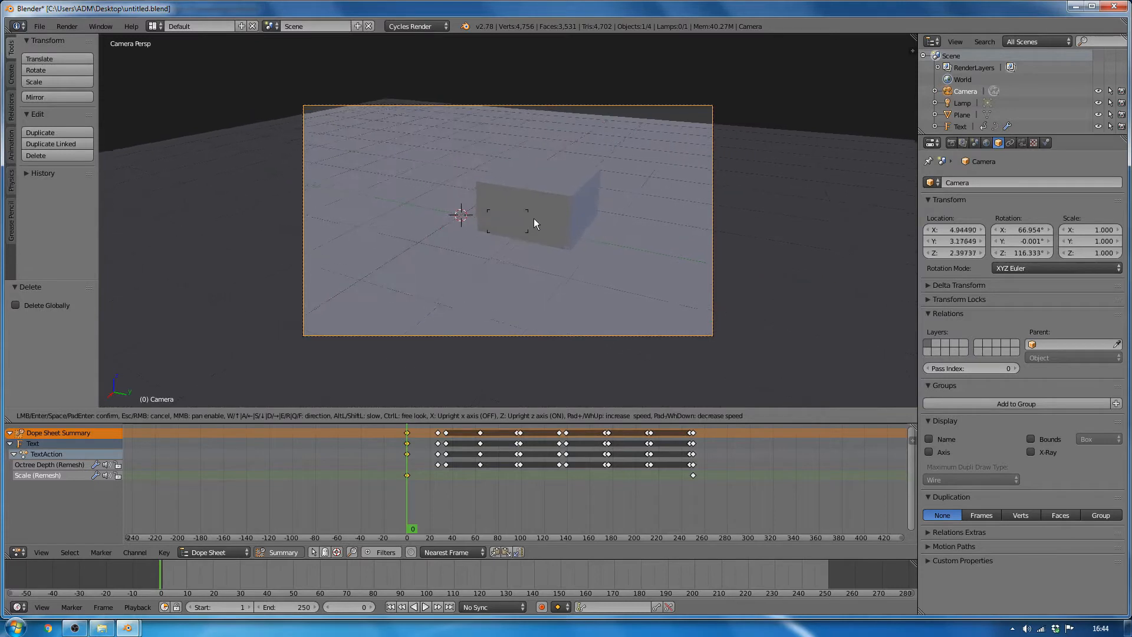
{"action": "scroll", "coordinate": [535, 217], "scroll_direction": "down", "scroll_amount": 1}
{"action": "left_click", "coordinate": [536, 217]}
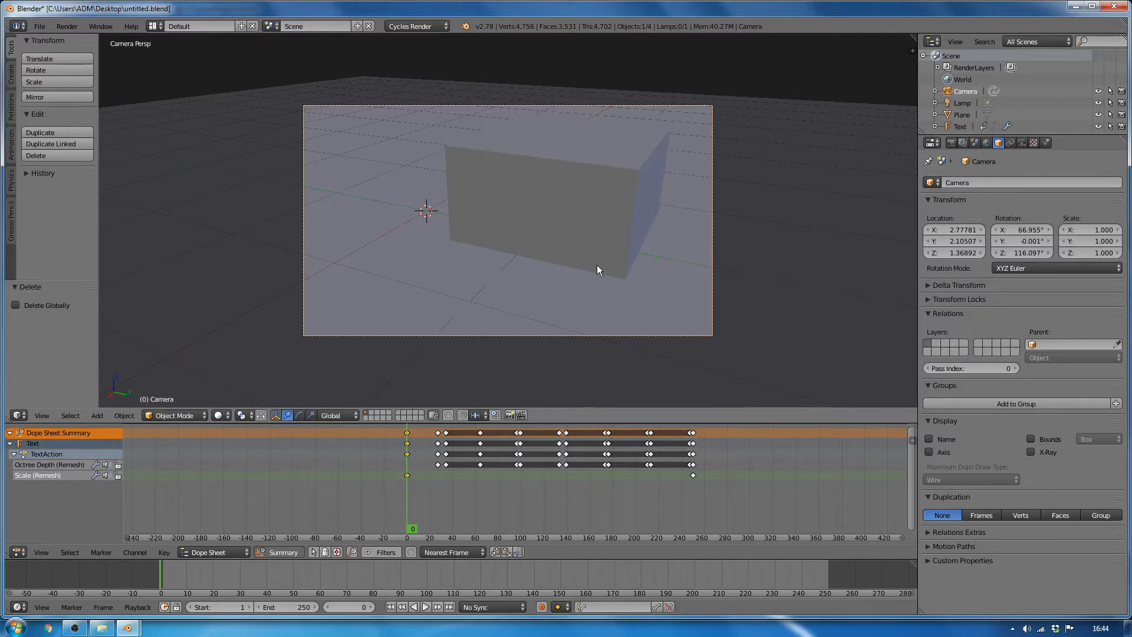
{"action": "key", "text": "i"}
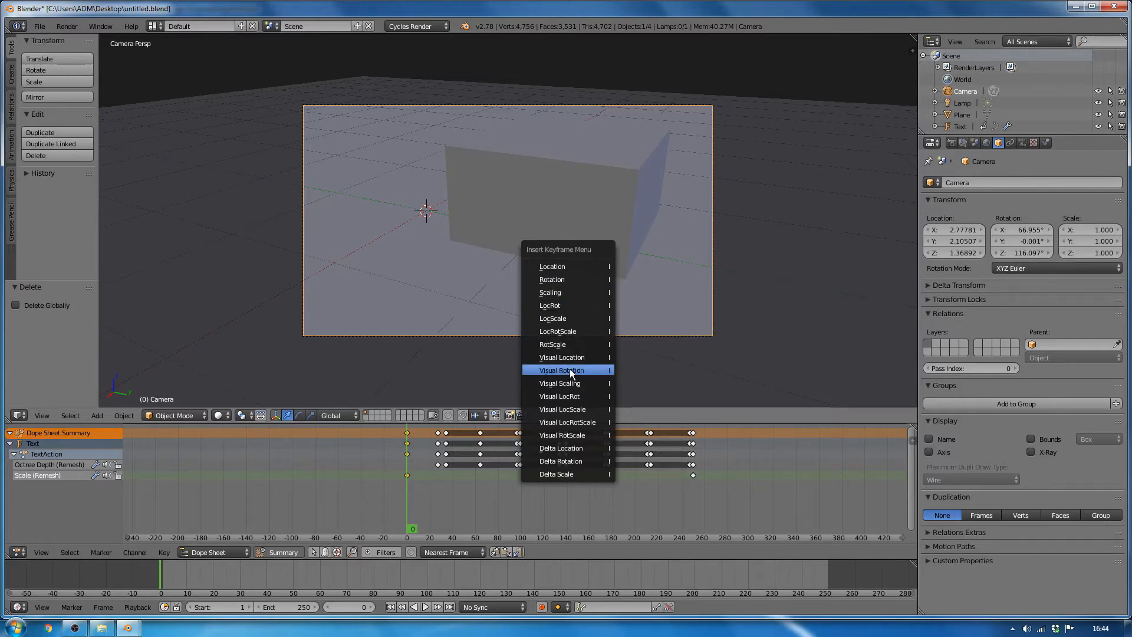
{"action": "left_click", "coordinate": [562, 306]}
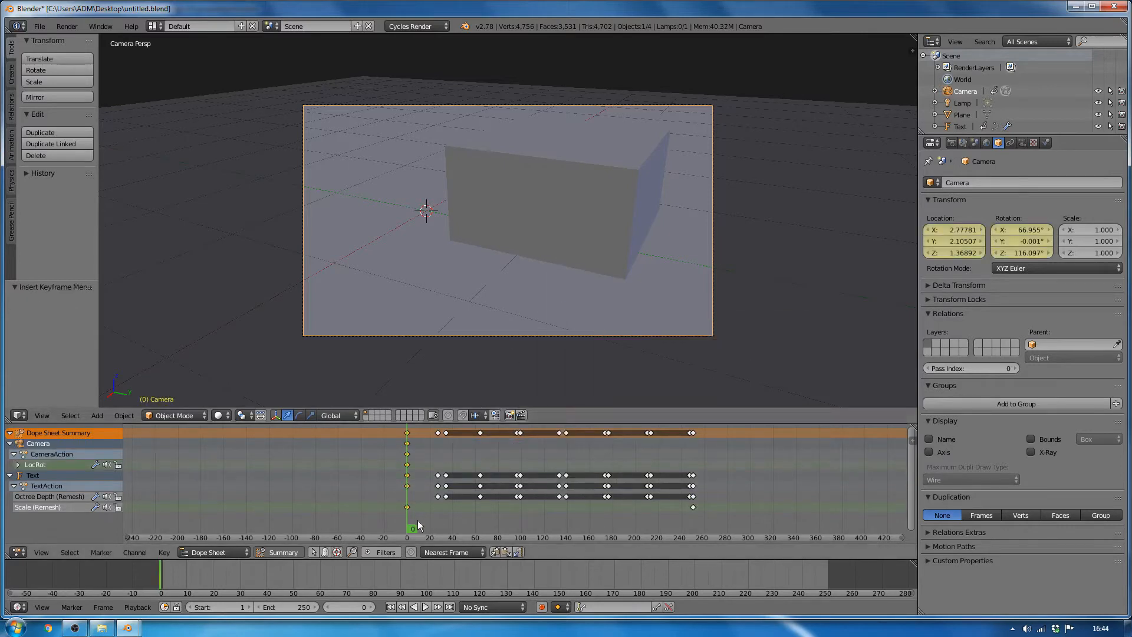
- At frame 110, fly the camera above the text to about X 1.13, Y 0.35, Z 2.14 and insert a LocRot keyframe
{"action": "key", "text": "alt+a"}
{"action": "key", "text": "alt+a"}
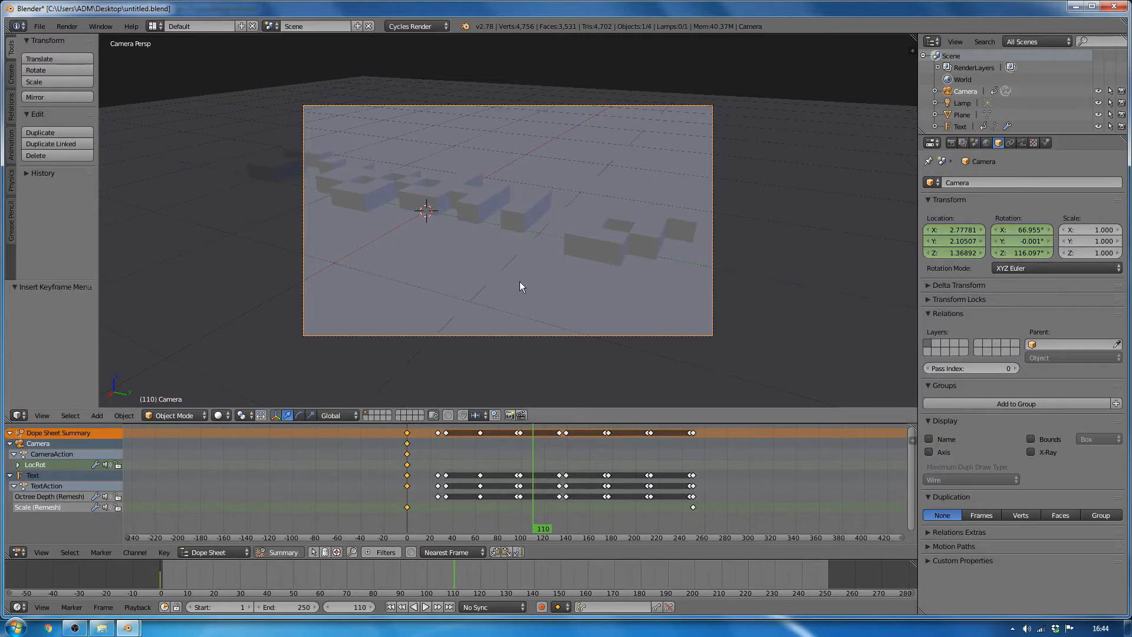
{"action": "key", "text": "shift+f"}
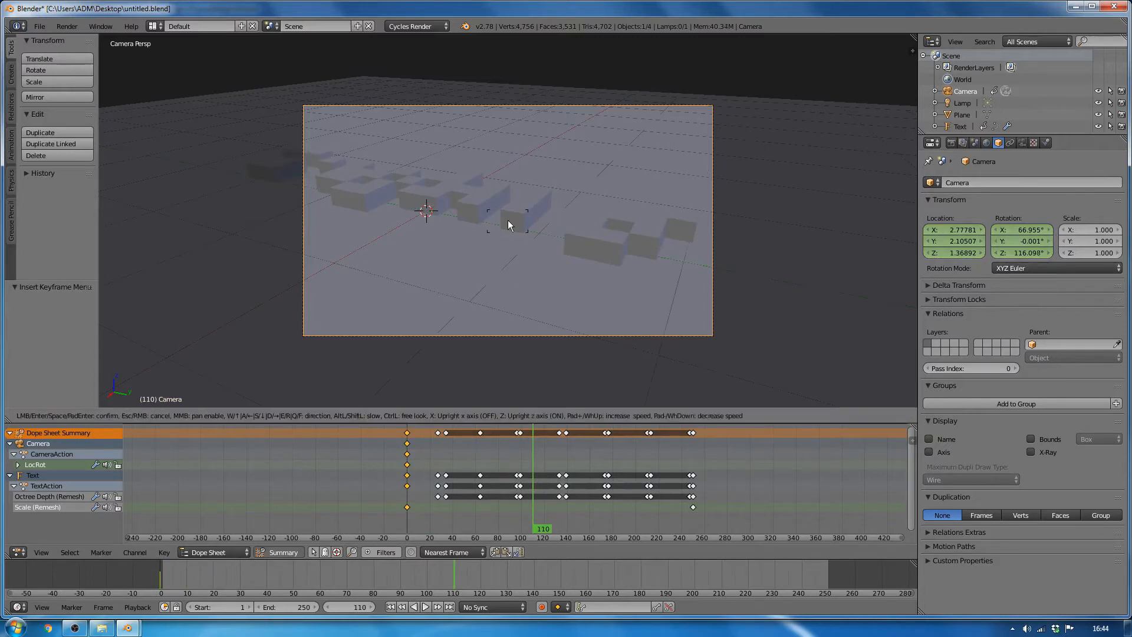
{"action": "middle_click_drag", "start_coordinate": [508, 219], "coordinate": [525, 248]}
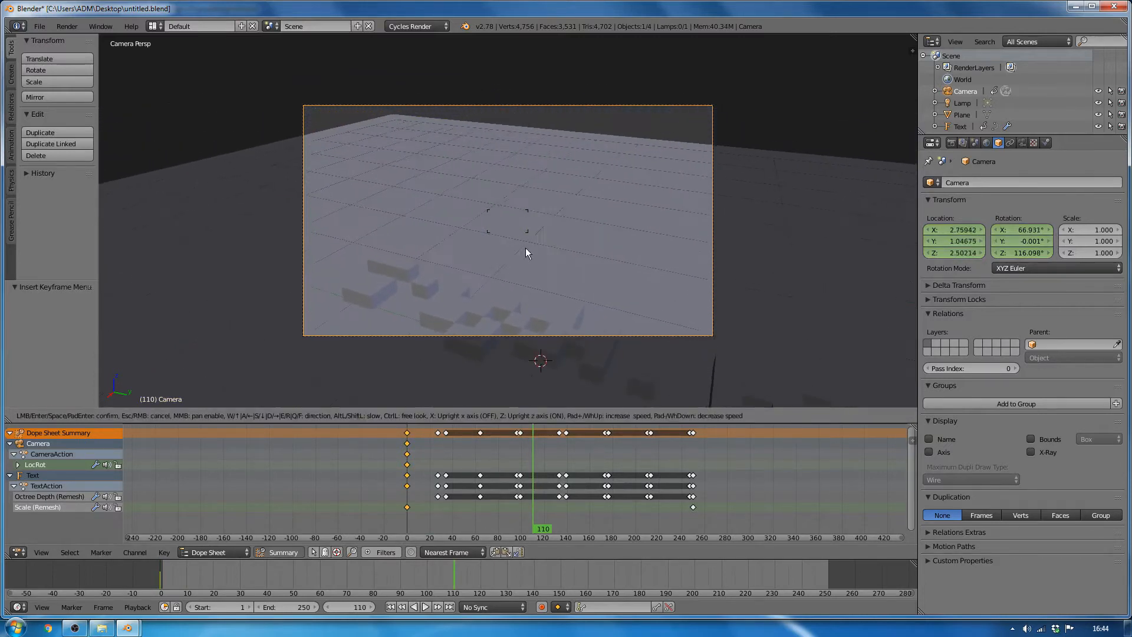
{"action": "scroll", "coordinate": [480, 199], "scroll_direction": "up", "scroll_amount": 3}
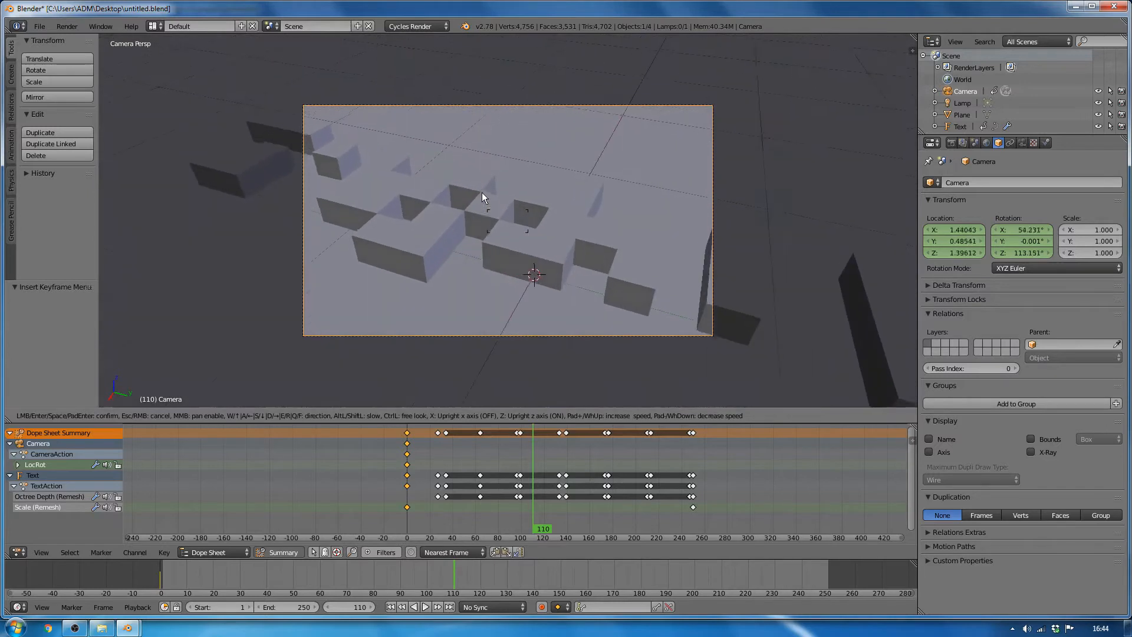
{"action": "scroll", "coordinate": [484, 188], "scroll_direction": "down", "scroll_amount": 4}
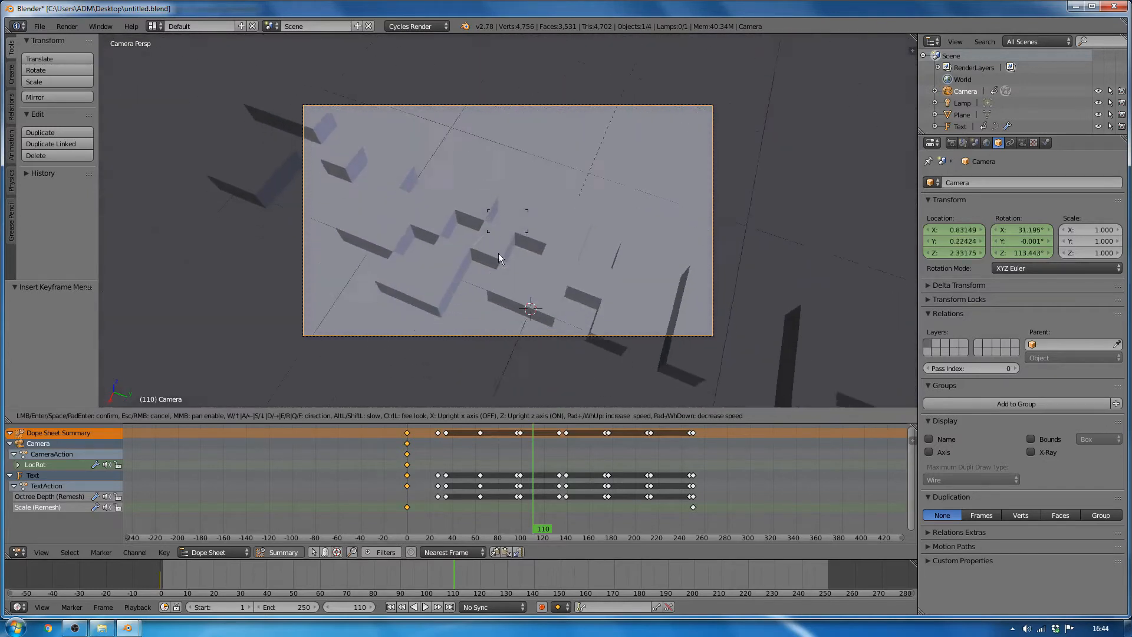
{"action": "left_click", "coordinate": [501, 223]}
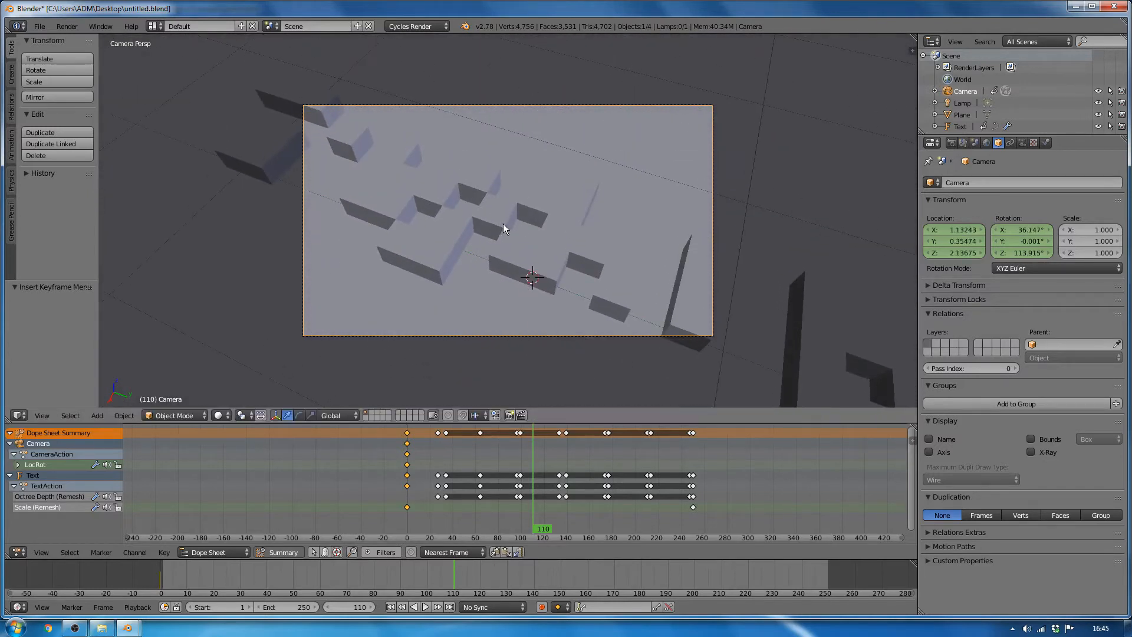
{"action": "key", "text": "i"}
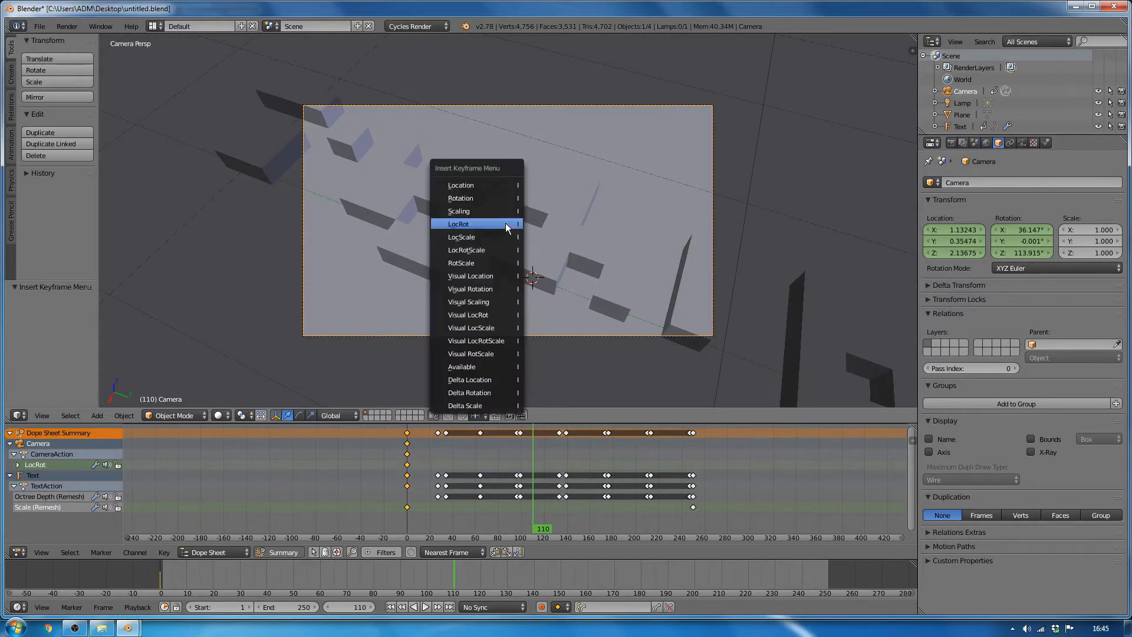
{"action": "left_click", "coordinate": [505, 223]}
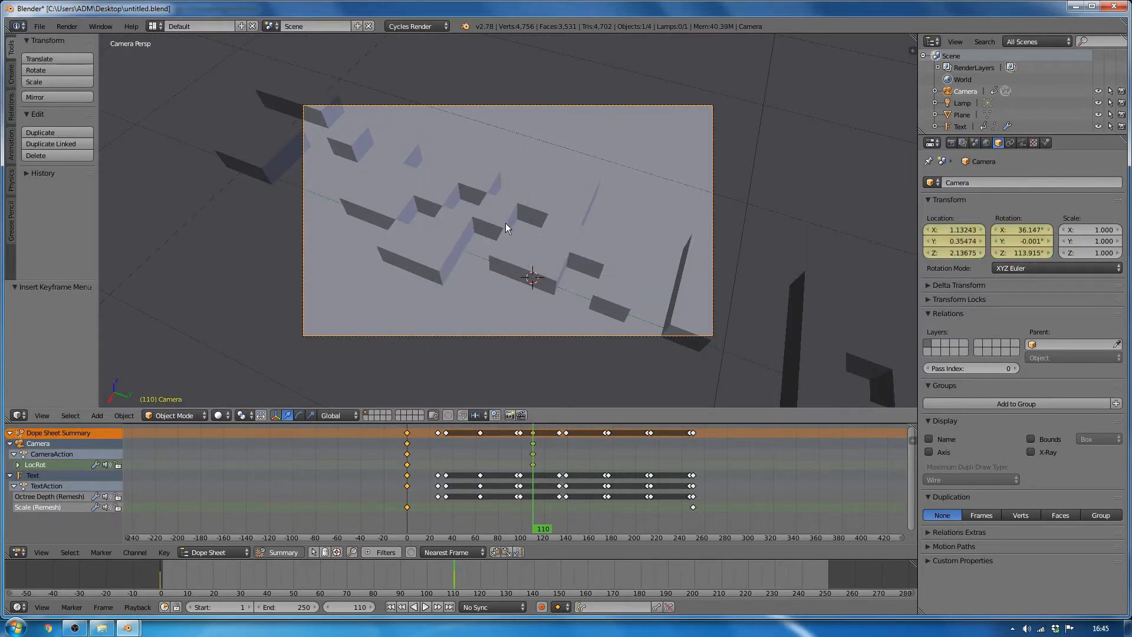
- Duplicate the camera keyframe at frame 110 to about frame 126 so the camera holds its position
{"action": "left_click_drag", "start_coordinate": [535, 525], "coordinate": [558, 511]}
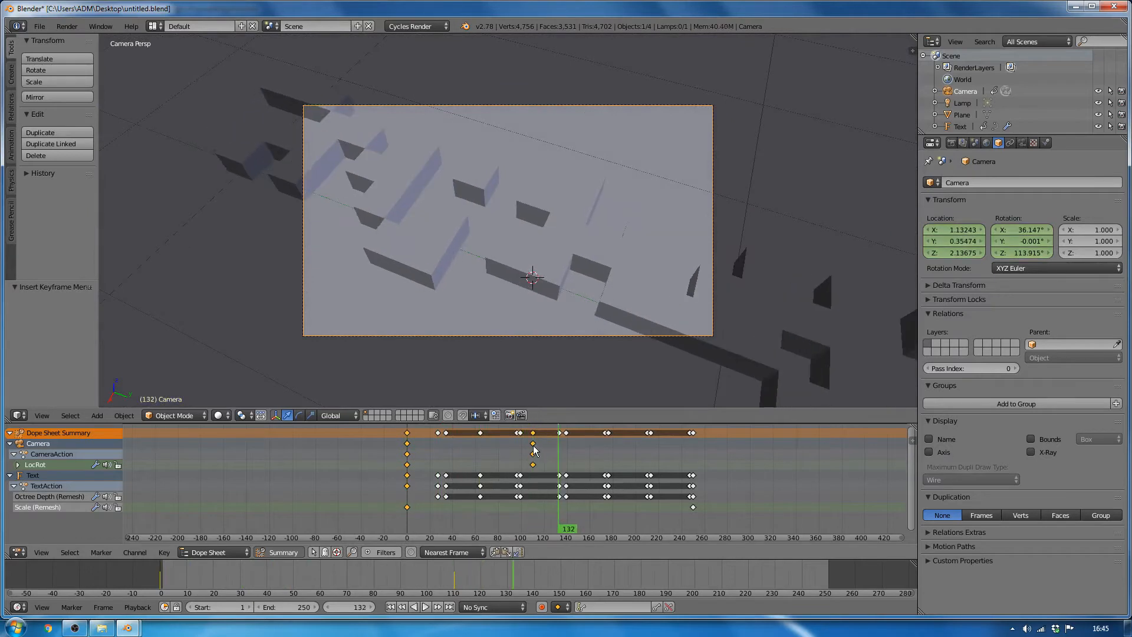
{"action": "right_click", "coordinate": [537, 462]}
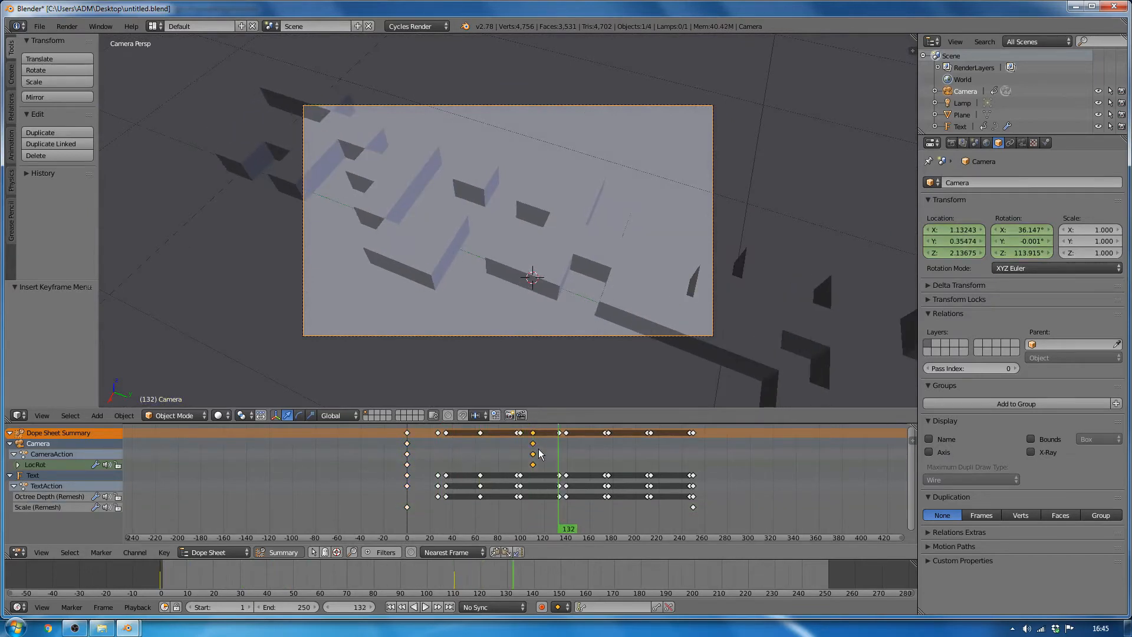
{"action": "key", "text": "shift+d"}
{"action": "left_click", "coordinate": [558, 456]}
{"action": "key", "text": "alt+a"}
{"action": "left_click", "coordinate": [533, 469]}
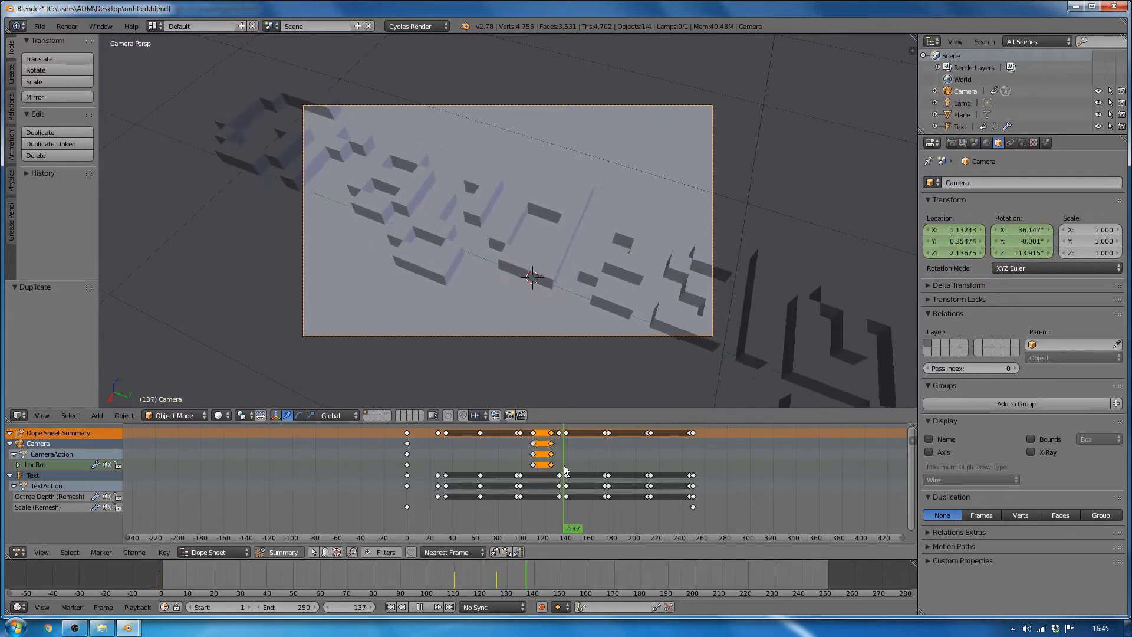
- At frame 181, fly the camera to about X 1.39, Y -2.07, Z 3.29 and insert a LocRot keyframe
{"action": "left_click_drag", "start_coordinate": [564, 466], "coordinate": [614, 458]}
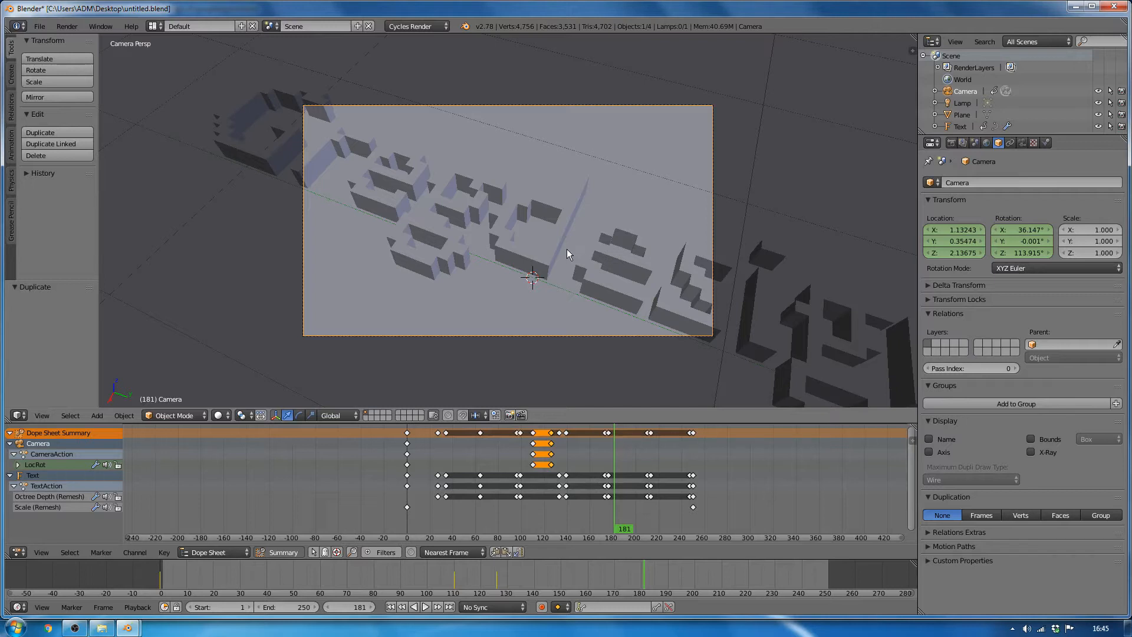
{"action": "key", "text": "shift+f"}
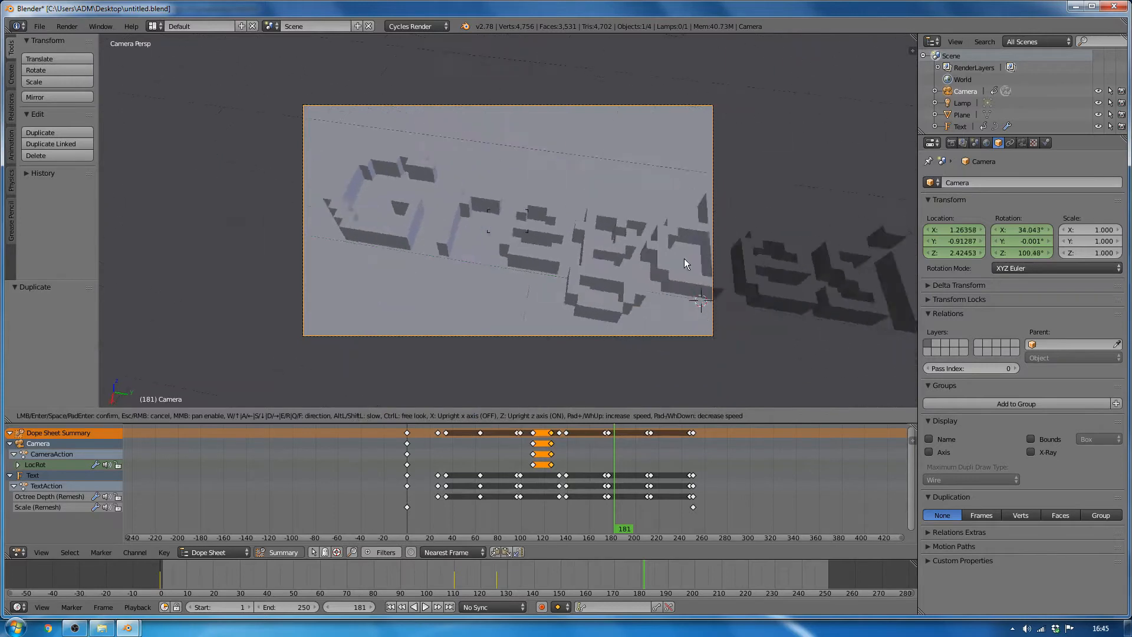
{"action": "scroll", "coordinate": [517, 224], "scroll_direction": "down", "scroll_amount": 2}
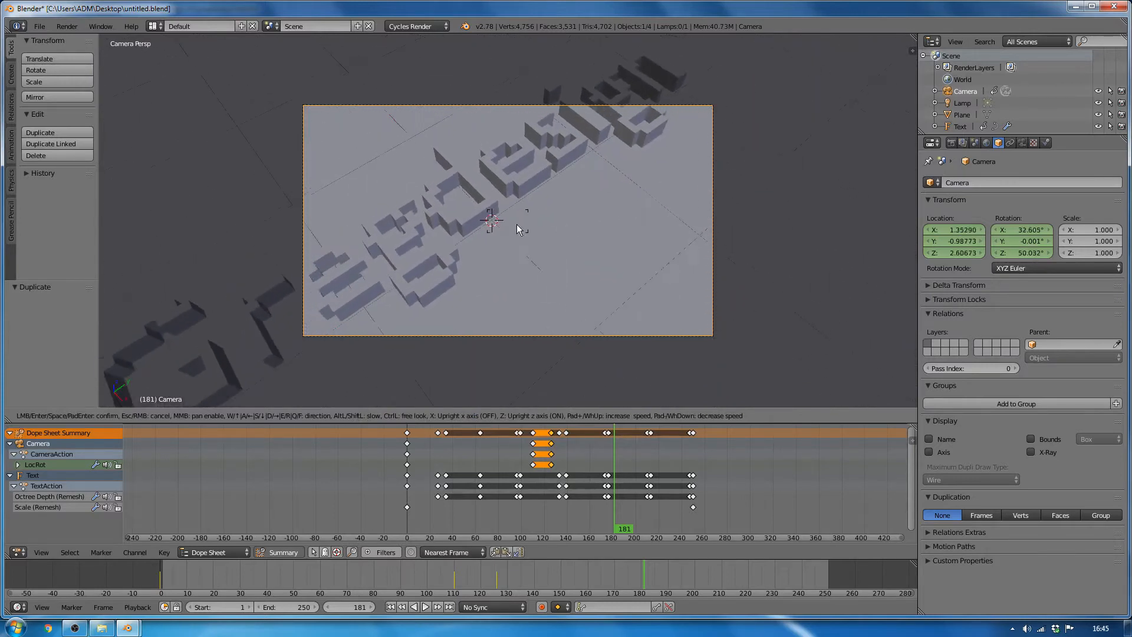
{"action": "scroll", "coordinate": [517, 224], "scroll_direction": "up", "scroll_amount": 1}
{"action": "scroll", "coordinate": [493, 235], "scroll_direction": "down", "scroll_amount": 2}
{"action": "middle_click_drag", "start_coordinate": [466, 237], "coordinate": [498, 228]}
{"action": "left_click", "coordinate": [498, 228]}
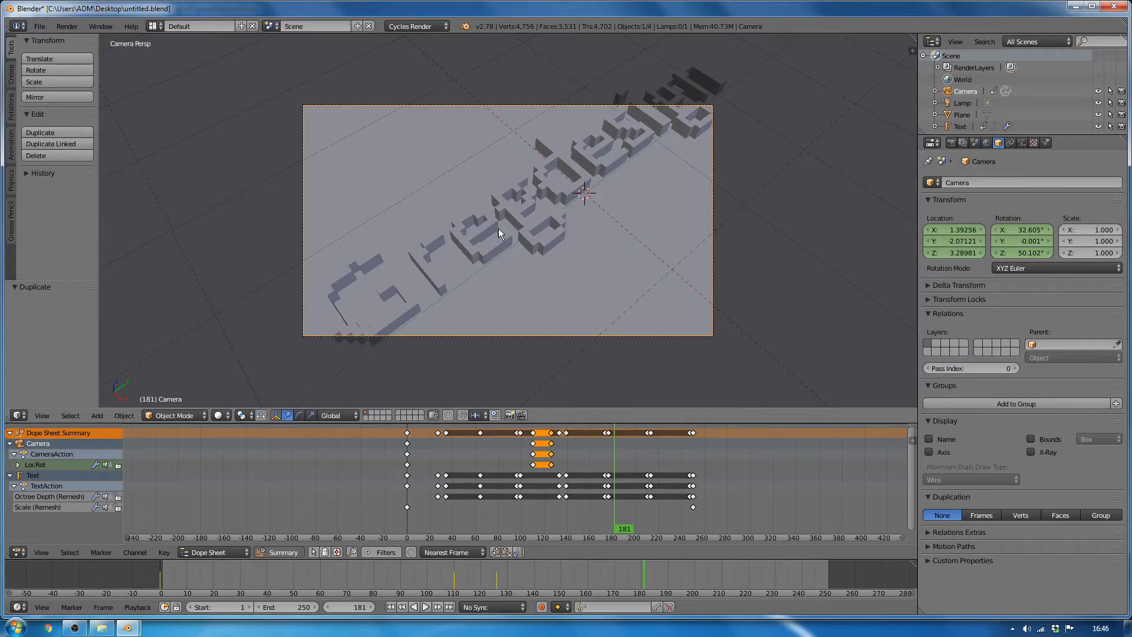
{"action": "key", "text": "i"}
{"action": "left_click", "coordinate": [498, 229]}
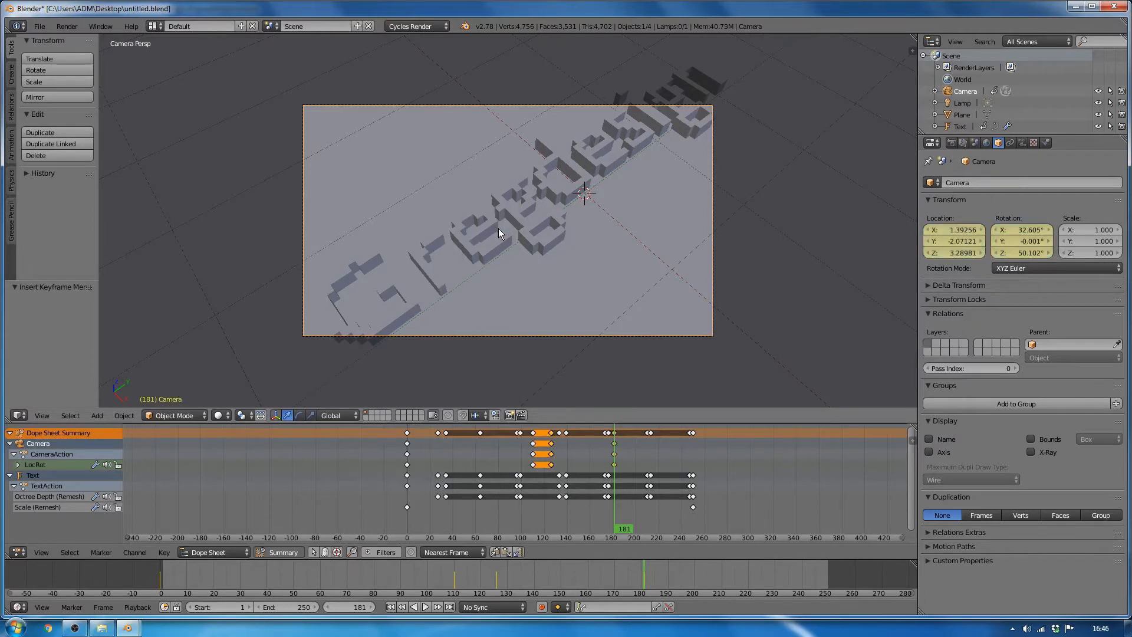
- Duplicate the camera keyframe at frame 181 to about frame 197
{"action": "mouse_move", "coordinate": [613, 473]}
{"action": "left_mouse_down"}
{"action": "mouse_move", "coordinate": [414, 472]}
{"action": "mouse_move", "coordinate": [625, 478]}
{"action": "left_mouse_up"}
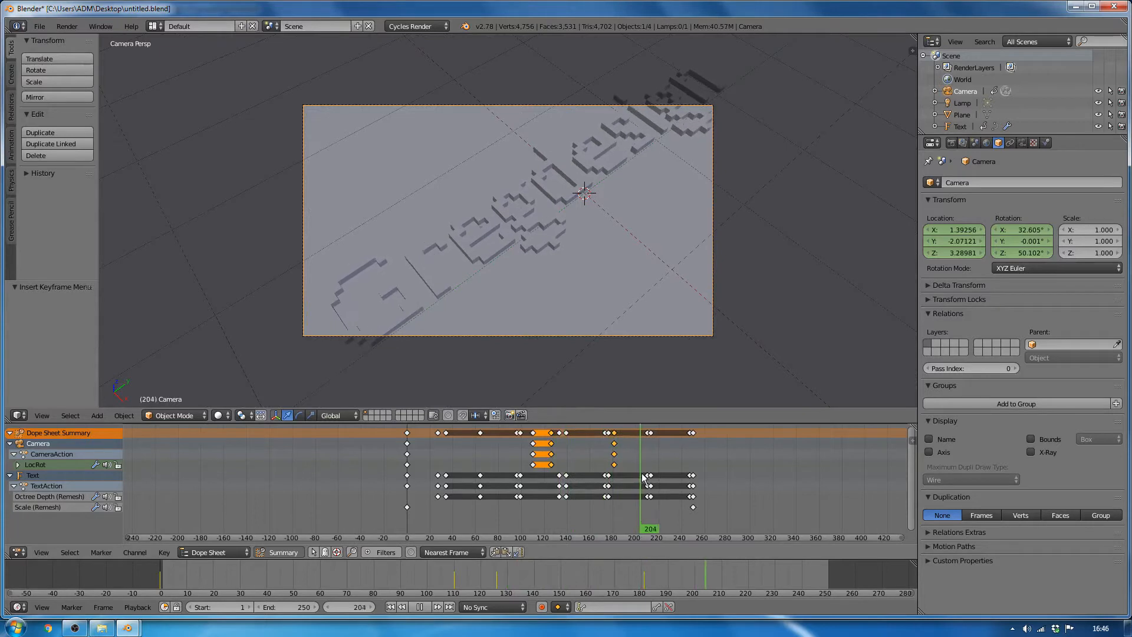
{"action": "key", "text": "alt+a"}
{"action": "right_click", "coordinate": [618, 450]}
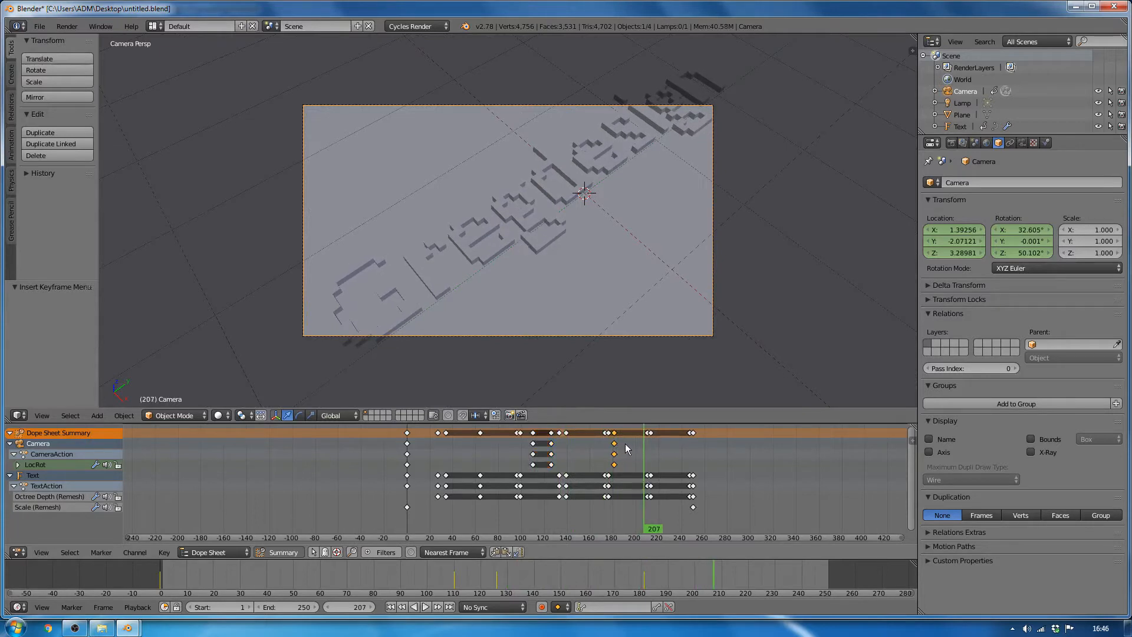
{"action": "key", "text": "shift+d"}
{"action": "left_click", "coordinate": [644, 451]}
{"action": "key", "text": "alt+a"}
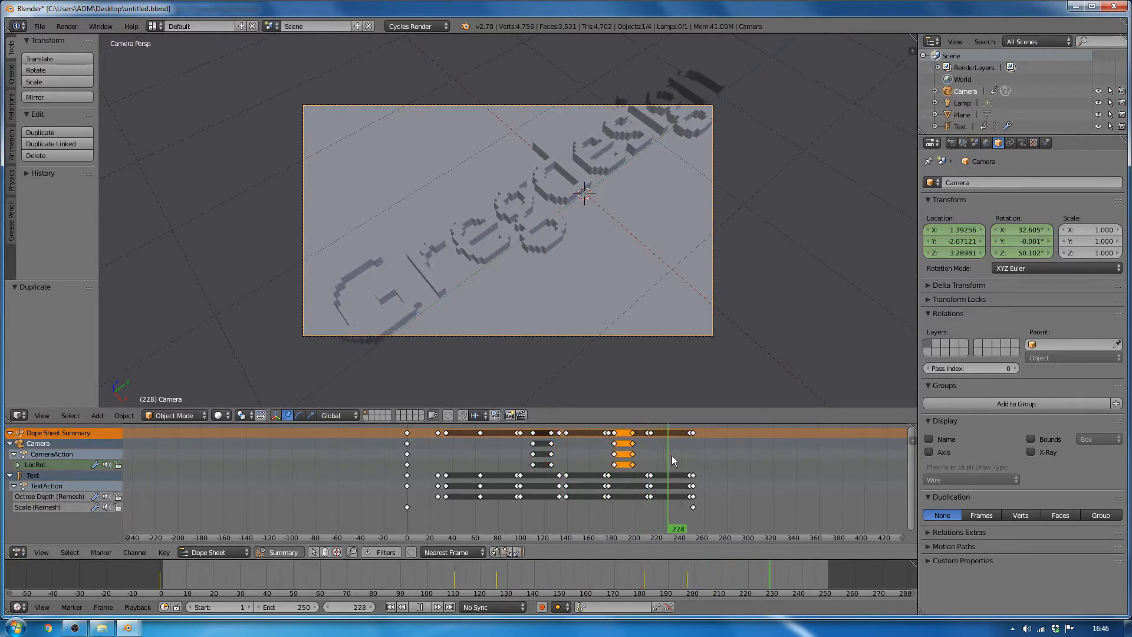
- At frame 239, fly the camera back above the text to about X 2.20, Y -0.51, Z 7.29
{"action": "key", "text": "alt+a"}
{"action": "key", "text": "shift+f"}
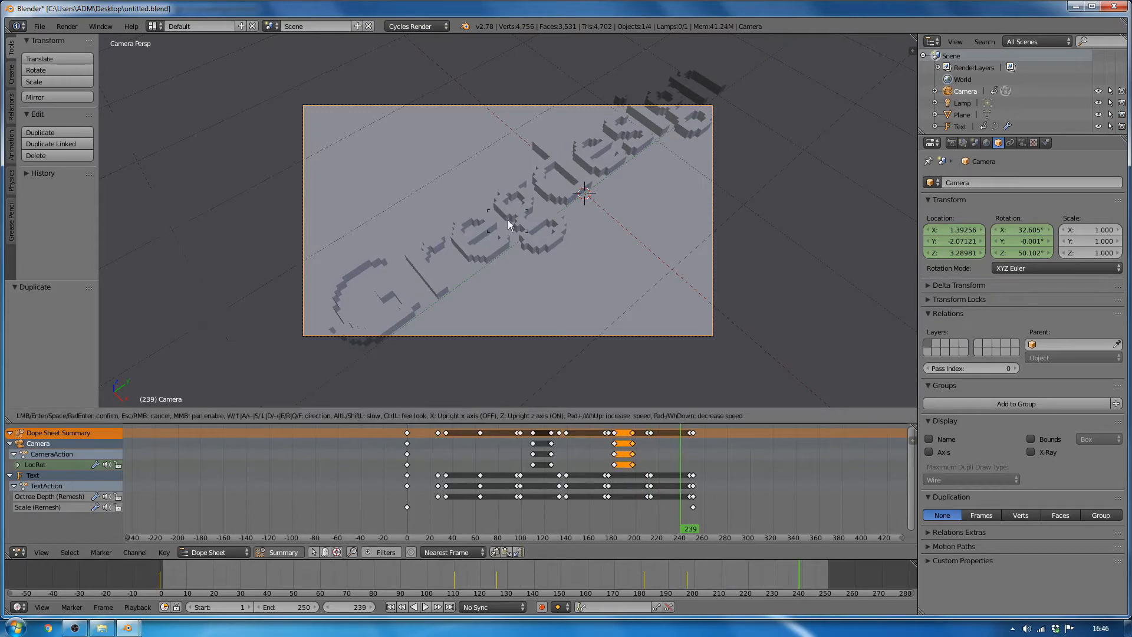
{"action": "scroll", "coordinate": [510, 221], "scroll_direction": "down", "scroll_amount": 3}
{"action": "mouse_move", "coordinate": [513, 223]}
{"action": "middle_mouse_down"}
{"action": "mouse_move", "coordinate": [543, 213]}
{"action": "mouse_move", "coordinate": [533, 192]}
{"action": "mouse_move", "coordinate": [451, 251]}
{"action": "mouse_move", "coordinate": [546, 220]}
{"action": "mouse_move", "coordinate": [551, 199]}
{"action": "mouse_move", "coordinate": [510, 222]}
{"action": "middle_mouse_up"}
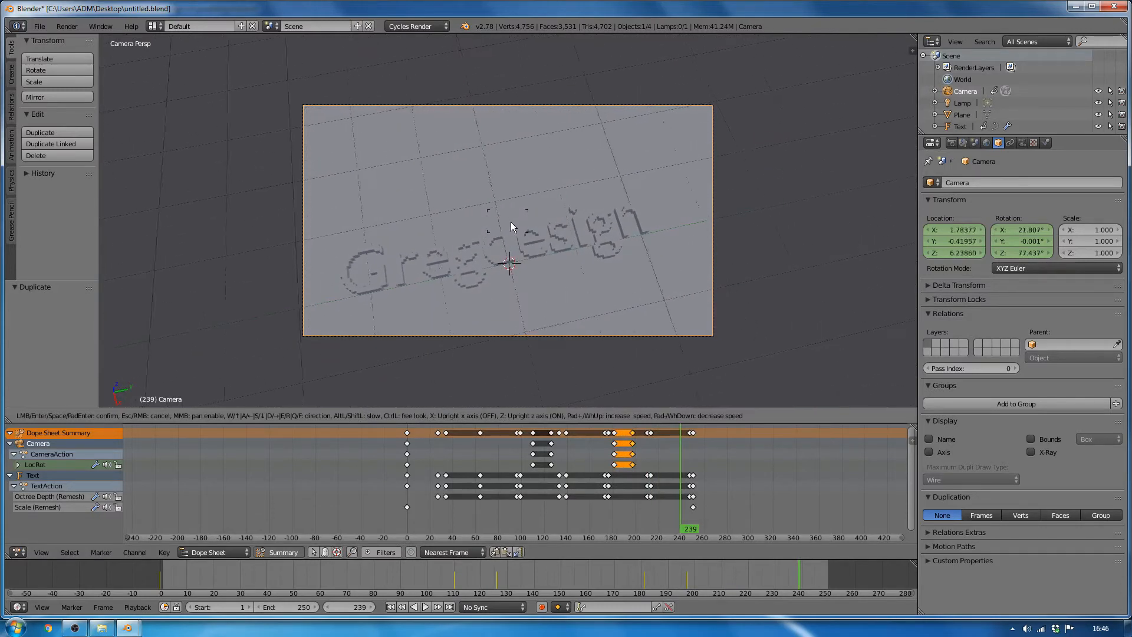
{"action": "scroll", "coordinate": [512, 222], "scroll_direction": "down", "scroll_amount": 2}
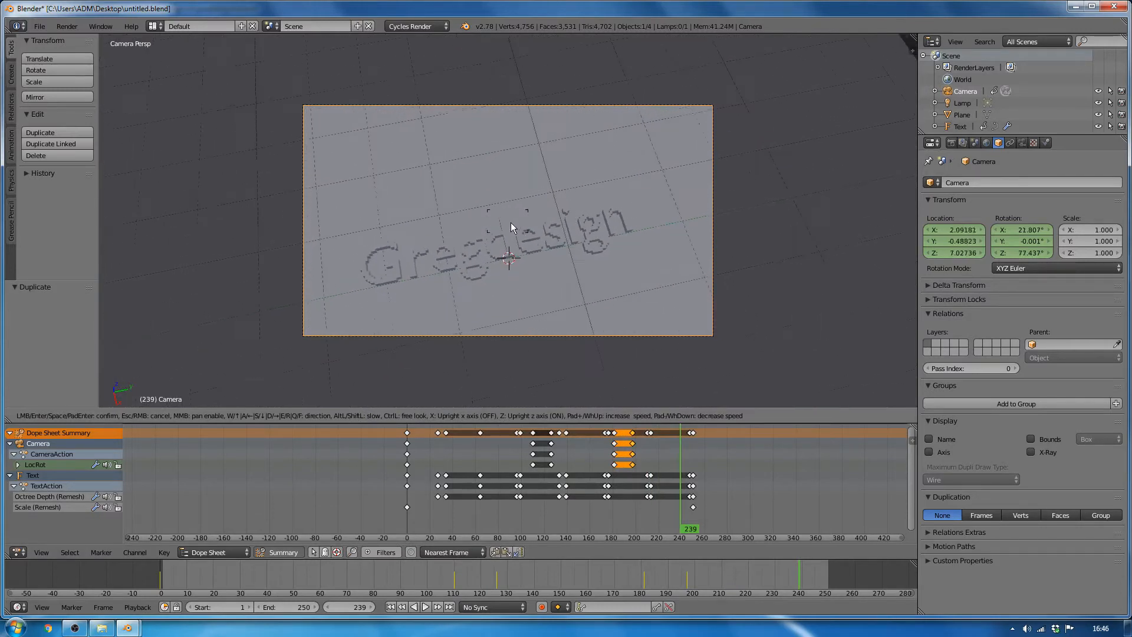
{"action": "scroll", "coordinate": [511, 221], "scroll_direction": "up", "scroll_amount": 1}
{"action": "left_click", "coordinate": [506, 247]}
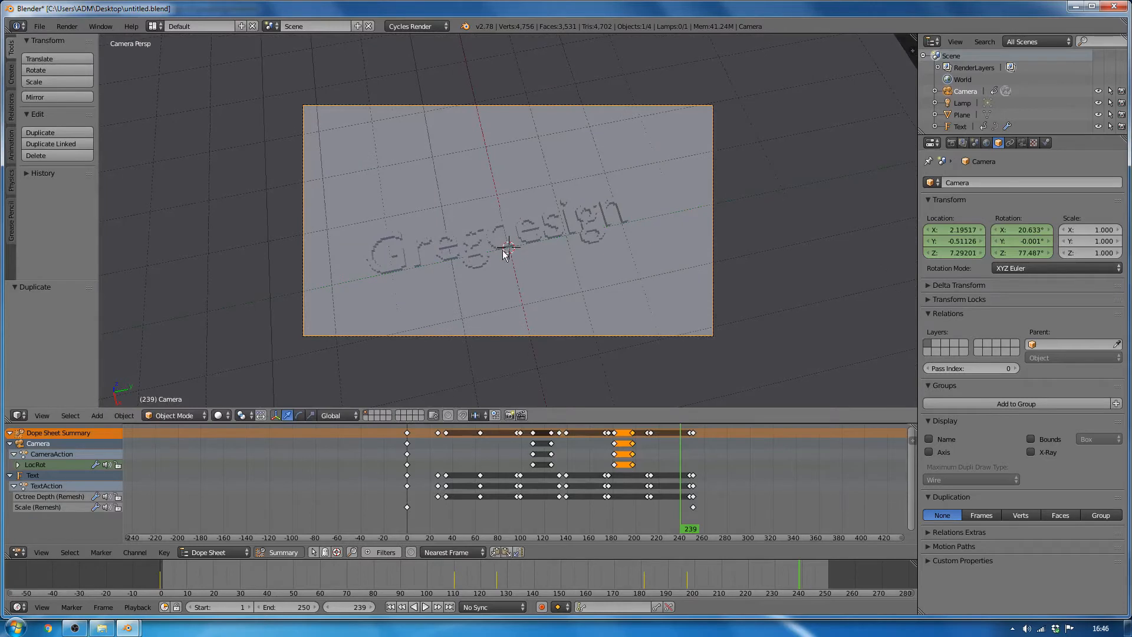
- Fly the camera closer to the text, to about X 1.39, Y -0.33, Z 5.10, and insert a LocRot keyframe at frame 239
{"action": "key", "text": "shift+f"}
{"action": "scroll", "coordinate": [493, 229], "scroll_direction": "up", "scroll_amount": 2}
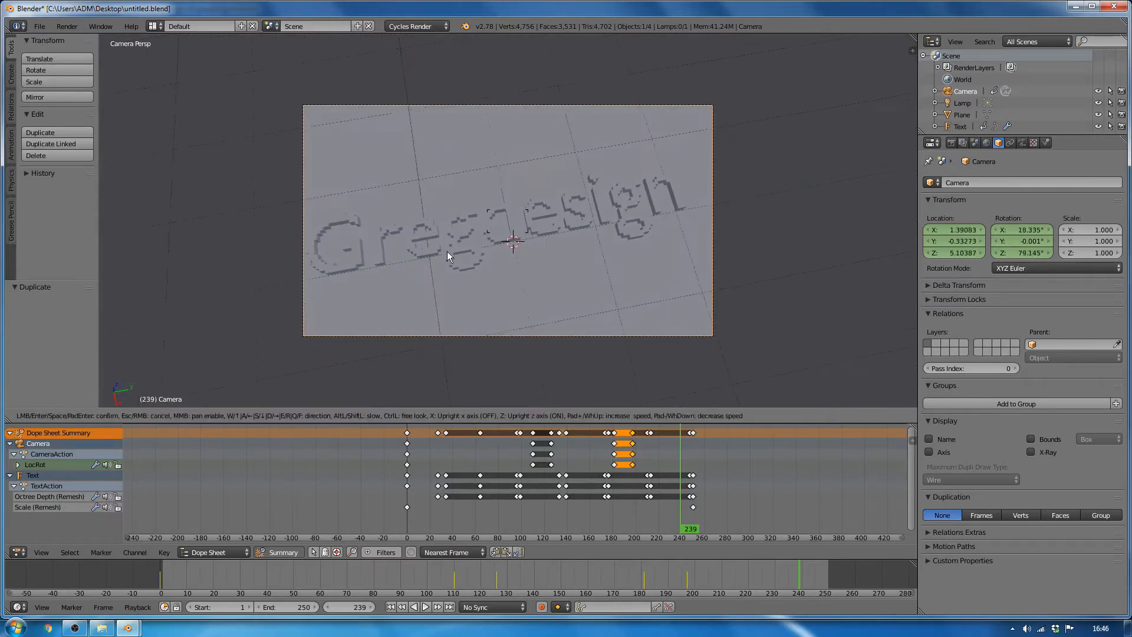
{"action": "left_click", "coordinate": [519, 244]}
{"action": "key", "text": "i"}
{"action": "left_click", "coordinate": [519, 244]}
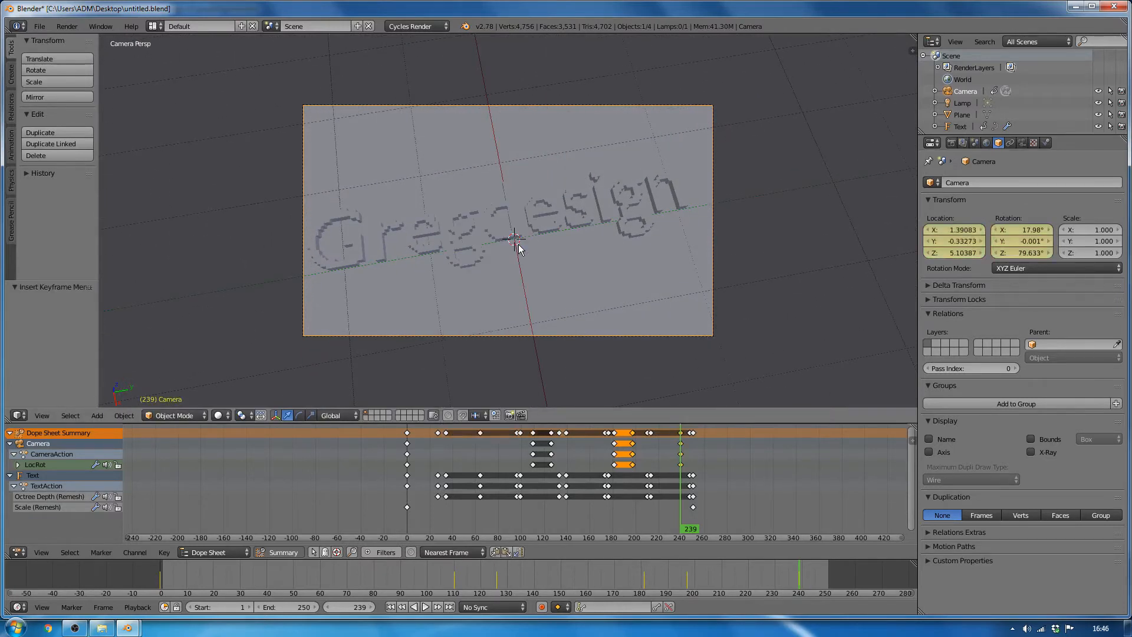
- Duplicate the camera keyframe at frame 239 to about frame 254
{"action": "left_click_drag", "start_coordinate": [678, 466], "coordinate": [711, 440]}
{"action": "key", "text": "a"}
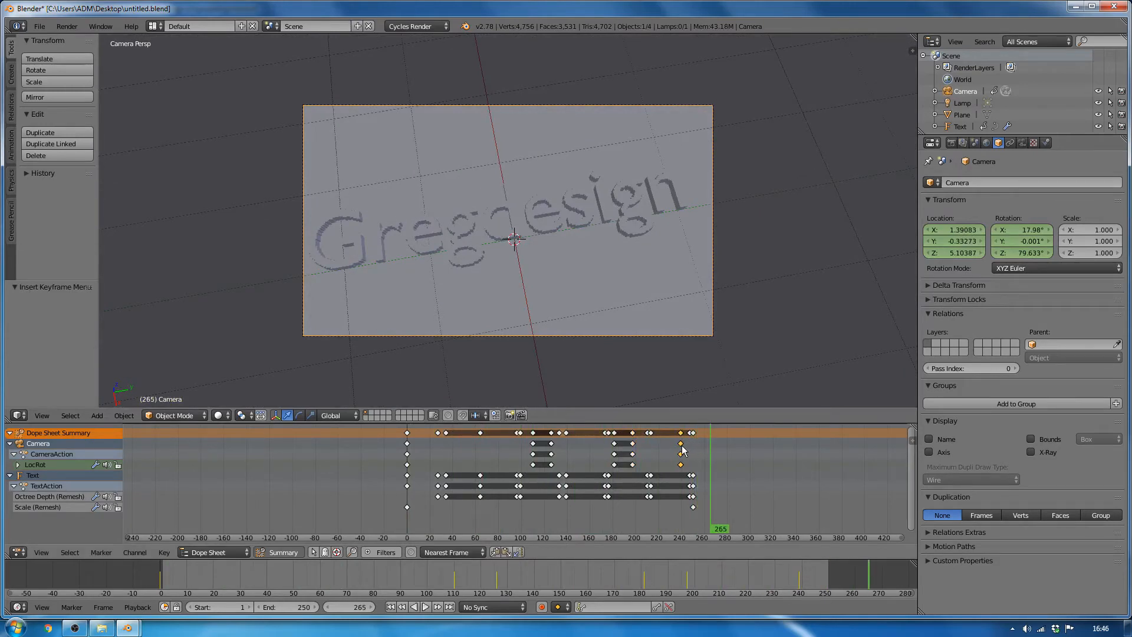
{"action": "key", "text": "shift+d"}
{"action": "left_click", "coordinate": [699, 445]}
{"action": "key", "text": "alt+a"}
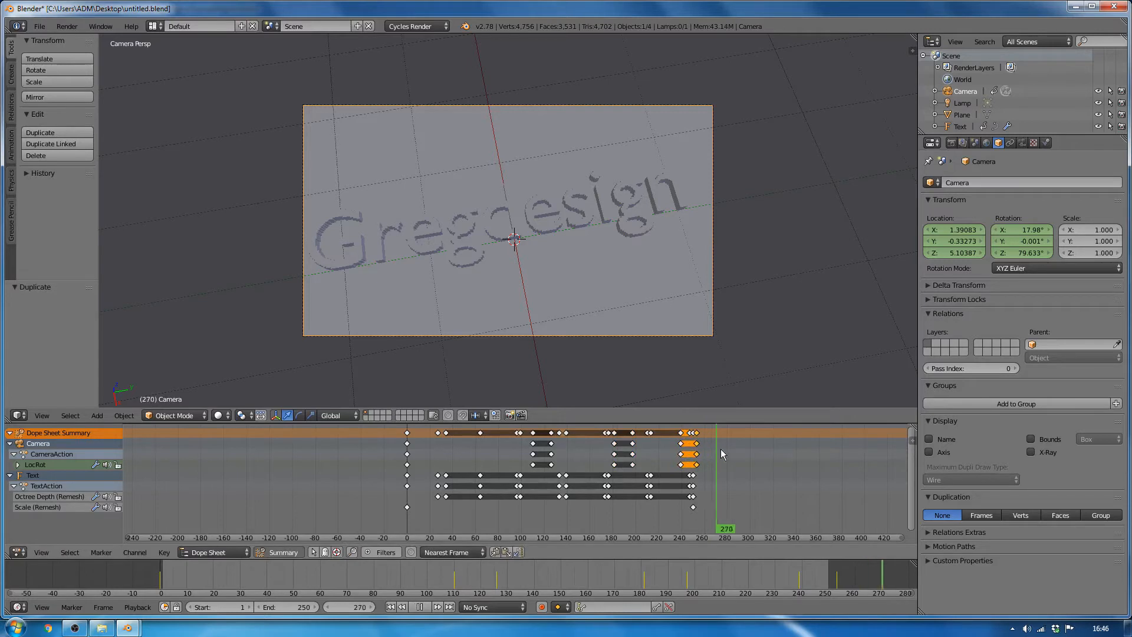
- At frame 294, fly the camera to an overhead view of the text at about X -0.16, Y -0.15, Z 7.50
{"action": "key", "text": "alt+a"}
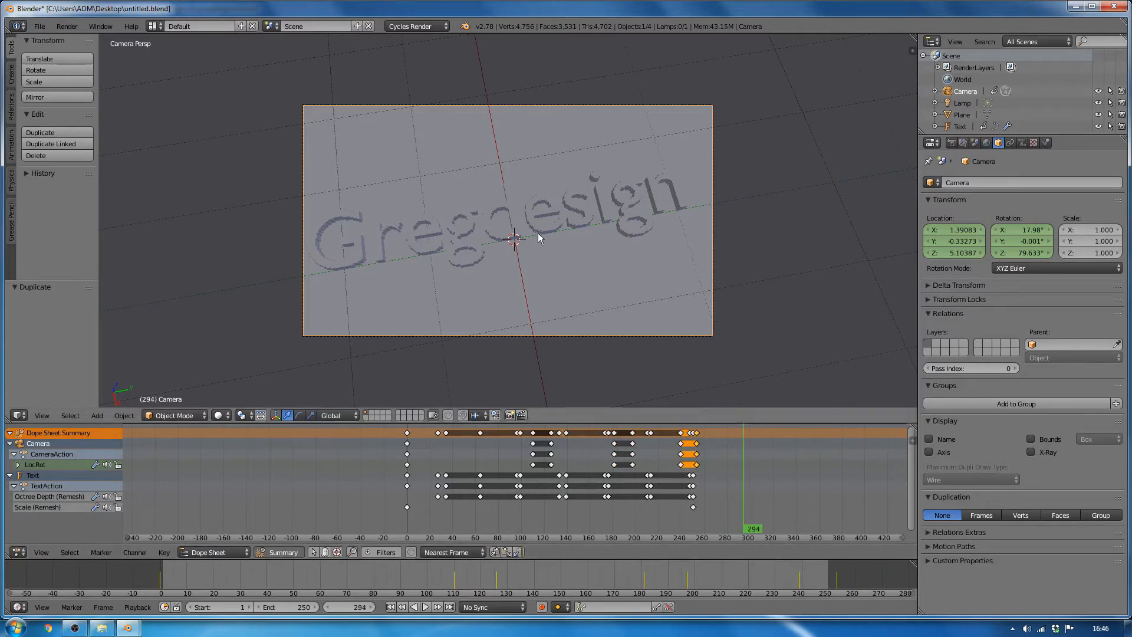
{"action": "key", "text": "shift+f"}
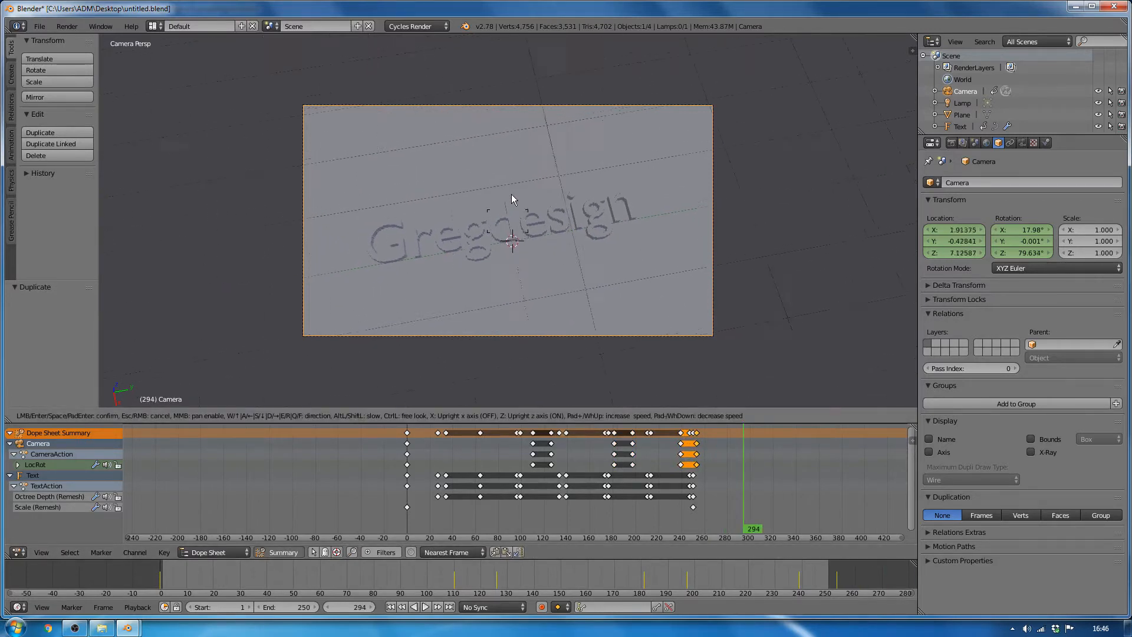
{"action": "middle_click_drag", "start_coordinate": [511, 194], "coordinate": [506, 223]}
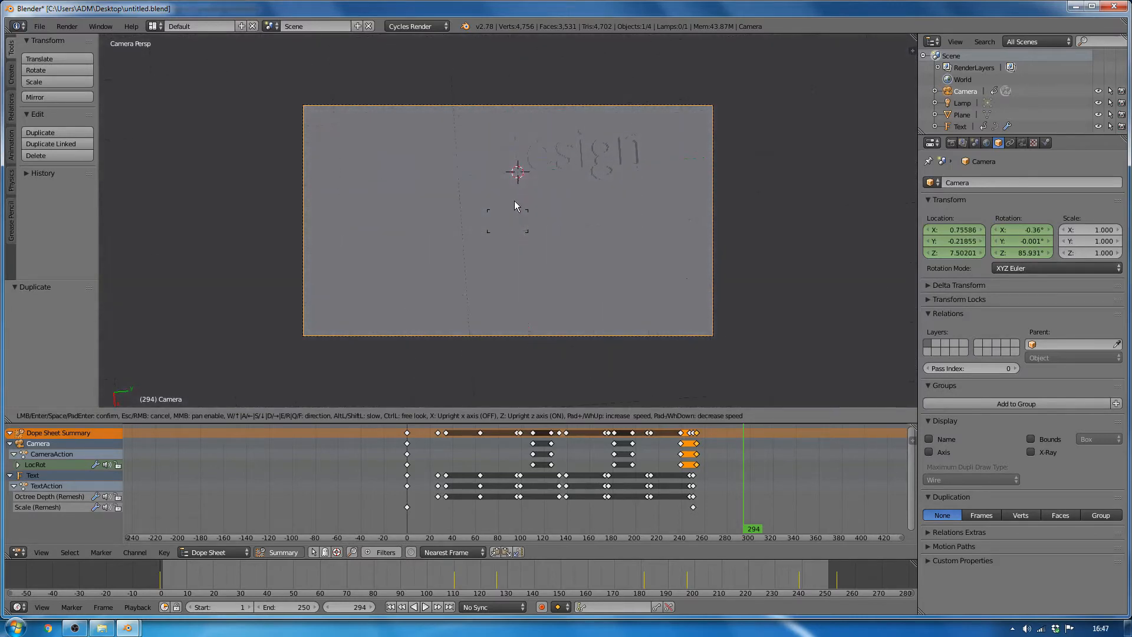
{"action": "middle_click_drag", "start_coordinate": [514, 205], "coordinate": [509, 245]}
{"action": "left_click", "coordinate": [509, 245]}
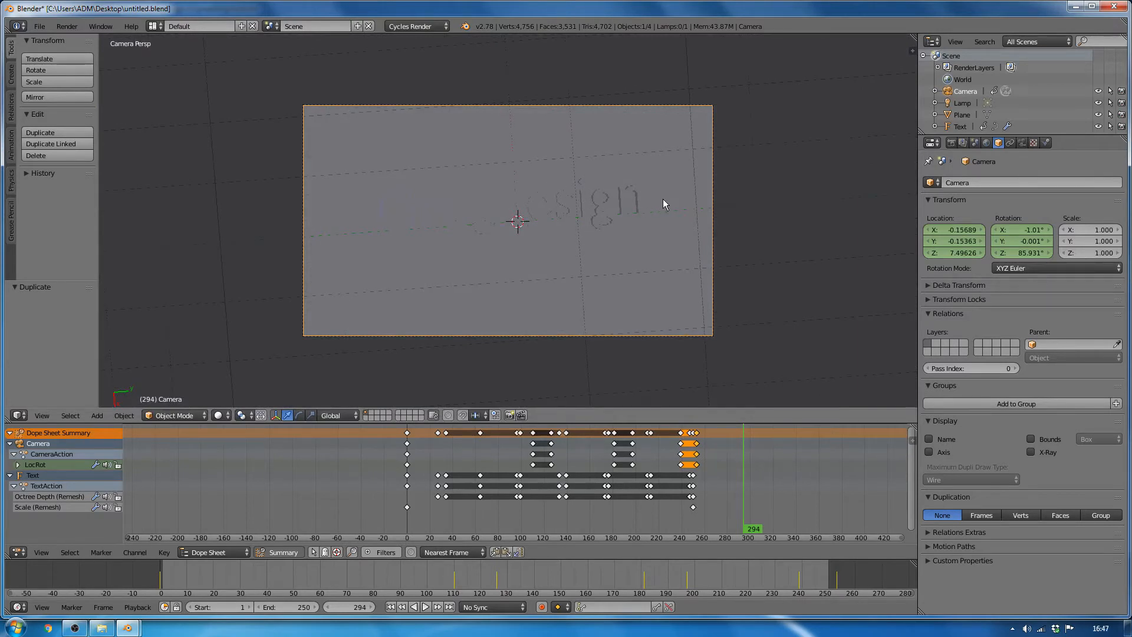
- Set the camera's rotation to X 0°, Y 0° and Z 90° so it looks straight down
{"action": "key", "text": "n"}
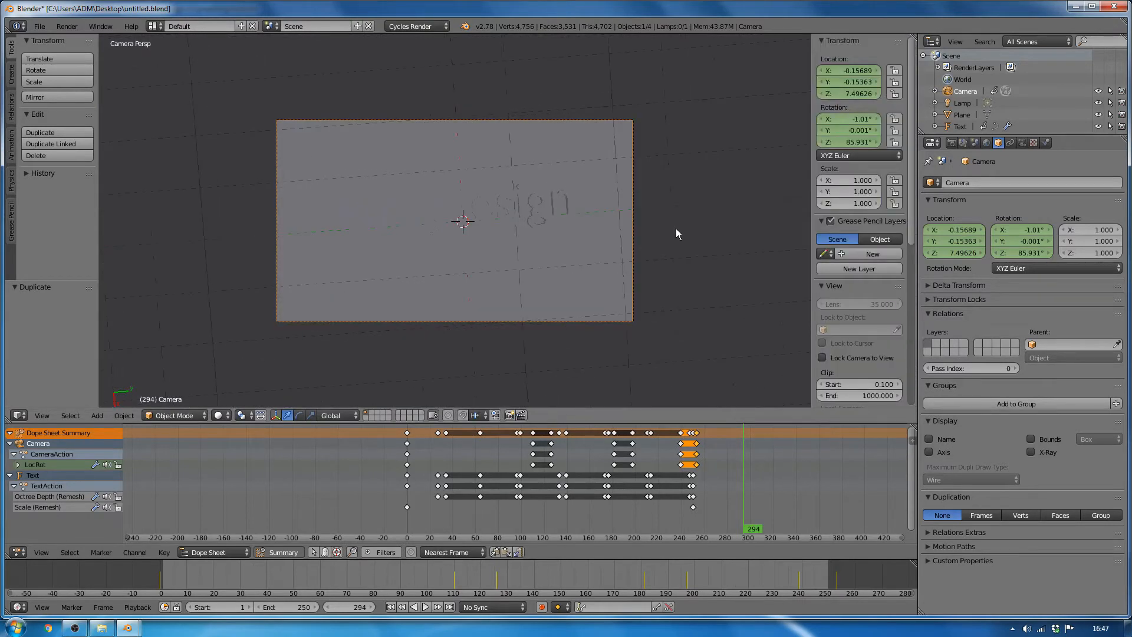
{"action": "right_click", "coordinate": [555, 199]}
{"action": "right_click", "coordinate": [565, 123]}
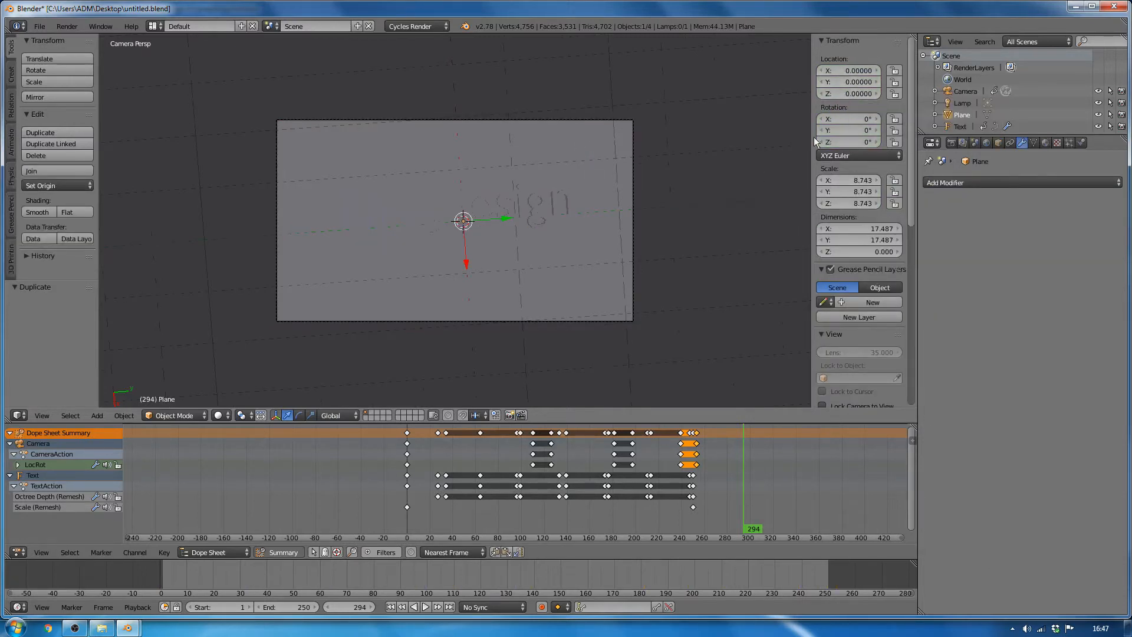
{"action": "right_click", "coordinate": [614, 124]}
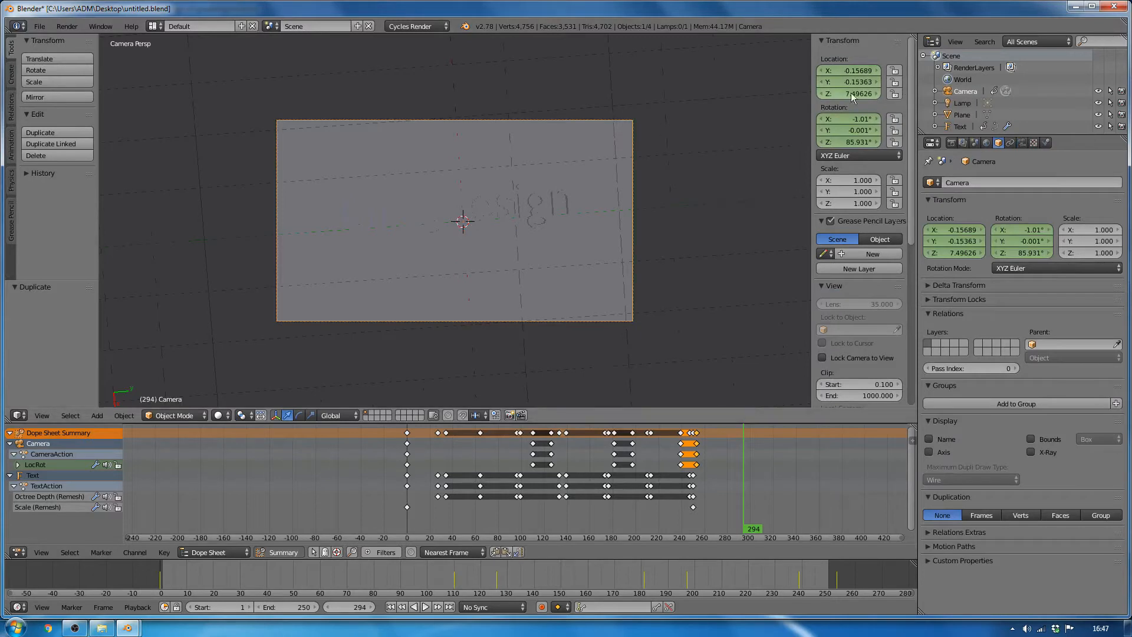
{"action": "left_click", "coordinate": [851, 119]}
{"action": "type", "text": "0"}
{"action": "key", "text": "Return"}
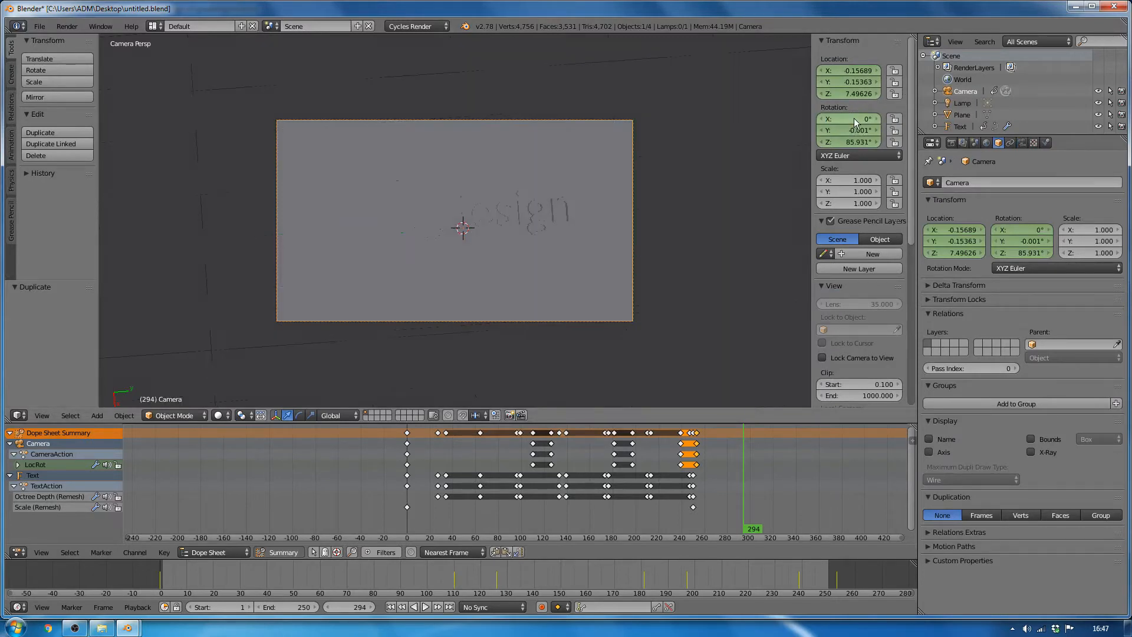
{"action": "left_click", "coordinate": [857, 129]}
{"action": "type", "text": "0"}
{"action": "key", "text": "Return"}
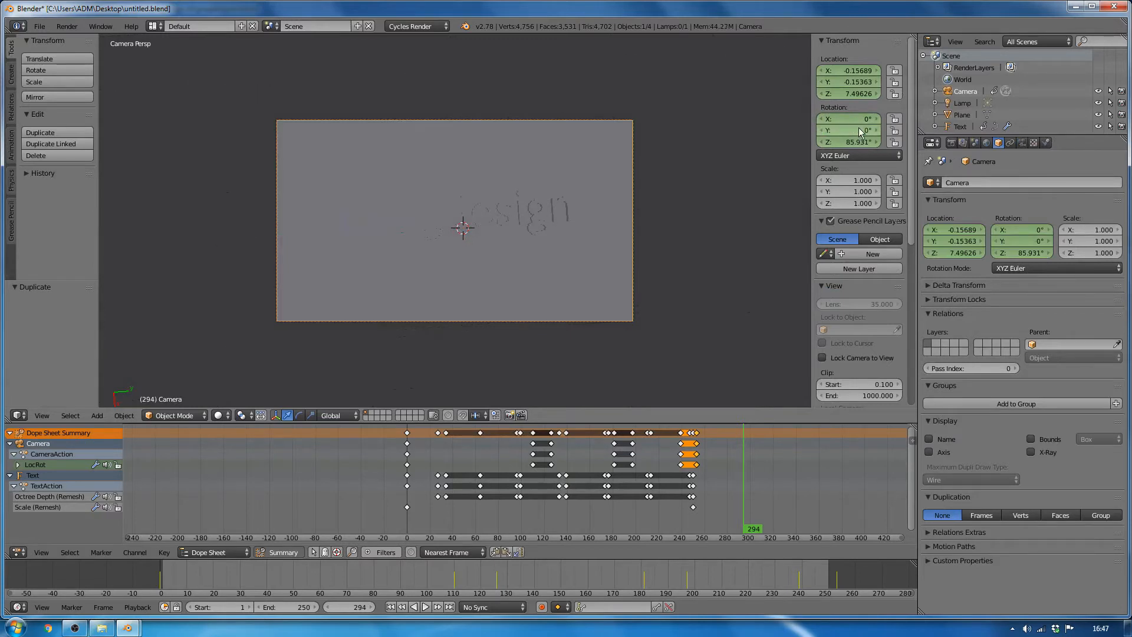
{"action": "left_click", "coordinate": [857, 141]}
{"action": "type", "text": "90"}
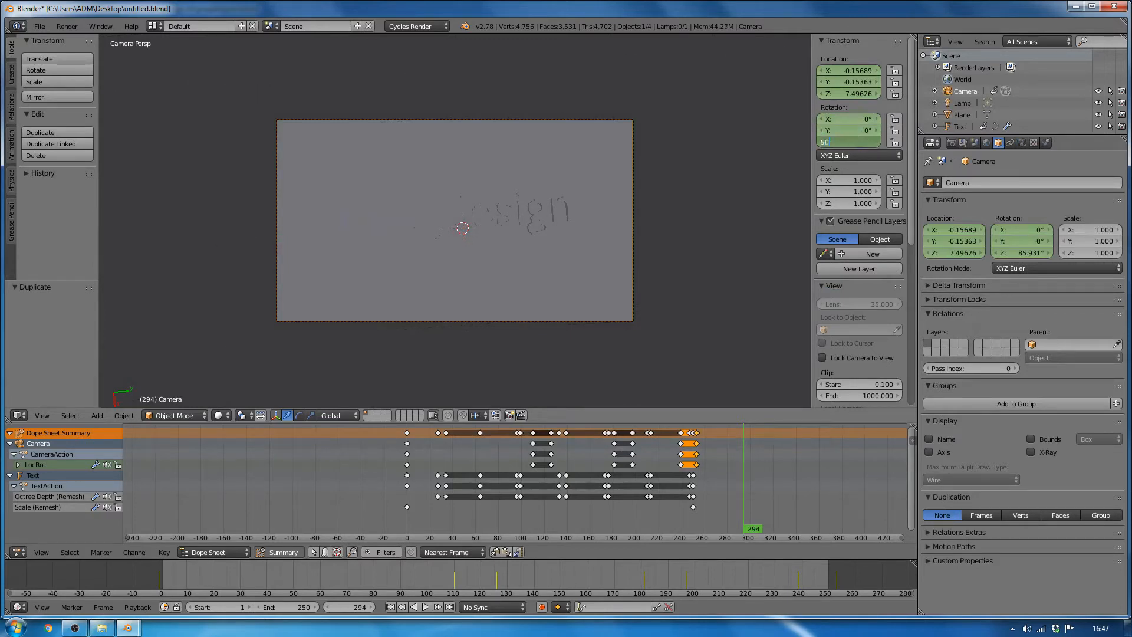
{"action": "key", "text": "Return"}
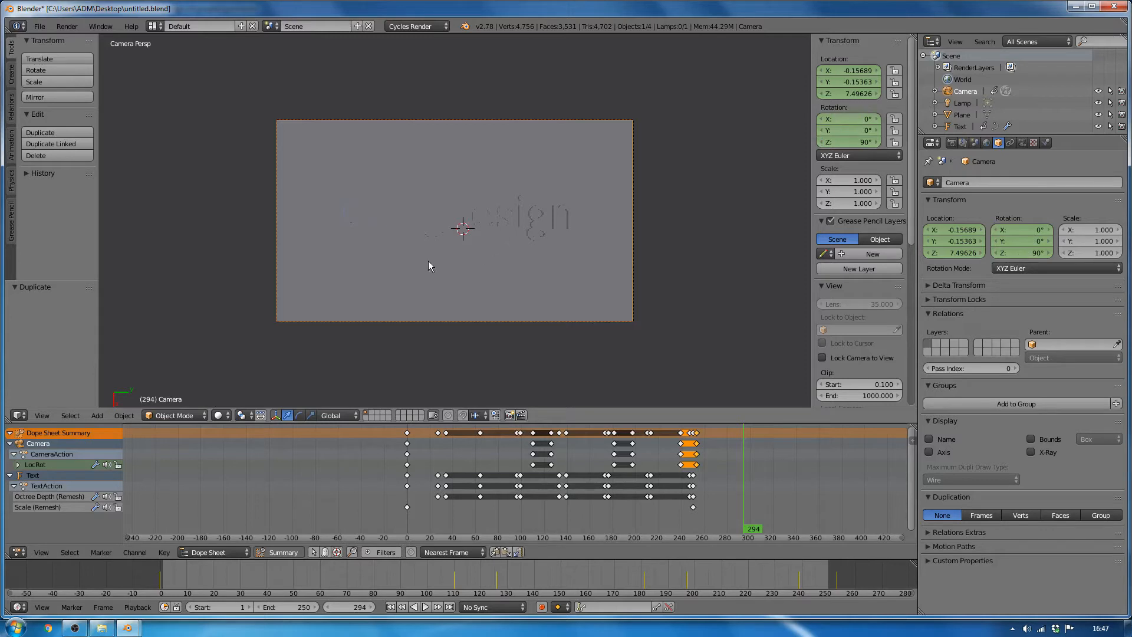
- Move the camera to about X -0.27, Y -0.01 and insert a LocRot keyframe at frame 294
{"action": "key", "text": "g"}
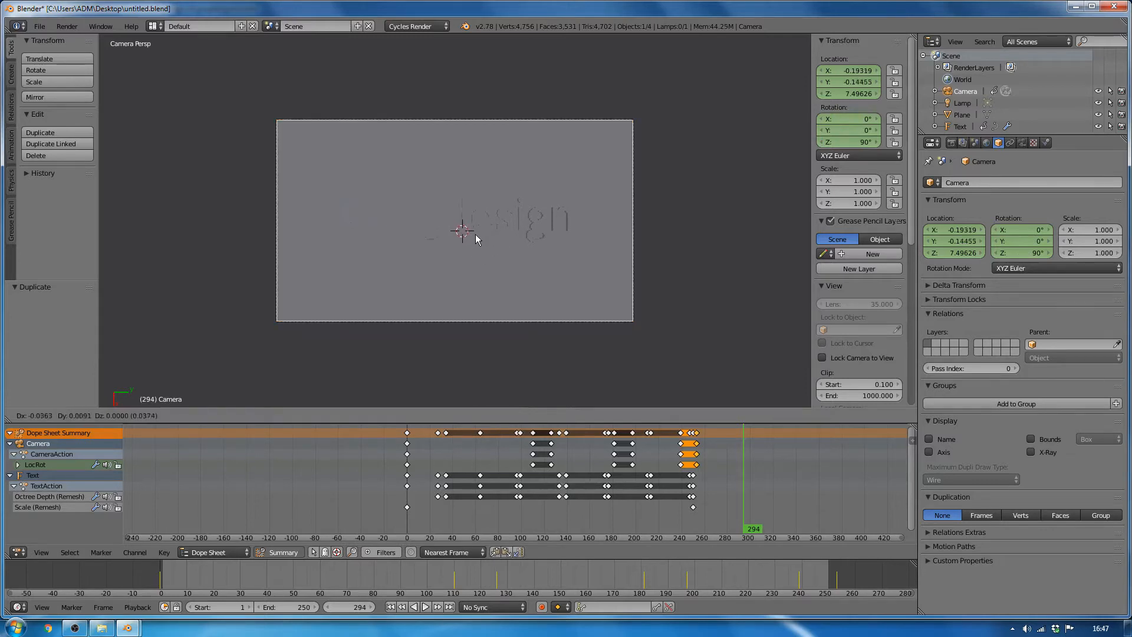
{"action": "left_click", "coordinate": [497, 234]}
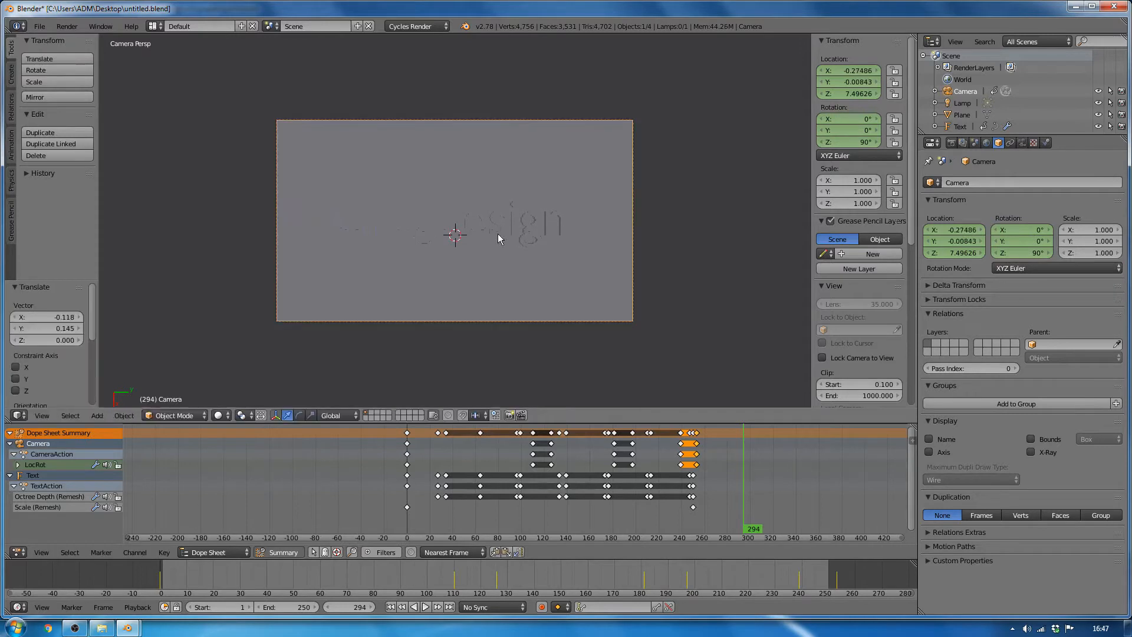
{"action": "key", "text": "i"}
{"action": "left_click", "coordinate": [519, 261]}
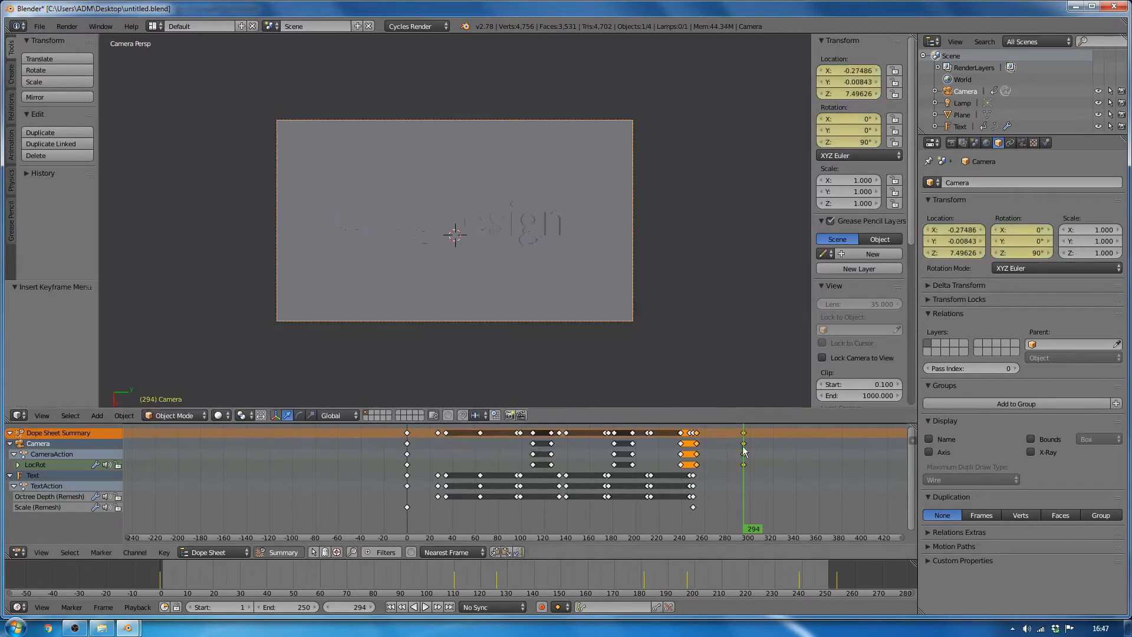
- Duplicate the camera keyframe at frame 294 to about frame 320 and play the animation from frame 0
{"action": "right_click", "coordinate": [745, 441]}
{"action": "key", "text": "shift+d"}
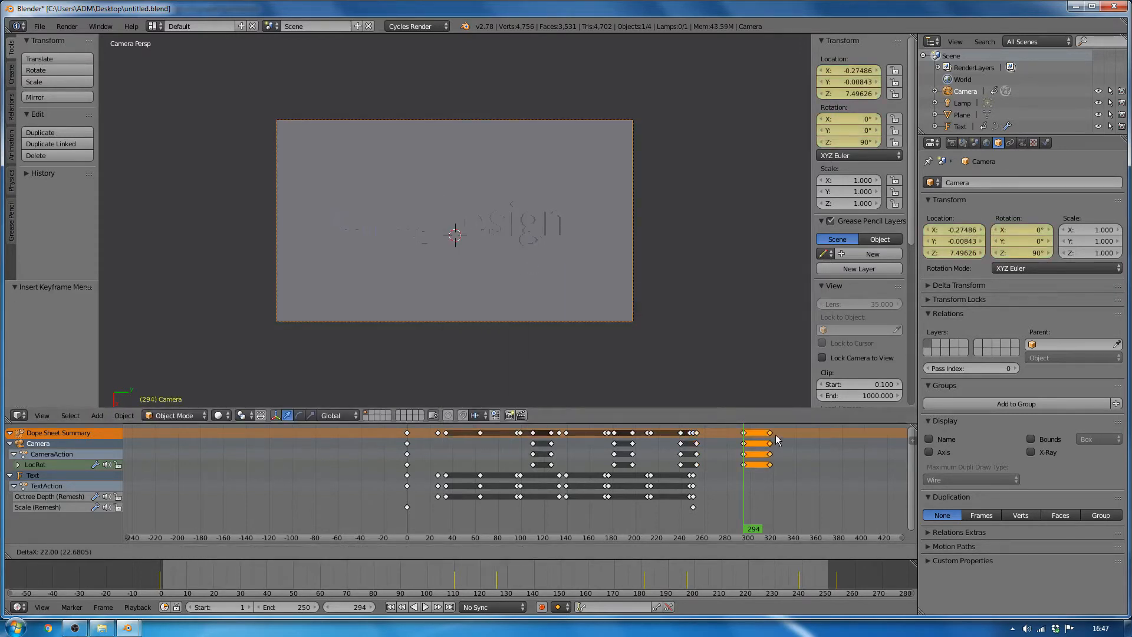
{"action": "left_click", "coordinate": [774, 439]}
{"action": "left_click_drag", "start_coordinate": [743, 481], "coordinate": [400, 481]}
{"action": "key", "text": "alt+a"}
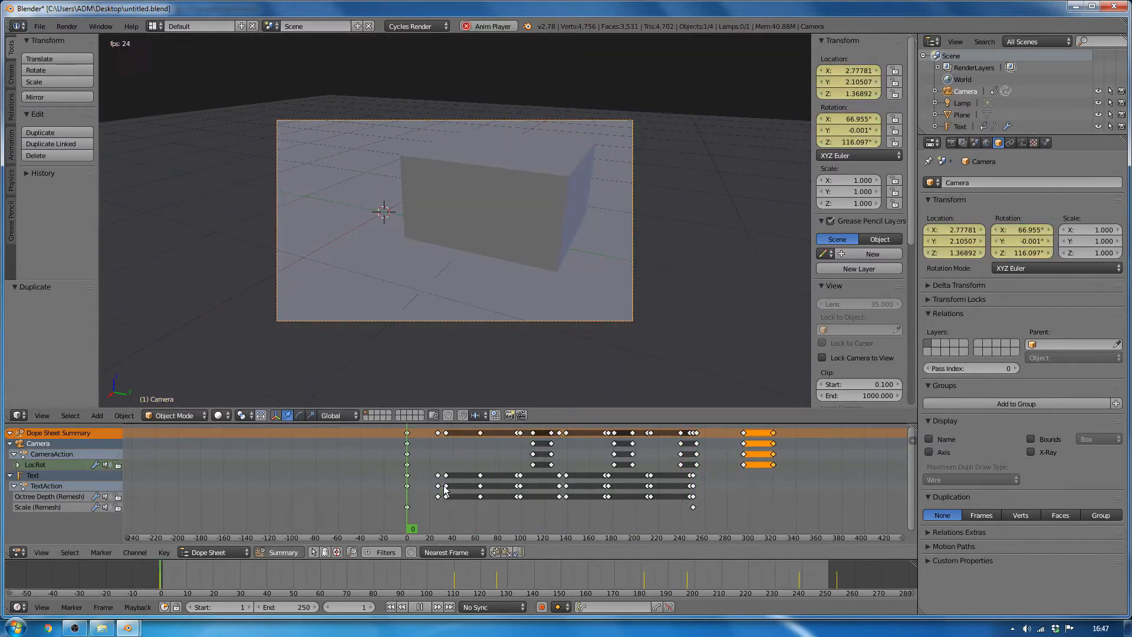
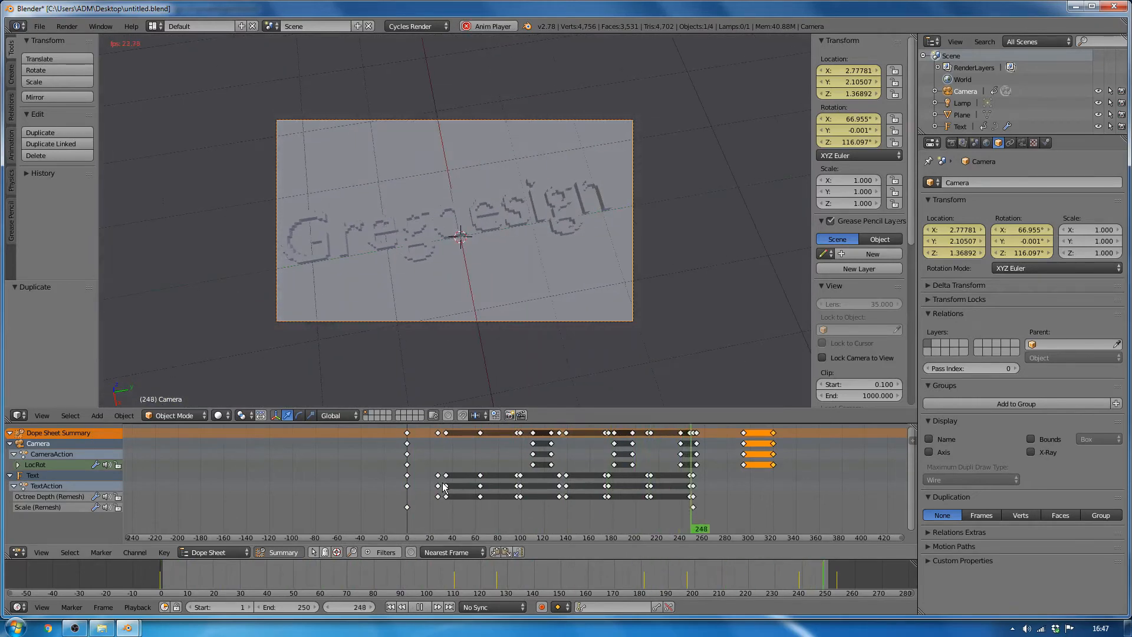
- Stop playback and move the last Remesh scale keyframe to about frame 321, in line with the final camera keyframe
{"action": "key", "text": "Escape"}
{"action": "left_click_drag", "start_coordinate": [690, 524], "coordinate": [671, 525]}
{"action": "left_click", "coordinate": [694, 508]}
{"action": "key", "text": "g"}
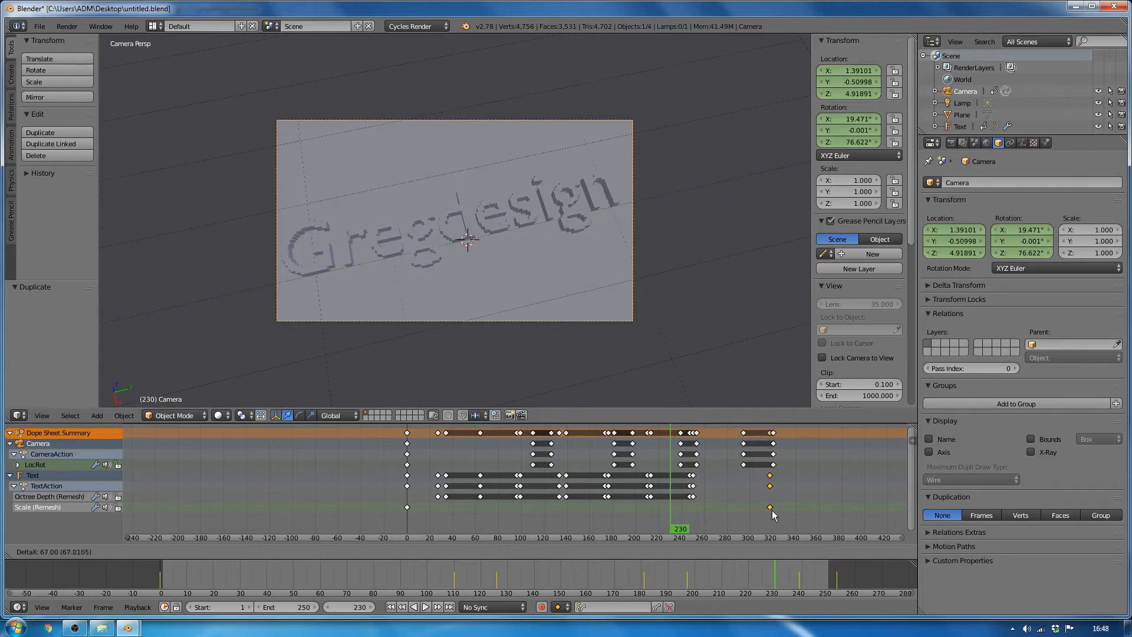
{"action": "left_click", "coordinate": [775, 515]}
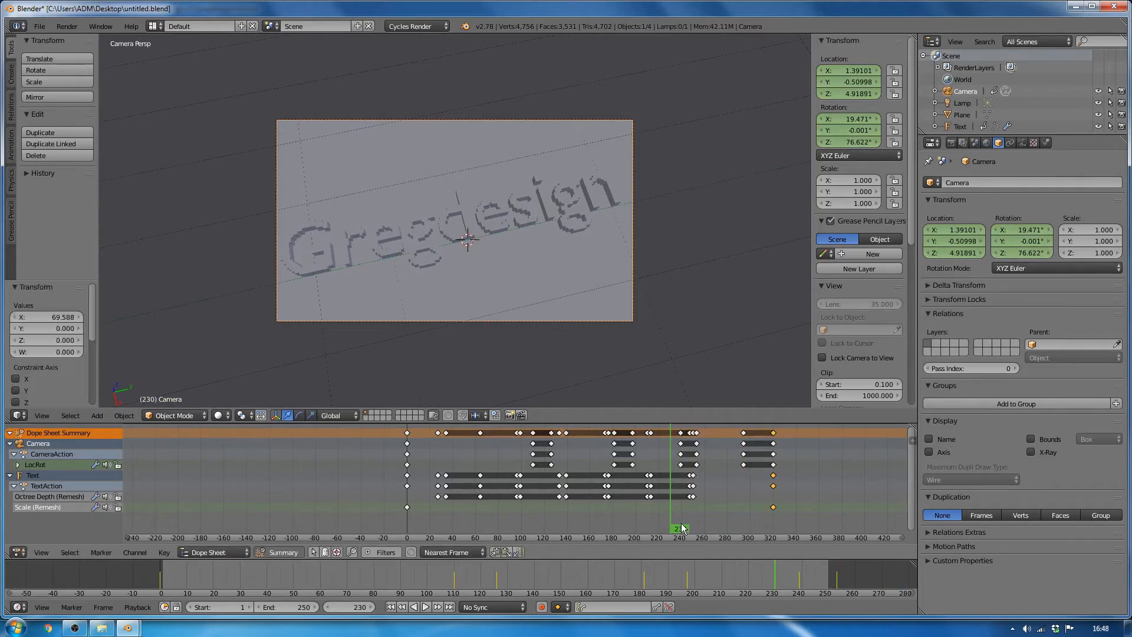
- Move the final pair of camera keyframes and the last Remesh scale keyframe earlier together, so they end at about frame 300
{"action": "left_click_drag", "start_coordinate": [681, 524], "coordinate": [699, 520]}
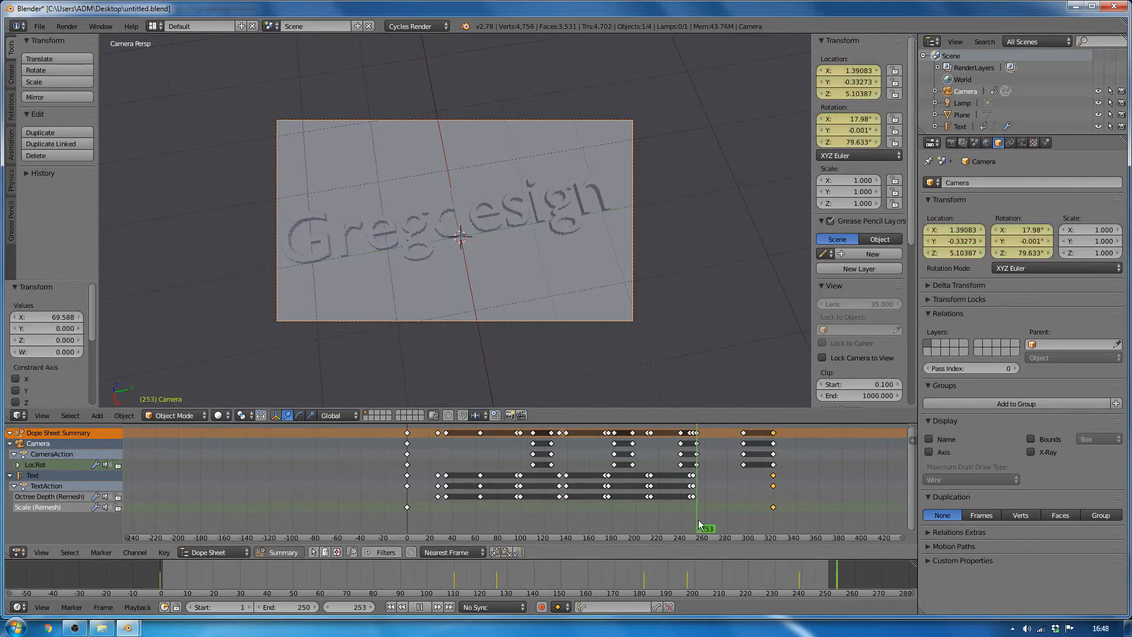
{"action": "right_click", "coordinate": [742, 432]}
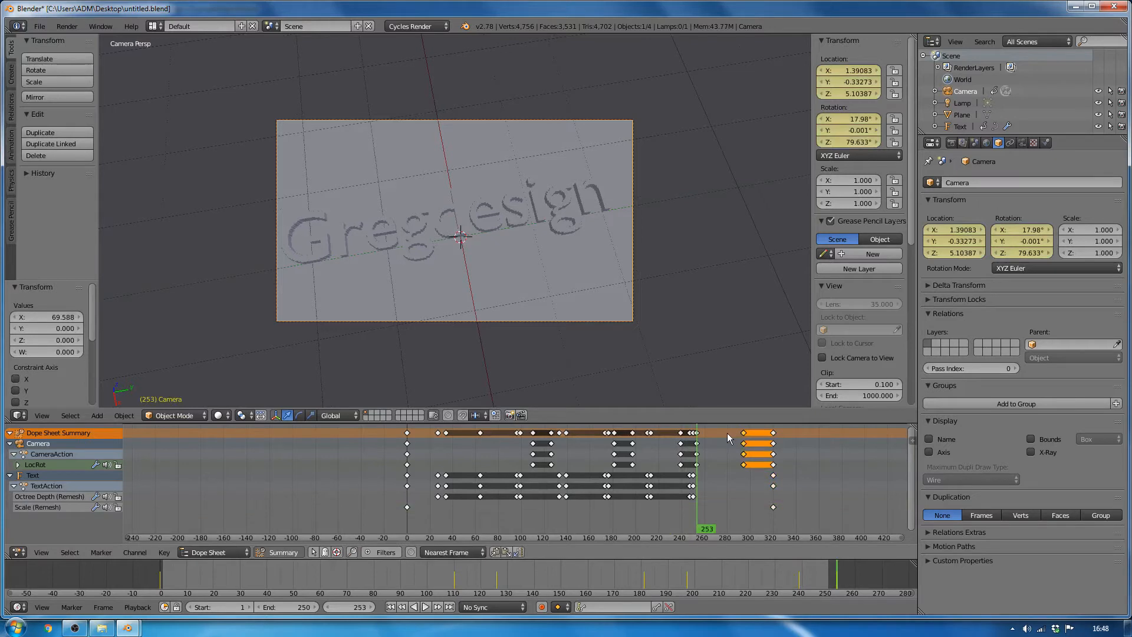
{"action": "key", "text": "b"}
{"action": "left_click_drag", "start_coordinate": [727, 432], "coordinate": [793, 515]}
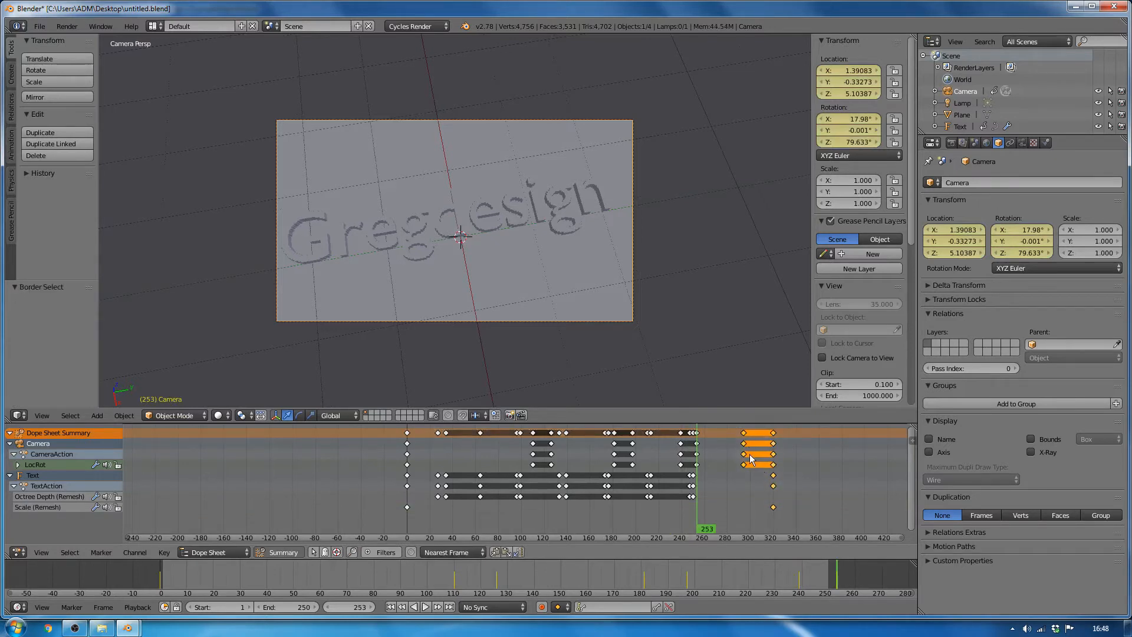
{"action": "key", "text": "g"}
{"action": "left_click", "coordinate": [728, 479]}
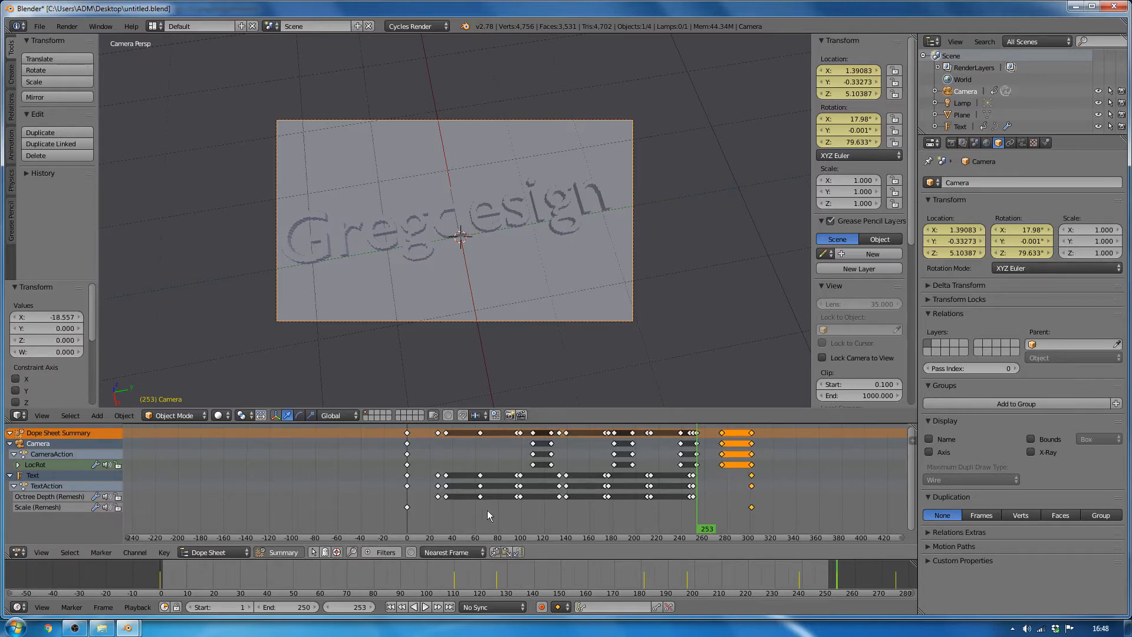
{"action": "key", "text": "Left"}
{"action": "key", "text": "Left"}
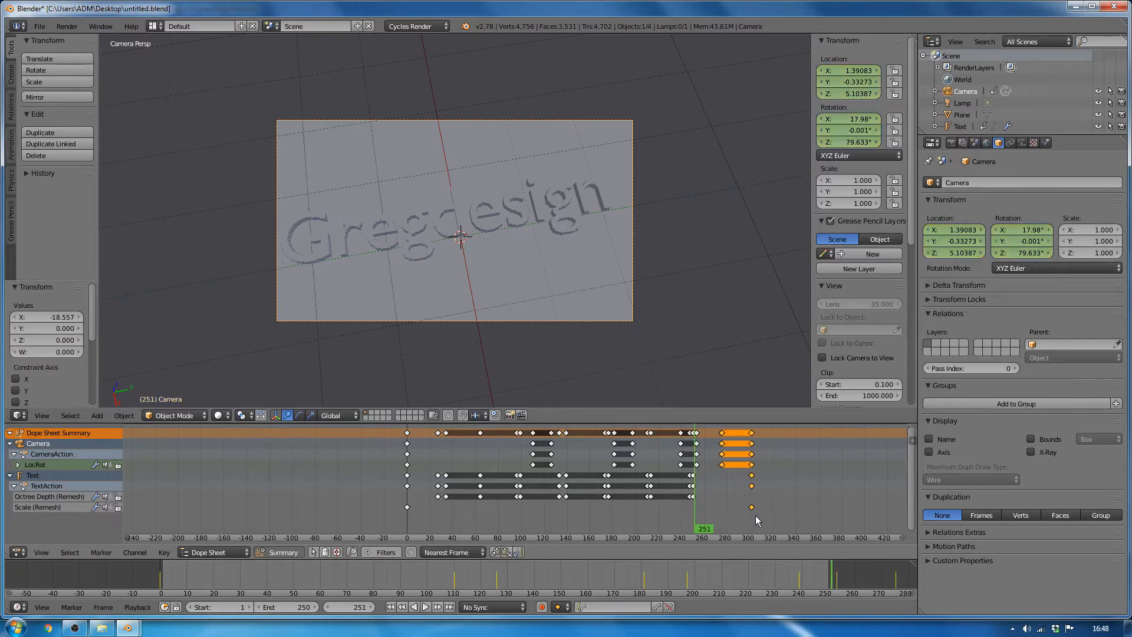
{"action": "key", "text": "g"}
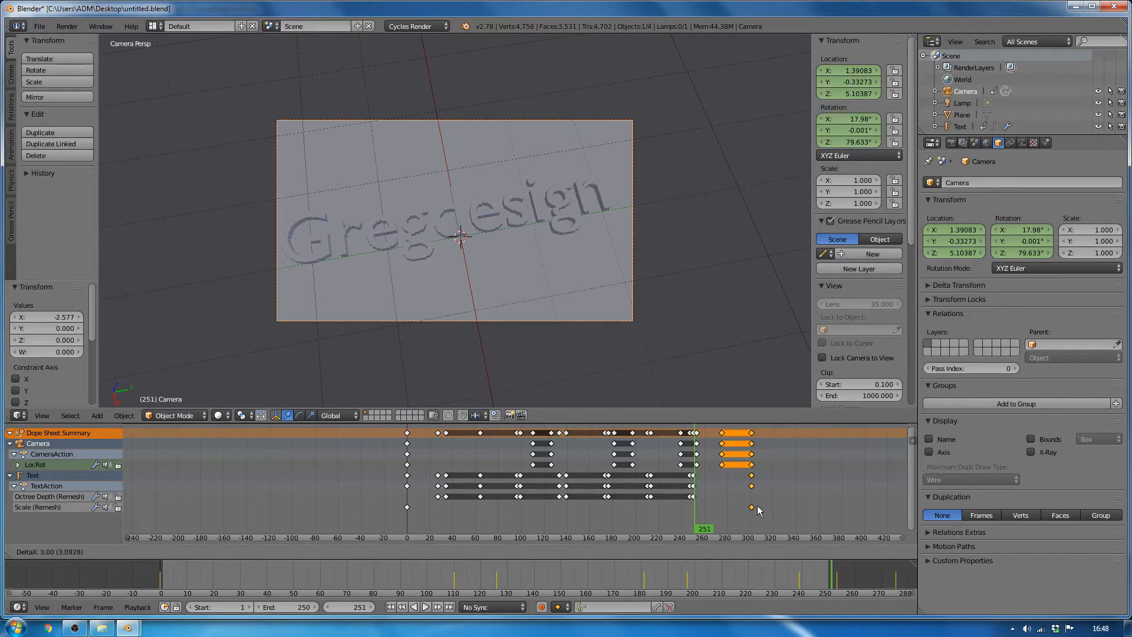
{"action": "left_click", "coordinate": [757, 532]}
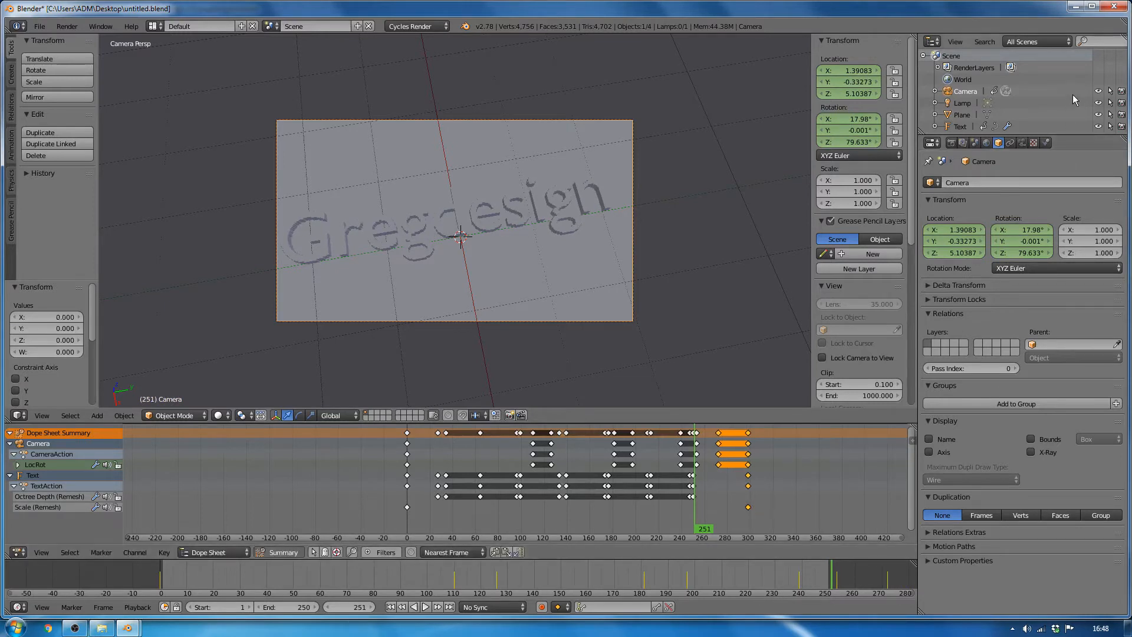
- Set the render device to GPU Compute and the frame rate to 25 fps
{"action": "left_click", "coordinate": [952, 143]}
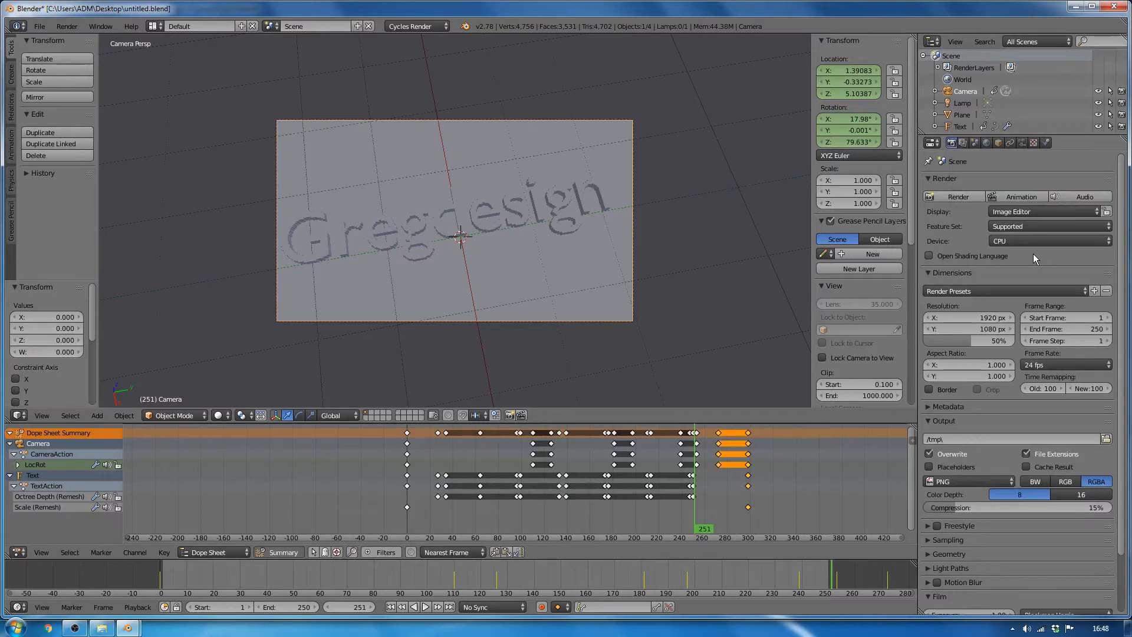
{"action": "left_click", "coordinate": [1018, 240]}
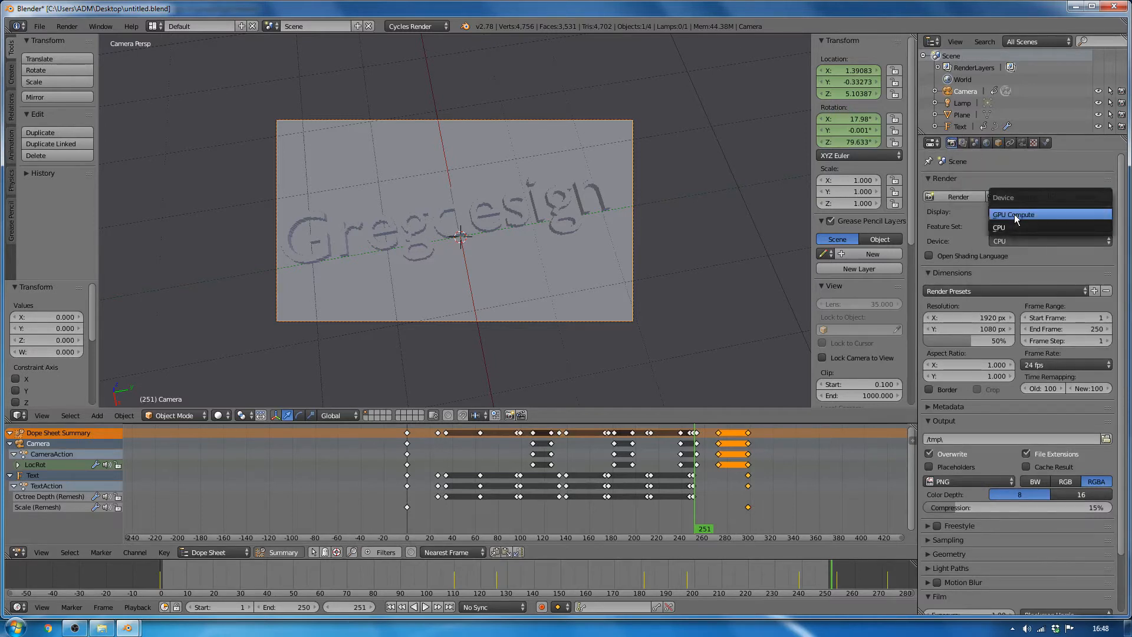
{"action": "left_click", "coordinate": [1014, 214]}
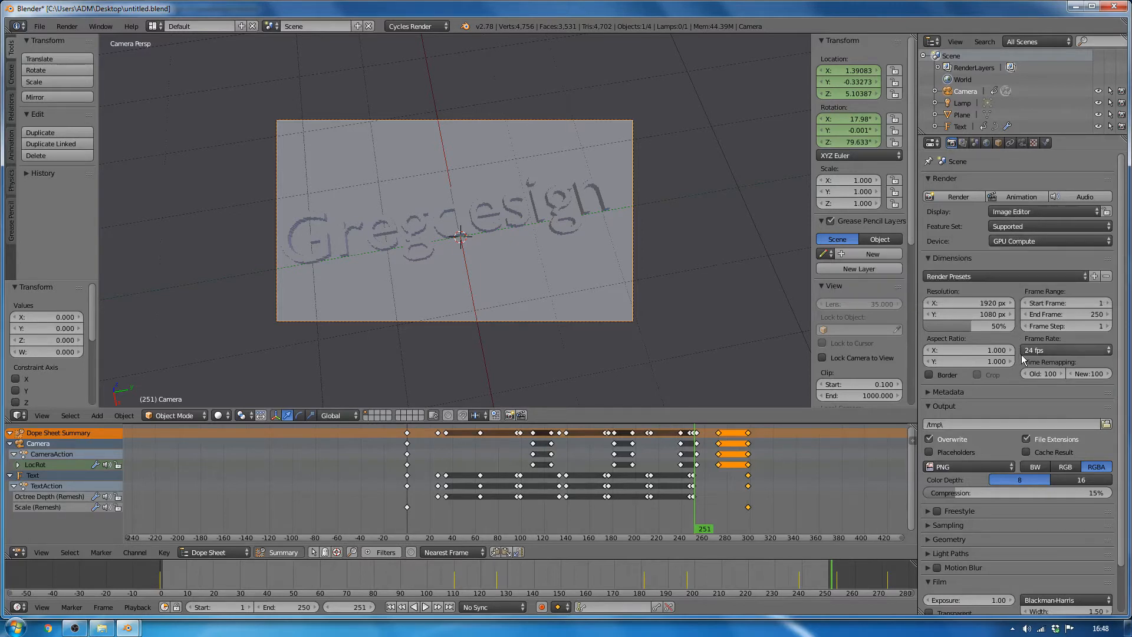
{"action": "left_click", "coordinate": [1043, 349]}
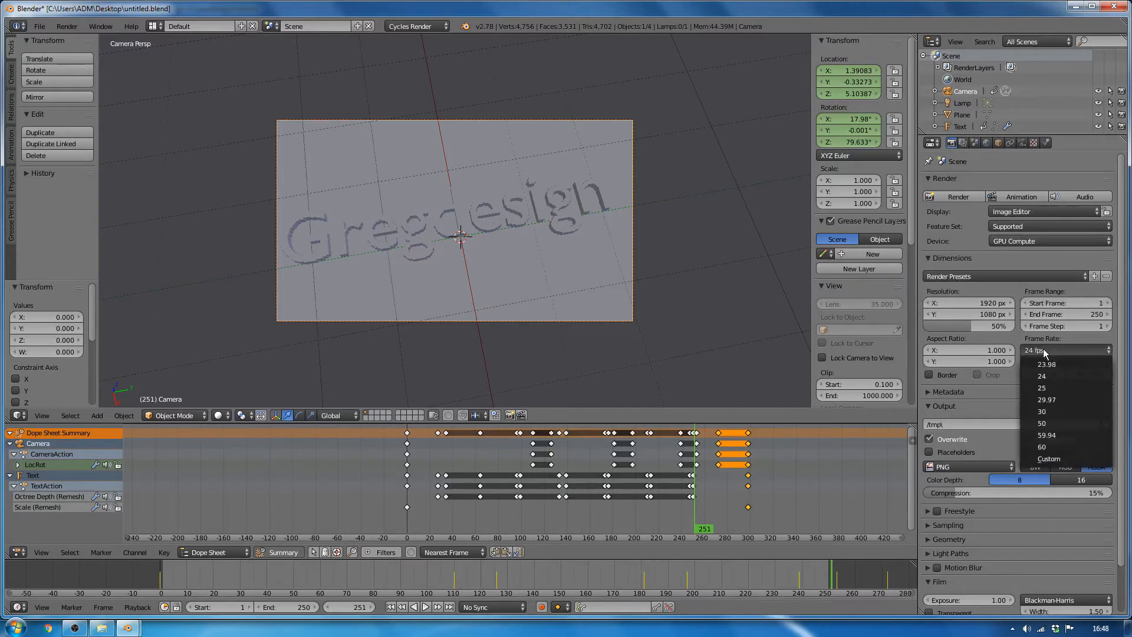
{"action": "left_click", "coordinate": [1045, 387]}
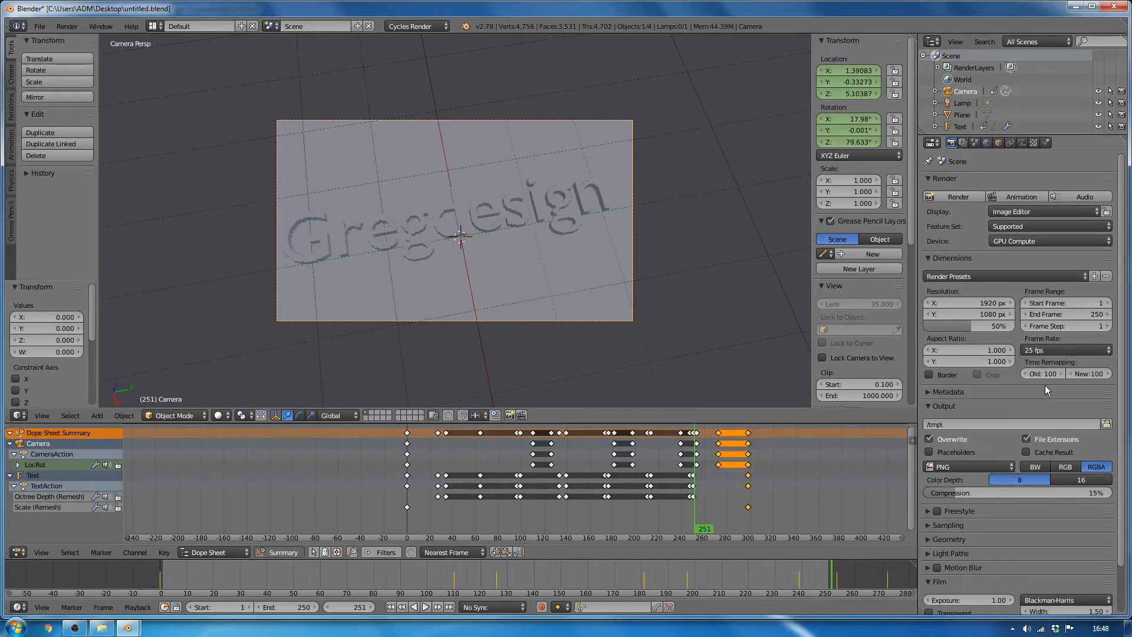
- Set the end frame of the render range to 320
{"action": "left_click", "coordinate": [1082, 313]}
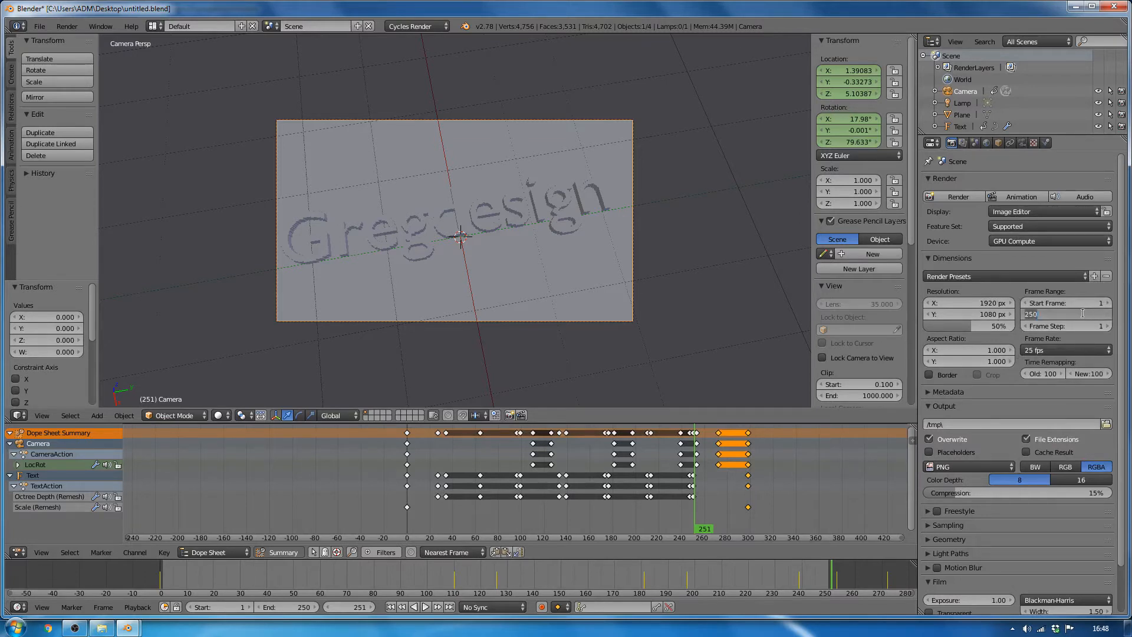
{"action": "type", "text": "320"}
{"action": "key", "text": "Return"}
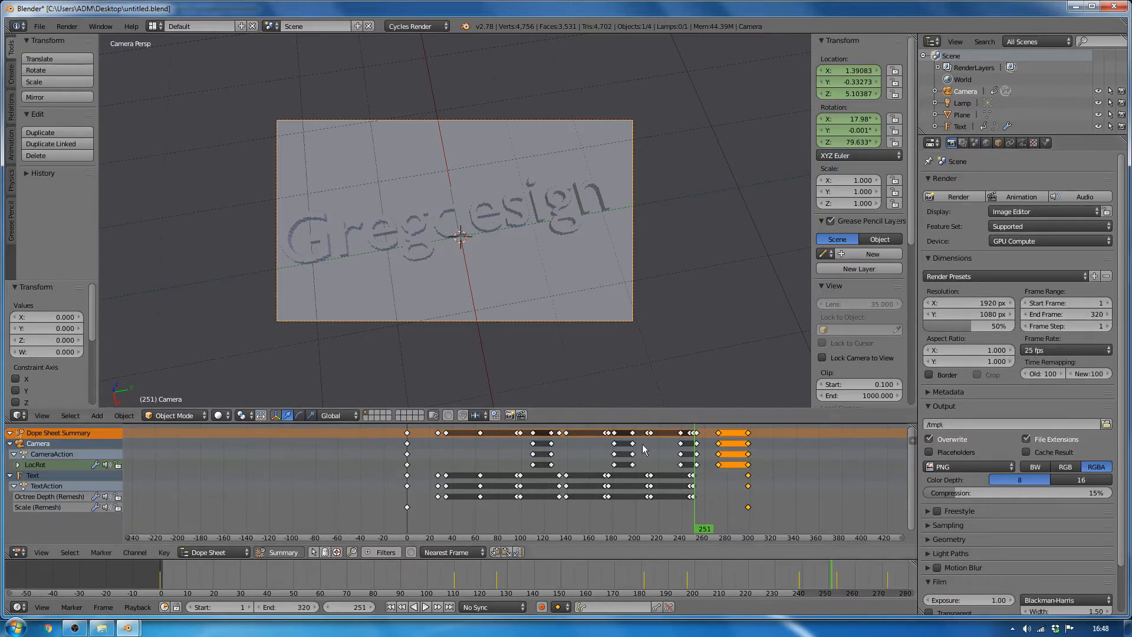
- Play the animation from the start and replay it from about frame 105 to review the block transitions and camera moves
{"action": "left_click_drag", "start_coordinate": [708, 507], "coordinate": [405, 511]}
{"action": "key", "text": "alt+a"}
{"action": "key", "text": "alt+a"}
{"action": "key", "text": "alt+a"}
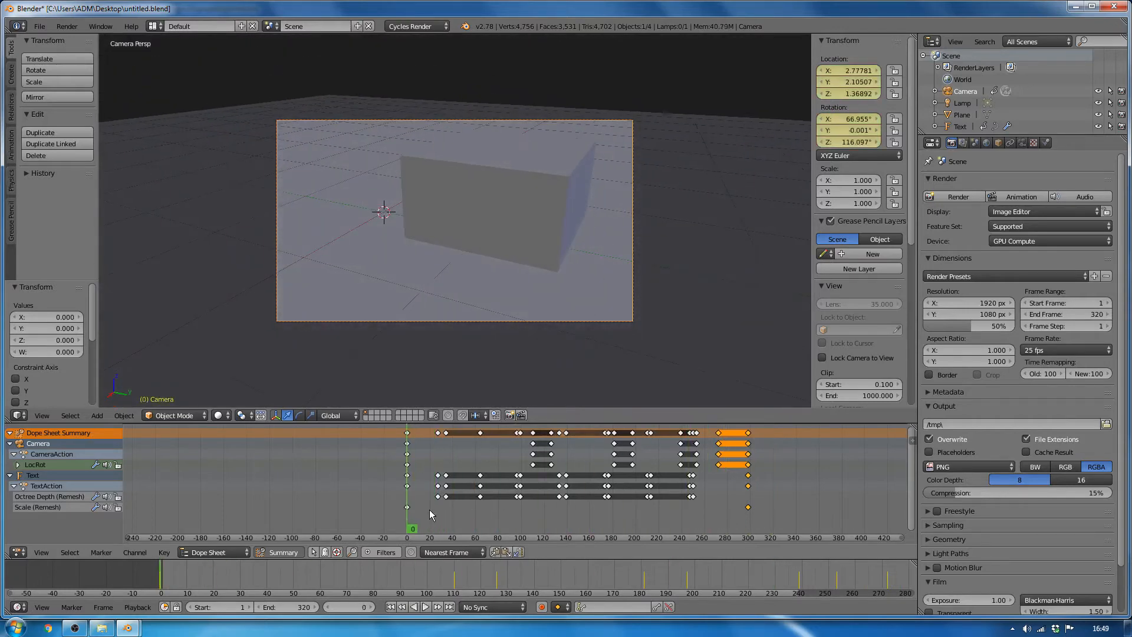
{"action": "left_click", "coordinate": [629, 520]}
{"action": "key", "text": "alt+a"}
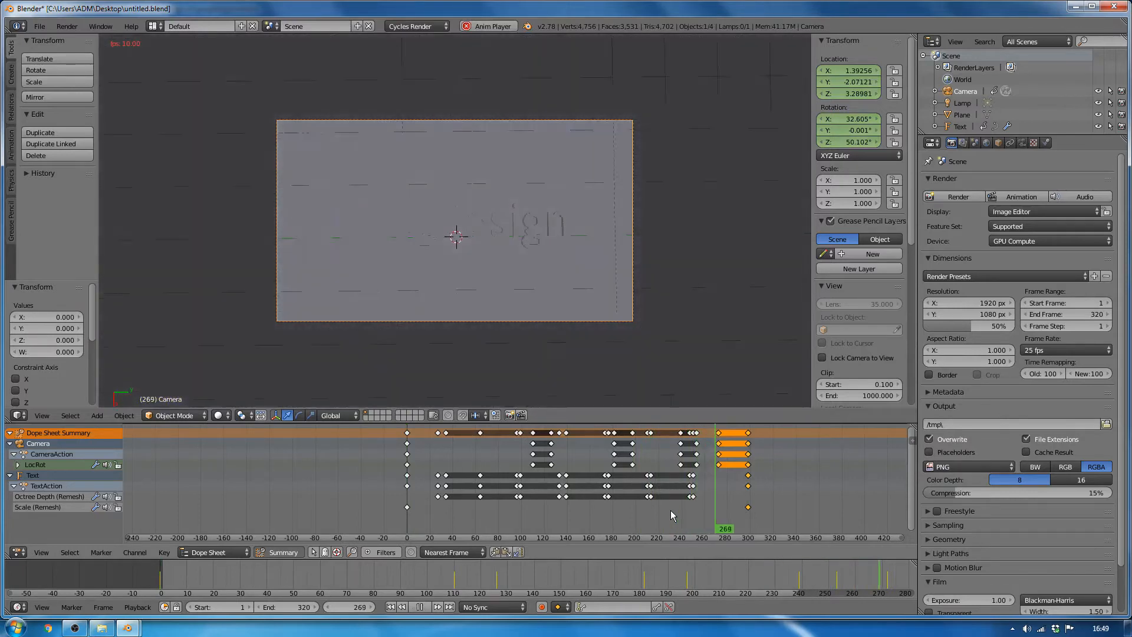
{"action": "mouse_move", "coordinate": [671, 511]}
{"action": "left_mouse_down"}
{"action": "mouse_move", "coordinate": [413, 514]}
{"action": "mouse_move", "coordinate": [749, 528]}
{"action": "mouse_move", "coordinate": [658, 528]}
{"action": "left_mouse_up"}
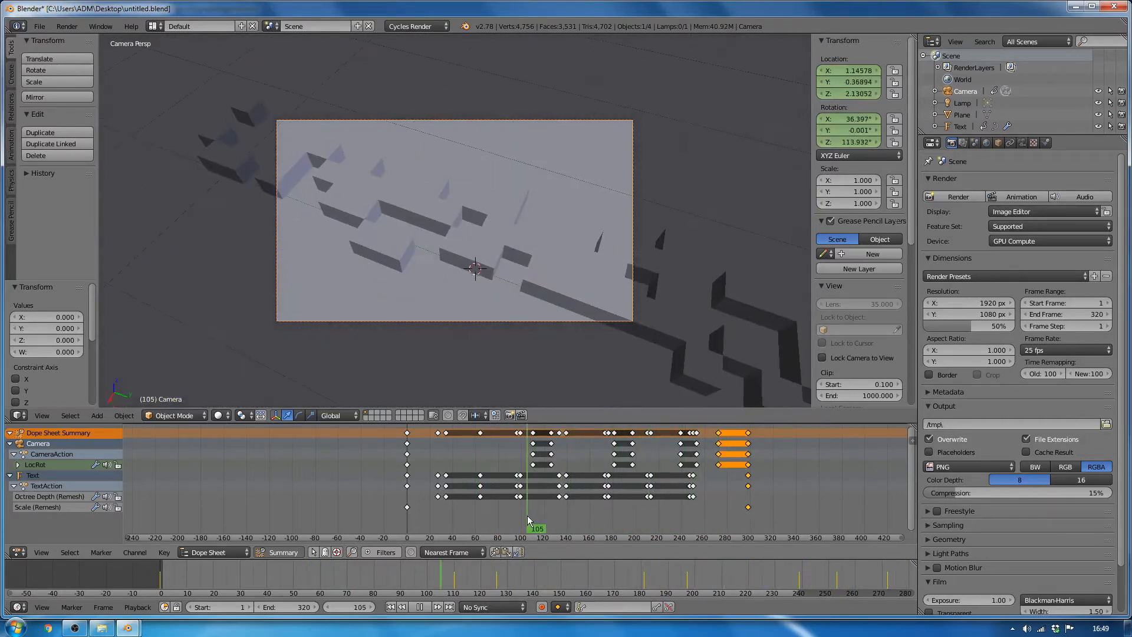
{"action": "key", "text": "alt+a"}
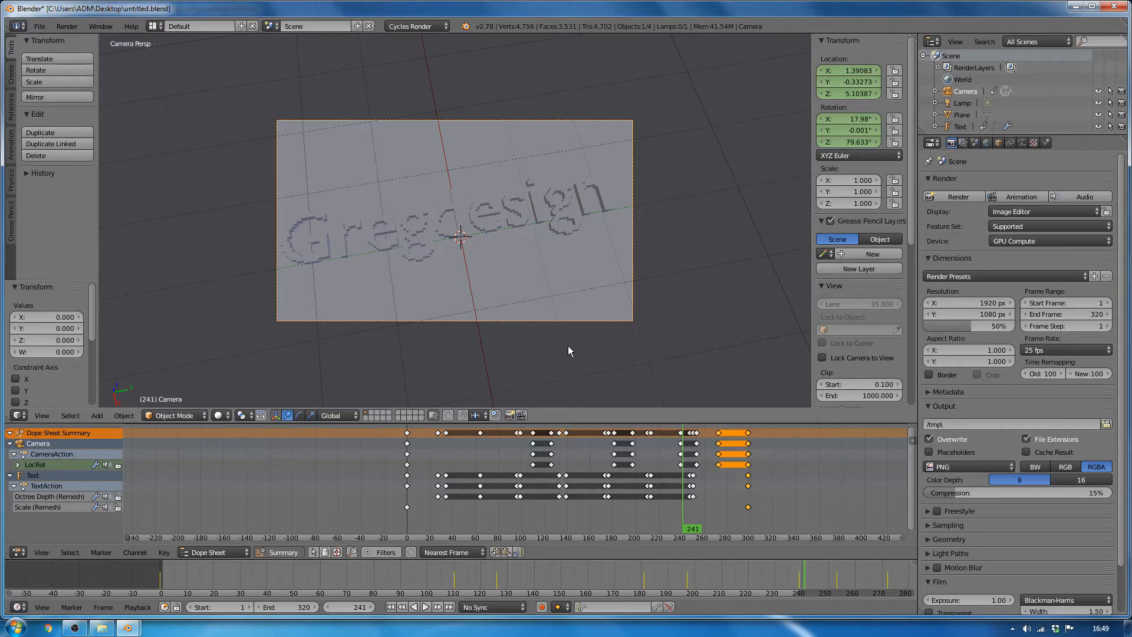
- Leave the camera view, add a second camera at the text's centre and raise it to about Z 1.71
{"action": "middle_click_drag", "start_coordinate": [562, 323], "coordinate": [589, 299]}
{"action": "scroll", "coordinate": [589, 289], "scroll_direction": "down", "scroll_amount": 4}
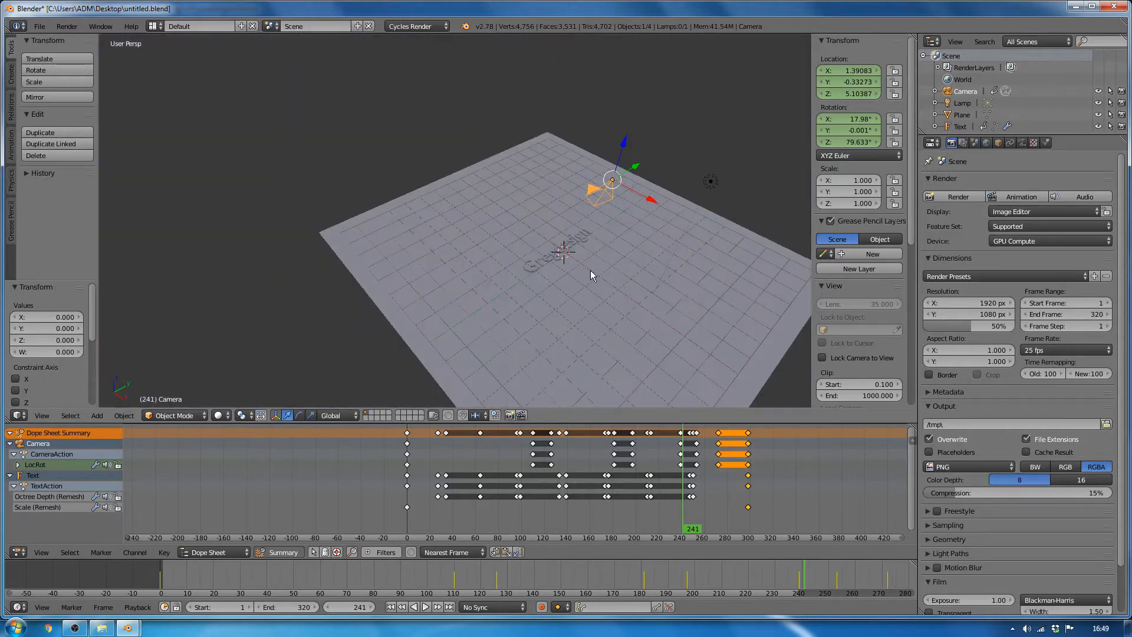
{"action": "key", "text": "shift+a"}
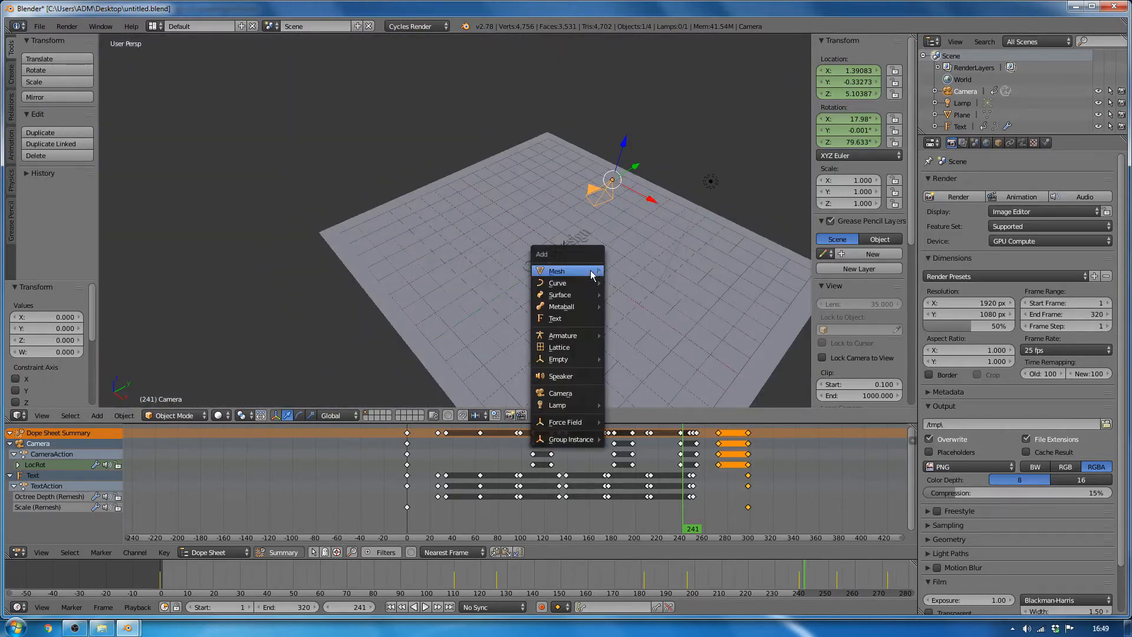
{"action": "left_click", "coordinate": [567, 399]}
{"action": "scroll", "coordinate": [589, 255], "scroll_direction": "up", "scroll_amount": 3}
{"action": "middle_click_drag", "start_coordinate": [589, 254], "coordinate": [591, 238]}
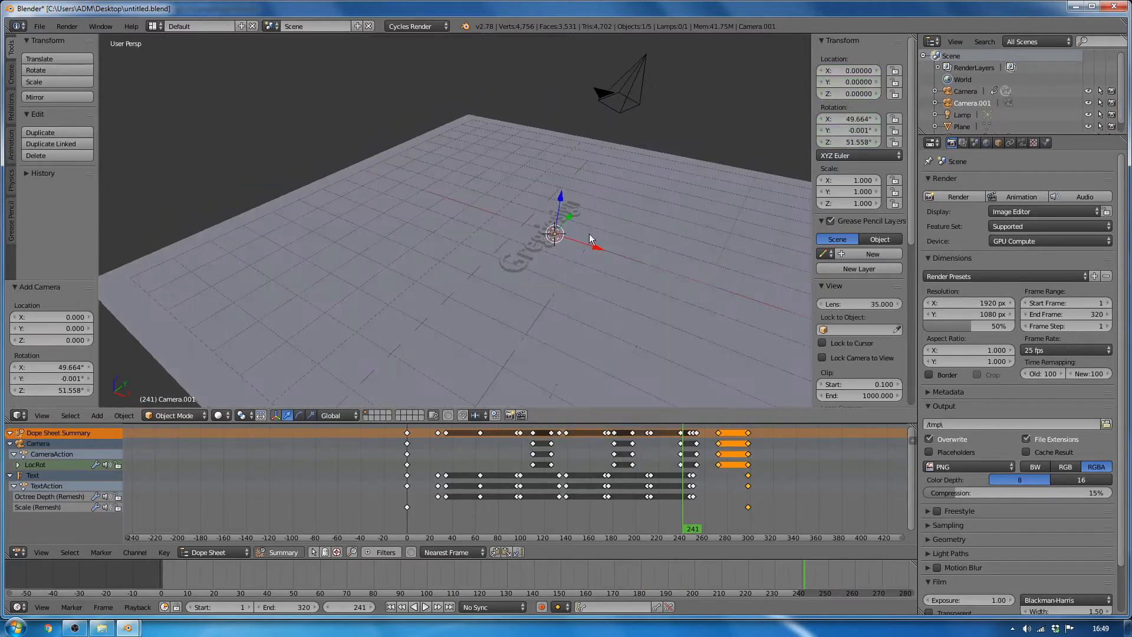
{"action": "left_click_drag", "start_coordinate": [561, 196], "coordinate": [563, 149]}
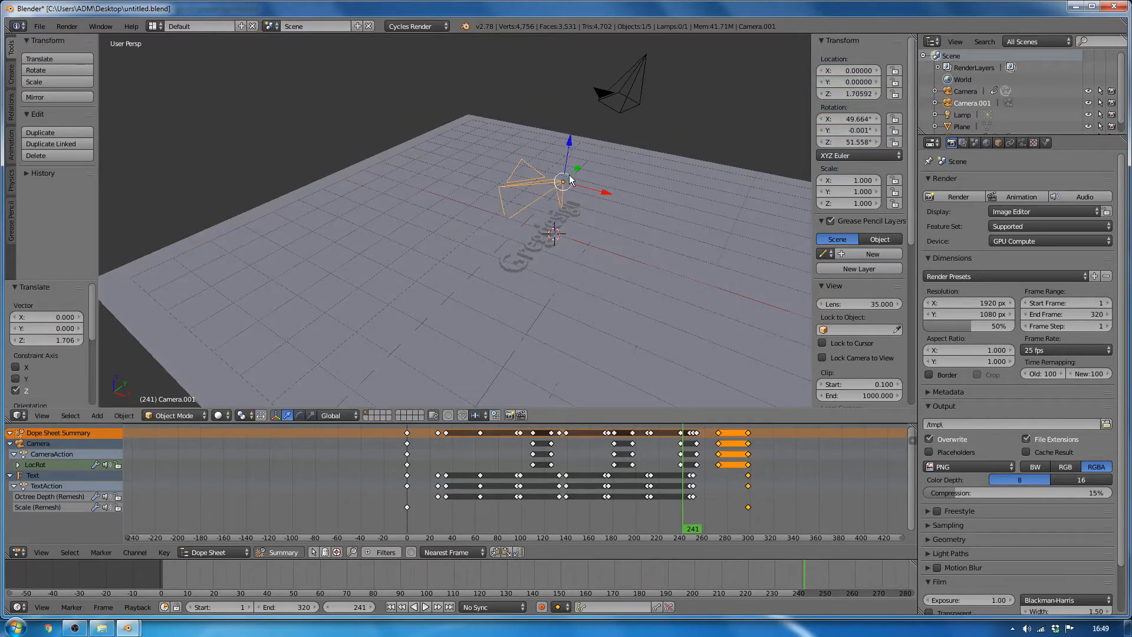
- Switch the transform orientation to Local and pull the new camera back about 1.31 along its own Z axis
{"action": "middle_click_drag", "start_coordinate": [572, 181], "coordinate": [599, 222]}
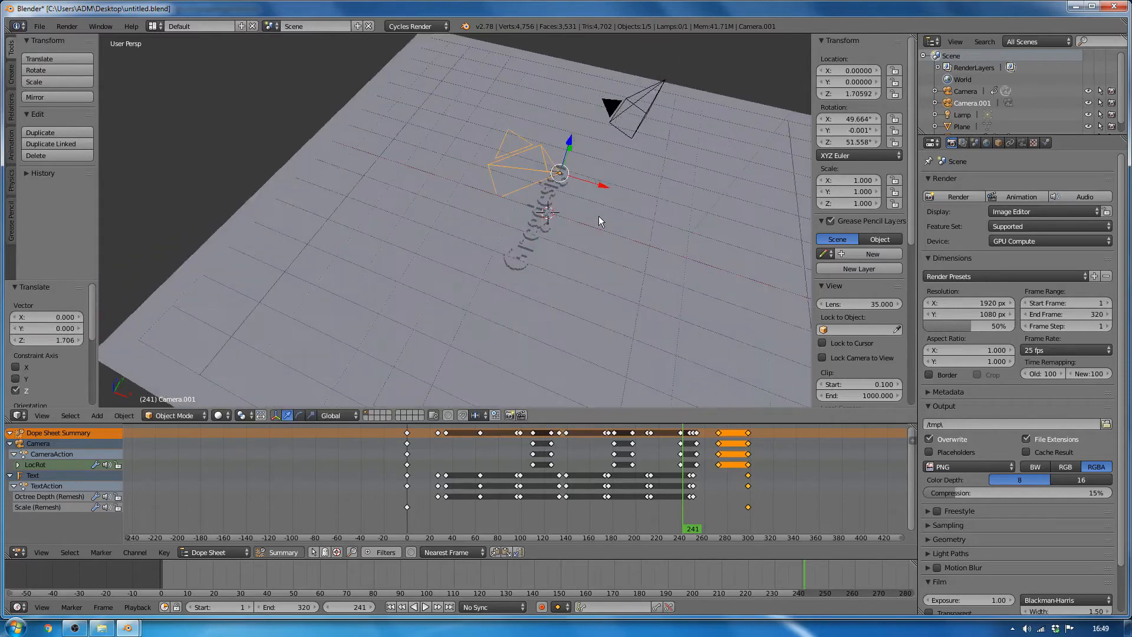
{"action": "left_click", "coordinate": [337, 415]}
{"action": "left_click", "coordinate": [328, 388]}
{"action": "middle_click_drag", "start_coordinate": [567, 180], "coordinate": [560, 115]}
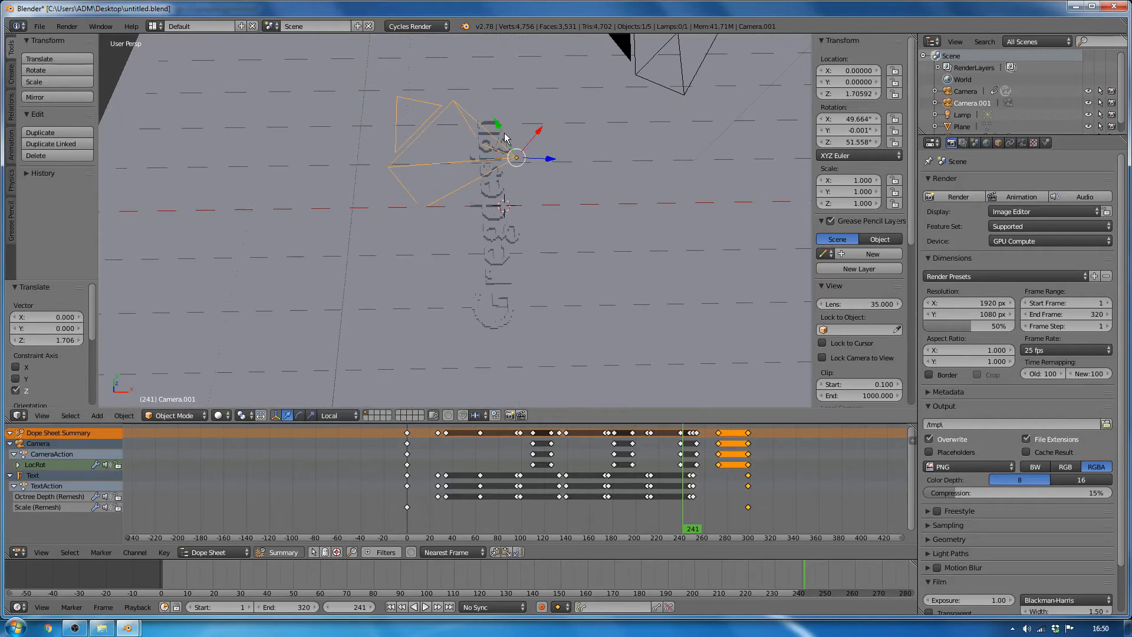
{"action": "left_click_drag", "start_coordinate": [532, 160], "coordinate": [607, 160]}
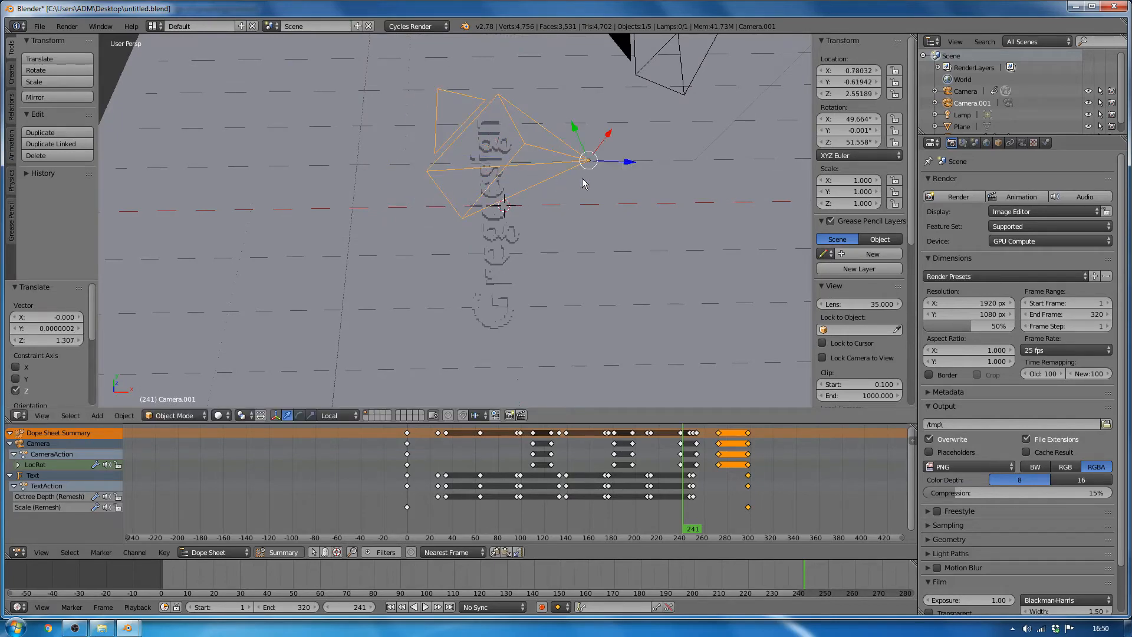
- Move the new camera farther back along its local axes to about X 3.92, Y -3.11, Z 5.02
{"action": "middle_click_drag", "start_coordinate": [583, 184], "coordinate": [583, 240]}
{"action": "left_click", "coordinate": [299, 415]}
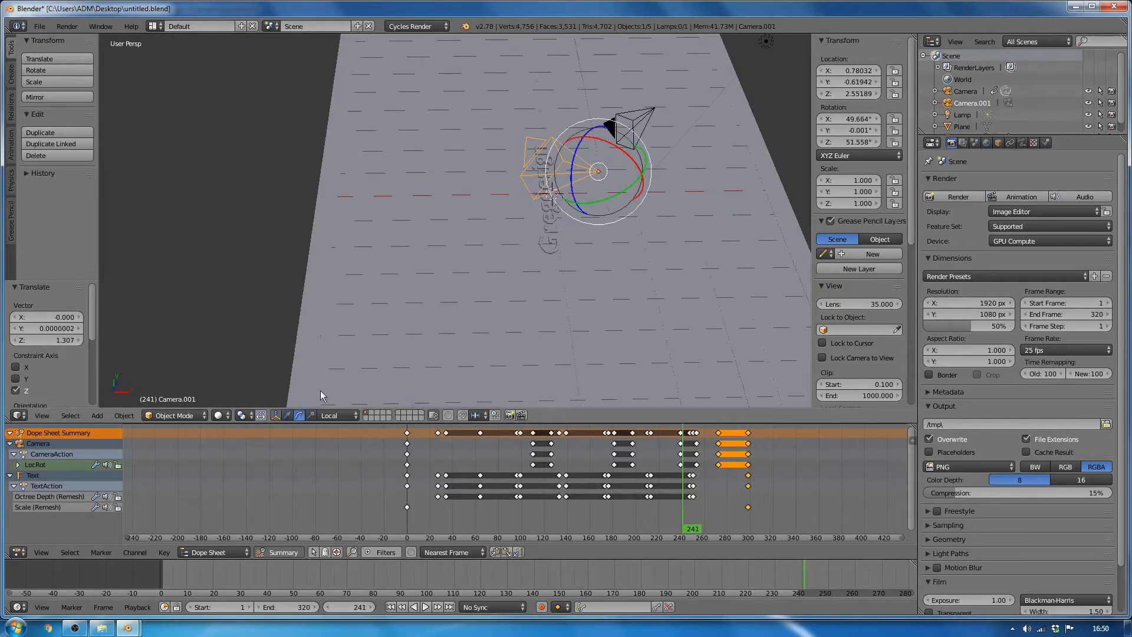
{"action": "left_click", "coordinate": [288, 415]}
{"action": "left_click_drag", "start_coordinate": [630, 179], "coordinate": [713, 178]}
{"action": "middle_click_drag", "start_coordinate": [713, 178], "coordinate": [659, 304]}
{"action": "scroll", "coordinate": [659, 304], "scroll_direction": "down", "scroll_amount": 1}
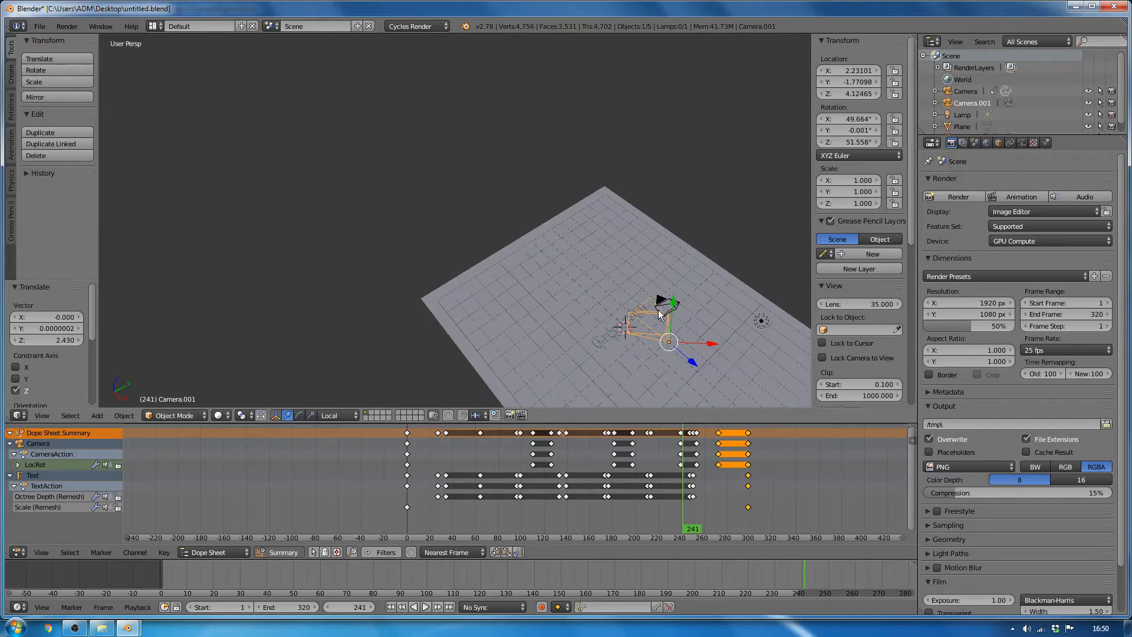
{"action": "middle_click_drag", "start_coordinate": [710, 350], "coordinate": [499, 307]}
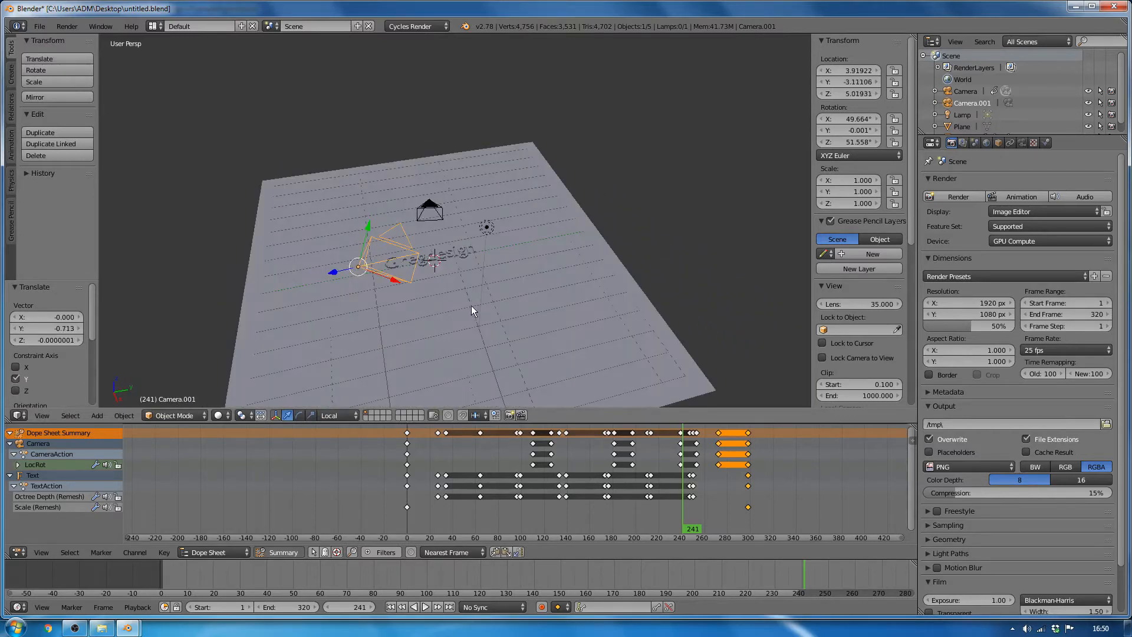
- Open the new camera's lens settings and make it, rather than the first camera, the active scene camera
{"action": "left_click", "coordinate": [1022, 142]}
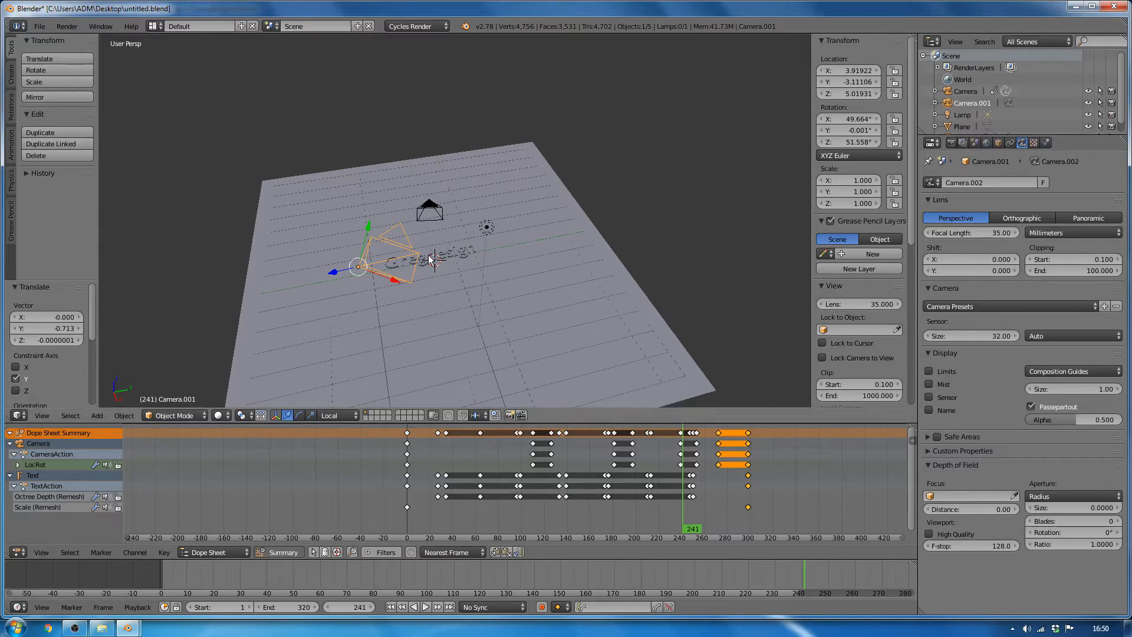
{"action": "middle_click_drag", "start_coordinate": [431, 260], "coordinate": [471, 274]}
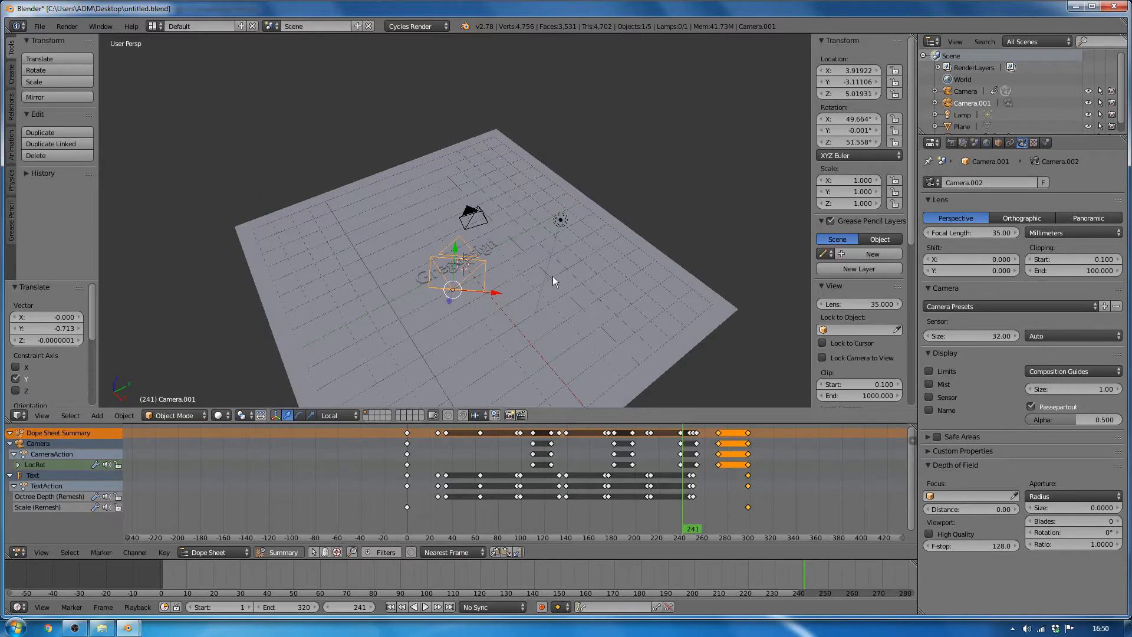
{"action": "middle_click_drag", "start_coordinate": [553, 276], "coordinate": [508, 250]}
{"action": "right_click", "coordinate": [500, 234]}
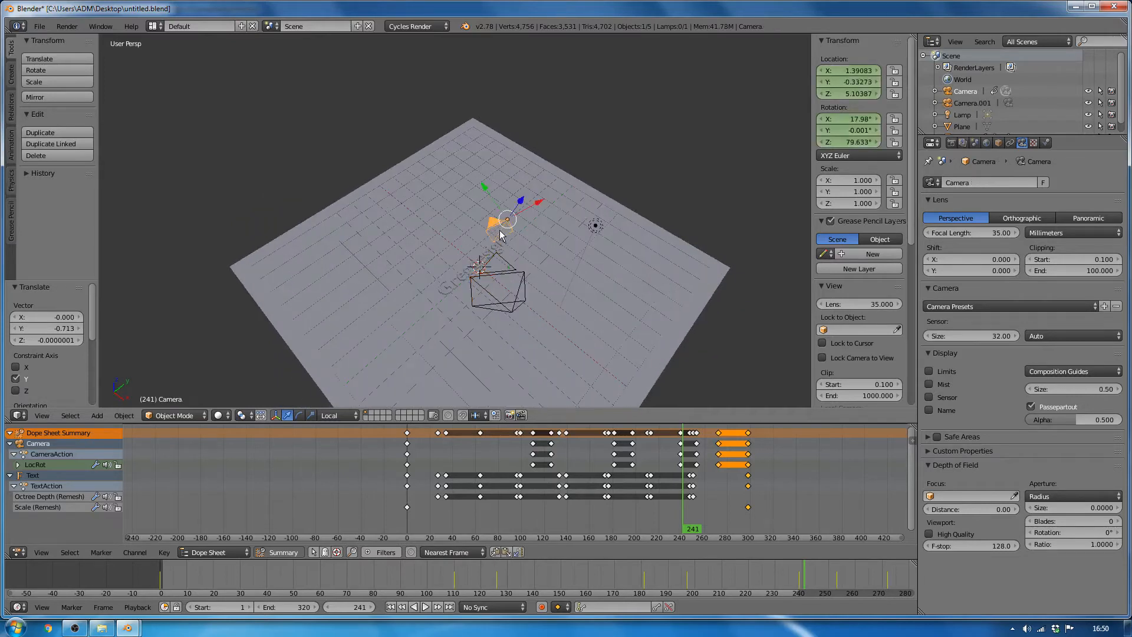
{"action": "scroll", "coordinate": [490, 226], "scroll_direction": "up", "scroll_amount": 4}
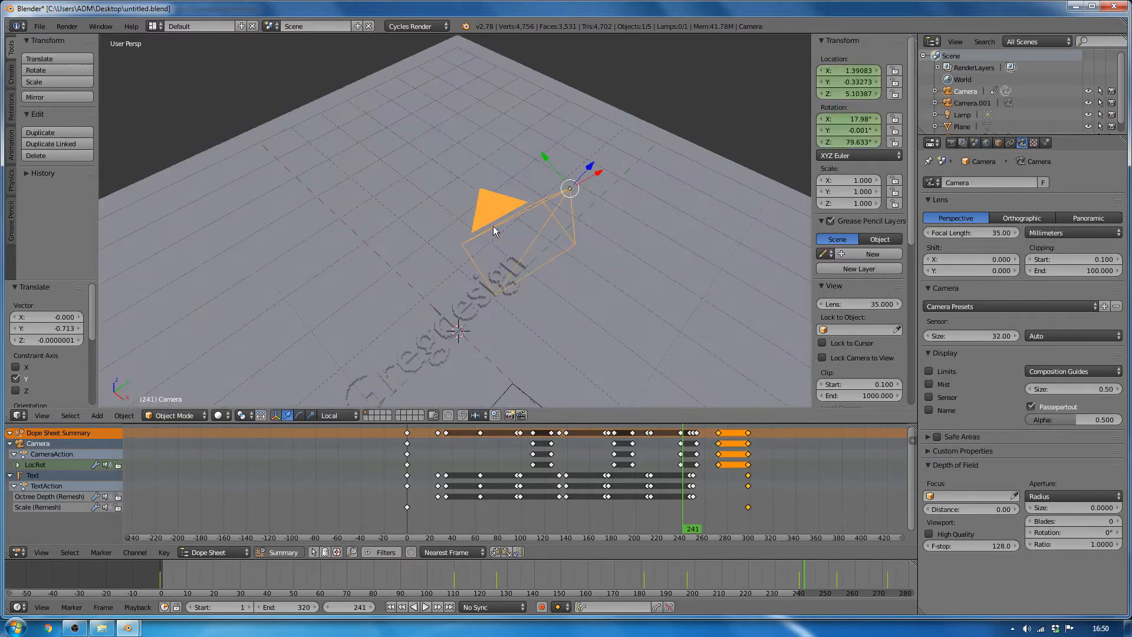
{"action": "scroll", "coordinate": [497, 228], "scroll_direction": "down", "scroll_amount": 3}
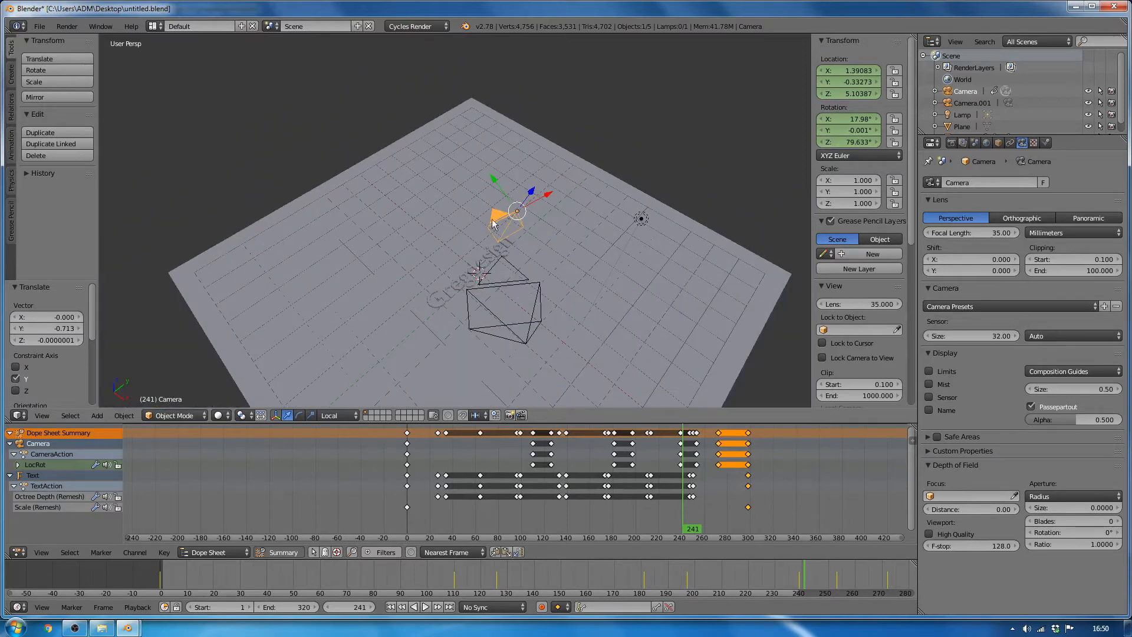
{"action": "right_click", "coordinate": [512, 289]}
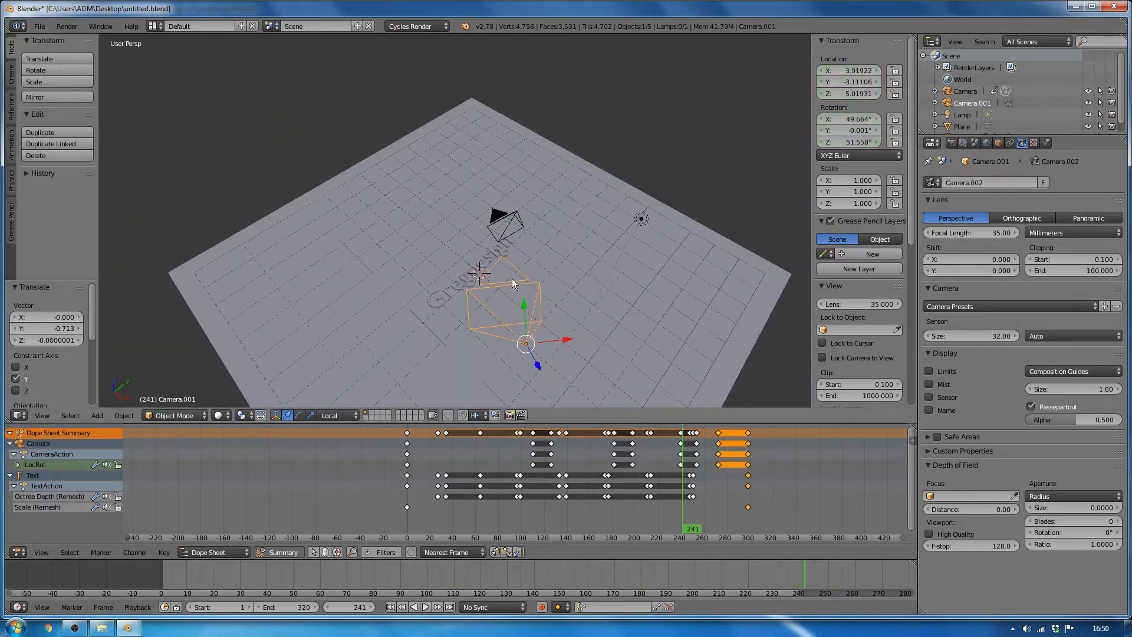
{"action": "right_click", "coordinate": [511, 227]}
{"action": "right_click", "coordinate": [507, 227]}
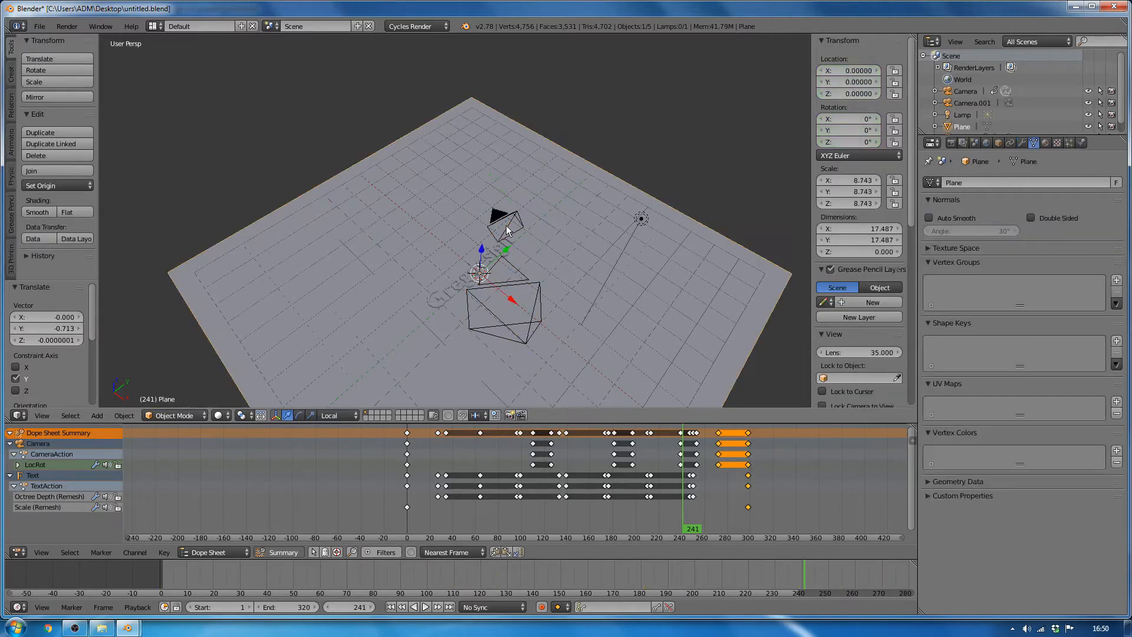
{"action": "right_click", "coordinate": [508, 227]}
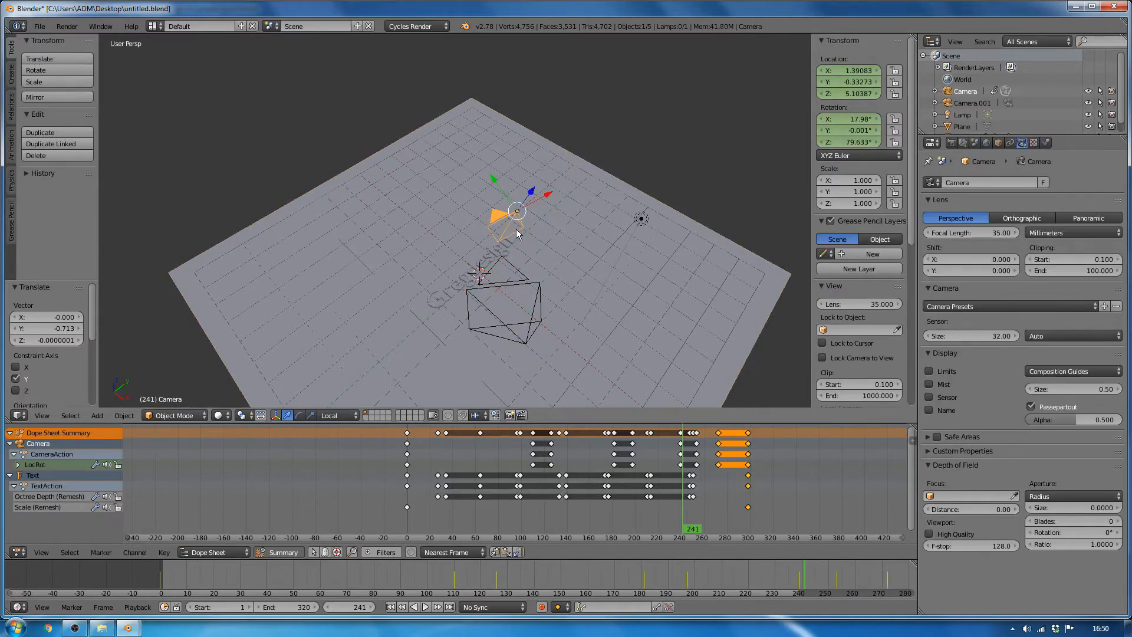
{"action": "right_click", "coordinate": [516, 282]}
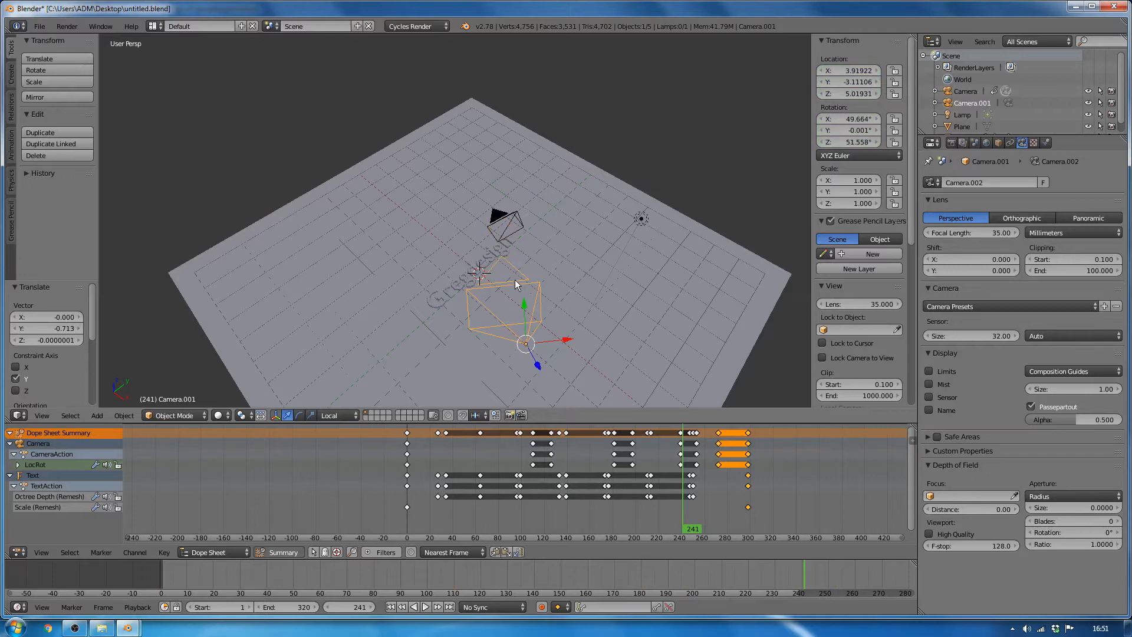
{"action": "key", "text": "ctrl+KP_0"}
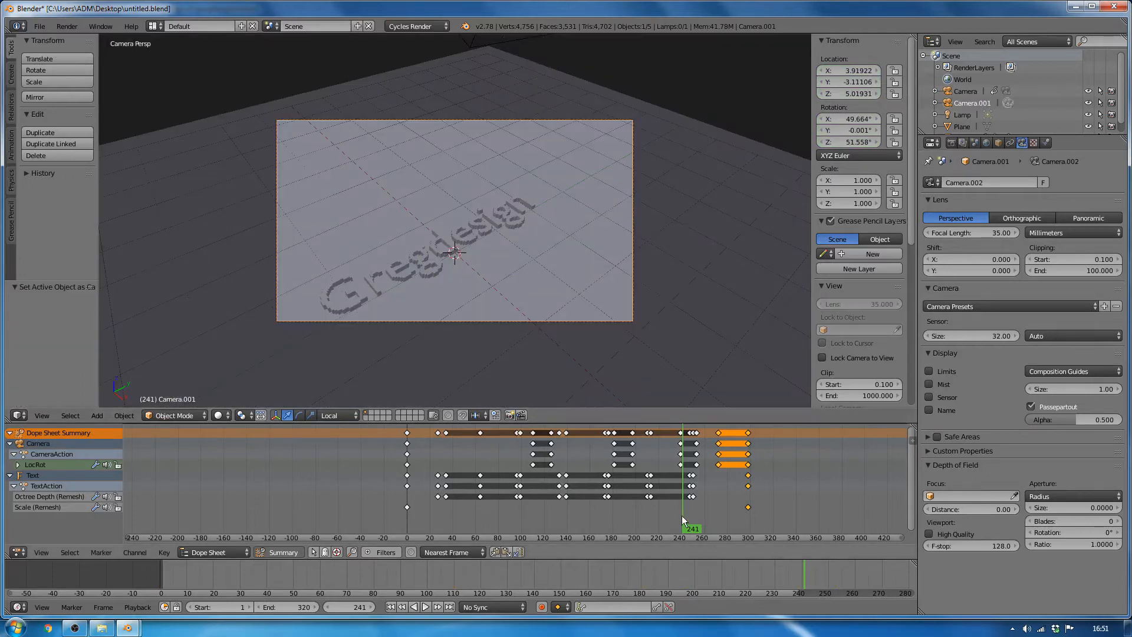
- Go to frame 43 and try different focal lengths on the new camera, ending at about 13.4 mm
{"action": "left_click_drag", "start_coordinate": [682, 516], "coordinate": [457, 477]}
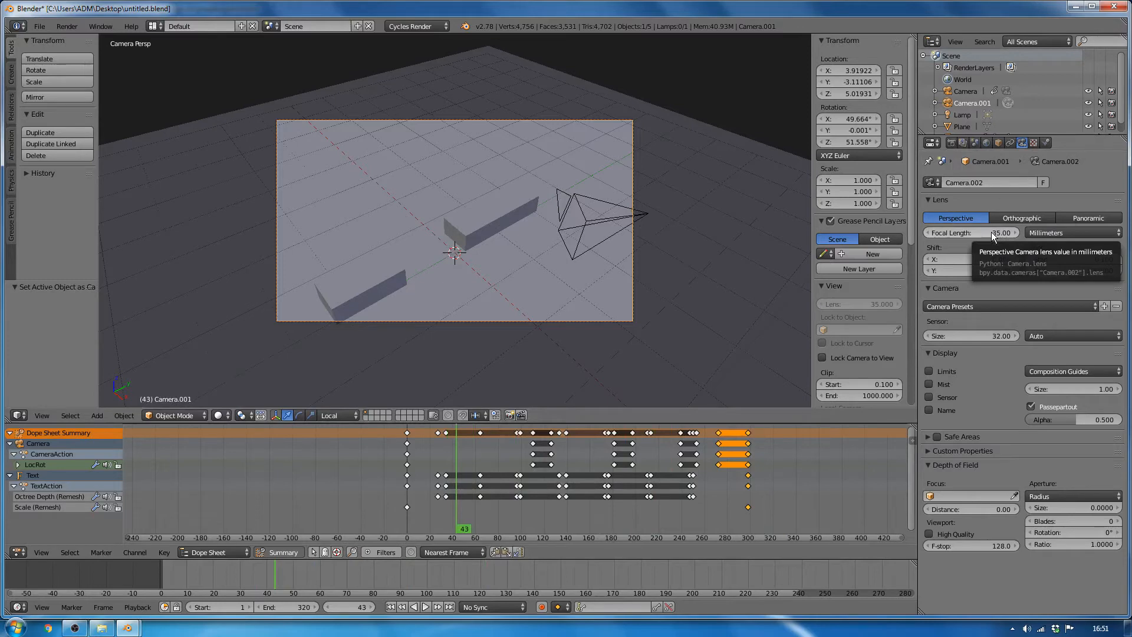
{"action": "left_click_drag", "start_coordinate": [994, 236], "coordinate": [1059, 236]}
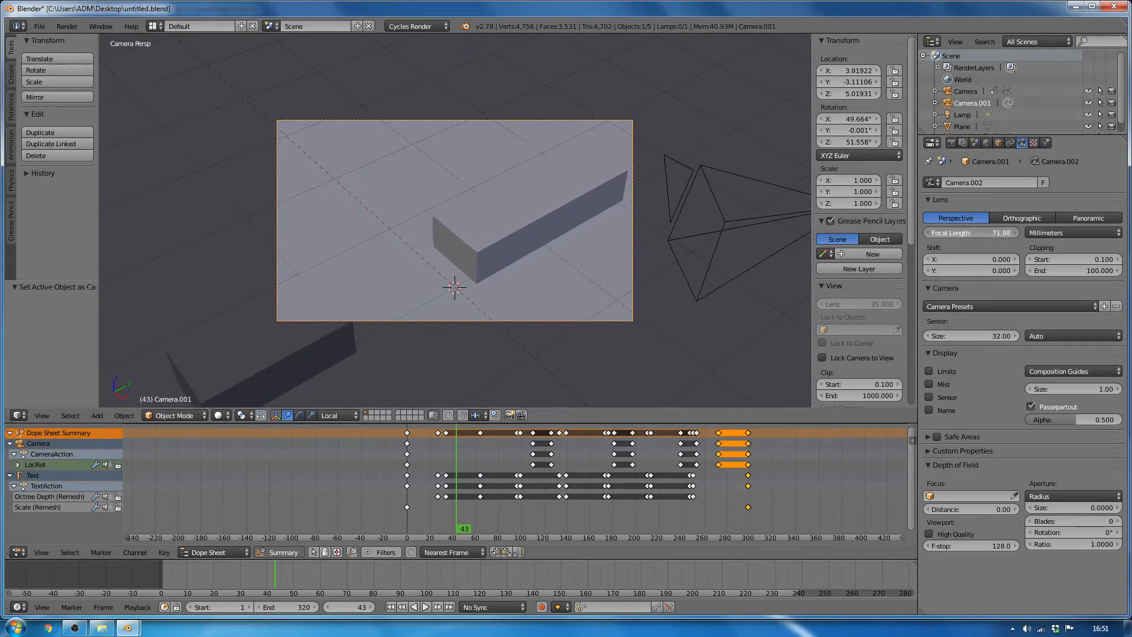
{"action": "left_click_drag", "start_coordinate": [1058, 237], "coordinate": [941, 236]}
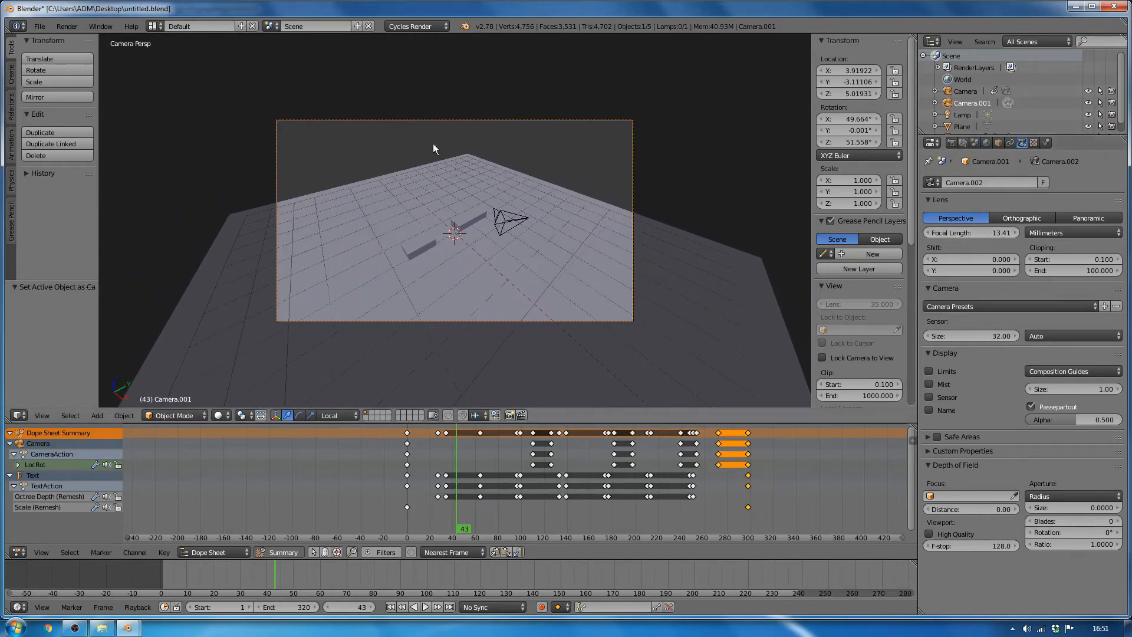
- Leave the camera view and move the new camera about 4.47 towards the text along its local Z axis
{"action": "middle_click_drag", "start_coordinate": [451, 289], "coordinate": [601, 204]}
{"action": "key", "text": "g"}
{"action": "key", "text": "z"}
{"action": "key", "text": "z"}
{"action": "left_click", "coordinate": [501, 264]}
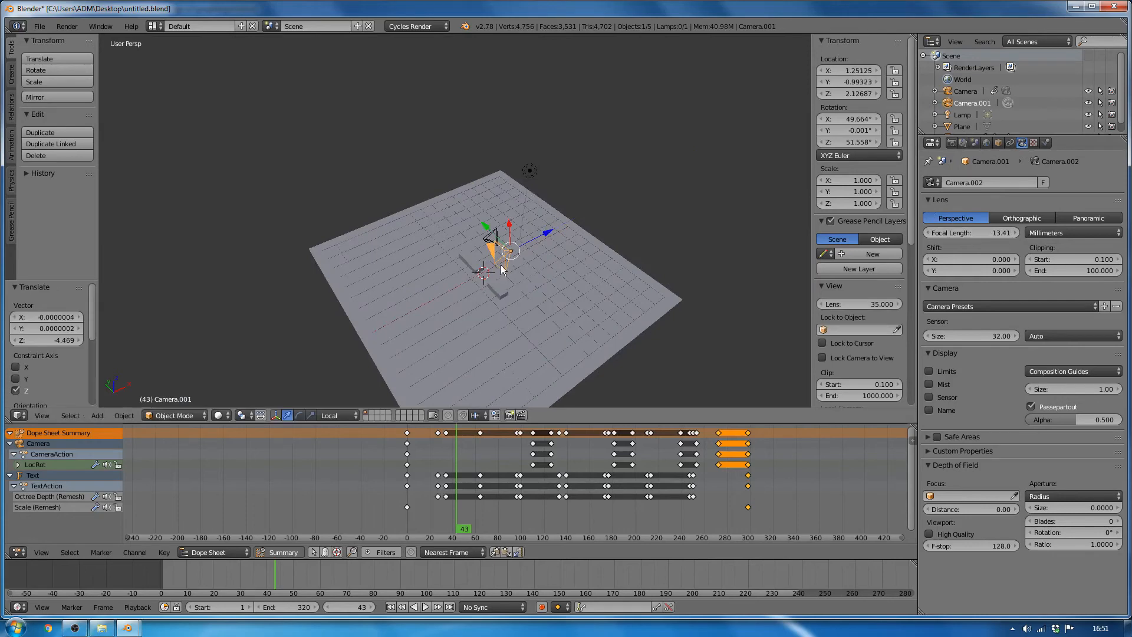
- Lower the new camera about 2.31 along its local Y axis, close to the ground plane
{"action": "scroll", "coordinate": [501, 265], "scroll_direction": "up", "scroll_amount": 4}
{"action": "middle_click_drag", "start_coordinate": [536, 250], "coordinate": [516, 227]}
{"action": "key", "text": "g"}
{"action": "key", "text": "y"}
{"action": "key", "text": "y"}
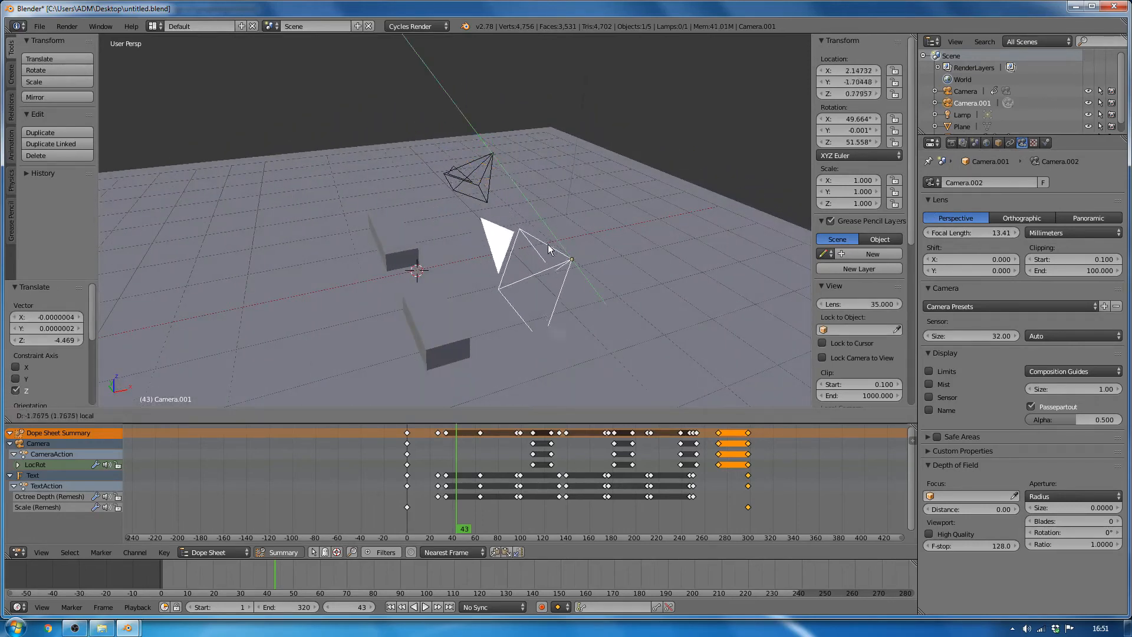
{"action": "left_click", "coordinate": [563, 265]}
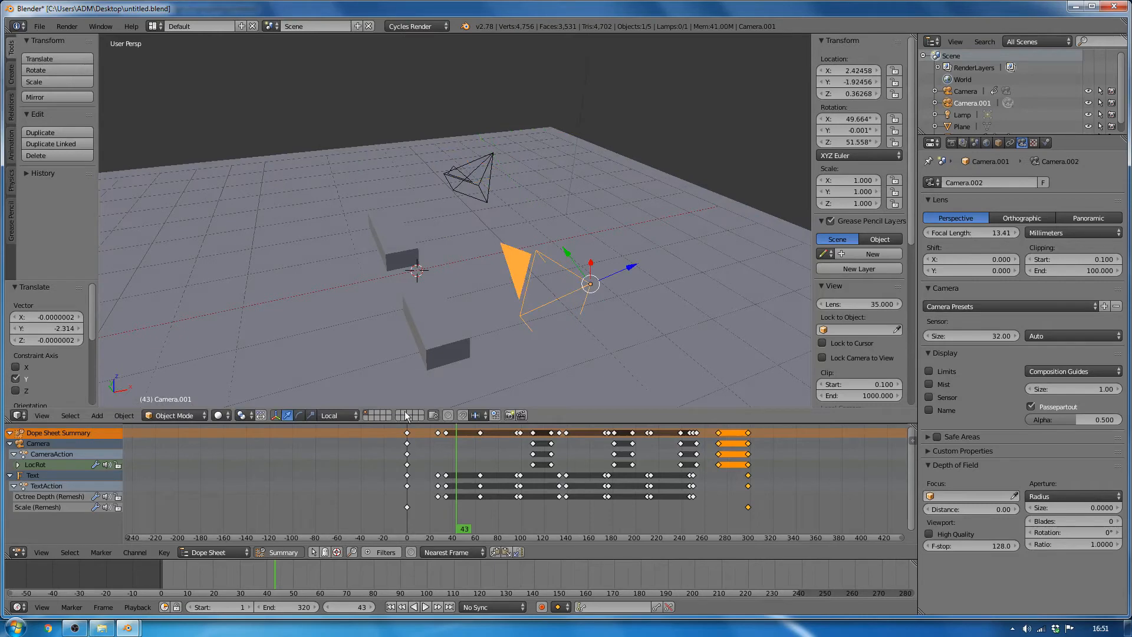
- Tilt the new camera up about 46.6° around its local X axis
{"action": "left_click", "coordinate": [298, 418]}
{"action": "left_click_drag", "start_coordinate": [597, 248], "coordinate": [622, 262]}
{"action": "middle_click_drag", "start_coordinate": [528, 267], "coordinate": [612, 324]}
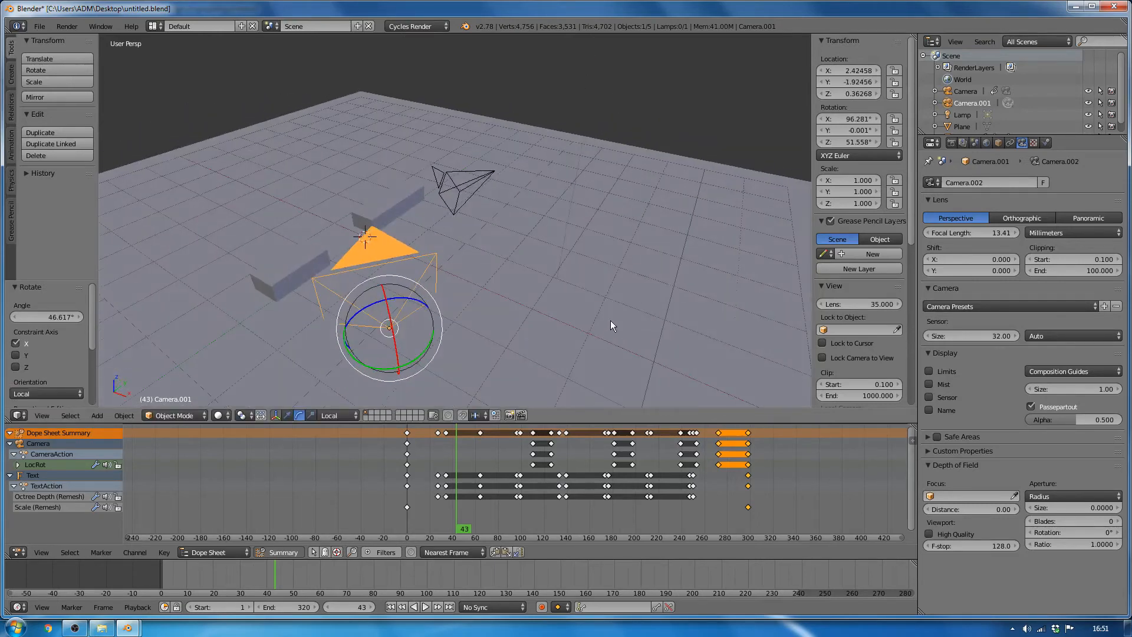
- Split the 3D viewport vertically and show the active camera's view in the second viewport, fitted to its area
{"action": "right_click", "coordinate": [627, 35]}
{"action": "left_click", "coordinate": [611, 46]}
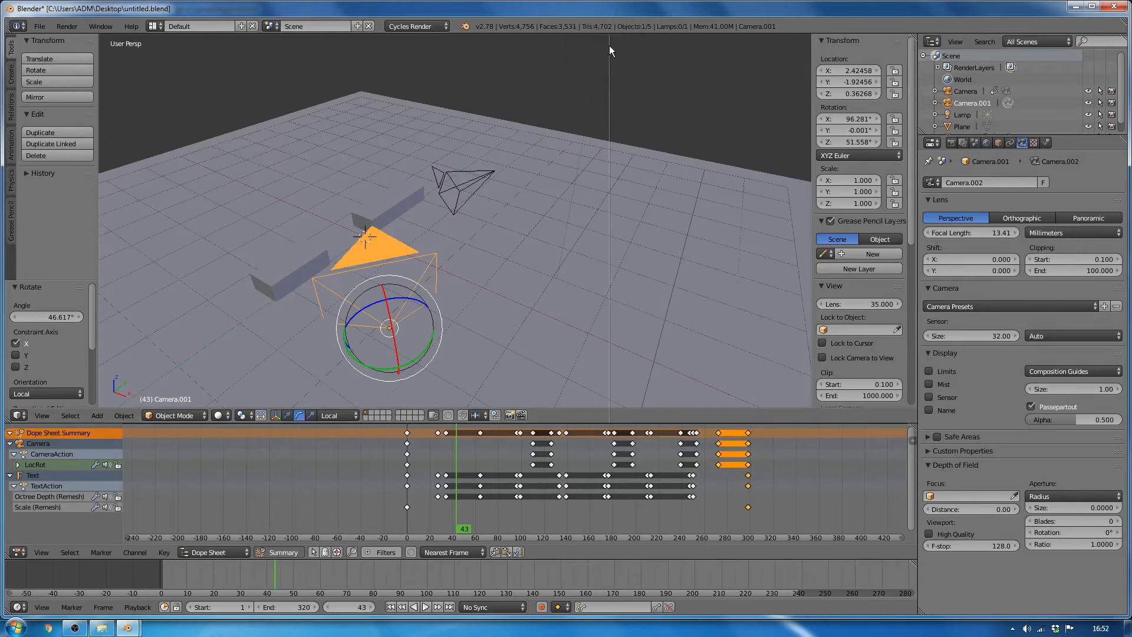
{"action": "left_click", "coordinate": [529, 115]}
{"action": "middle_click_drag", "start_coordinate": [722, 282], "coordinate": [737, 273]}
{"action": "key", "text": "KP_0"}
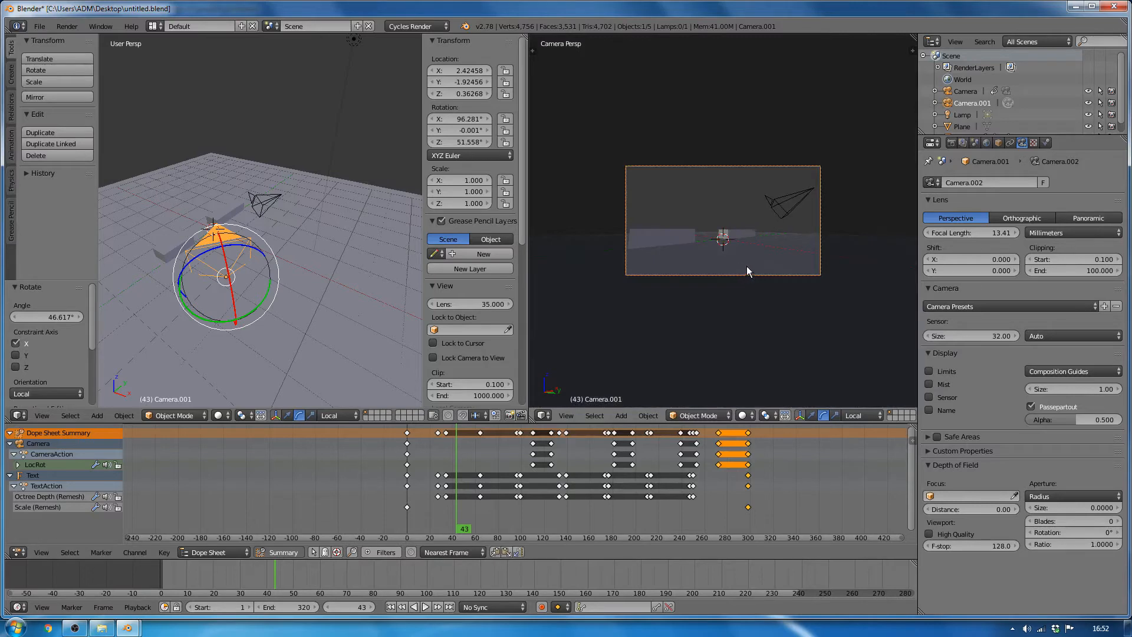
{"action": "key", "text": "Home"}
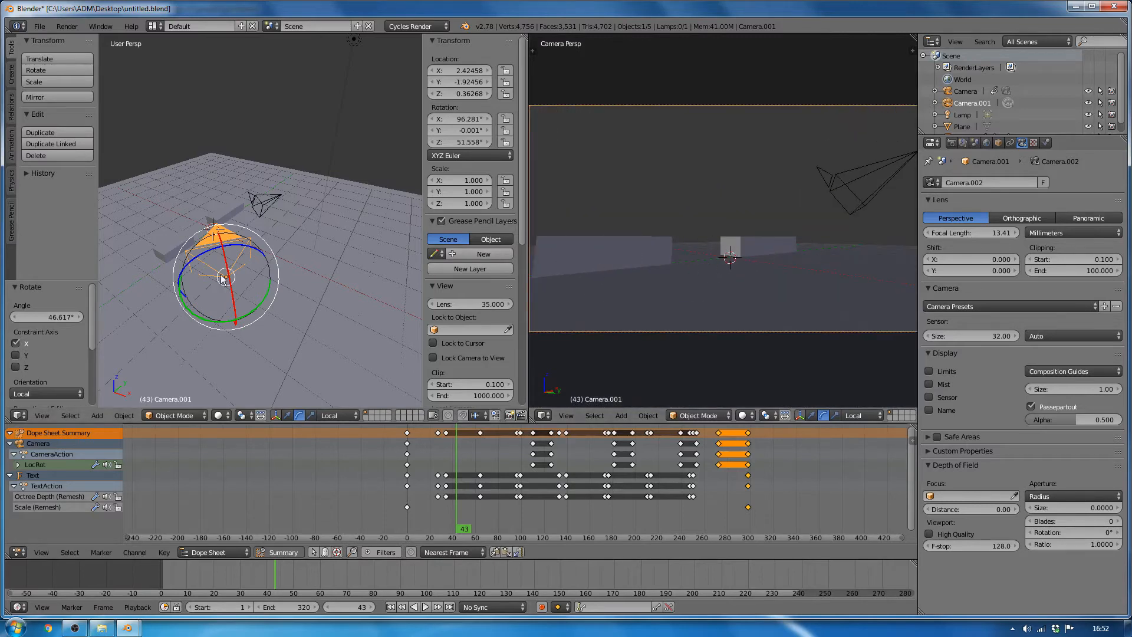
- Move the new camera between the blocks along its local axes to about X 0.90, Y -1.55, Z 0.11
{"action": "key", "text": "w"}
{"action": "middle_click_drag", "start_coordinate": [233, 290], "coordinate": [320, 278]}
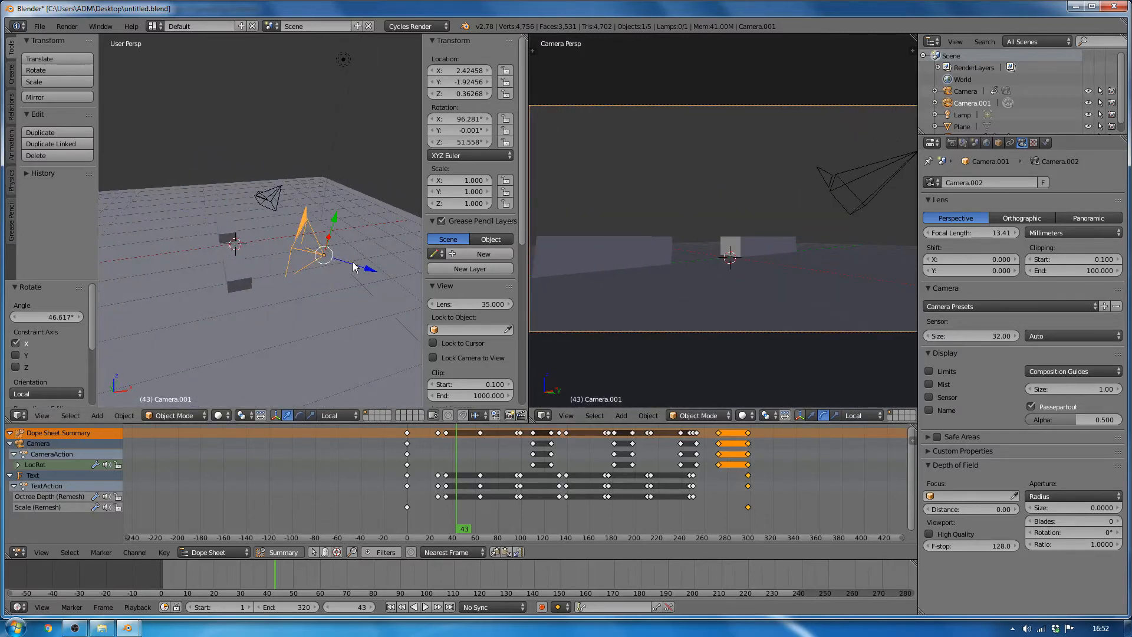
{"action": "left_click_drag", "start_coordinate": [353, 264], "coordinate": [282, 225]}
{"action": "middle_click_drag", "start_coordinate": [296, 230], "coordinate": [256, 259]}
{"action": "left_click_drag", "start_coordinate": [270, 246], "coordinate": [251, 253]}
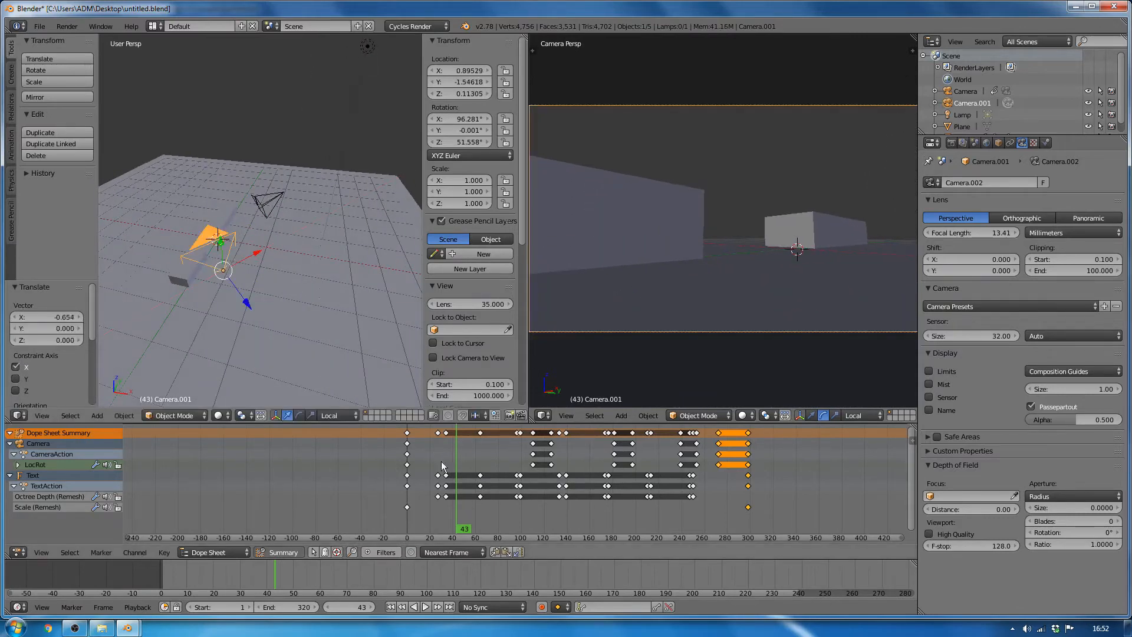
- At frame 182, move the new camera to about X 0.43, Y -1.27, Z 0.08 and rotate it about -15.9° around local Y
{"action": "left_click_drag", "start_coordinate": [471, 519], "coordinate": [615, 525]}
{"action": "left_click_drag", "start_coordinate": [243, 298], "coordinate": [234, 283]}
{"action": "left_click_drag", "start_coordinate": [214, 238], "coordinate": [244, 255]}
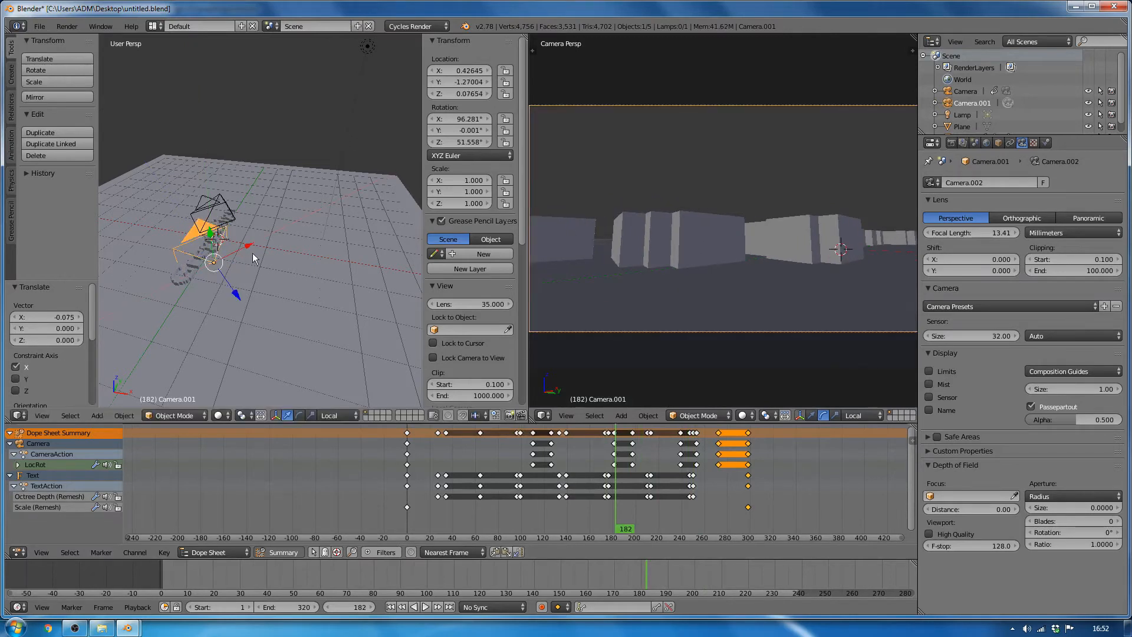
{"action": "left_click", "coordinate": [298, 416]}
{"action": "left_click_drag", "start_coordinate": [226, 302], "coordinate": [216, 305]}
- Play the animation and scrub back to frame 153 to check the block transitions through the new camera
{"action": "key", "text": "alt+a"}
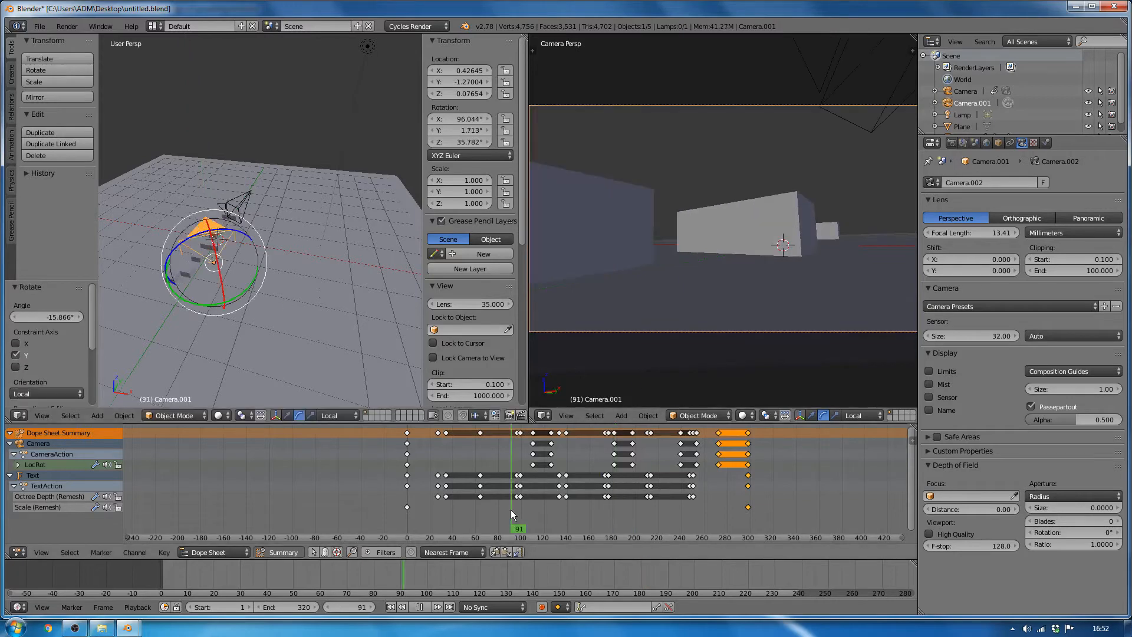
{"action": "left_click_drag", "start_coordinate": [709, 508], "coordinate": [583, 497]}
{"action": "key", "text": "alt+a"}
- Set the new camera's focal length to 35 mm
{"action": "middle_click_drag", "start_coordinate": [232, 265], "coordinate": [299, 268]}
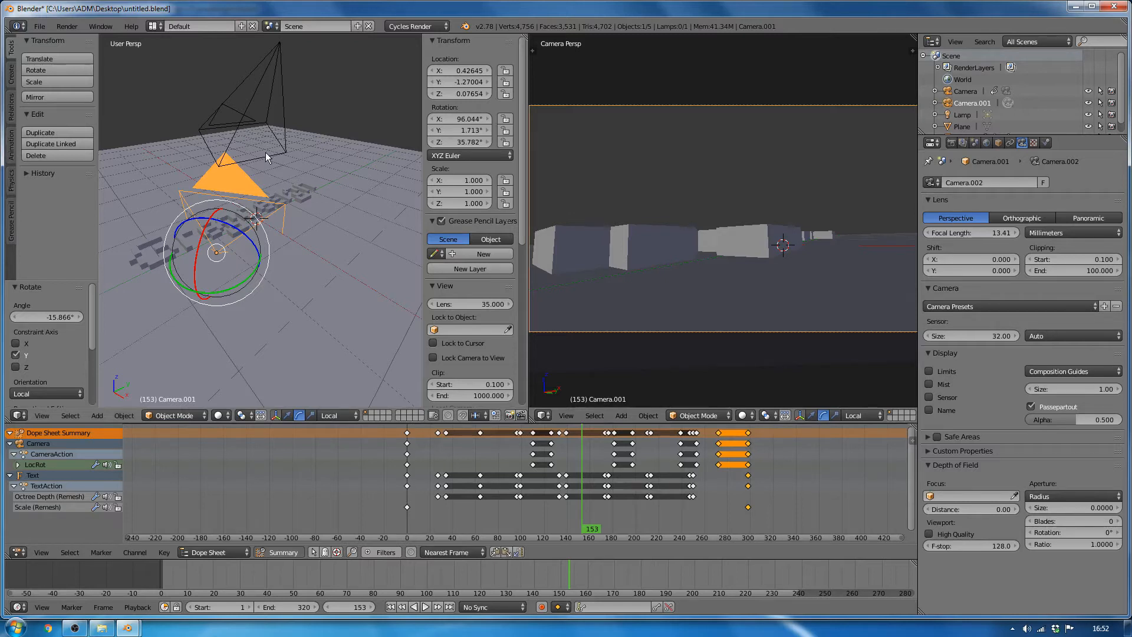
{"action": "left_click_drag", "start_coordinate": [996, 235], "coordinate": [1041, 236]}
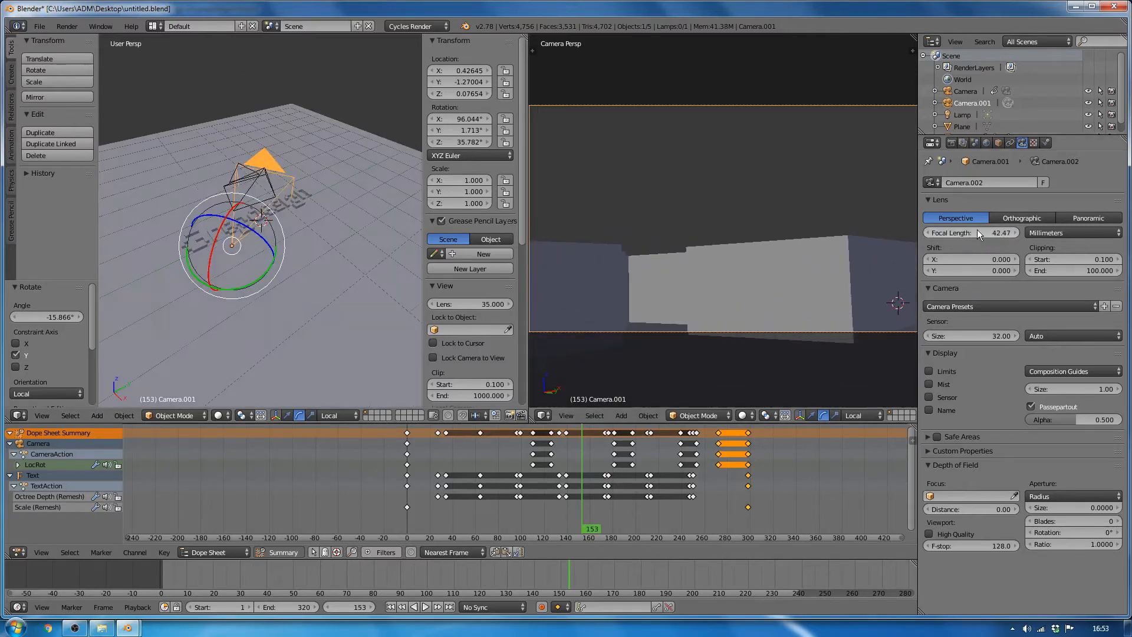
{"action": "left_click", "coordinate": [978, 232]}
{"action": "type", "text": "35"}
{"action": "key", "text": "Return"}
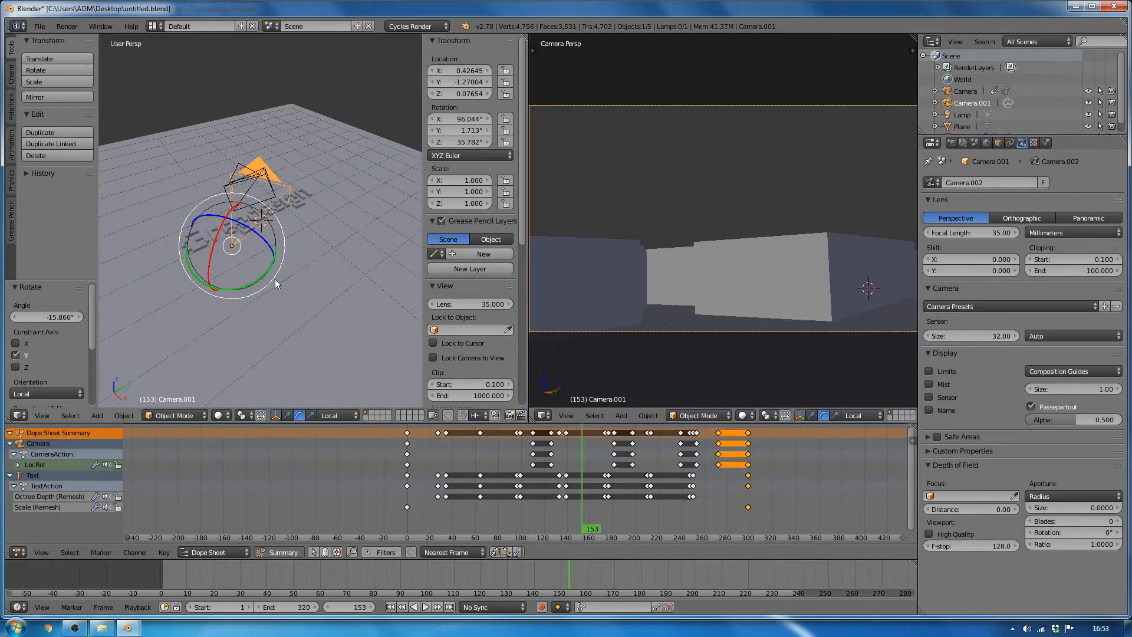
- Show the move and rotate manipulators together, pull the camera back about 0.66 along local Z and raise it about 1.35 along local Y
{"action": "left_click", "coordinate": [288, 417], "text": "shift"}
{"action": "left_click_drag", "start_coordinate": [200, 313], "coordinate": [189, 331]}
{"action": "middle_click_drag", "start_coordinate": [188, 331], "coordinate": [222, 214]}
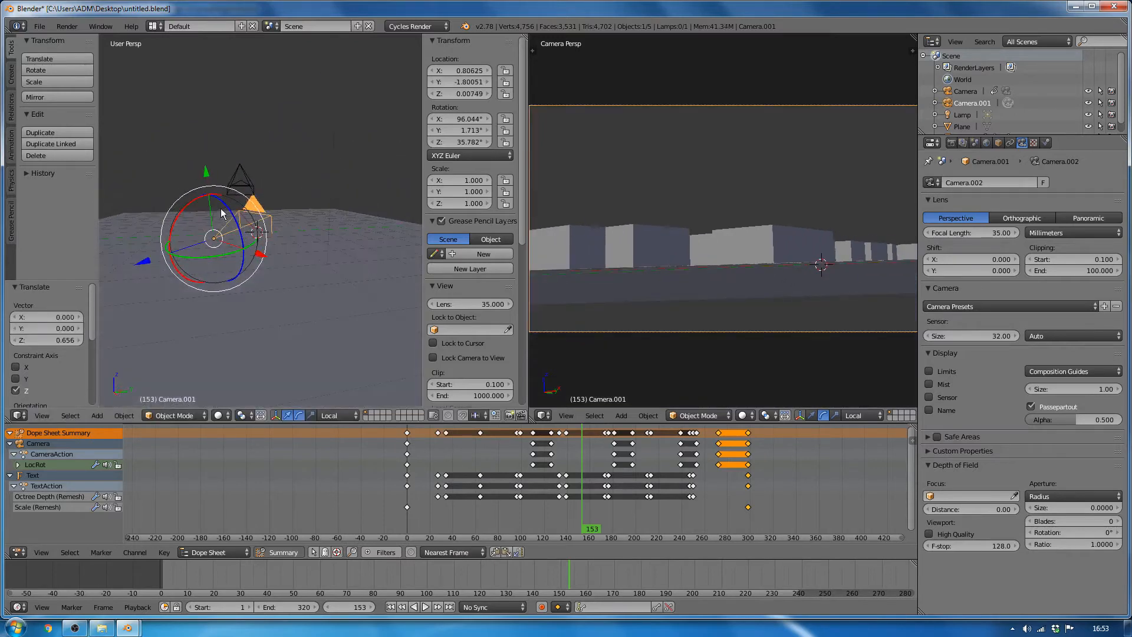
{"action": "left_click_drag", "start_coordinate": [206, 174], "coordinate": [203, 137]}
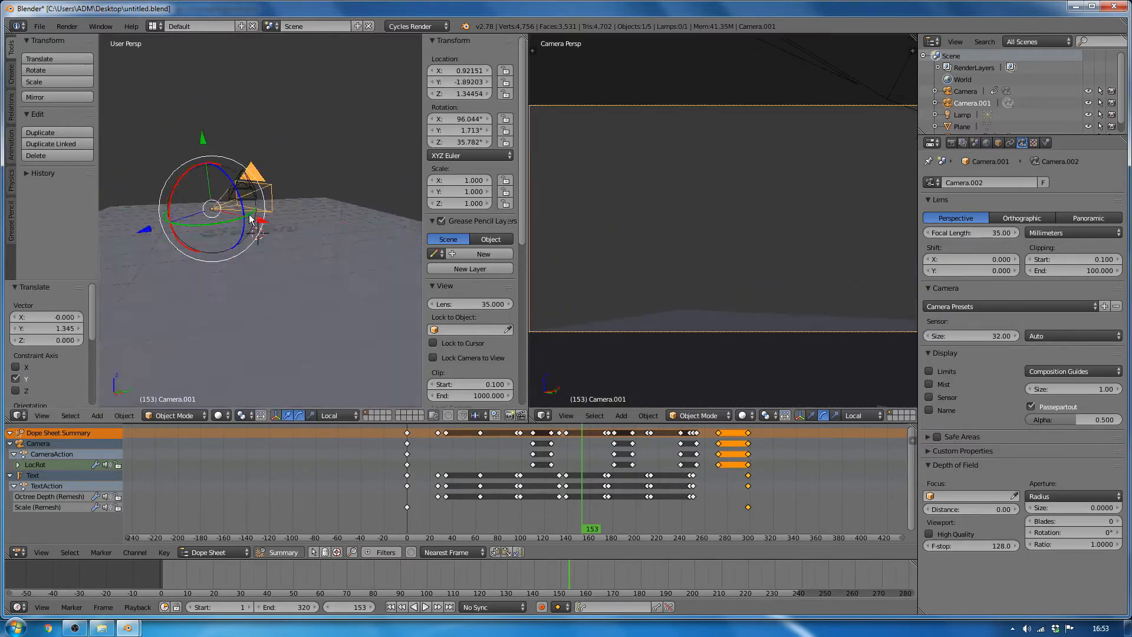
- Lower the camera about 0.23 along local Y and aim it down at the text with rotation about X 49.6°, Y -1.1°, Z 61.5°
{"action": "middle_click_drag", "start_coordinate": [251, 220], "coordinate": [232, 242]}
{"action": "mouse_move", "coordinate": [241, 263]}
{"action": "left_mouse_down"}
{"action": "mouse_move", "coordinate": [252, 266]}
{"action": "mouse_move", "coordinate": [234, 269]}
{"action": "mouse_move", "coordinate": [270, 256]}
{"action": "mouse_move", "coordinate": [246, 263]}
{"action": "mouse_move", "coordinate": [256, 261]}
{"action": "left_mouse_up"}
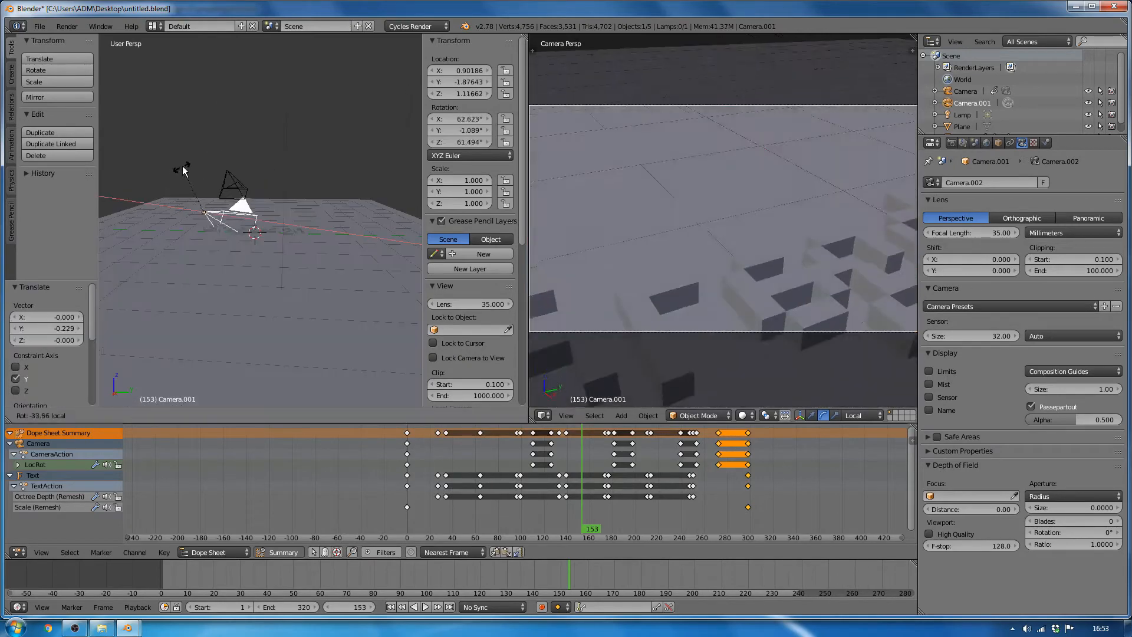
{"action": "left_click_drag", "start_coordinate": [184, 167], "coordinate": [189, 157]}
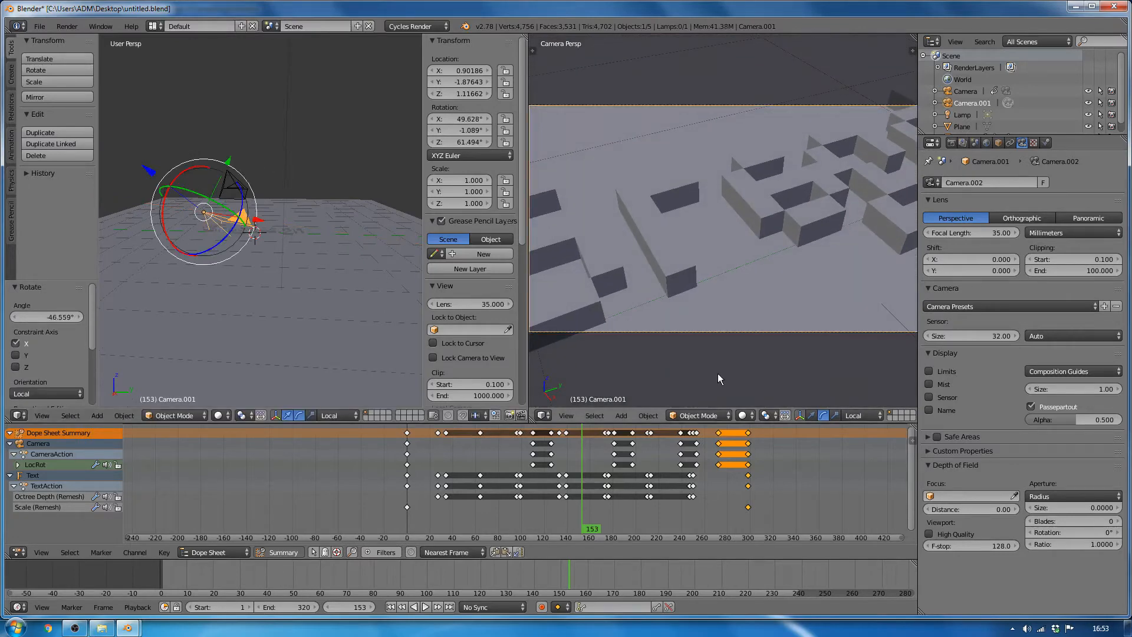
- Move the camera to about X 0.58, Y -3.02, Z 0.79 and turn it to about X 45.5°, Y 1.5°, Z 92.3°
{"action": "middle_click_drag", "start_coordinate": [302, 225], "coordinate": [270, 287]}
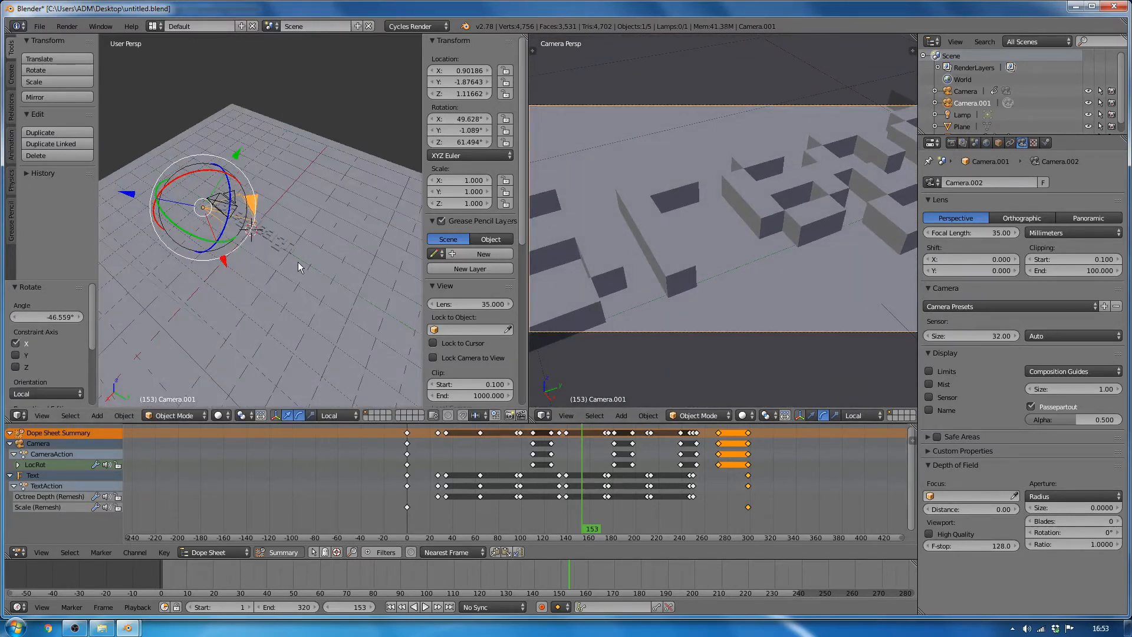
{"action": "left_click_drag", "start_coordinate": [219, 261], "coordinate": [231, 236]}
{"action": "middle_click_drag", "start_coordinate": [240, 201], "coordinate": [254, 219]}
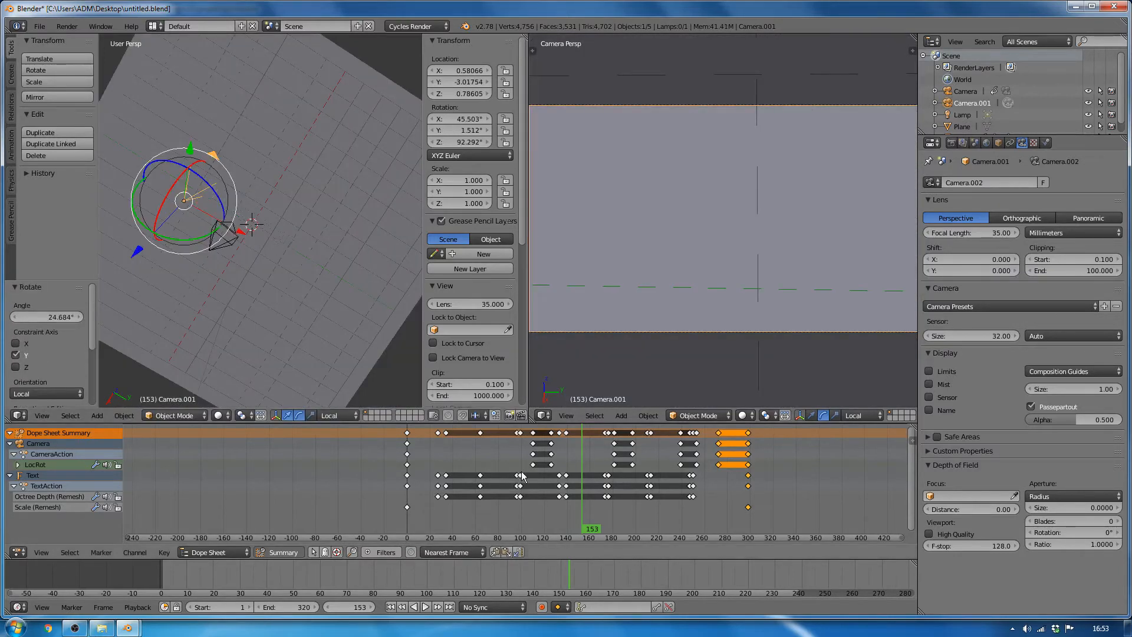
- Go to frame 2 and insert a LocRot keyframe on the new camera
{"action": "left_click", "coordinate": [444, 512]}
{"action": "key", "text": "alt+a"}
{"action": "left_click_drag", "start_coordinate": [438, 511], "coordinate": [410, 515]}
{"action": "key", "text": "alt+a"}
{"action": "key", "text": "i"}
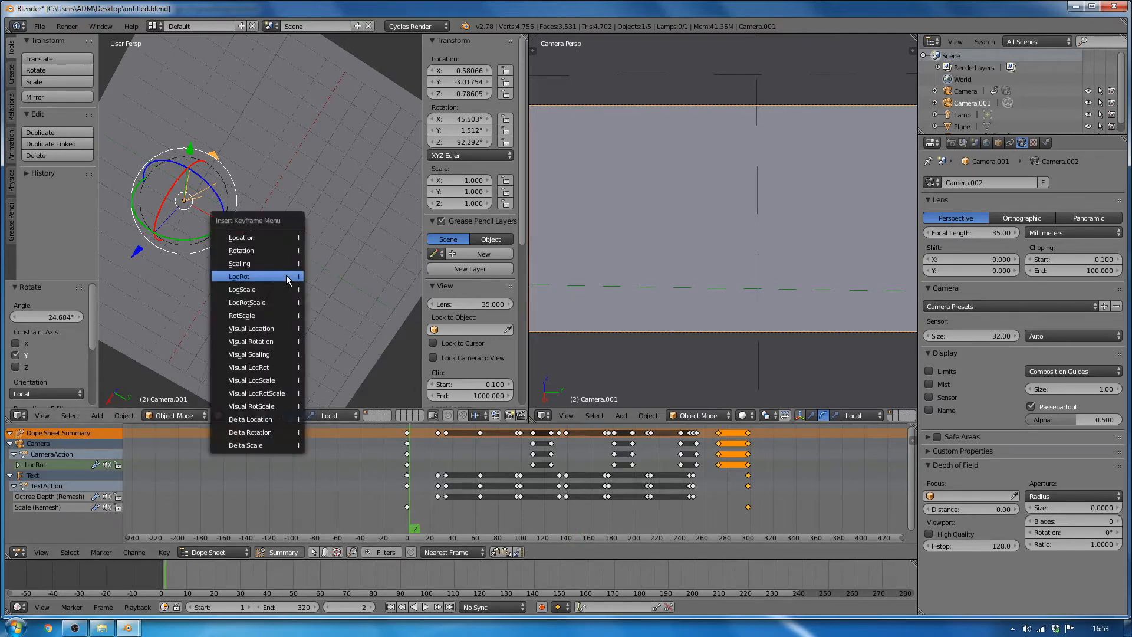
{"action": "left_click", "coordinate": [249, 281]}
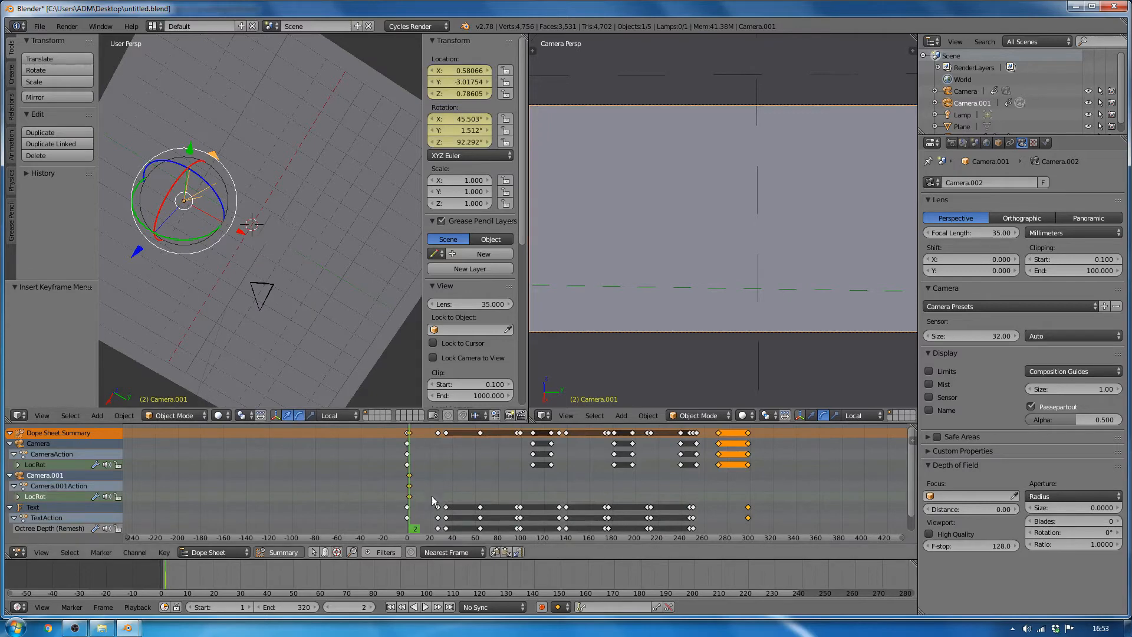
- At frame 295, move the new camera about 5.47 along local X, turn it about 6.5° around local Y and insert a LocRot keyframe
{"action": "key", "text": "alt+a"}
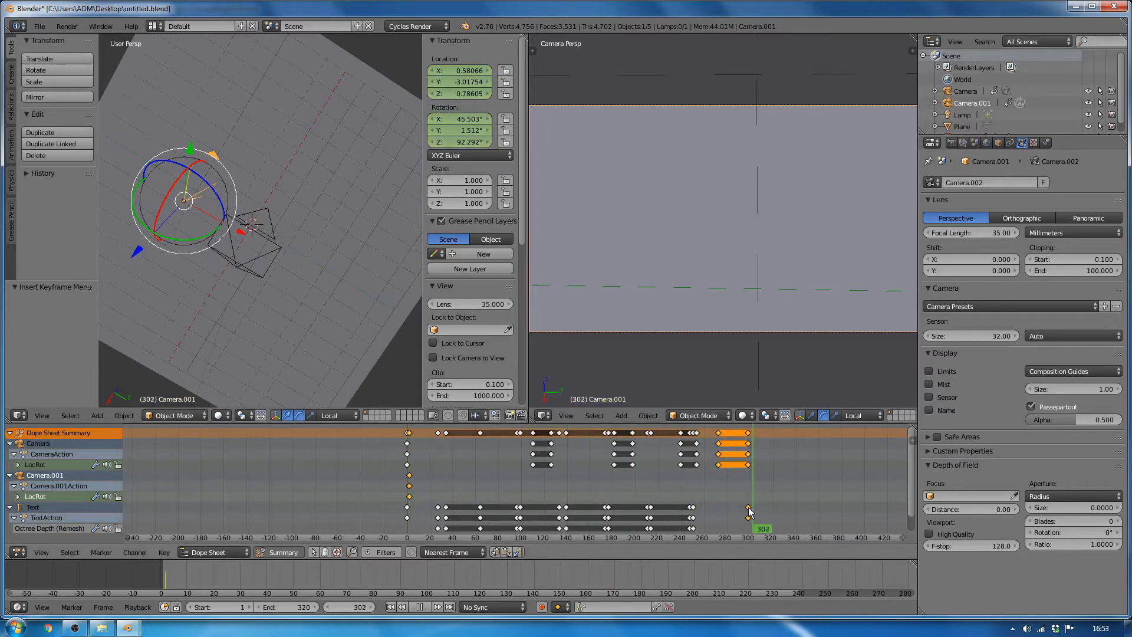
{"action": "key", "text": "alt+a"}
{"action": "left_click_drag", "start_coordinate": [237, 229], "coordinate": [353, 274]}
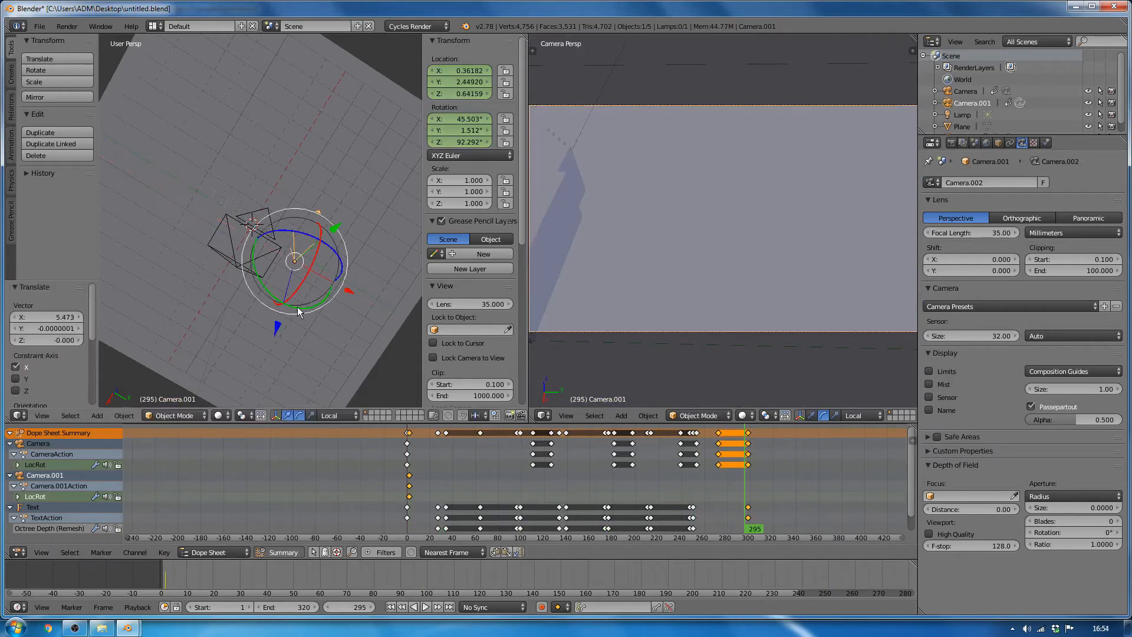
{"action": "left_click_drag", "start_coordinate": [308, 311], "coordinate": [312, 272]}
{"action": "key", "text": "i"}
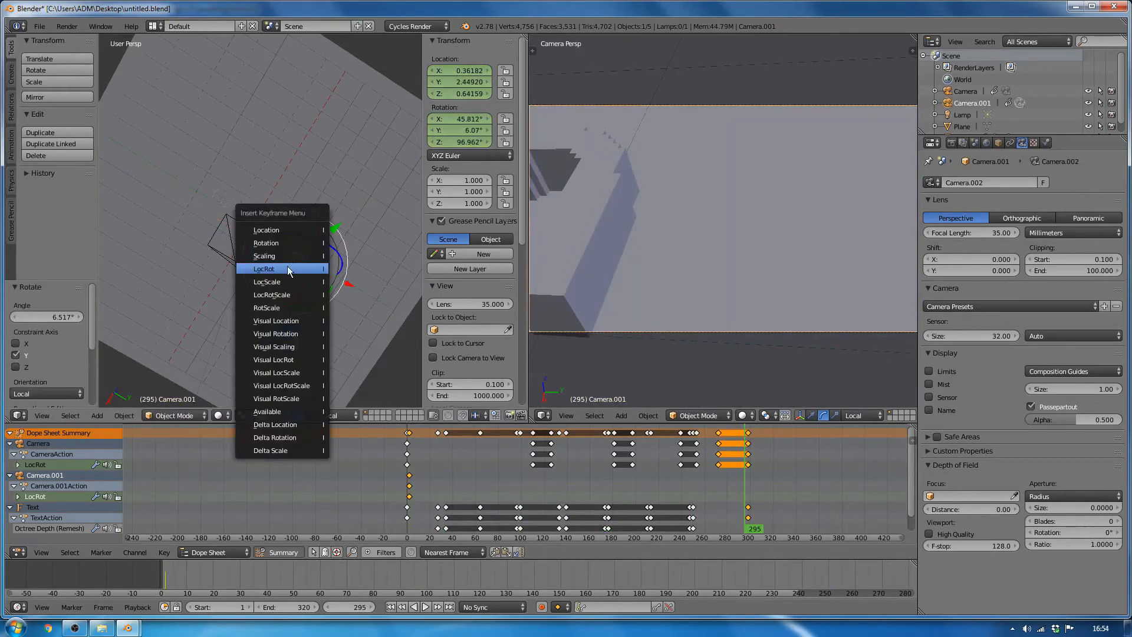
{"action": "left_click", "coordinate": [289, 269]}
- Play back and scrub the animation to examine the new camera's pass over the growing text in relation to the first camera
{"action": "key", "text": "alt+a"}
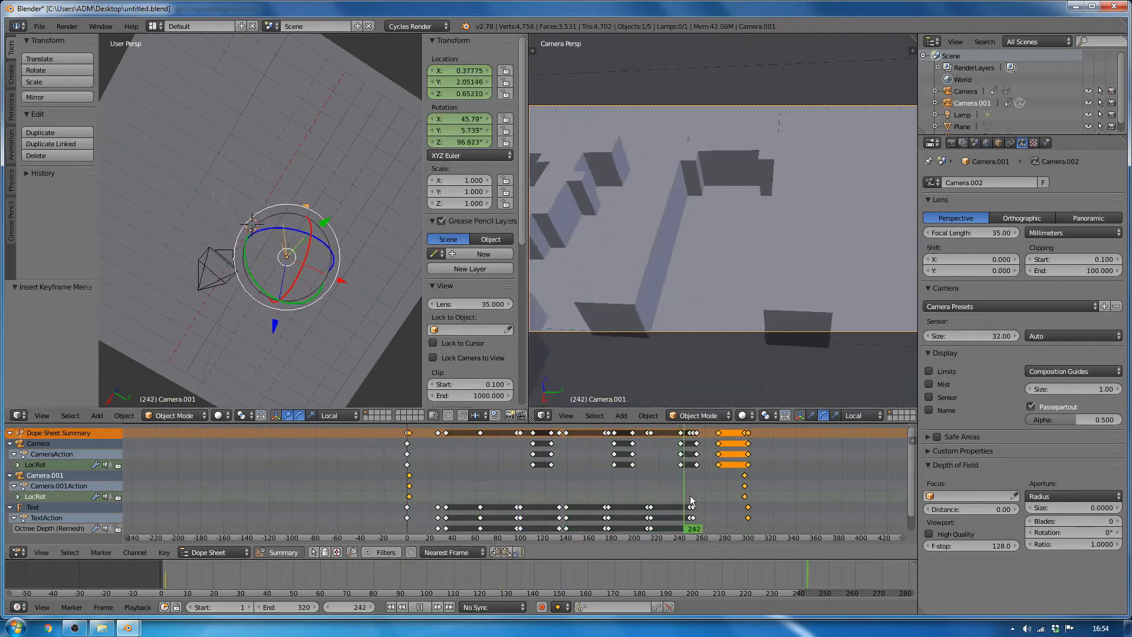
{"action": "left_click_drag", "start_coordinate": [651, 492], "coordinate": [625, 474]}
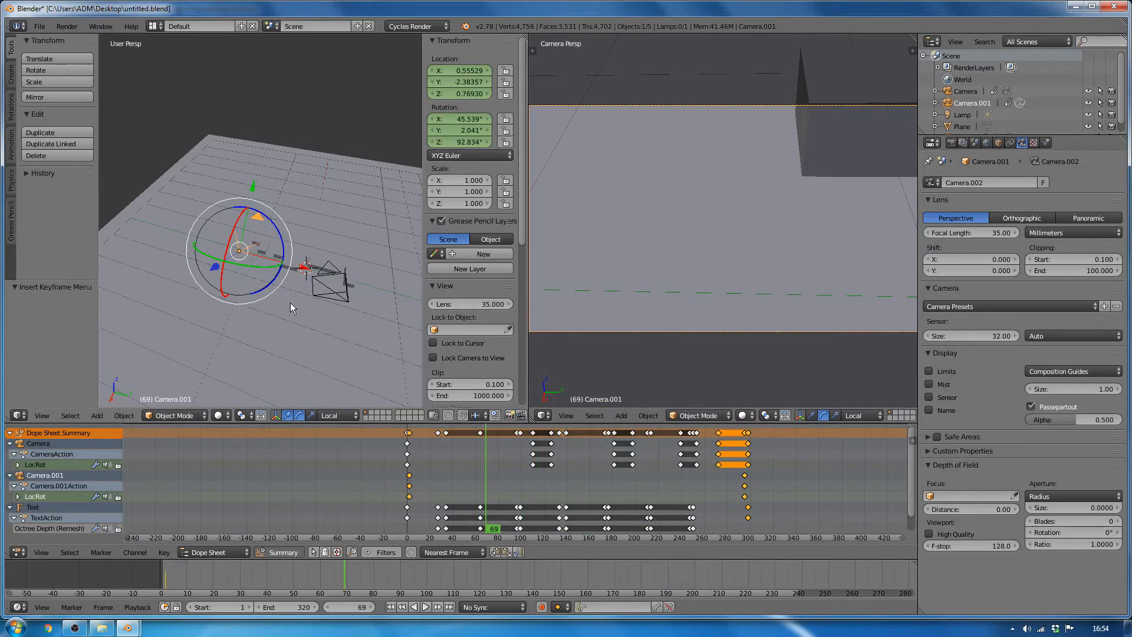
{"action": "right_click", "coordinate": [347, 306]}
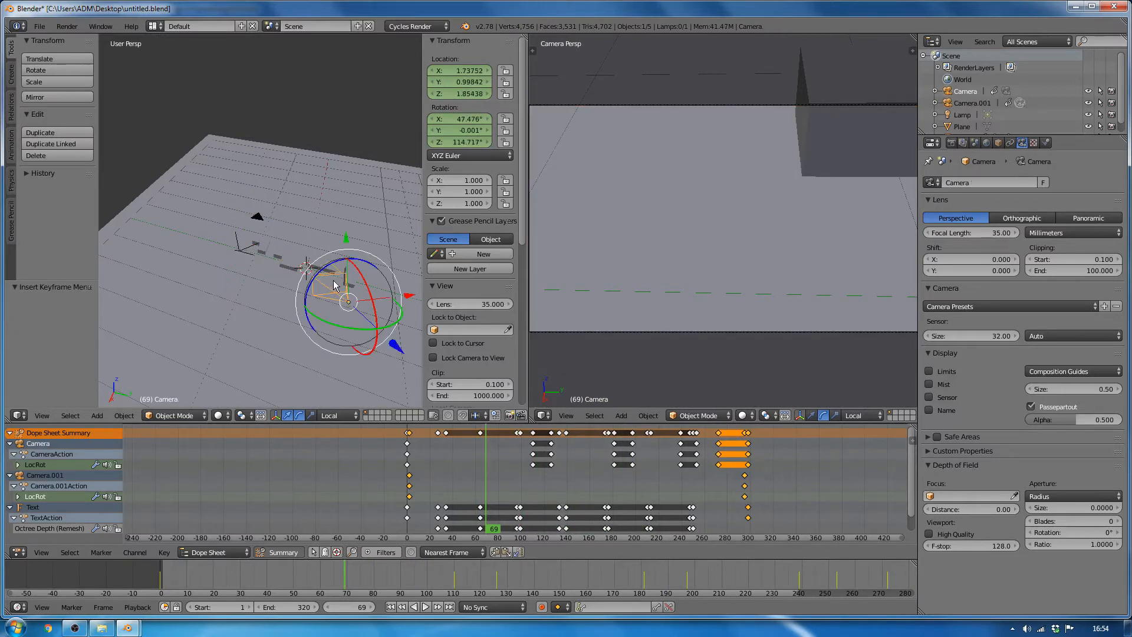
{"action": "right_click", "coordinate": [246, 247]}
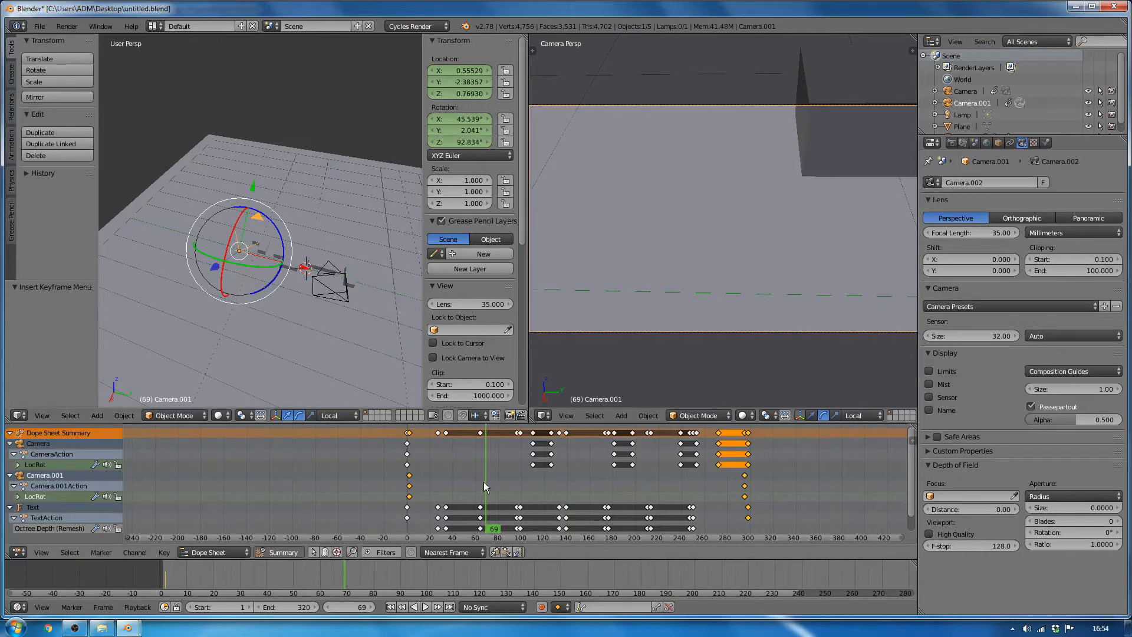
{"action": "key", "text": "alt+a"}
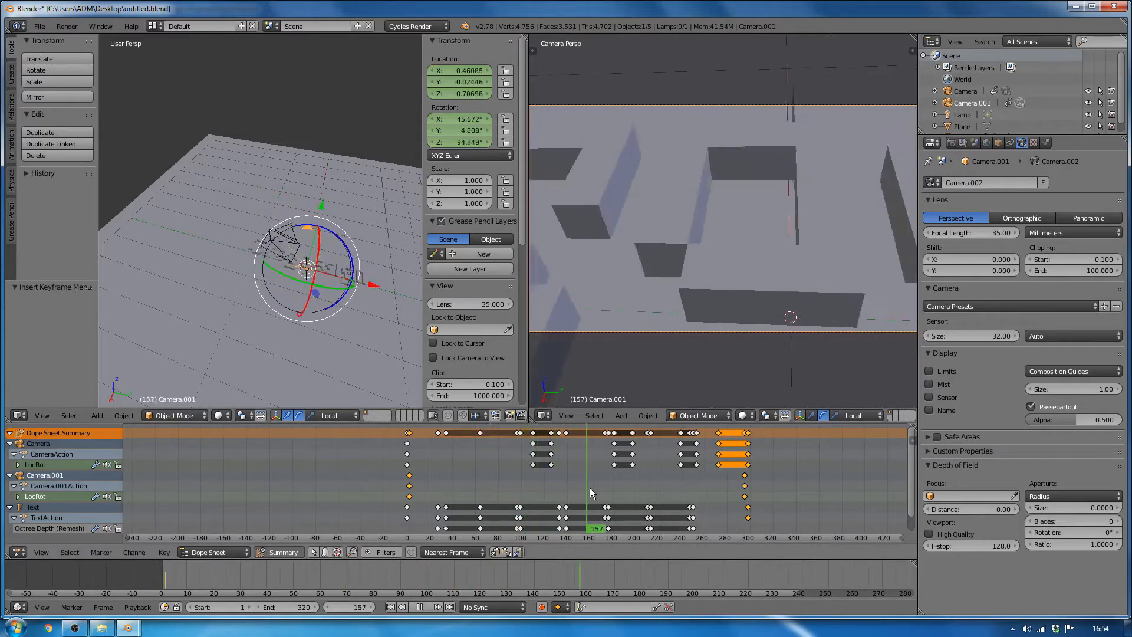
{"action": "left_click_drag", "start_coordinate": [590, 487], "coordinate": [550, 490]}
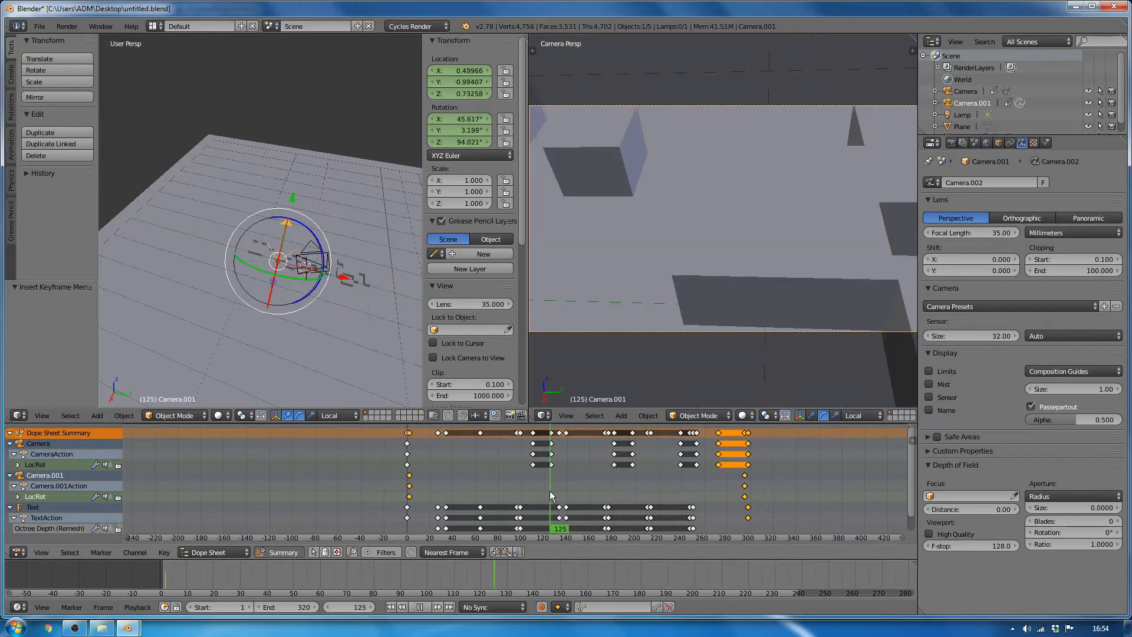
{"action": "middle_click_drag", "start_coordinate": [346, 242], "coordinate": [277, 242]}
{"action": "middle_click_drag", "start_coordinate": [261, 301], "coordinate": [284, 267]}
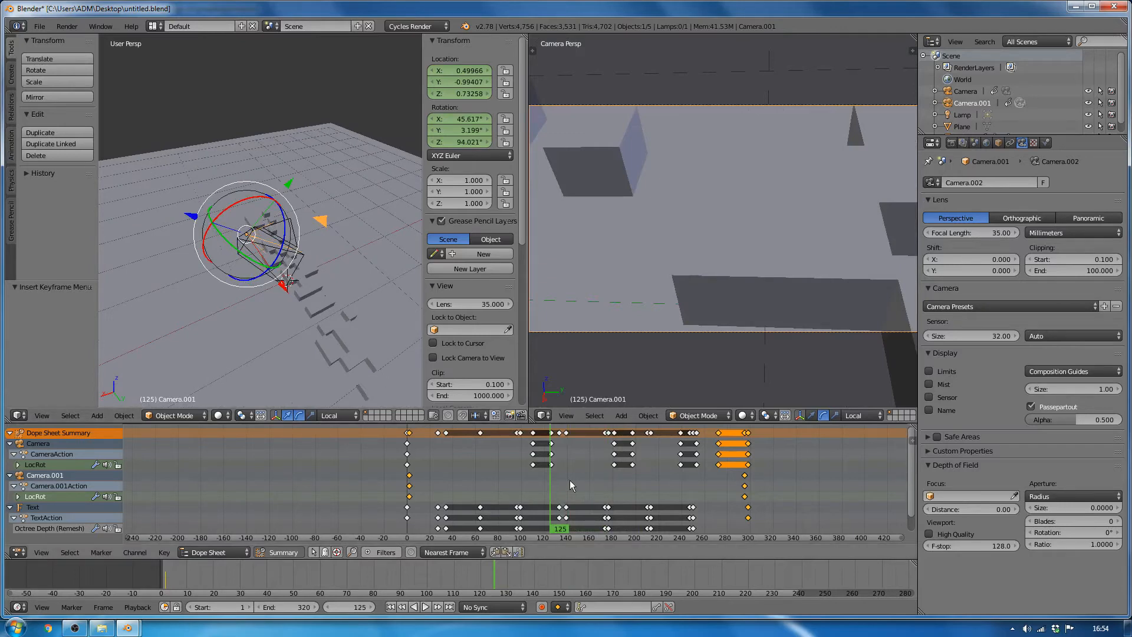
{"action": "left_click_drag", "start_coordinate": [552, 493], "coordinate": [516, 493]}
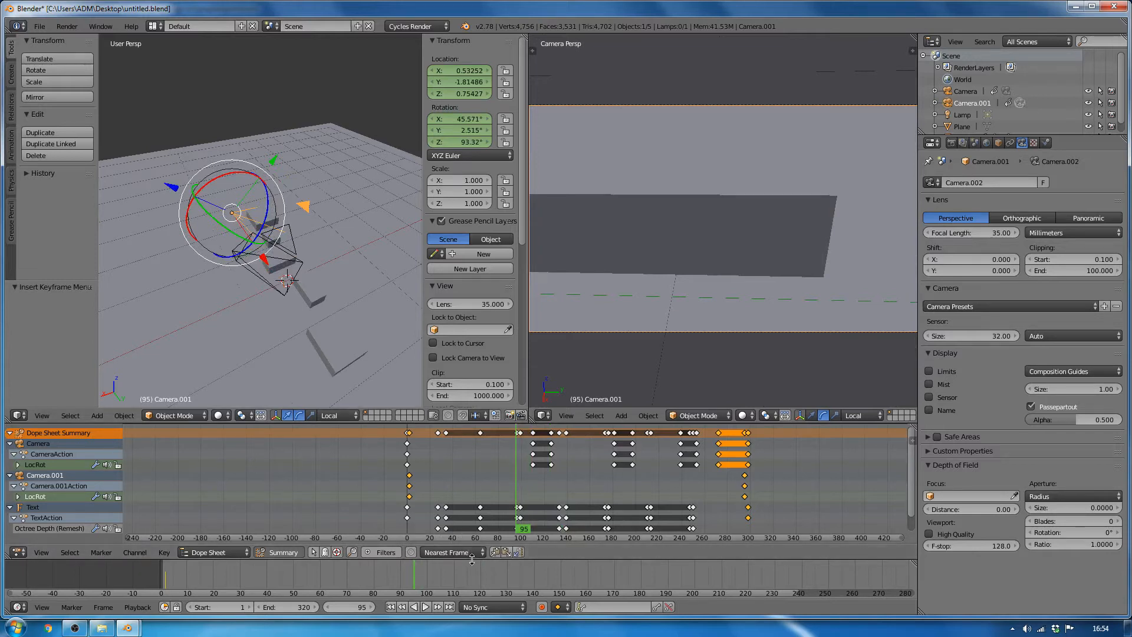
- Enlarge the timeline editor and add a time marker at frame 0
{"action": "left_click_drag", "start_coordinate": [468, 545], "coordinate": [467, 522]}
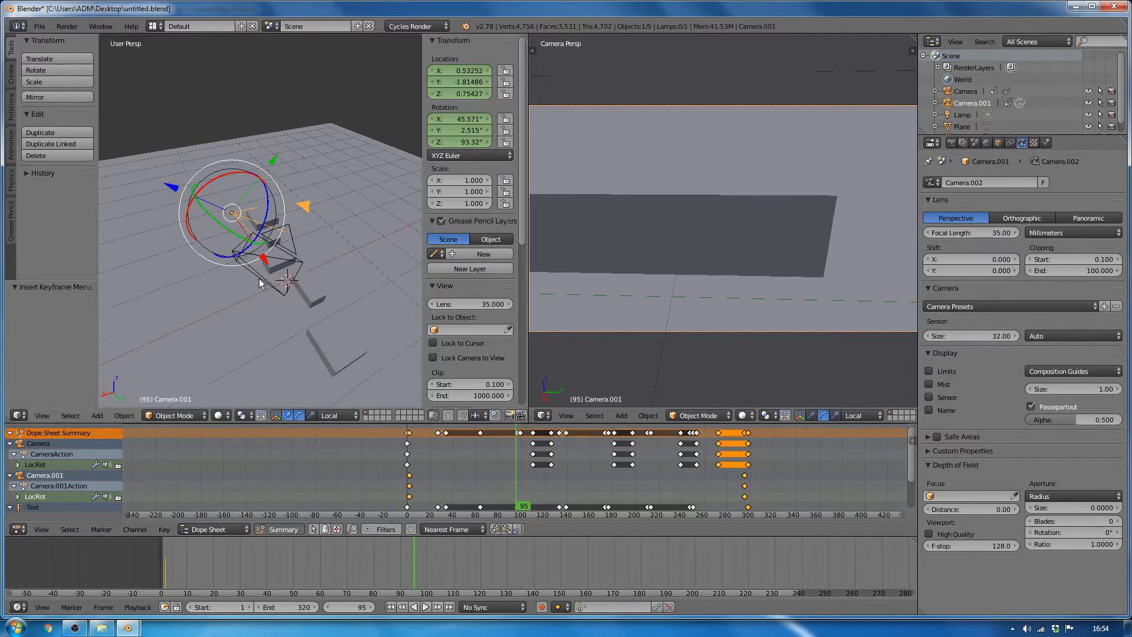
{"action": "middle_click_drag", "start_coordinate": [259, 283], "coordinate": [286, 285]}
{"action": "right_click", "coordinate": [289, 273]}
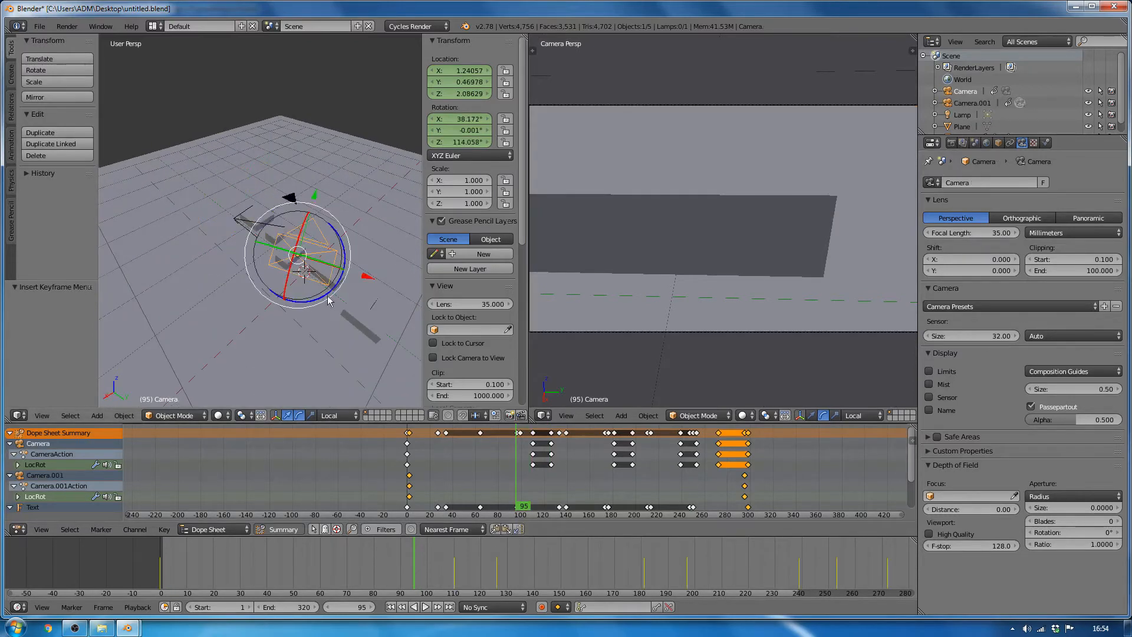
{"action": "left_click_drag", "start_coordinate": [412, 557], "coordinate": [166, 561]}
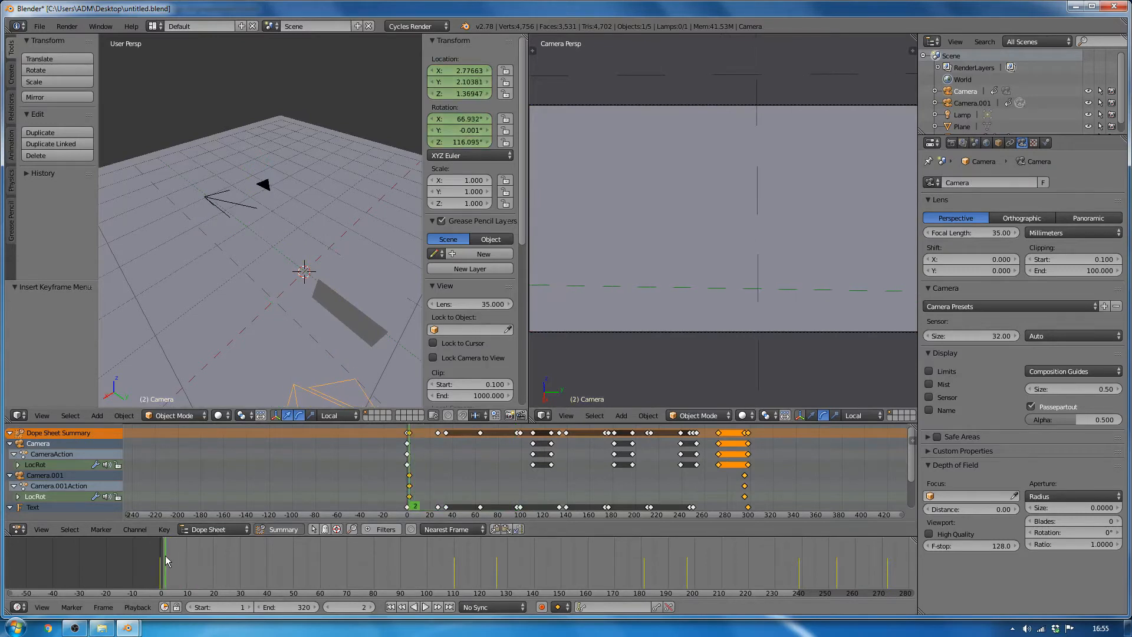
{"action": "left_click", "coordinate": [161, 569]}
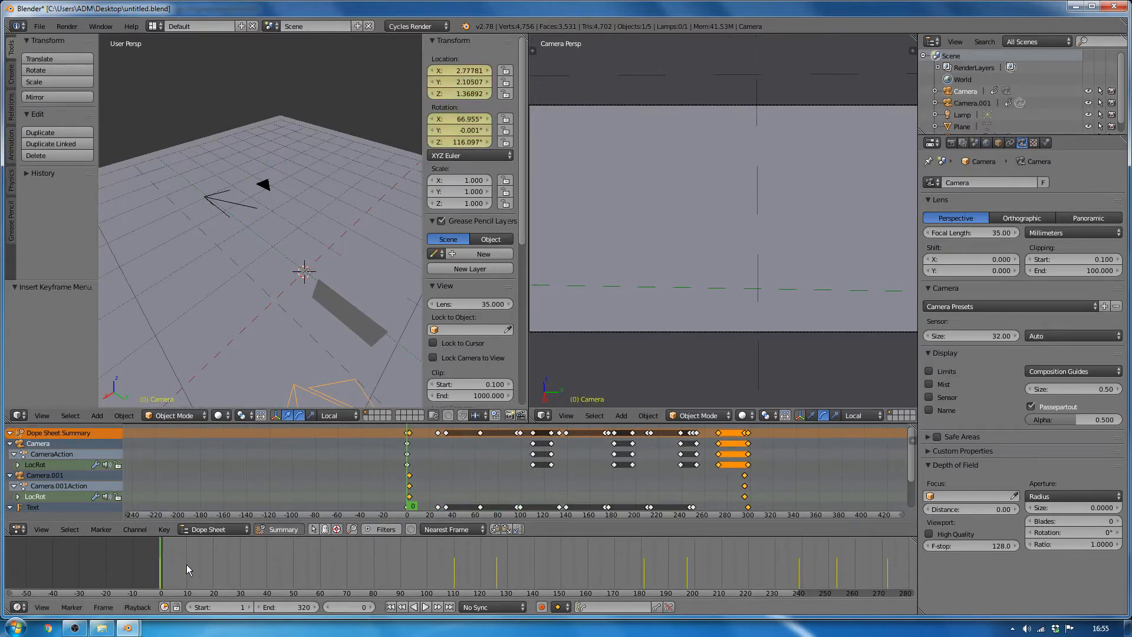
{"action": "key", "text": "m"}
- Add time markers at frame 89 and frame 131 for the camera switches
{"action": "left_click_drag", "start_coordinate": [182, 574], "coordinate": [397, 586]}
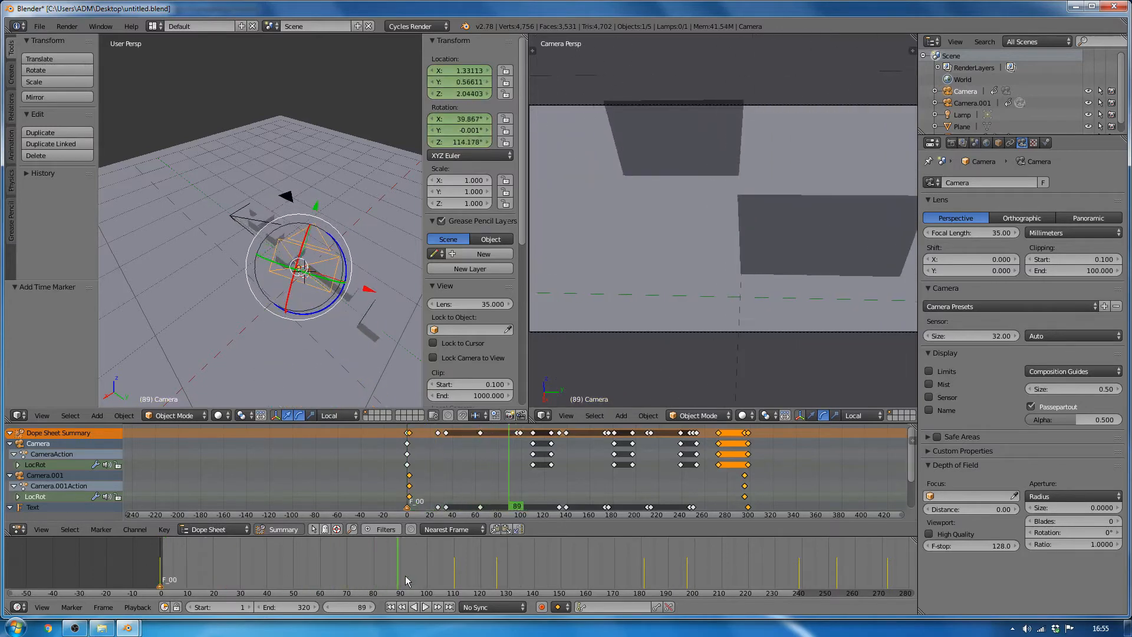
{"action": "key", "text": "m"}
{"action": "key", "text": "alt+a"}
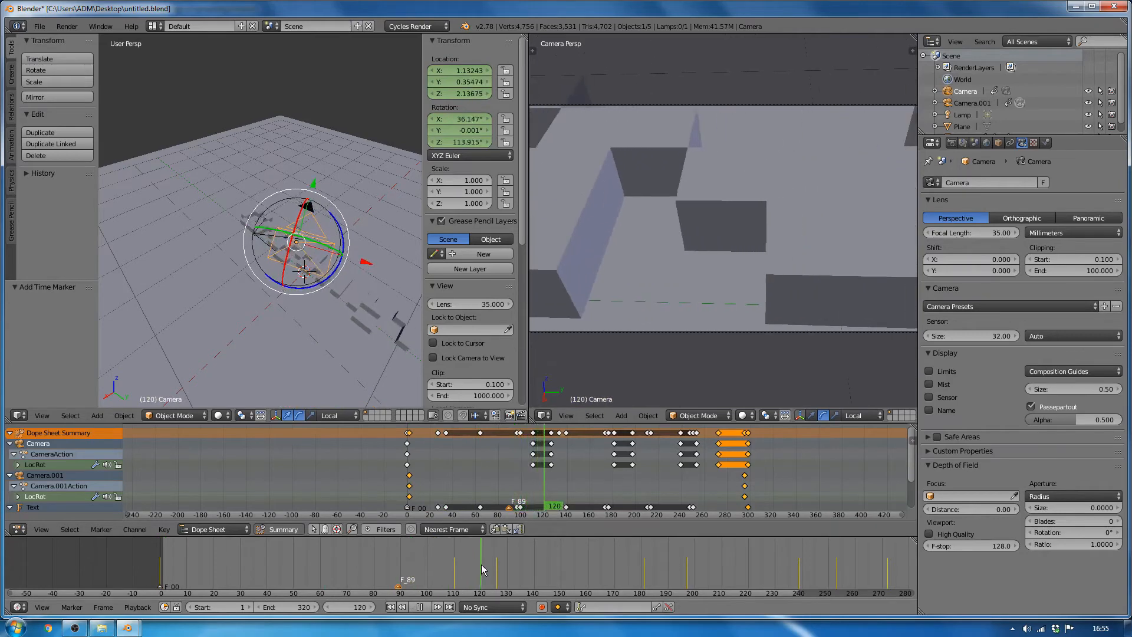
{"action": "key", "text": "m"}
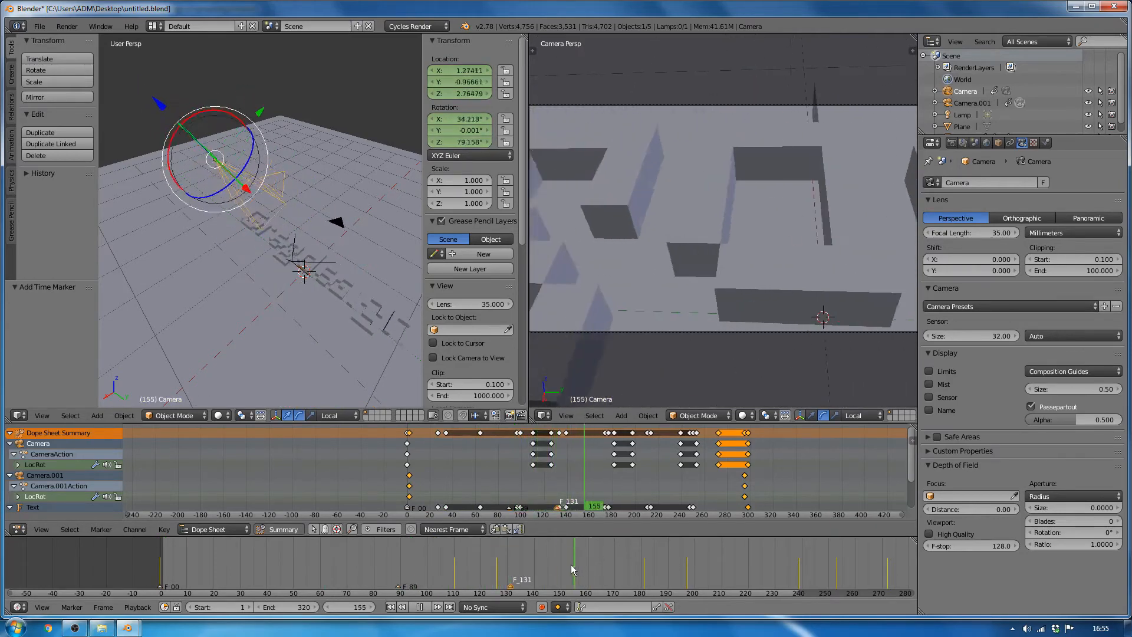
- Bind the first camera to the marker at frame 0 and check the view at that frame
{"action": "mouse_move", "coordinate": [571, 565]}
{"action": "left_mouse_down"}
{"action": "mouse_move", "coordinate": [554, 565]}
{"action": "mouse_move", "coordinate": [767, 565]}
{"action": "mouse_move", "coordinate": [165, 575]}
{"action": "mouse_move", "coordinate": [189, 577]}
{"action": "left_mouse_up"}
{"action": "right_click", "coordinate": [159, 587]}
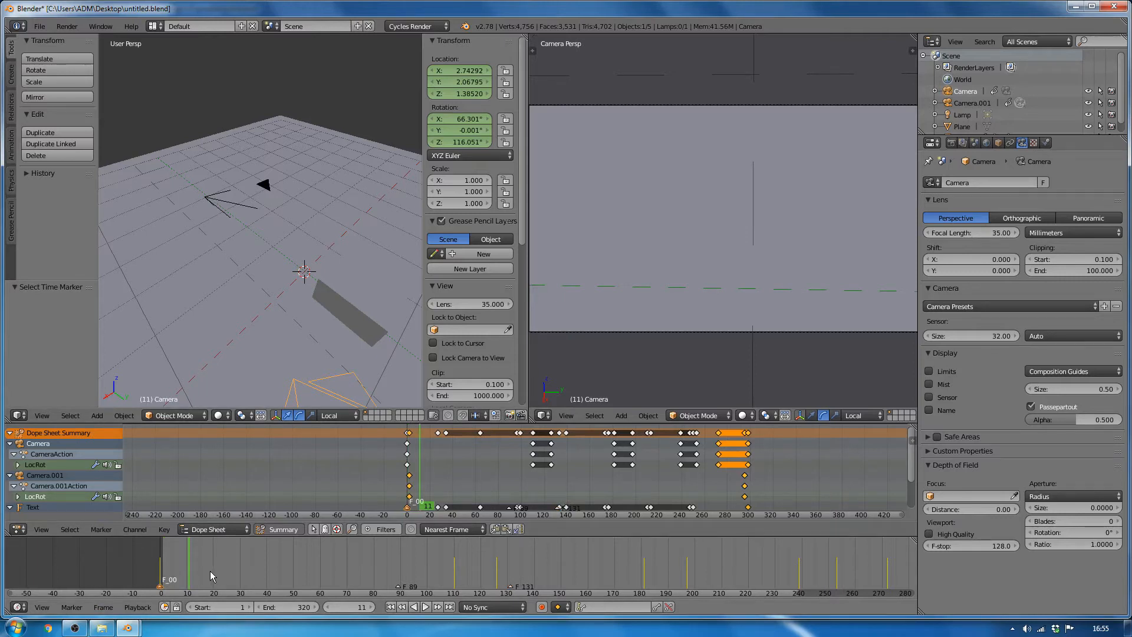
{"action": "key", "text": "ctrl+b"}
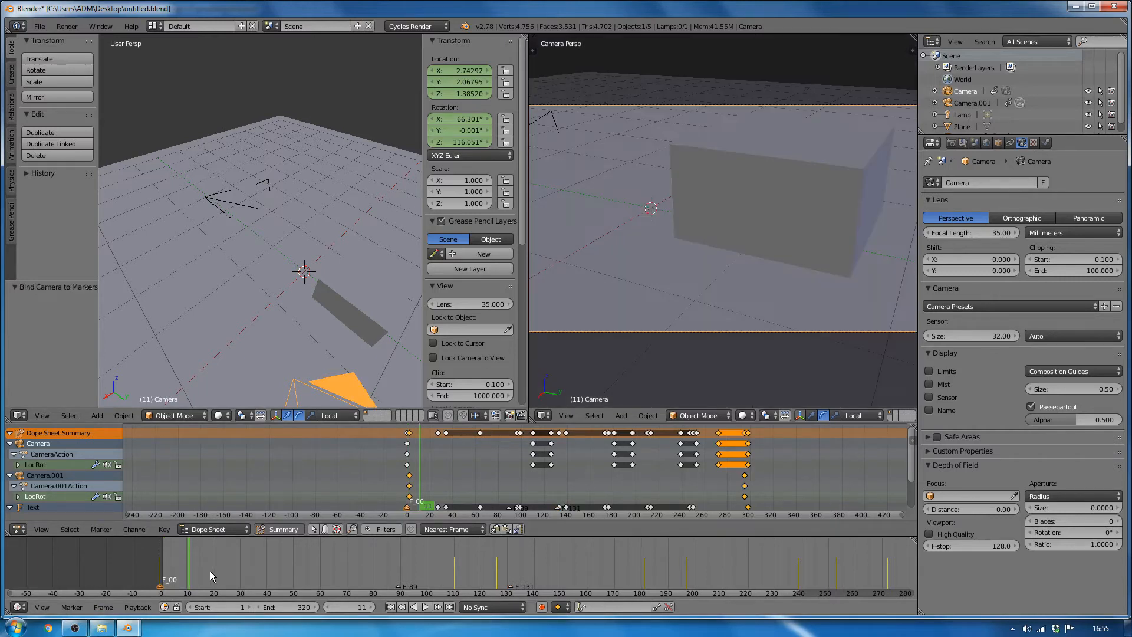
{"action": "left_click", "coordinate": [156, 572]}
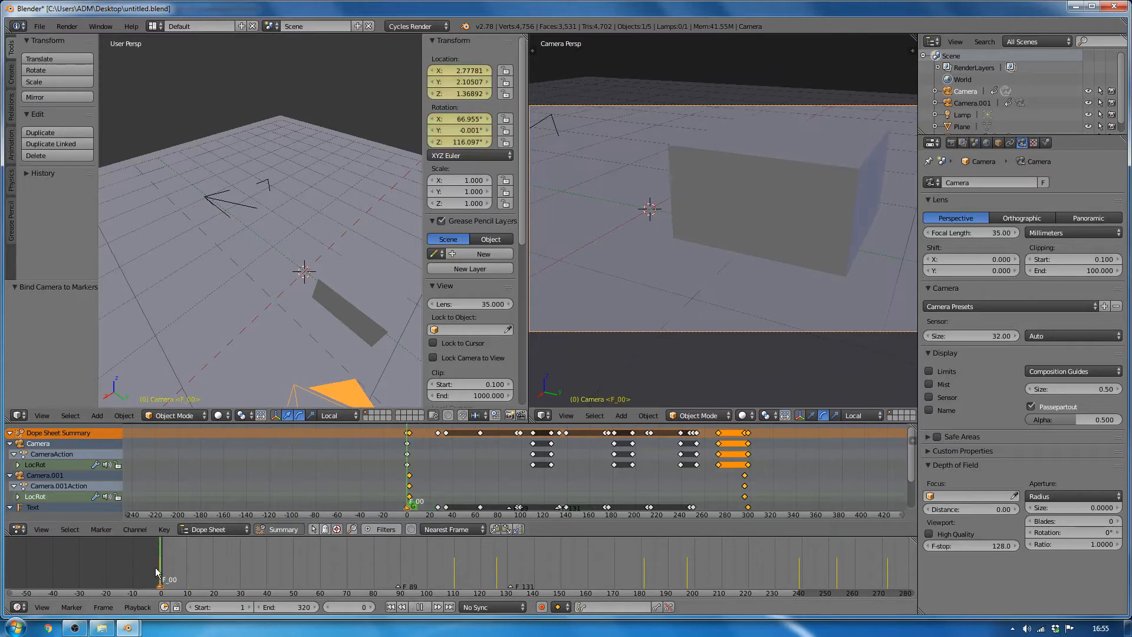
{"action": "key", "text": "Escape"}
- Bind the second camera, Camera.001, to the marker at frame 89
{"action": "right_click", "coordinate": [238, 198]}
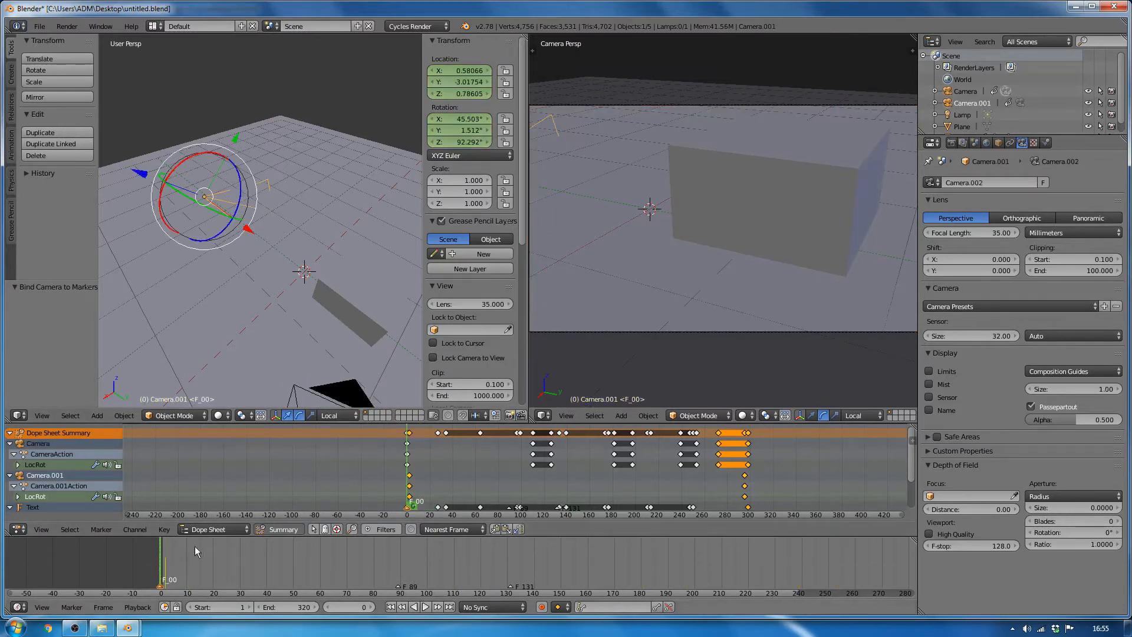
{"action": "key", "text": "alt+a"}
{"action": "key", "text": "alt+a"}
{"action": "scroll", "coordinate": [336, 354], "scroll_direction": "down", "scroll_amount": 2}
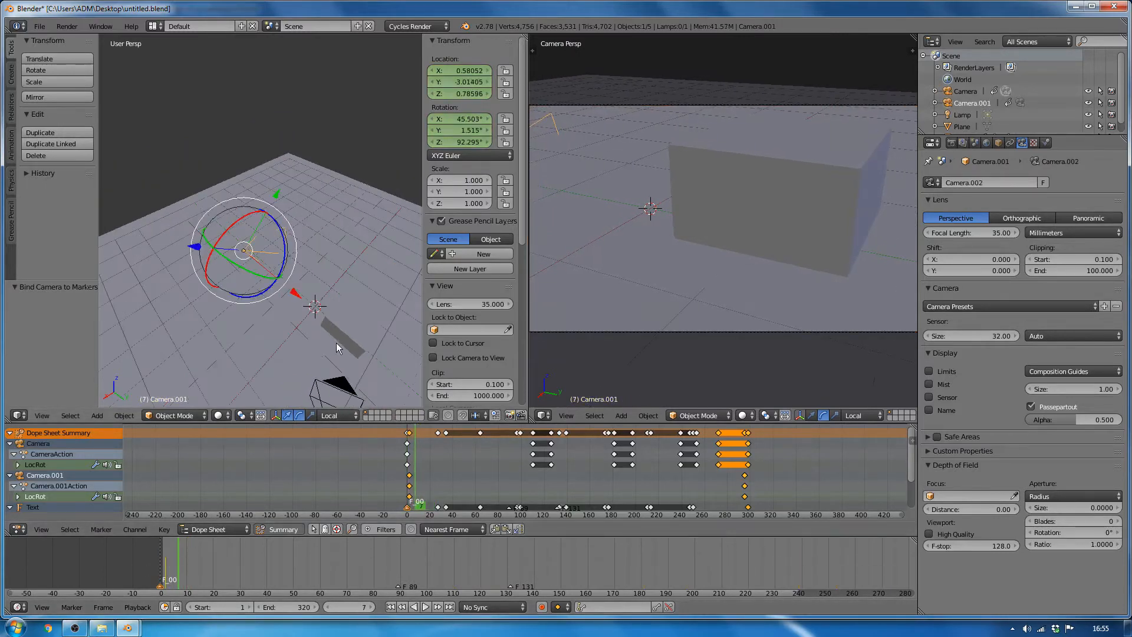
{"action": "middle_click_drag", "start_coordinate": [336, 342], "coordinate": [360, 333]}
{"action": "right_click", "coordinate": [395, 351]}
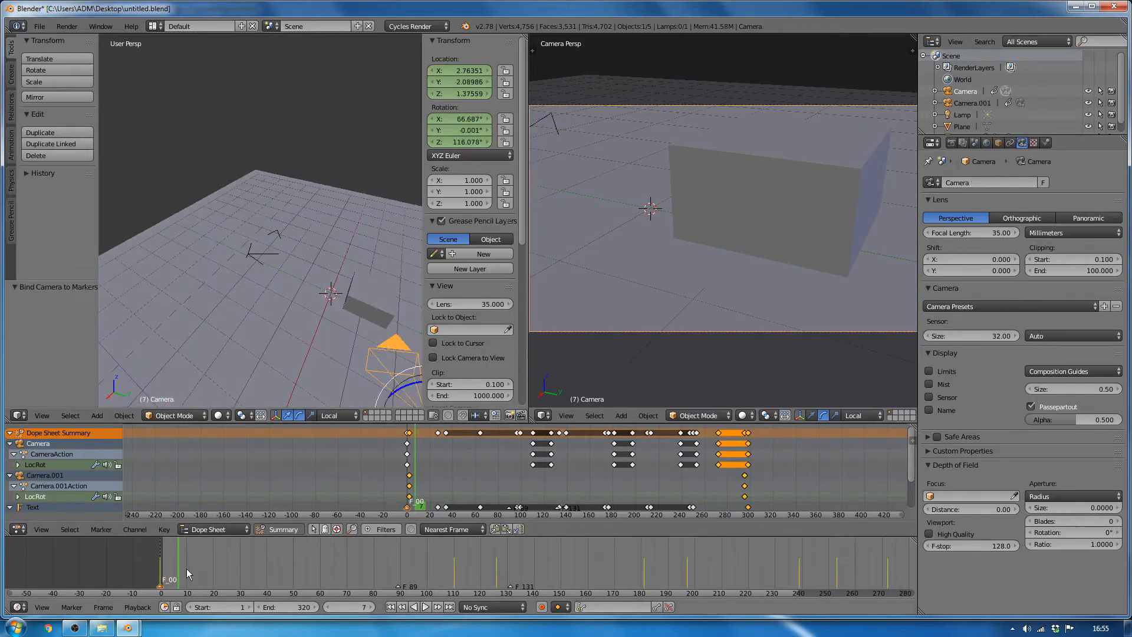
{"action": "left_click_drag", "start_coordinate": [187, 569], "coordinate": [440, 571]}
{"action": "right_click", "coordinate": [397, 587]}
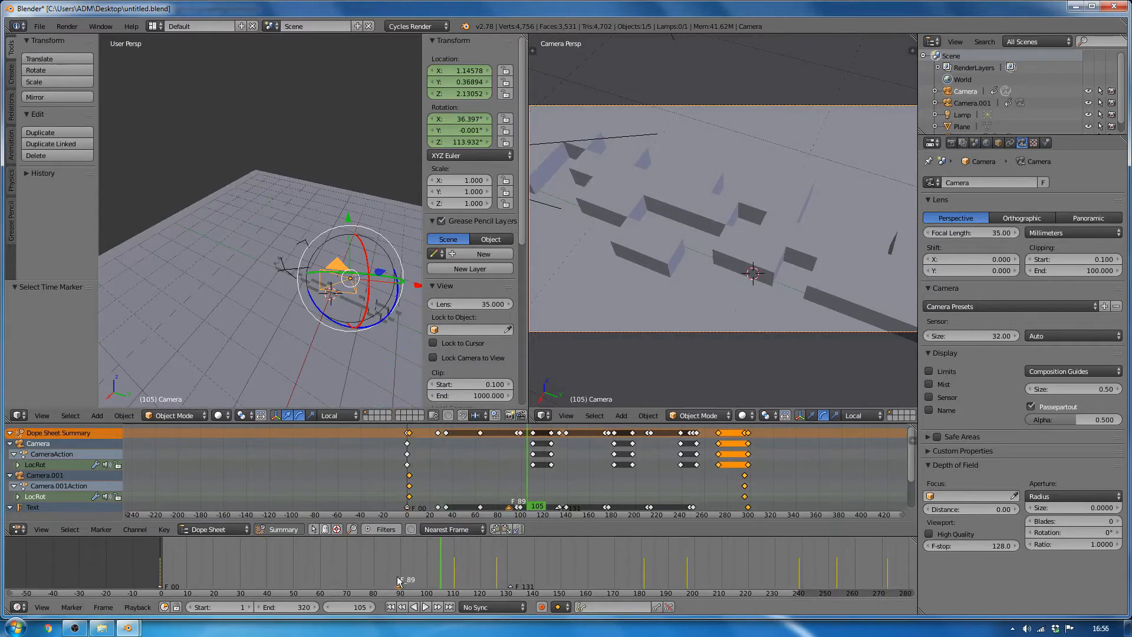
{"action": "right_click", "coordinate": [301, 240], "text": "shift"}
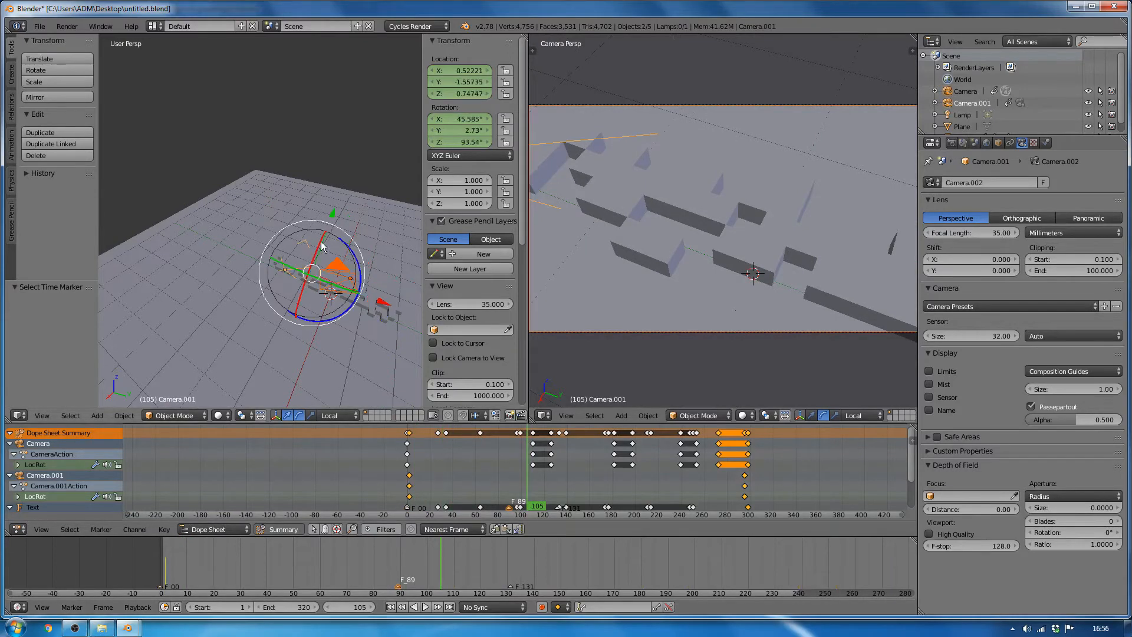
{"action": "right_click", "coordinate": [319, 246]}
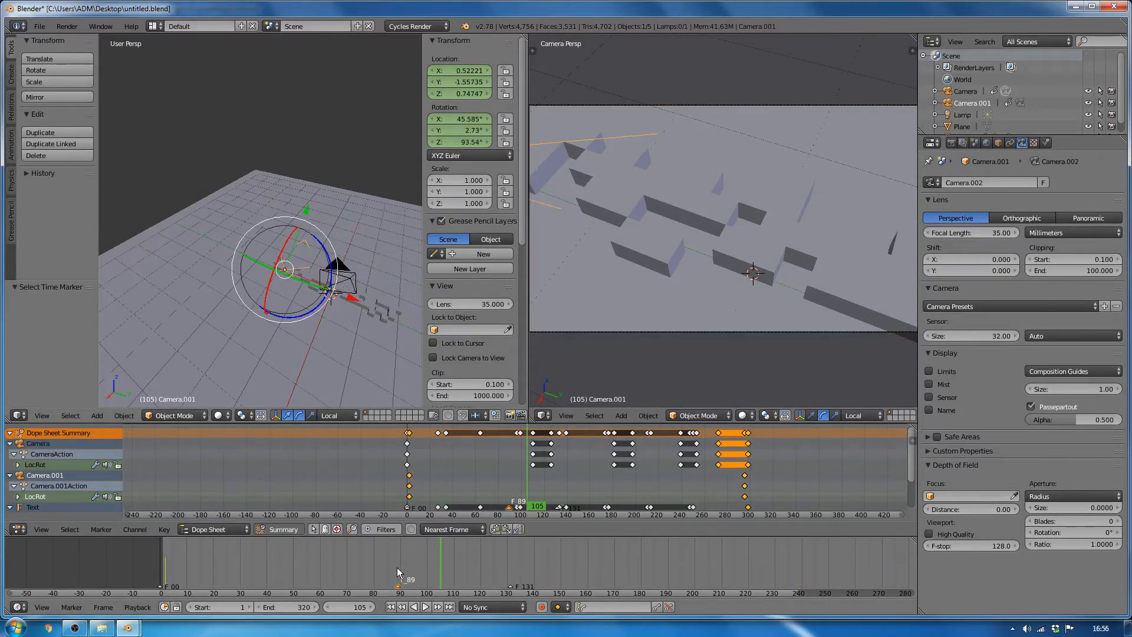
{"action": "key", "text": "ctrl+b"}
- Bind the first camera to the marker at frame 131
{"action": "left_click_drag", "start_coordinate": [397, 568], "coordinate": [470, 568]}
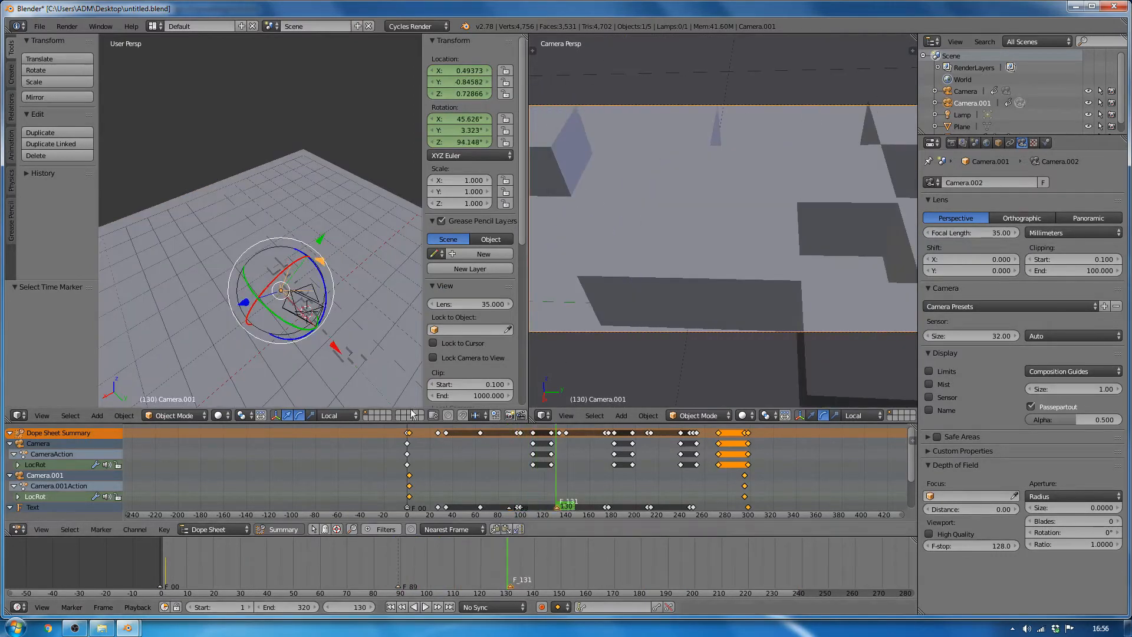
{"action": "right_click", "coordinate": [319, 300]}
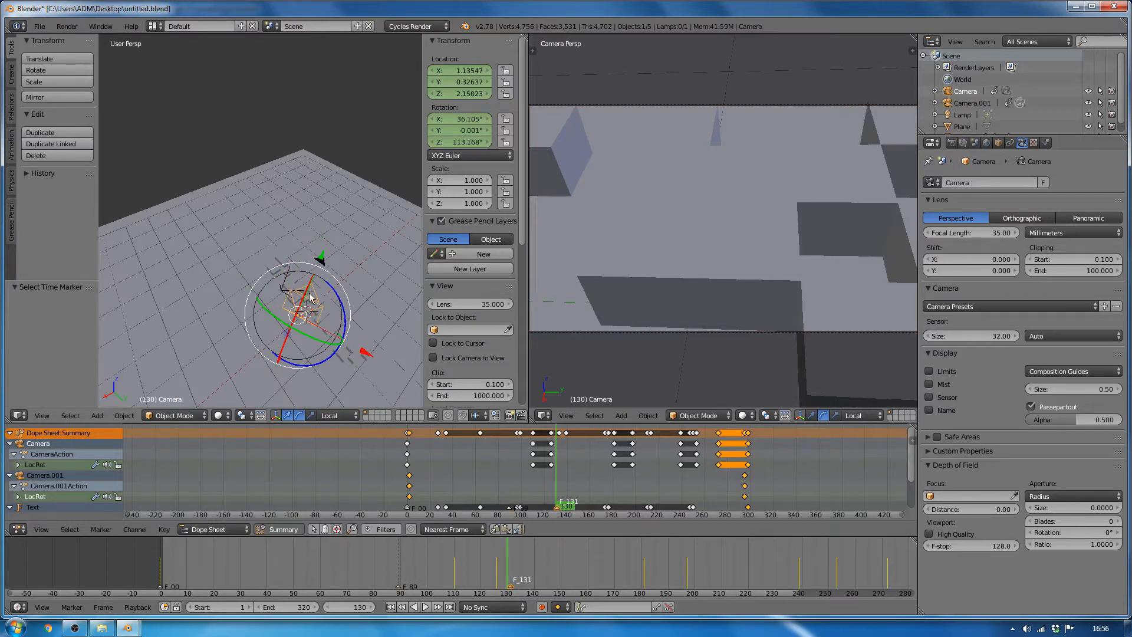
{"action": "key", "text": "b"}
{"action": "key", "text": "Escape"}
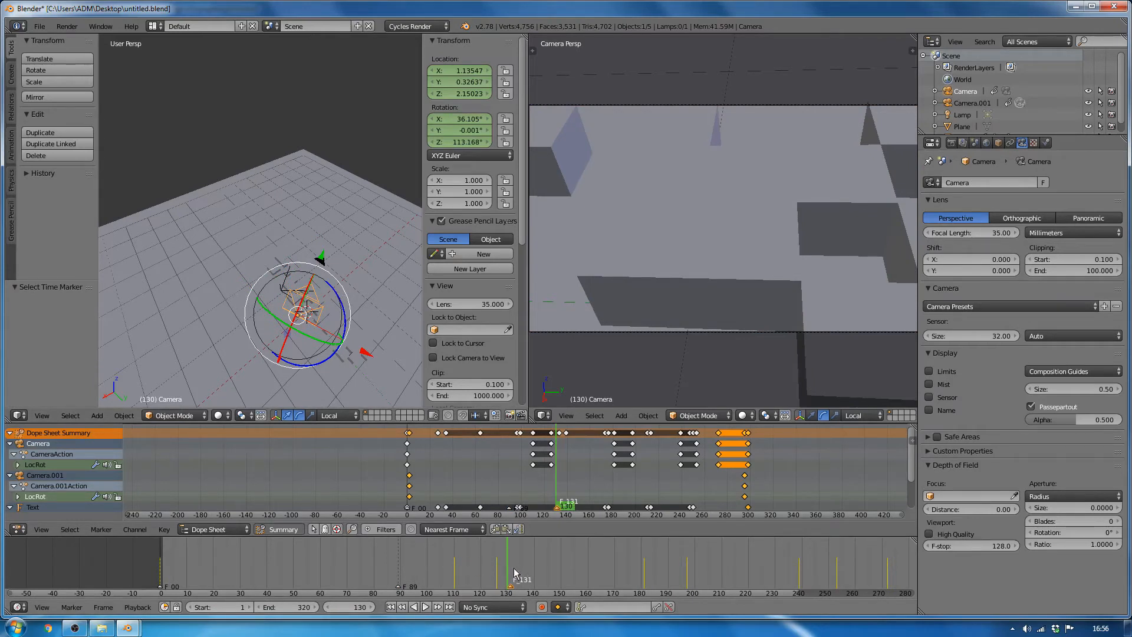
{"action": "key", "text": "ctrl+b"}
- Widen the camera viewport and play the animation from frame 0 to examine the switches between the two cameras
{"action": "key", "text": "alt+a"}
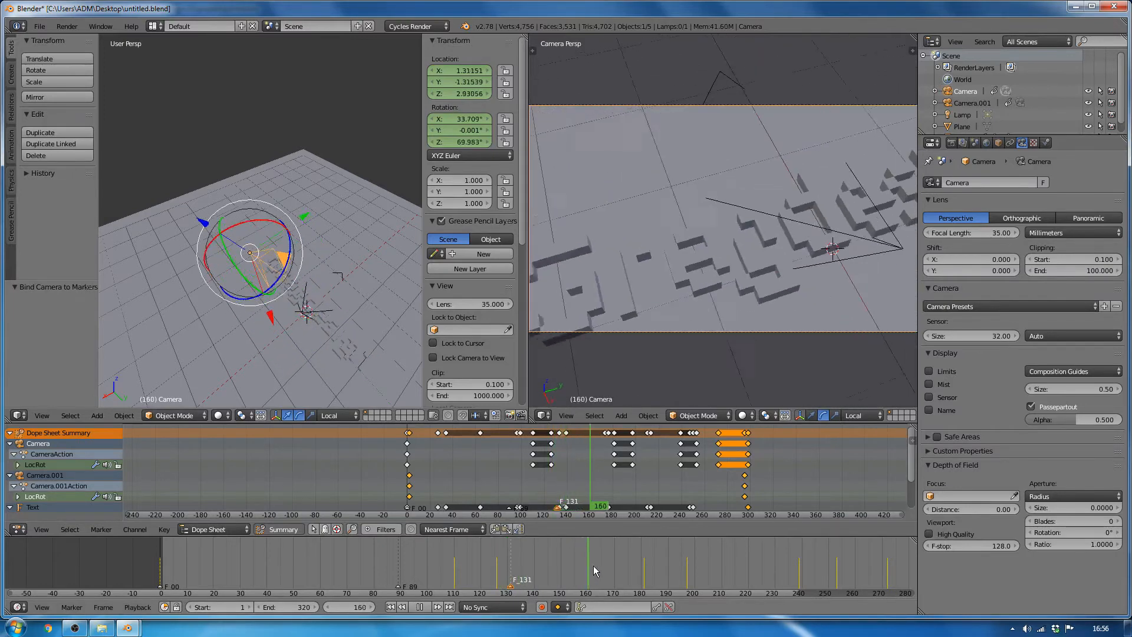
{"action": "left_click_drag", "start_coordinate": [657, 574], "coordinate": [162, 546]}
{"action": "left_click_drag", "start_coordinate": [529, 376], "coordinate": [305, 376]}
{"action": "key", "text": "alt+a"}
{"action": "key", "text": "Escape"}
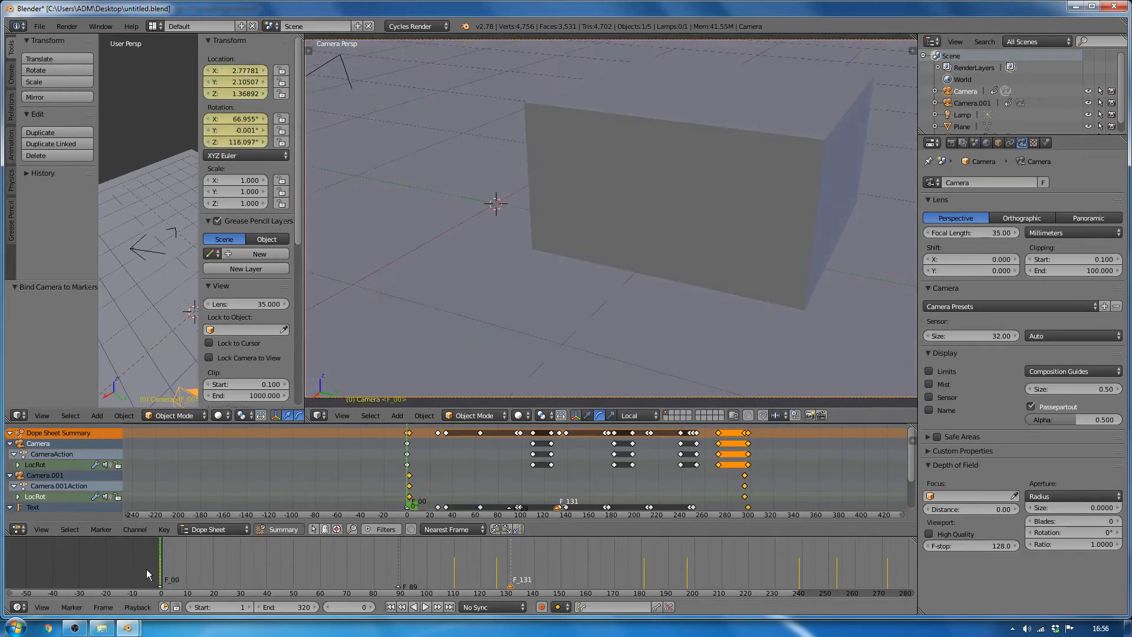
{"action": "key", "text": "alt+a"}
{"action": "left_click_drag", "start_coordinate": [189, 565], "coordinate": [510, 585]}
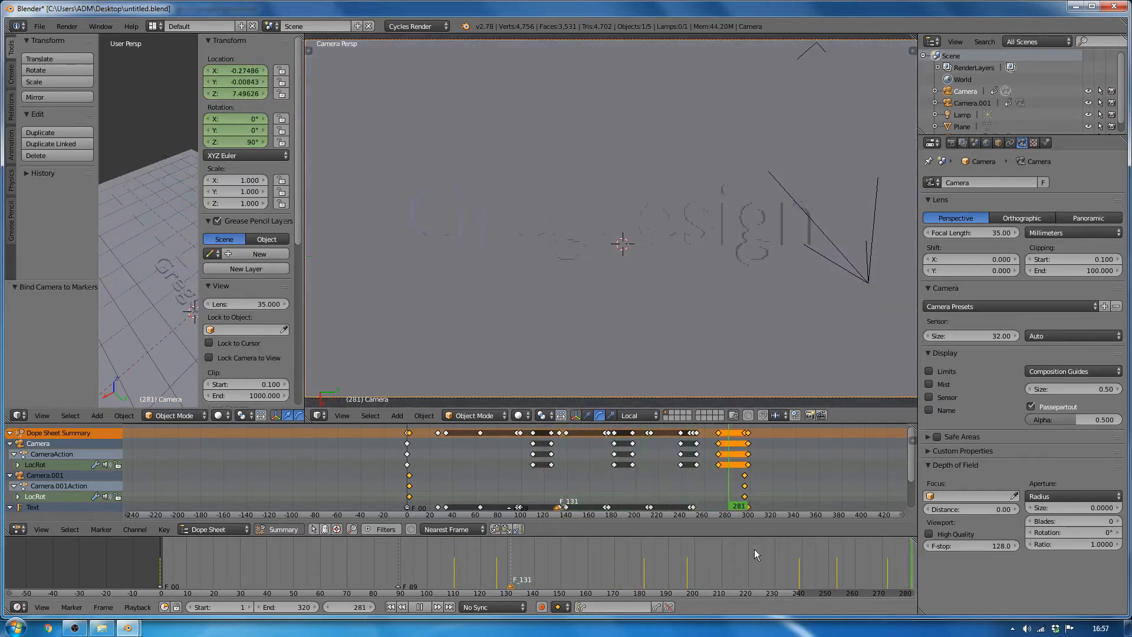
- Rewind the animation to frame 0, play it back and view the scene through the camera
{"action": "left_click_drag", "start_coordinate": [755, 549], "coordinate": [159, 575]}
{"action": "key", "text": "alt+a"}
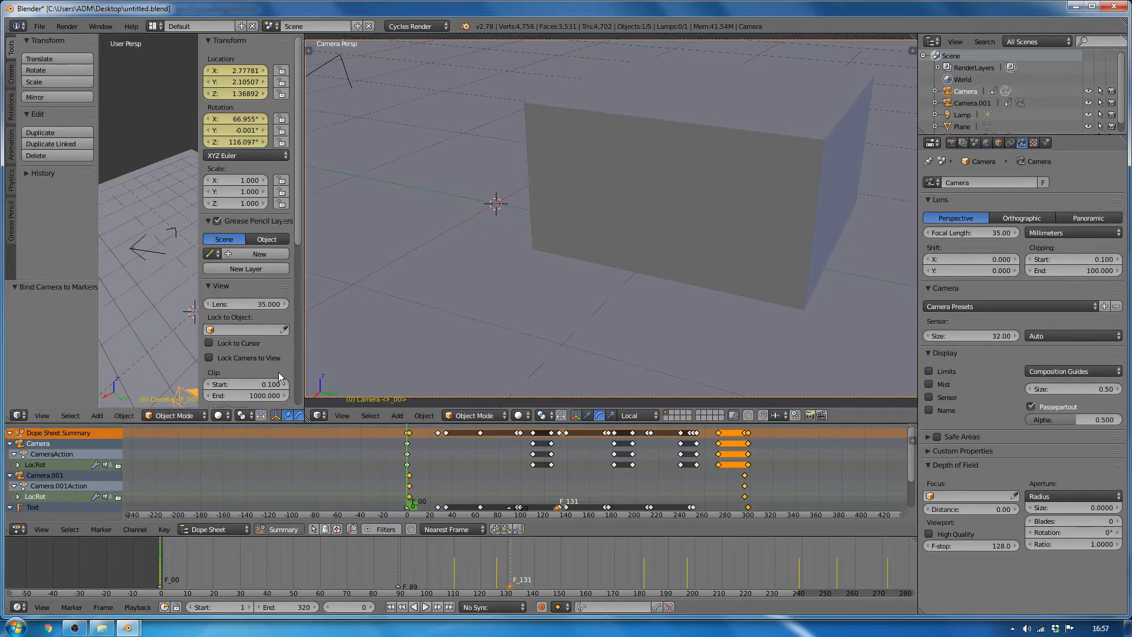
{"action": "key", "text": "KP_0"}
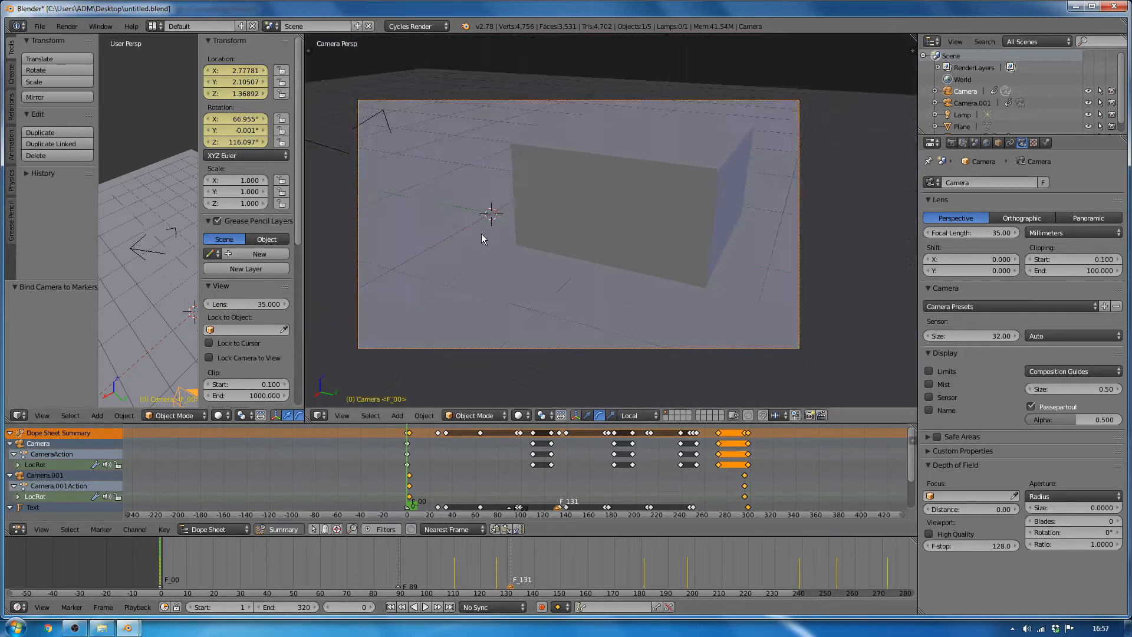
{"action": "scroll", "coordinate": [522, 229], "scroll_direction": "down", "scroll_amount": 3}
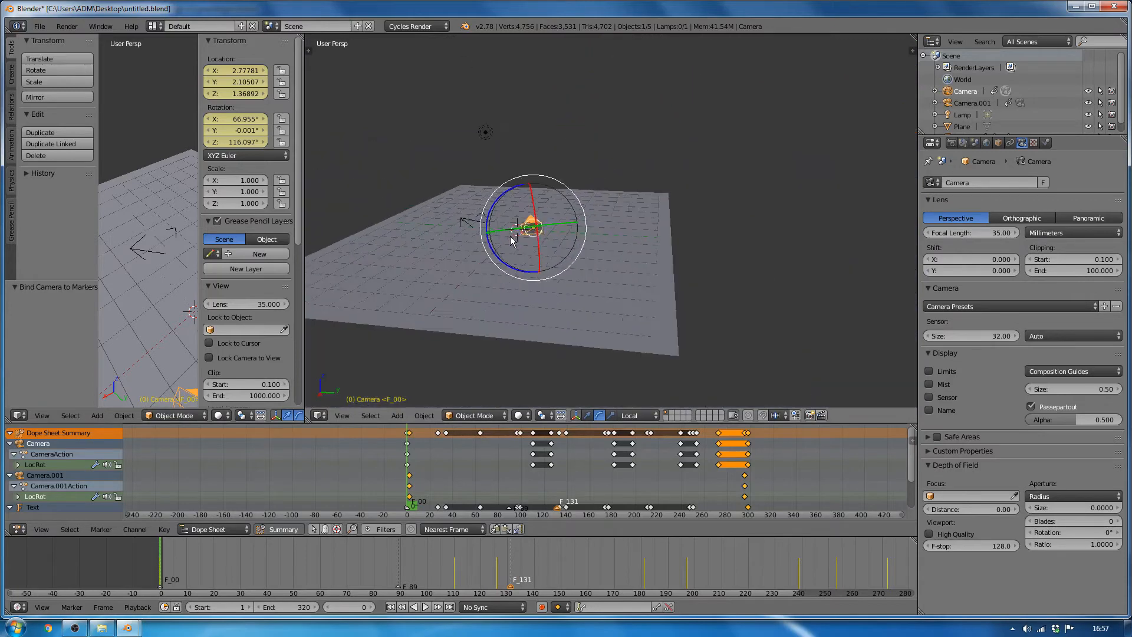
- Leave the camera view and select the point lamp above the plane
{"action": "middle_click_drag", "start_coordinate": [510, 237], "coordinate": [542, 229]}
{"action": "right_click", "coordinate": [519, 141]}
{"action": "middle_click_drag", "start_coordinate": [539, 190], "coordinate": [601, 228]}
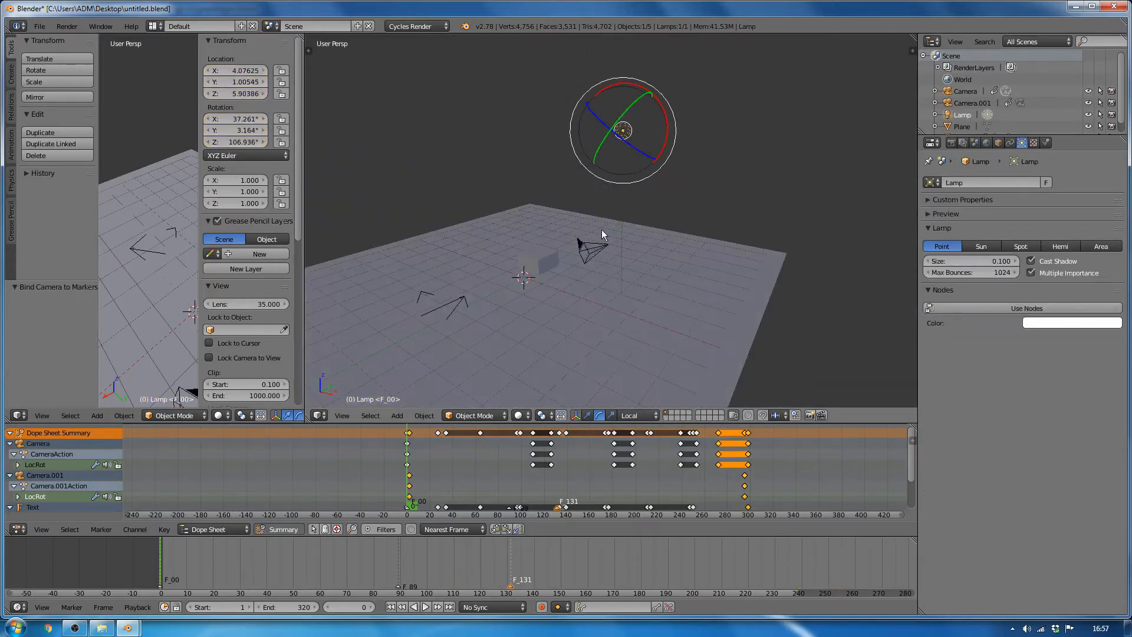
- Switch to the gregdesign4.blend window, select its lamp and examine the lamp type, size, colour and strength settings
{"action": "mouse_move", "coordinate": [127, 628]}
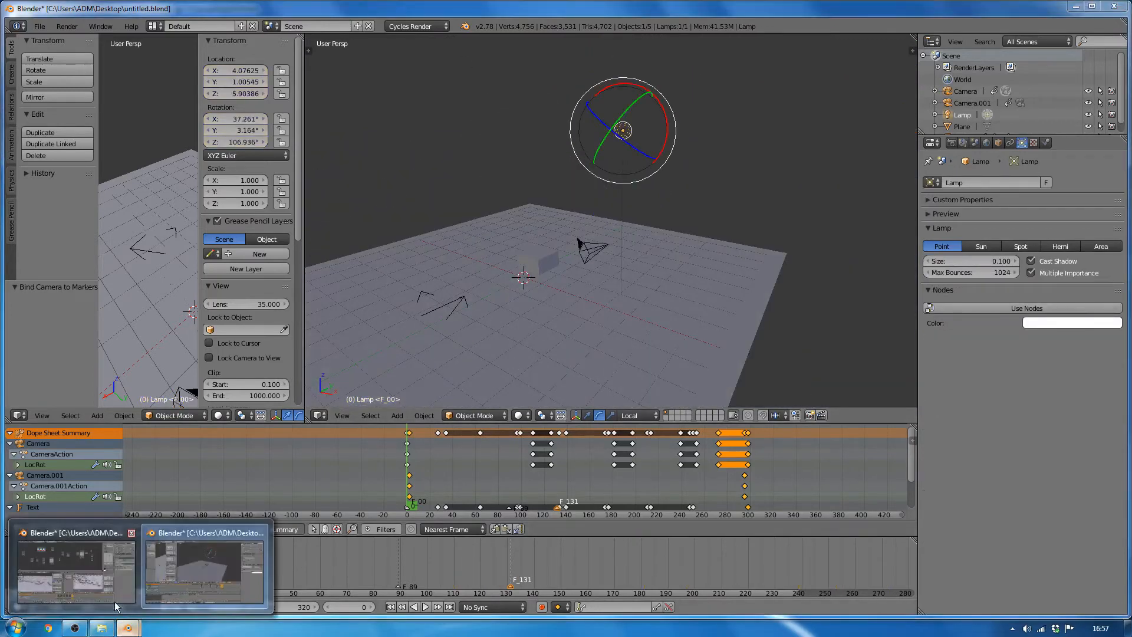
{"action": "left_click", "coordinate": [225, 578]}
{"action": "scroll", "coordinate": [250, 370], "scroll_direction": "down", "scroll_amount": 3}
{"action": "middle_click_drag", "start_coordinate": [244, 376], "coordinate": [216, 373]}
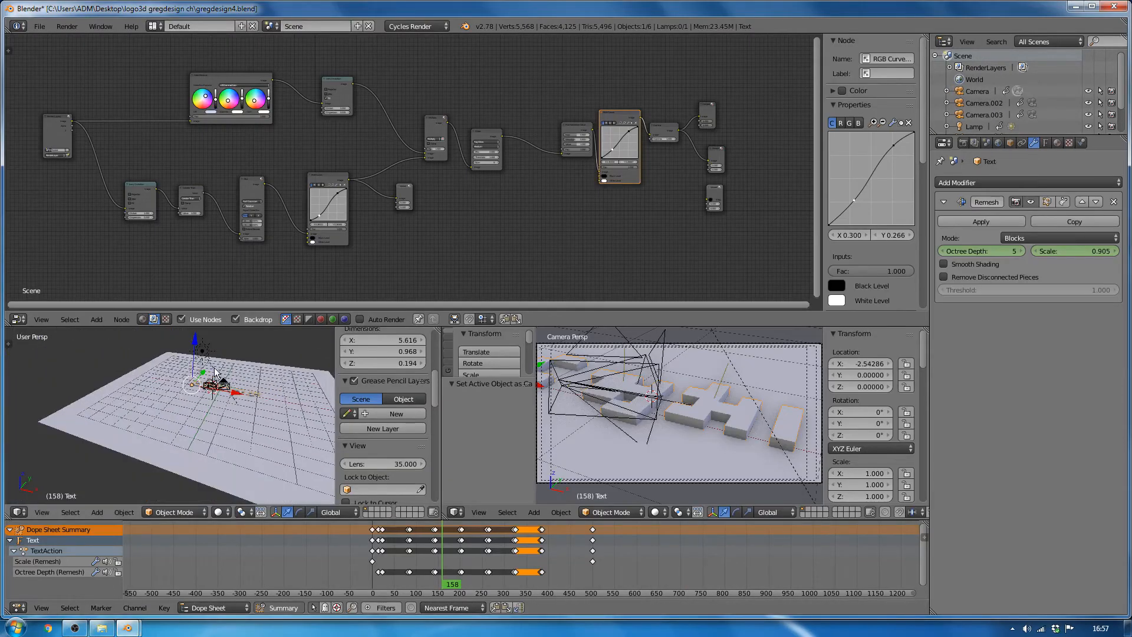
{"action": "right_click", "coordinate": [228, 386]}
{"action": "left_click", "coordinate": [1034, 143]}
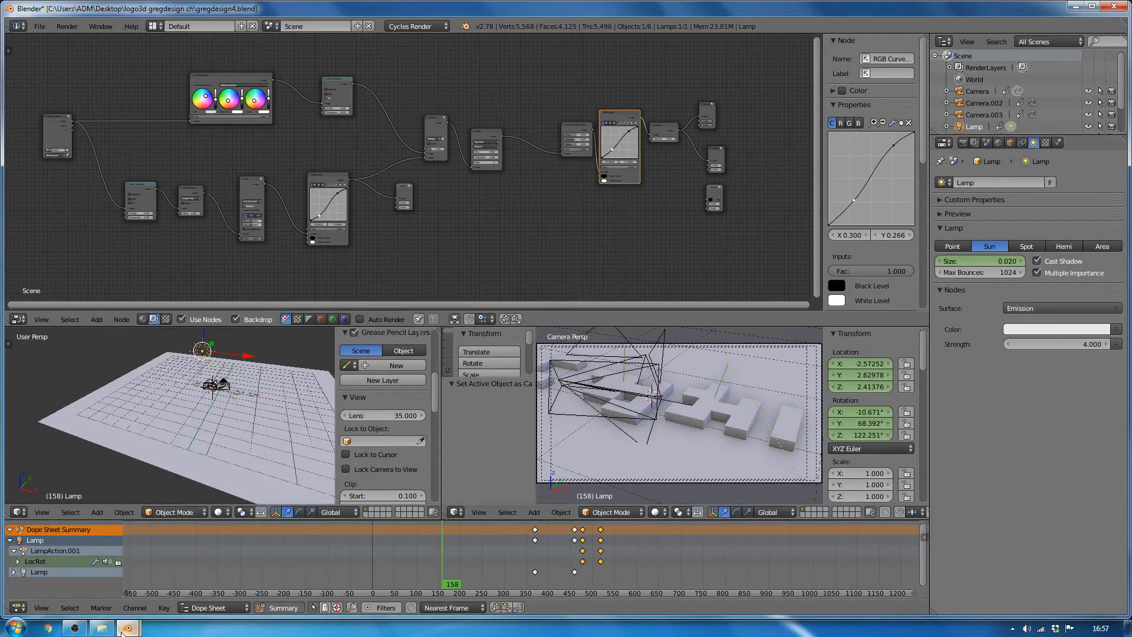
- Return to the untitled.blend window and move the lamp to about X -3.29, Y -5.76, Z 5.28, beside and above the plane
{"action": "mouse_move", "coordinate": [127, 628]}
{"action": "left_click", "coordinate": [176, 572]}
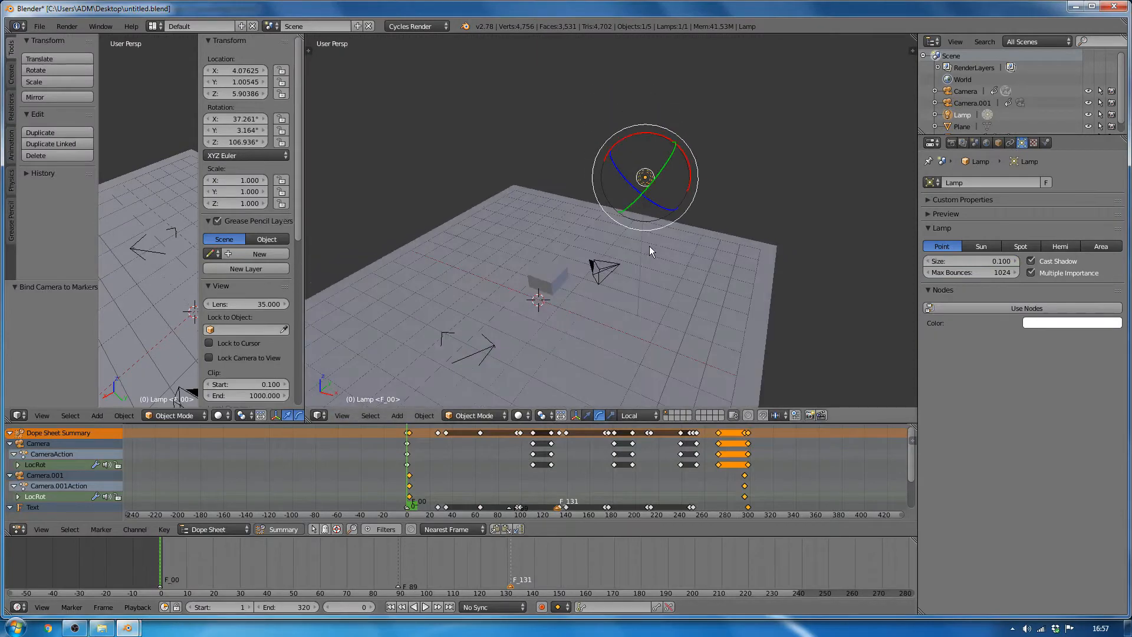
{"action": "key", "text": "KP_7"}
{"action": "middle_click_drag", "start_coordinate": [662, 286], "coordinate": [646, 229], "text": "shift"}
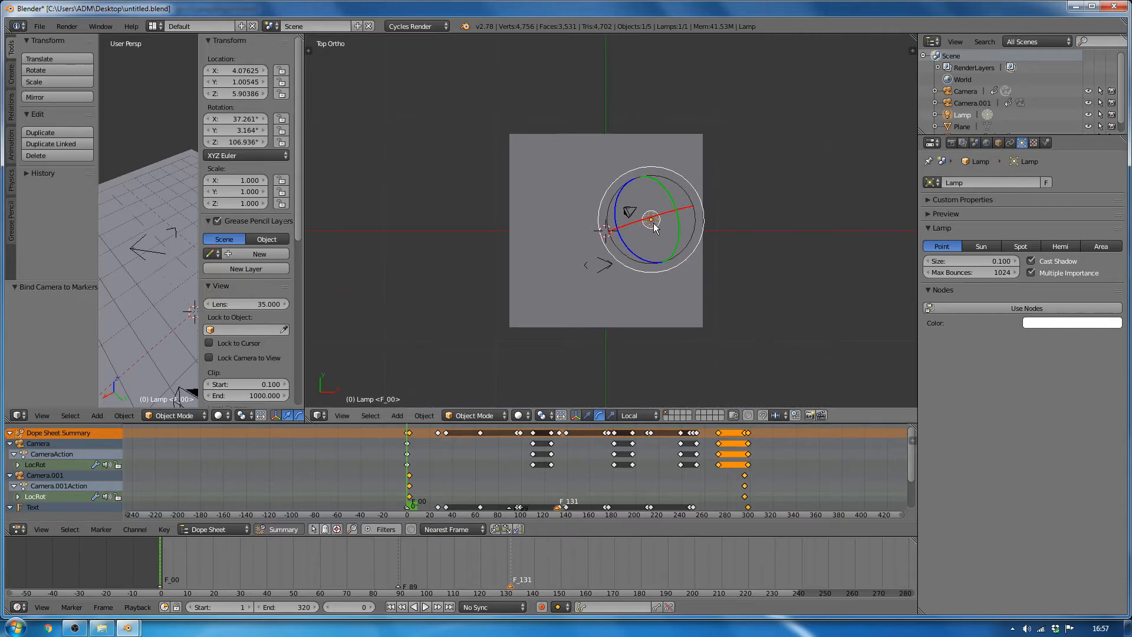
{"action": "right_click_drag", "start_coordinate": [653, 228], "coordinate": [573, 282]}
{"action": "middle_click_drag", "start_coordinate": [574, 282], "coordinate": [533, 201]}
{"action": "right_click_drag", "start_coordinate": [533, 201], "coordinate": [641, 221]}
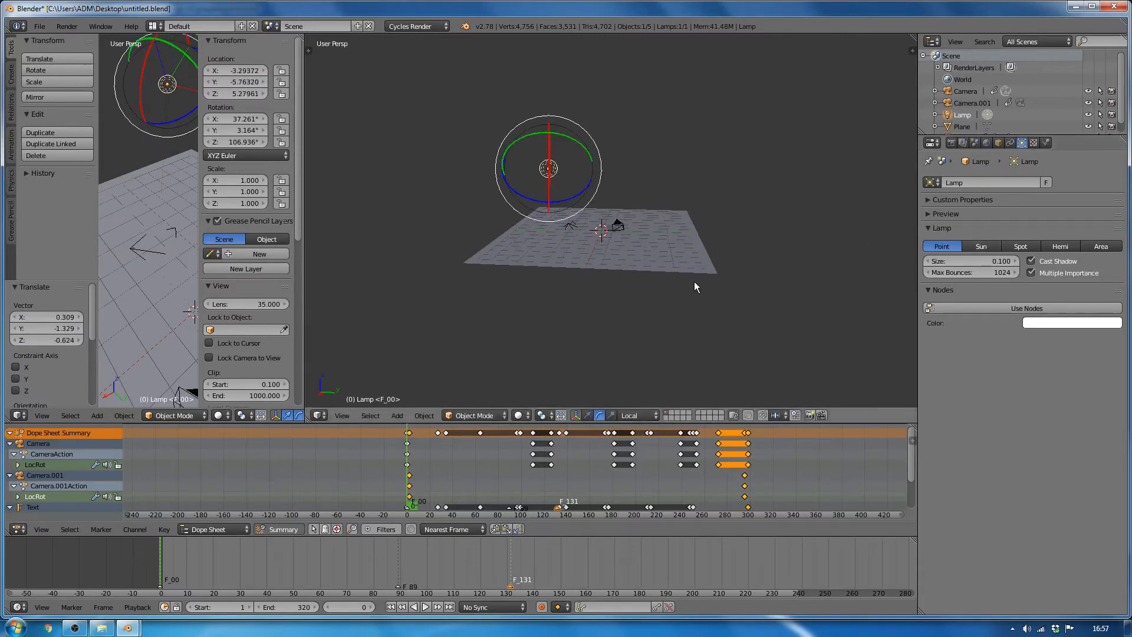
{"action": "middle_click_drag", "start_coordinate": [617, 192], "coordinate": [627, 214]}
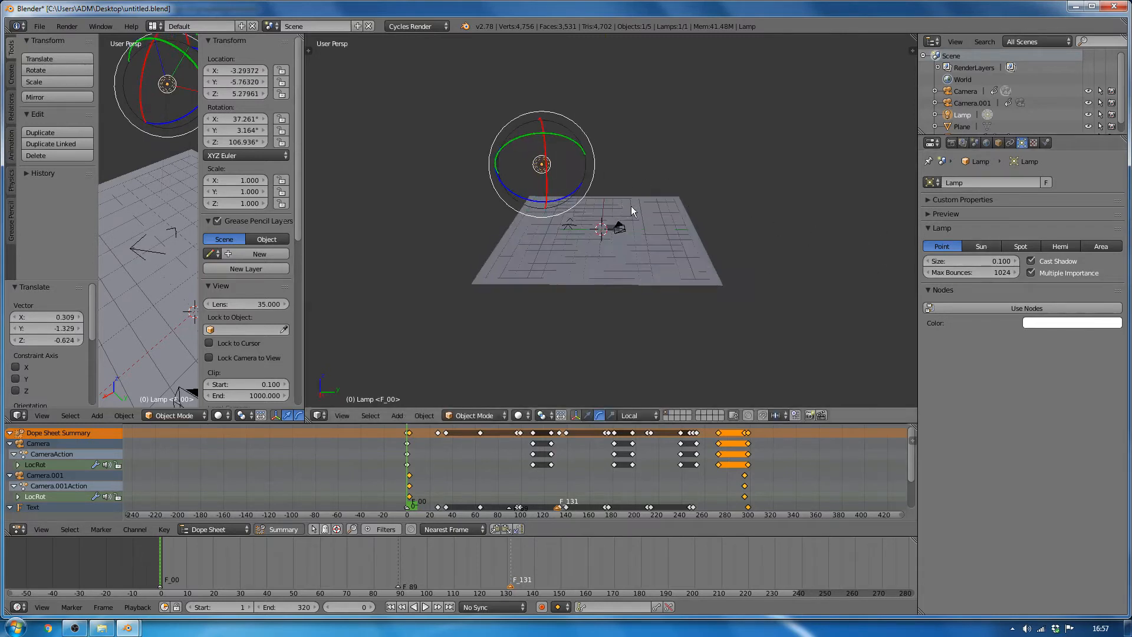
- Change the lamp type to Sun and rotate it by about -109° so that it shines across the plane
{"action": "left_click", "coordinate": [981, 246]}
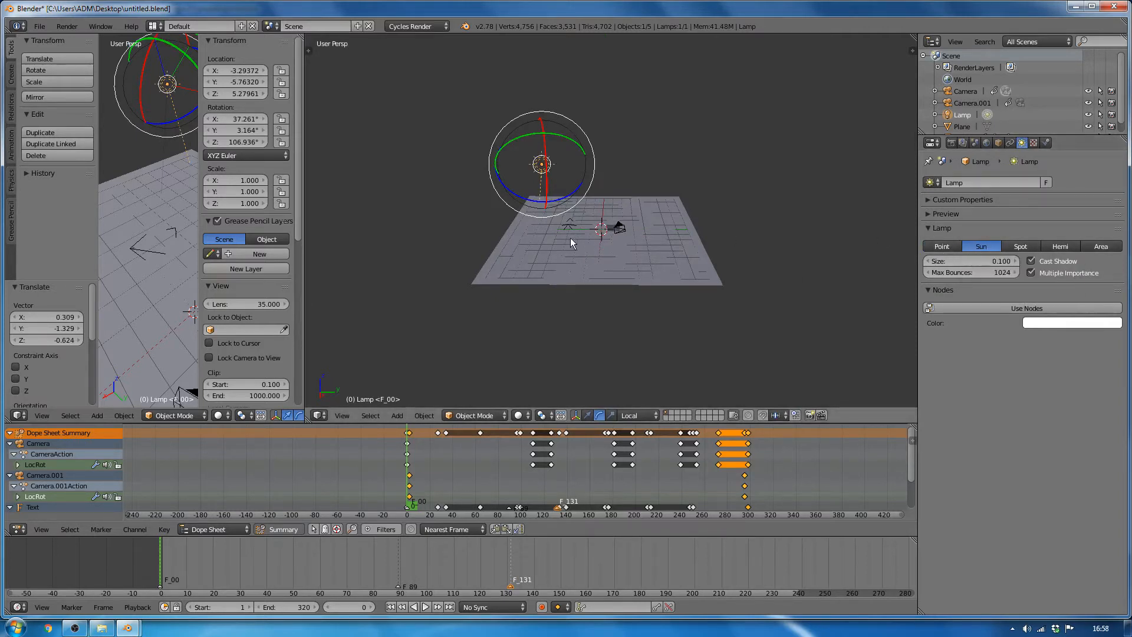
{"action": "mouse_move", "coordinate": [571, 238]}
{"action": "middle_mouse_down"}
{"action": "mouse_move", "coordinate": [604, 228]}
{"action": "mouse_move", "coordinate": [579, 222]}
{"action": "middle_mouse_up"}
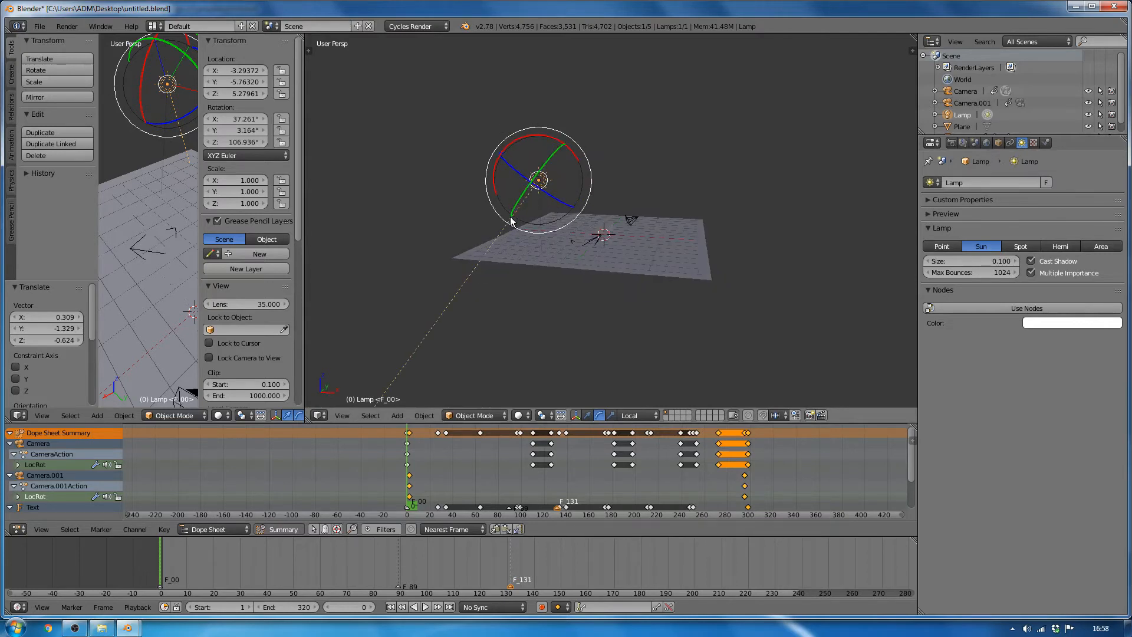
{"action": "middle_click_drag", "start_coordinate": [501, 242], "coordinate": [504, 236]}
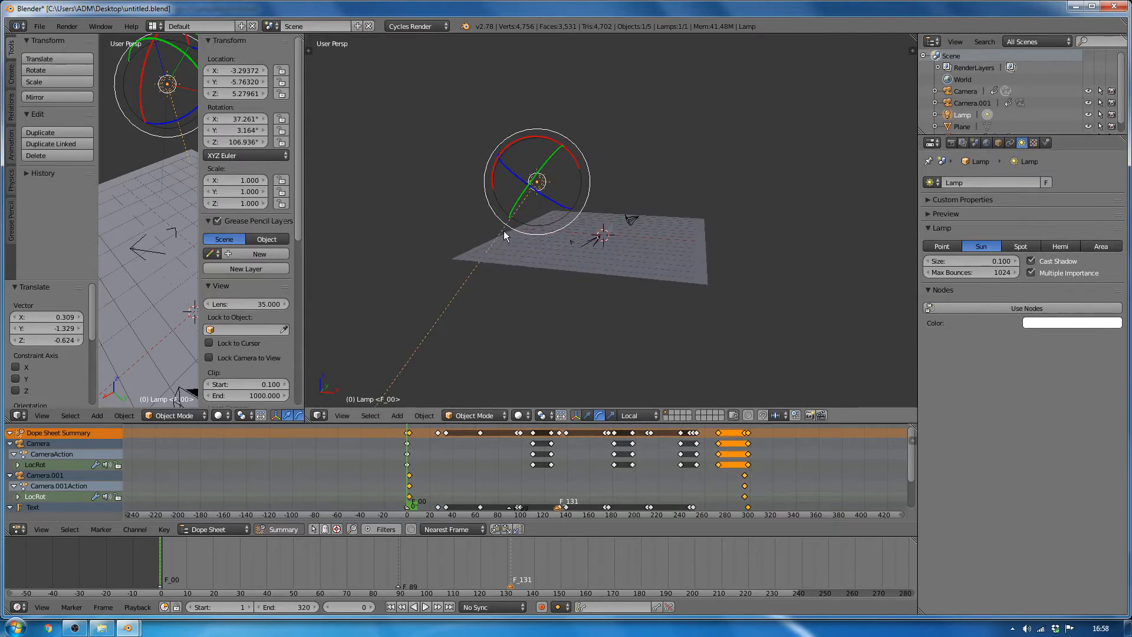
{"action": "middle_click_drag", "start_coordinate": [555, 262], "coordinate": [521, 267]}
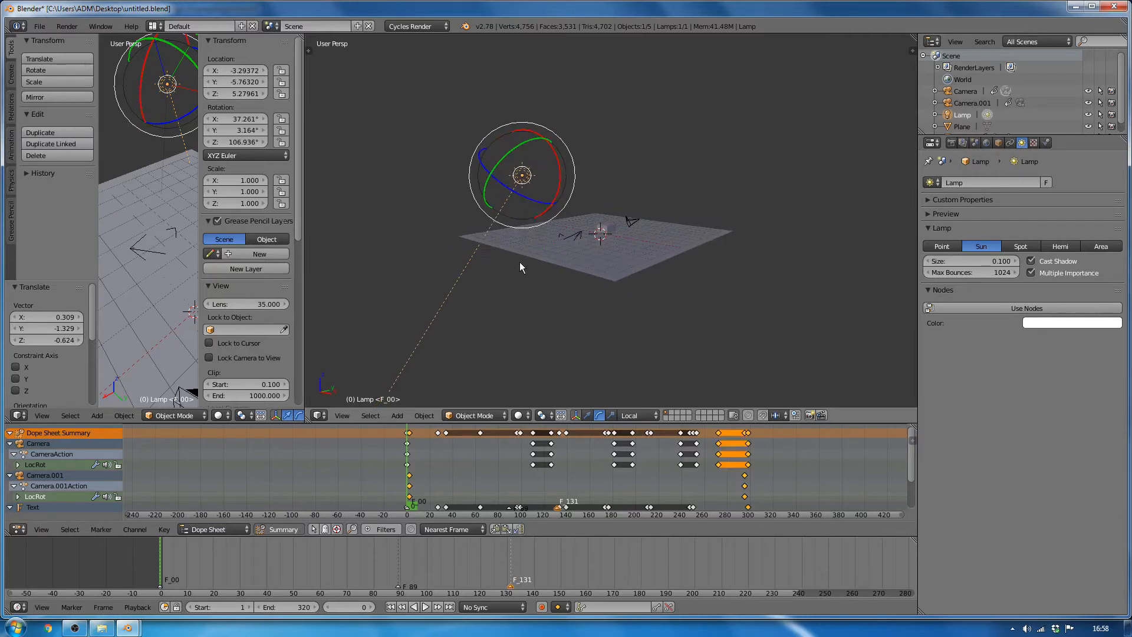
{"action": "key", "text": "r"}
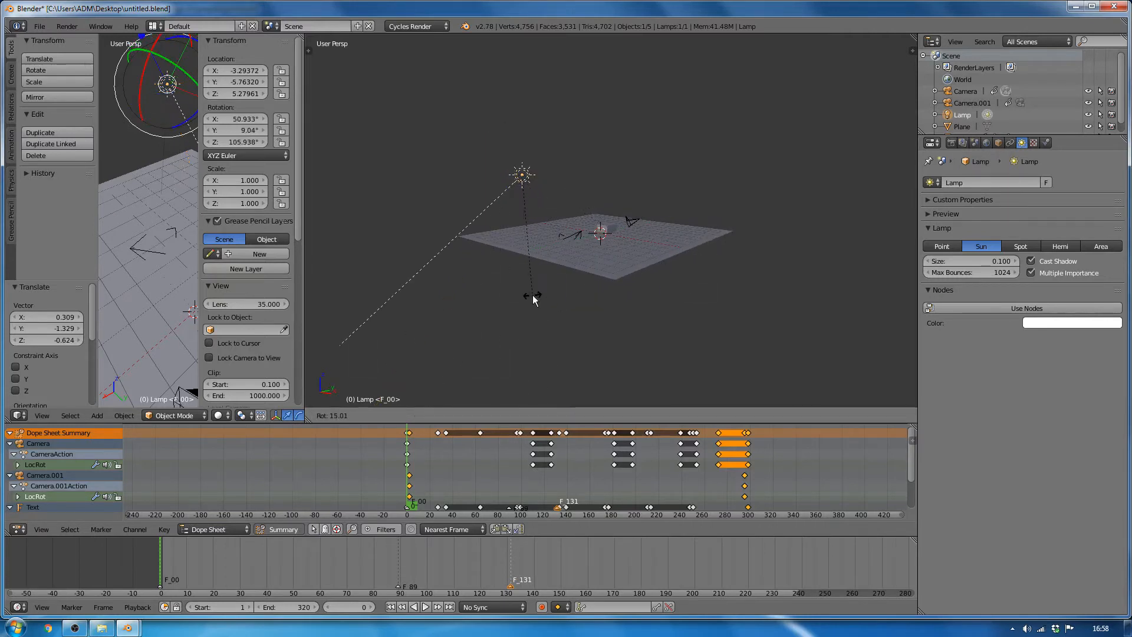
{"action": "left_click", "coordinate": [533, 302]}
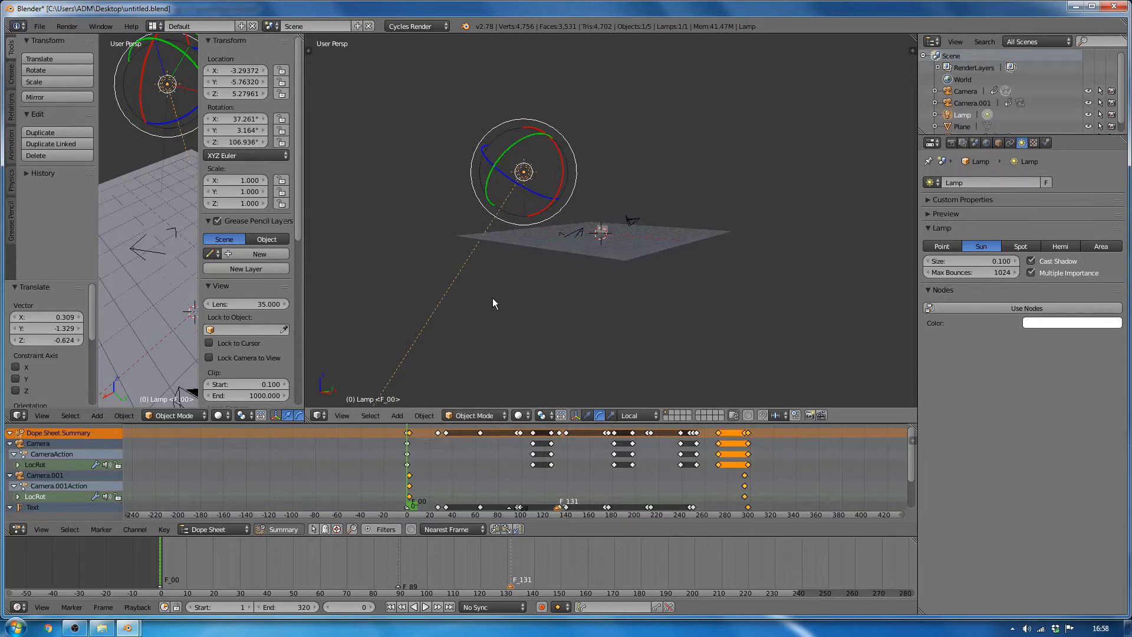
{"action": "key", "text": "r"}
{"action": "left_click", "coordinate": [741, 154]}
{"action": "middle_click_drag", "start_coordinate": [742, 154], "coordinate": [641, 263]}
- Enable nodes on the sun lamp and set its size to 0.02 and its emission strength to 4
{"action": "left_click", "coordinate": [1026, 308]}
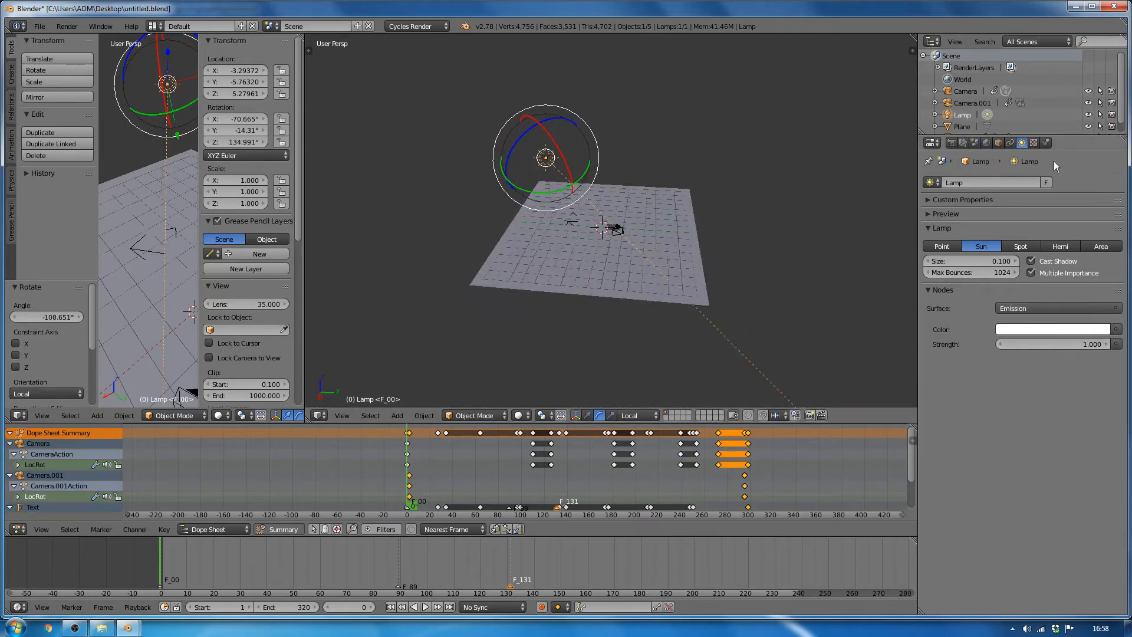
{"action": "left_click", "coordinate": [991, 262]}
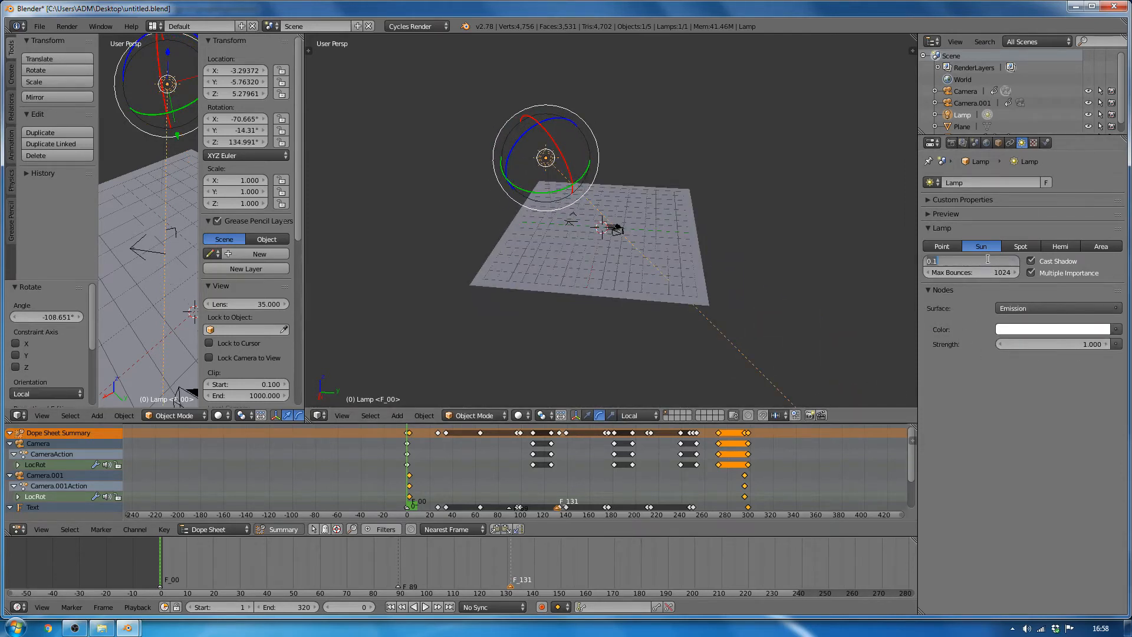
{"action": "type", "text": "0.02"}
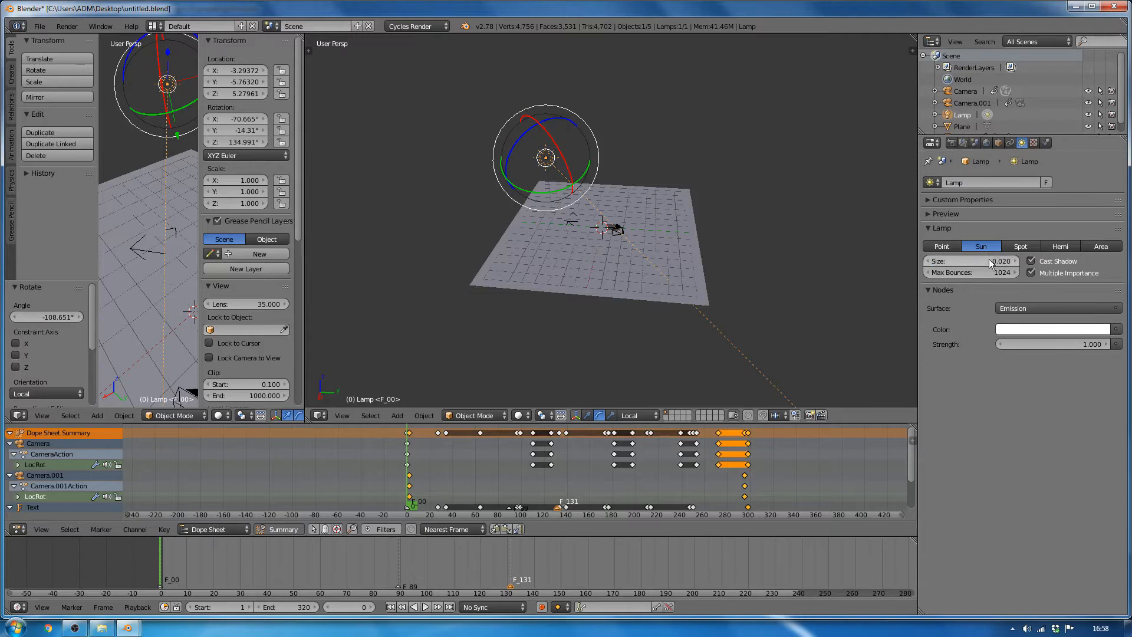
{"action": "key", "text": "Return"}
{"action": "left_click", "coordinate": [1075, 349]}
{"action": "type", "text": "4"}
{"action": "key", "text": "Return"}
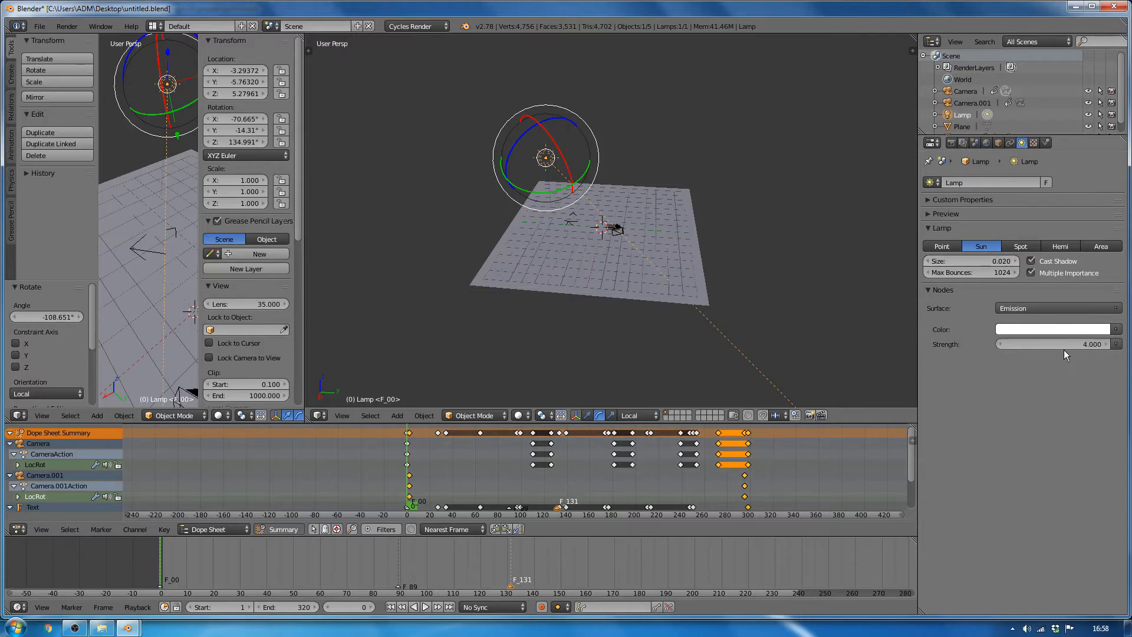
- Select the camera, look through it and go to frame 137 of the animation
{"action": "right_click", "coordinate": [616, 234]}
{"action": "key", "text": "KP_0"}
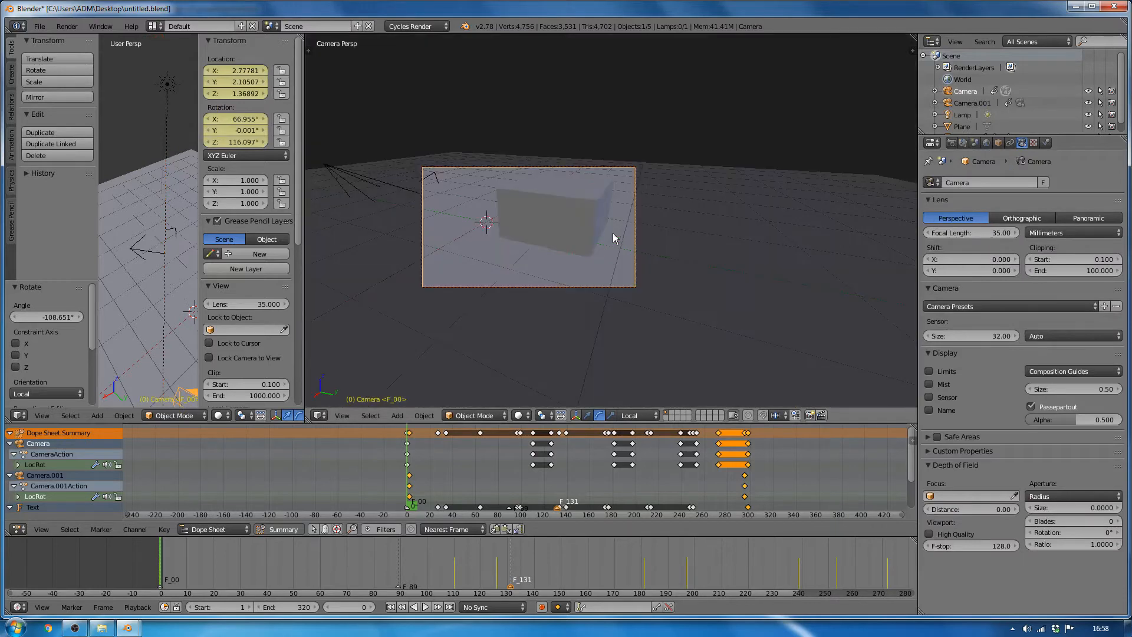
{"action": "left_click_drag", "start_coordinate": [554, 522], "coordinate": [564, 469]}
- Save the file and render frame 137 to check the sun lighting on the letters
{"action": "left_click", "coordinate": [40, 26]}
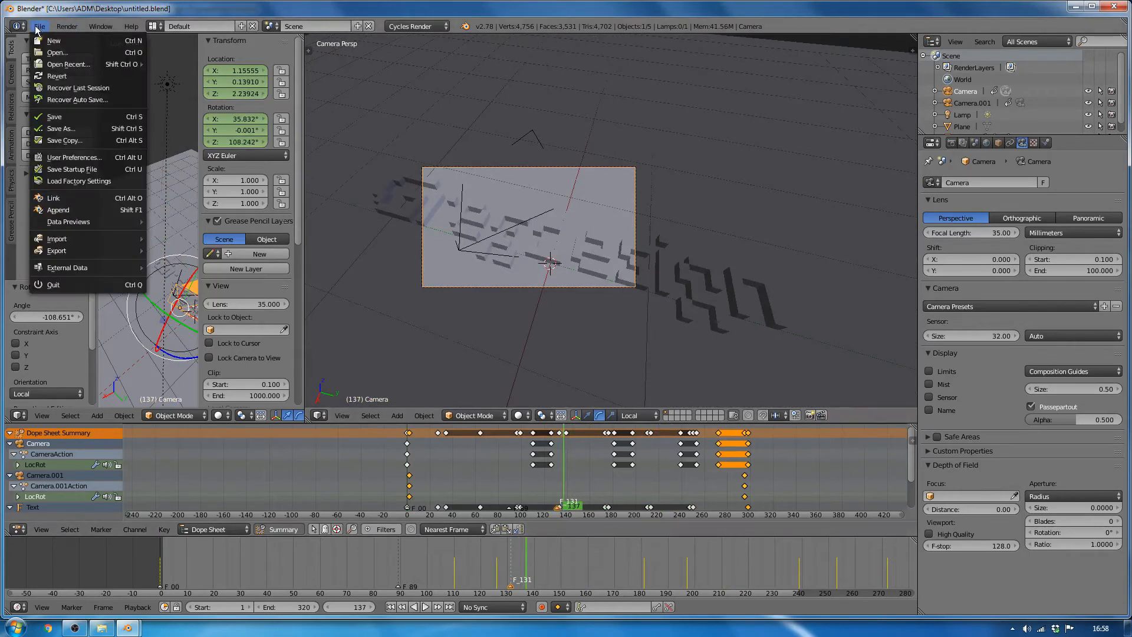
{"action": "left_click", "coordinate": [59, 116]}
{"action": "key", "text": "F12"}
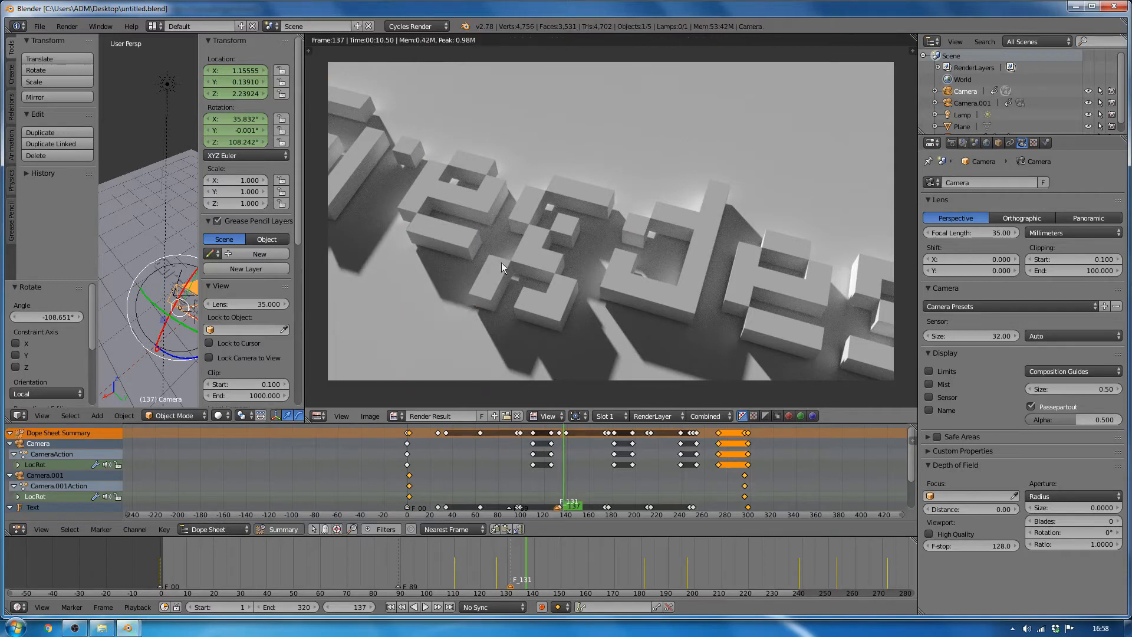
{"action": "key", "text": "Escape"}
- Raise the ground plane about 0.017 along Z in front view to meet the underside of the letters, and render the result
{"action": "right_click", "coordinate": [631, 327]}
{"action": "middle_click_drag", "start_coordinate": [632, 328], "coordinate": [684, 169]}
{"action": "key", "text": "KP_1"}
{"action": "key", "text": "KP_5"}
{"action": "scroll", "coordinate": [685, 169], "scroll_direction": "up", "scroll_amount": 6}
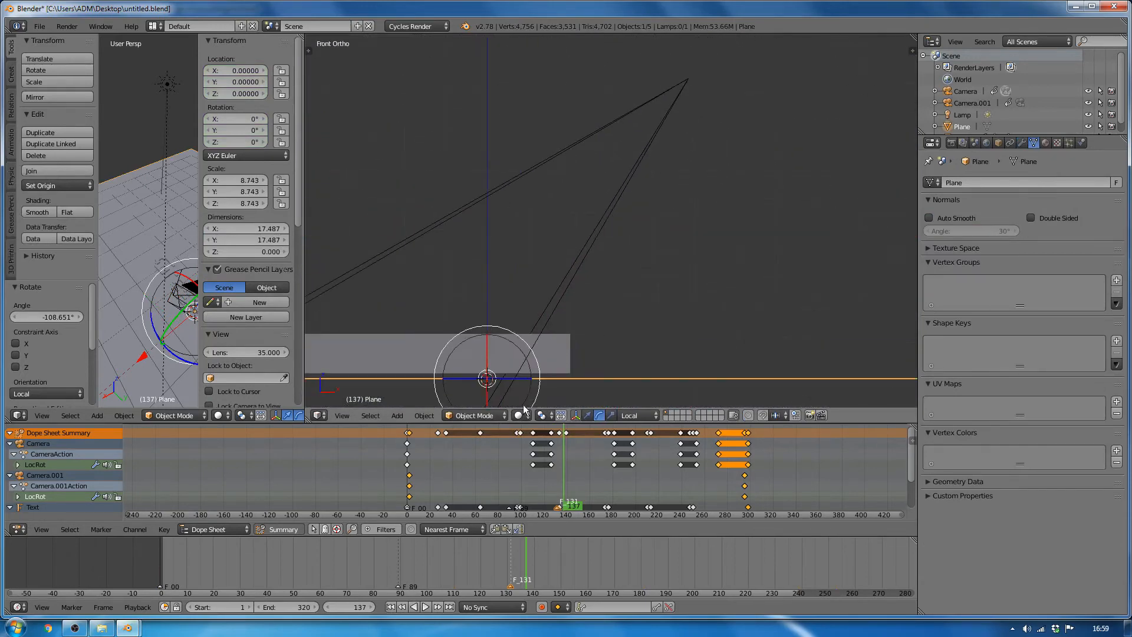
{"action": "middle_click_drag", "start_coordinate": [556, 372], "coordinate": [614, 262], "text": "shift"}
{"action": "key", "text": "g"}
{"action": "key", "text": "z"}
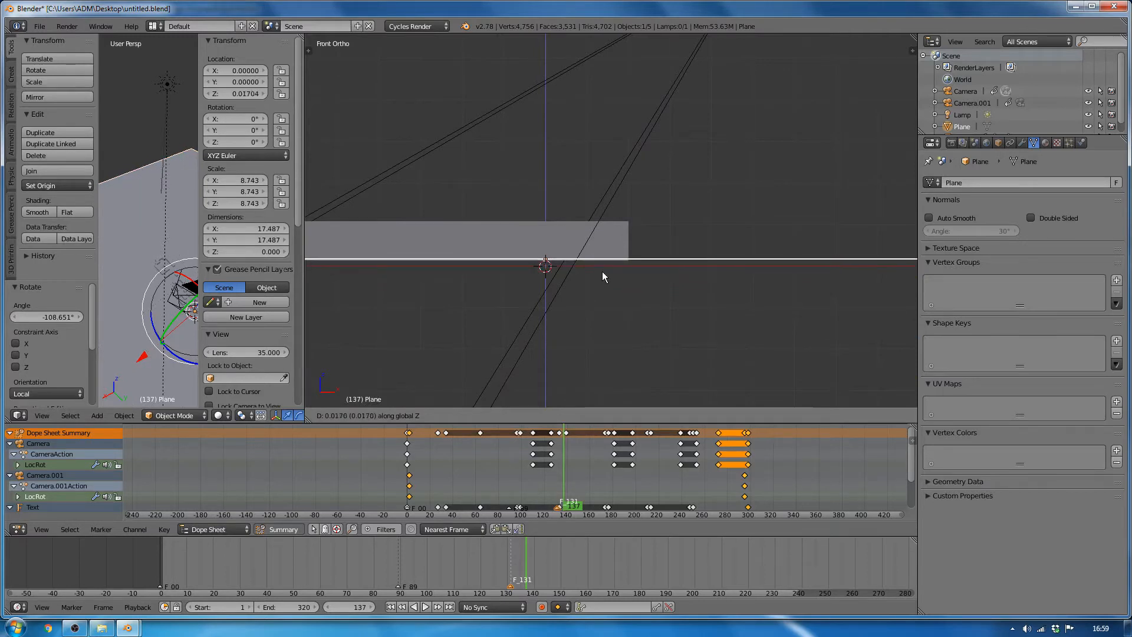
{"action": "left_click", "coordinate": [603, 271]}
{"action": "scroll", "coordinate": [584, 261], "scroll_direction": "up", "scroll_amount": 5}
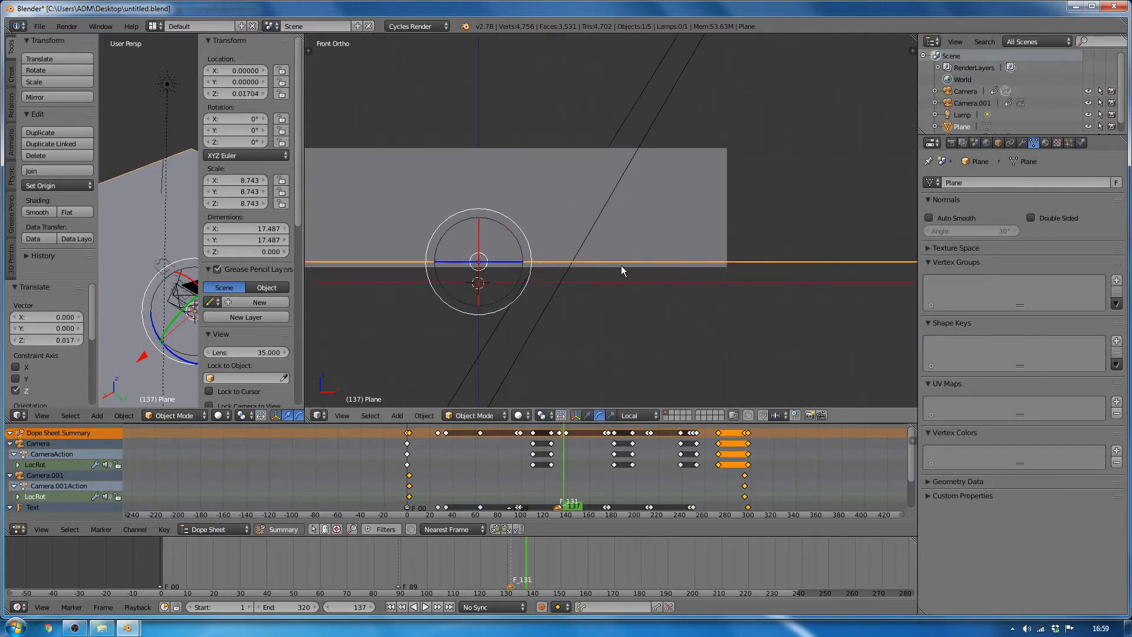
{"action": "middle_click_drag", "start_coordinate": [621, 265], "coordinate": [429, 313]}
{"action": "key", "text": "F12"}
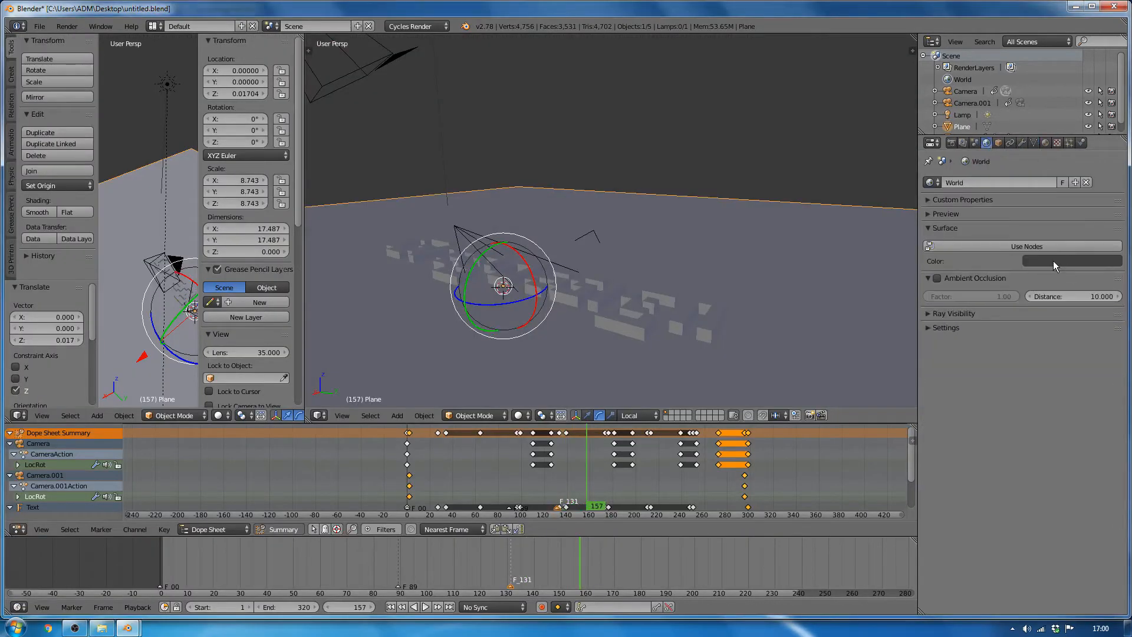
- Enable nodes for the world surface and brighten the background colour to a light grey of about 0.638 per RGB channel
{"action": "left_click", "coordinate": [1054, 246]}
{"action": "left_click", "coordinate": [1066, 271]}
{"action": "left_click_drag", "start_coordinate": [1102, 135], "coordinate": [1100, 99]}
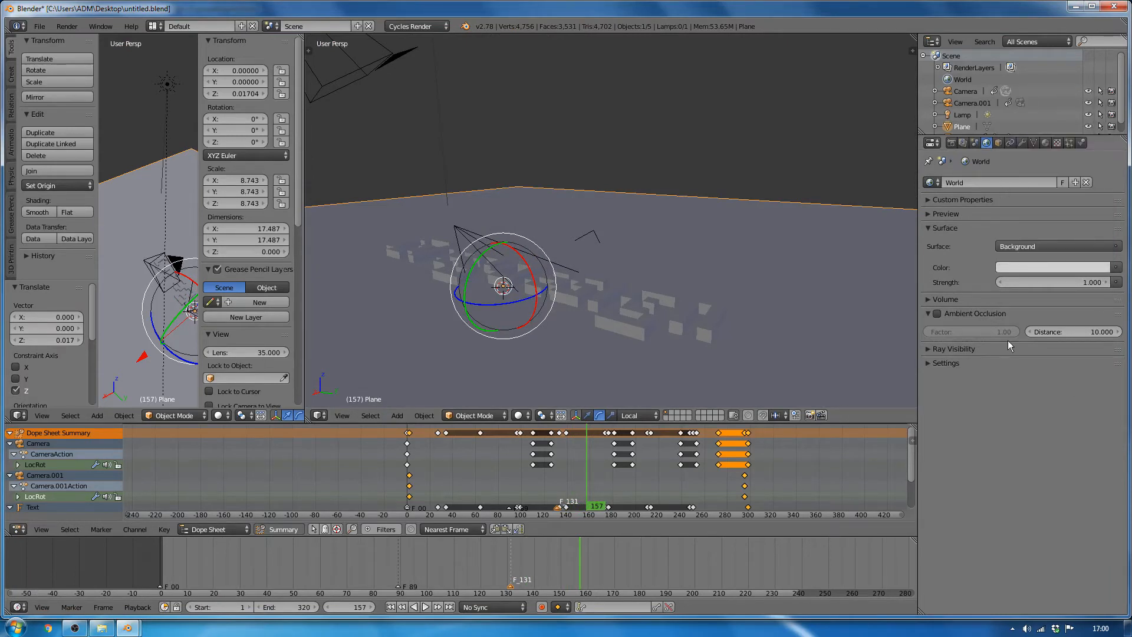
- Switch the main 3D viewport to Rendered shading to preview the lighting on the letters
{"action": "left_click", "coordinate": [518, 415]}
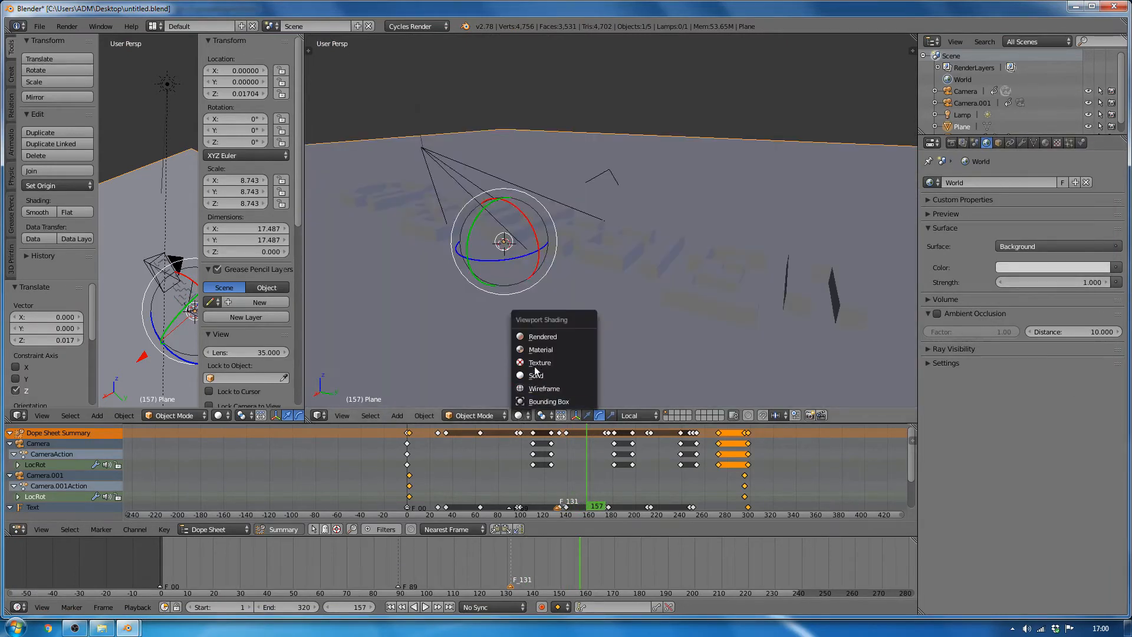
{"action": "left_click", "coordinate": [540, 337]}
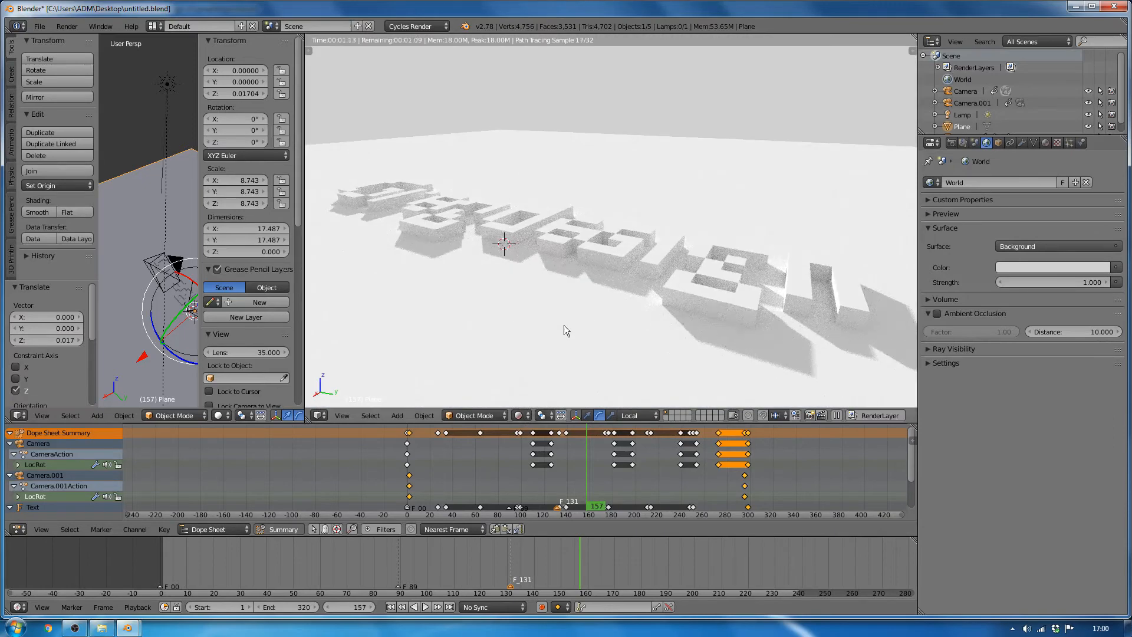
{"action": "middle_click_drag", "start_coordinate": [564, 326], "coordinate": [564, 341]}
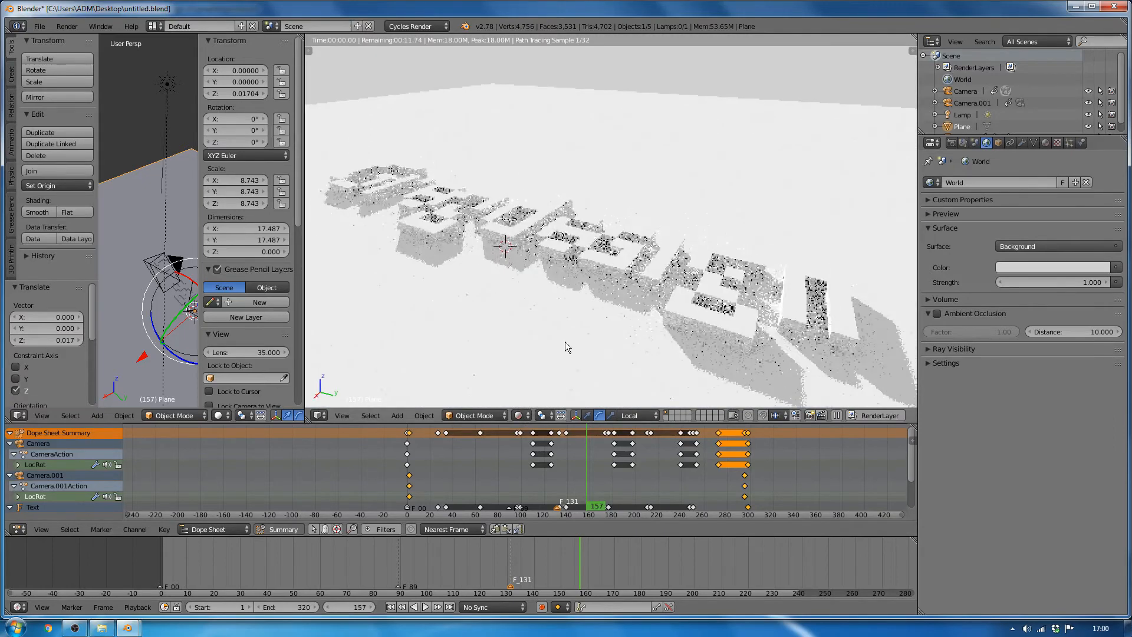
- Try a tint for the world background colour and reset it to neutral grey
{"action": "left_click", "coordinate": [1073, 268]}
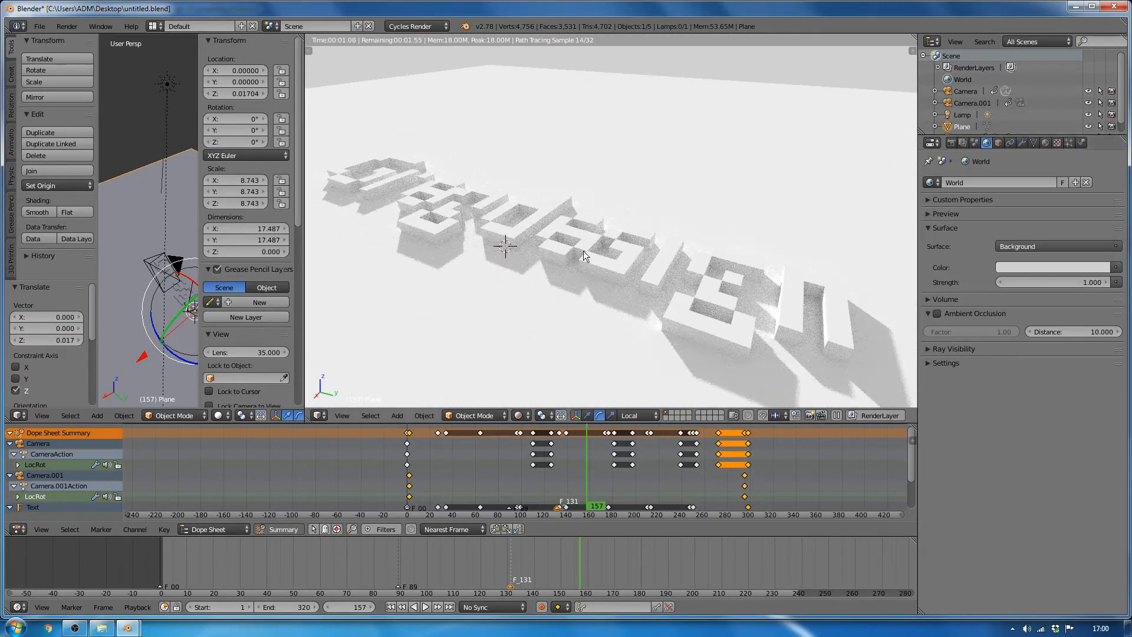
{"action": "middle_click_drag", "start_coordinate": [501, 214], "coordinate": [587, 239]}
{"action": "left_click", "coordinate": [1075, 268]}
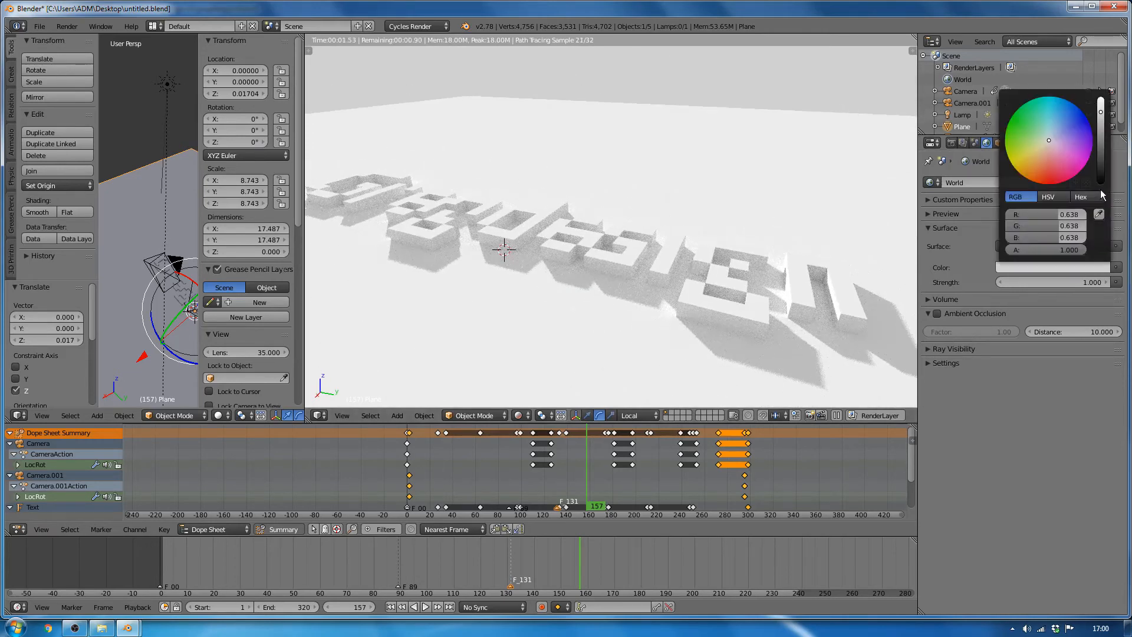
{"action": "left_click", "coordinate": [1028, 119]}
{"action": "left_click", "coordinate": [1049, 140]}
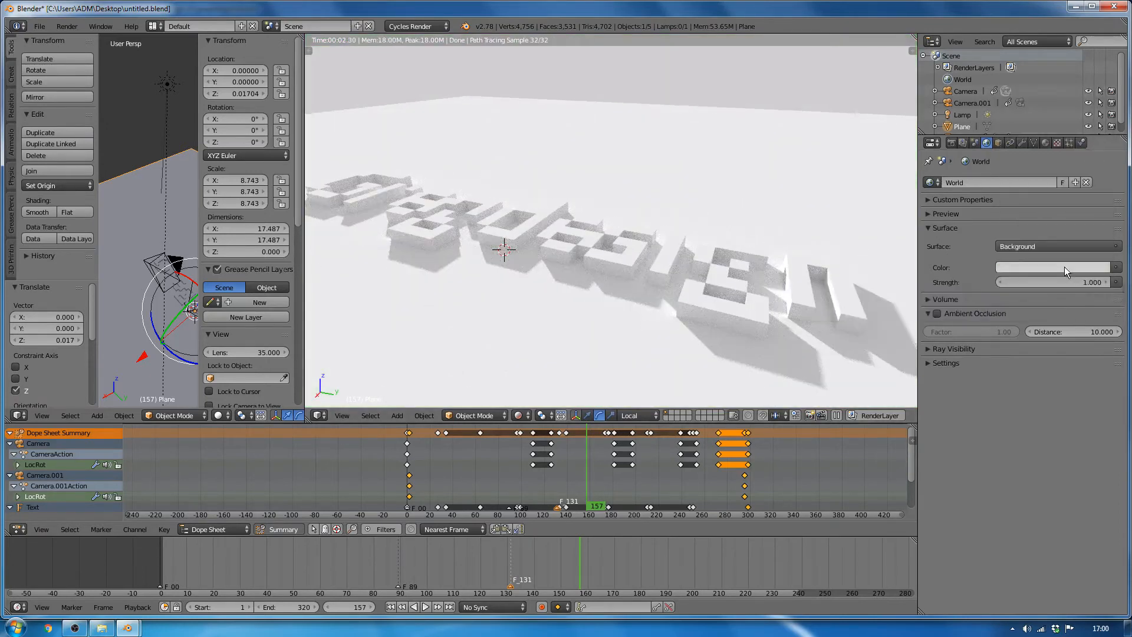
- Switch to the gregdesign4.blend window and preview its camera view in Rendered shading
{"action": "mouse_move", "coordinate": [127, 630]}
{"action": "left_click", "coordinate": [212, 569]}
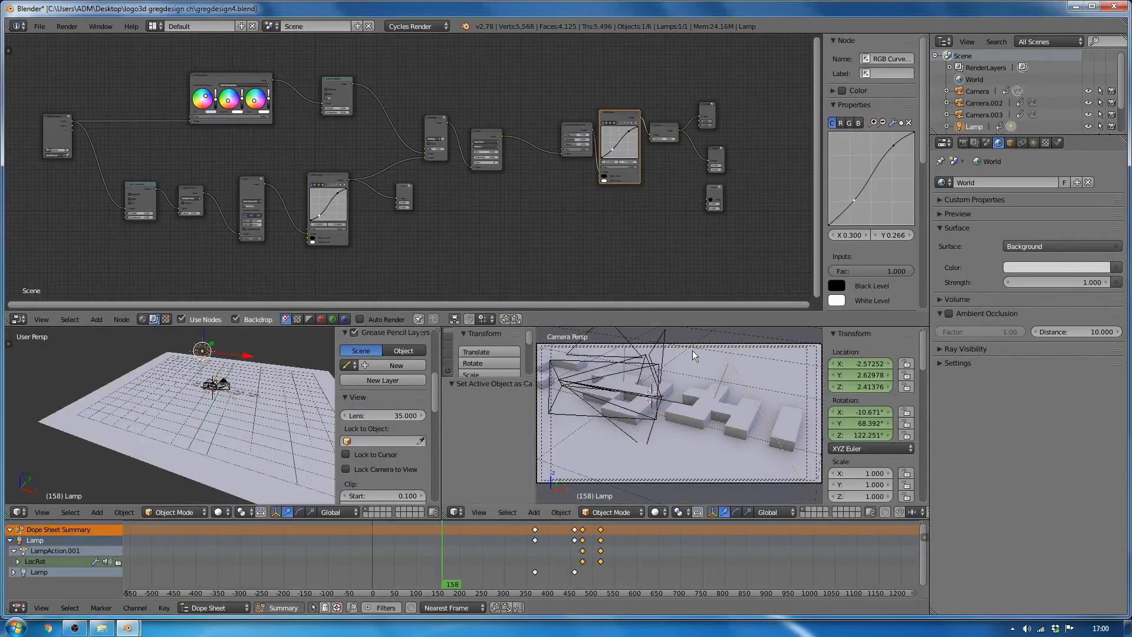
{"action": "left_click", "coordinate": [656, 513]}
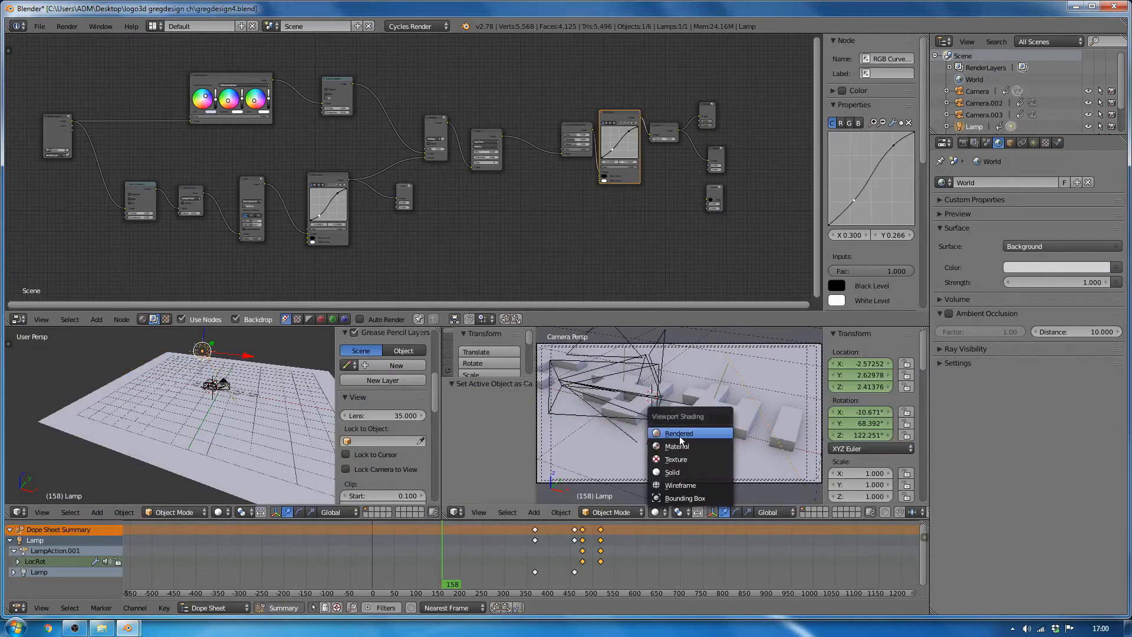
{"action": "left_click", "coordinate": [679, 436]}
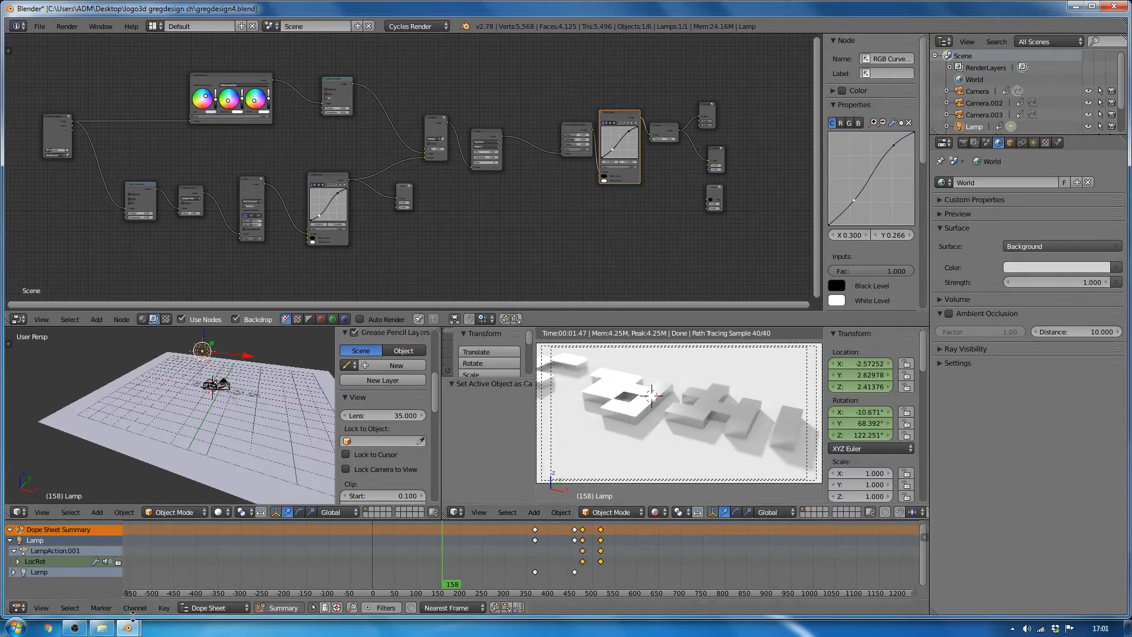
- Select the text object in the reference scene, resize the editors and merge the two 3D viewports into one
{"action": "right_click", "coordinate": [256, 406]}
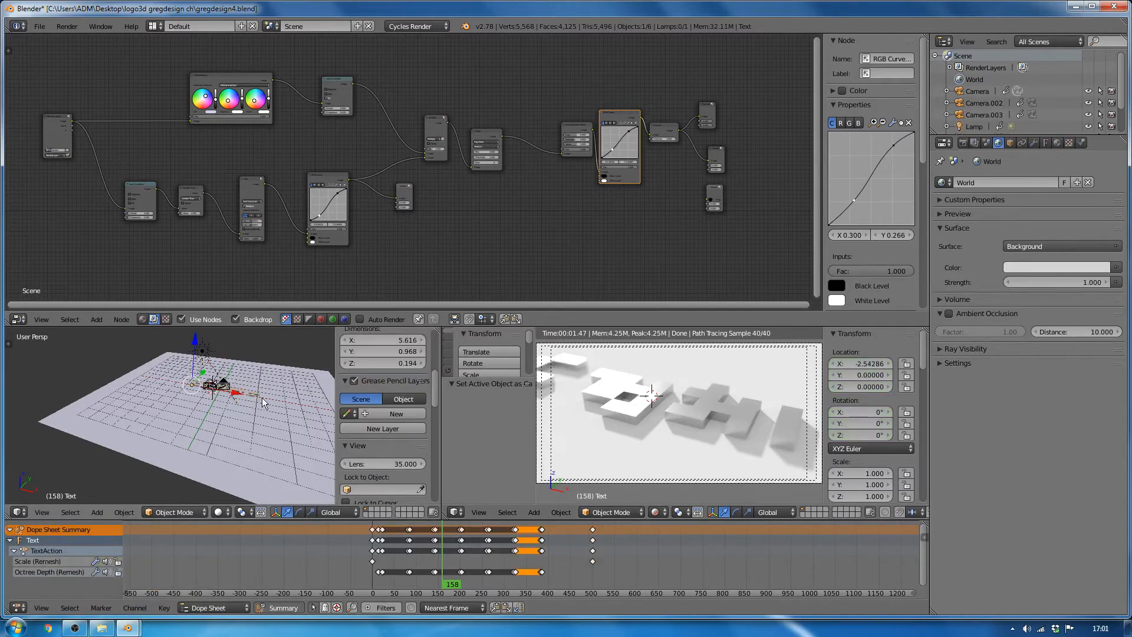
{"action": "left_click", "coordinate": [457, 513]}
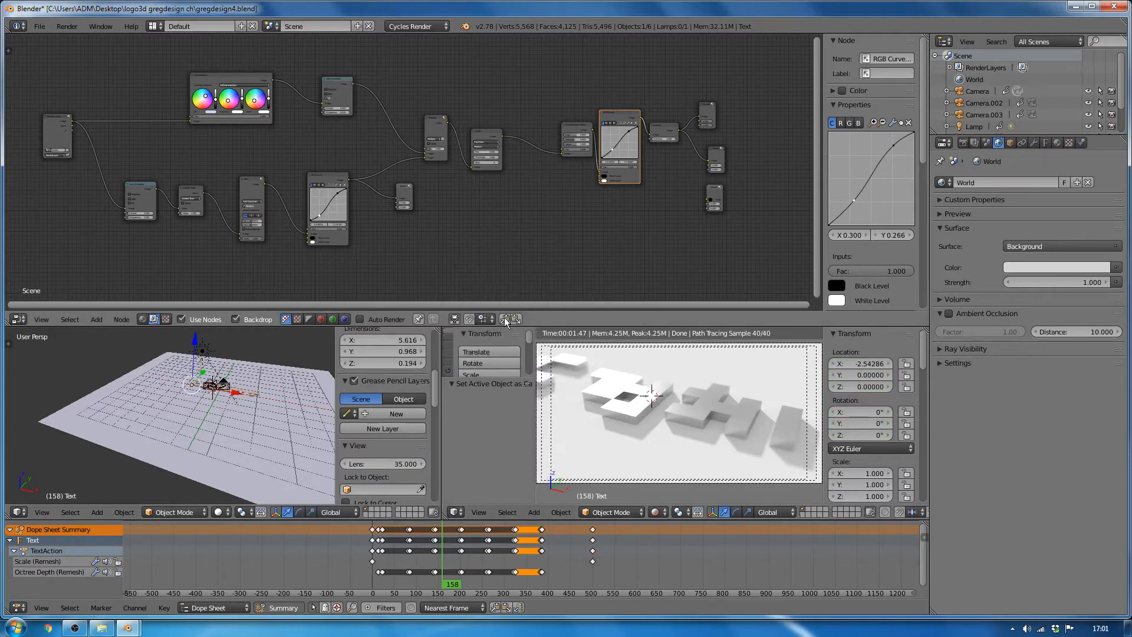
{"action": "left_click_drag", "start_coordinate": [552, 319], "coordinate": [552, 253]}
{"action": "left_click", "coordinate": [456, 512]}
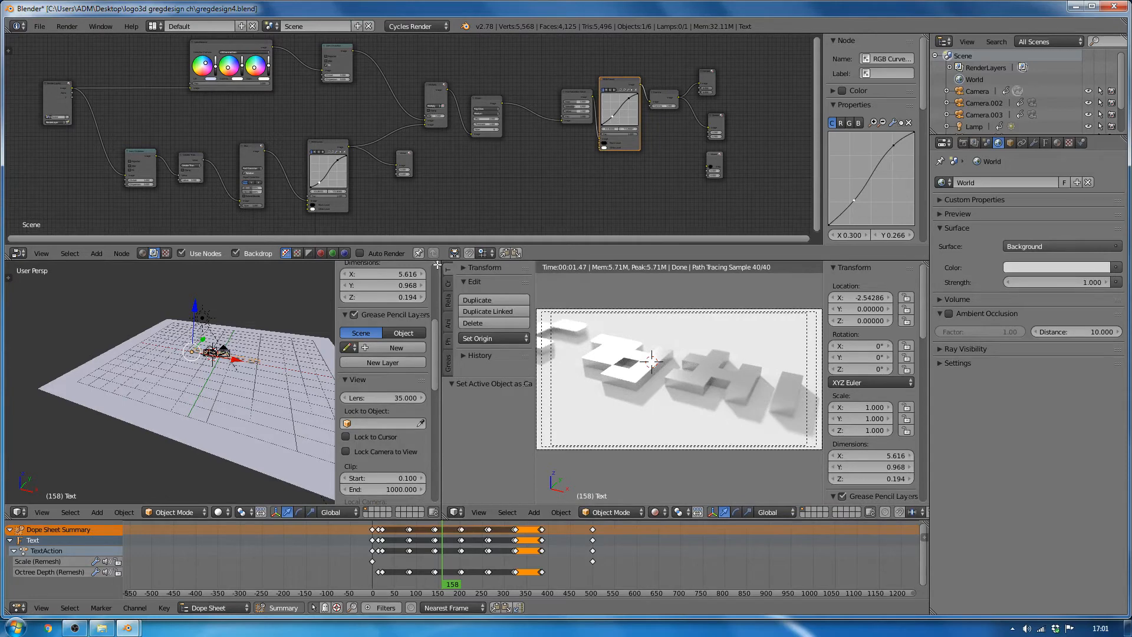
{"action": "left_click_drag", "start_coordinate": [437, 264], "coordinate": [472, 266]}
{"action": "left_click", "coordinate": [276, 263]}
{"action": "left_click_drag", "start_coordinate": [277, 259], "coordinate": [278, 270]}
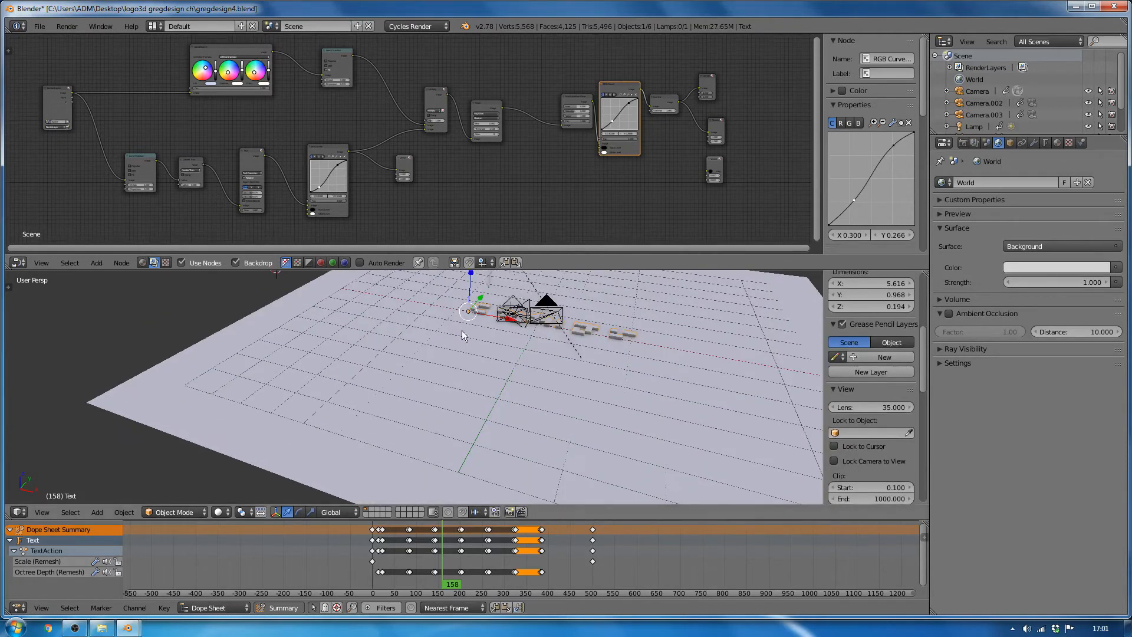
- Show the material nodes of the selected text in the Node Editor and examine how its Glossy BSDF is connected
{"action": "left_click", "coordinate": [18, 262]}
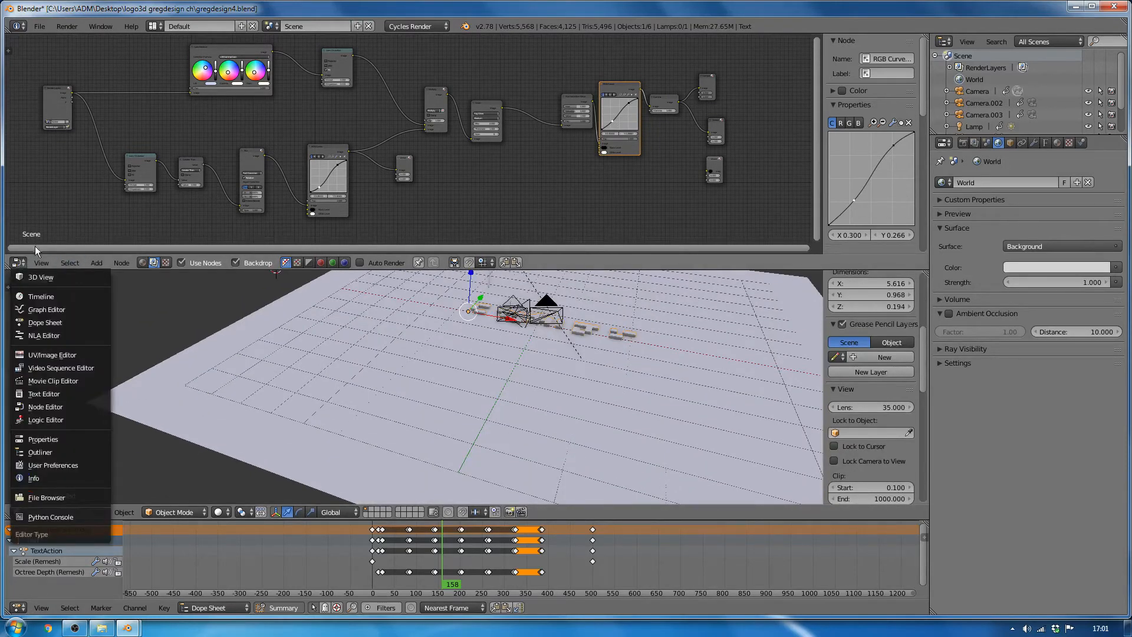
{"action": "left_click", "coordinate": [19, 26]}
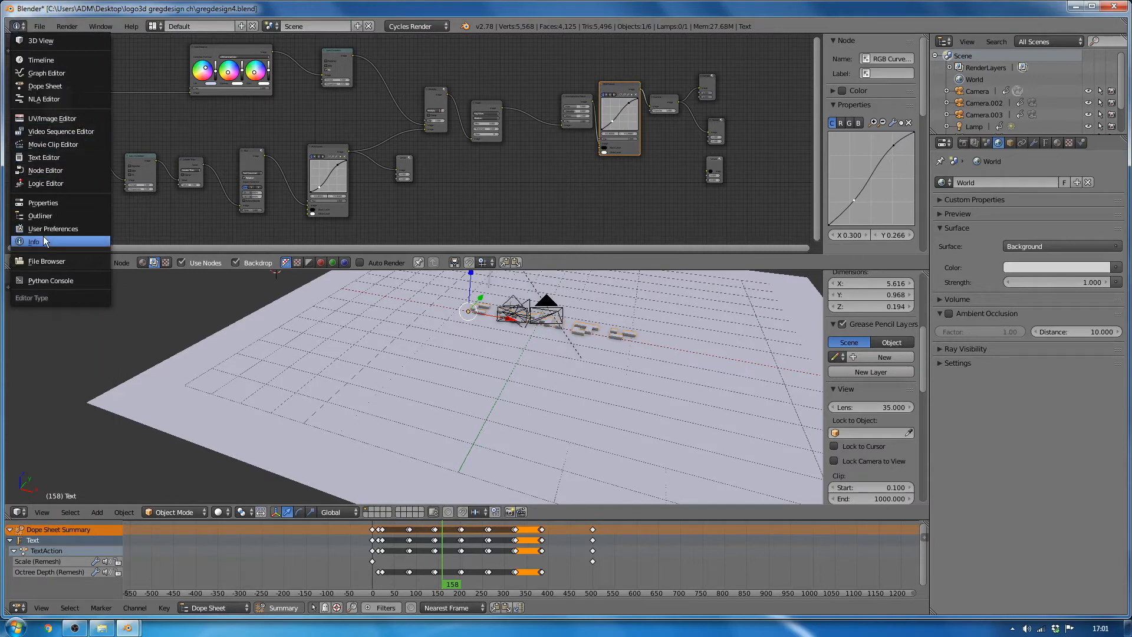
{"action": "left_click", "coordinate": [143, 263]}
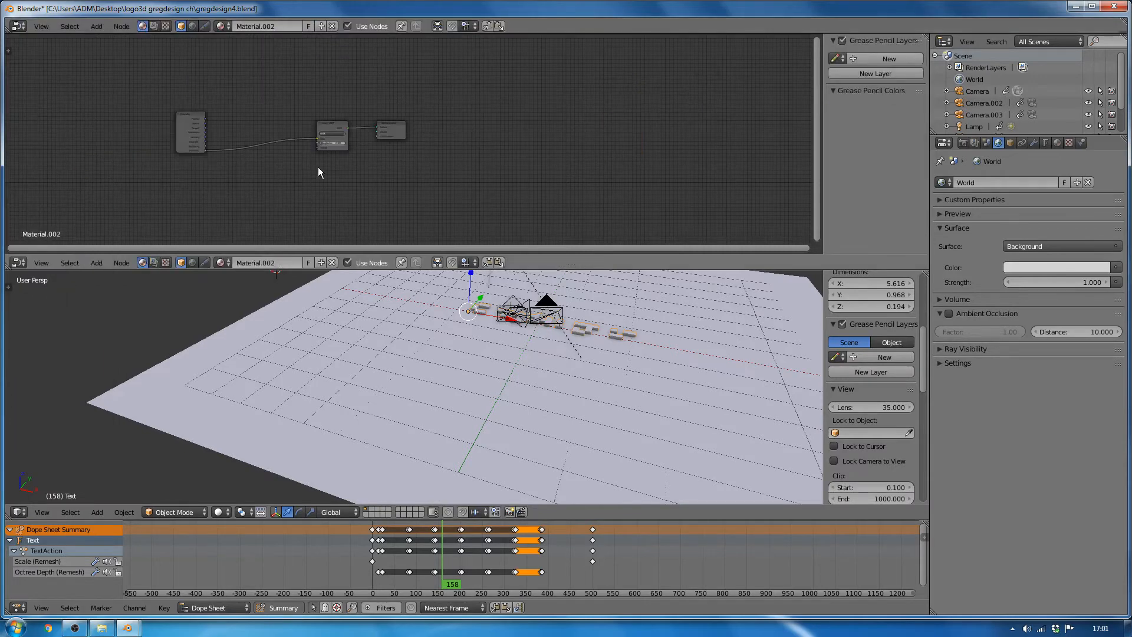
{"action": "middle_click_drag", "start_coordinate": [353, 169], "coordinate": [497, 207]}
{"action": "scroll", "coordinate": [436, 218], "scroll_direction": "up", "scroll_amount": 8}
{"action": "middle_click_drag", "start_coordinate": [433, 230], "coordinate": [388, 196]}
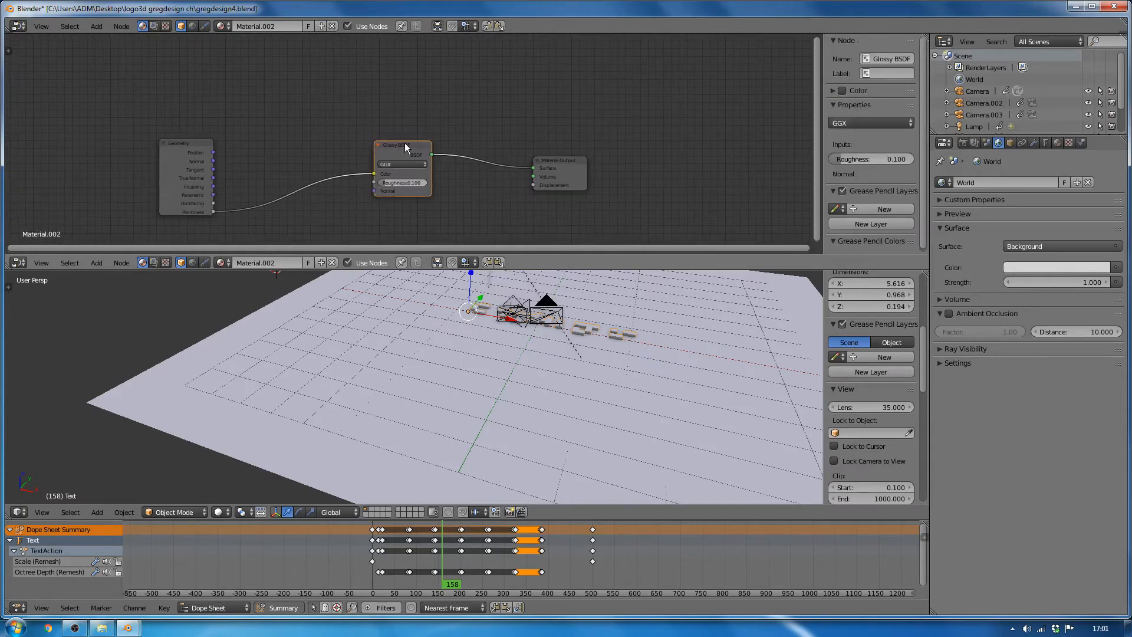
- Switch back to the untitled.blend window and hide the tool shelf and properties region of the smaller 3D viewport
{"action": "mouse_move", "coordinate": [136, 627]}
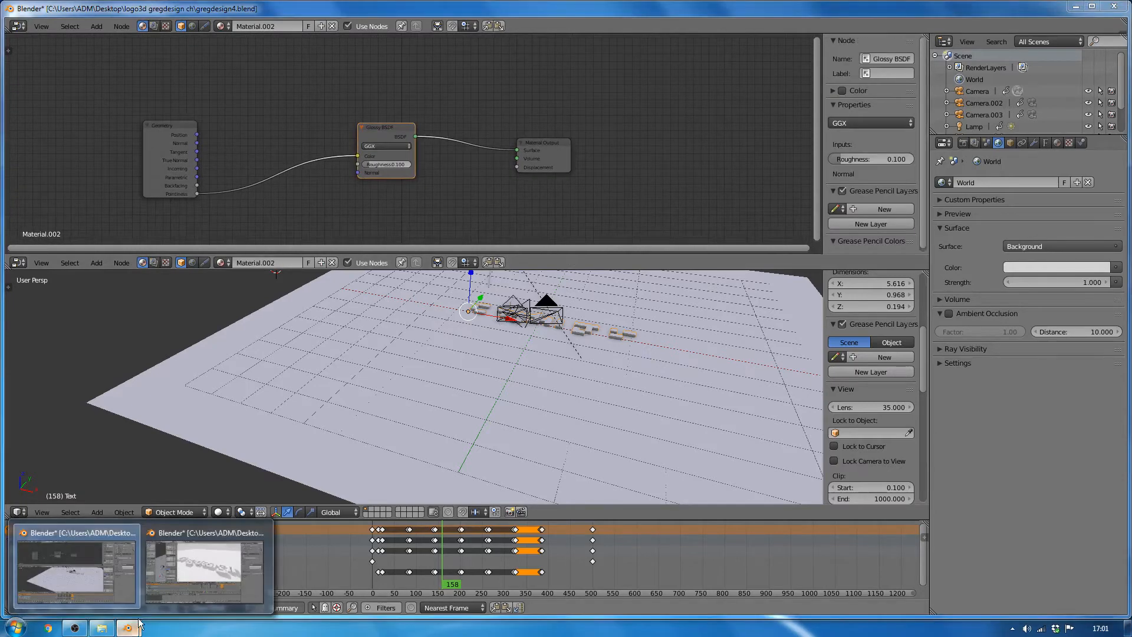
{"action": "left_click", "coordinate": [203, 567]}
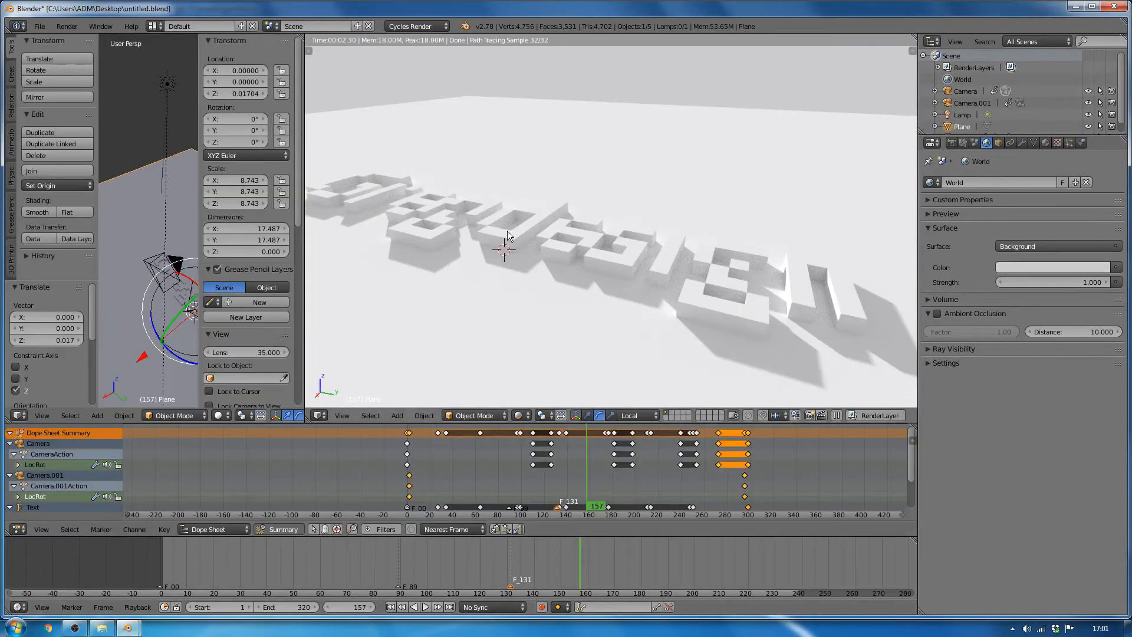
{"action": "right_click", "coordinate": [614, 261]}
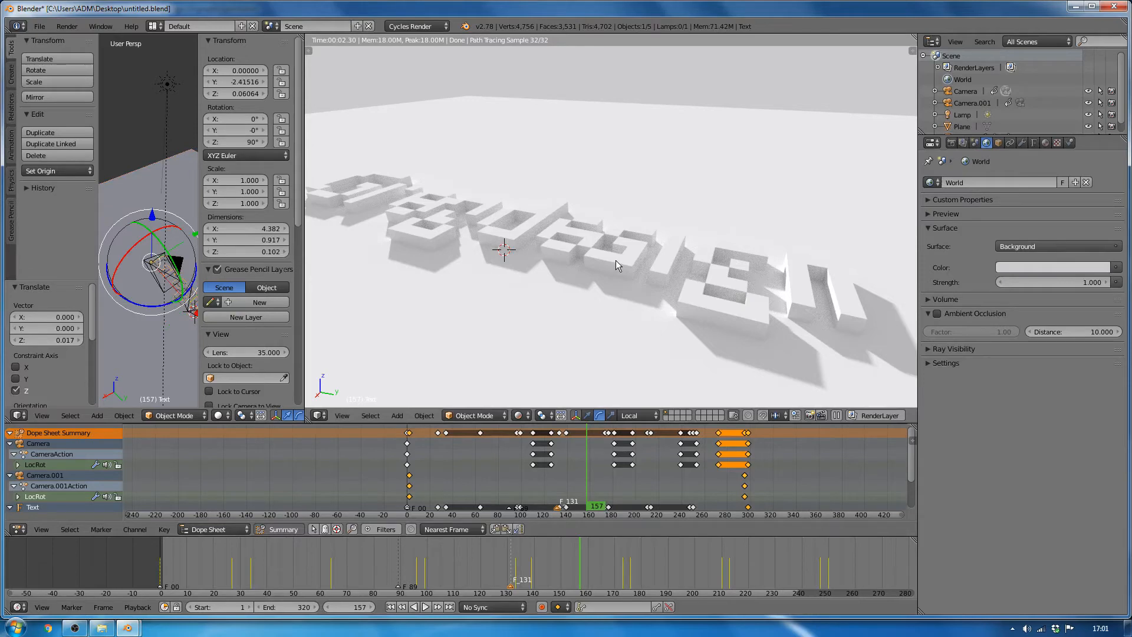
{"action": "middle_click_drag", "start_coordinate": [617, 256], "coordinate": [588, 258]}
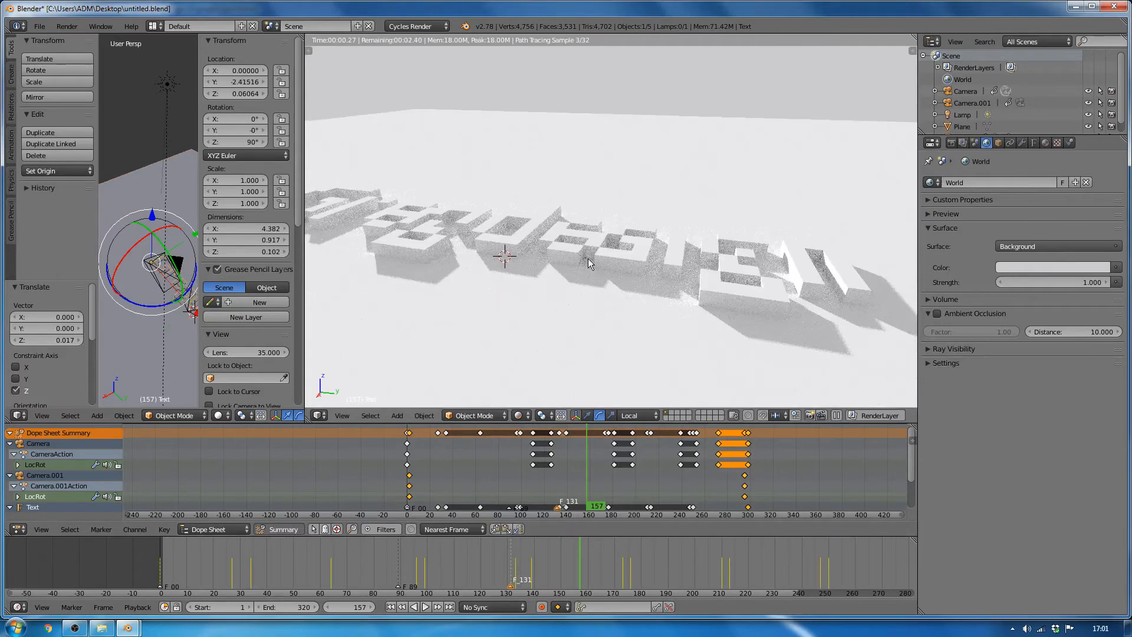
{"action": "right_click", "coordinate": [513, 328]}
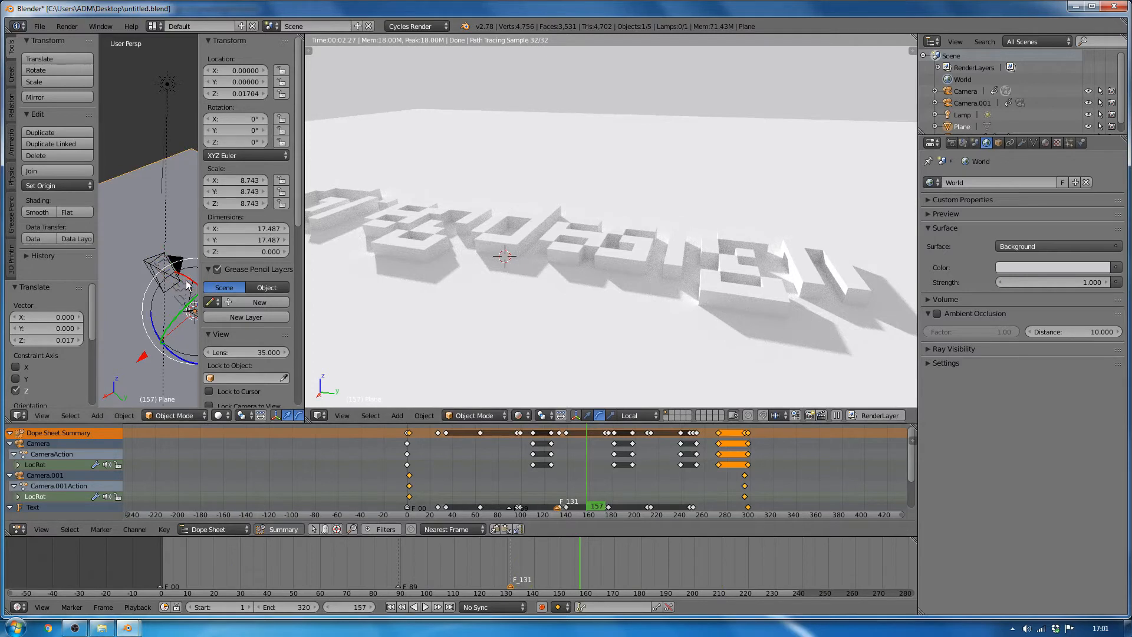
{"action": "key", "text": "n"}
{"action": "key", "text": "t"}
{"action": "middle_click_drag", "start_coordinate": [222, 320], "coordinate": [285, 257]}
- Select the letters and the ground plane in turn, leaving the text object selected
{"action": "right_click", "coordinate": [429, 239]}
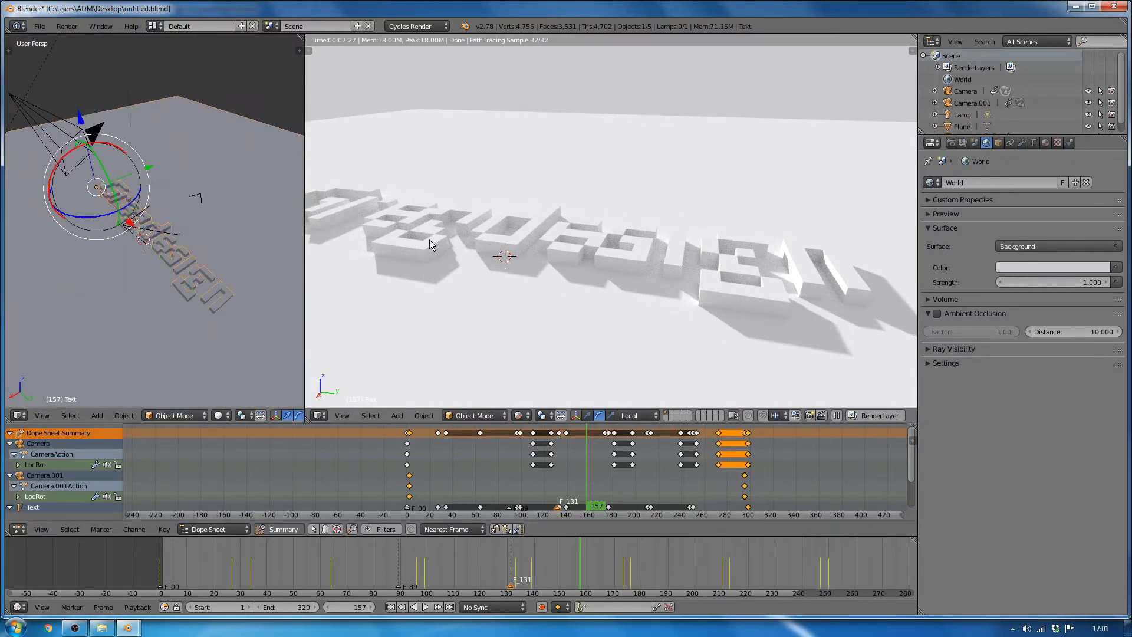
{"action": "right_click", "coordinate": [448, 313], "text": "shift"}
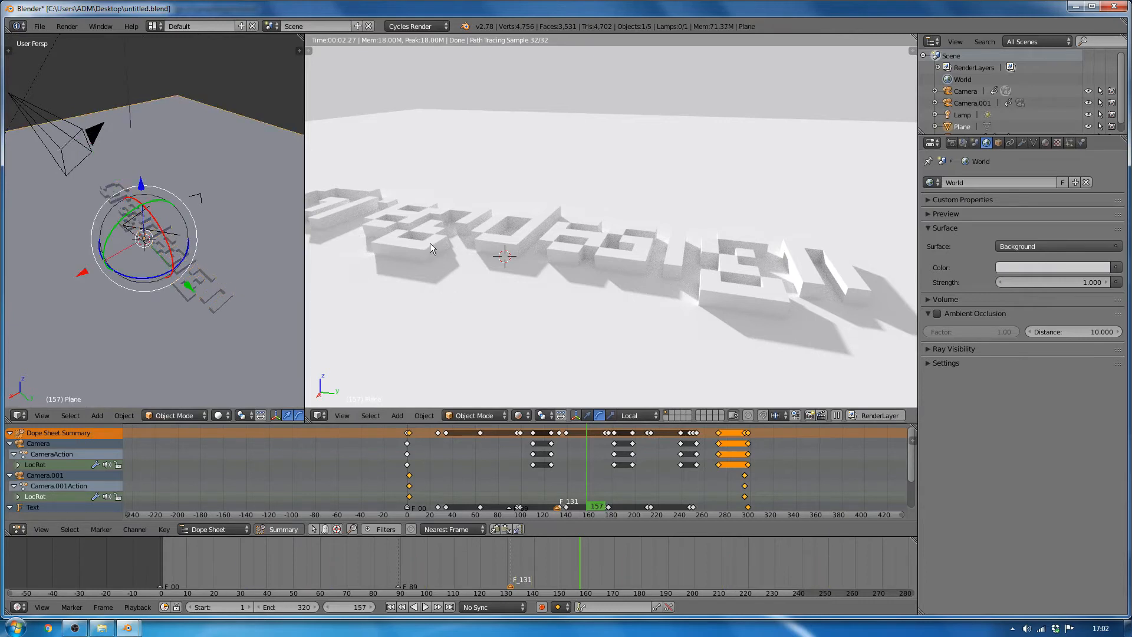
{"action": "right_click", "coordinate": [430, 243]}
{"action": "right_click", "coordinate": [472, 299], "text": "shift"}
{"action": "right_click", "coordinate": [428, 241]}
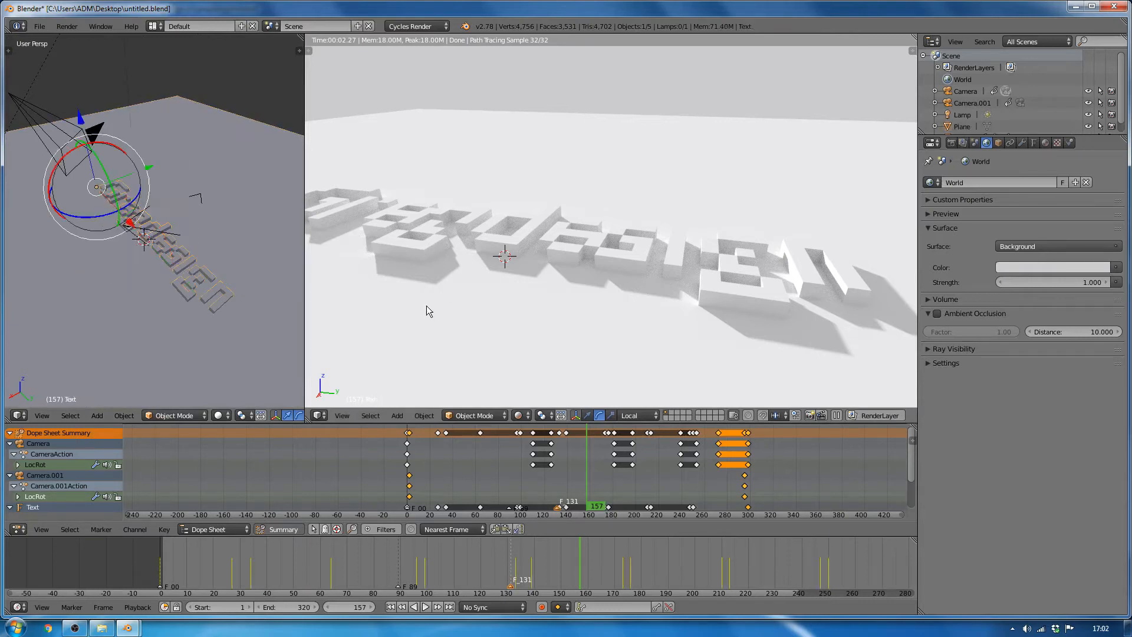
- Change the Timeline area into a Node Editor and enlarge it by shrinking the 3D viewports and Dope Sheet above
{"action": "left_click", "coordinate": [18, 607]}
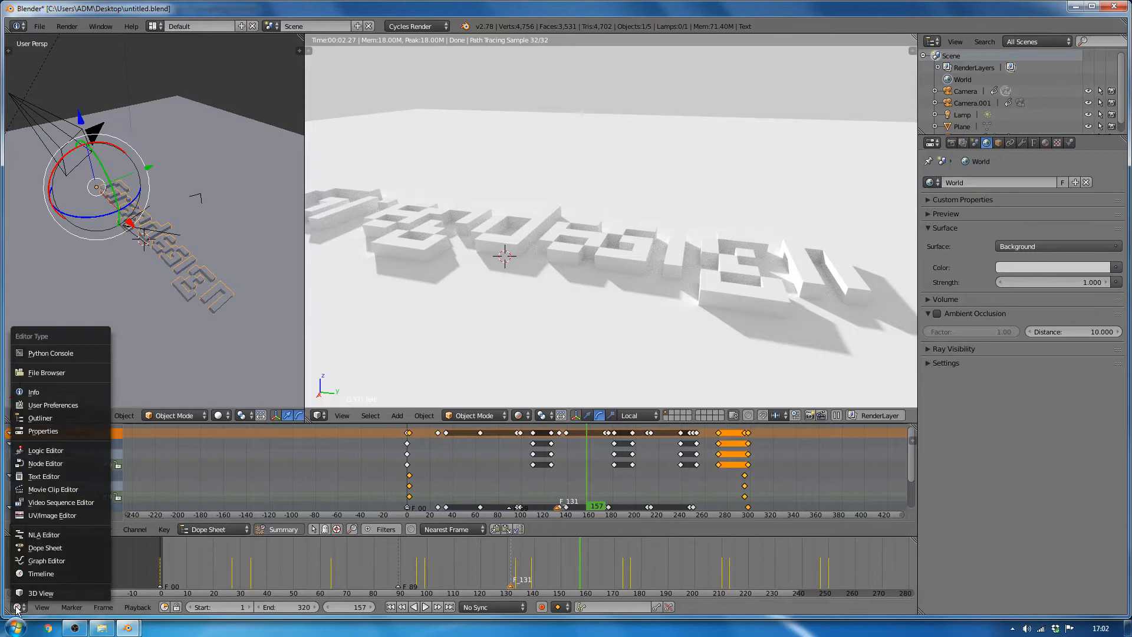
{"action": "left_click", "coordinate": [38, 548]}
{"action": "left_click", "coordinate": [45, 466]}
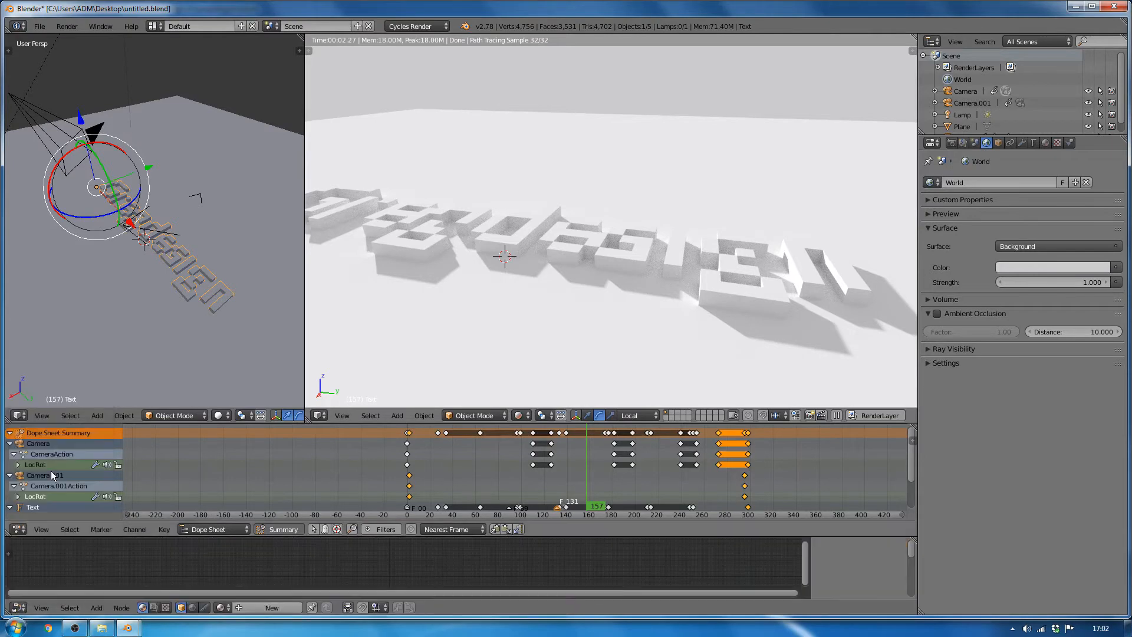
{"action": "left_click_drag", "start_coordinate": [304, 536], "coordinate": [318, 510]}
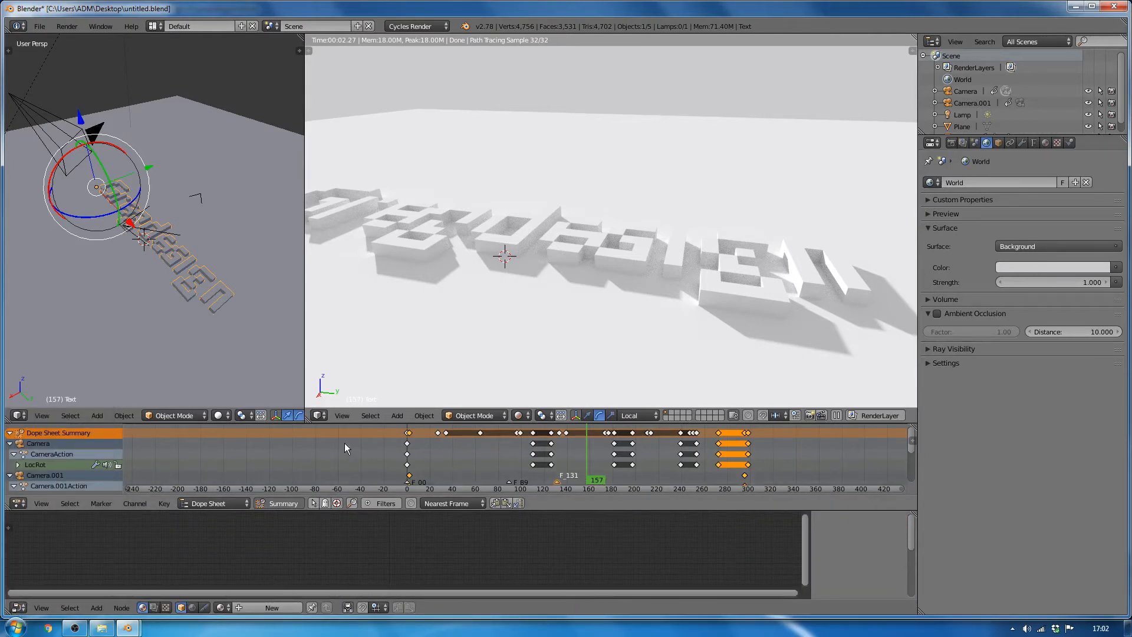
{"action": "left_click", "coordinate": [352, 420]}
{"action": "left_click_drag", "start_coordinate": [359, 423], "coordinate": [366, 299]}
{"action": "left_click_drag", "start_coordinate": [384, 510], "coordinate": [384, 394]}
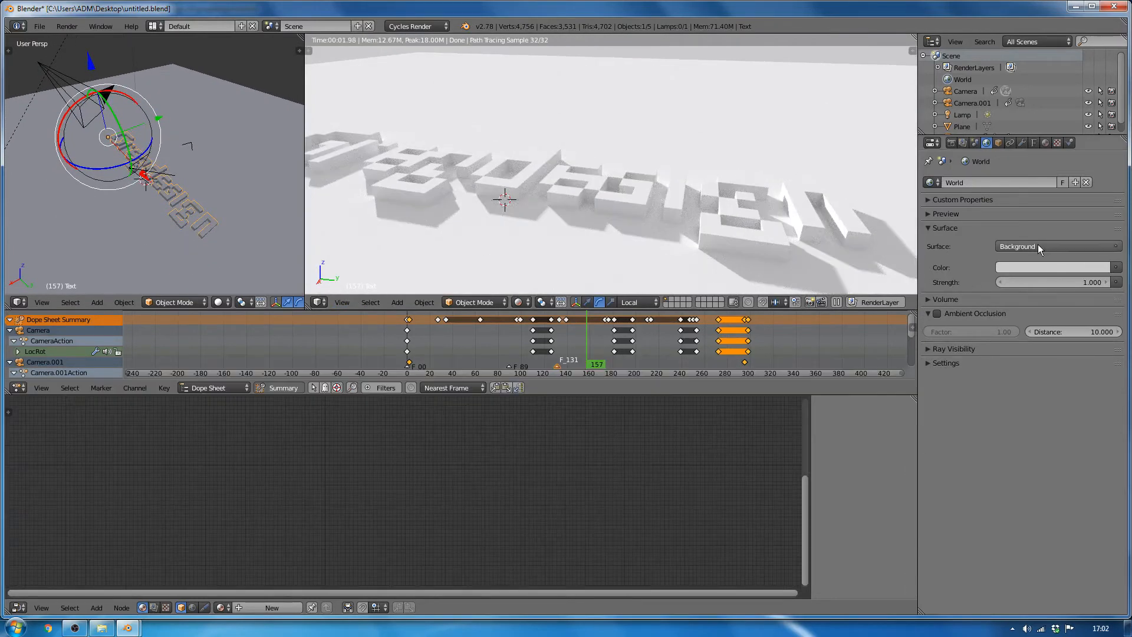
- Create a new material for the ground plane
{"action": "left_click", "coordinate": [1046, 144]}
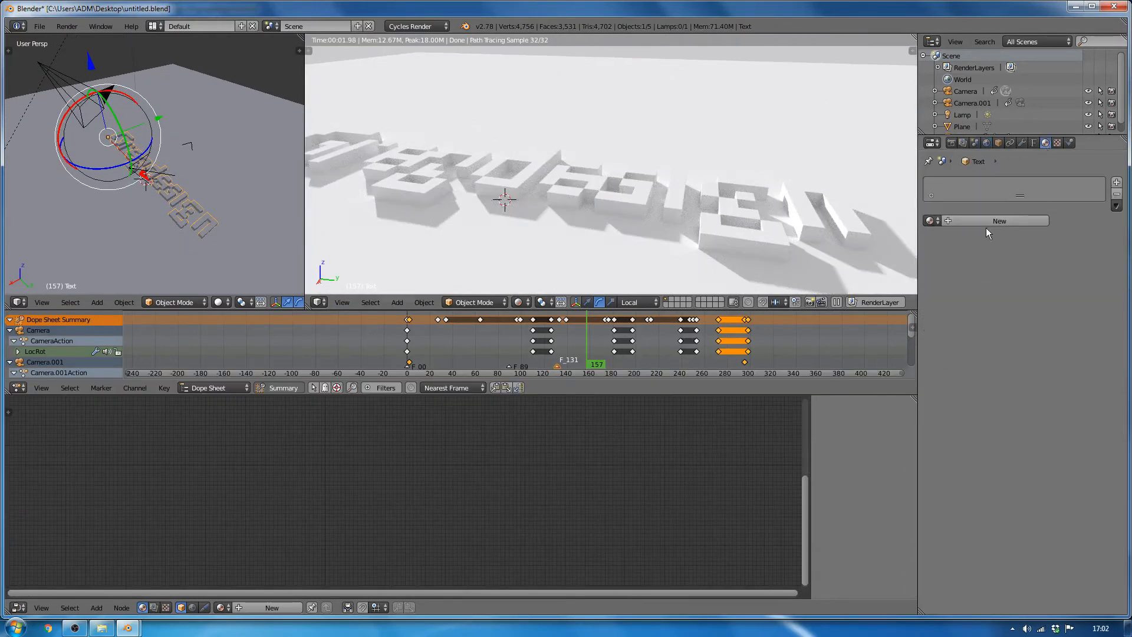
{"action": "right_click", "coordinate": [568, 252]}
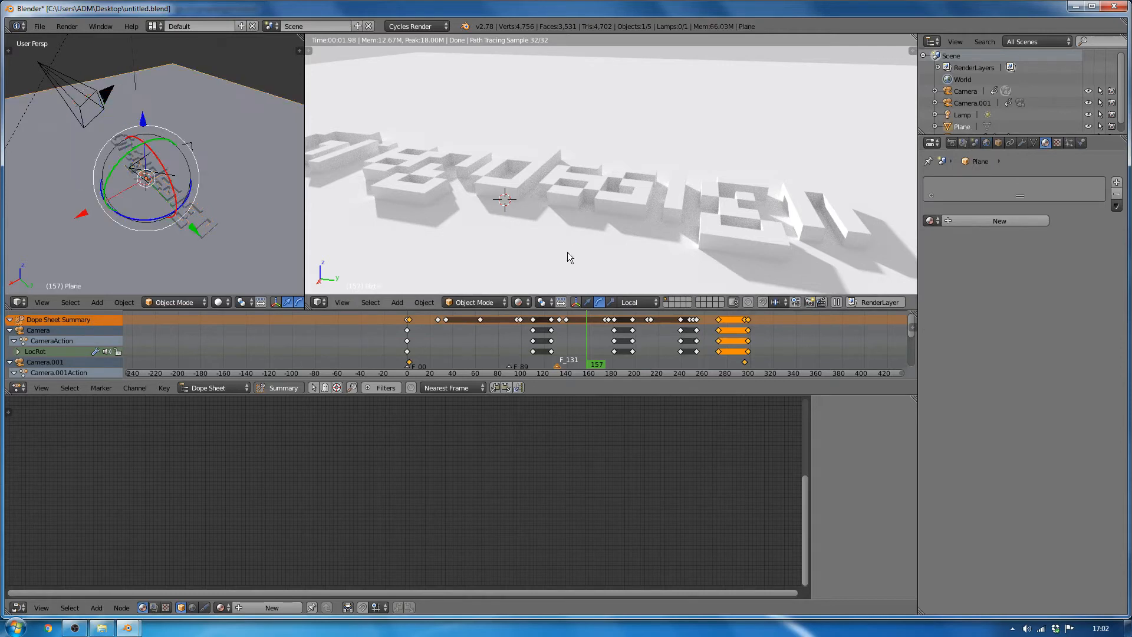
{"action": "left_click", "coordinate": [1007, 221]}
- Create a new material for the text object and delete its default Diffuse BSDF node
{"action": "right_click", "coordinate": [719, 230]}
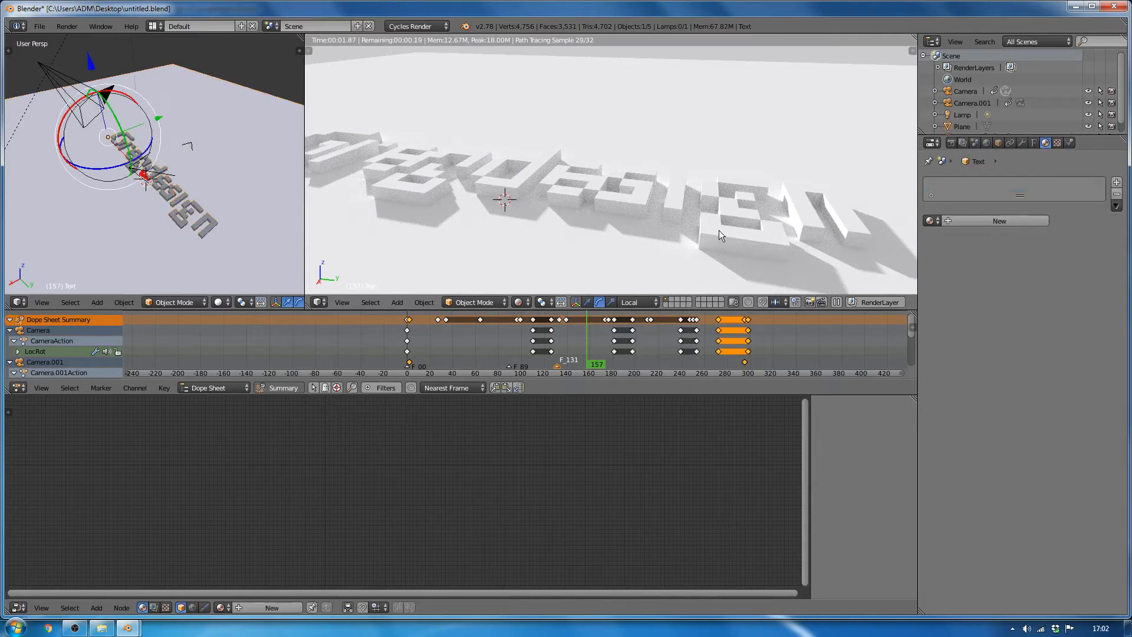
{"action": "left_click", "coordinate": [1001, 219]}
{"action": "key", "text": "Home"}
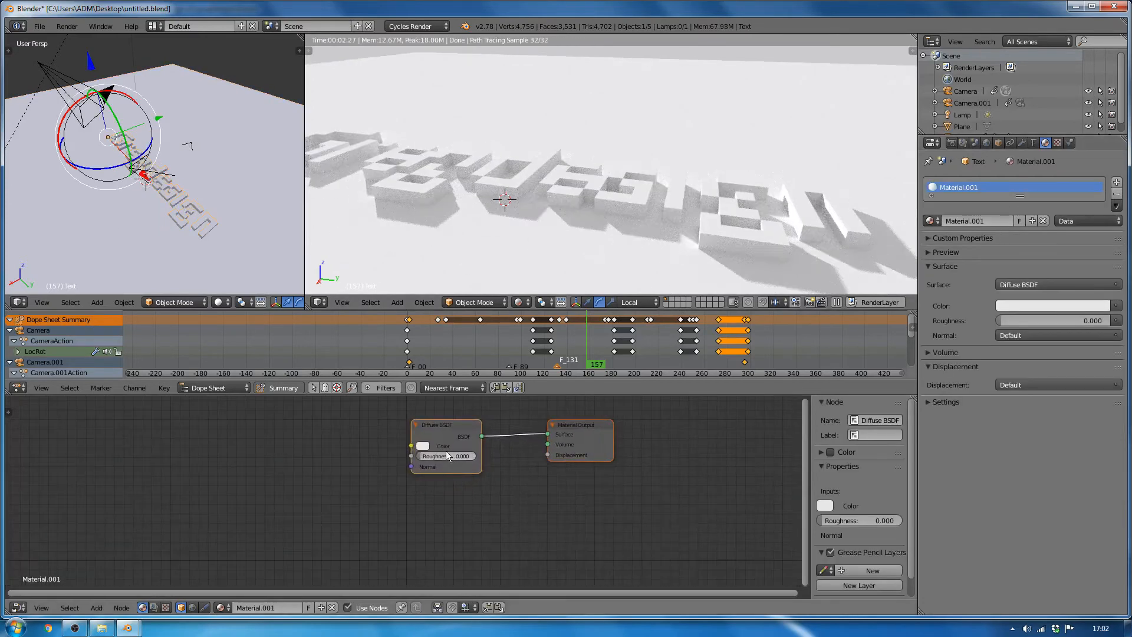
{"action": "key", "text": "x"}
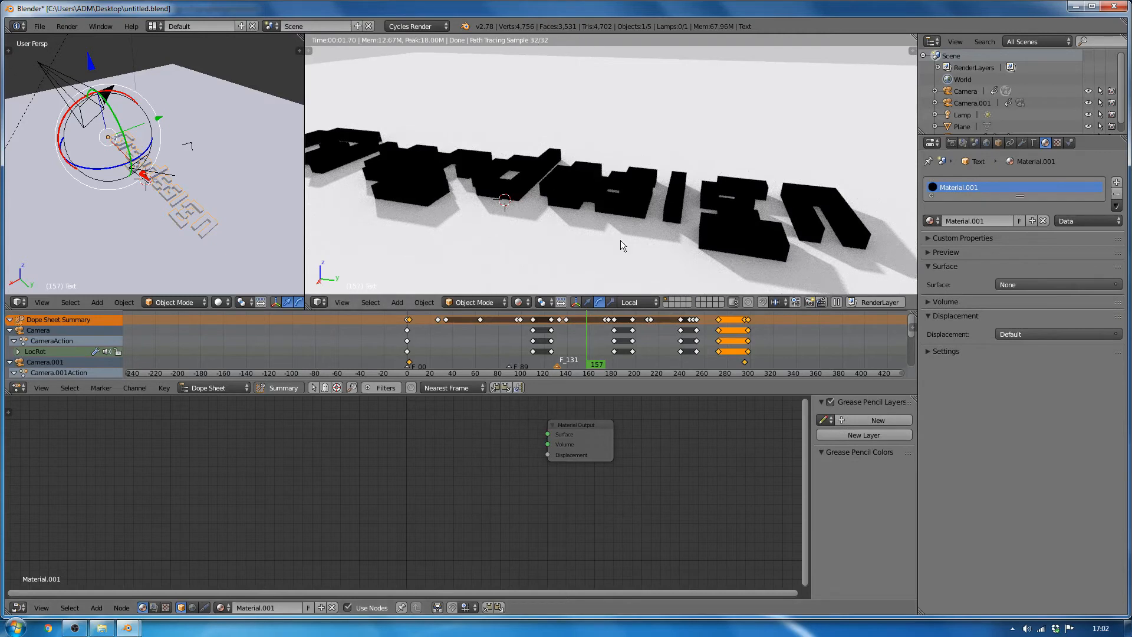
{"action": "middle_click_drag", "start_coordinate": [432, 468], "coordinate": [440, 482]}
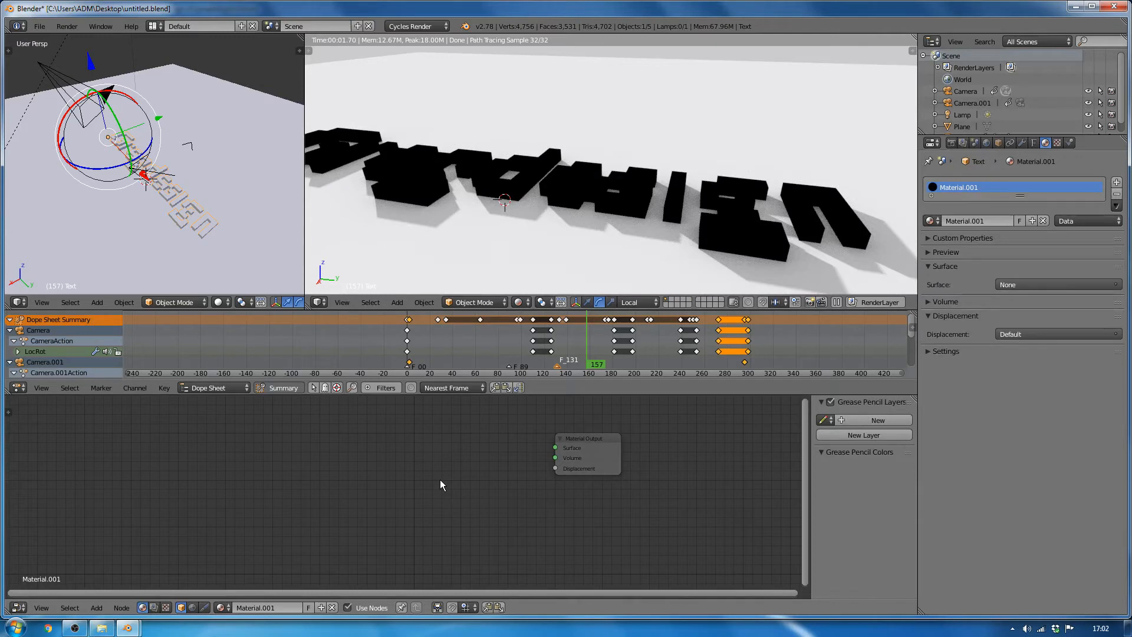
- Add a Glossy BSDF shader node and connect its BSDF output to the Material Output's Surface input
{"action": "key", "text": "shift+a"}
{"action": "mouse_move", "coordinate": [471, 465]}
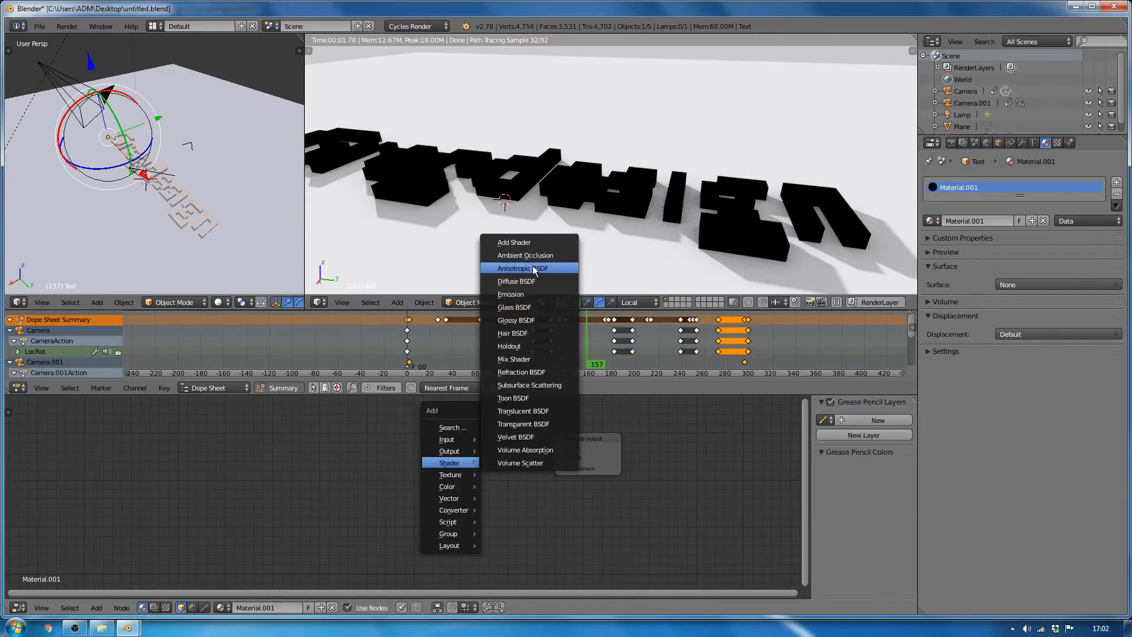
{"action": "left_click", "coordinate": [531, 320]}
{"action": "left_click", "coordinate": [430, 431]}
{"action": "left_click_drag", "start_coordinate": [499, 450], "coordinate": [555, 448]}
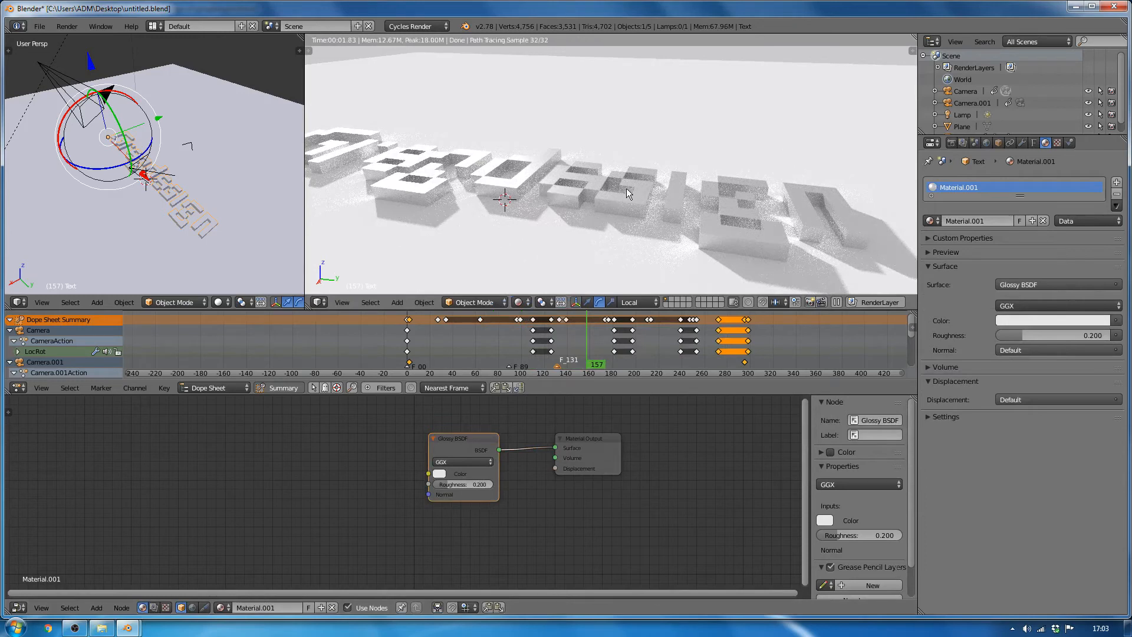
- Try a Glossy BSDF roughness of 0 and 0.2, and settle on 0.1
{"action": "left_click", "coordinate": [463, 484]}
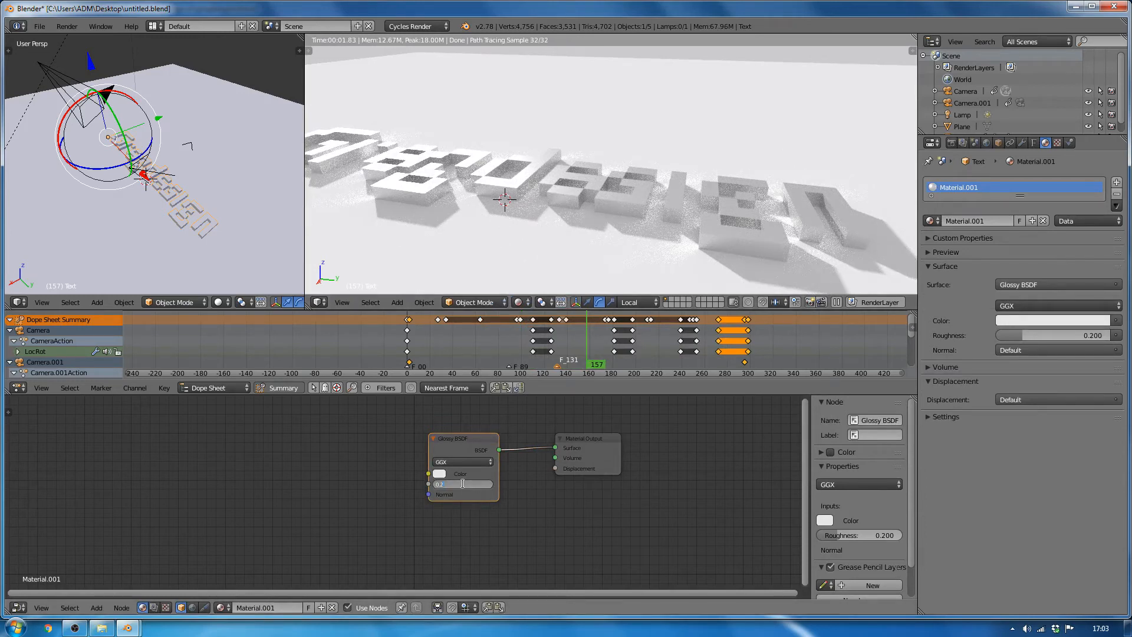
{"action": "type", "text": "0"}
{"action": "key", "text": "Return"}
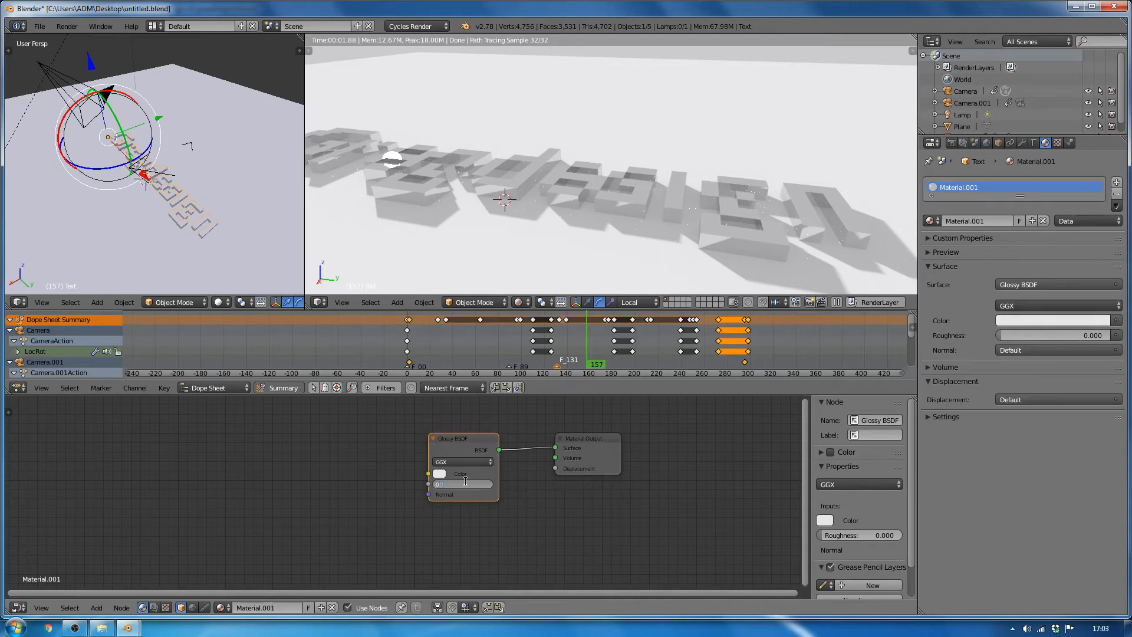
{"action": "key", "text": "Return"}
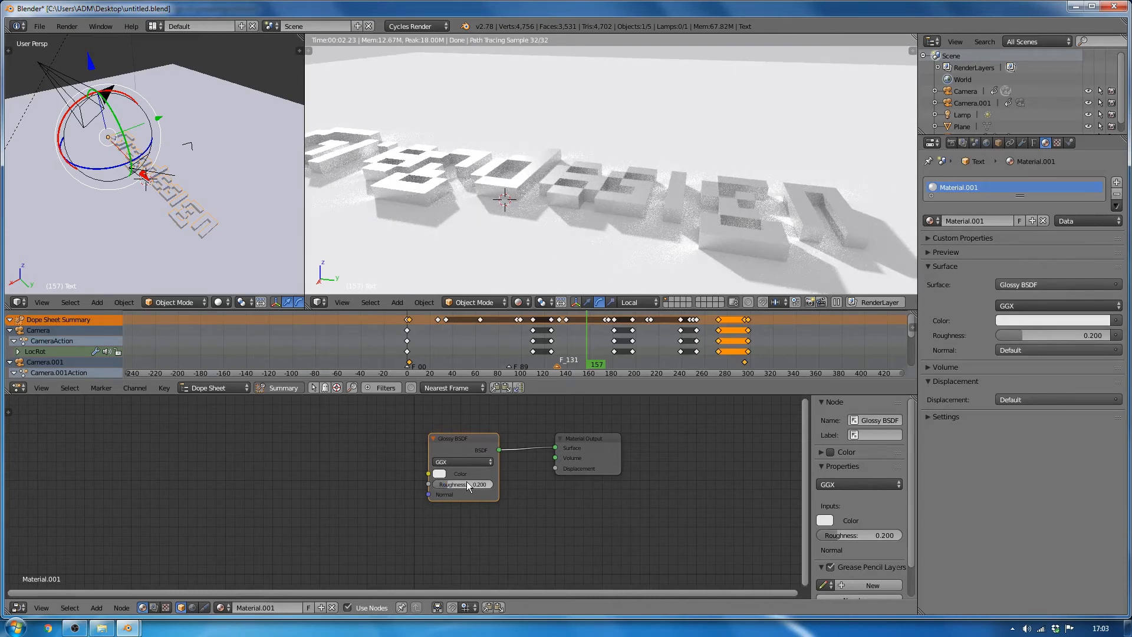
{"action": "key", "text": "Return"}
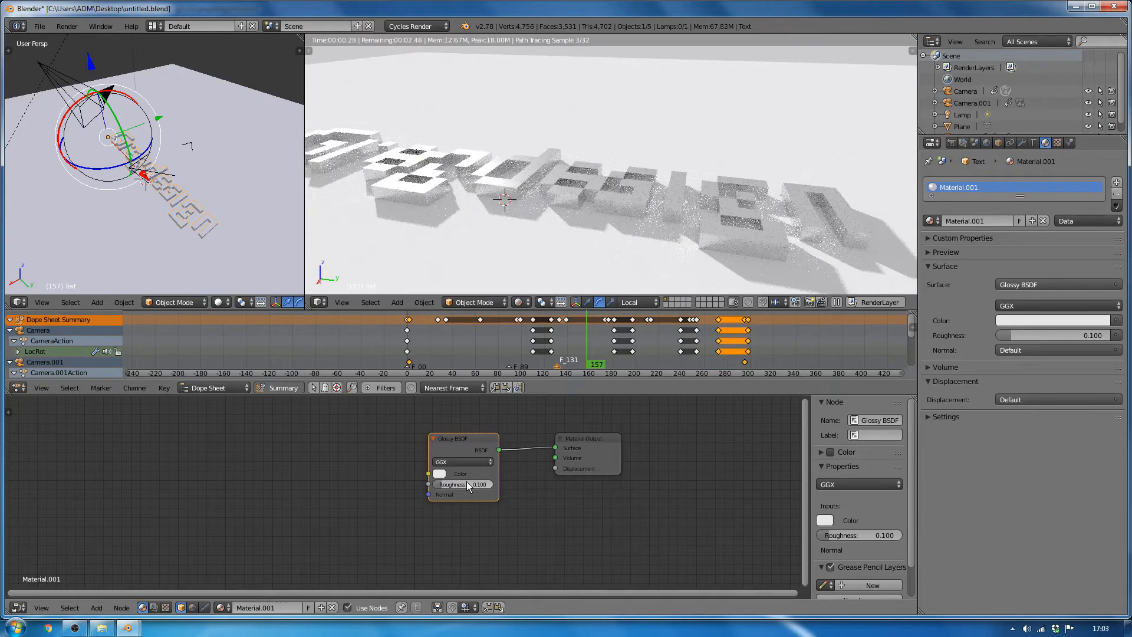
- Examine the glossy letters in the rendered preview from several angles and move the animation to frame 140
{"action": "middle_click_drag", "start_coordinate": [578, 188], "coordinate": [529, 198]}
{"action": "scroll", "coordinate": [530, 198], "scroll_direction": "up", "scroll_amount": 2}
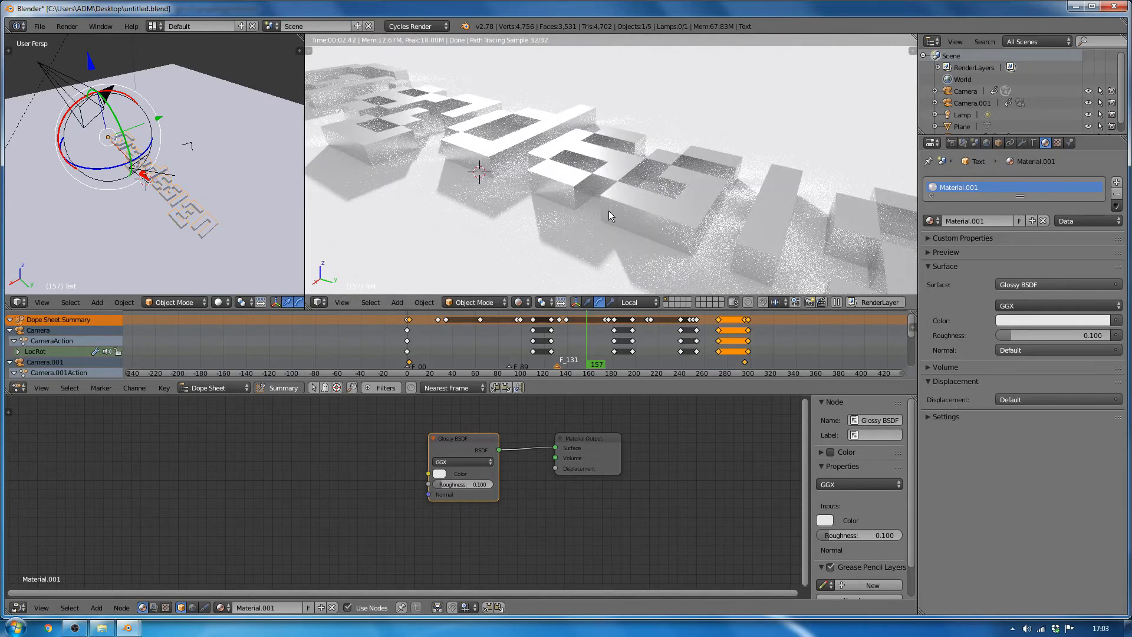
{"action": "middle_click_drag", "start_coordinate": [584, 231], "coordinate": [703, 218]}
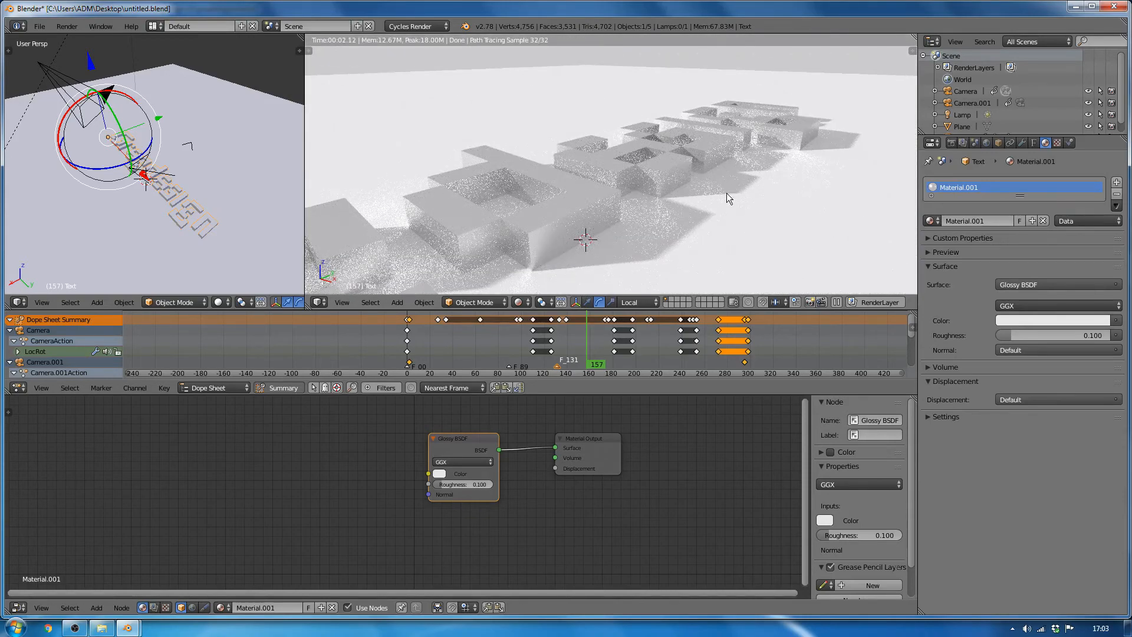
{"action": "middle_click_drag", "start_coordinate": [727, 193], "coordinate": [597, 203]}
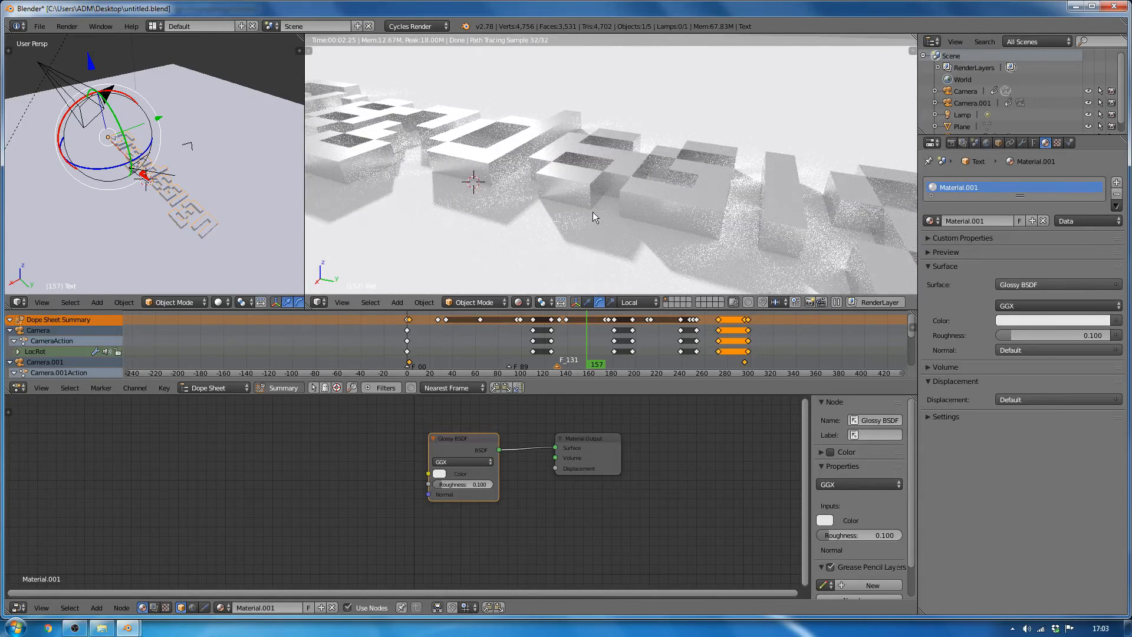
{"action": "middle_click_drag", "start_coordinate": [588, 203], "coordinate": [592, 217]}
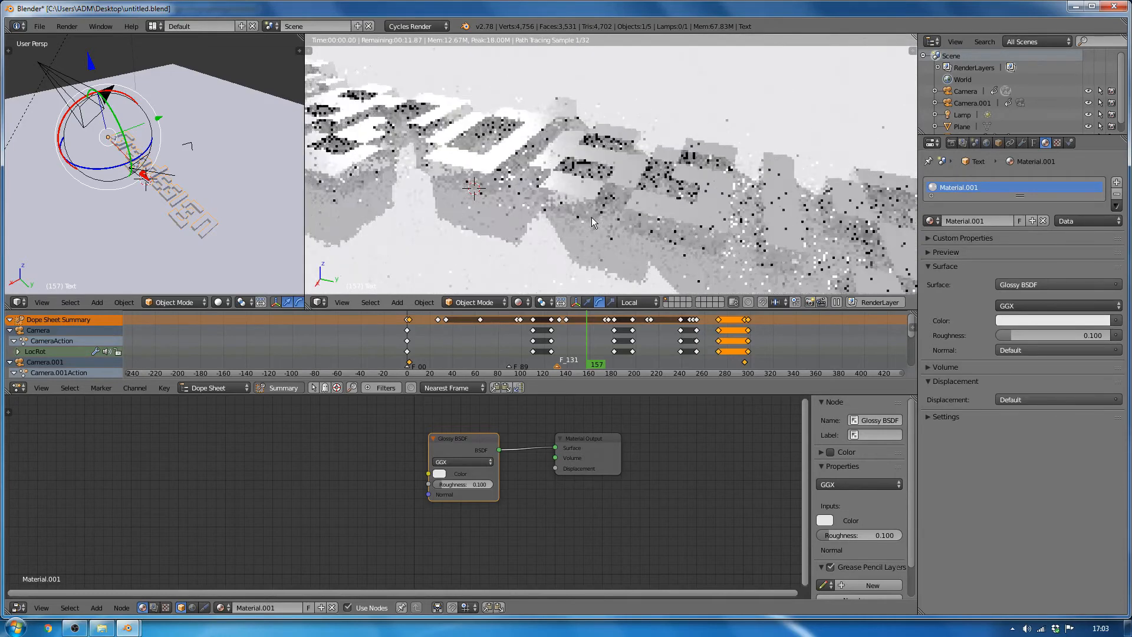
{"action": "scroll", "coordinate": [592, 217], "scroll_direction": "down", "scroll_amount": 4}
{"action": "left_click", "coordinate": [582, 345]}
{"action": "mouse_move", "coordinate": [582, 350]}
{"action": "left_mouse_down"}
{"action": "mouse_move", "coordinate": [469, 350]}
{"action": "mouse_move", "coordinate": [566, 348]}
{"action": "left_mouse_up"}
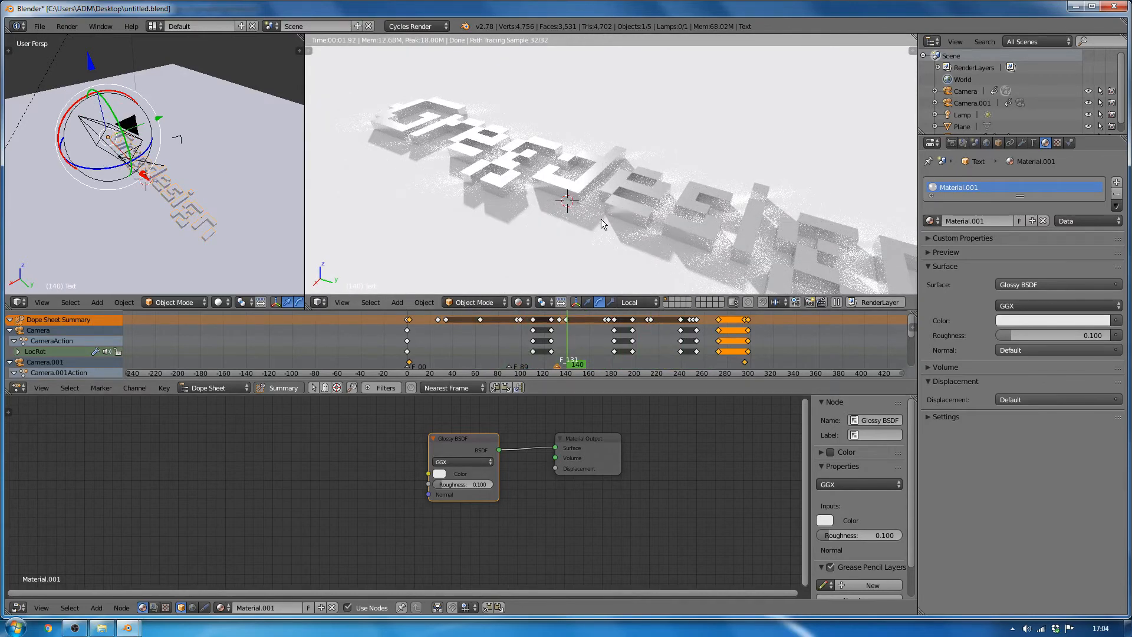
{"action": "scroll", "coordinate": [603, 200], "scroll_direction": "up", "scroll_amount": 3}
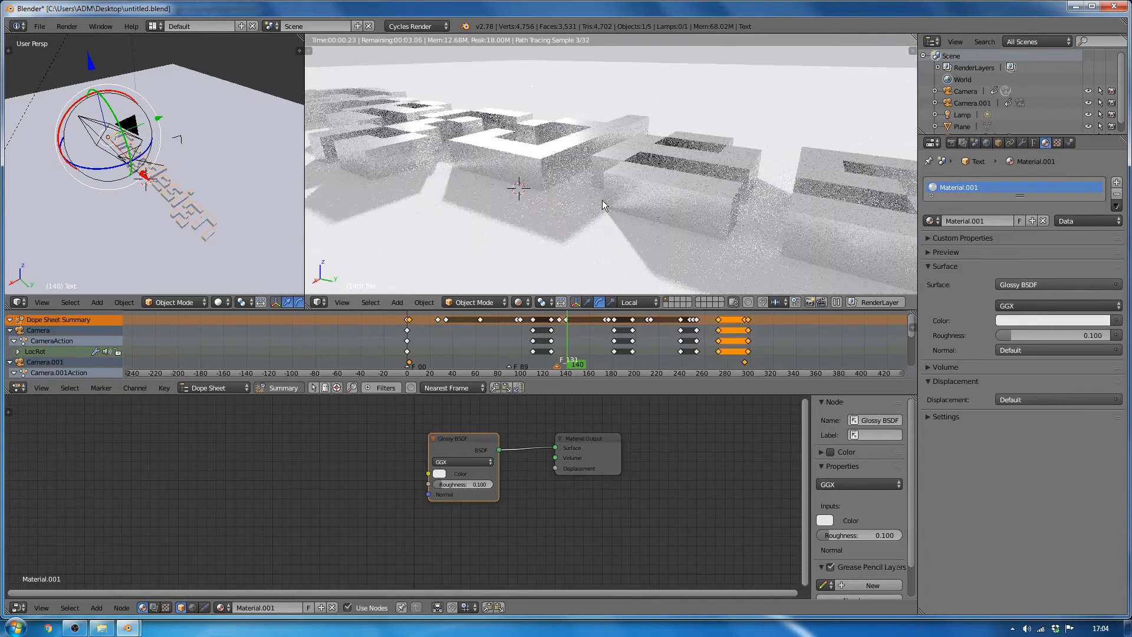
{"action": "middle_click_drag", "start_coordinate": [537, 189], "coordinate": [534, 171]}
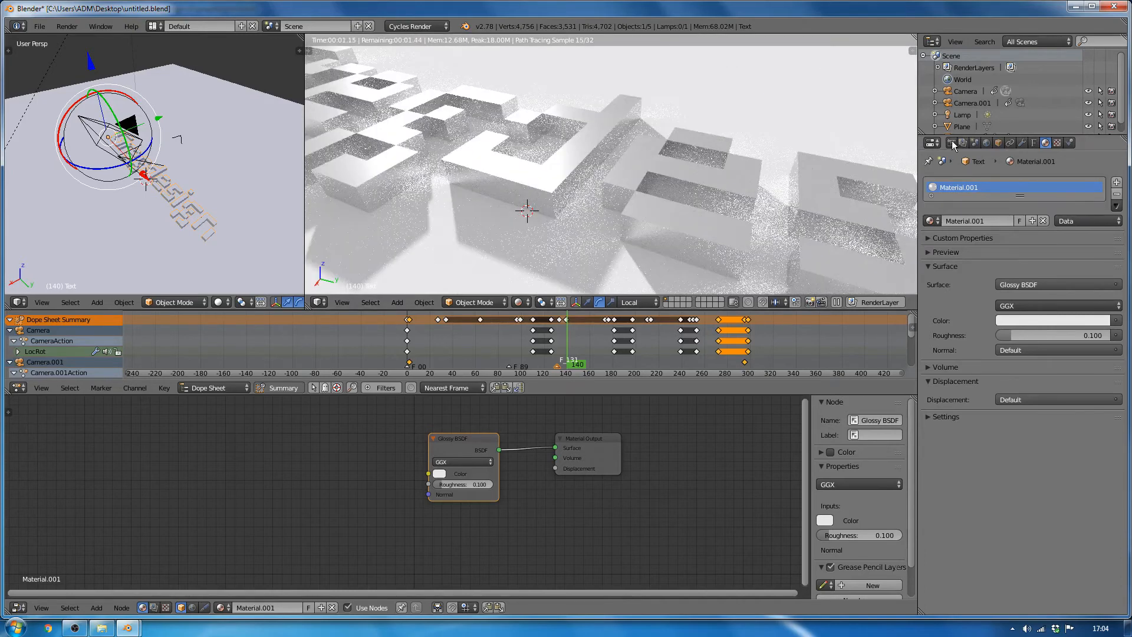
- Set the render's Light Paths bounces to a maximum of 3 and a minimum of 1
{"action": "left_click", "coordinate": [950, 143]}
{"action": "scroll", "coordinate": [981, 409], "scroll_direction": "down", "scroll_amount": 2}
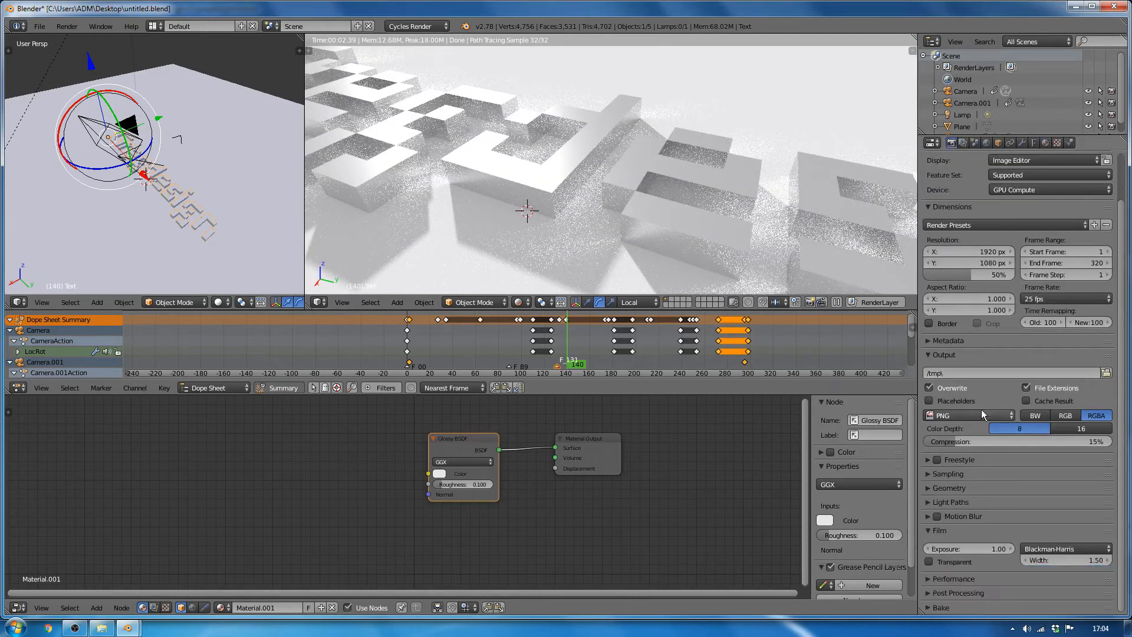
{"action": "left_click", "coordinate": [964, 501]}
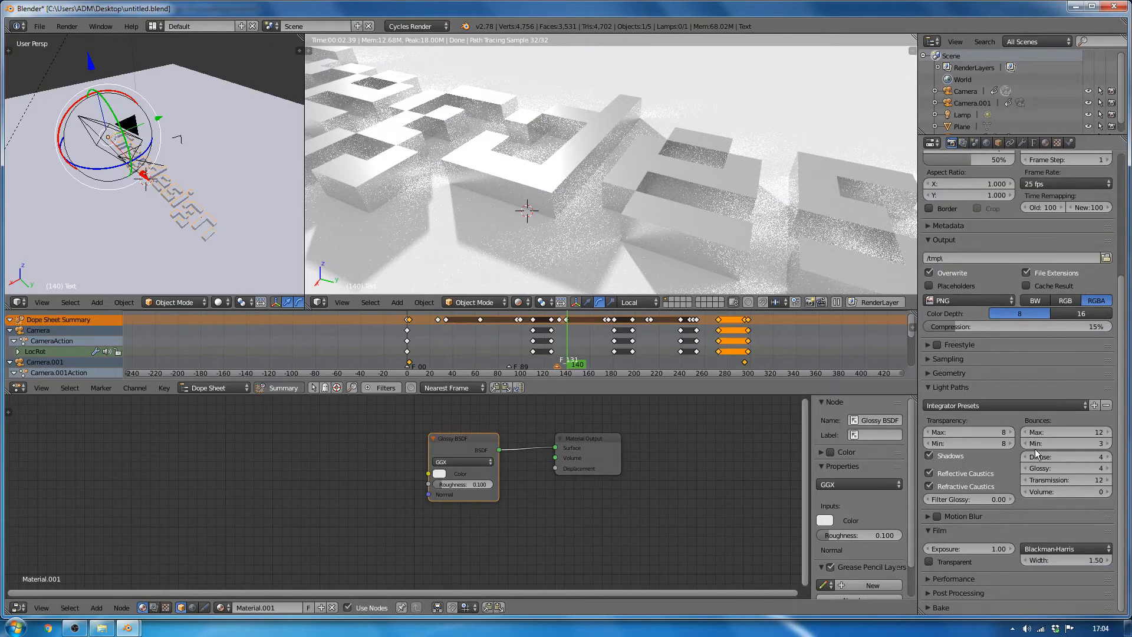
{"action": "left_click", "coordinate": [1066, 432]}
{"action": "type", "text": "3"}
{"action": "key", "text": "Return"}
{"action": "left_click", "coordinate": [1088, 444]}
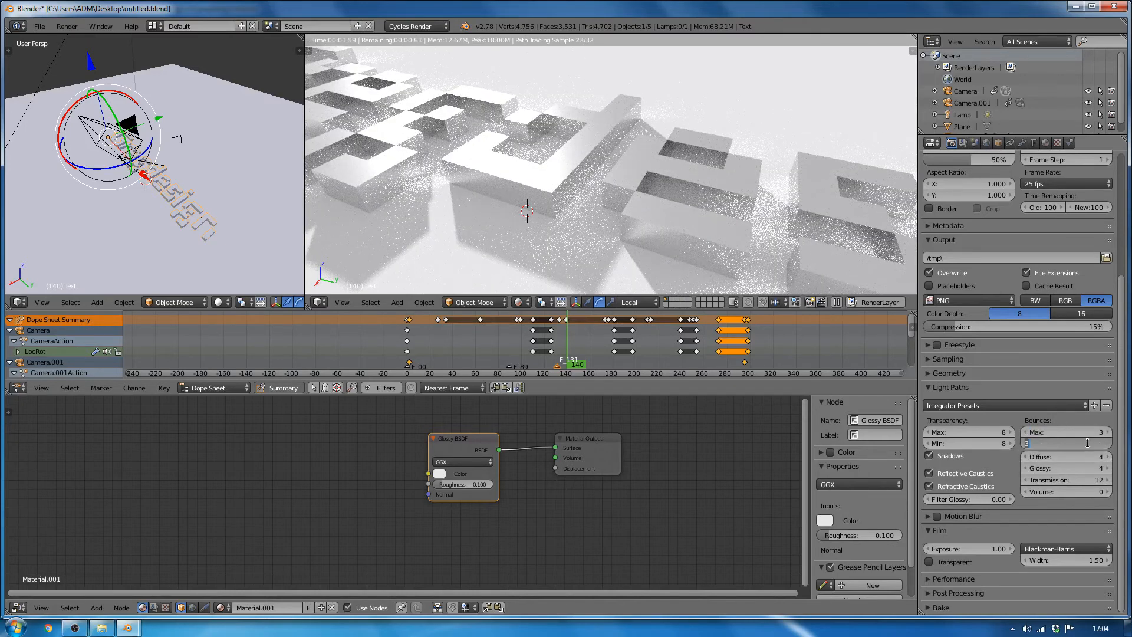
{"action": "type", "text": "1"}
{"action": "key", "text": "Return"}
- Set the diffuse, glossy and transmission bounces to 3 each
{"action": "left_click", "coordinate": [1091, 456]}
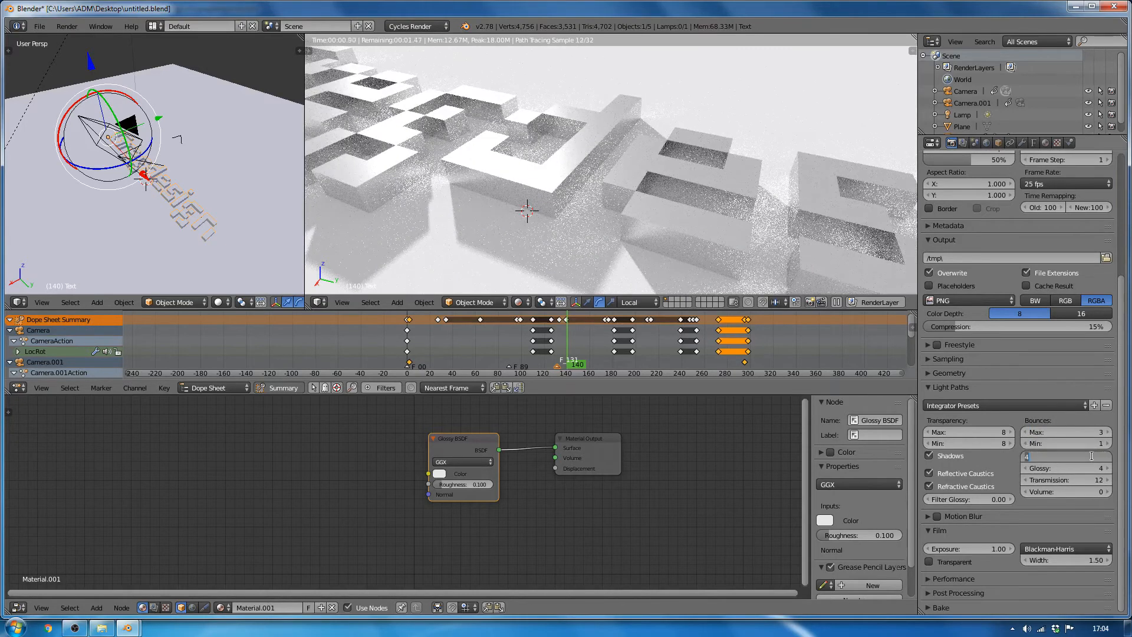
{"action": "type", "text": "3"}
{"action": "key", "text": "Return"}
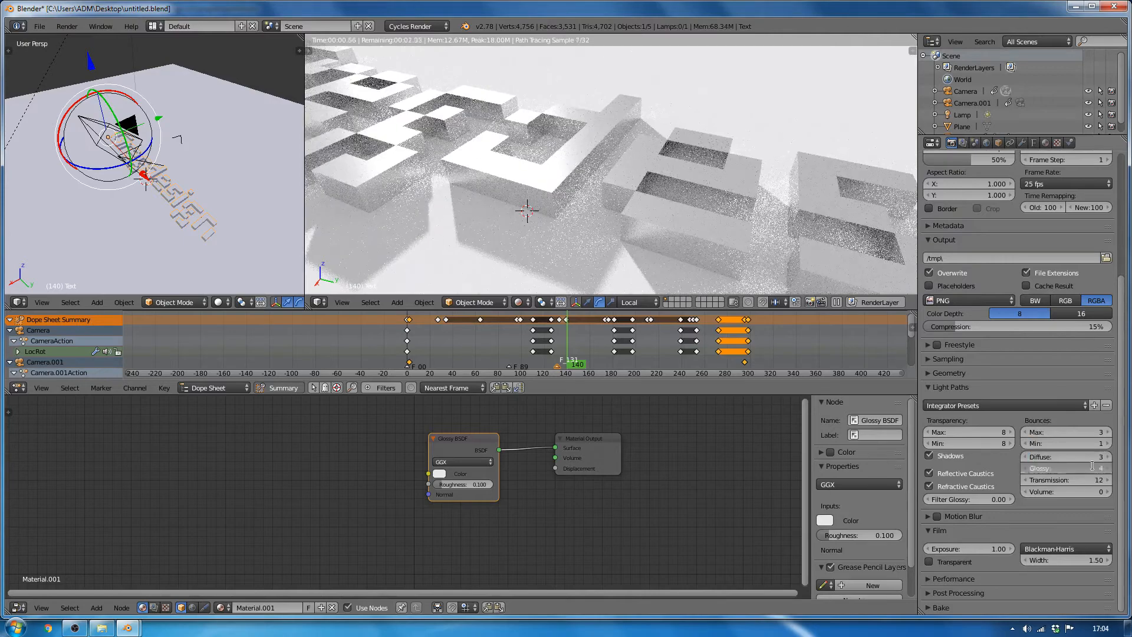
{"action": "left_click", "coordinate": [1091, 470]}
{"action": "key", "text": "Return"}
{"action": "left_click", "coordinate": [1091, 479]}
{"action": "type", "text": "3"}
{"action": "key", "text": "Return"}
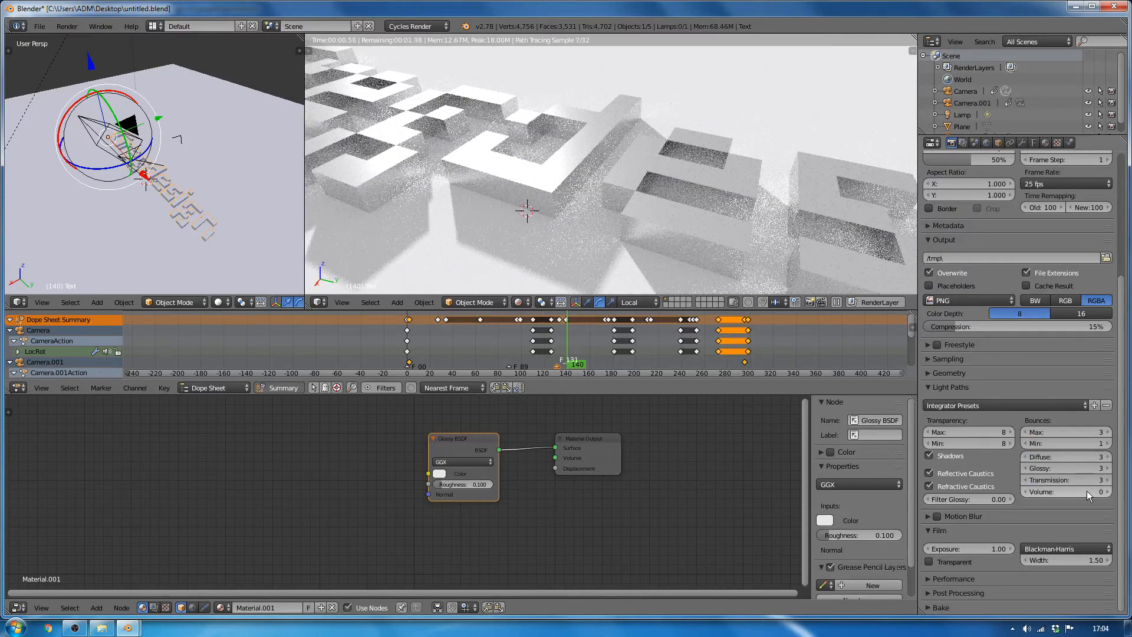
- Set both the maximum and minimum transparency bounces to 5
{"action": "left_click", "coordinate": [991, 432]}
{"action": "type", "text": "5"}
{"action": "key", "text": "Return"}
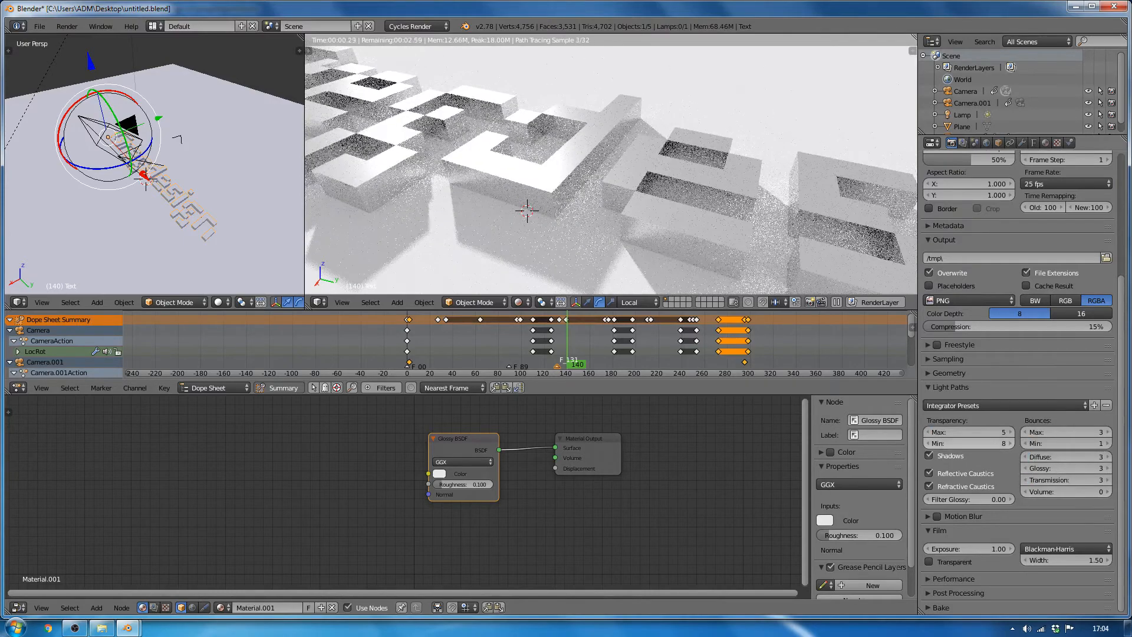
{"action": "left_click", "coordinate": [991, 443]}
{"action": "key", "text": "Return"}
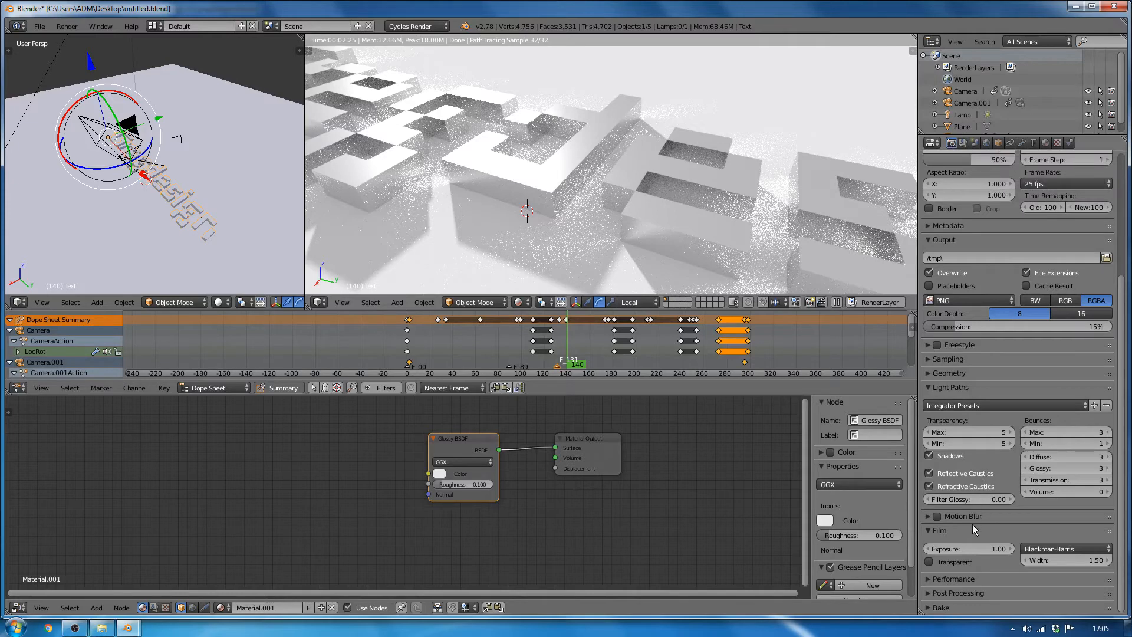
- Set the render tile size to 256 by 256 in the performance settings
{"action": "left_click", "coordinate": [930, 580]}
{"action": "scroll", "coordinate": [992, 528], "scroll_direction": "down", "scroll_amount": 5}
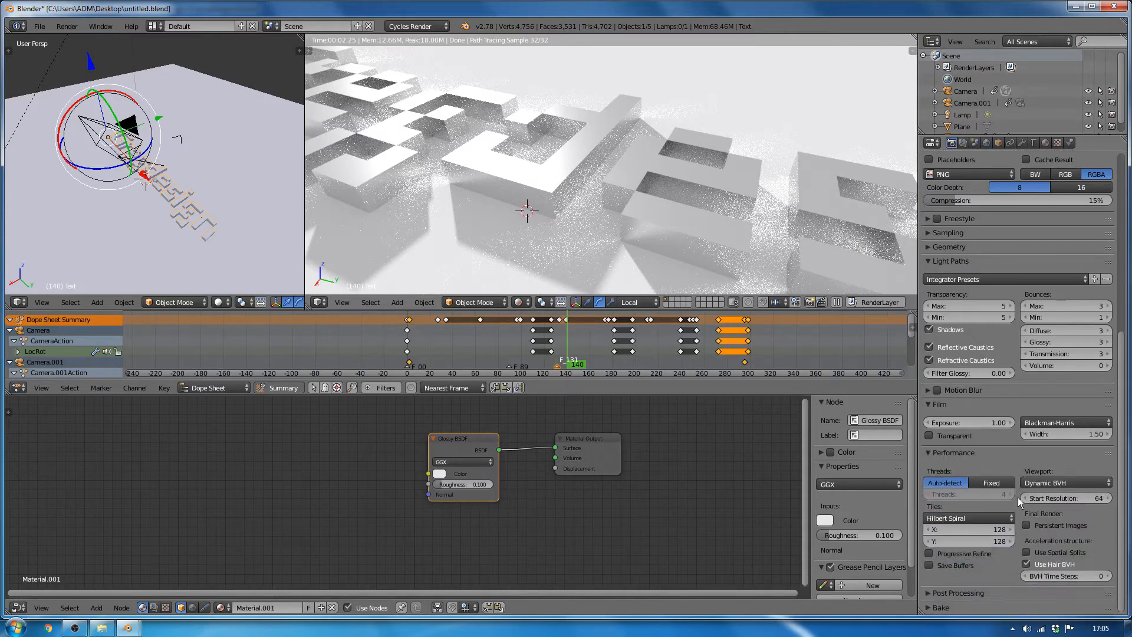
{"action": "left_click", "coordinate": [992, 528]}
{"action": "type", "text": "256"}
{"action": "left_click", "coordinate": [986, 542]}
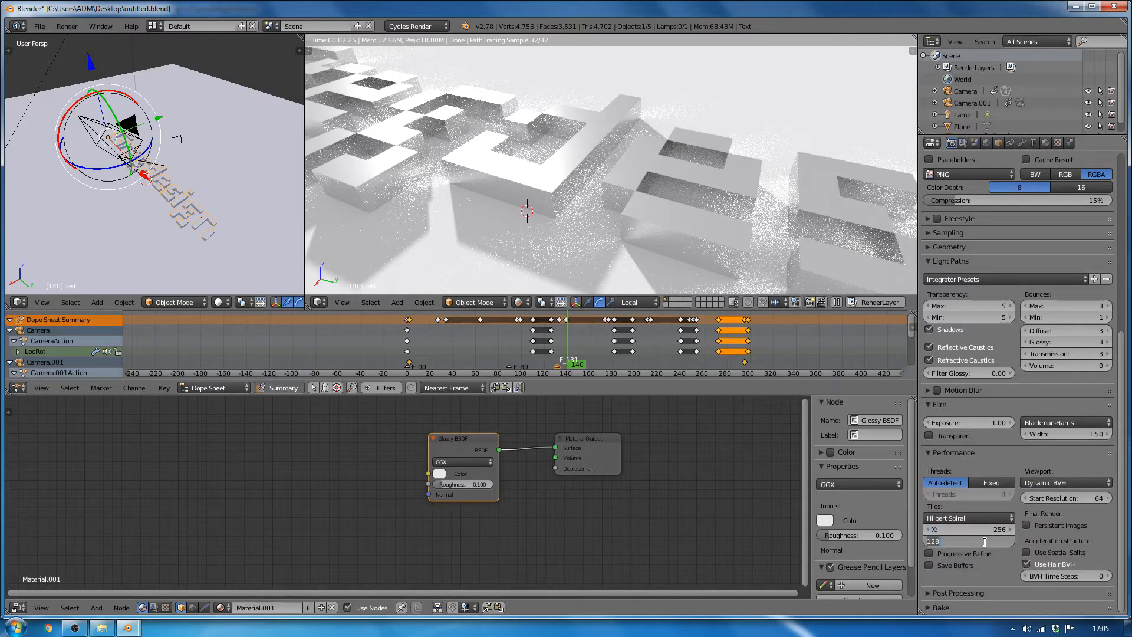
{"action": "type", "text": "256"}
{"action": "key", "text": "Return"}
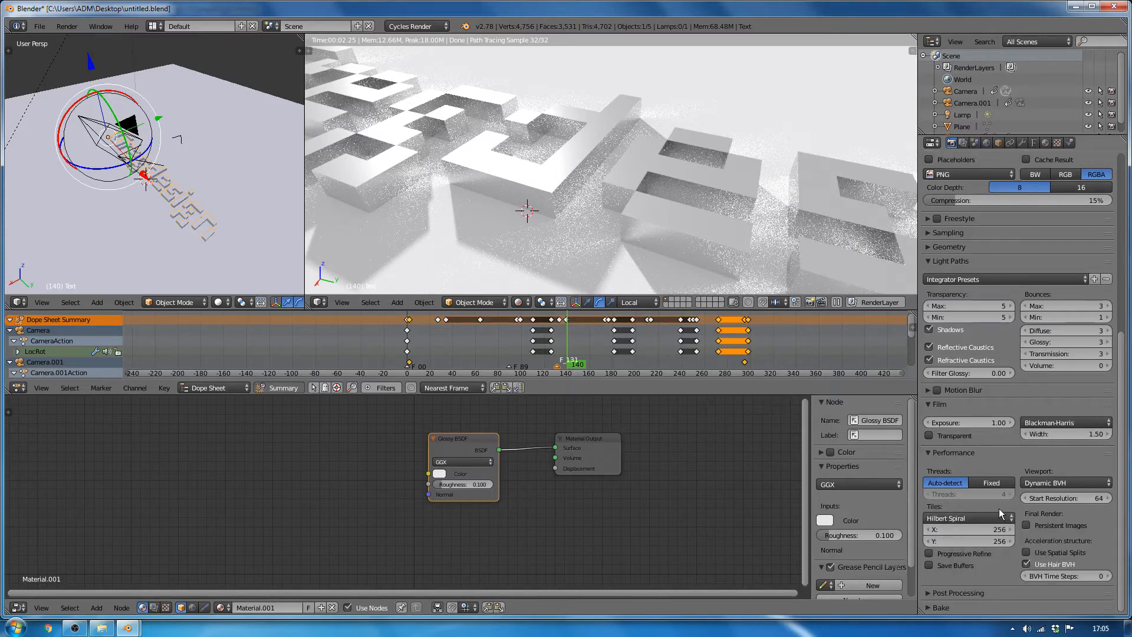
- Set the number of render samples to 700
{"action": "scroll", "coordinate": [998, 508], "scroll_direction": "up", "scroll_amount": 6}
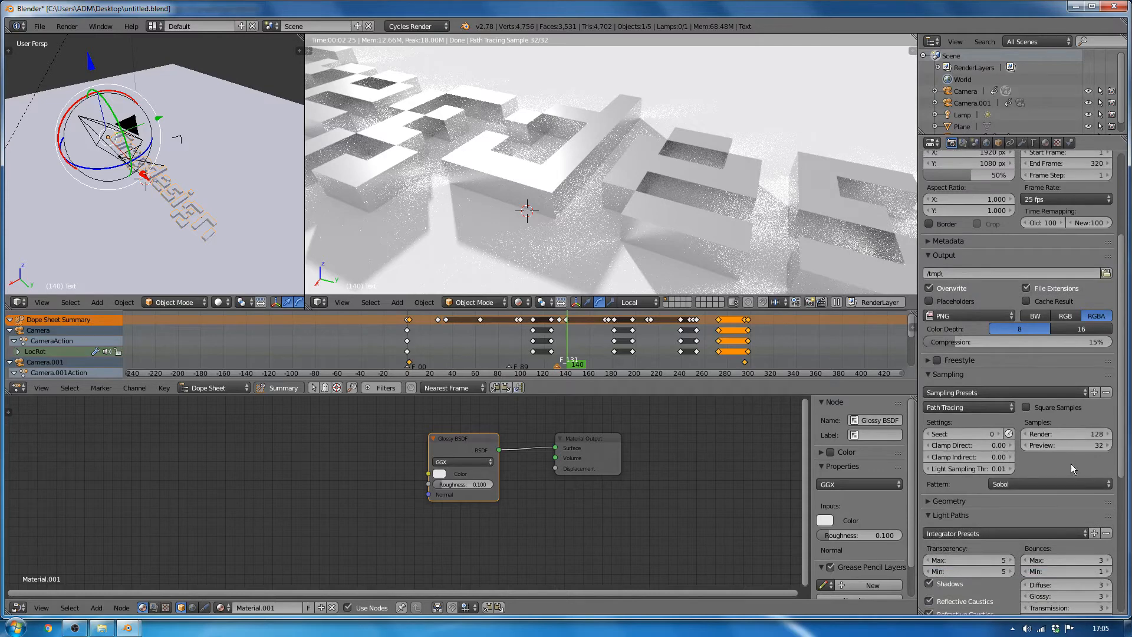
{"action": "left_click", "coordinate": [1080, 433]}
{"action": "type", "text": "700"}
{"action": "key", "text": "Return"}
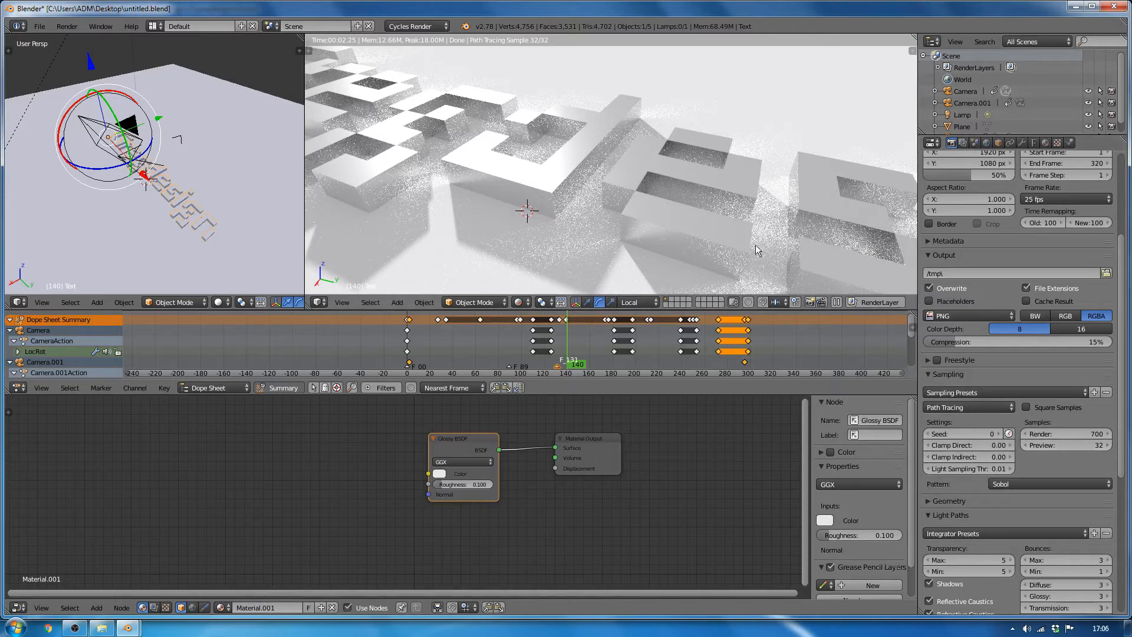
- Try 200 preview samples for the rendered viewport
{"action": "left_click", "coordinate": [1085, 445]}
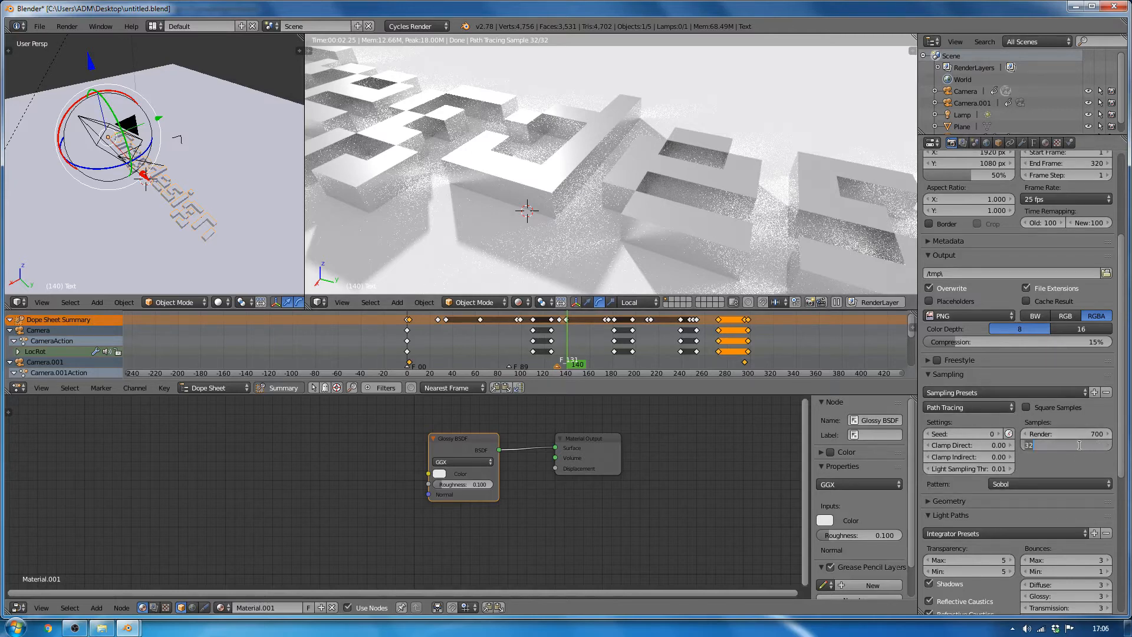
{"action": "type", "text": "200"}
{"action": "key", "text": "Return"}
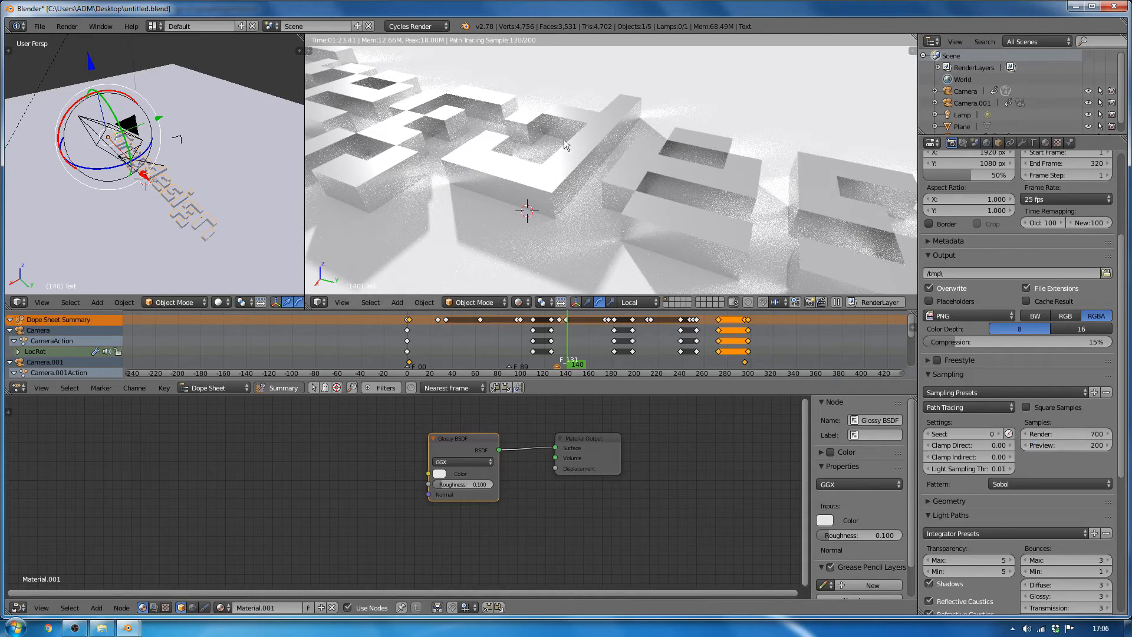
- Set the preview samples to 20 and check the letters in the rendered viewport
{"action": "left_click", "coordinate": [1083, 446]}
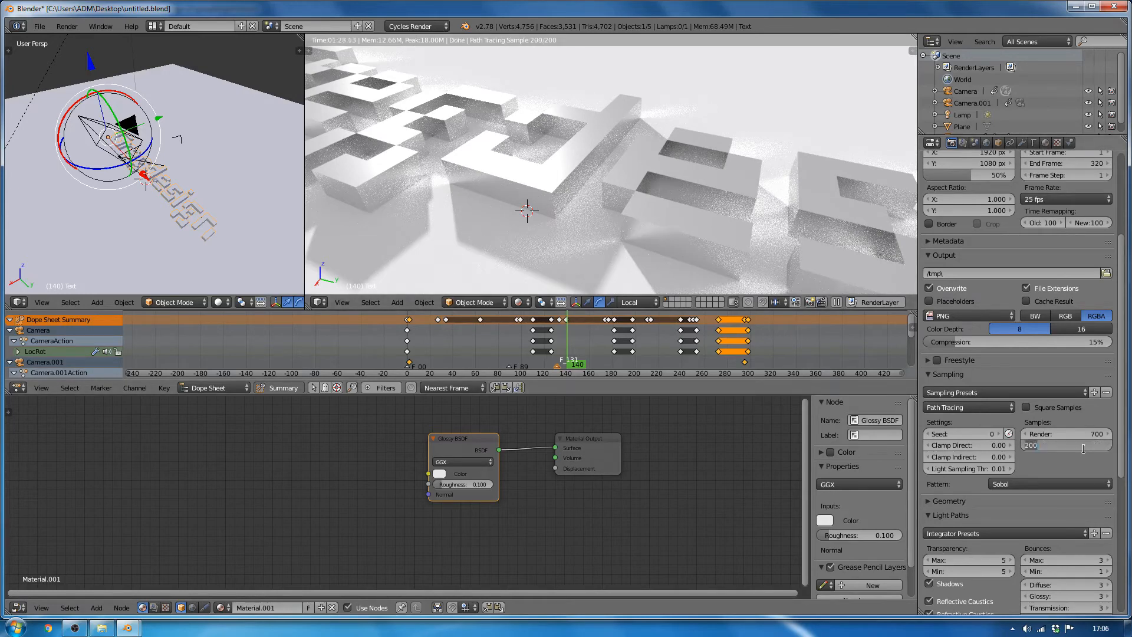
{"action": "type", "text": "20"}
{"action": "key", "text": "Return"}
{"action": "middle_click_drag", "start_coordinate": [705, 197], "coordinate": [694, 202]}
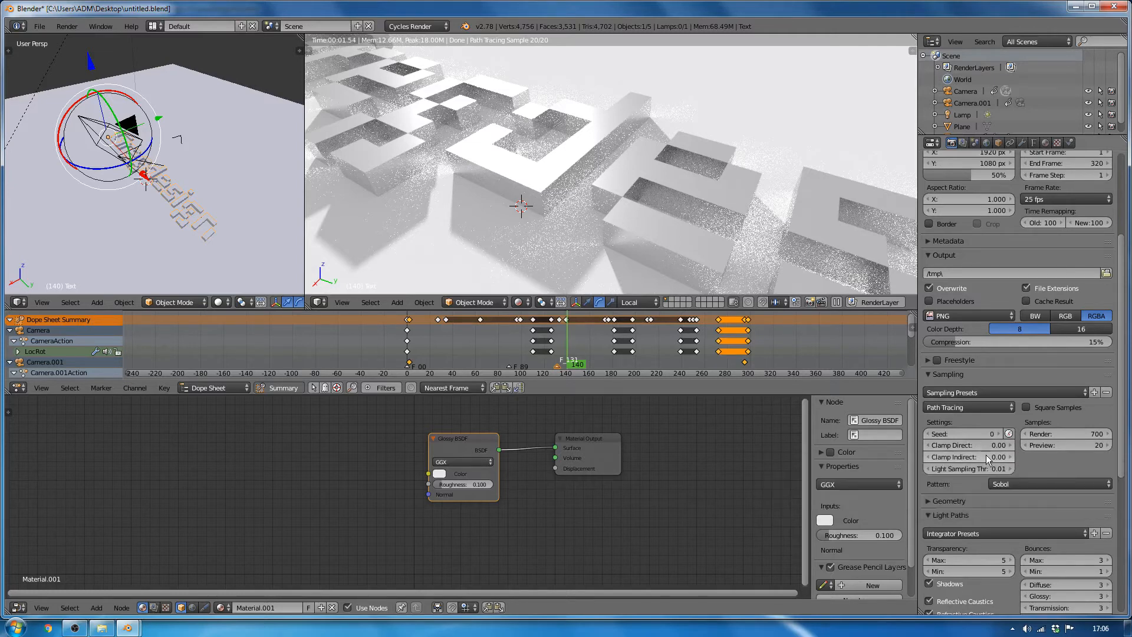
- Set Clamp Direct to 3 and Clamp Indirect to 1 in the sampling settings
{"action": "left_click", "coordinate": [985, 444]}
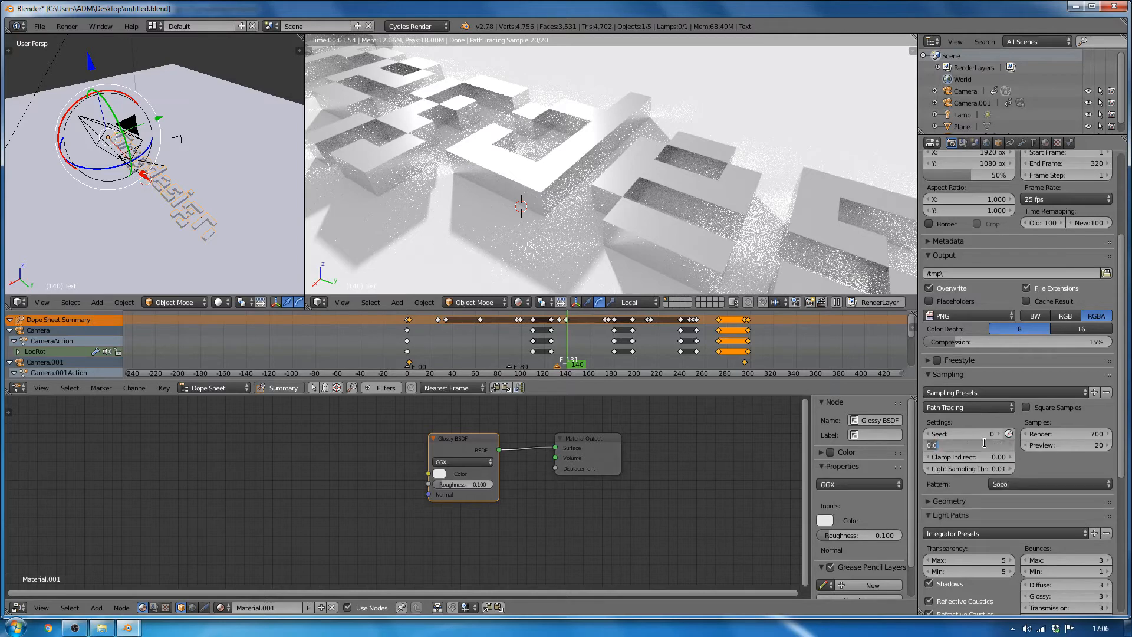
{"action": "type", "text": "3"}
{"action": "key", "text": "Return"}
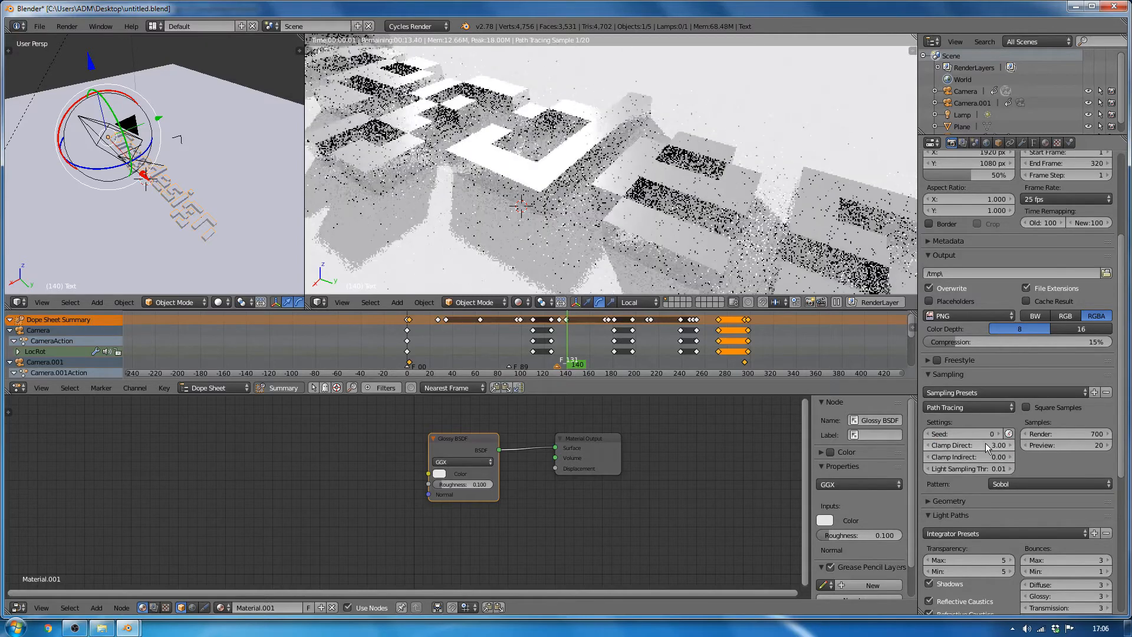
{"action": "left_click", "coordinate": [982, 455]}
{"action": "type", "text": "1"}
{"action": "key", "text": "Return"}
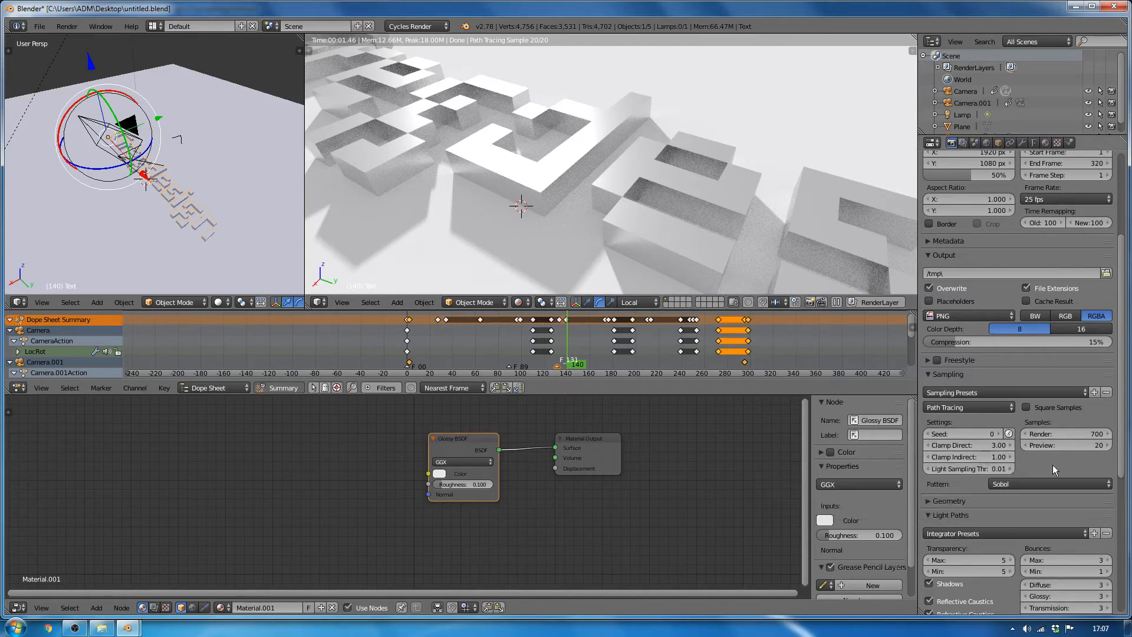
- Try Clamp Indirect values of 3 and 20 to compare the noise, and set it back to 1
{"action": "left_click", "coordinate": [988, 458]}
{"action": "type", "text": "20"}
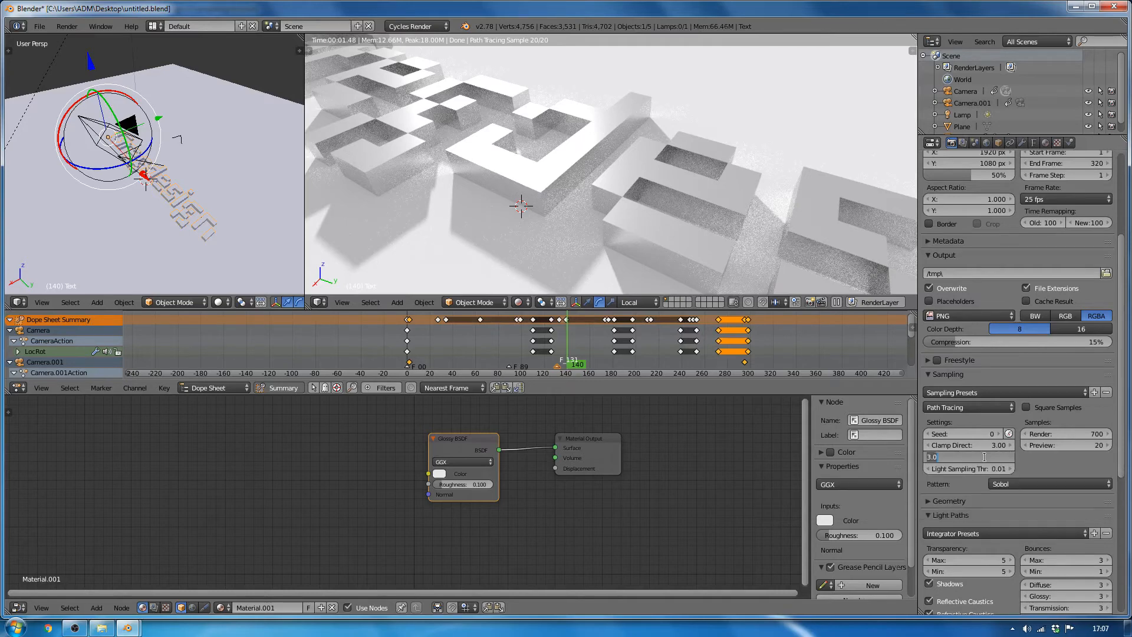
{"action": "key", "text": "Return"}
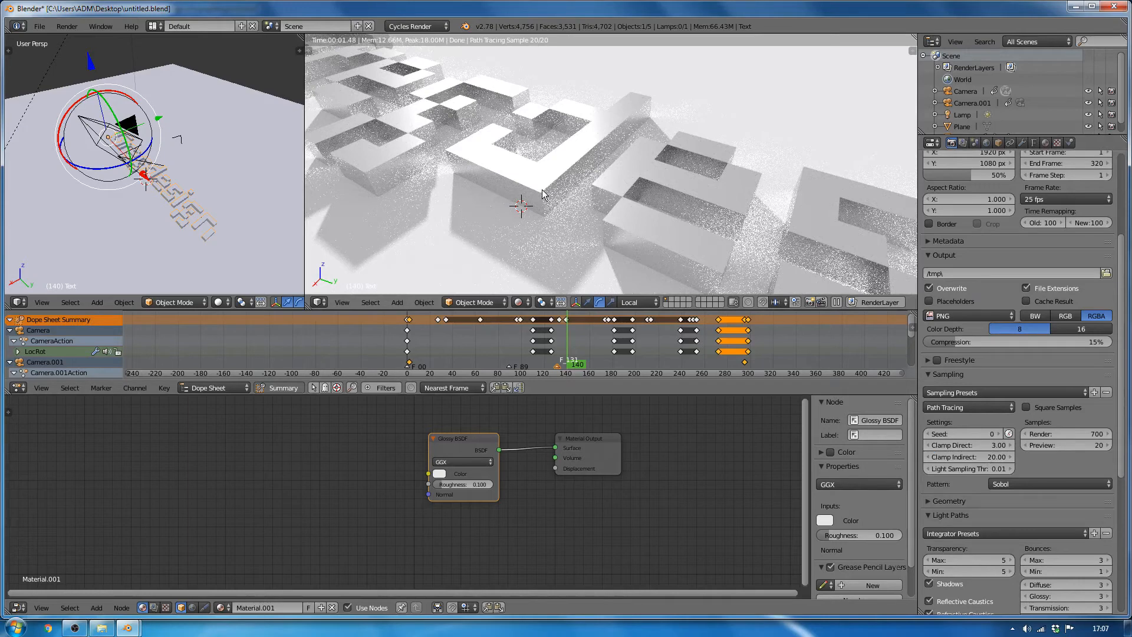
{"action": "left_click", "coordinate": [989, 457]}
{"action": "type", "text": "1"}
{"action": "key", "text": "Return"}
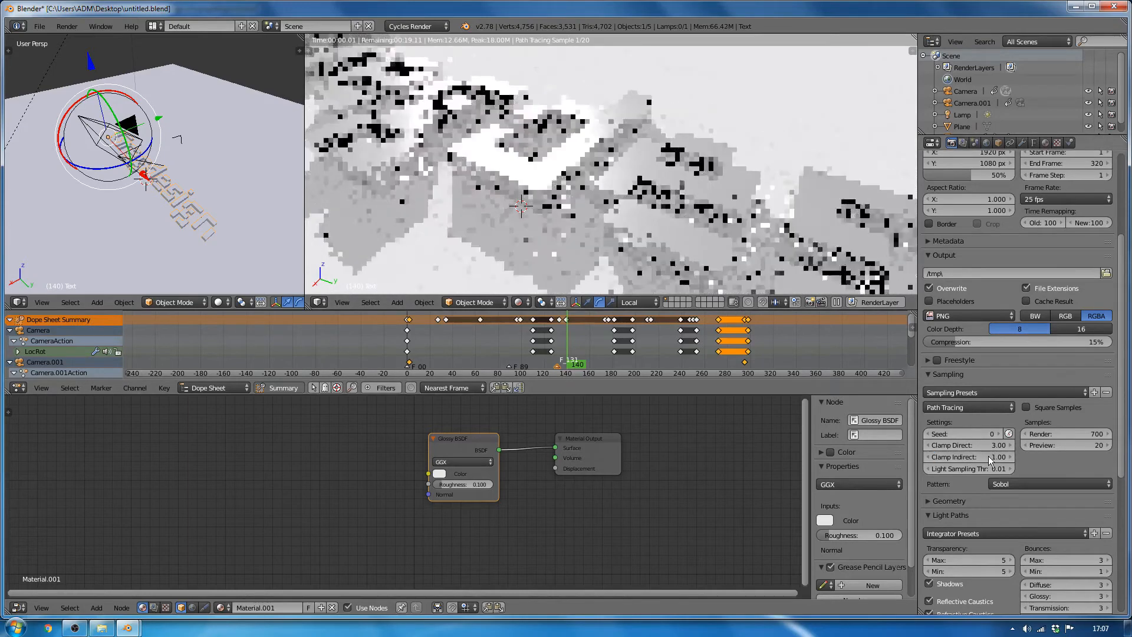
- Set the render resolution scale to 30% and render frame 140 as a test image
{"action": "scroll", "coordinate": [1046, 479], "scroll_direction": "up", "scroll_amount": 5}
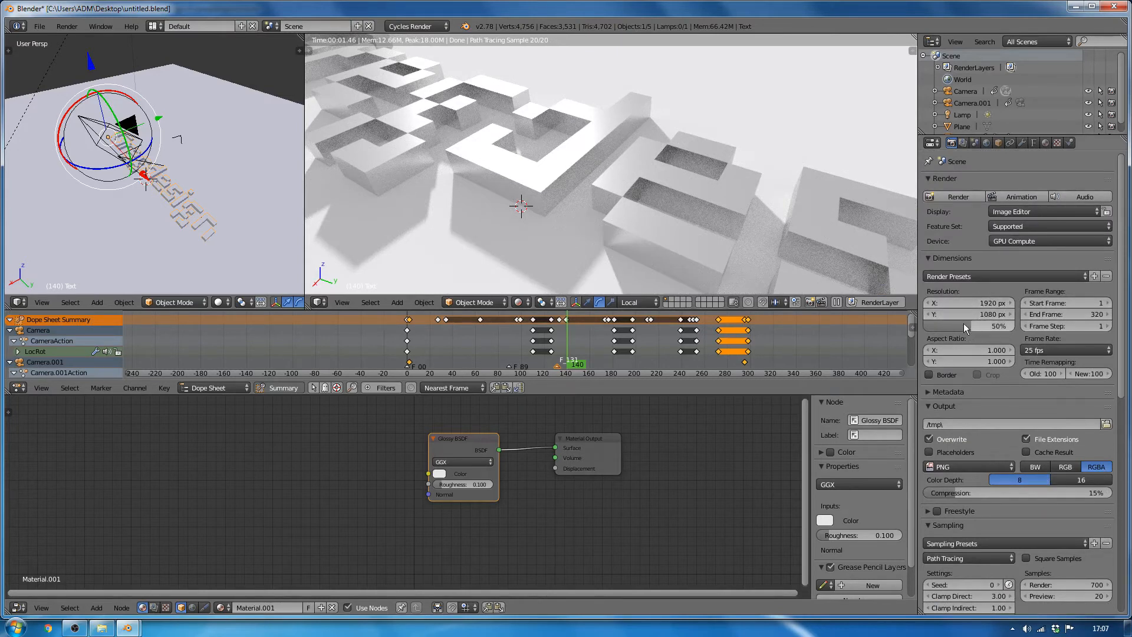
{"action": "left_click_drag", "start_coordinate": [965, 328], "coordinate": [1006, 328]}
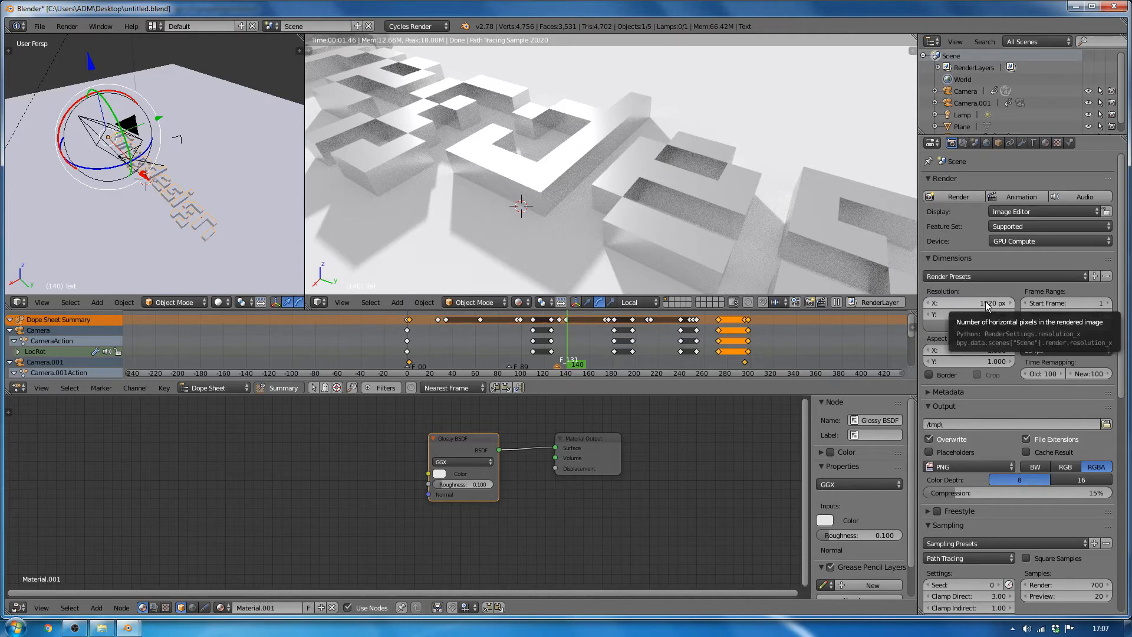
{"action": "left_click", "coordinate": [985, 324]}
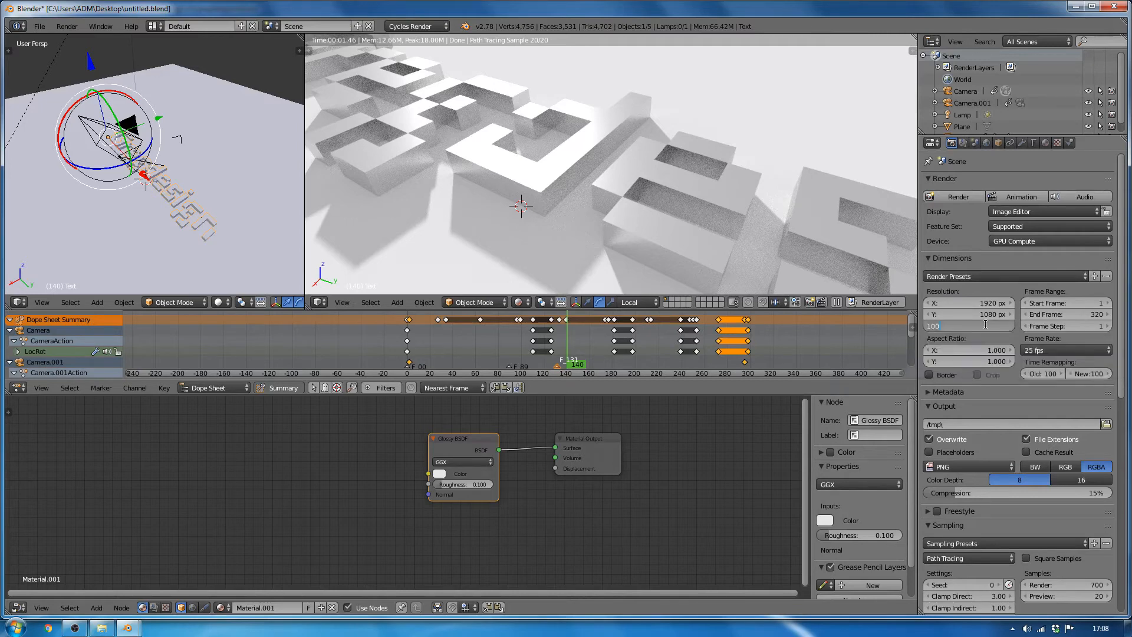
{"action": "type", "text": "30"}
{"action": "key", "text": "Return"}
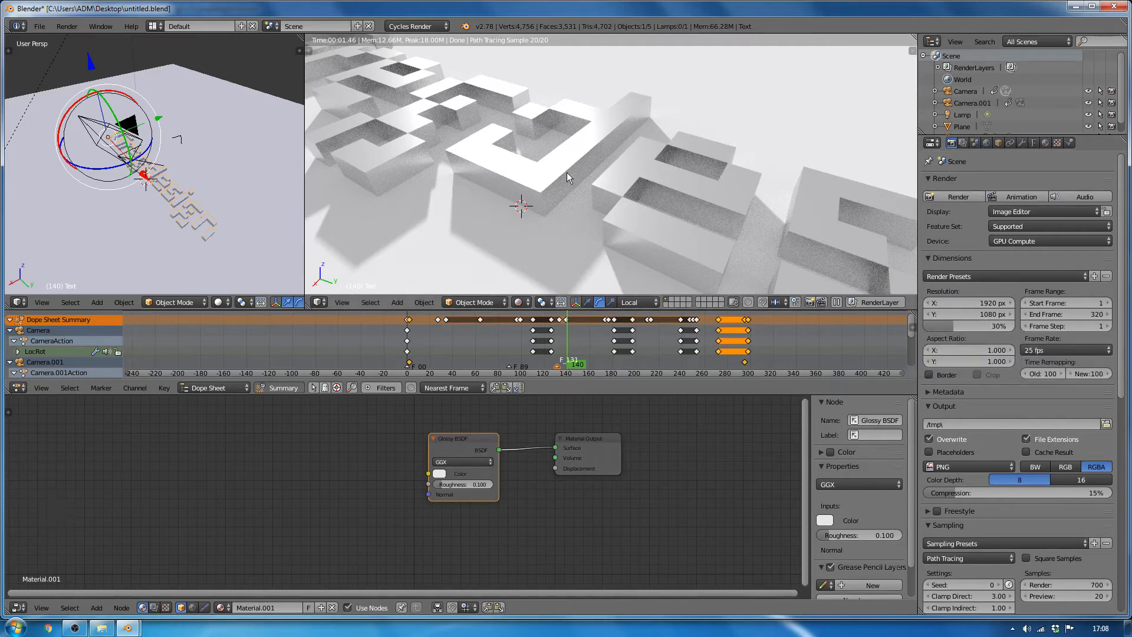
{"action": "key", "text": "F12"}
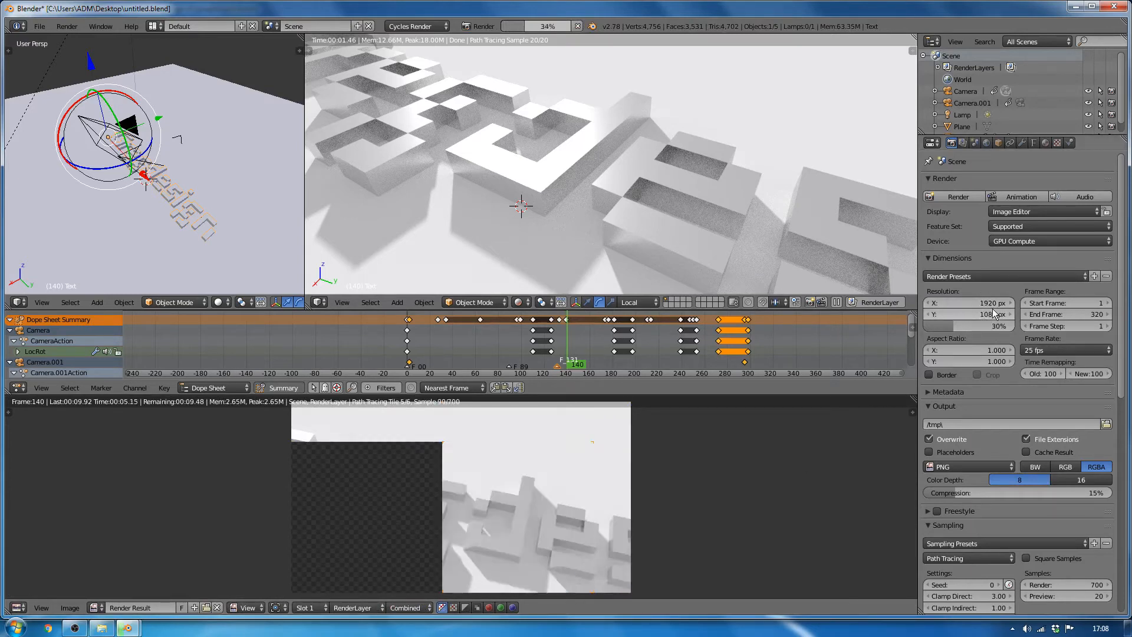
- Set the render resolution scale to 10% and render frame 140 as a test image
{"action": "left_click", "coordinate": [989, 325]}
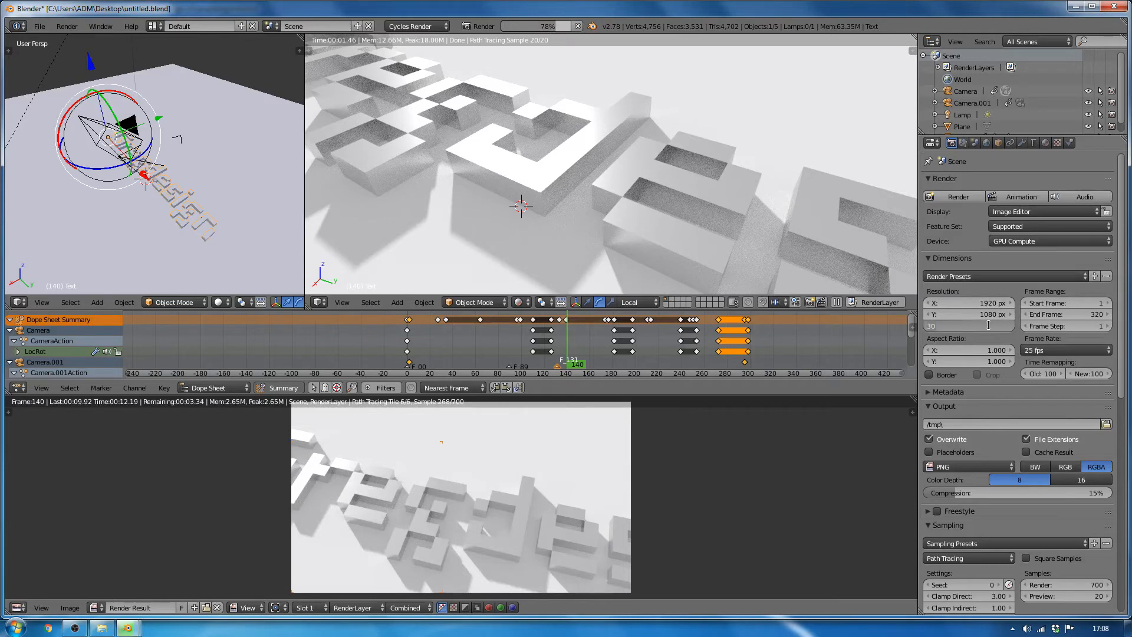
{"action": "type", "text": "10"}
{"action": "key", "text": "Return"}
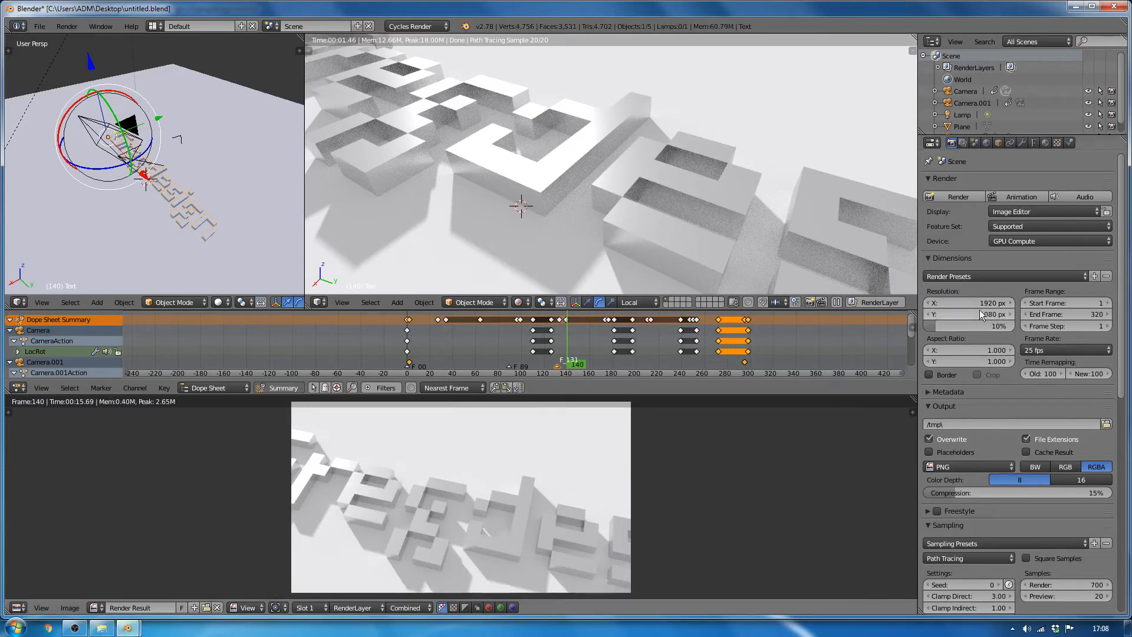
{"action": "key", "text": "F12"}
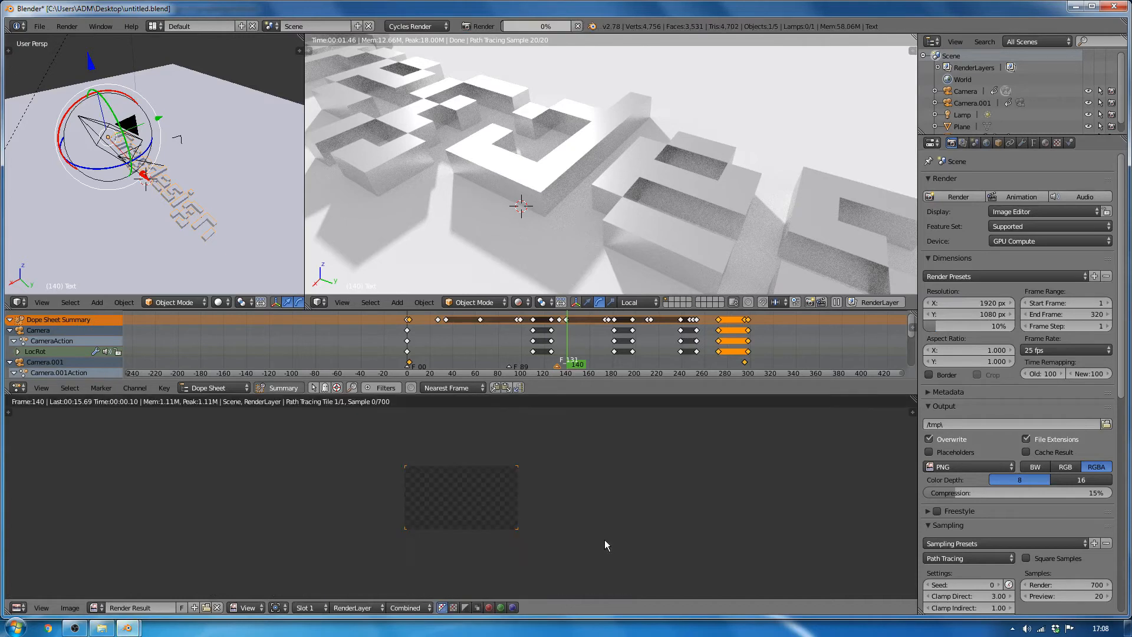
- Try a render resolution scale of 200%, and set it back to 100% for full size
{"action": "left_click", "coordinate": [981, 324]}
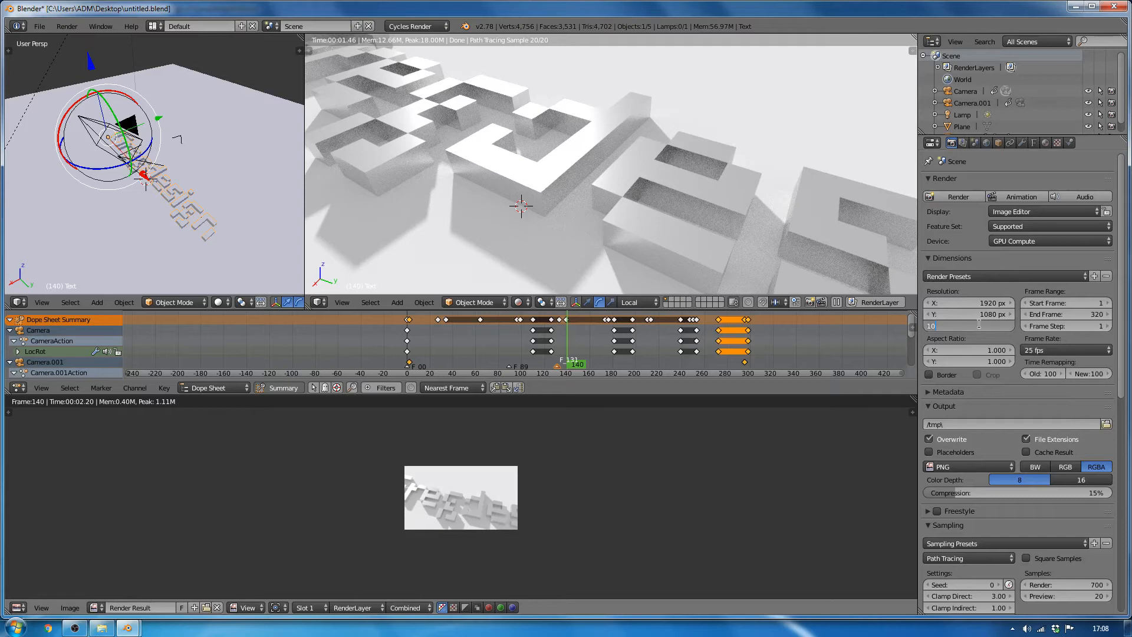
{"action": "type", "text": "200"}
{"action": "key", "text": "Return"}
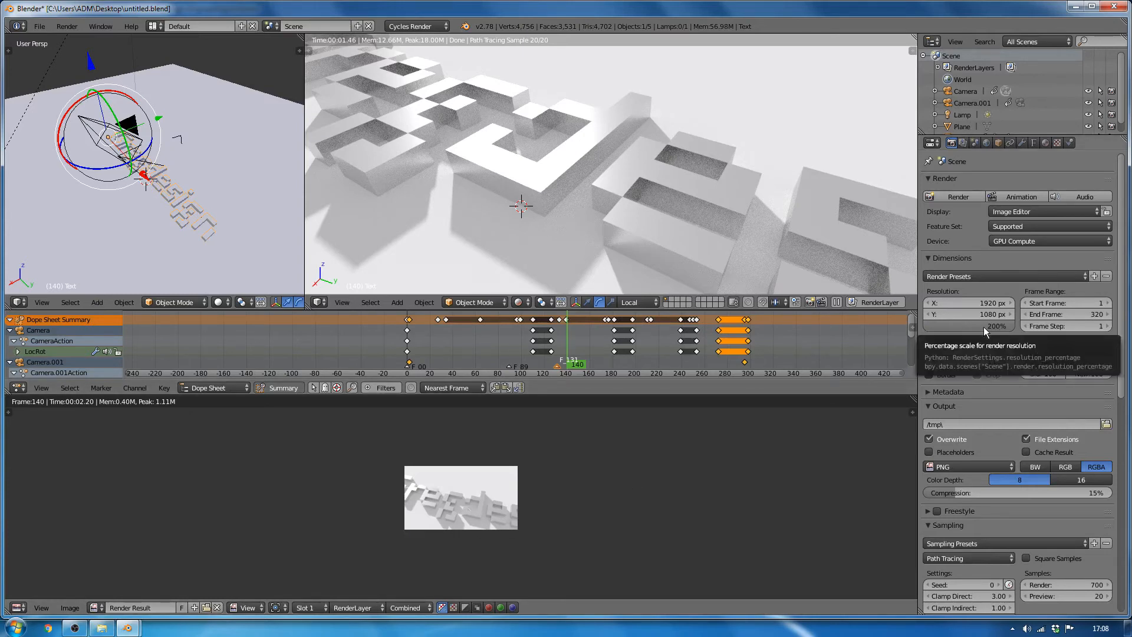
{"action": "left_click", "coordinate": [984, 327]}
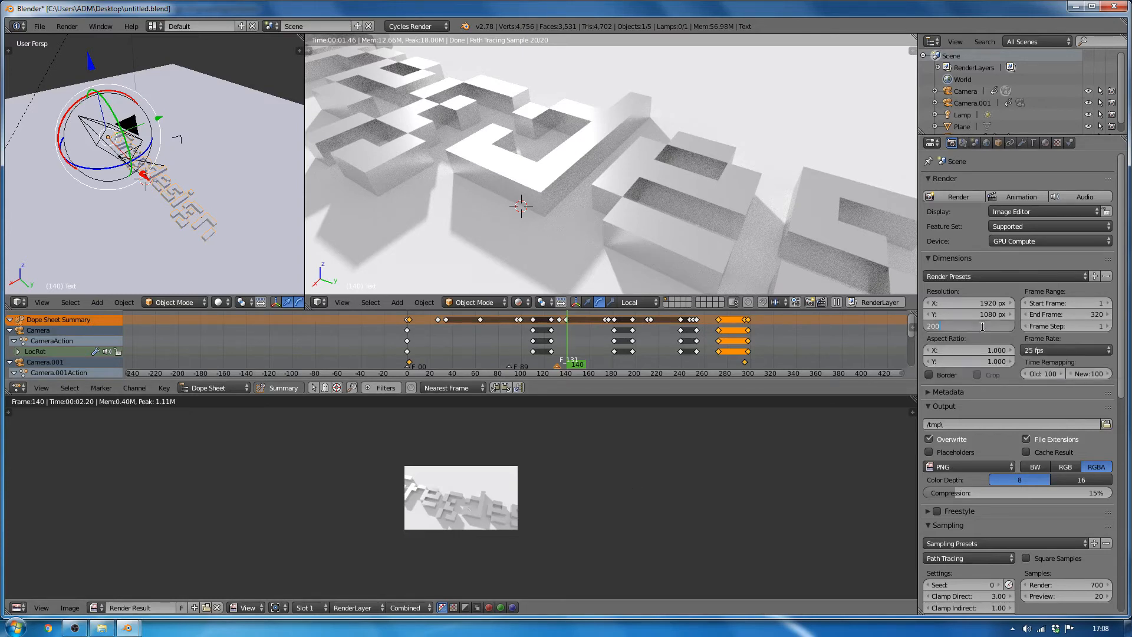
{"action": "type", "text": "100"}
{"action": "key", "text": "Return"}
{"action": "left_click", "coordinate": [979, 328]}
{"action": "type", "text": "200"}
{"action": "key", "text": "Return"}
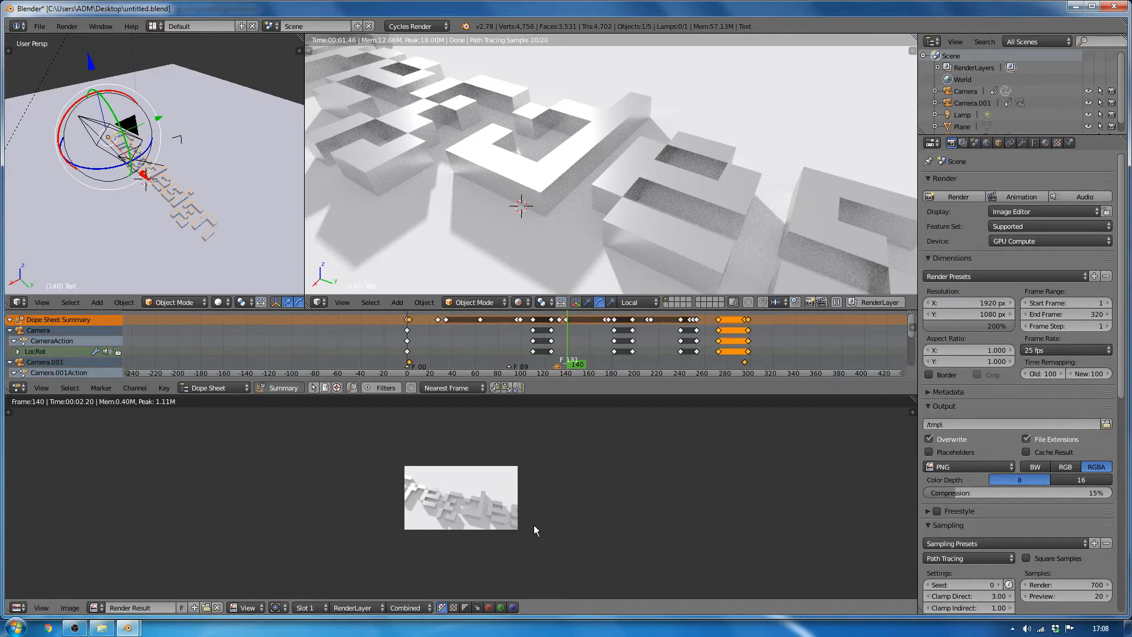
{"action": "left_click", "coordinate": [981, 325]}
{"action": "type", "text": "1"}
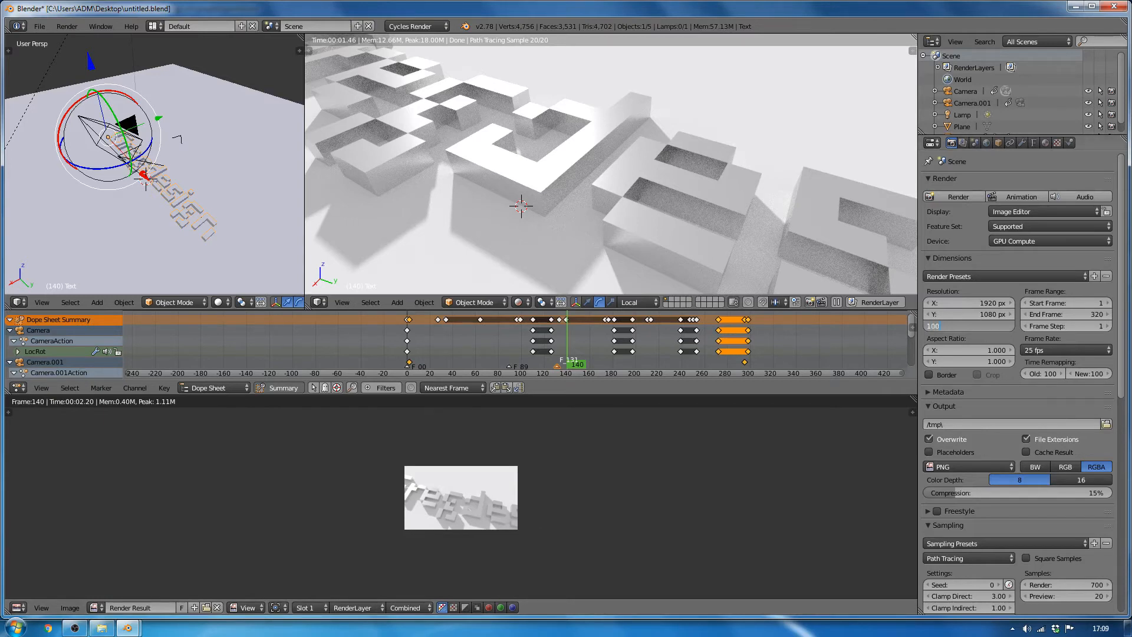
{"action": "type", "text": "00"}
{"action": "key", "text": "Return"}
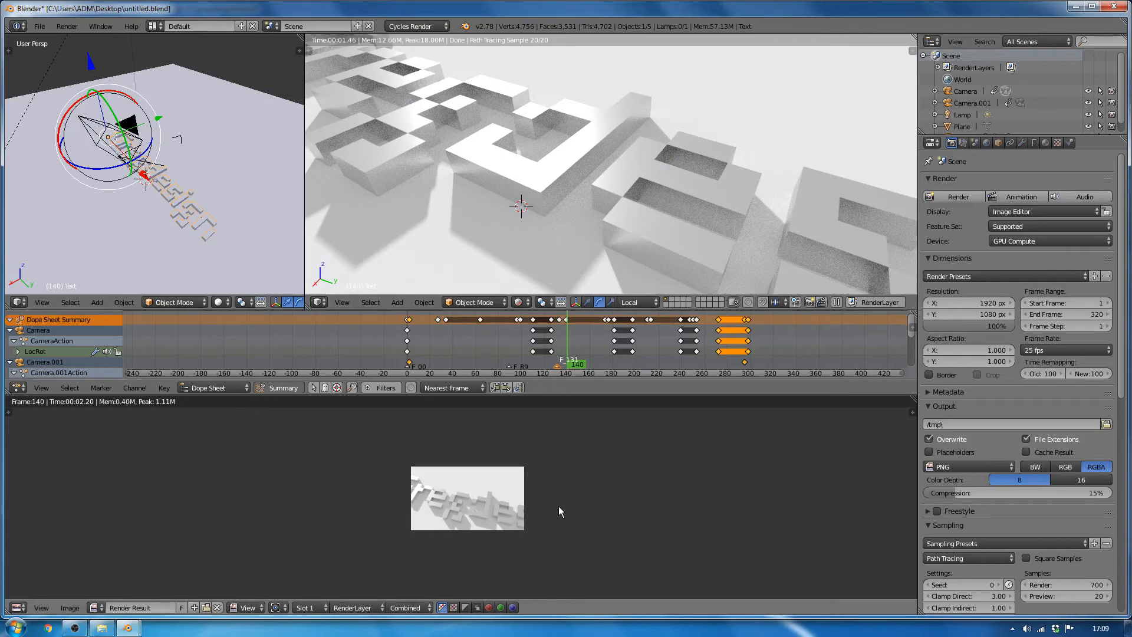
- Examine the rendered letters in an enlarged viewport, from the front and from a low angle along the text
{"action": "scroll", "coordinate": [527, 498], "scroll_direction": "up", "scroll_amount": 4}
{"action": "scroll", "coordinate": [527, 498], "scroll_direction": "down", "scroll_amount": 5}
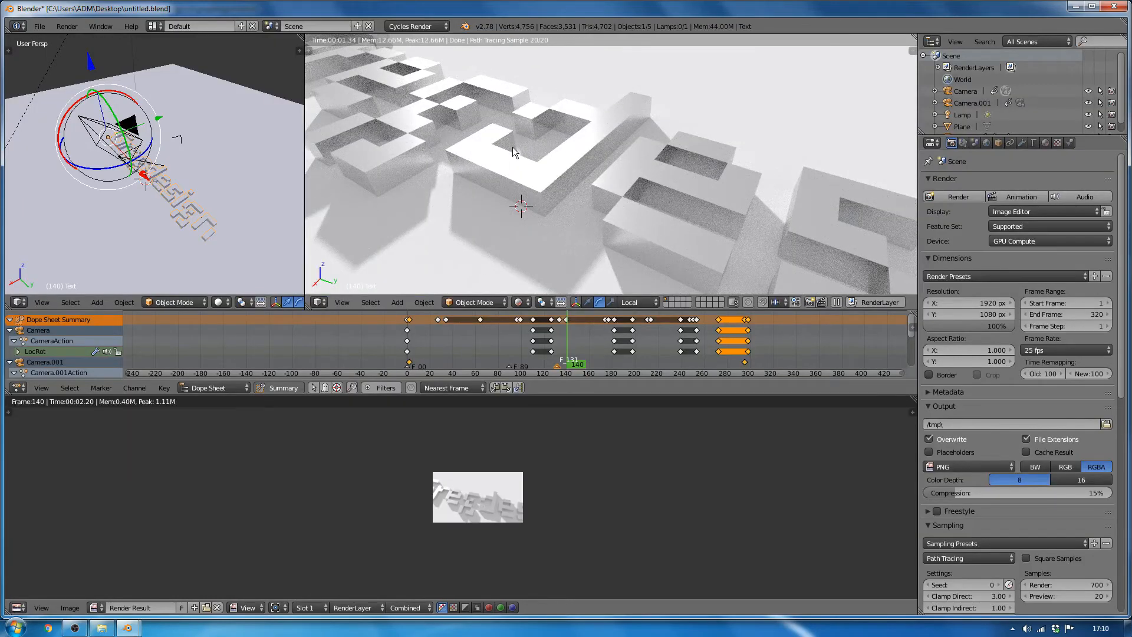
{"action": "middle_click_drag", "start_coordinate": [558, 186], "coordinate": [590, 201]}
{"action": "key", "text": "shift+space"}
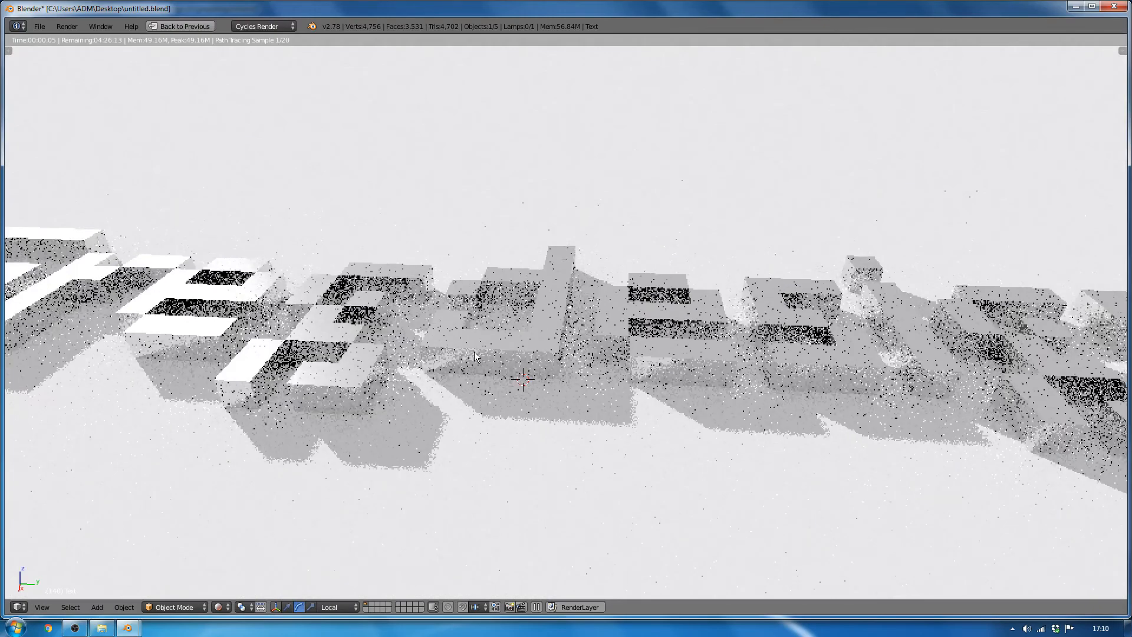
{"action": "middle_click_drag", "start_coordinate": [543, 366], "coordinate": [495, 305]}
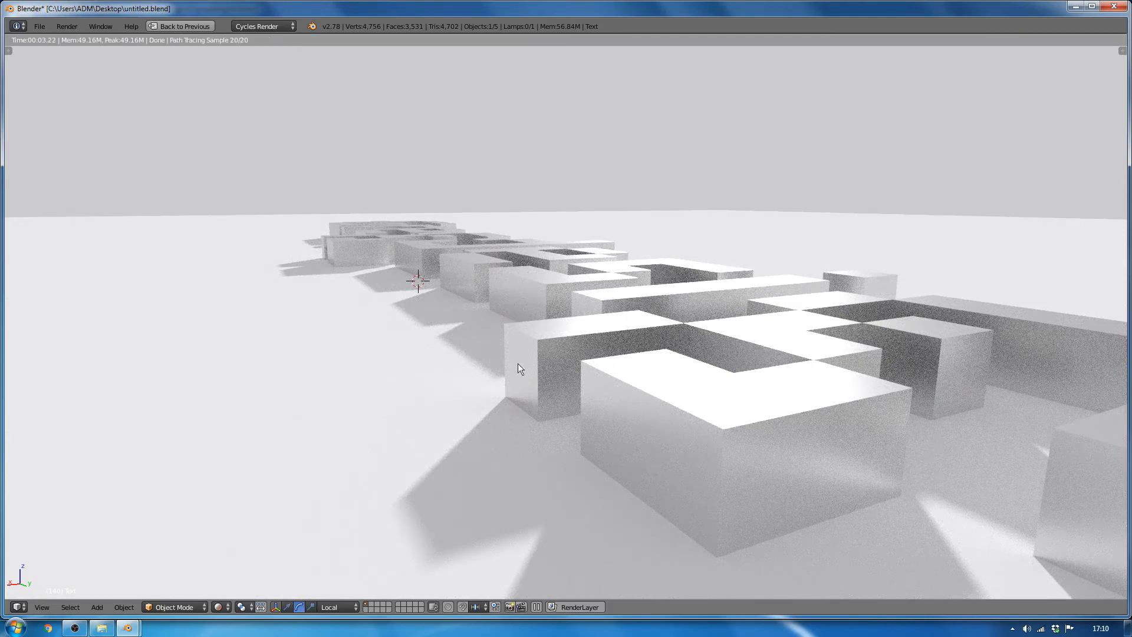
{"action": "middle_click_drag", "start_coordinate": [518, 363], "coordinate": [569, 379]}
{"action": "key", "text": "ctrl+space"}
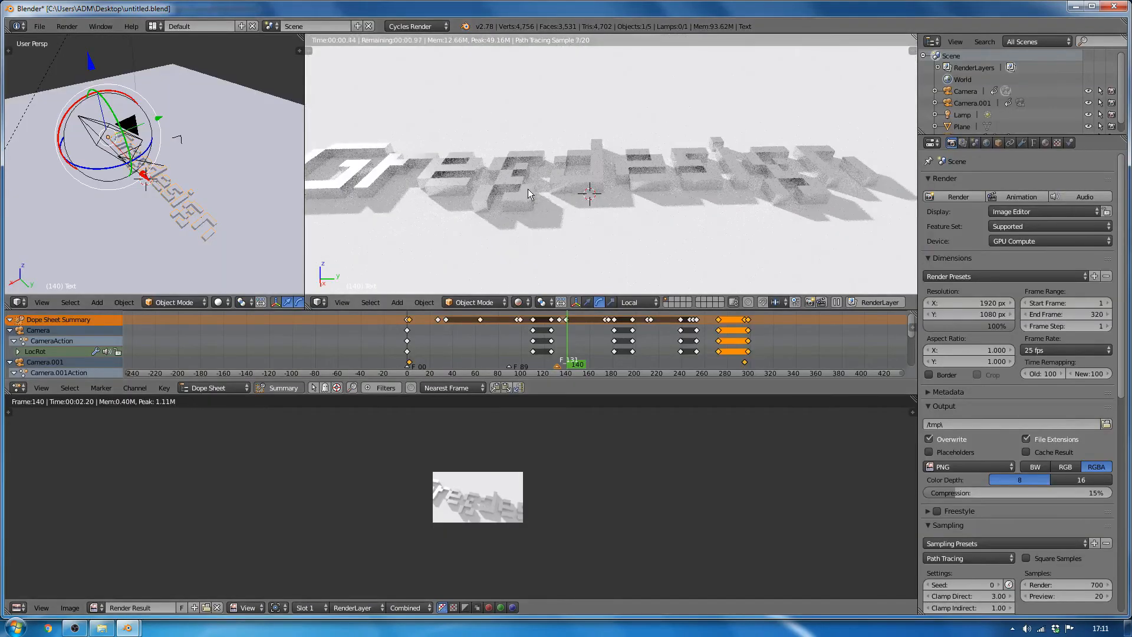
- Add a new camera to the scene in the enlarged solid-shaded viewport
{"action": "scroll", "coordinate": [583, 195], "scroll_direction": "down", "scroll_amount": 4}
{"action": "middle_click_drag", "start_coordinate": [590, 195], "coordinate": [565, 203]}
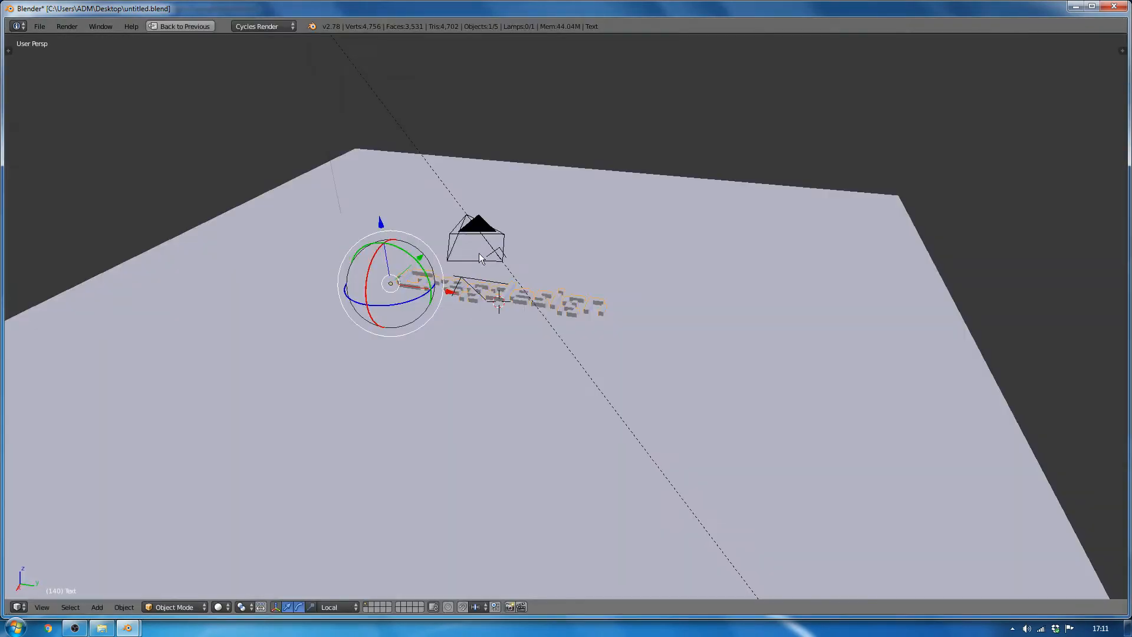
{"action": "key", "text": "shift+a"}
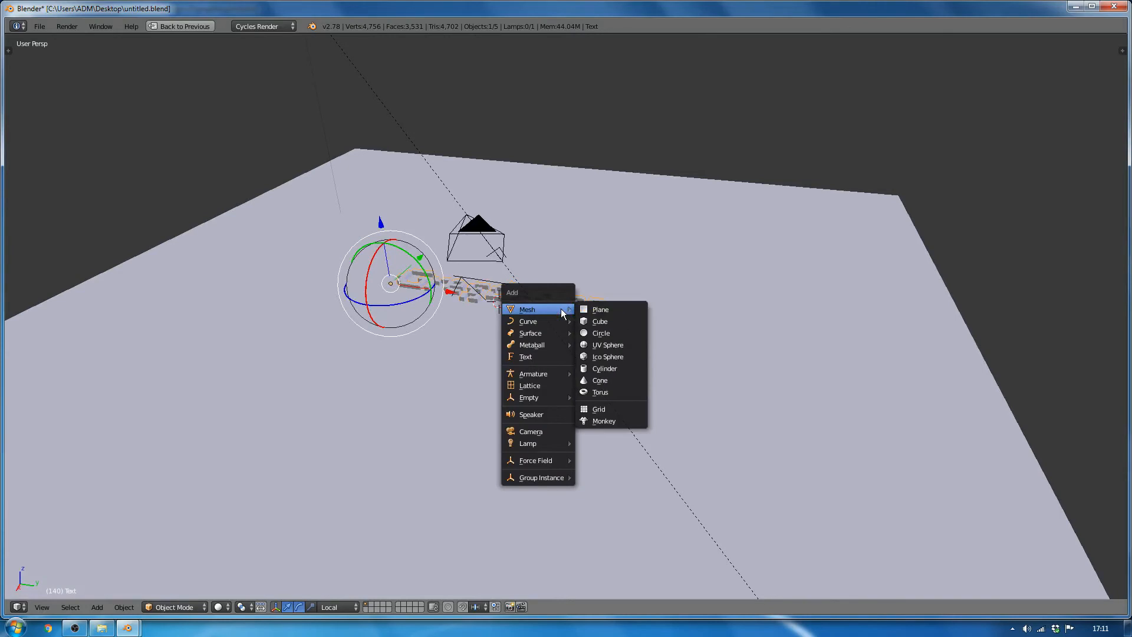
{"action": "left_click", "coordinate": [537, 428]}
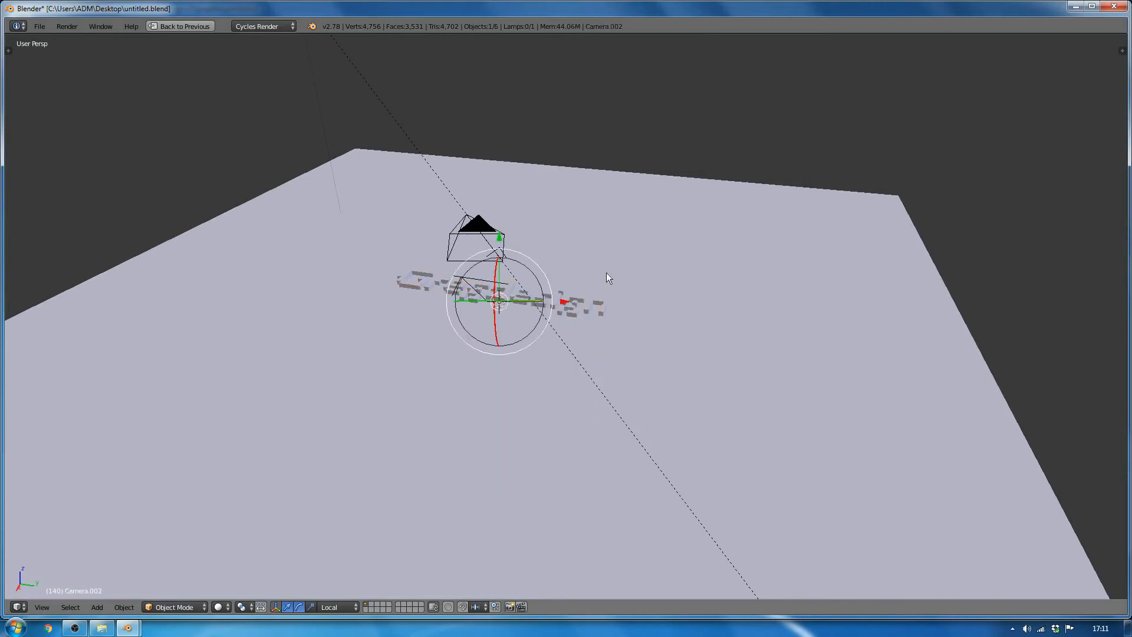
{"action": "middle_click_drag", "start_coordinate": [522, 306], "coordinate": [559, 334]}
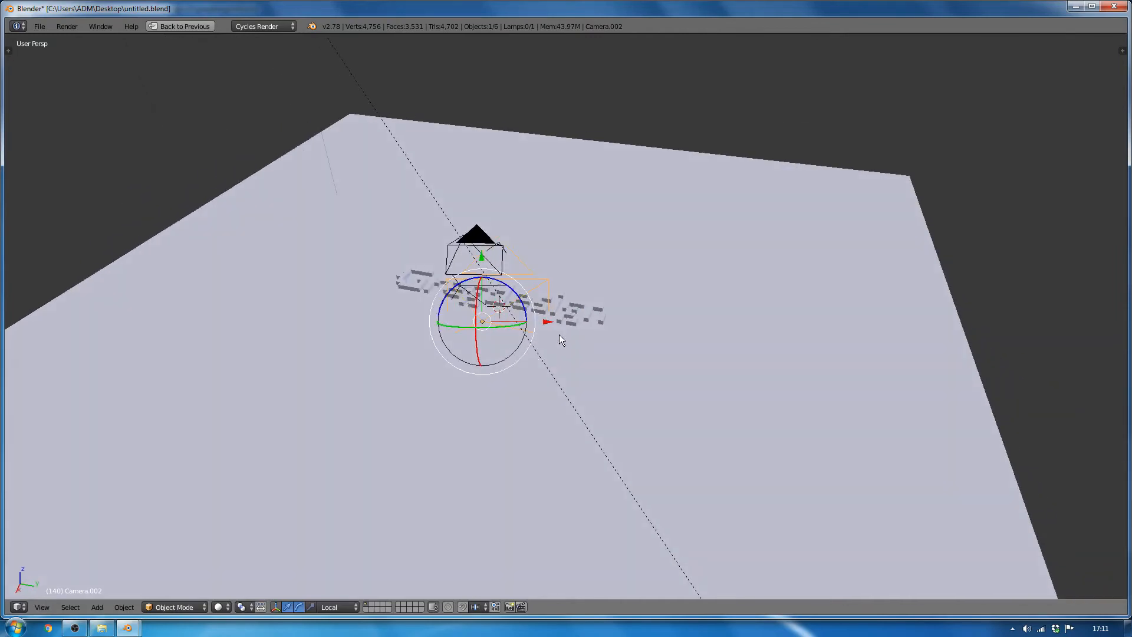
- Look through the new camera and fly it to a low close-up along the letters from the end of the text
{"action": "key", "text": "KP_0"}
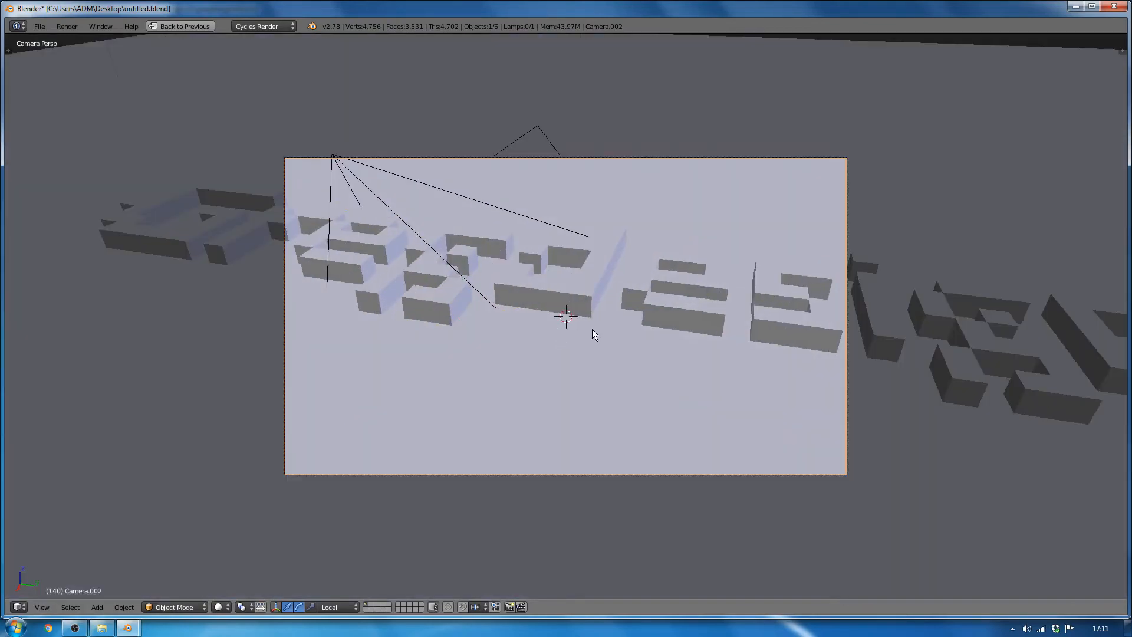
{"action": "key", "text": "shift+f"}
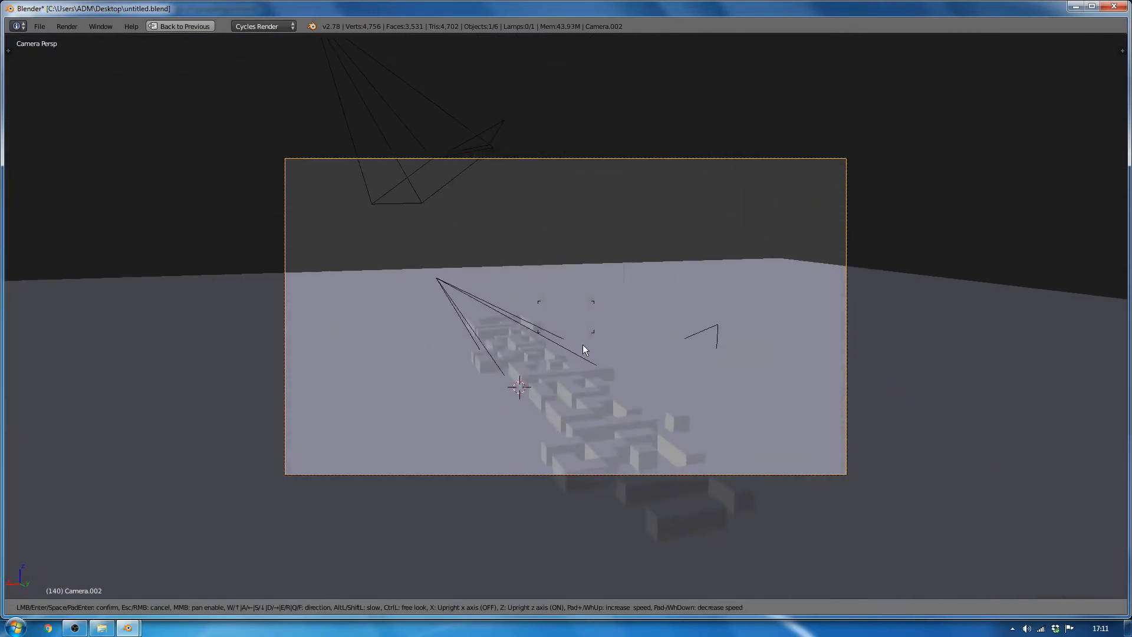
{"action": "middle_click_drag", "start_coordinate": [600, 349], "coordinate": [606, 320]}
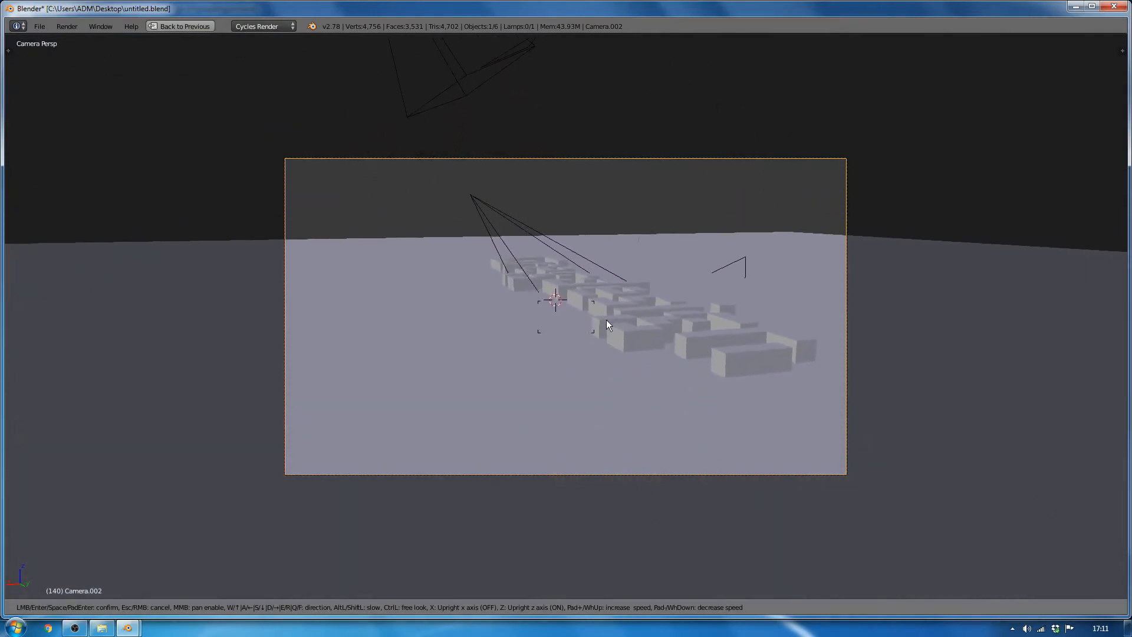
{"action": "scroll", "coordinate": [607, 316], "scroll_direction": "up", "scroll_amount": 3}
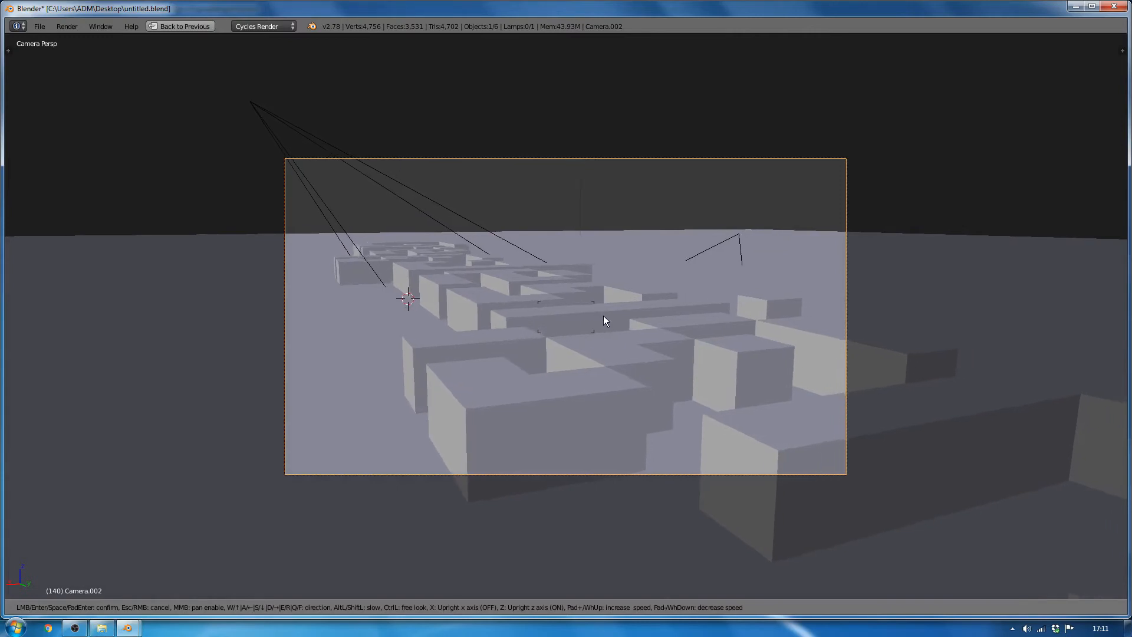
{"action": "left_click", "coordinate": [603, 317]}
{"action": "key", "text": "shift+space"}
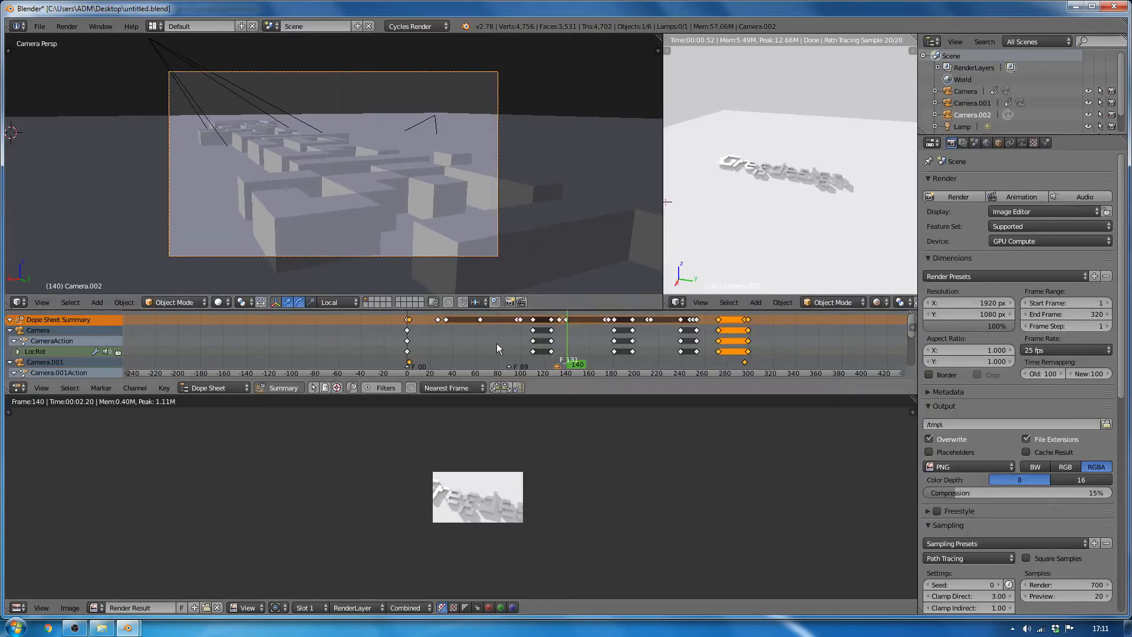
- Move the playhead to frame 309 and examine the new camera's placement around the text from outside the camera view
{"action": "mouse_move", "coordinate": [494, 343]}
{"action": "left_mouse_down"}
{"action": "mouse_move", "coordinate": [432, 345]}
{"action": "mouse_move", "coordinate": [549, 341]}
{"action": "mouse_move", "coordinate": [514, 341]}
{"action": "left_mouse_up"}
{"action": "key", "text": "KP_0"}
{"action": "left_click_drag", "start_coordinate": [744, 346], "coordinate": [760, 346]}
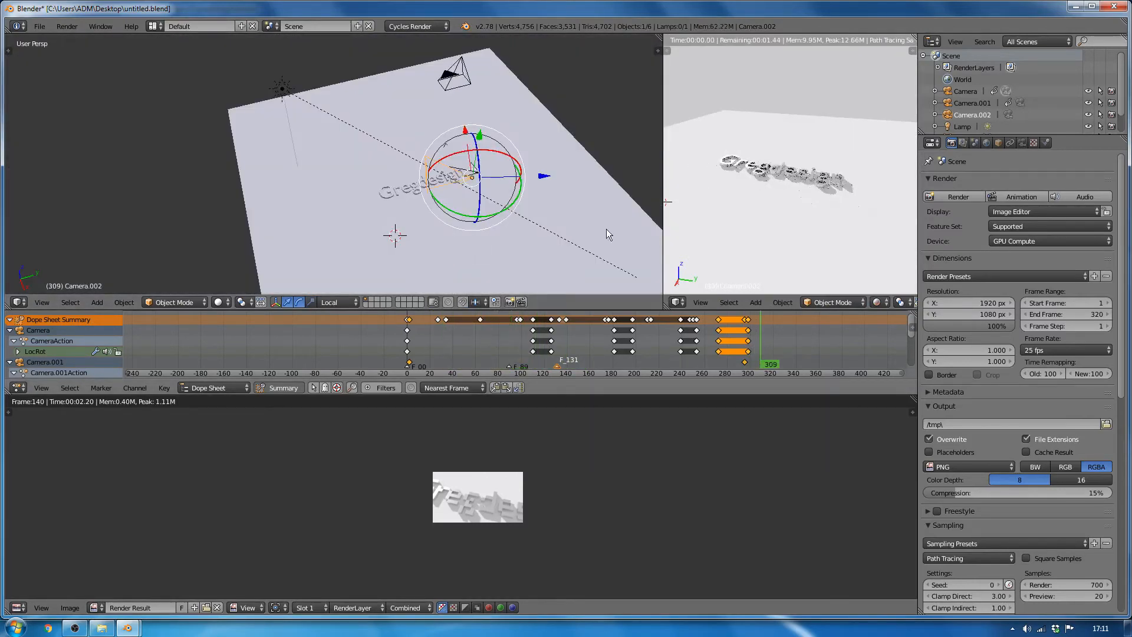
{"action": "middle_click_drag", "start_coordinate": [543, 274], "coordinate": [458, 253]}
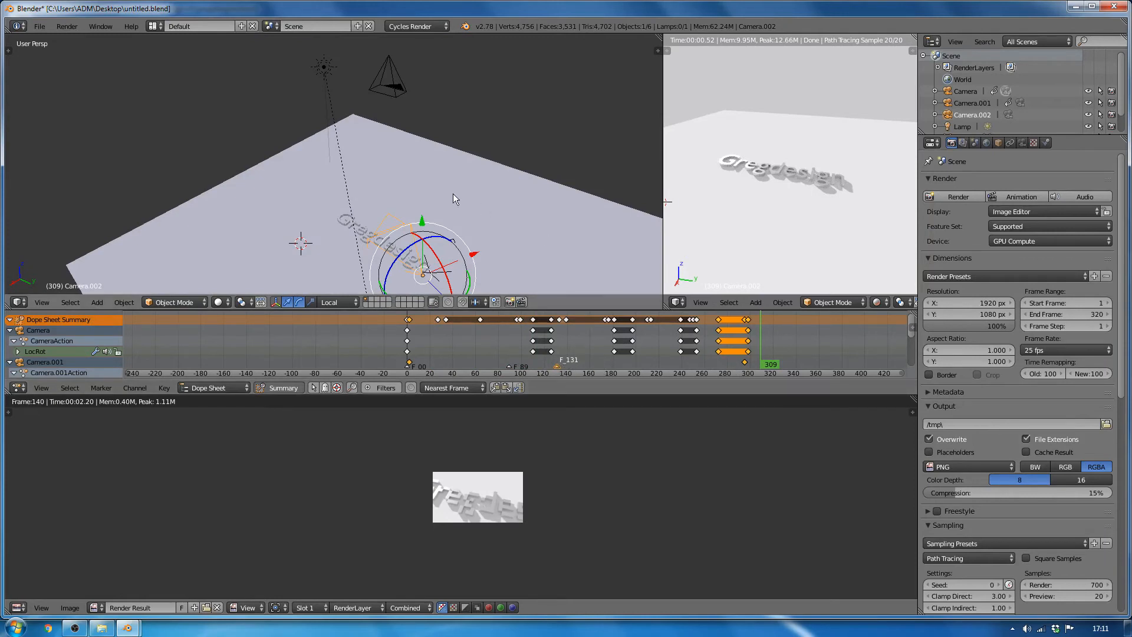
{"action": "middle_click_drag", "start_coordinate": [453, 194], "coordinate": [545, 170]}
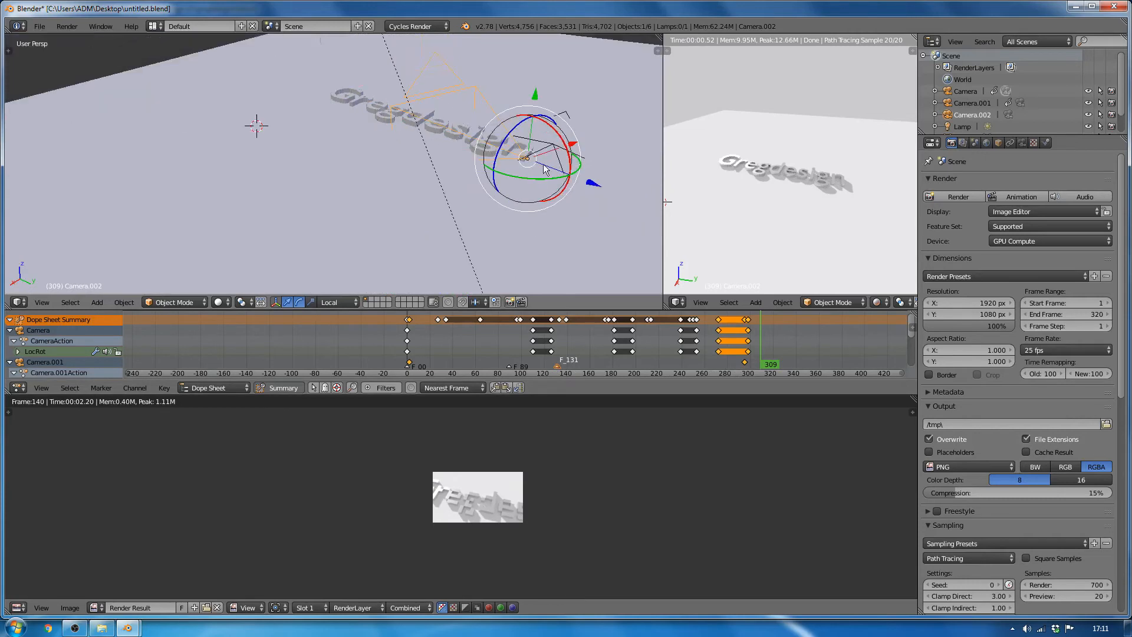
- Show the timeline and add markers at frames 160 and 197
{"action": "left_click", "coordinate": [597, 363]}
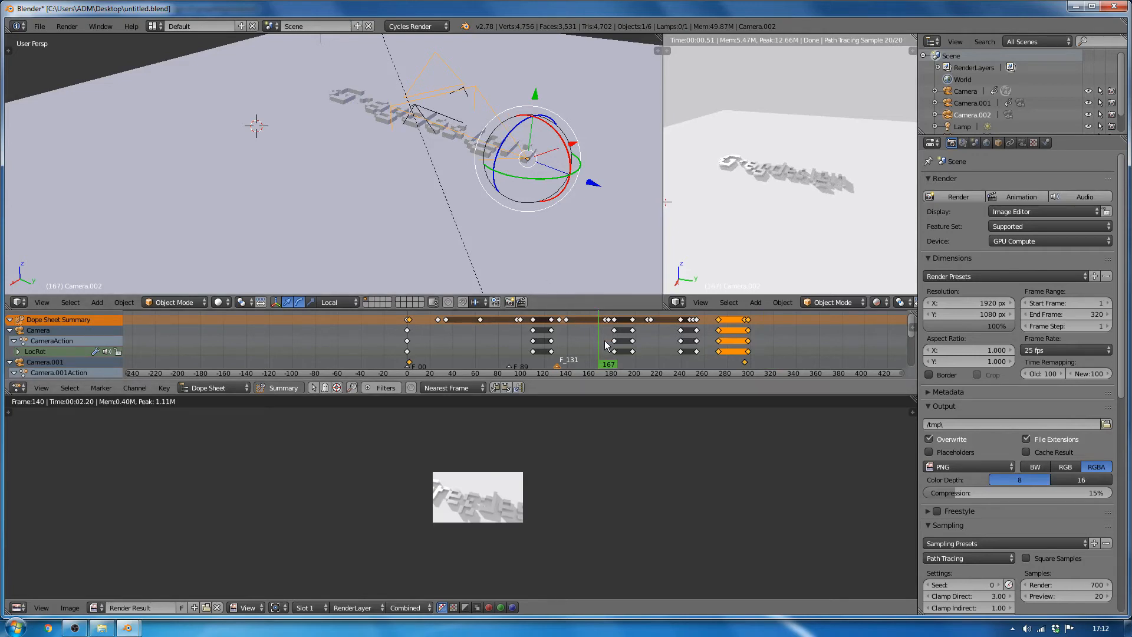
{"action": "left_click_drag", "start_coordinate": [346, 267], "coordinate": [337, 268]}
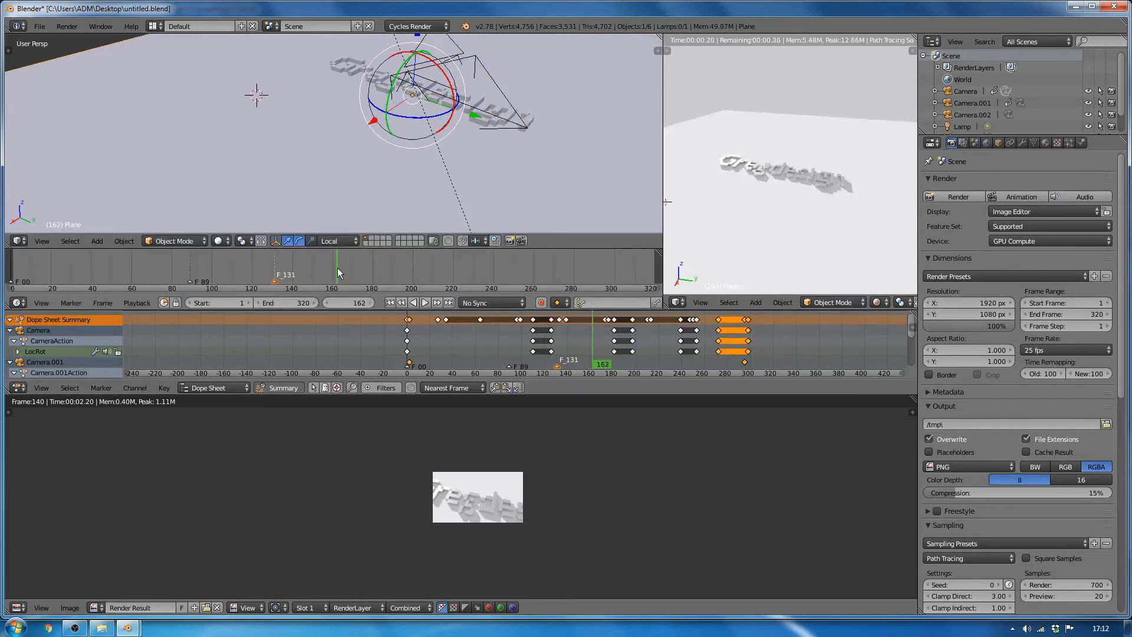
{"action": "left_click", "coordinate": [338, 267]}
{"action": "left_click", "coordinate": [332, 267]}
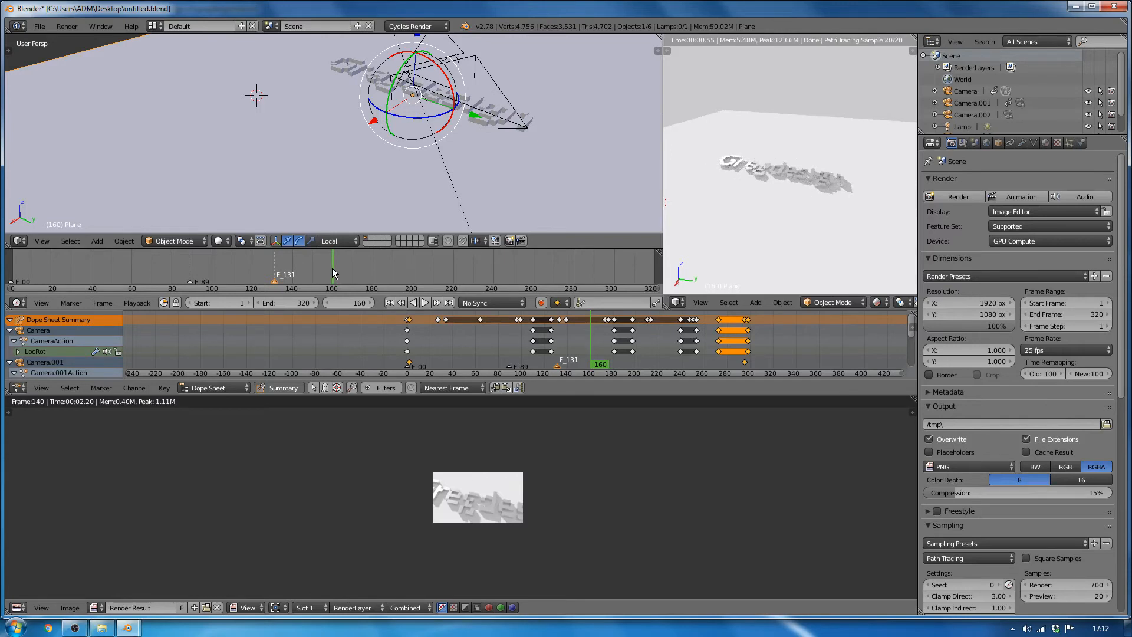
{"action": "key", "text": "m"}
{"action": "left_click", "coordinate": [406, 275]}
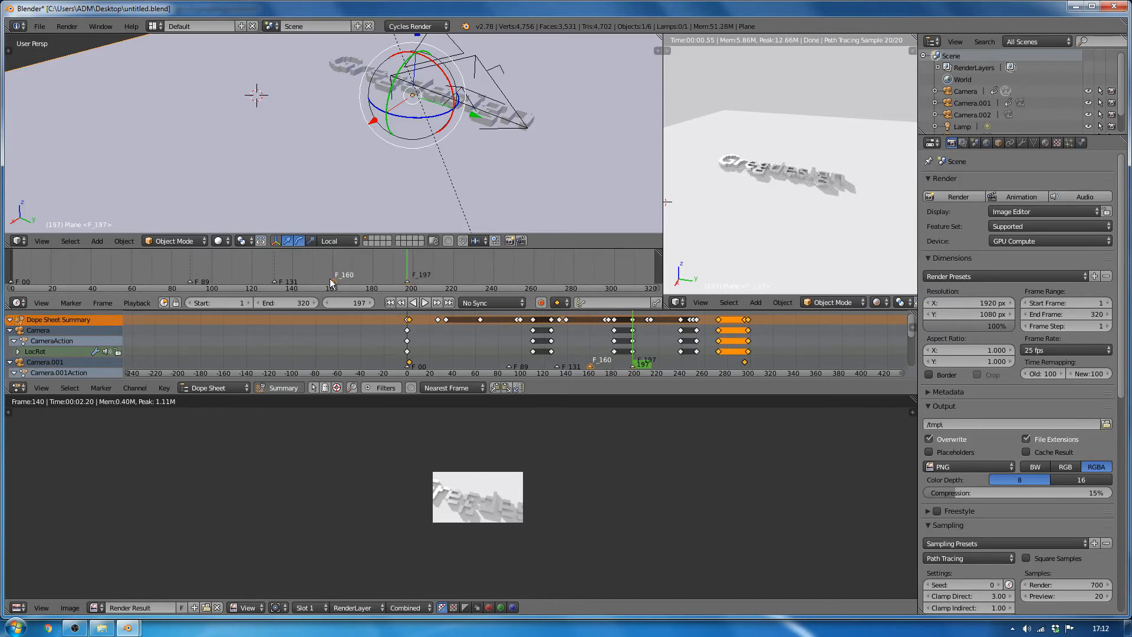
- Bind the new camera to the marker at frame 160 and the original Camera to the marker at frame 197
{"action": "right_click", "coordinate": [510, 135]}
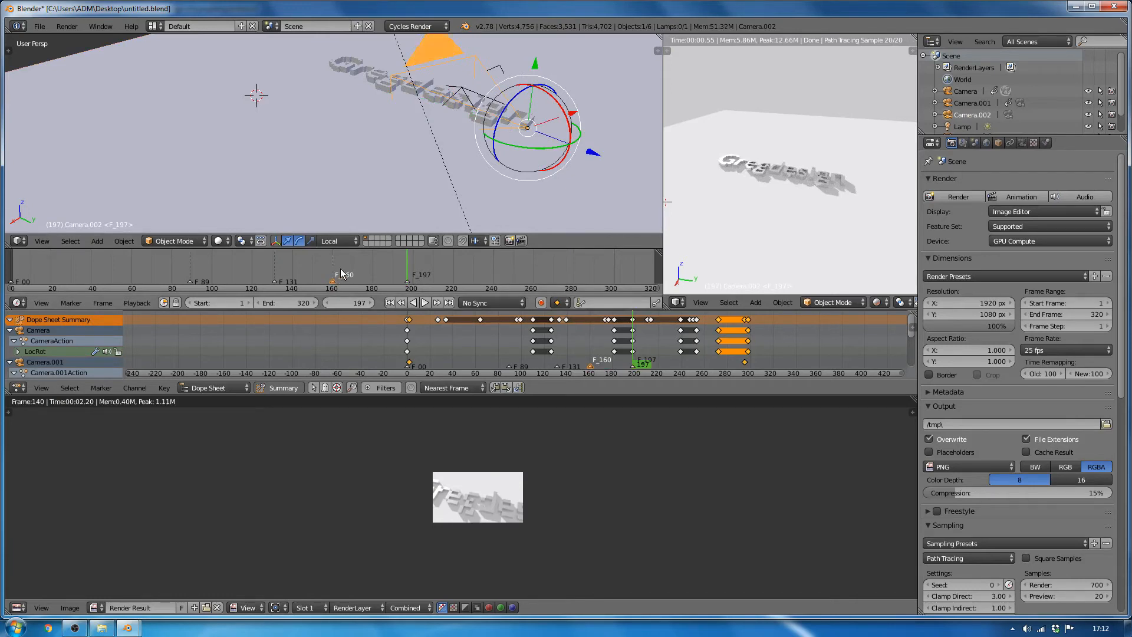
{"action": "right_click", "coordinate": [406, 282]}
{"action": "scroll", "coordinate": [484, 101], "scroll_direction": "down", "scroll_amount": 6}
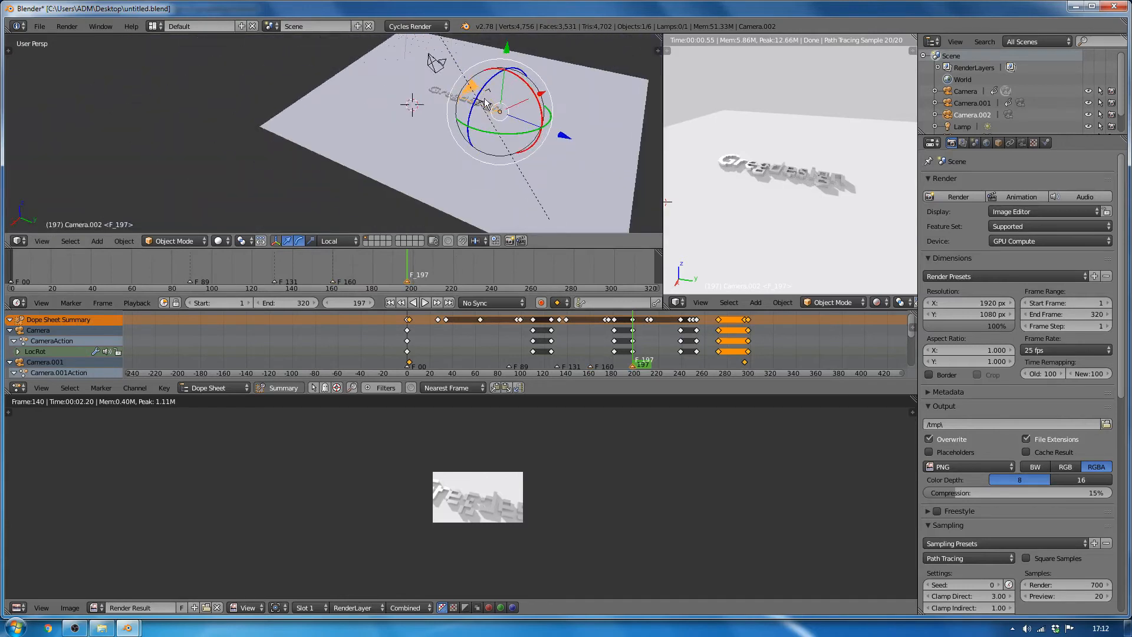
{"action": "right_click", "coordinate": [436, 64]}
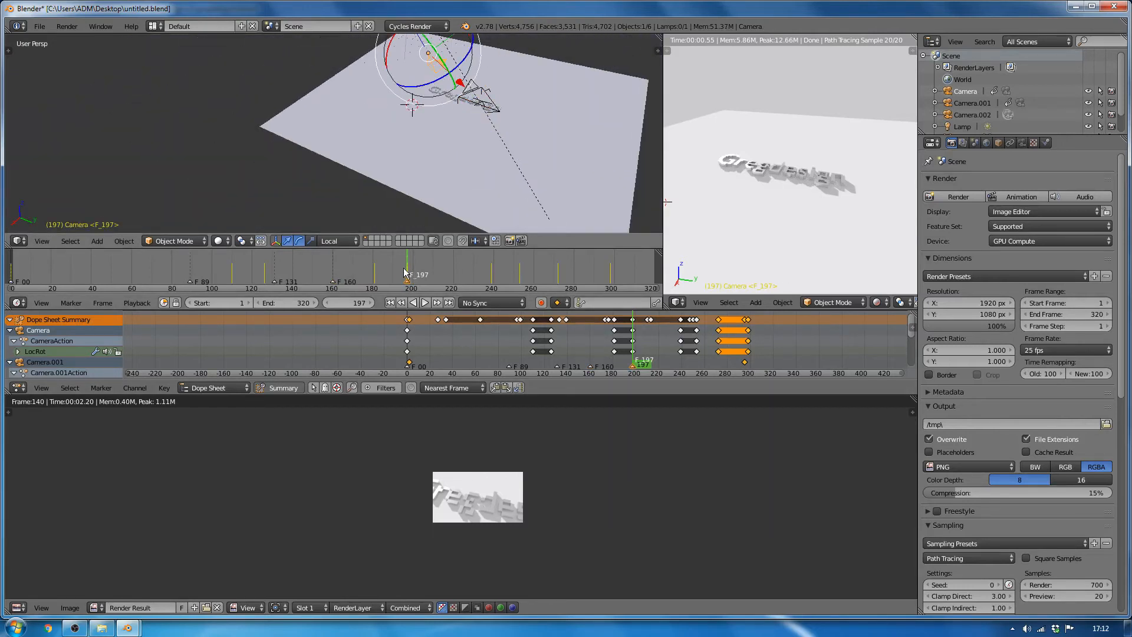
{"action": "left_click_drag", "start_coordinate": [405, 272], "coordinate": [433, 254]}
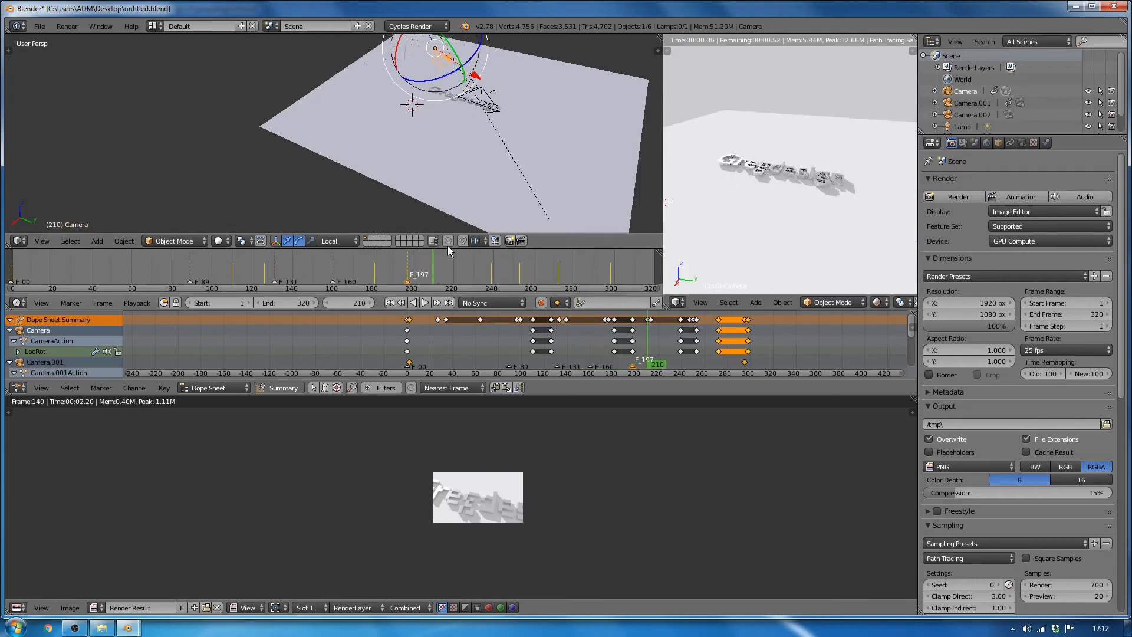
- Keyframe Camera.002's location and rotation at frame 160 and, after panning it sideways across the letters, at frame 196
{"action": "right_click", "coordinate": [495, 105]}
{"action": "middle_click_drag", "start_coordinate": [495, 105], "coordinate": [463, 121]}
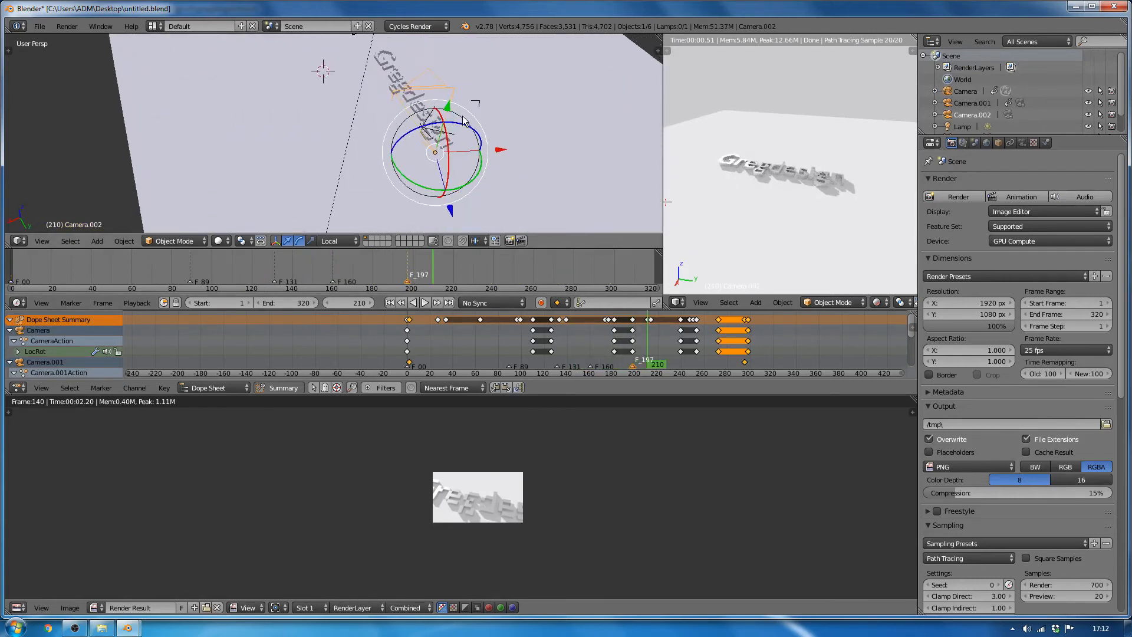
{"action": "left_click_drag", "start_coordinate": [421, 268], "coordinate": [329, 265]}
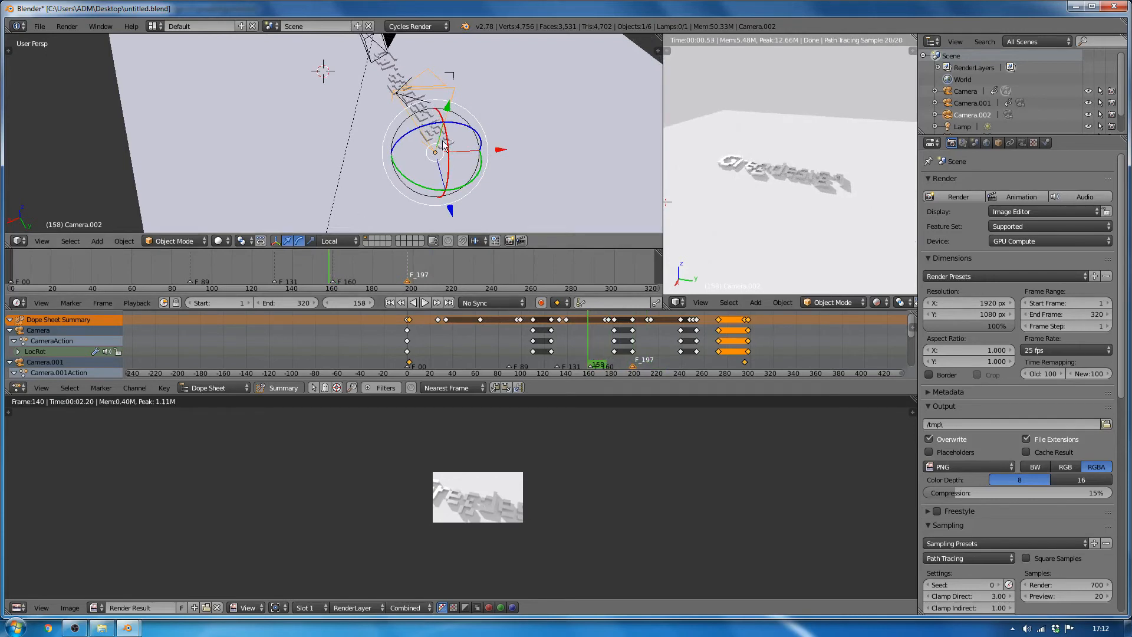
{"action": "key", "text": "KP_0"}
{"action": "left_click", "coordinate": [404, 275]}
{"action": "key", "text": "shift+f"}
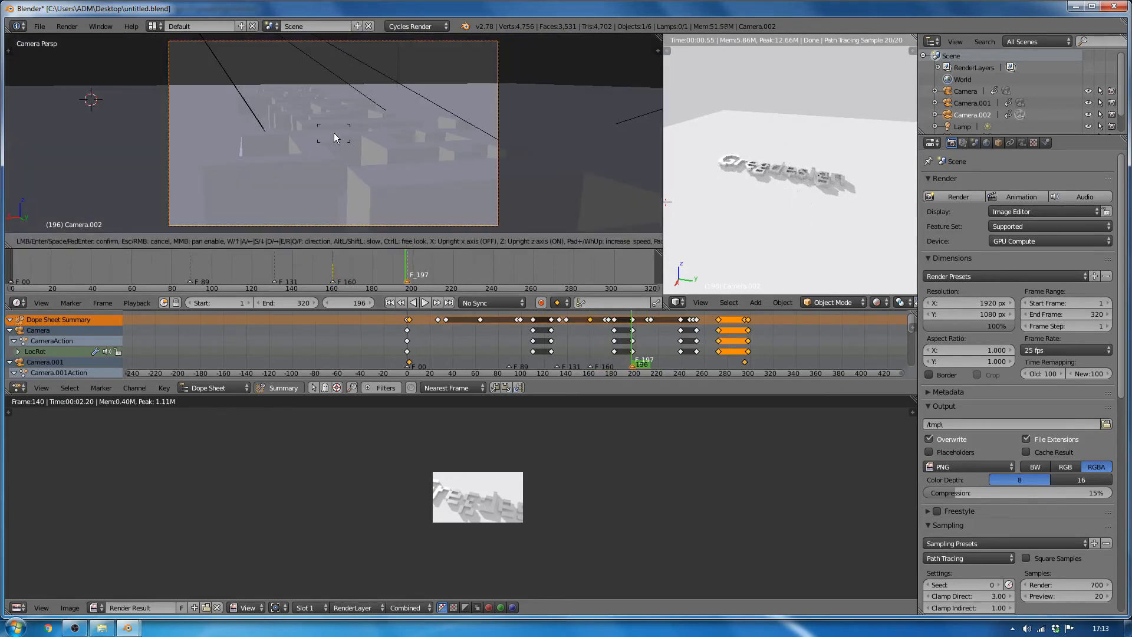
{"action": "mouse_move", "coordinate": [326, 133]}
{"action": "middle_mouse_down"}
{"action": "mouse_move", "coordinate": [306, 135]}
{"action": "mouse_move", "coordinate": [320, 136]}
{"action": "middle_mouse_up"}
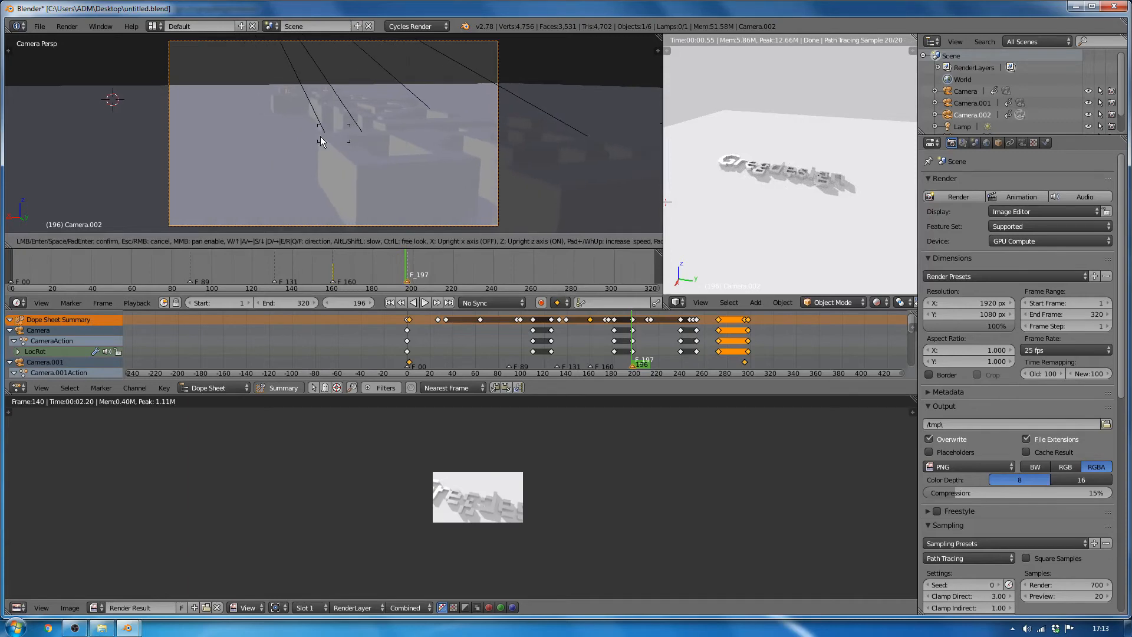
{"action": "left_click", "coordinate": [337, 138]}
{"action": "key", "text": "i"}
{"action": "left_click", "coordinate": [337, 138]}
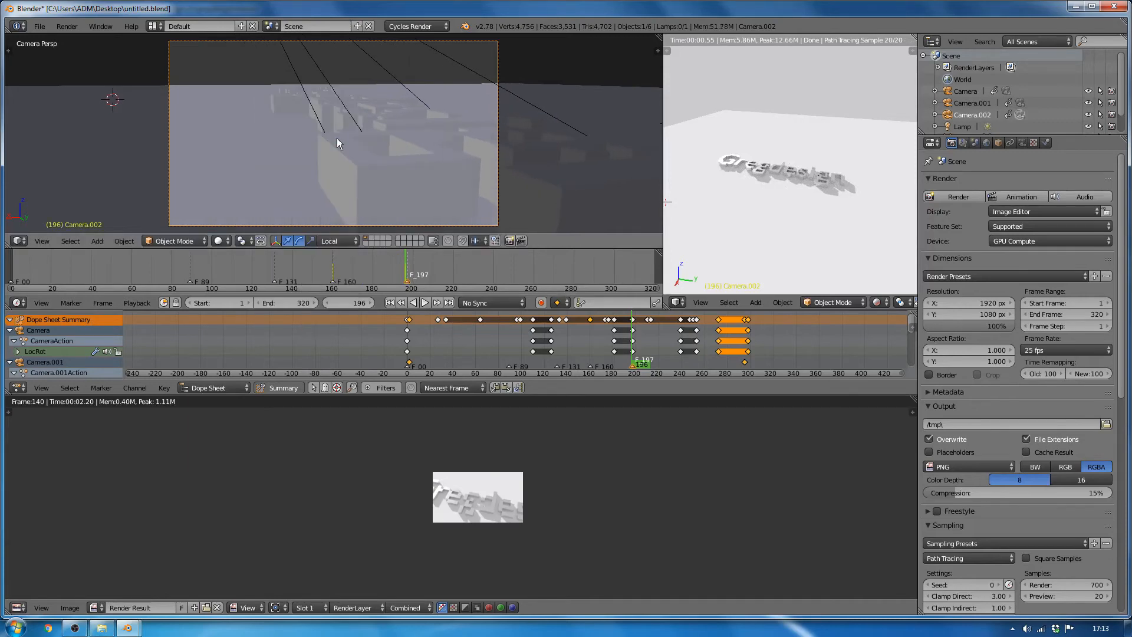
- Play back the Camera.002 shot and scrub to frame 190 to check the move before the switch
{"action": "left_click", "coordinate": [383, 264]}
{"action": "key", "text": "alt+a"}
{"action": "mouse_move", "coordinate": [395, 259]}
{"action": "left_mouse_down"}
{"action": "mouse_move", "coordinate": [340, 256]}
{"action": "mouse_move", "coordinate": [393, 263]}
{"action": "left_mouse_up"}
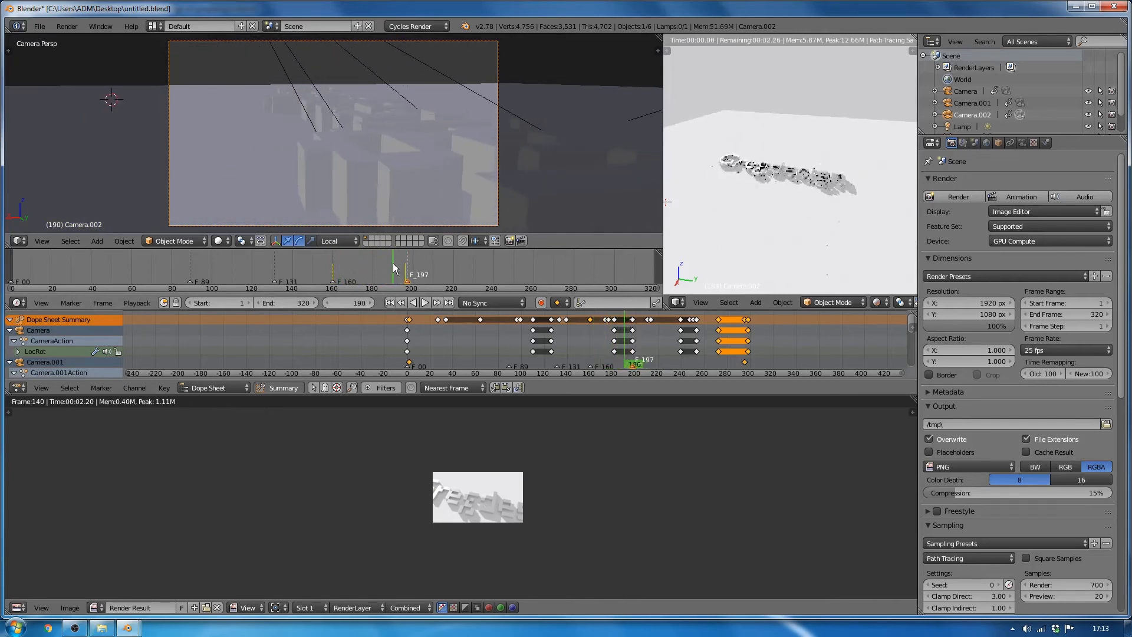
{"action": "key", "text": "alt+a"}
- Shift Camera.002's end keyframes to about frame 199 and its start keyframes to frame 154, and play the shot back
{"action": "middle_click_drag", "start_coordinate": [628, 370], "coordinate": [600, 312]}
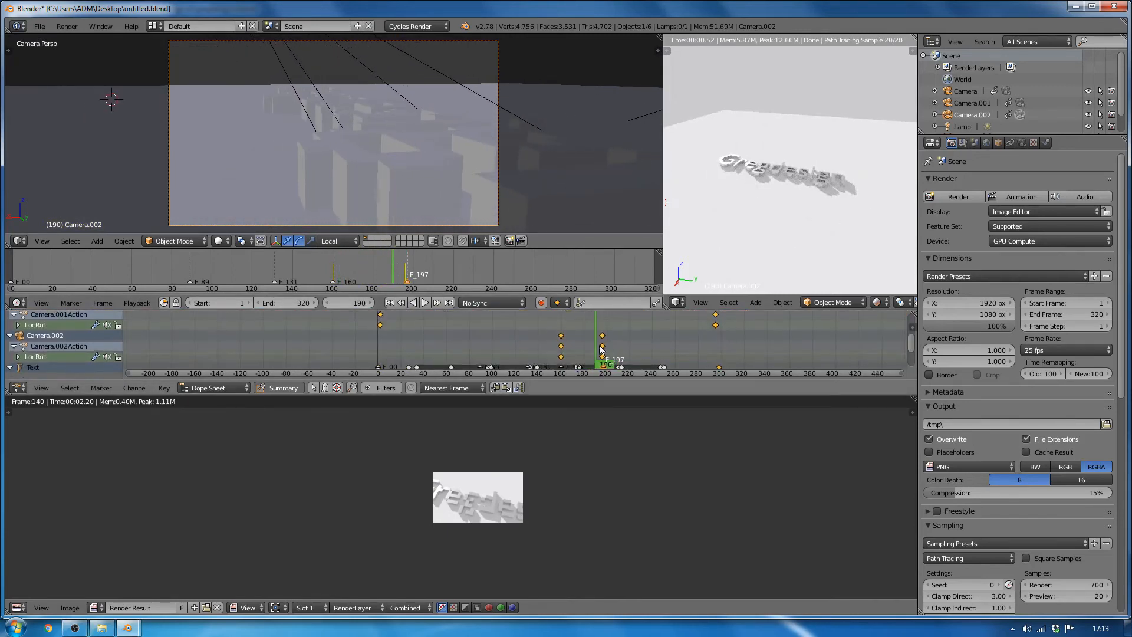
{"action": "left_click", "coordinate": [602, 336]}
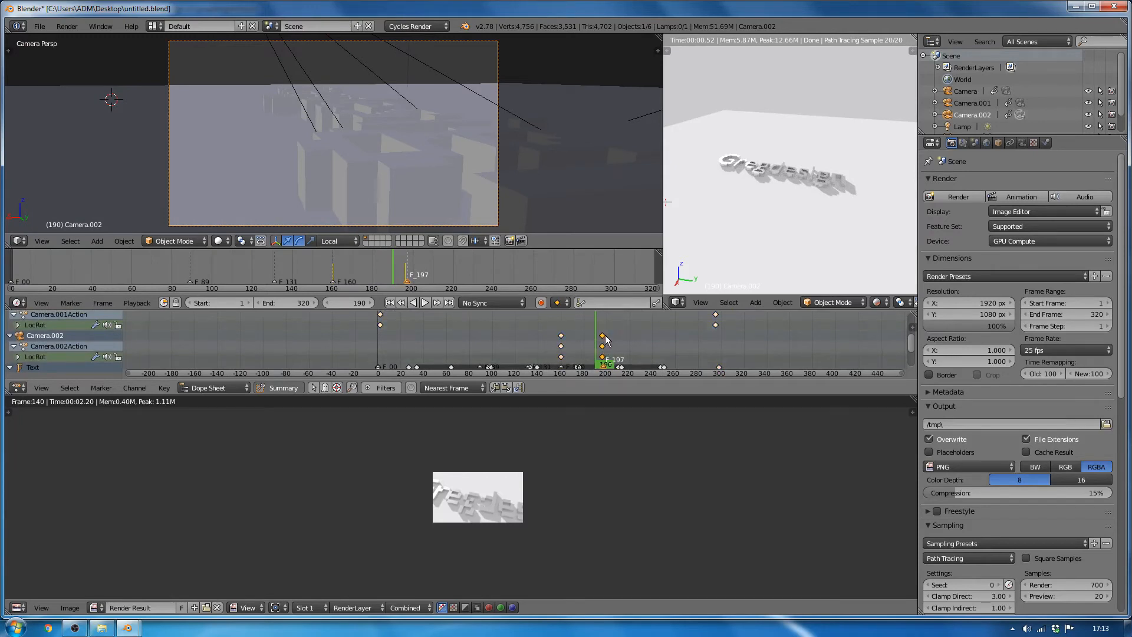
{"action": "right_click_drag", "start_coordinate": [607, 335], "coordinate": [611, 336]}
{"action": "left_click", "coordinate": [606, 336]}
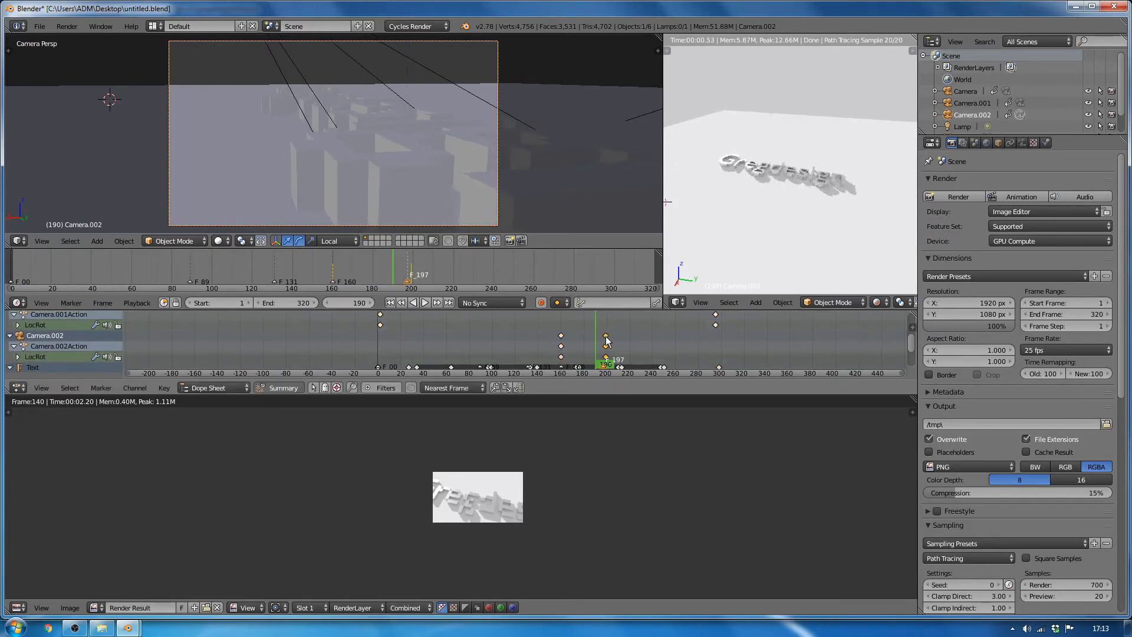
{"action": "key", "text": "g"}
{"action": "left_click", "coordinate": [548, 335]}
{"action": "left_click", "coordinate": [551, 336]}
{"action": "key", "text": "alt+a"}
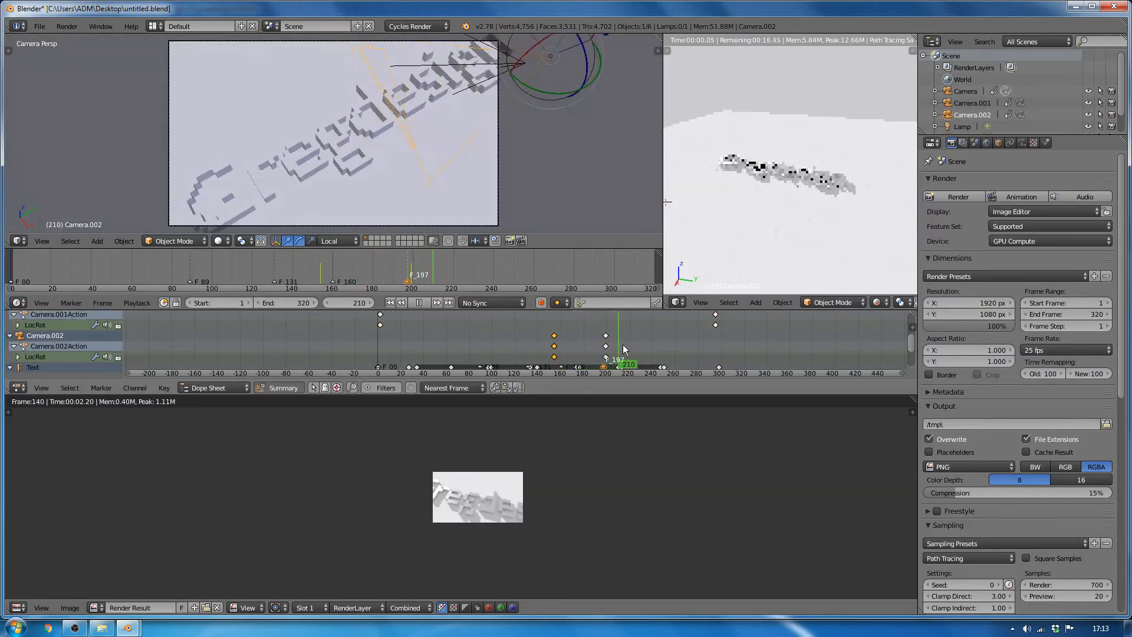
{"action": "left_click_drag", "start_coordinate": [623, 345], "coordinate": [572, 342]}
{"action": "key", "text": "alt+a"}
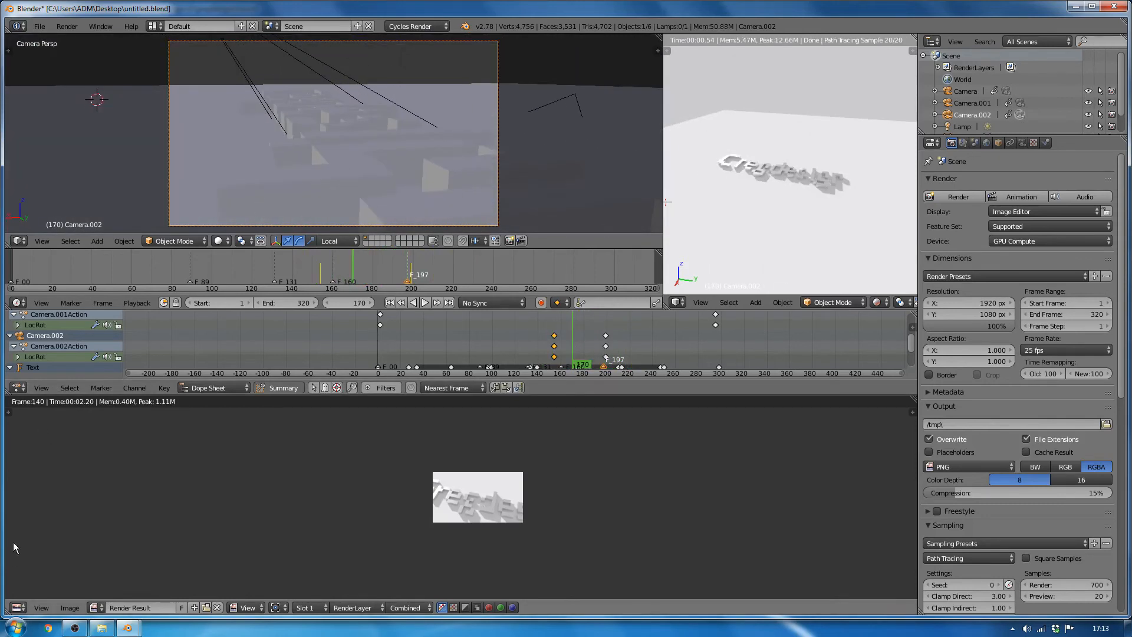
- Turn the render result area into a Graph Editor and frame the animation curves of Camera.002 only
{"action": "left_click", "coordinate": [22, 606]}
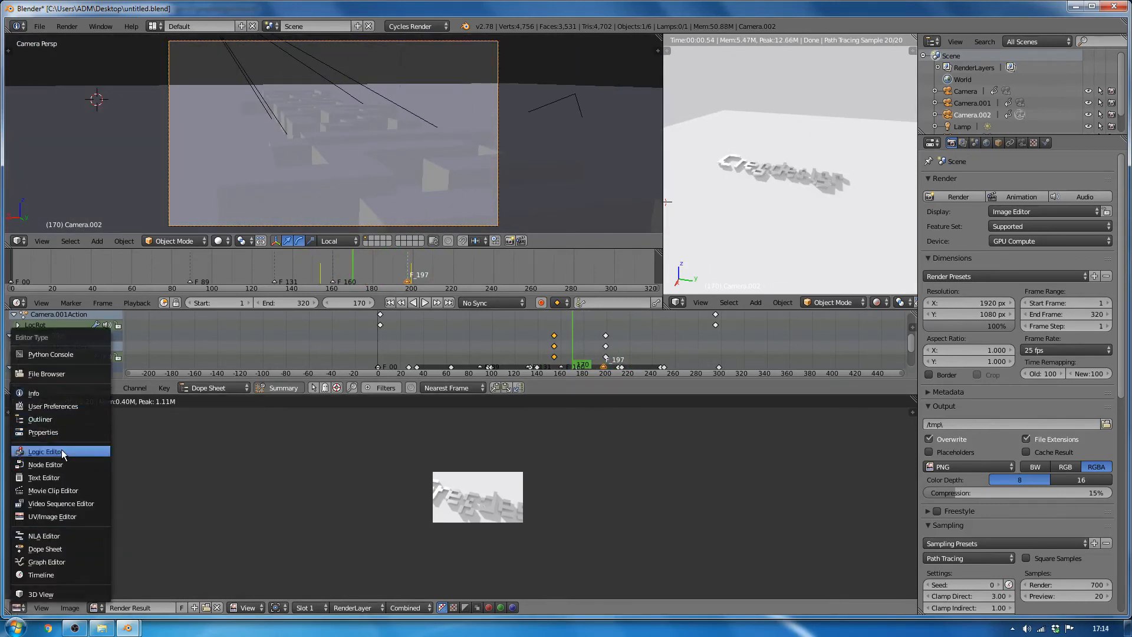
{"action": "left_click", "coordinate": [65, 561]}
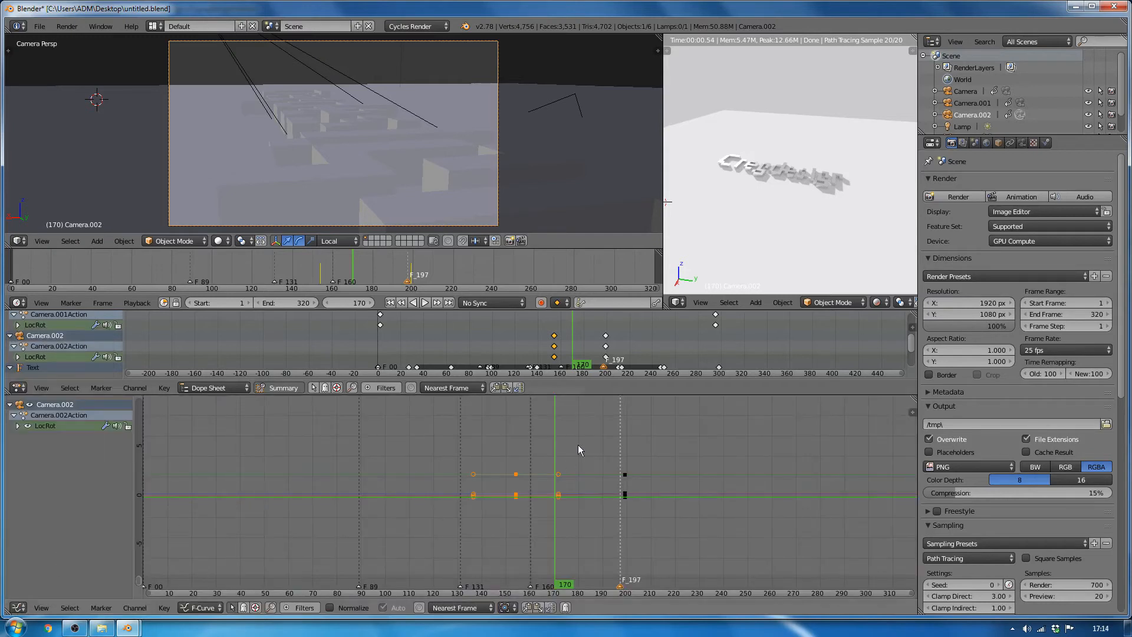
{"action": "left_click", "coordinate": [232, 608]}
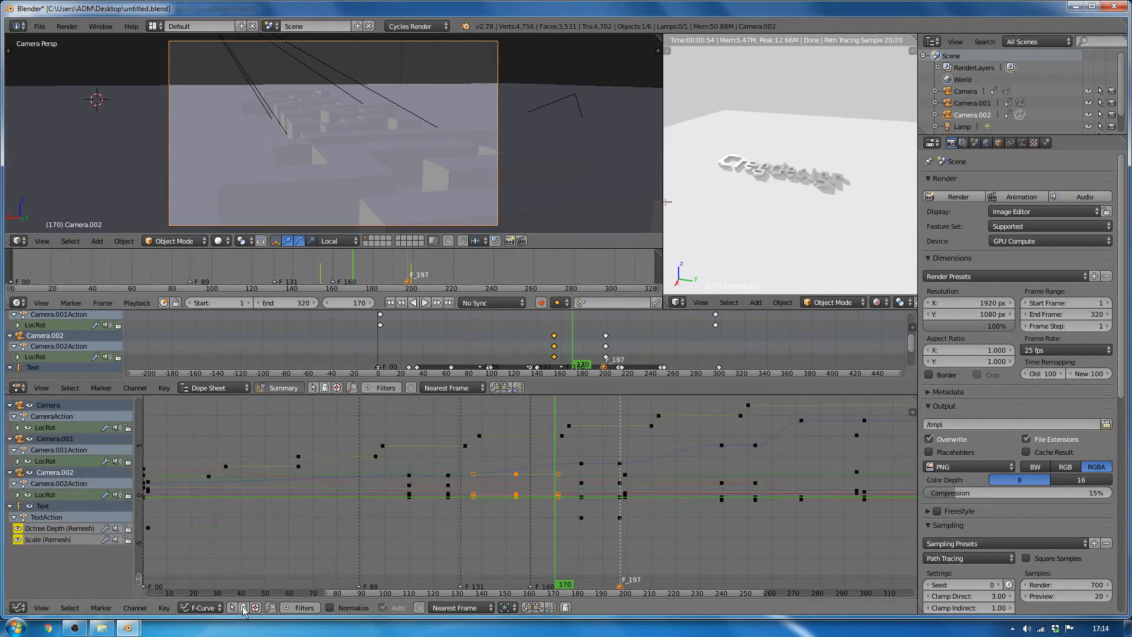
{"action": "left_click", "coordinate": [232, 608]}
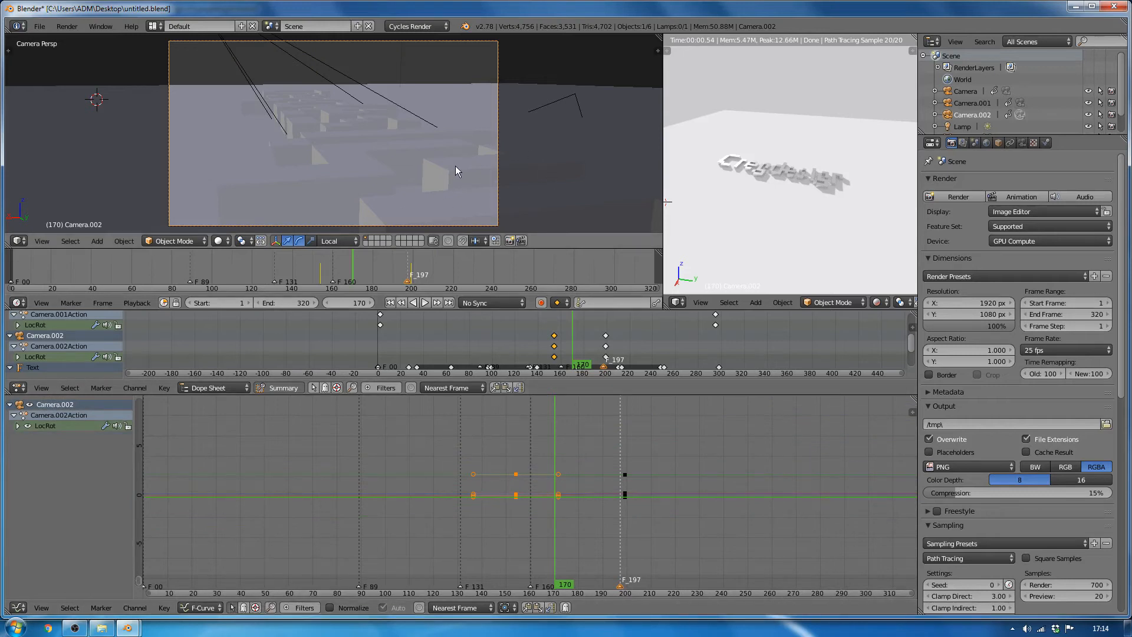
{"action": "right_click", "coordinate": [455, 169]}
{"action": "right_click", "coordinate": [496, 125]}
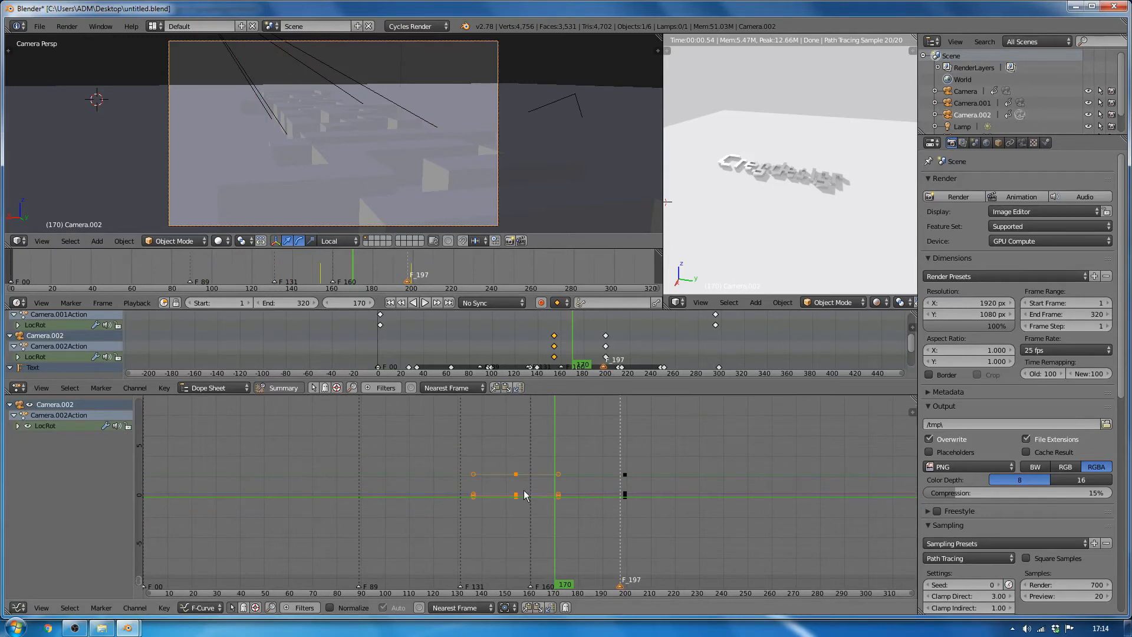
{"action": "key", "text": "Home"}
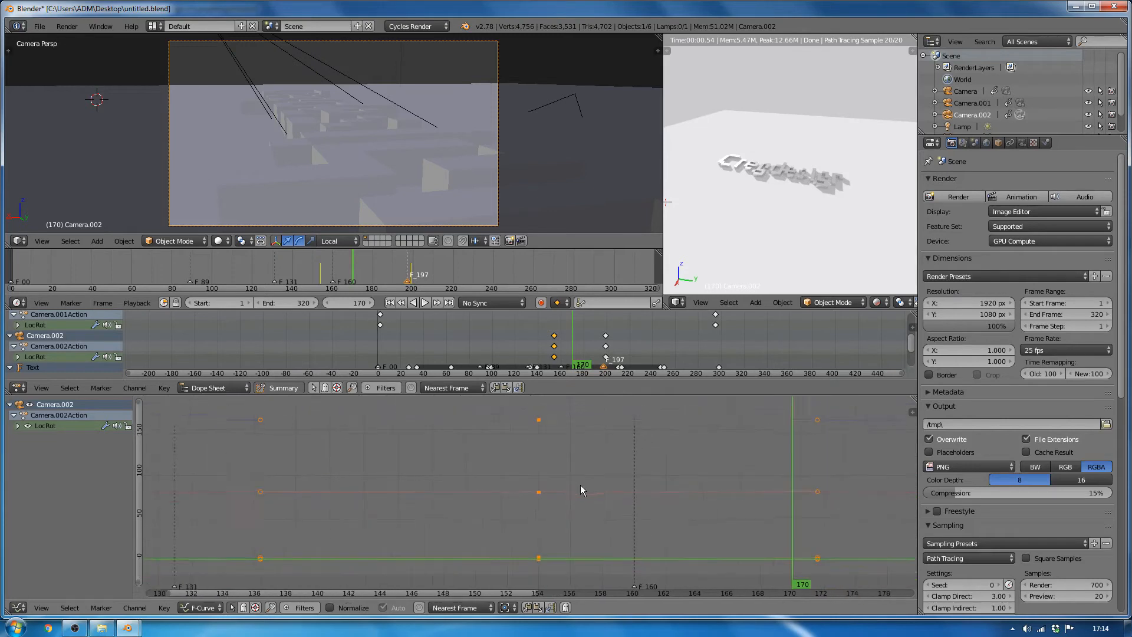
{"action": "middle_click_drag", "start_coordinate": [678, 475], "coordinate": [566, 498], "text": "ctrl"}
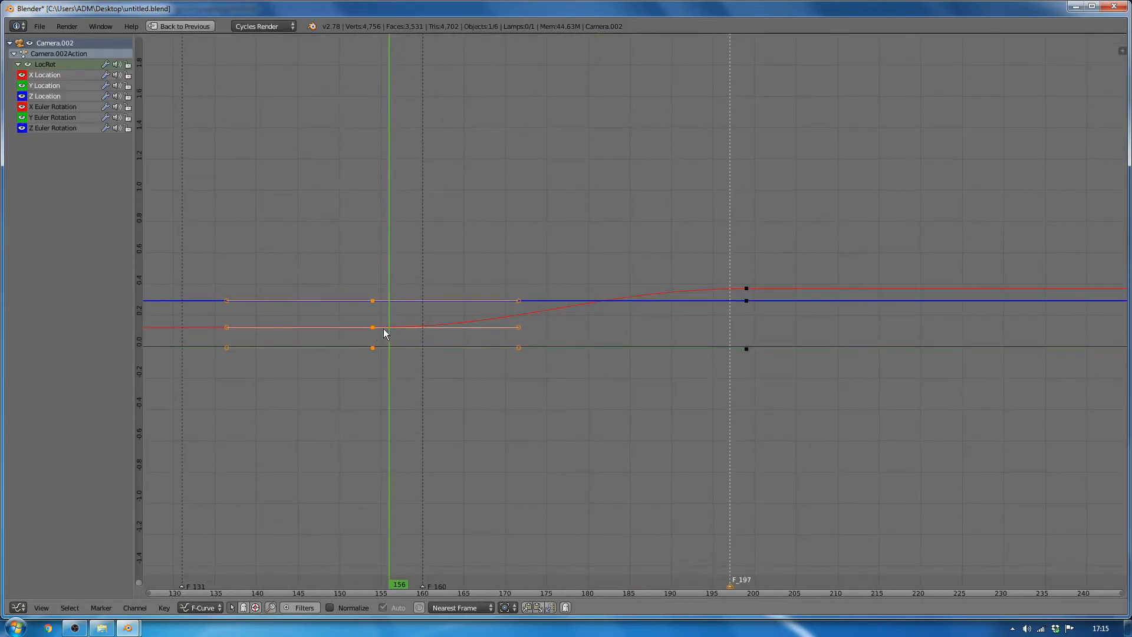
- Examine the X Location curve's start and end keyframes in the enlarged Graph Editor and restore the normal layout
{"action": "right_click", "coordinate": [377, 328]}
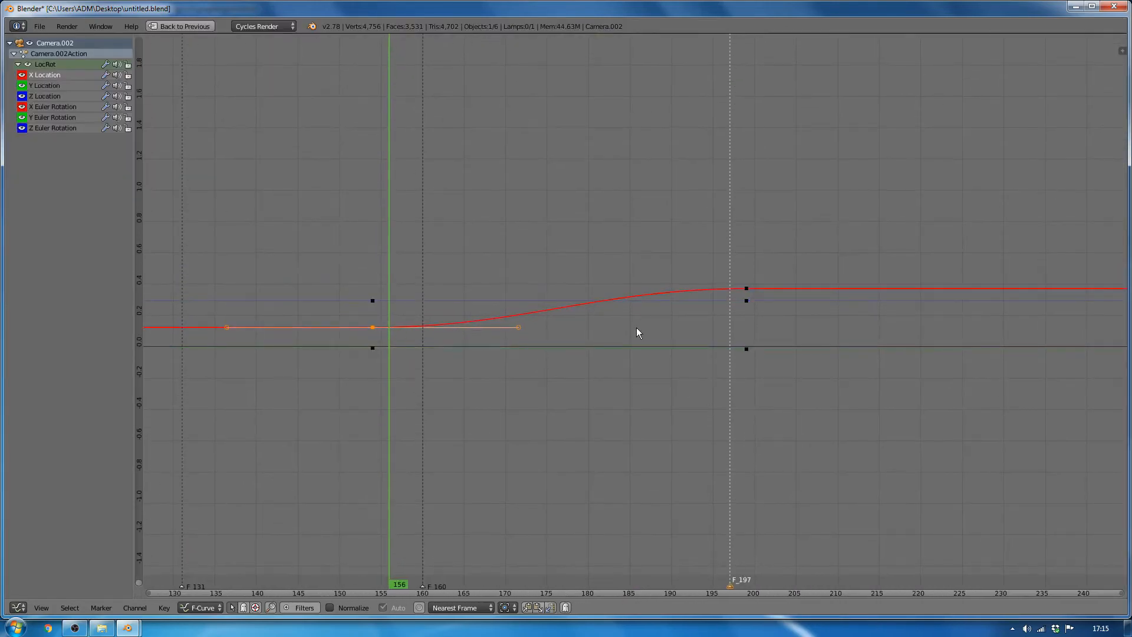
{"action": "right_click", "coordinate": [747, 288]}
{"action": "left_click_drag", "start_coordinate": [394, 328], "coordinate": [367, 330]}
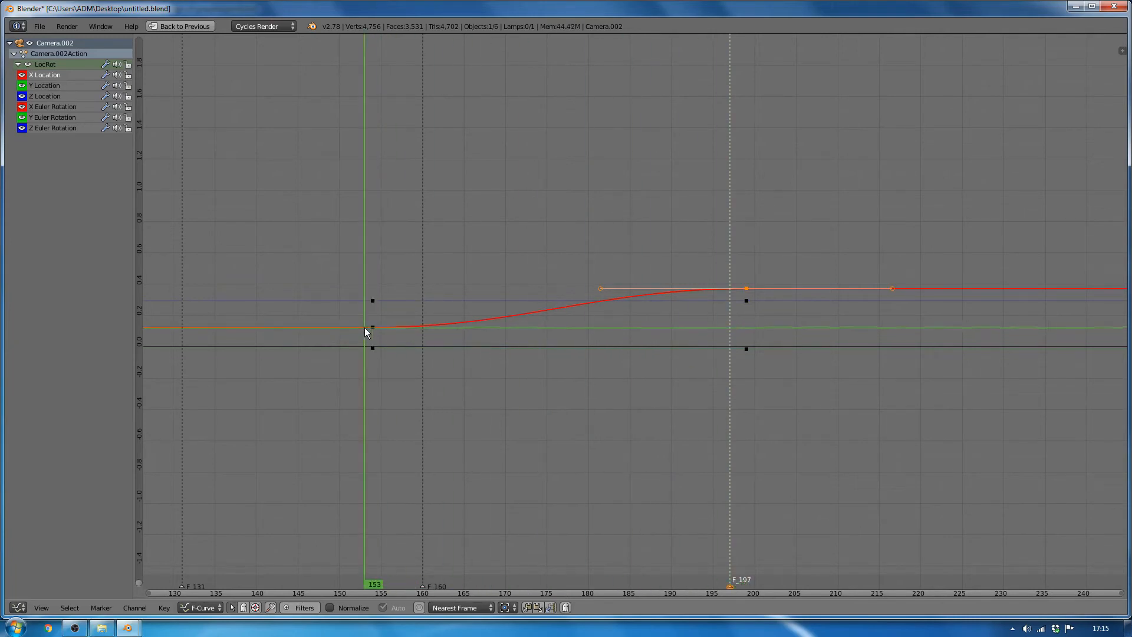
{"action": "key", "text": "ctrl+space"}
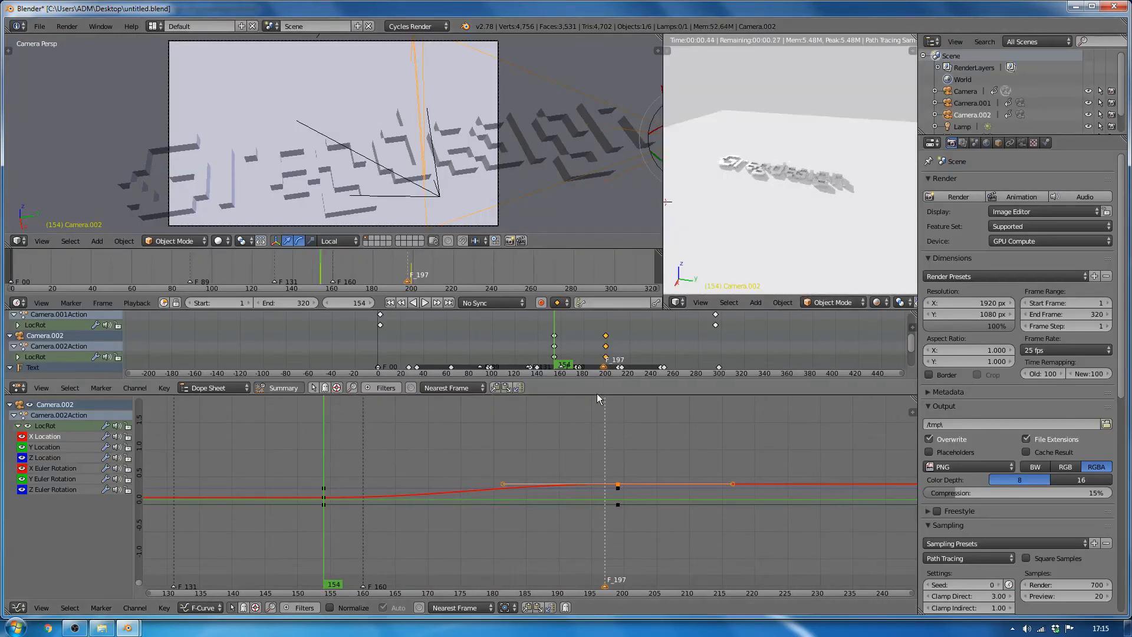
- Try to tilt the handle of the X Location curve's end keyframe to change the easing
{"action": "middle_click_drag", "start_coordinate": [563, 485], "coordinate": [519, 532]}
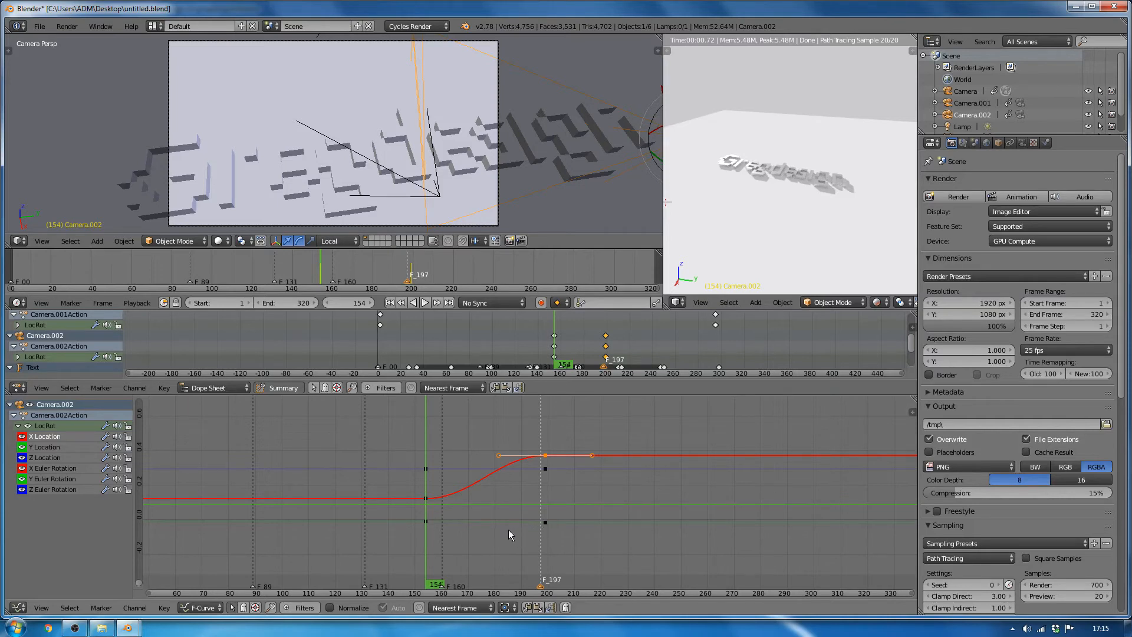
{"action": "mouse_move", "coordinate": [507, 529]}
{"action": "middle_mouse_down", "text": "ctrl"}
{"action": "mouse_move", "coordinate": [493, 529]}
{"action": "mouse_move", "coordinate": [545, 535]}
{"action": "mouse_move", "coordinate": [528, 537]}
{"action": "mouse_move", "coordinate": [533, 512]}
{"action": "mouse_move", "coordinate": [528, 531]}
{"action": "middle_mouse_up", "text": "ctrl"}
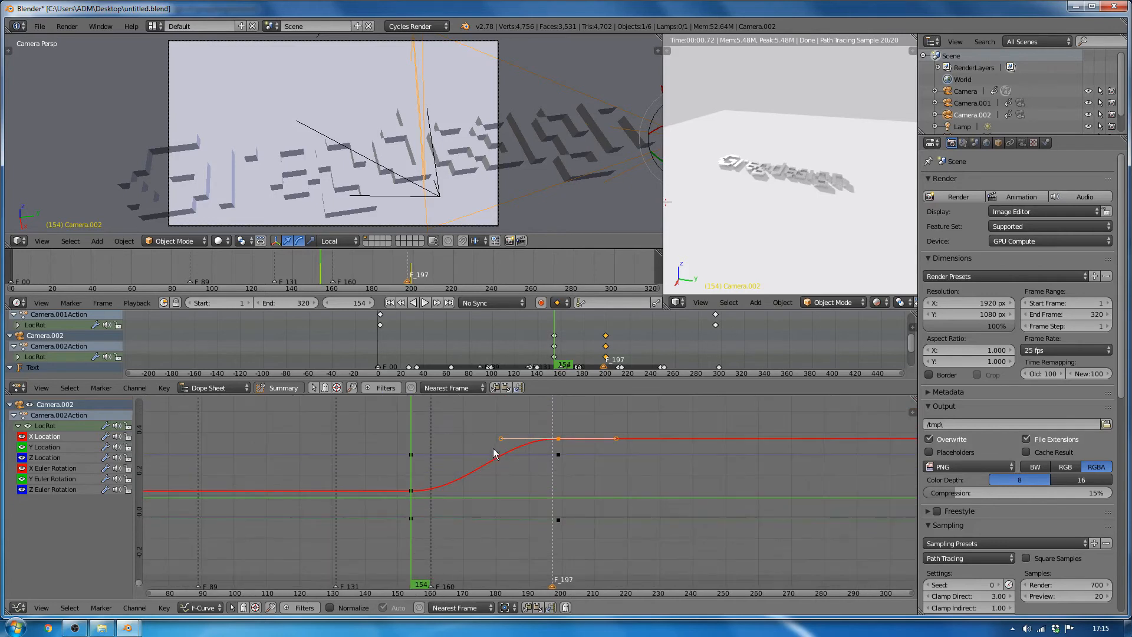
{"action": "left_click", "coordinate": [500, 440]}
{"action": "key", "text": "g"}
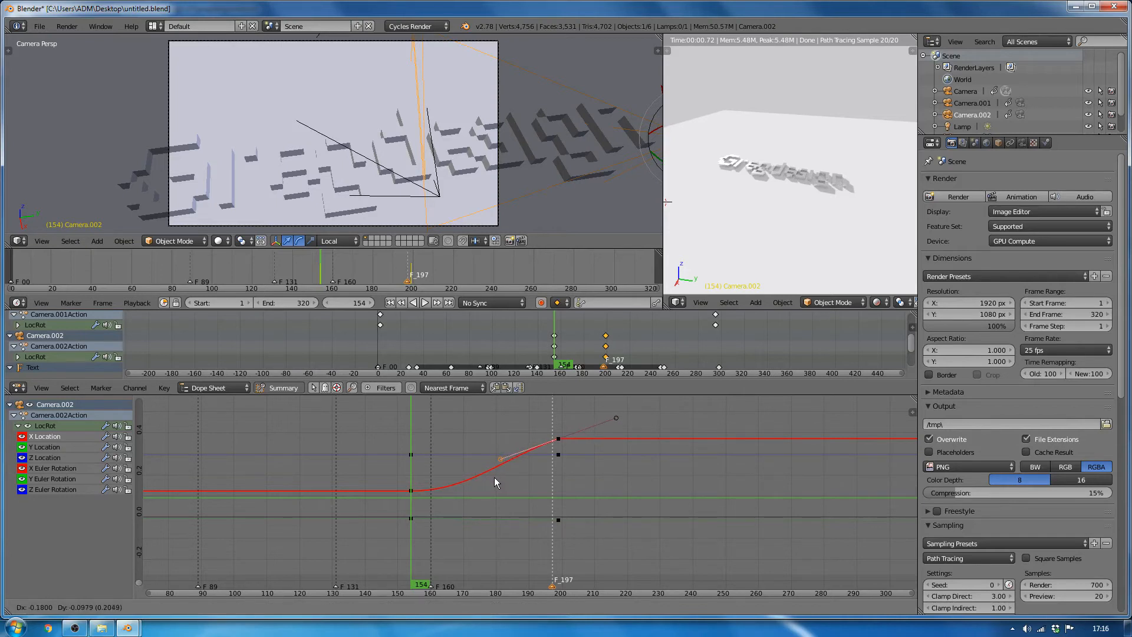
{"action": "right_click", "coordinate": [495, 476]}
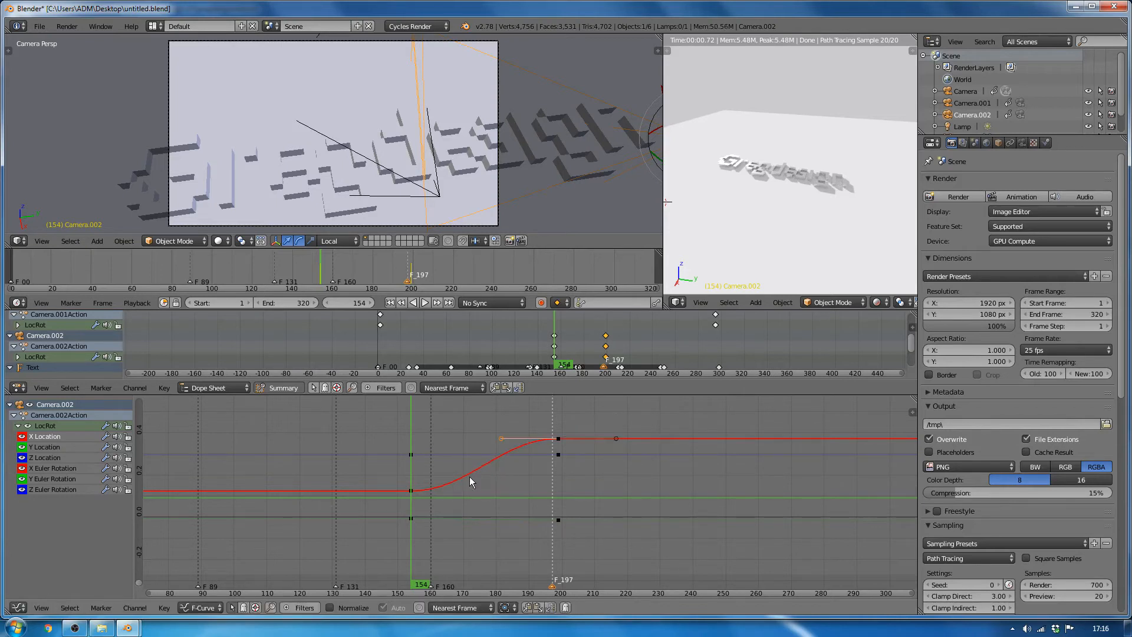
- Set the handle type of Camera.002's X Location start and end keyframes to Vector for a linear move
{"action": "right_click", "coordinate": [412, 490]}
{"action": "right_click", "coordinate": [560, 442], "text": "shift"}
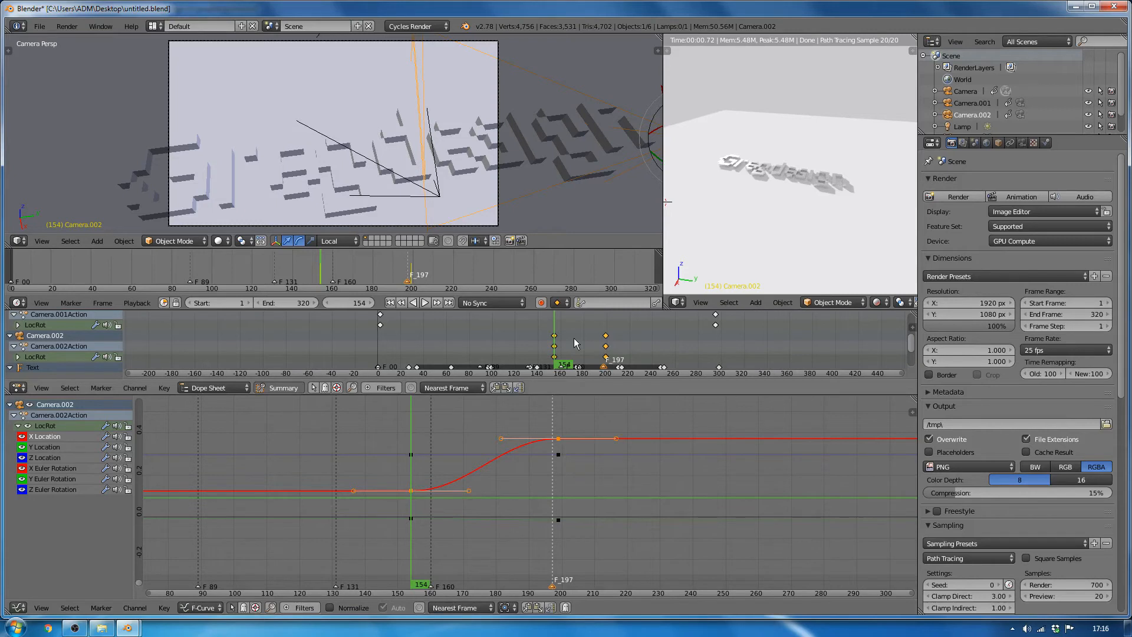
{"action": "key", "text": "v"}
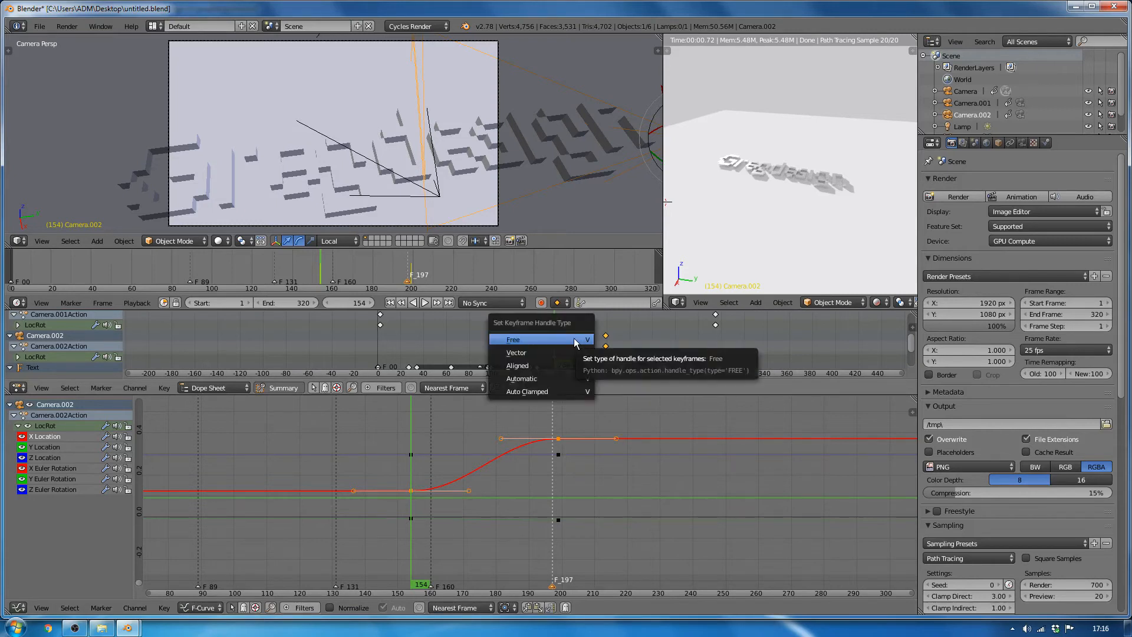
{"action": "left_click", "coordinate": [525, 353]}
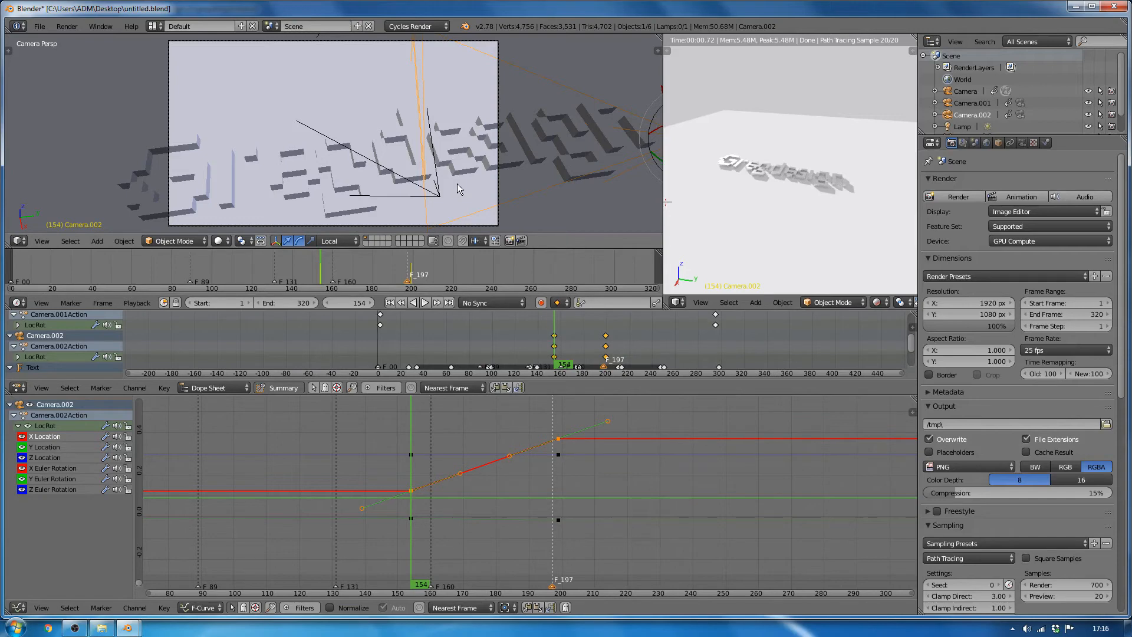
- Play back the linear camera move, place the playhead at frame 173 and save the file
{"action": "key", "text": "alt+a"}
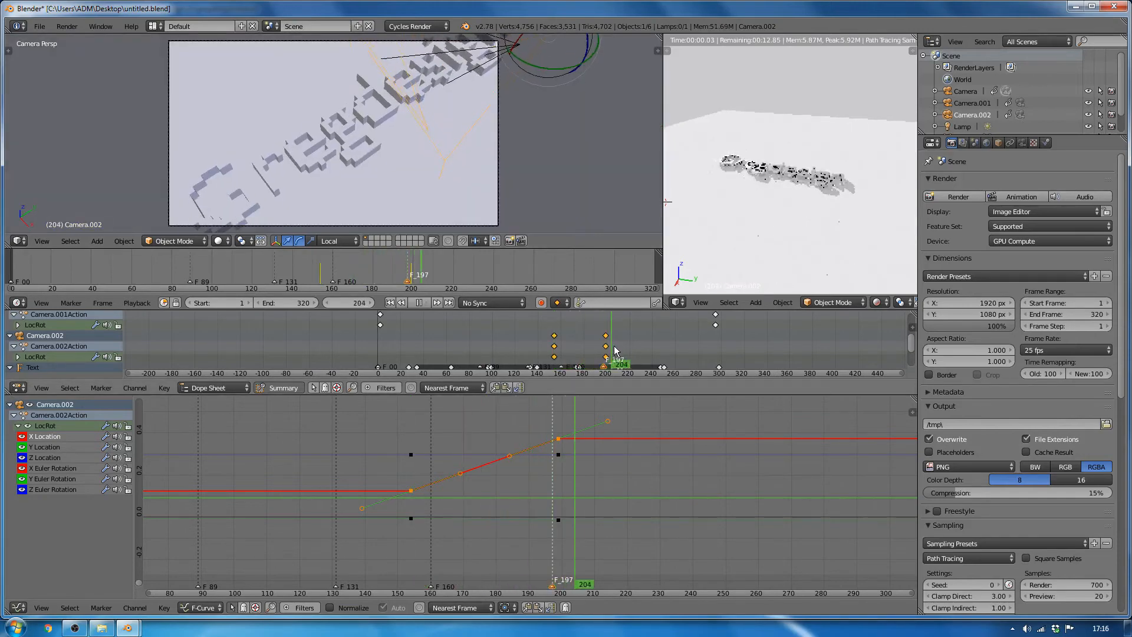
{"action": "left_click_drag", "start_coordinate": [614, 346], "coordinate": [576, 340]}
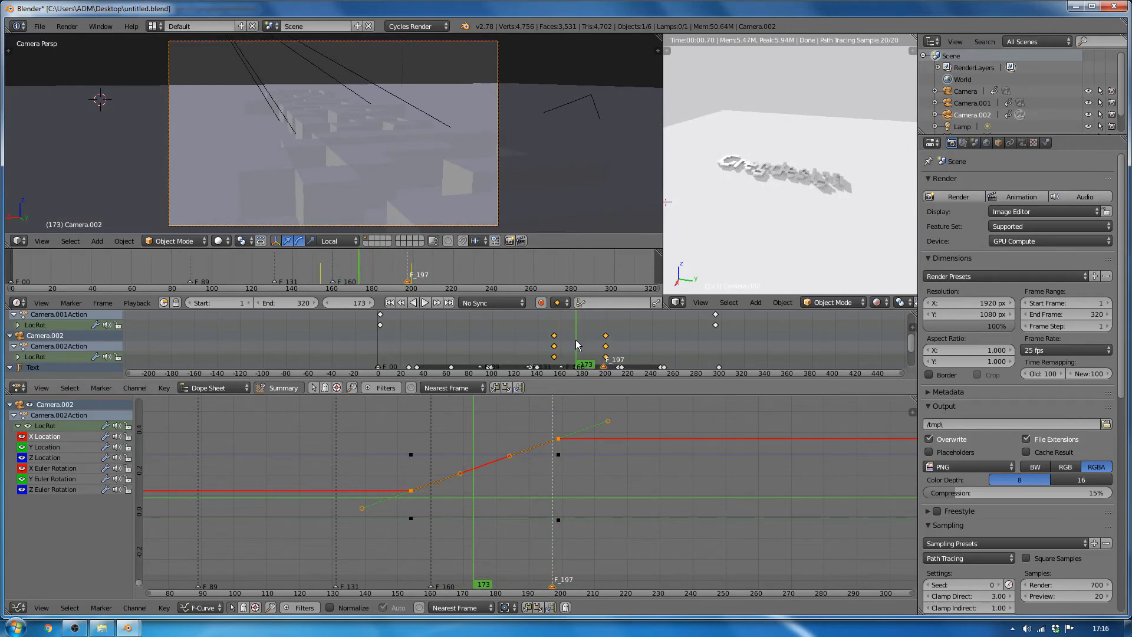
{"action": "key", "text": "ctrl+s"}
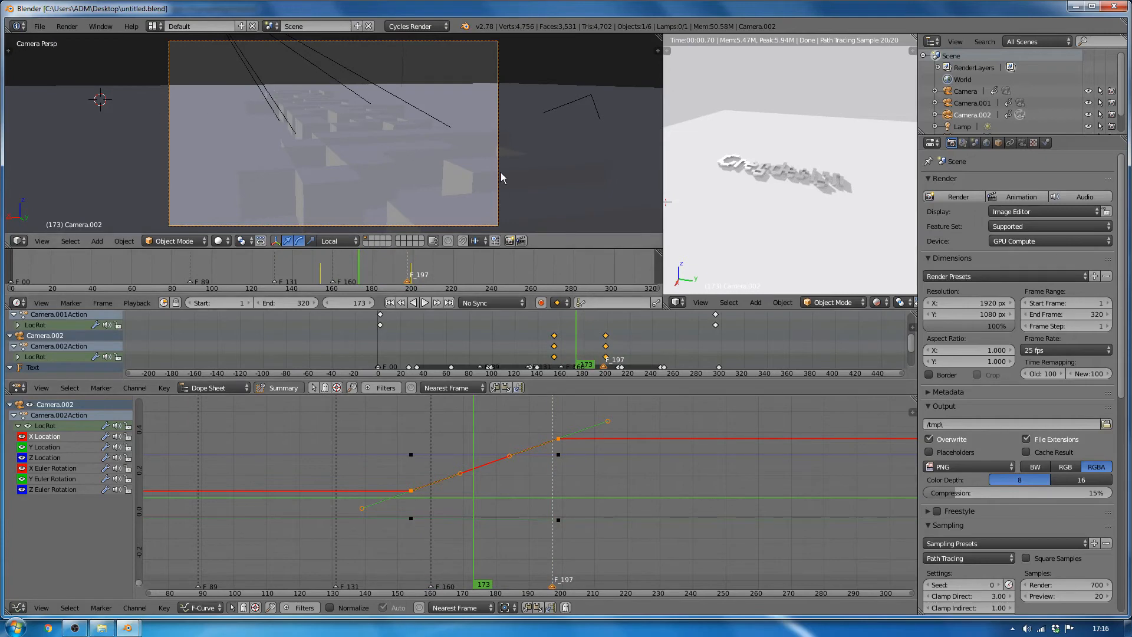
- Display Camera.002's limits and set its depth of field focus distance to 1.12
{"action": "middle_click_drag", "start_coordinate": [632, 234], "coordinate": [567, 168]}
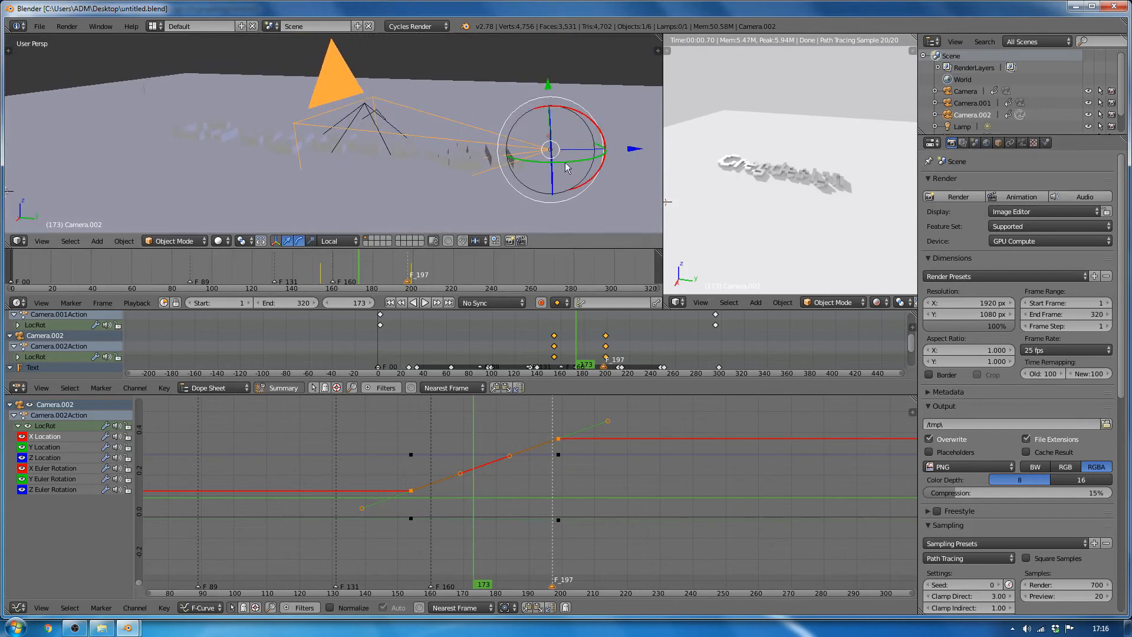
{"action": "left_click", "coordinate": [1022, 142]}
{"action": "left_click", "coordinate": [930, 372]}
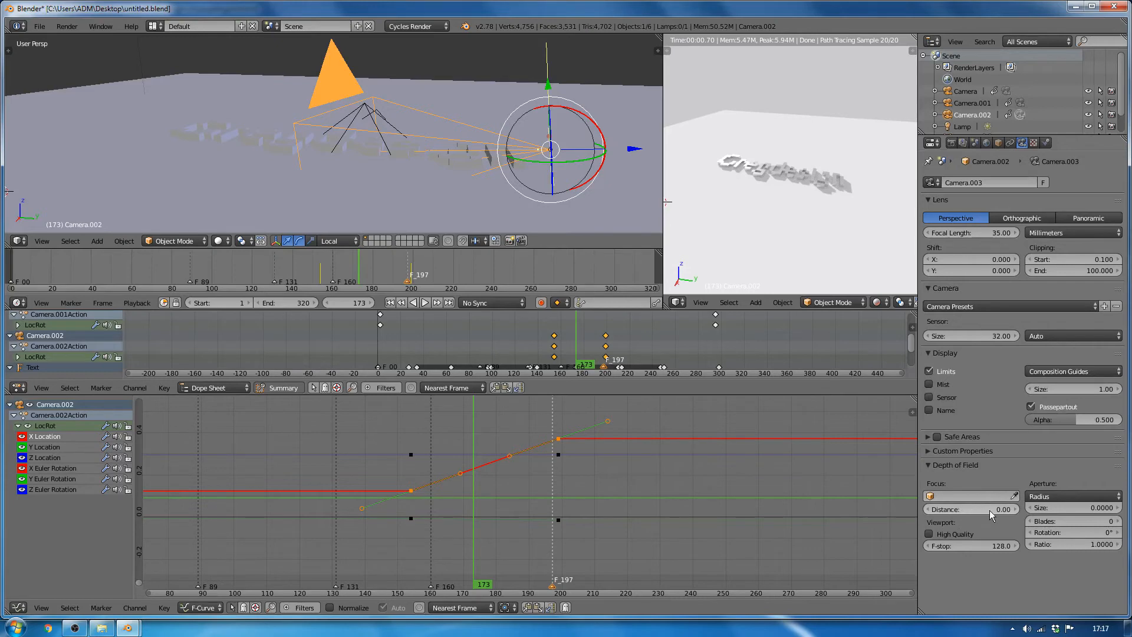
{"action": "left_click_drag", "start_coordinate": [991, 512], "coordinate": [1046, 512]}
- Look through Camera.002 in the rendered viewport and enlarge its frame
{"action": "mouse_move", "coordinate": [453, 165]}
{"action": "middle_mouse_down"}
{"action": "mouse_move", "coordinate": [486, 165]}
{"action": "mouse_move", "coordinate": [448, 162]}
{"action": "middle_mouse_up"}
{"action": "key", "text": "KP_0"}
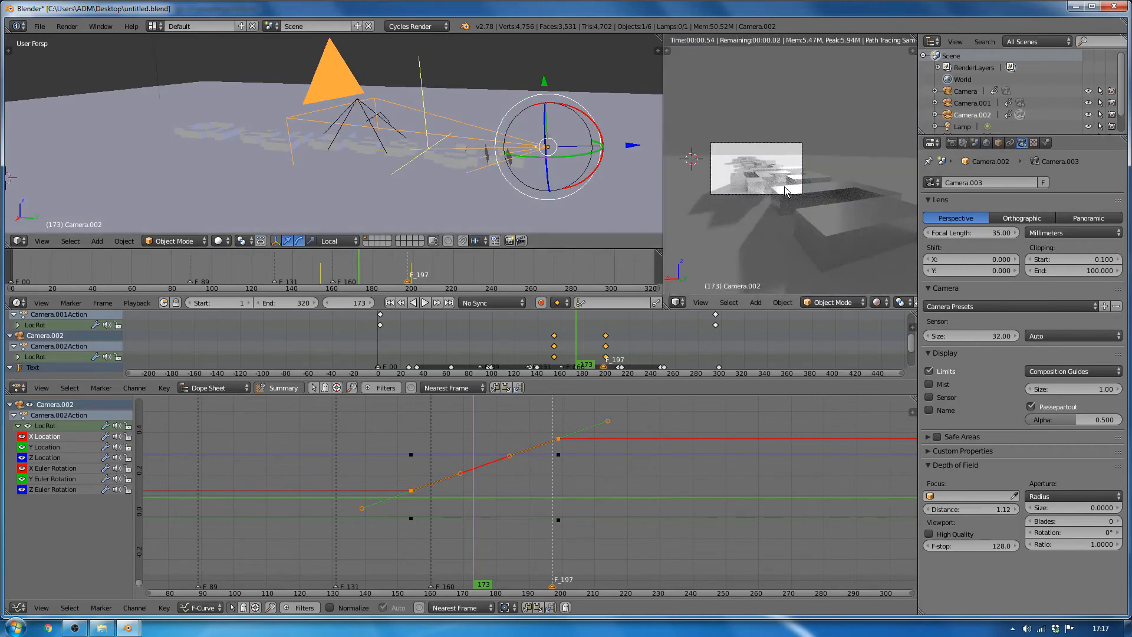
{"action": "scroll", "coordinate": [777, 180], "scroll_direction": "up", "scroll_amount": 5}
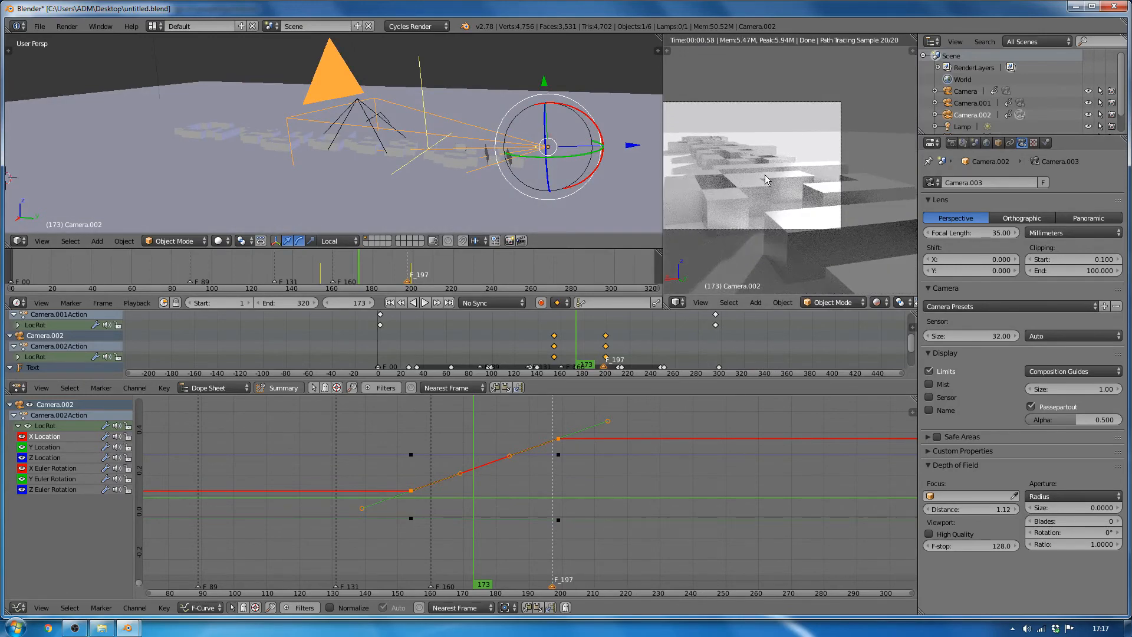
- Centre the camera frame in the rendered viewport and enlarge that viewport at the expense of the neighbouring editors
{"action": "middle_click_drag", "start_coordinate": [756, 209], "coordinate": [825, 213], "text": "shift"}
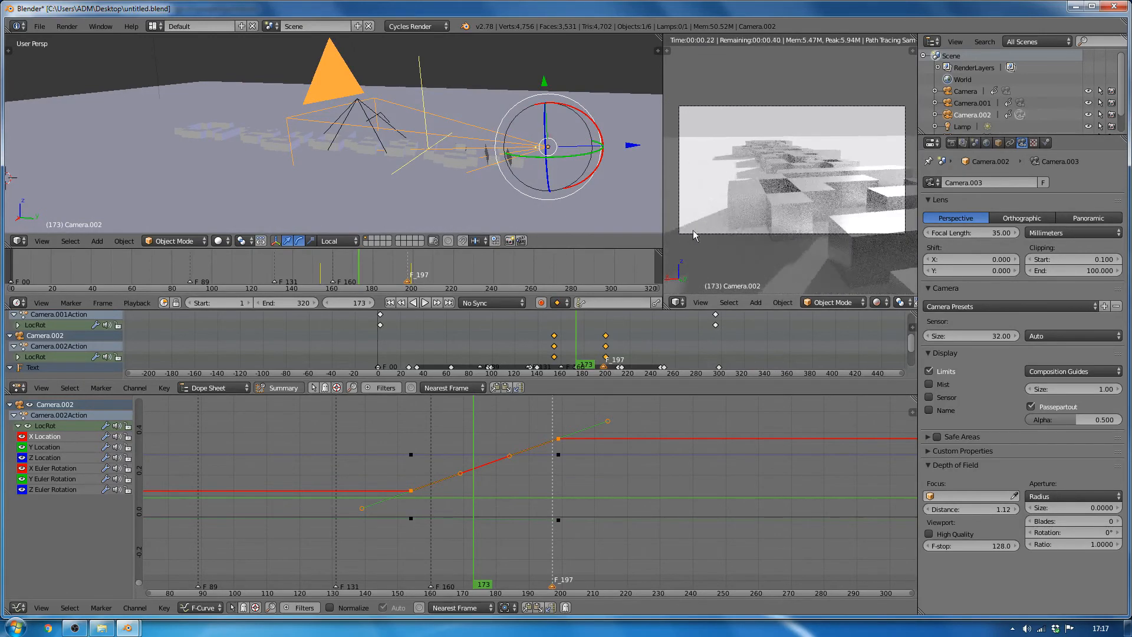
{"action": "left_click_drag", "start_coordinate": [664, 228], "coordinate": [515, 229]}
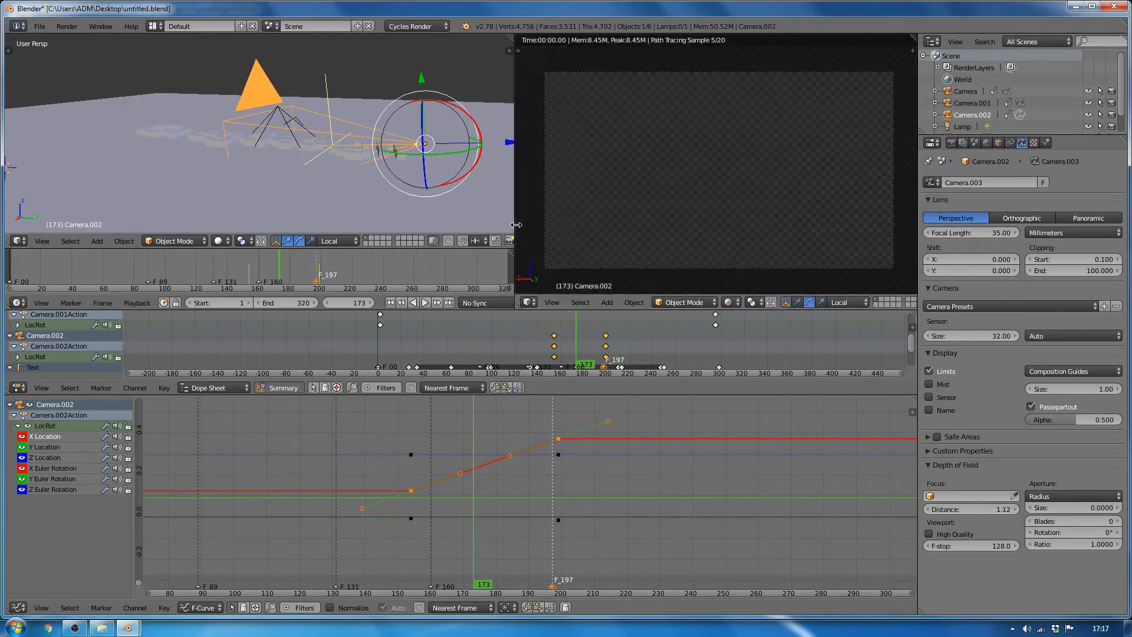
{"action": "left_click_drag", "start_coordinate": [533, 310], "coordinate": [533, 437]}
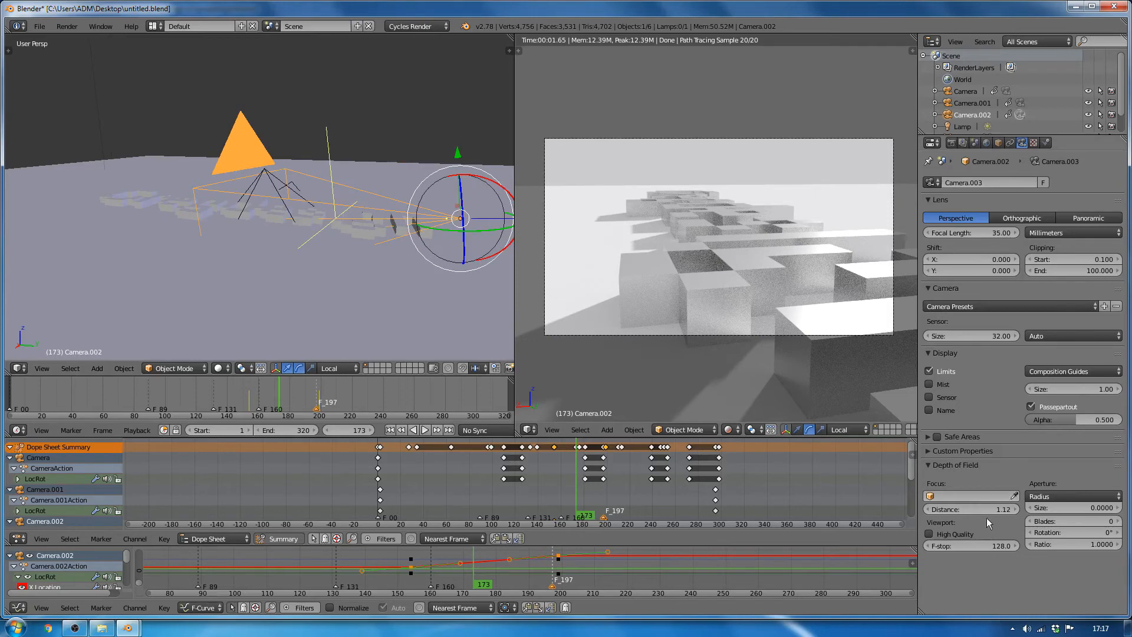
- Set Camera.002's depth of field focus distance to 0.72 and check its focus marker against the text in the 3D view
{"action": "left_click_drag", "start_coordinate": [990, 508], "coordinate": [954, 508]}
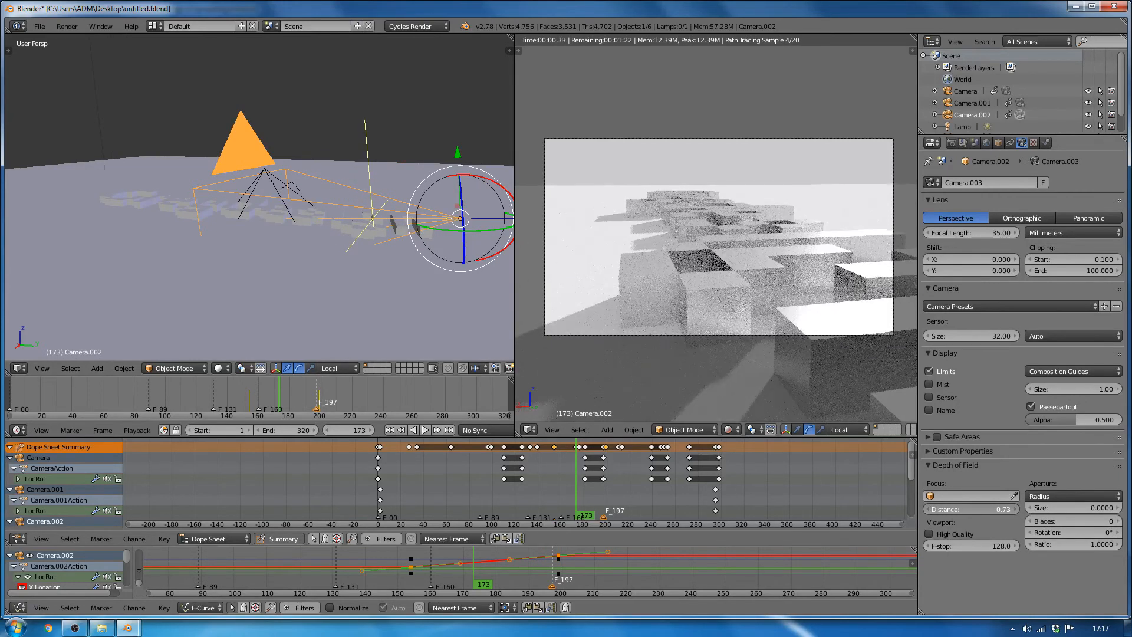
{"action": "scroll", "coordinate": [375, 236], "scroll_direction": "up", "scroll_amount": 3}
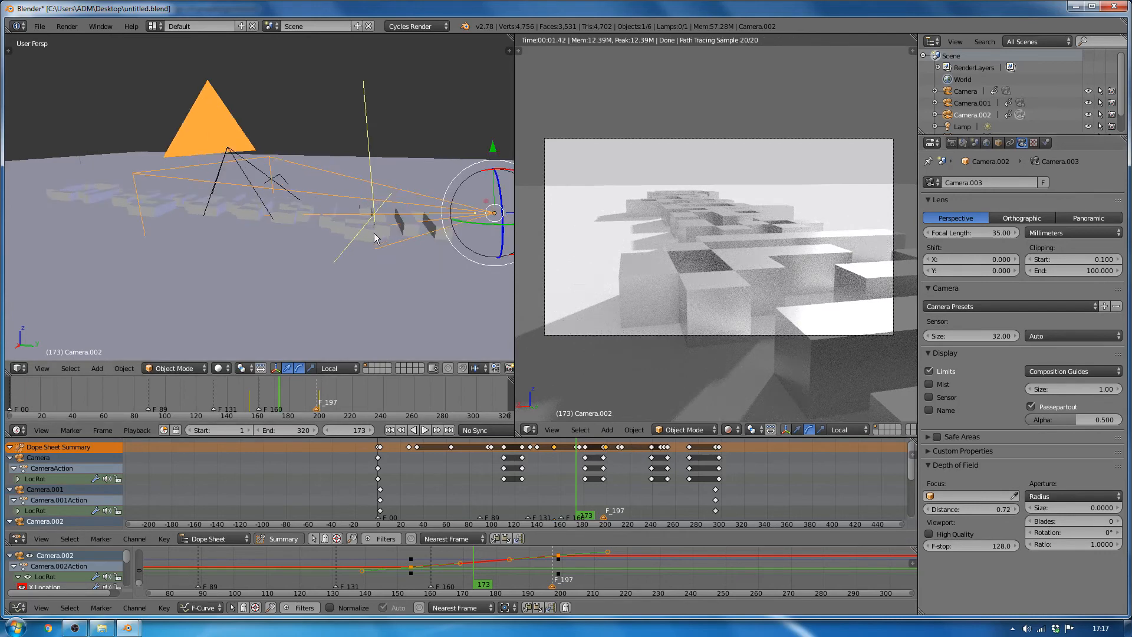
{"action": "middle_click_drag", "start_coordinate": [375, 236], "coordinate": [374, 282]}
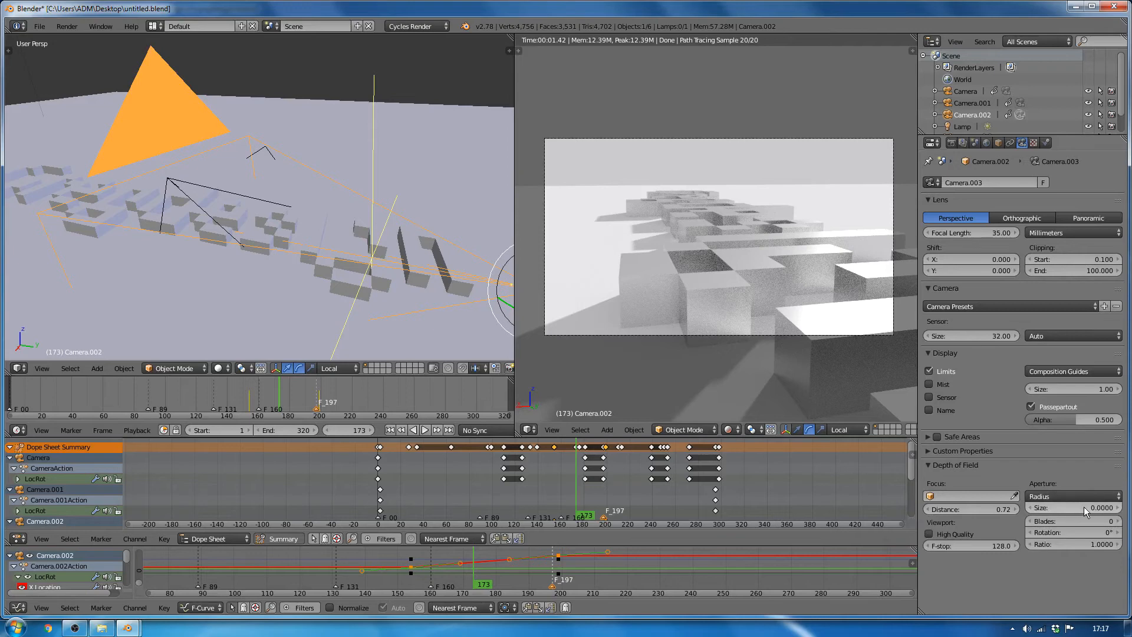
- Try aperture radius sizes of 0.02 and 0.2 for Camera.002's depth of field
{"action": "left_click", "coordinate": [1083, 507]}
{"action": "type", "text": "0.02"}
{"action": "key", "text": "Return"}
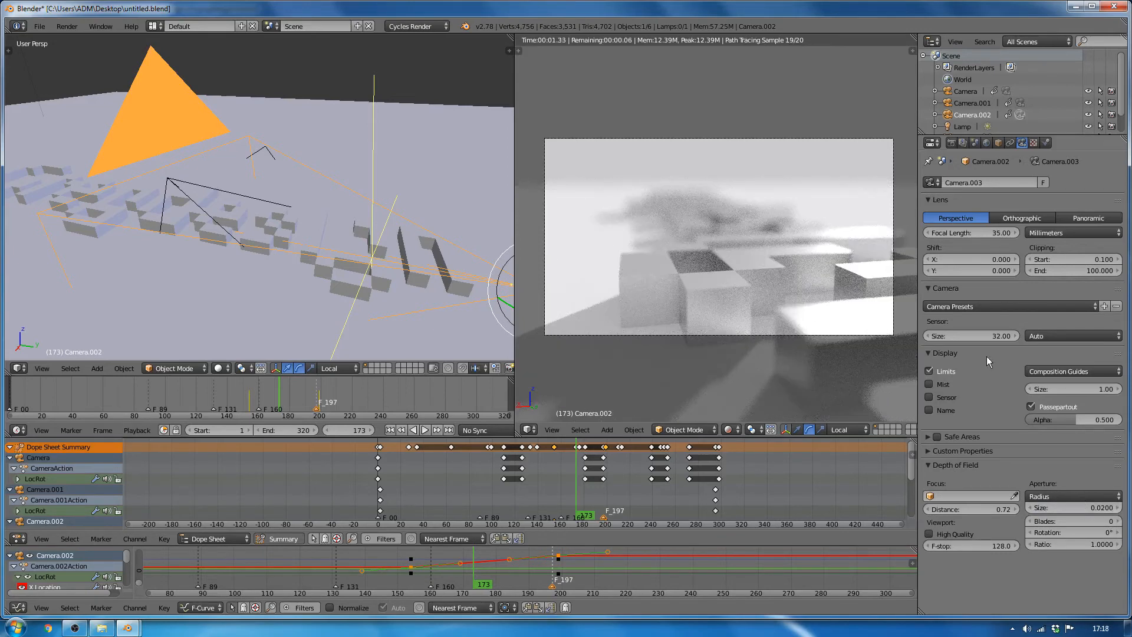
{"action": "left_click", "coordinate": [1080, 508]}
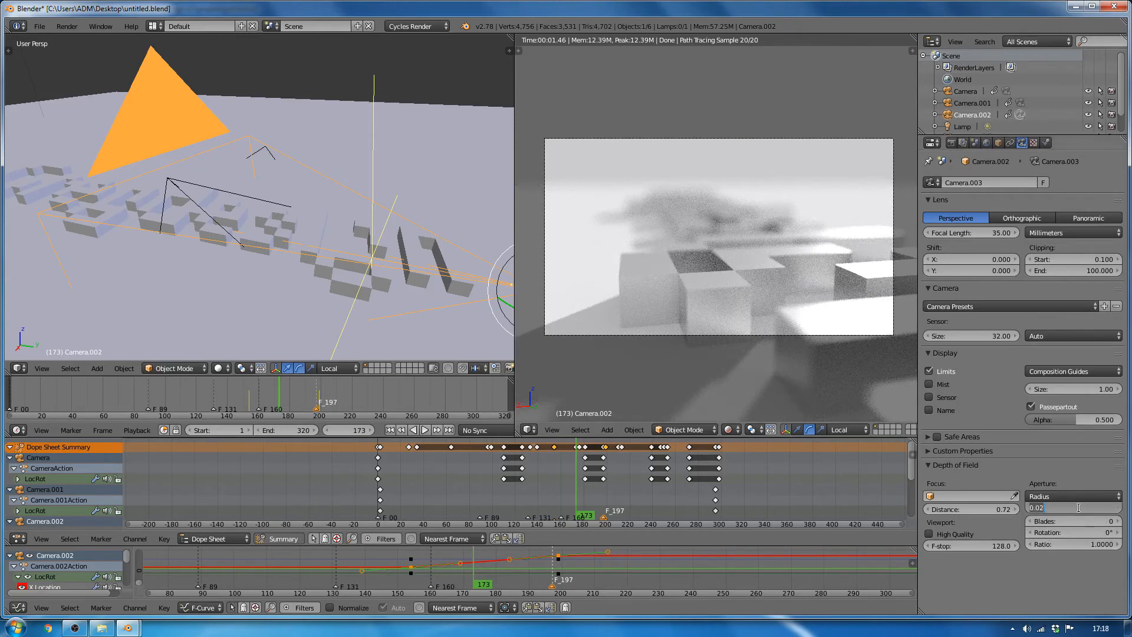
{"action": "type", "text": "0.2"}
{"action": "key", "text": "Return"}
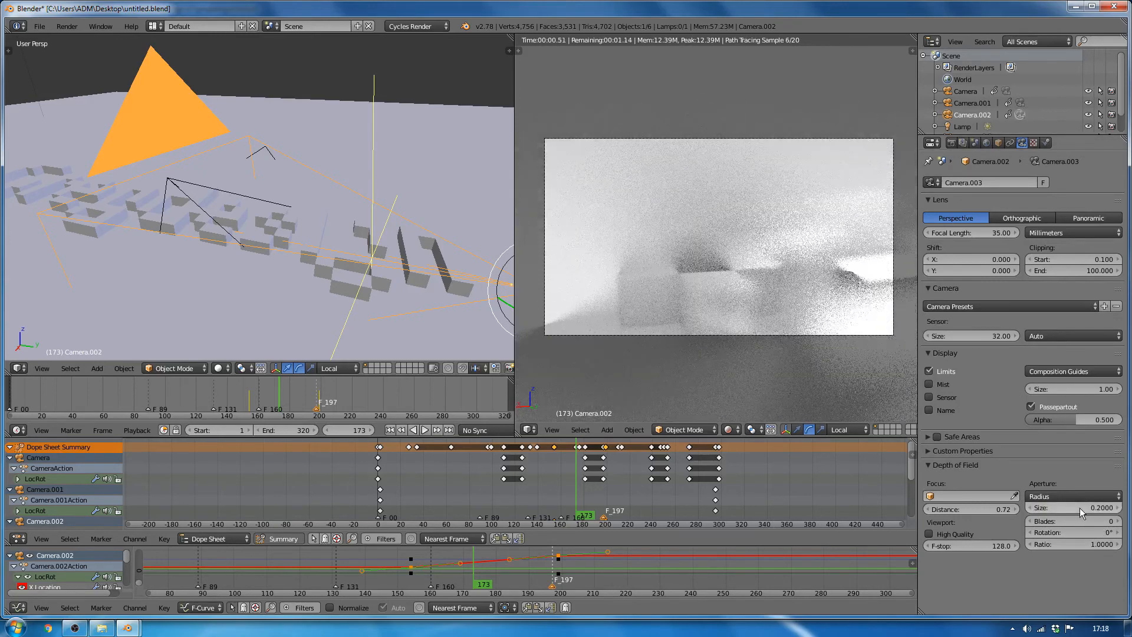
- Set Camera.002's aperture size to 0.005 and inspect the blur in the maximised rendered view
{"action": "left_click", "coordinate": [1081, 508]}
{"action": "type", "text": "0.00"}
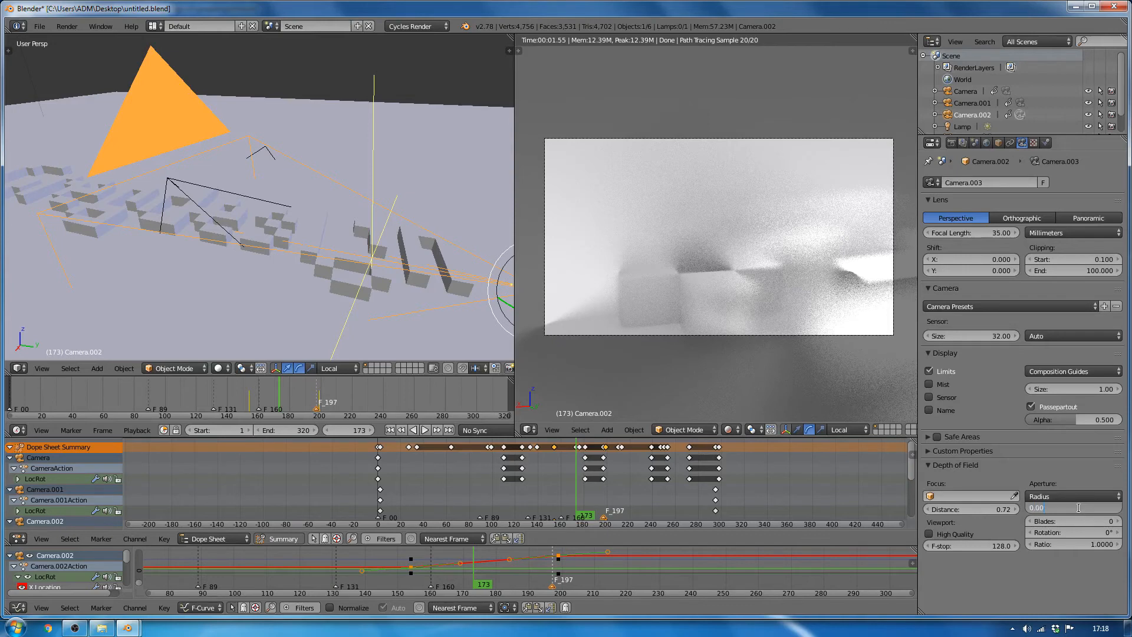
{"action": "type", "text": "5"}
{"action": "key", "text": "Return"}
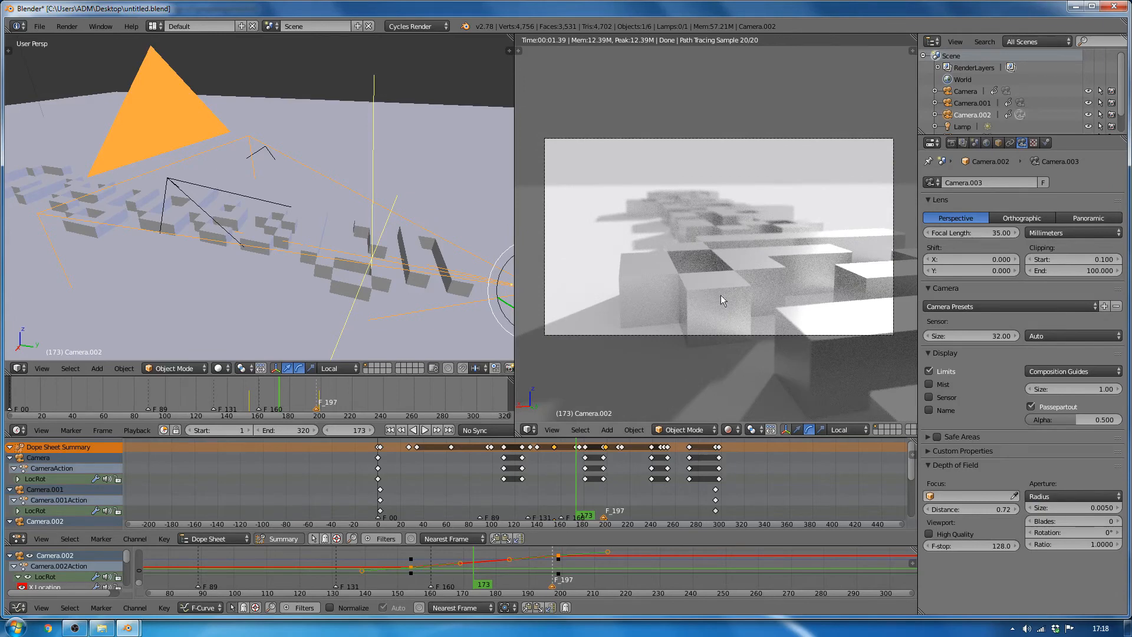
{"action": "key", "text": "ctrl+space"}
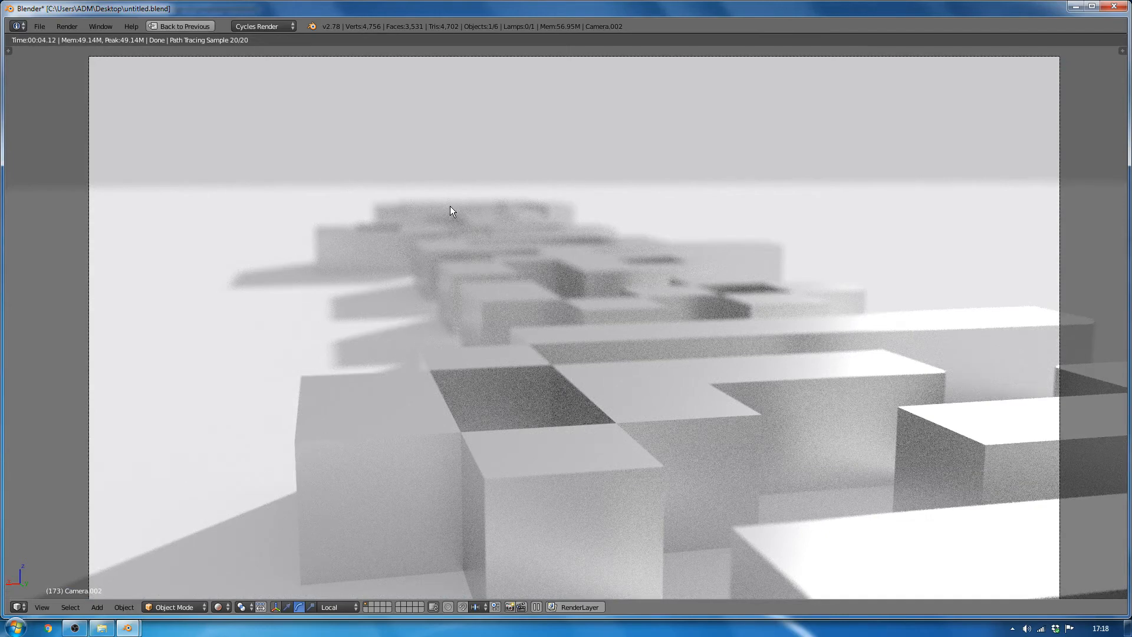
{"action": "key", "text": "ctrl+space"}
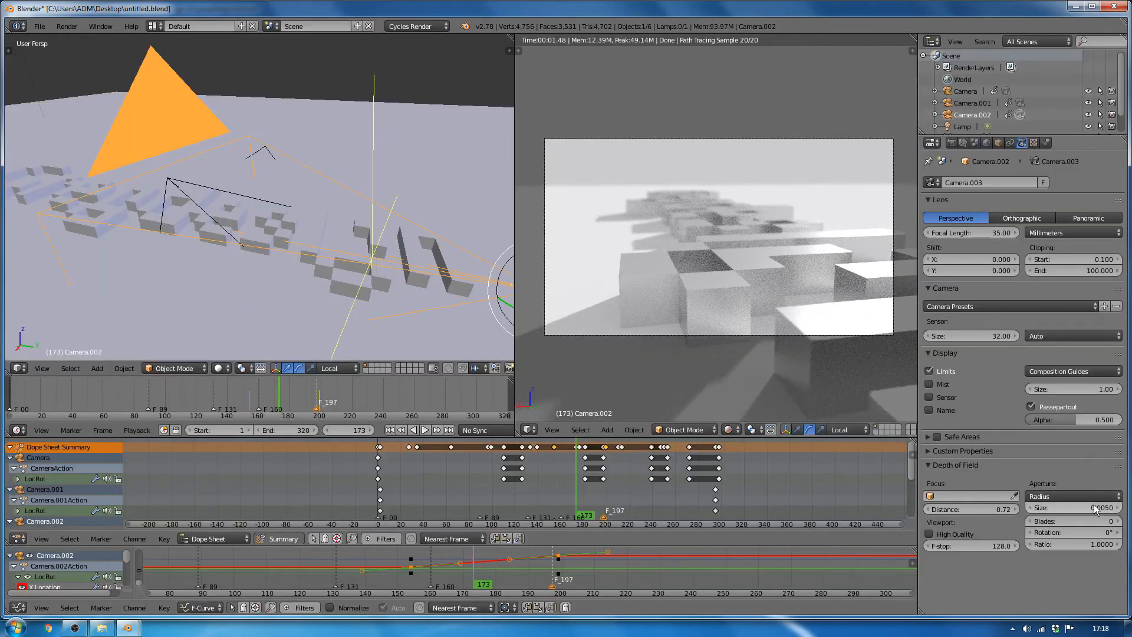
- Try a much larger aperture size for Camera.002, then return it to 0.005
{"action": "left_click_drag", "start_coordinate": [1073, 508], "coordinate": [1083, 506]}
{"action": "left_click", "coordinate": [1082, 506]}
{"action": "type", "text": "0"}
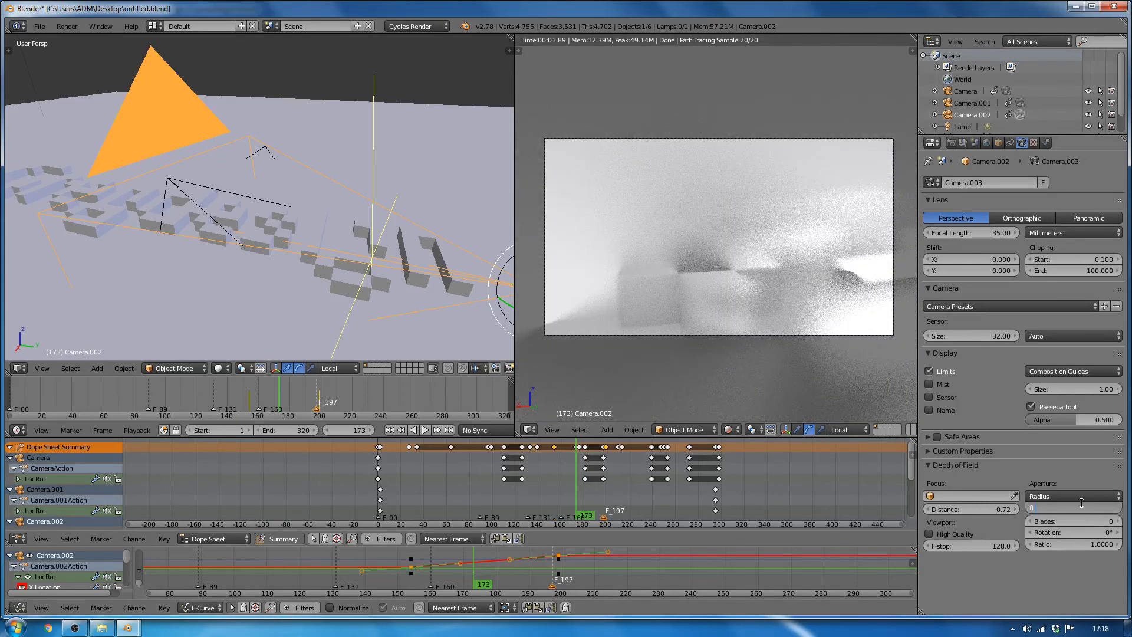
{"action": "type", "text": ".005"}
{"action": "key", "text": "Return"}
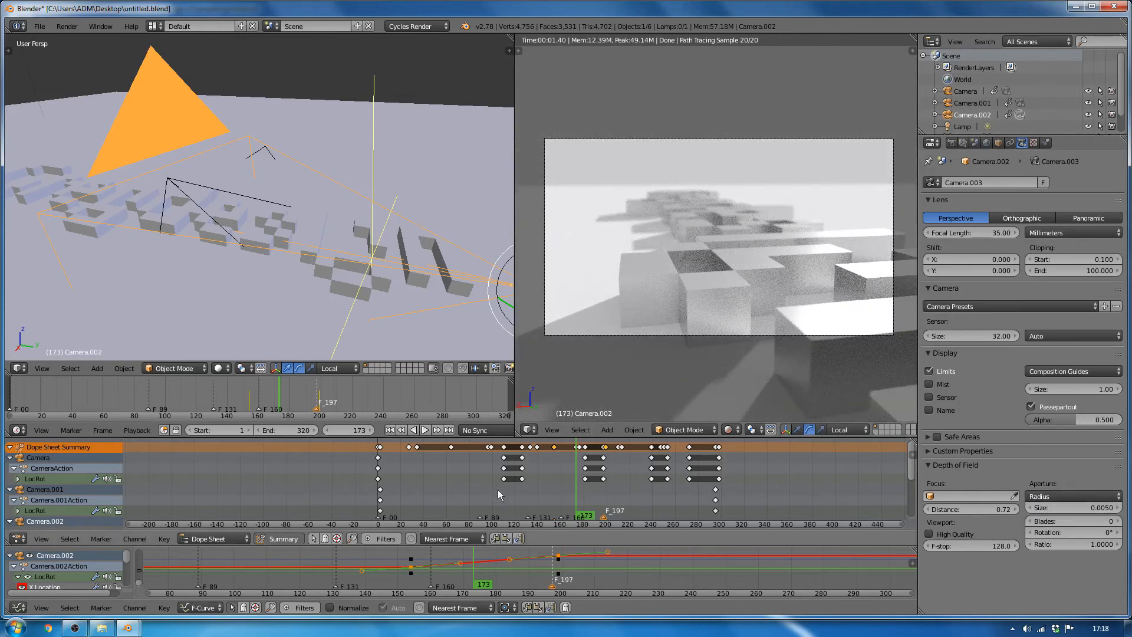
- Place the playhead at frame 191 and check the depth of field in the rendered camera view
{"action": "left_click_drag", "start_coordinate": [591, 495], "coordinate": [594, 466]}
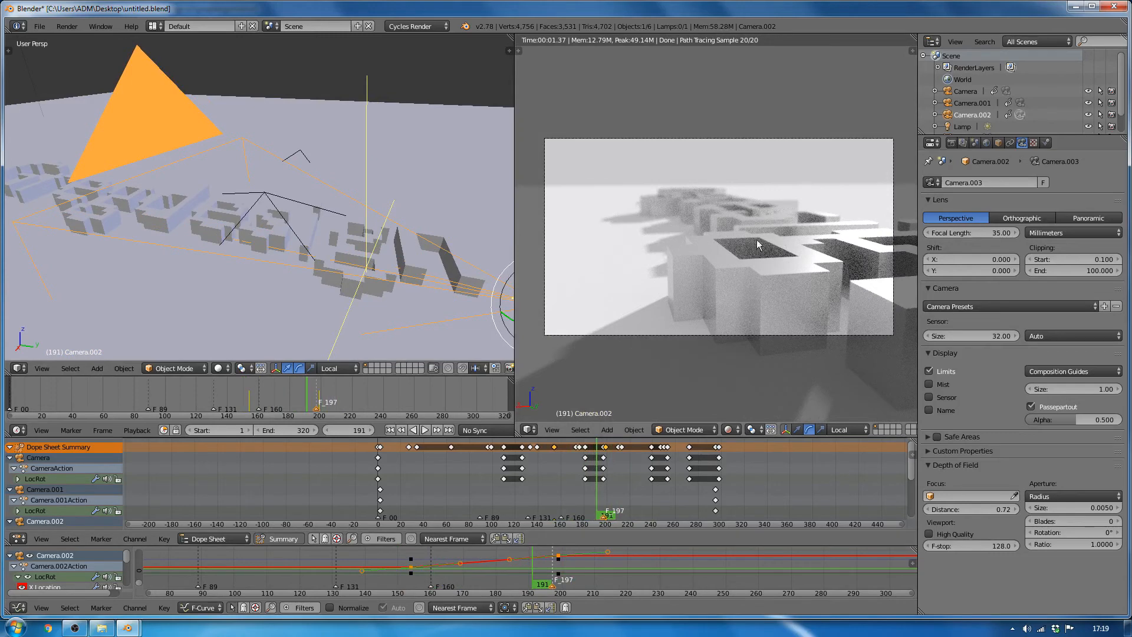
{"action": "scroll", "coordinate": [750, 231], "scroll_direction": "up", "scroll_amount": 1}
{"action": "scroll", "coordinate": [747, 229], "scroll_direction": "down", "scroll_amount": 1}
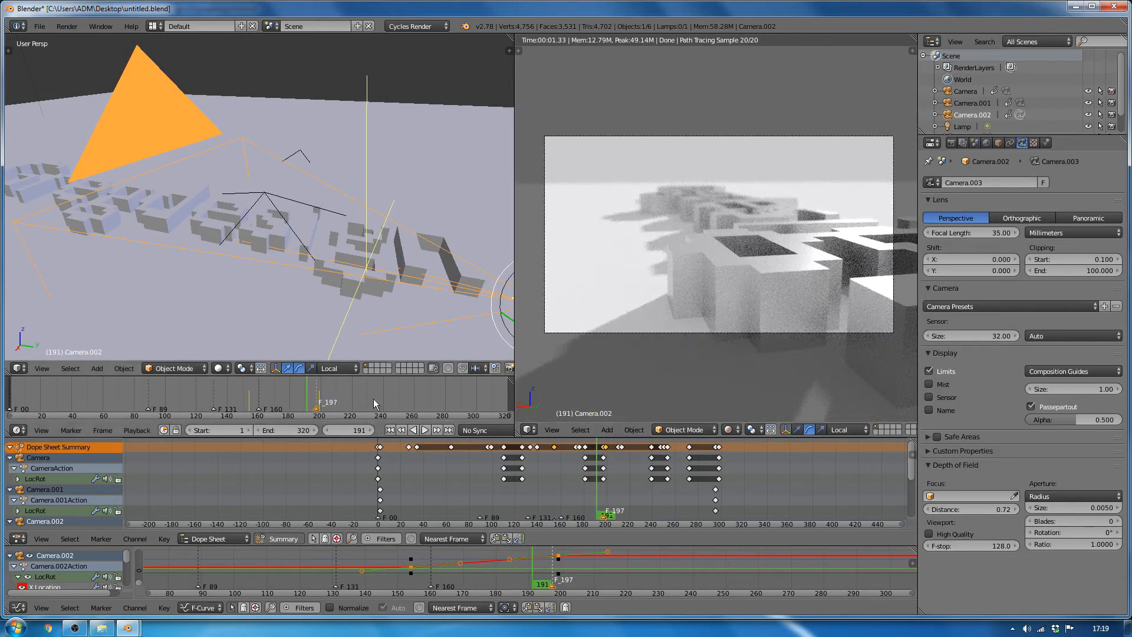
- Split the camera viewport horizontally and turn the upper area into a Node Editor showing compositing nodes
{"action": "right_click", "coordinate": [515, 284]}
{"action": "left_click", "coordinate": [515, 287]}
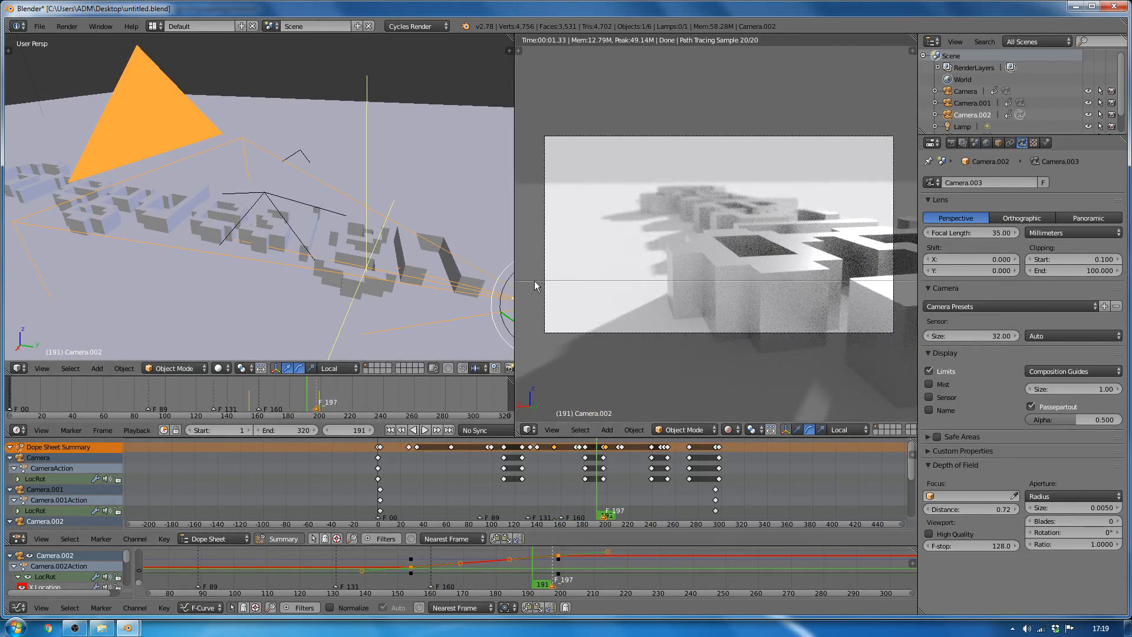
{"action": "left_click", "coordinate": [525, 281]}
{"action": "left_click", "coordinate": [528, 272]}
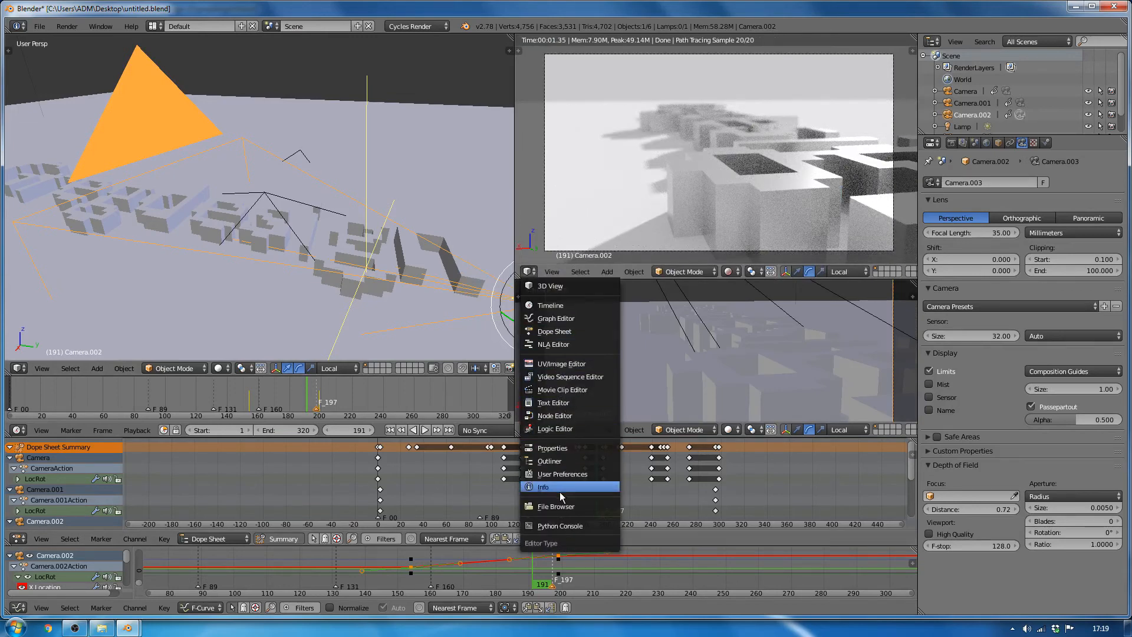
{"action": "left_click", "coordinate": [561, 416]}
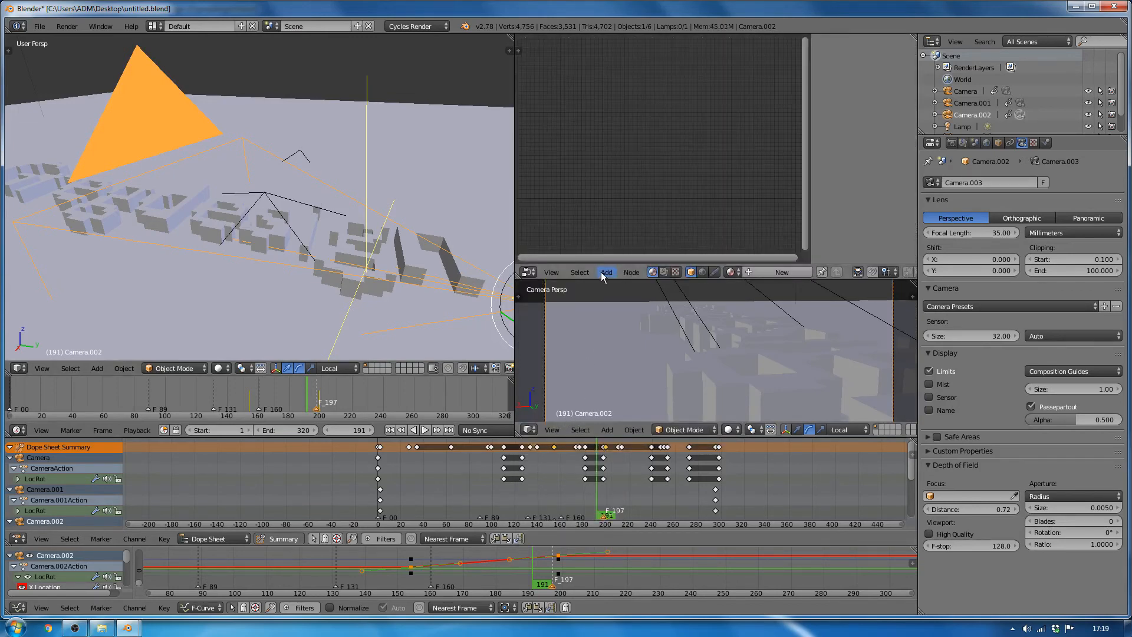
{"action": "left_click", "coordinate": [663, 272]}
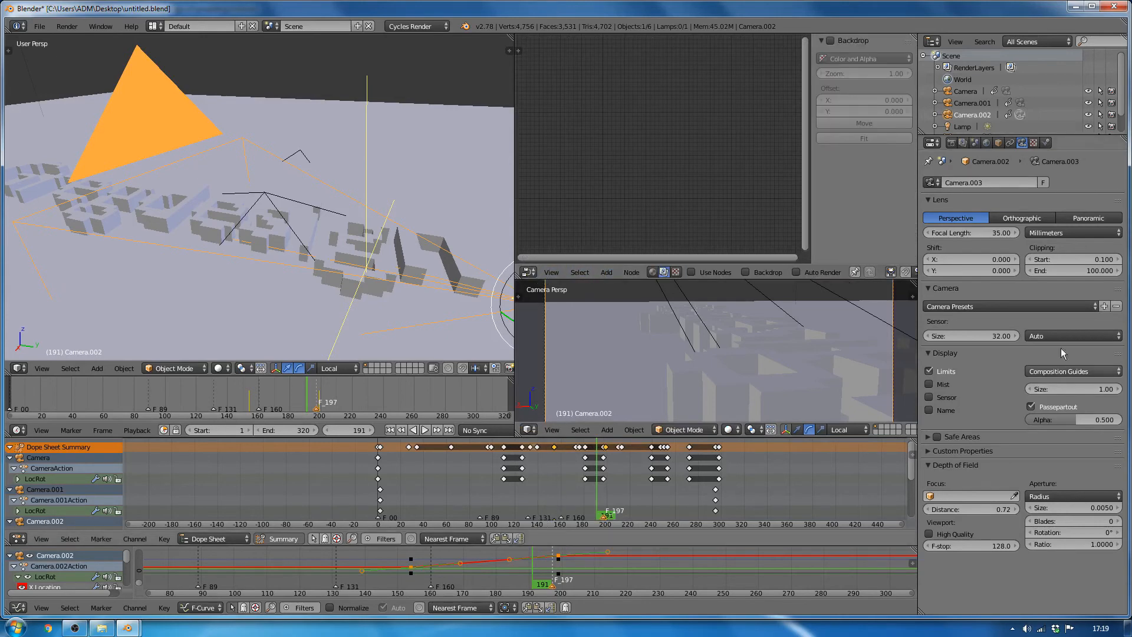
- Set the scene's render sampling to 200 samples
{"action": "left_click", "coordinate": [952, 143]}
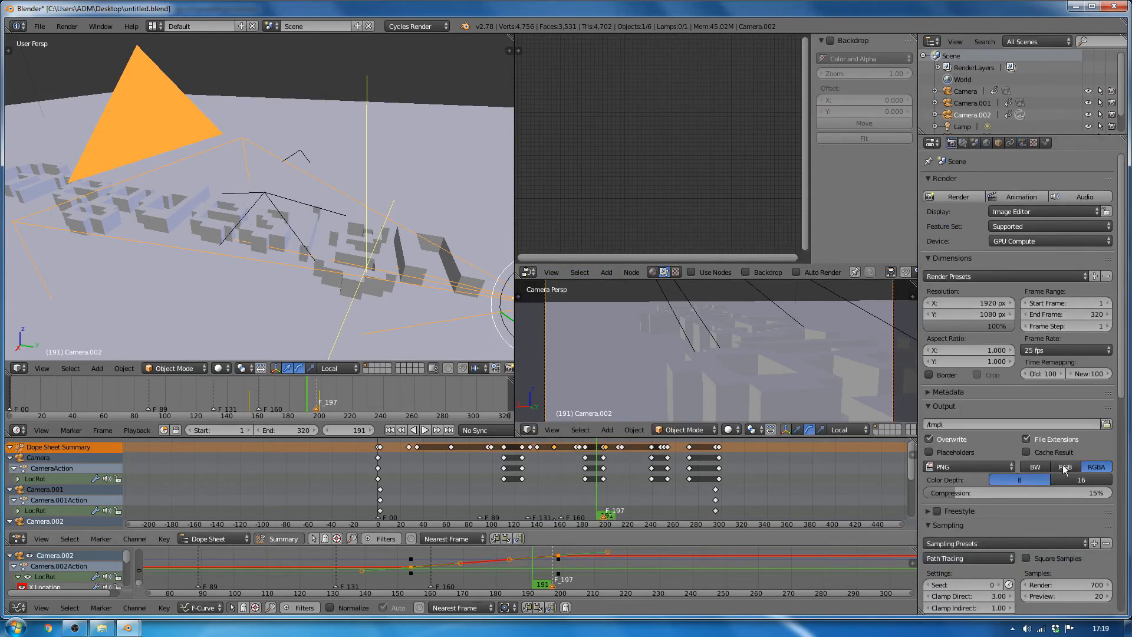
{"action": "scroll", "coordinate": [1061, 472], "scroll_direction": "down", "scroll_amount": 4}
{"action": "left_click", "coordinate": [1075, 491]}
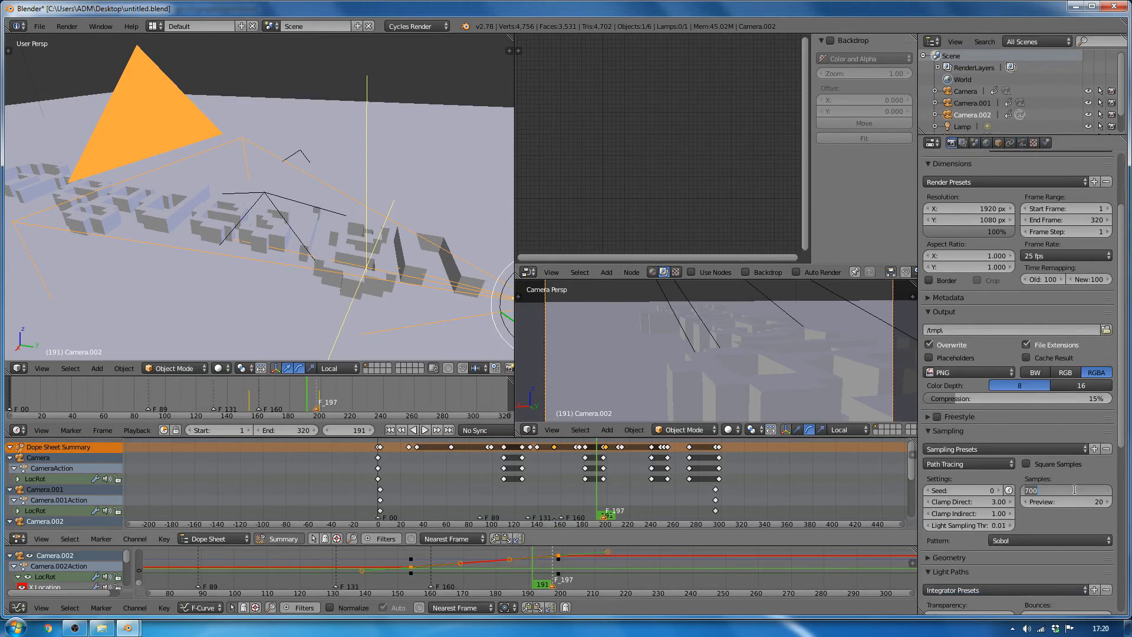
{"action": "type", "text": "200"}
{"action": "key", "text": "Return"}
- Render frame 191 as a still image and inspect the result in a maximised view
{"action": "scroll", "coordinate": [1076, 489], "scroll_direction": "up", "scroll_amount": 4}
{"action": "left_click", "coordinate": [958, 197]}
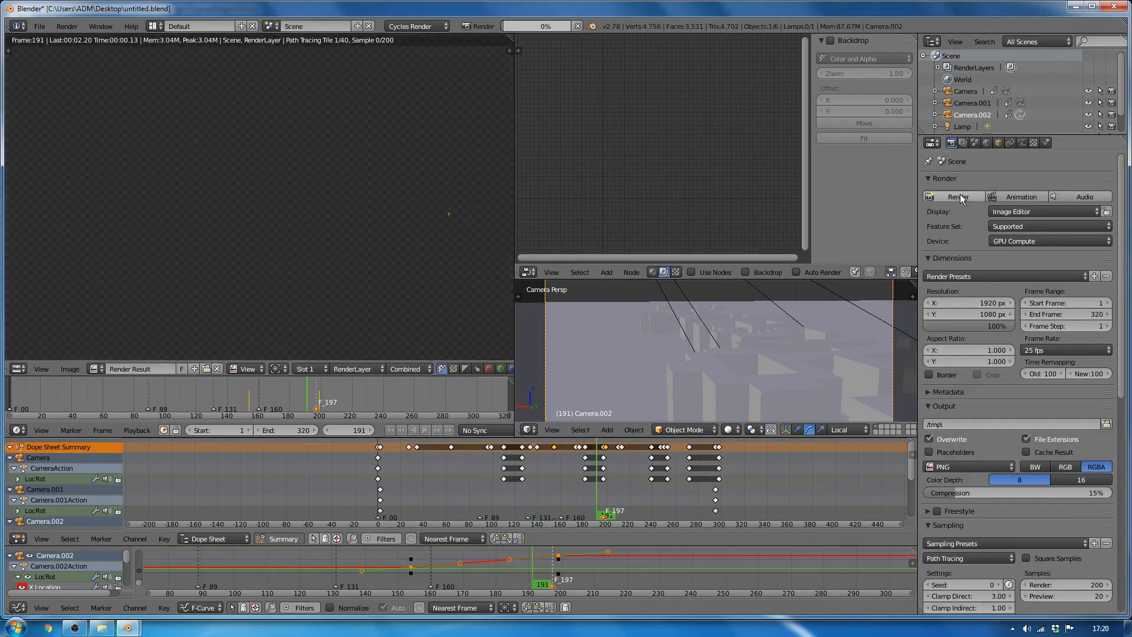
{"action": "key", "text": "shift+space"}
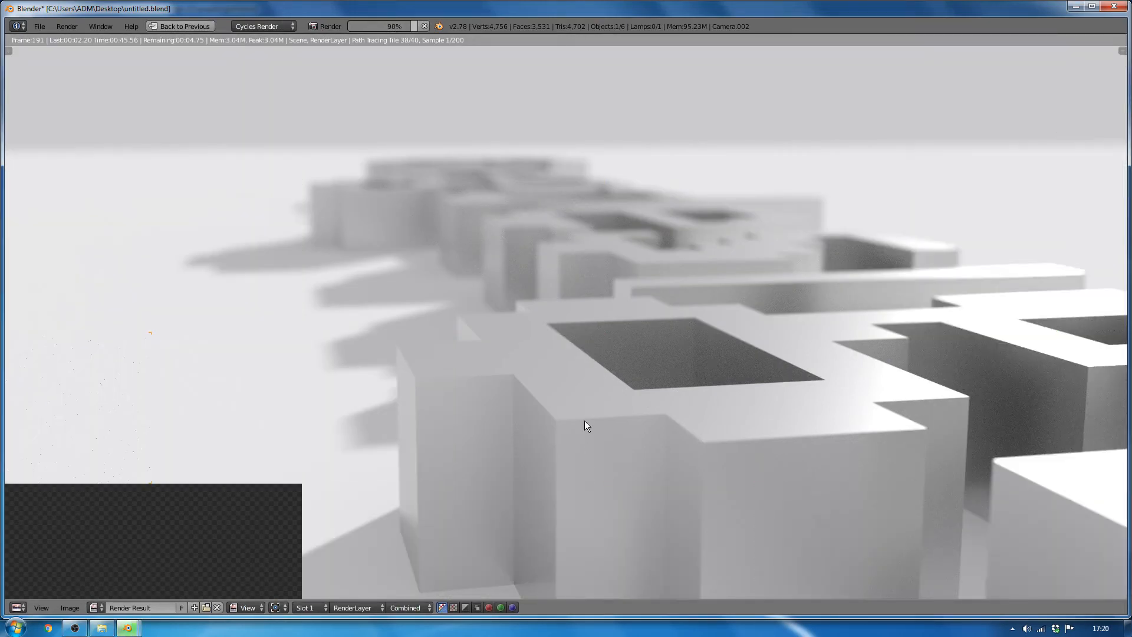
{"action": "scroll", "coordinate": [585, 421], "scroll_direction": "down", "scroll_amount": 1}
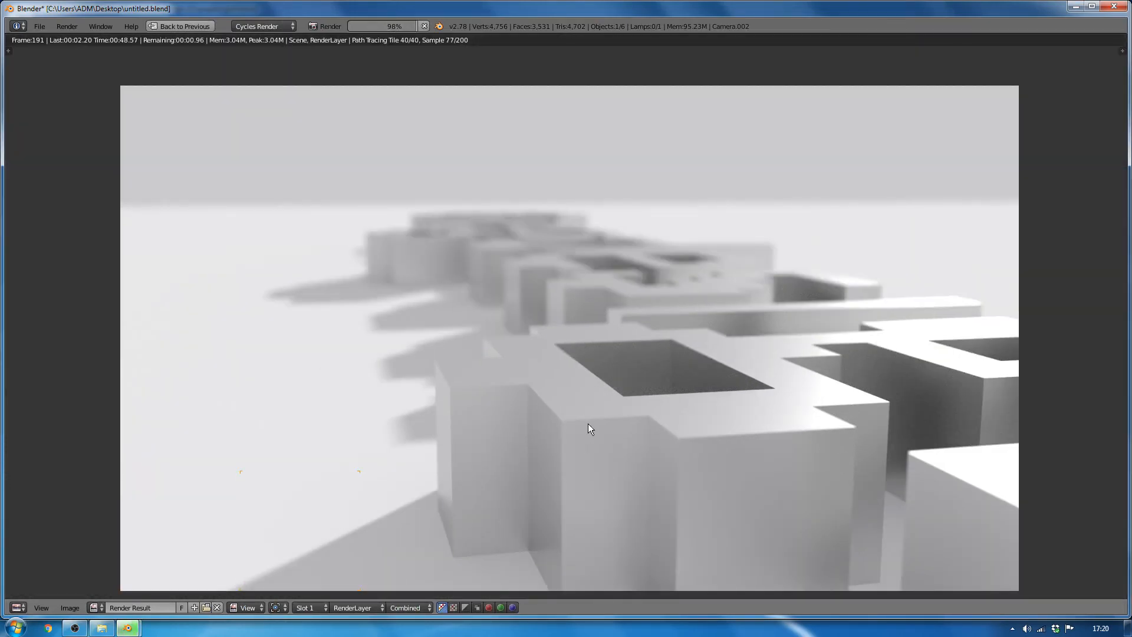
{"action": "middle_click_drag", "start_coordinate": [588, 424], "coordinate": [556, 410]}
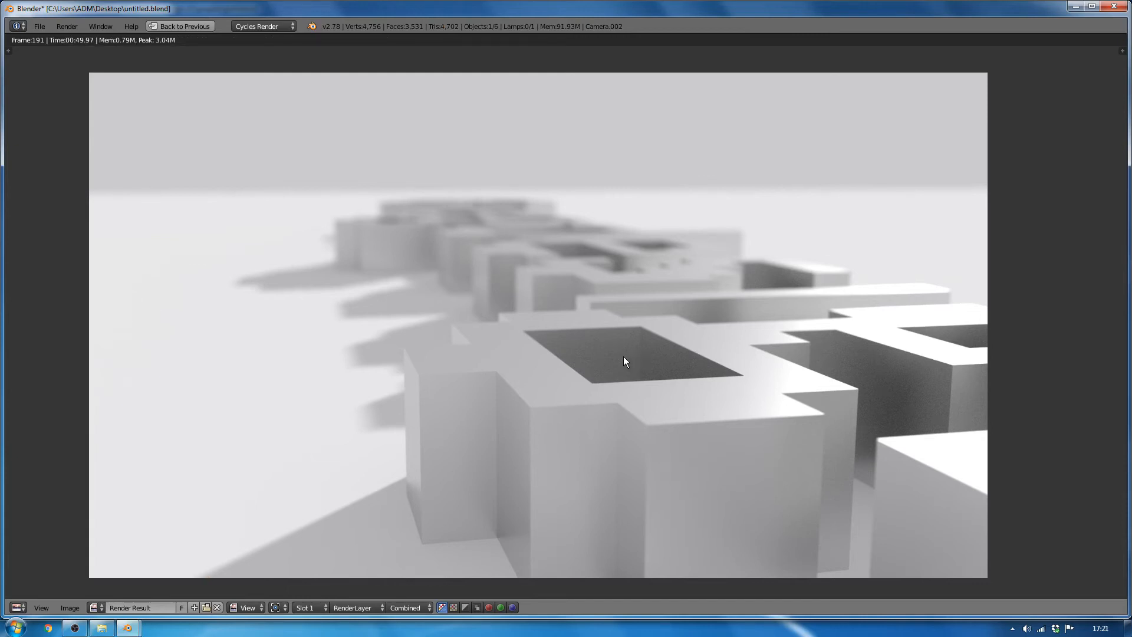
{"action": "key", "text": "Escape"}
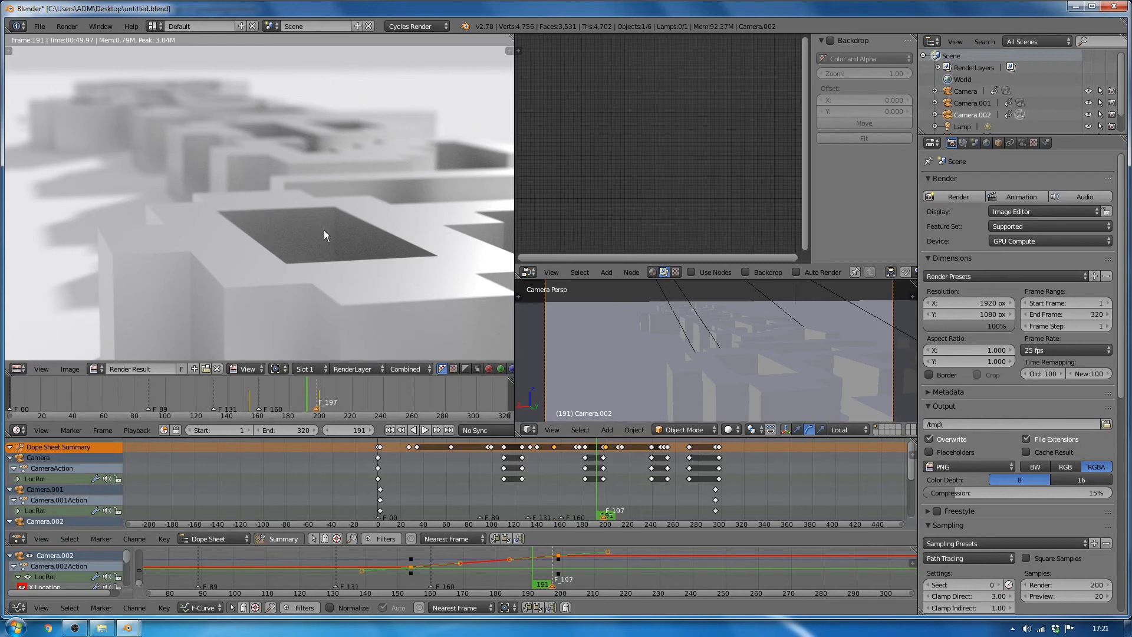
- Keyframe the sampling seed at 0 on frame 0
{"action": "scroll", "coordinate": [1081, 507], "scroll_direction": "down", "scroll_amount": 4}
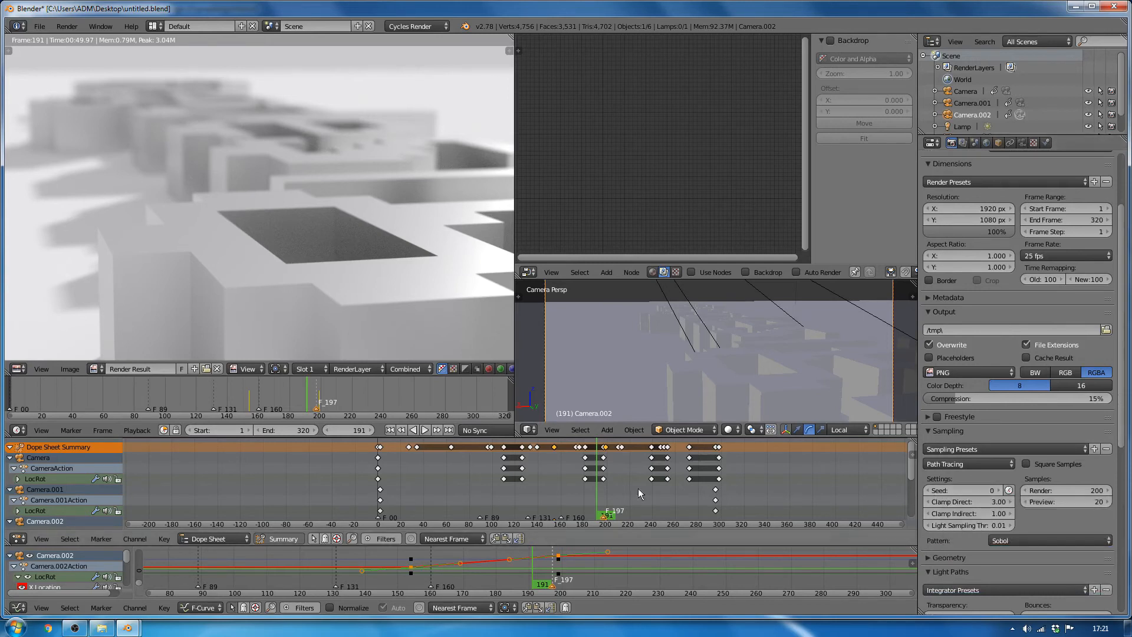
{"action": "left_click_drag", "start_coordinate": [525, 494], "coordinate": [381, 501]}
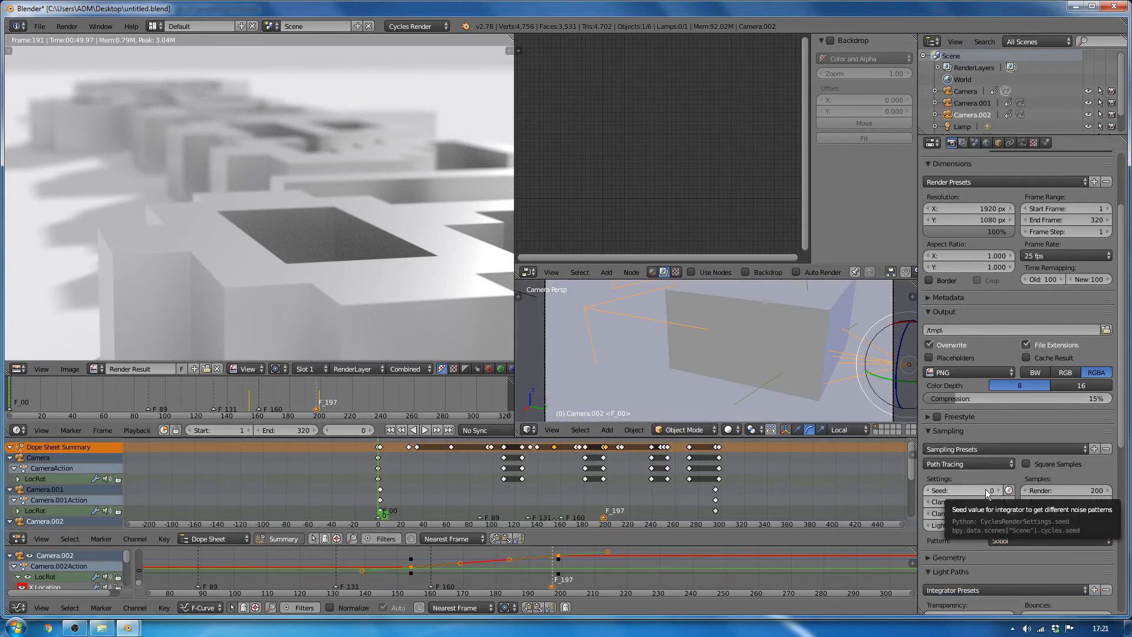
{"action": "key", "text": "i"}
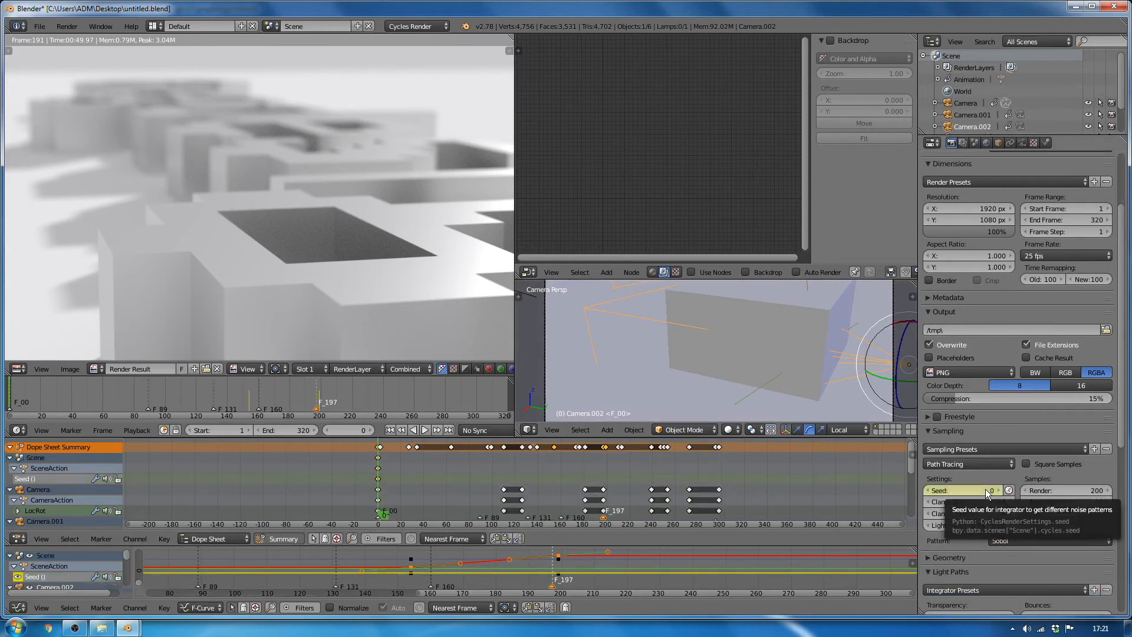
- Keyframe the sampling seed at 320 on frame 320 and play back the animation
{"action": "left_click_drag", "start_coordinate": [573, 481], "coordinate": [740, 479]}
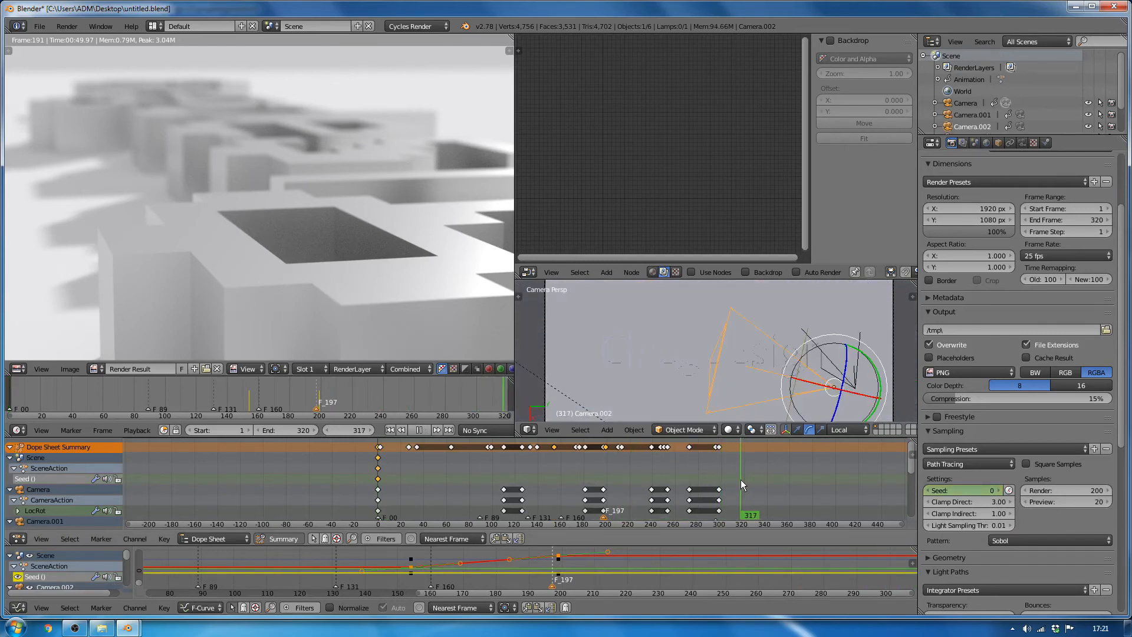
{"action": "left_click", "coordinate": [977, 490]}
{"action": "type", "text": "320"}
{"action": "key", "text": "Return"}
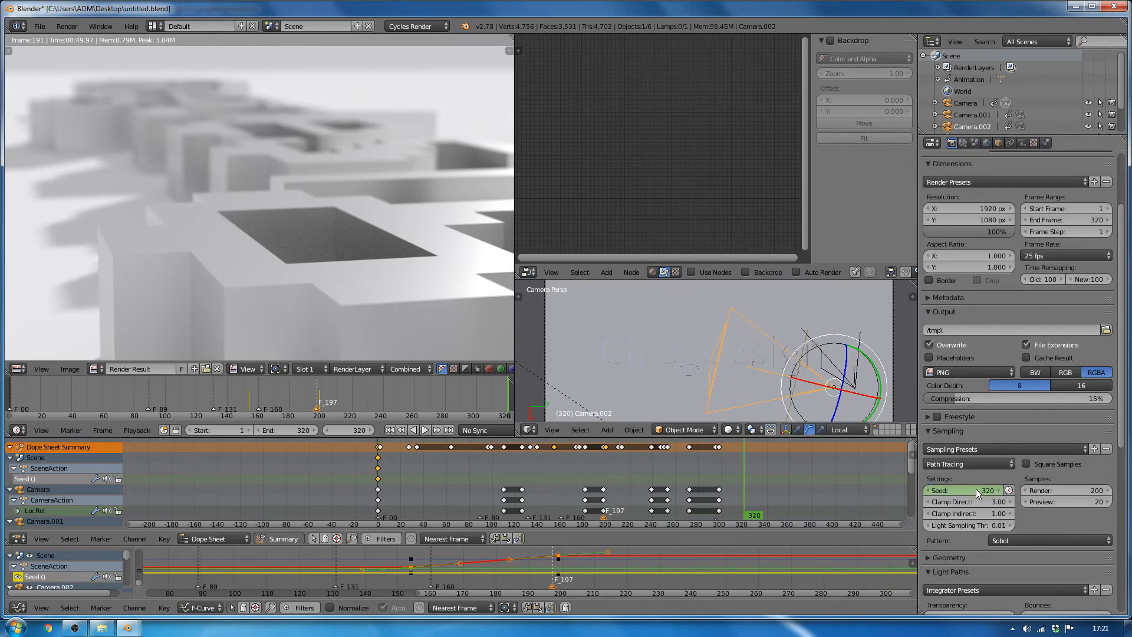
{"action": "key", "text": "i"}
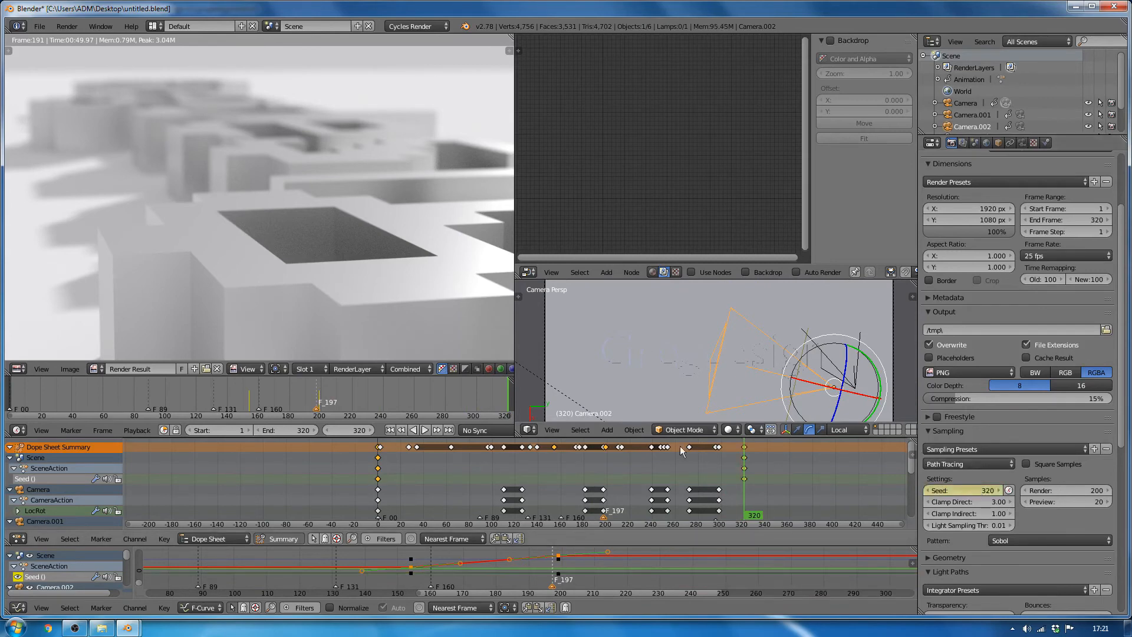
{"action": "key", "text": "alt+a"}
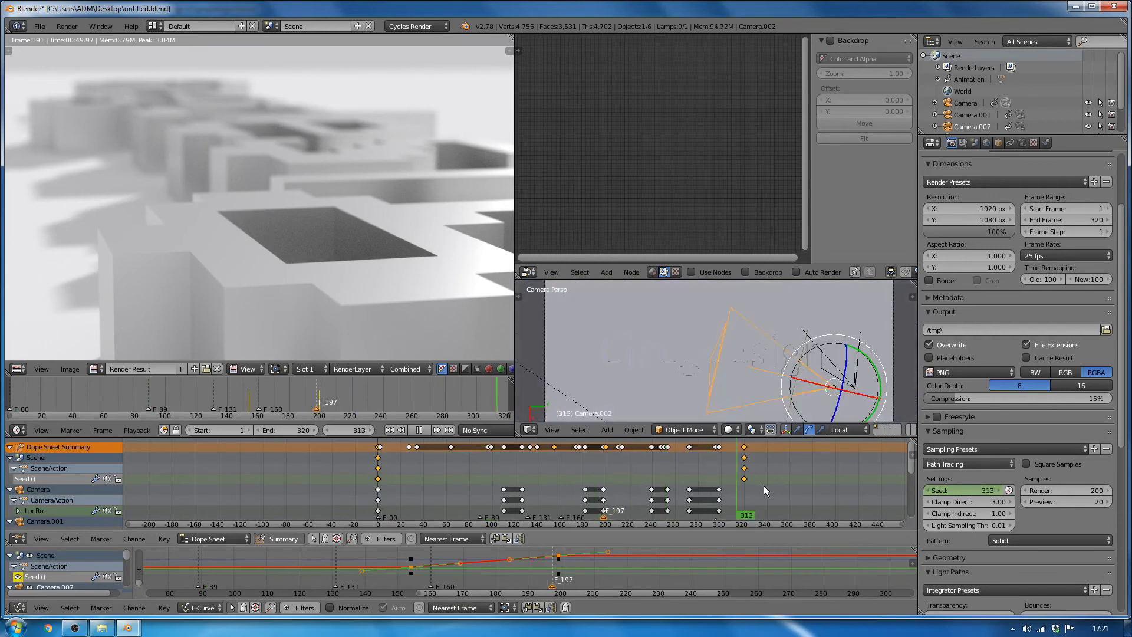
- Stop the animation playback, scrub to frame 101 and look over the whole rendered still
{"action": "key", "text": "alt+a"}
{"action": "left_click", "coordinate": [538, 476]}
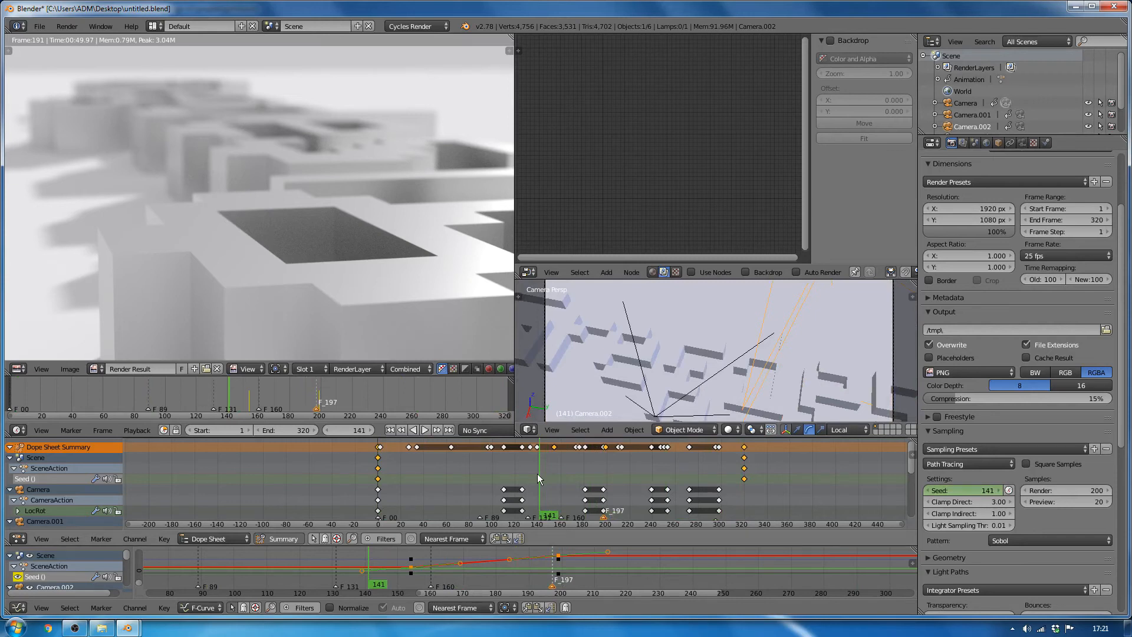
{"action": "left_click_drag", "start_coordinate": [536, 473], "coordinate": [493, 465]}
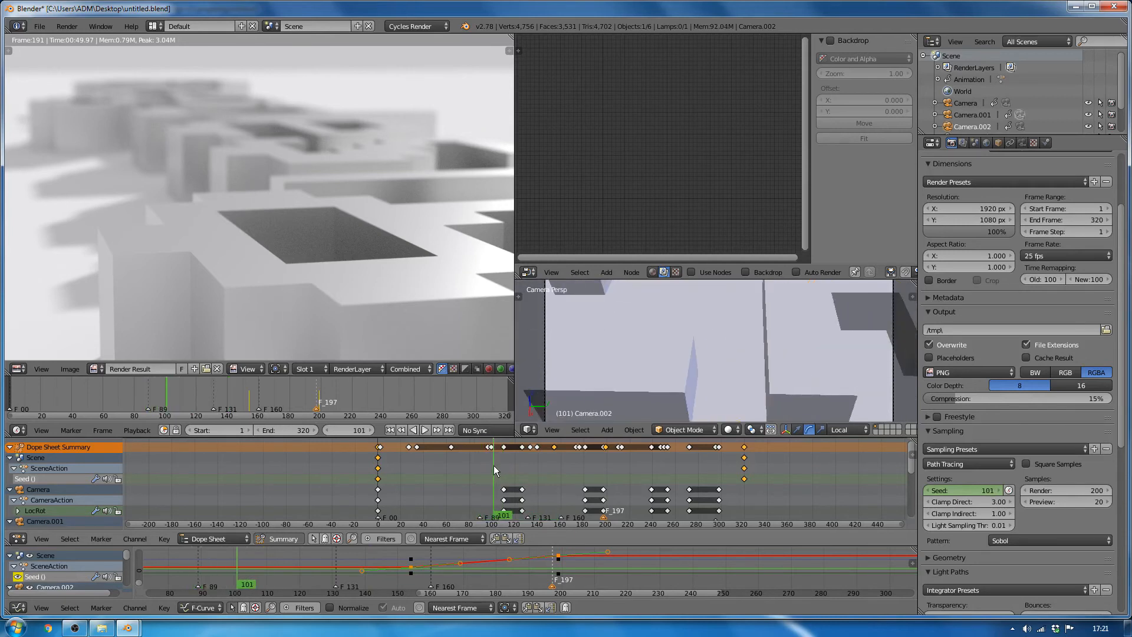
{"action": "scroll", "coordinate": [297, 224], "scroll_direction": "down", "scroll_amount": 3}
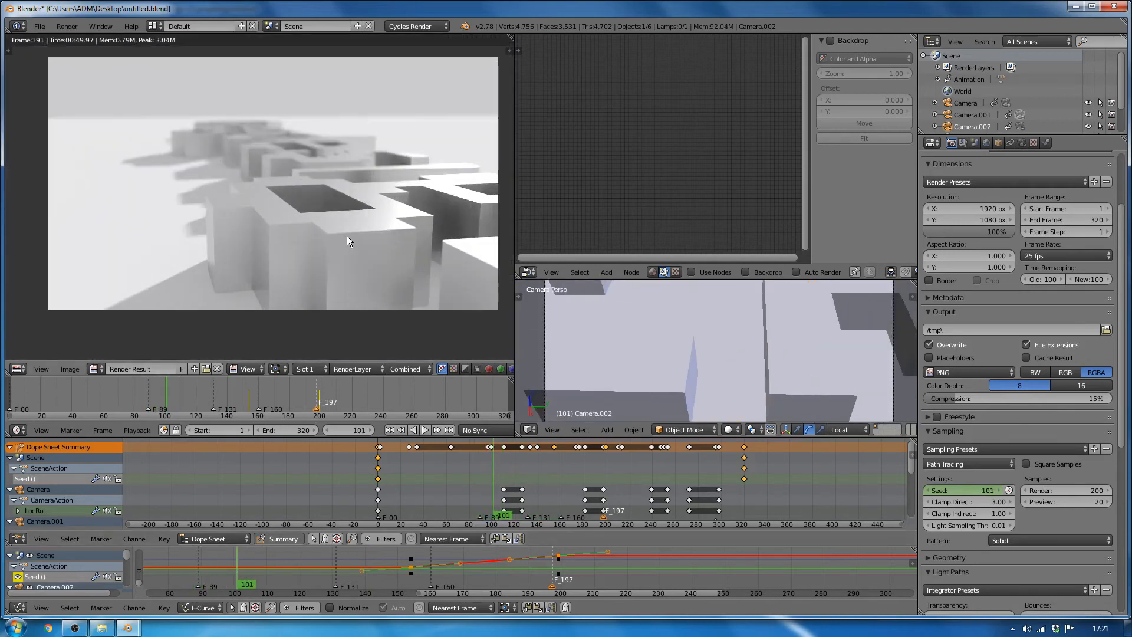
{"action": "middle_click_drag", "start_coordinate": [344, 192], "coordinate": [327, 204]}
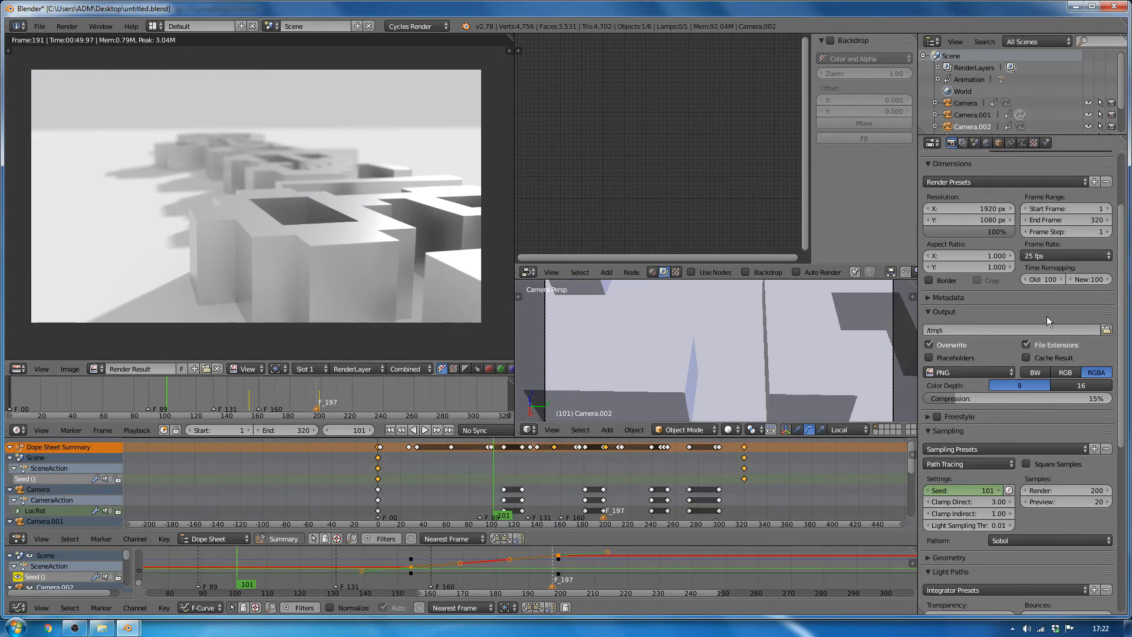
{"action": "scroll", "coordinate": [1033, 337], "scroll_direction": "down", "scroll_amount": 2}
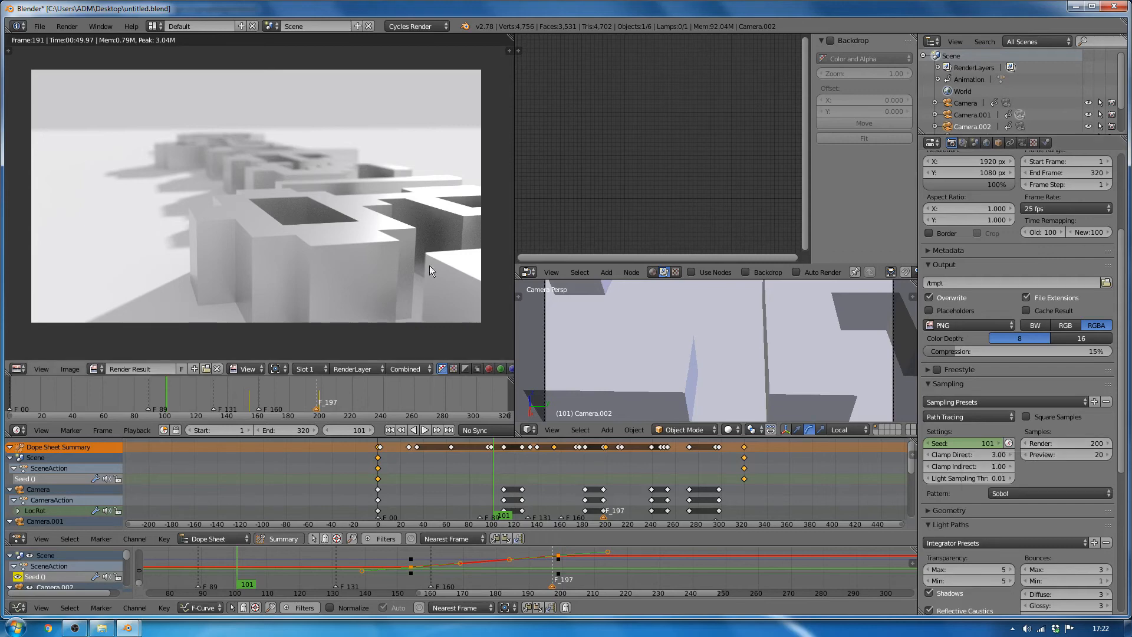
- Enable compositing nodes in the maximised node editor and spread the Render Layers and Composite nodes far apart
{"action": "key", "text": "ctrl+Up"}
{"action": "middle_click_drag", "start_coordinate": [426, 424], "coordinate": [458, 361]}
{"action": "scroll", "coordinate": [469, 391], "scroll_direction": "down", "scroll_amount": 6}
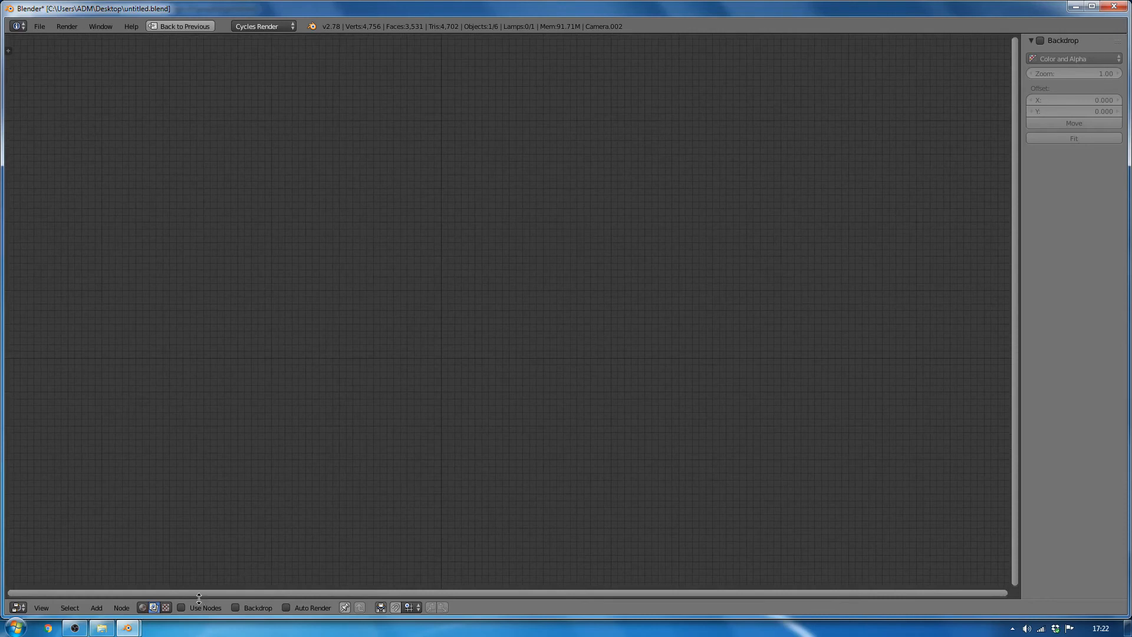
{"action": "left_click", "coordinate": [182, 608]}
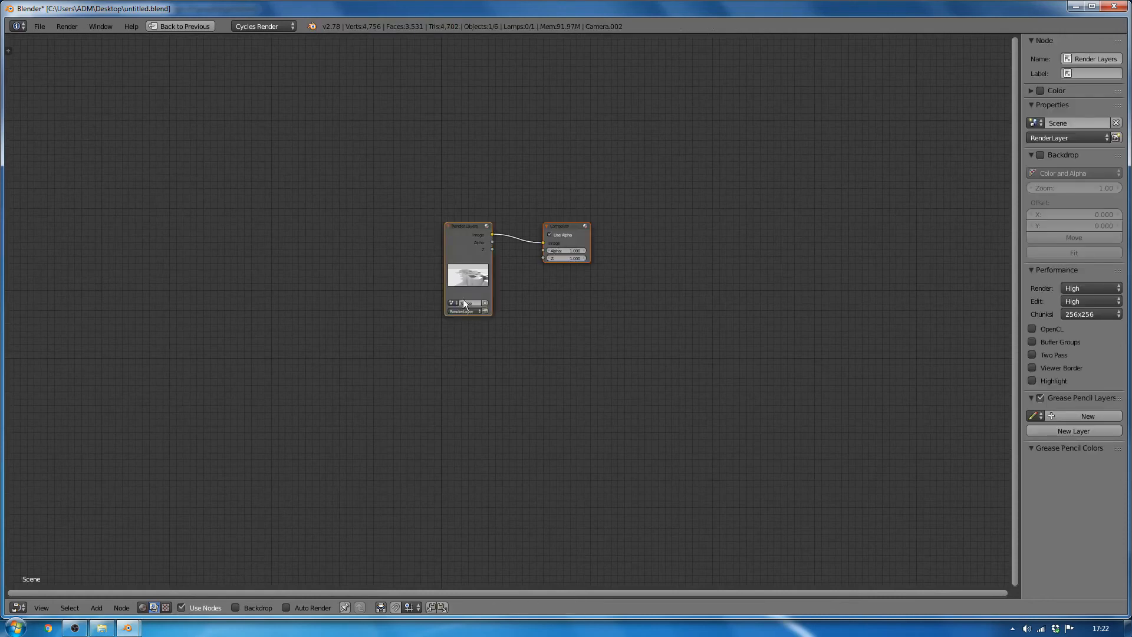
{"action": "left_click_drag", "start_coordinate": [459, 227], "coordinate": [349, 209]}
{"action": "scroll", "coordinate": [439, 280], "scroll_direction": "up", "scroll_amount": 2}
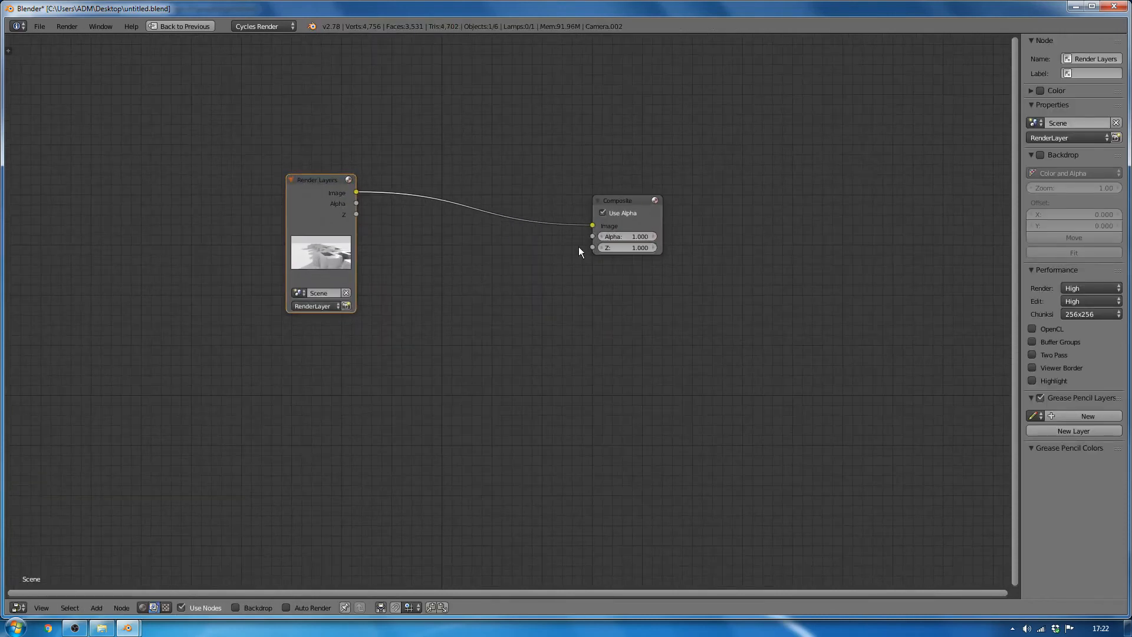
{"action": "left_click_drag", "start_coordinate": [647, 201], "coordinate": [736, 194]}
{"action": "left_click_drag", "start_coordinate": [310, 202], "coordinate": [223, 180]}
- Turn on the compositor backdrop and add a Viewer node just below the Composite node
{"action": "key", "text": "shift+a"}
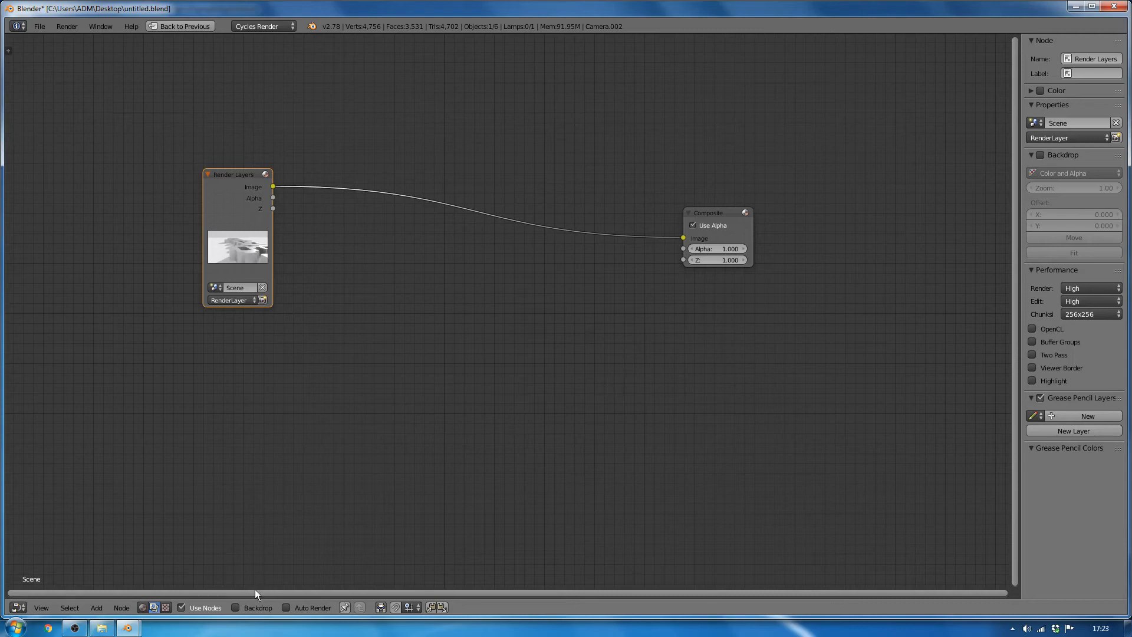
{"action": "left_click", "coordinate": [235, 607]}
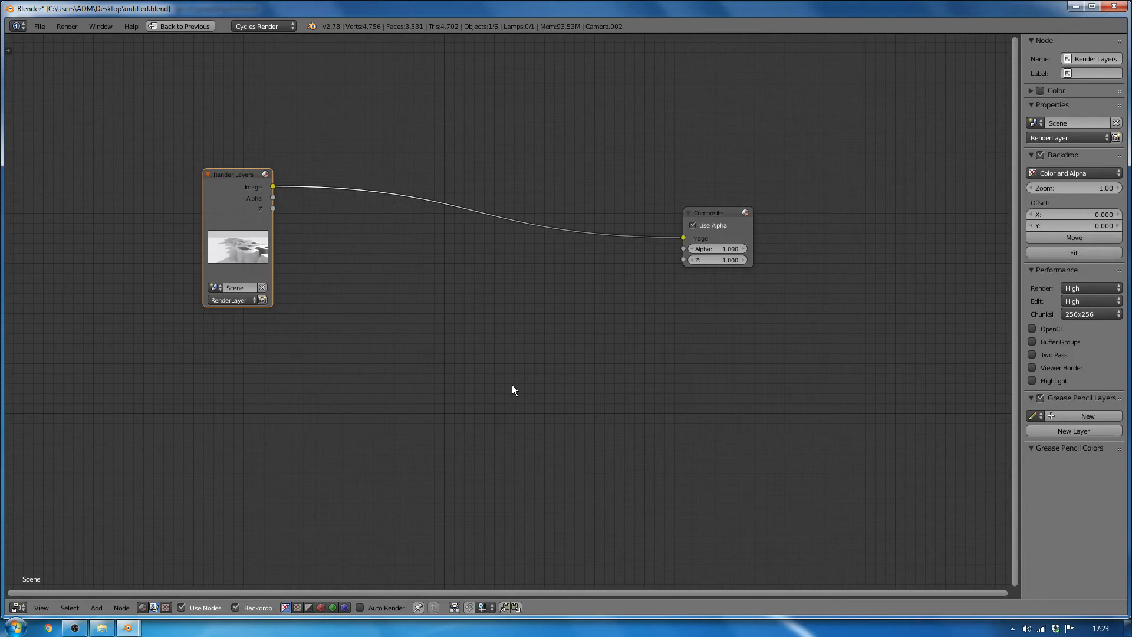
{"action": "middle_click_drag", "start_coordinate": [513, 374], "coordinate": [505, 350]}
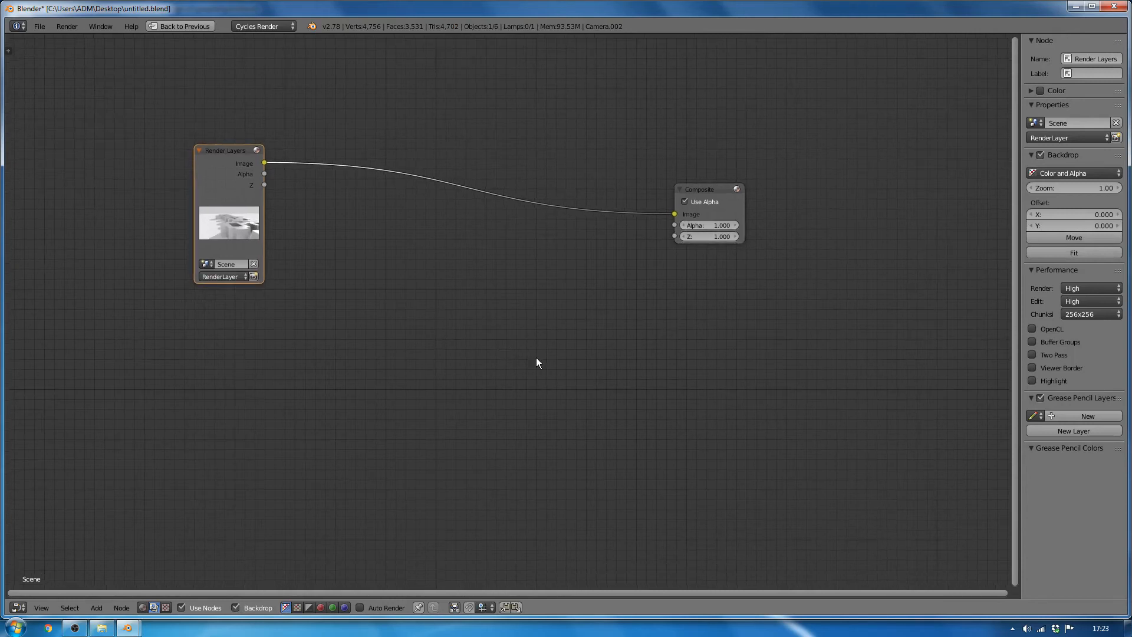
{"action": "key", "text": "shift+a"}
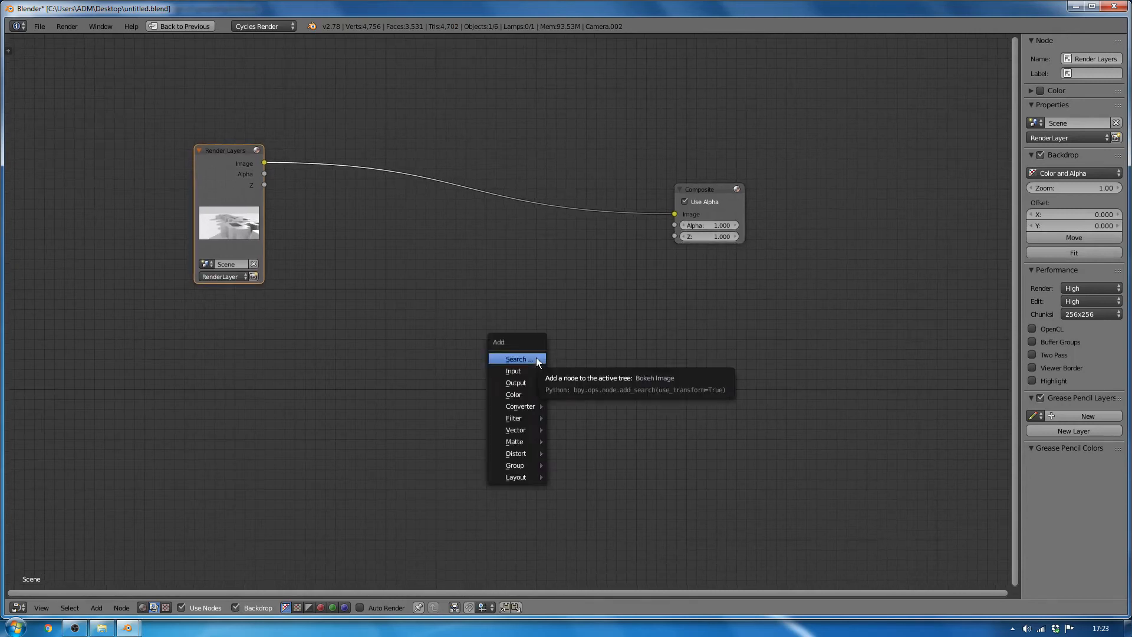
{"action": "mouse_move", "coordinate": [533, 394]}
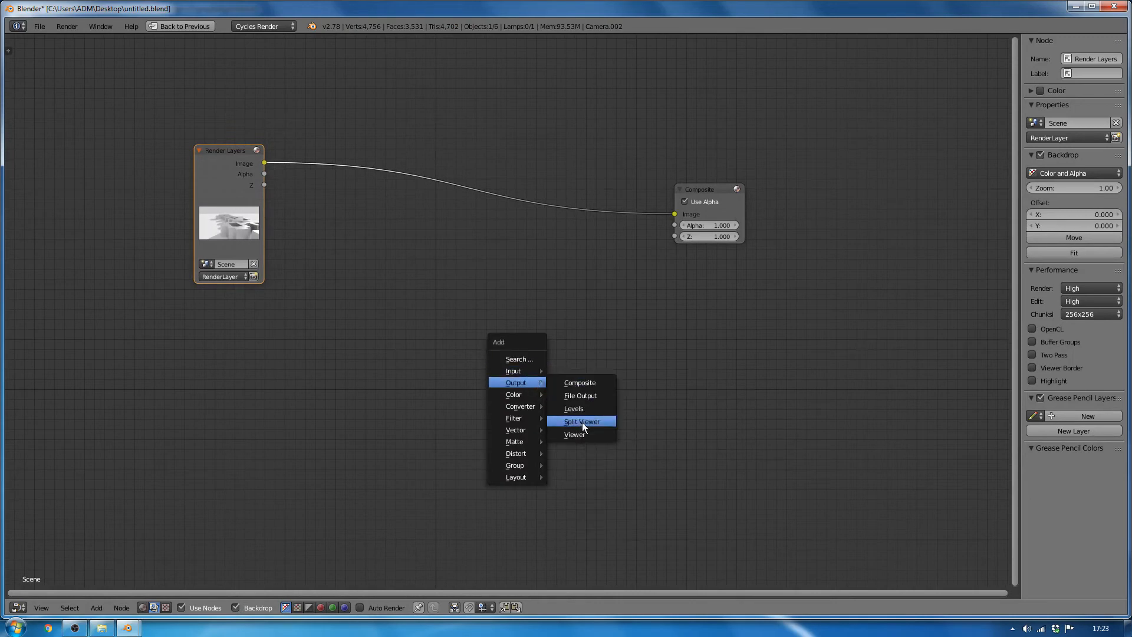
{"action": "left_click", "coordinate": [582, 421]}
{"action": "left_click", "coordinate": [672, 271]}
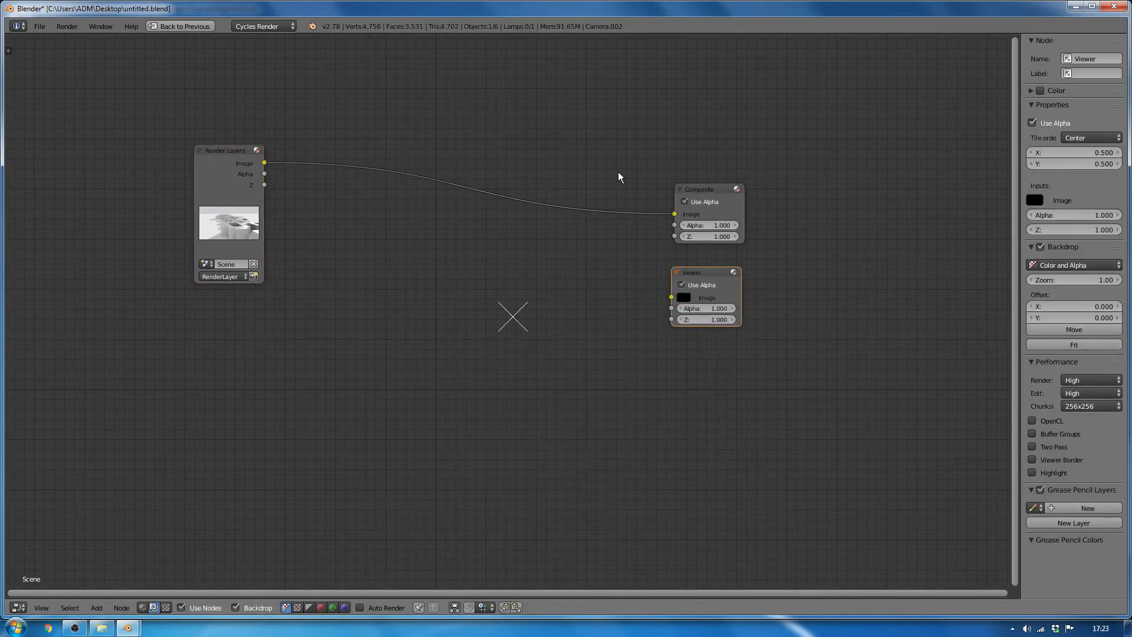
- Insert a reroute point on the image link before the Composite node and connect it to the Viewer's Image input
{"action": "right_click_drag", "start_coordinate": [618, 172], "coordinate": [617, 239], "text": "shift"}
{"action": "left_click_drag", "start_coordinate": [618, 220], "coordinate": [673, 297]}
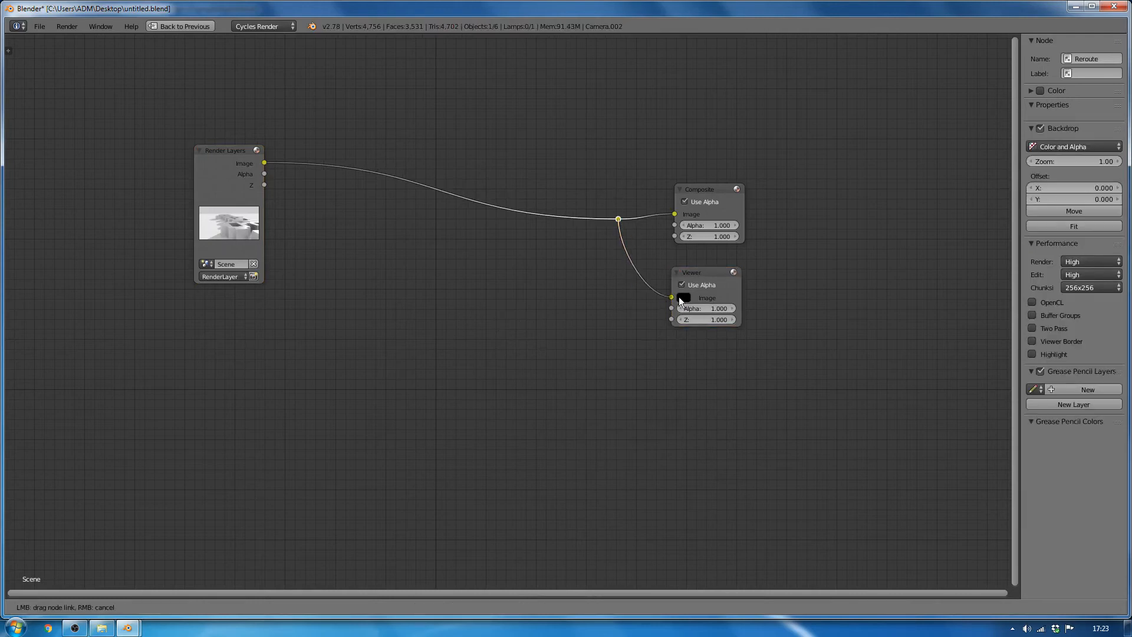
{"action": "scroll", "coordinate": [460, 390], "scroll_direction": "down", "scroll_amount": 1}
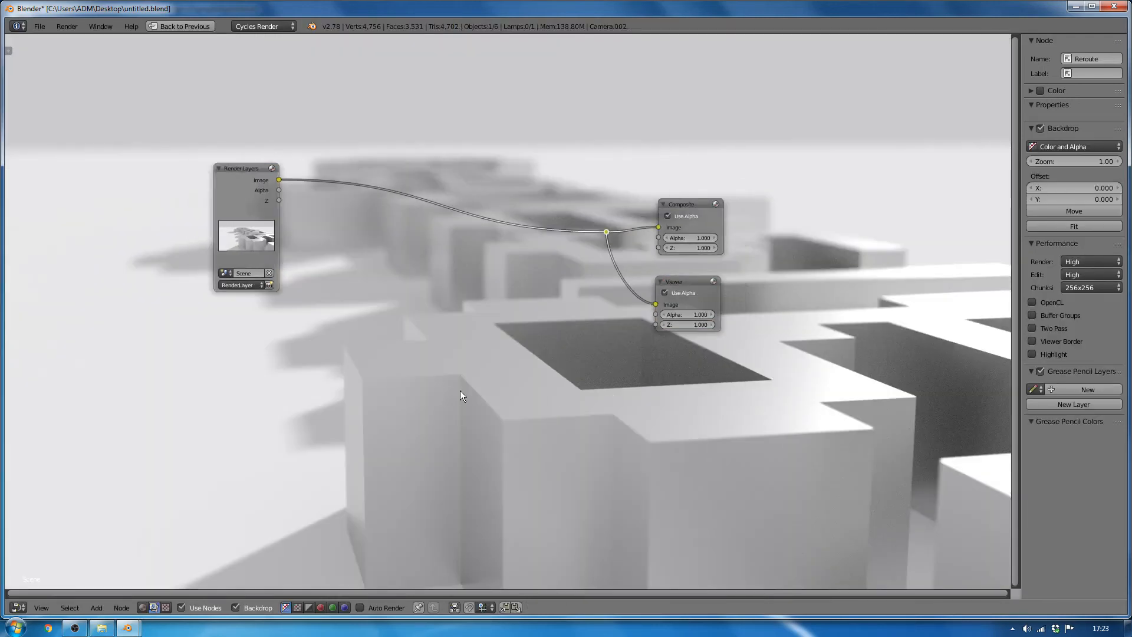
- Hide the node properties and move the Render Layers node farther away from the Composite and Viewer nodes
{"action": "key", "text": "n"}
{"action": "left_click_drag", "start_coordinate": [235, 161], "coordinate": [123, 142]}
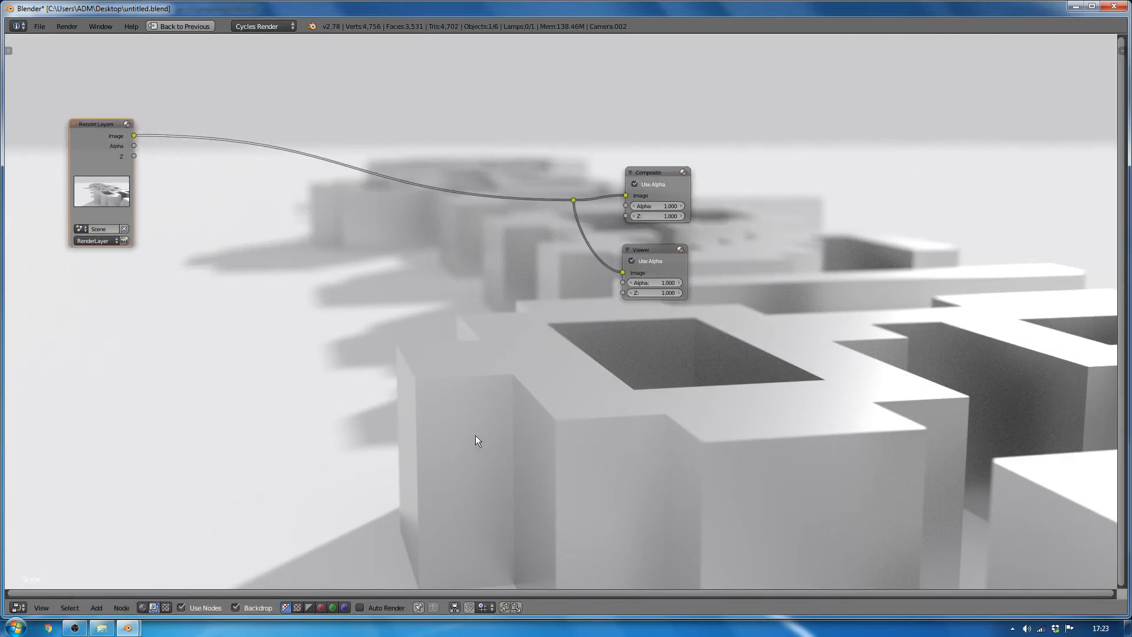
{"action": "middle_click_drag", "start_coordinate": [475, 437], "coordinate": [620, 390]}
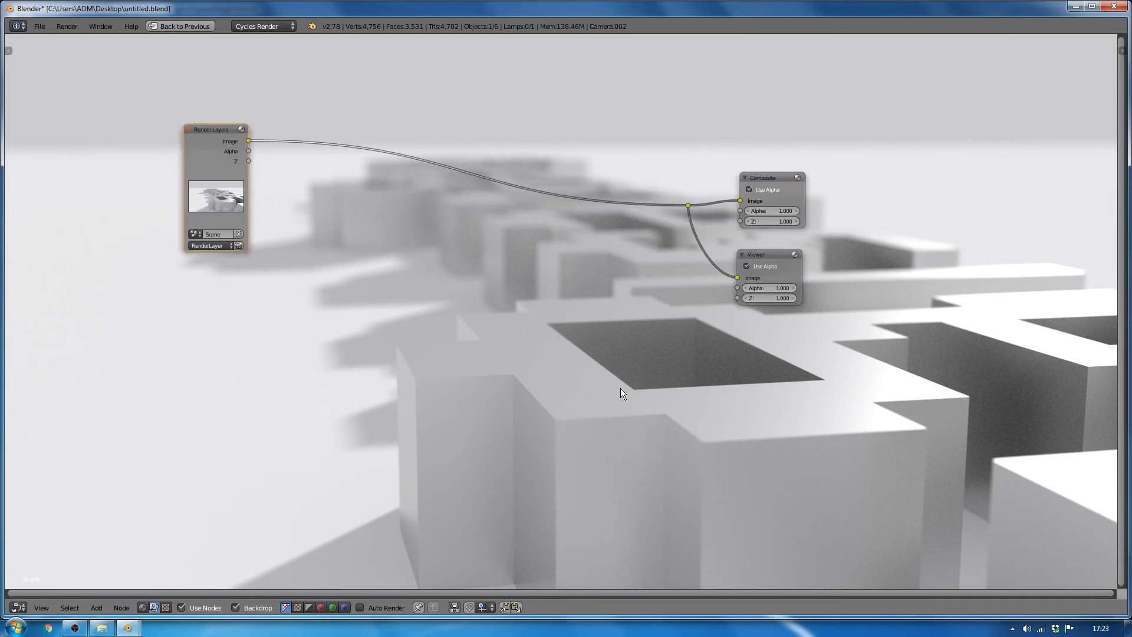
{"action": "middle_click_drag", "start_coordinate": [610, 389], "coordinate": [595, 351]}
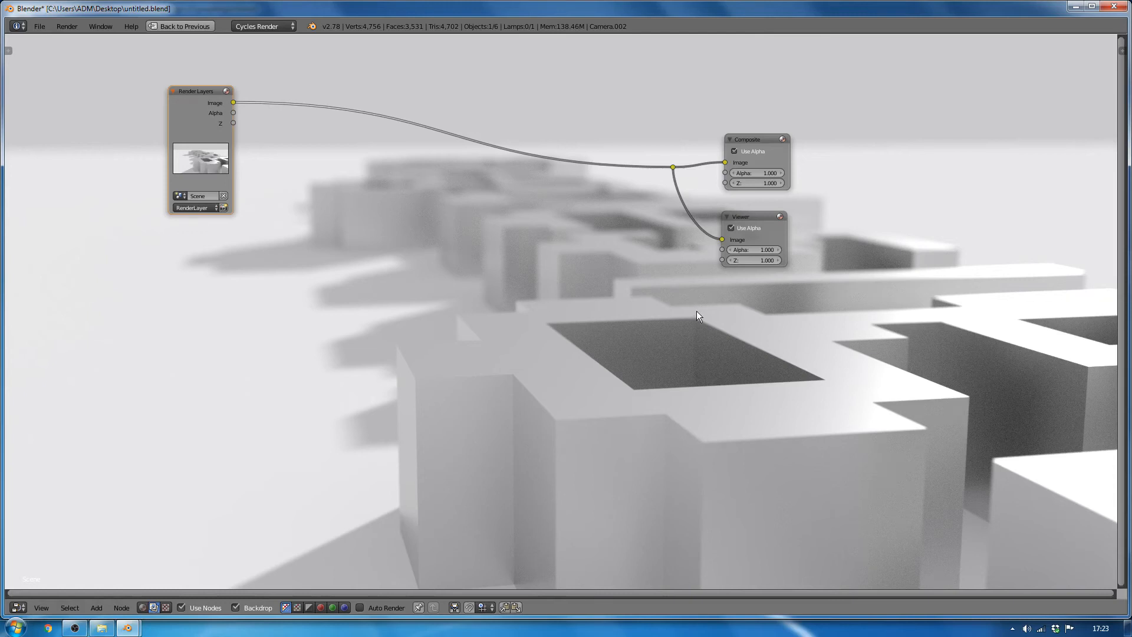
{"action": "middle_click_drag", "start_coordinate": [697, 311], "coordinate": [726, 302]}
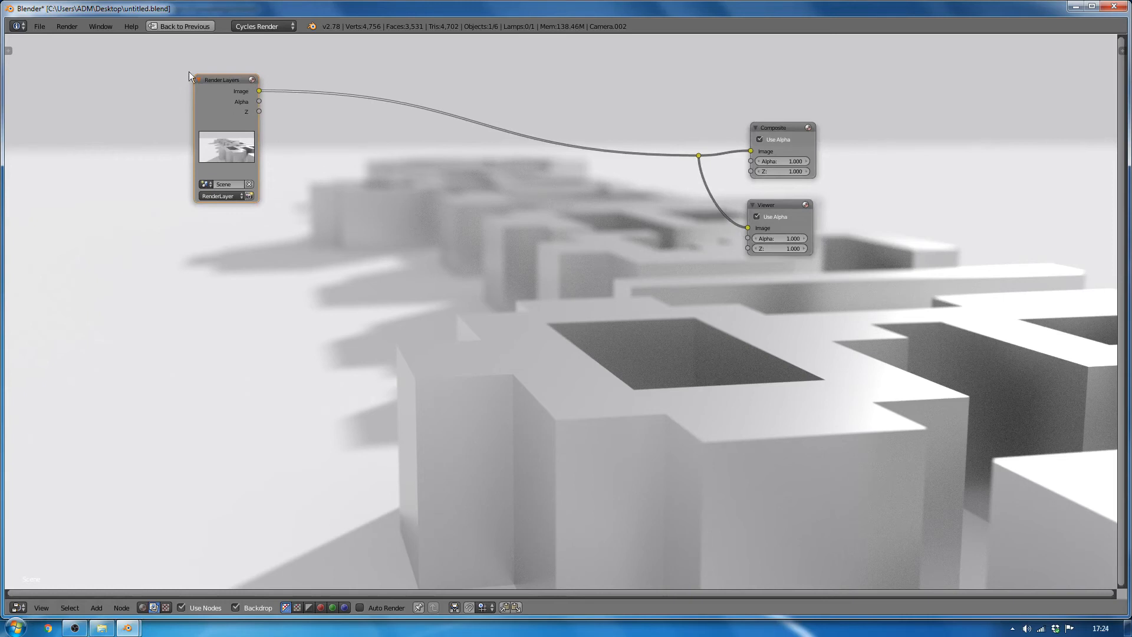
{"action": "left_click_drag", "start_coordinate": [221, 80], "coordinate": [136, 80]}
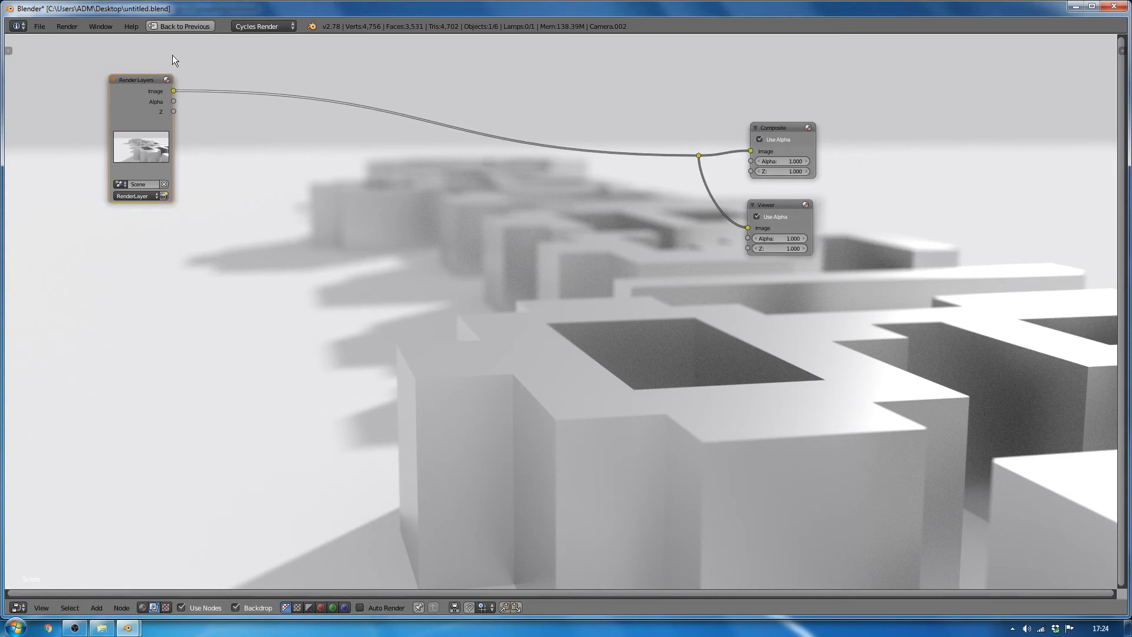
{"action": "left_click_drag", "start_coordinate": [136, 80], "coordinate": [123, 84]}
{"action": "middle_click_drag", "start_coordinate": [562, 266], "coordinate": [607, 244]}
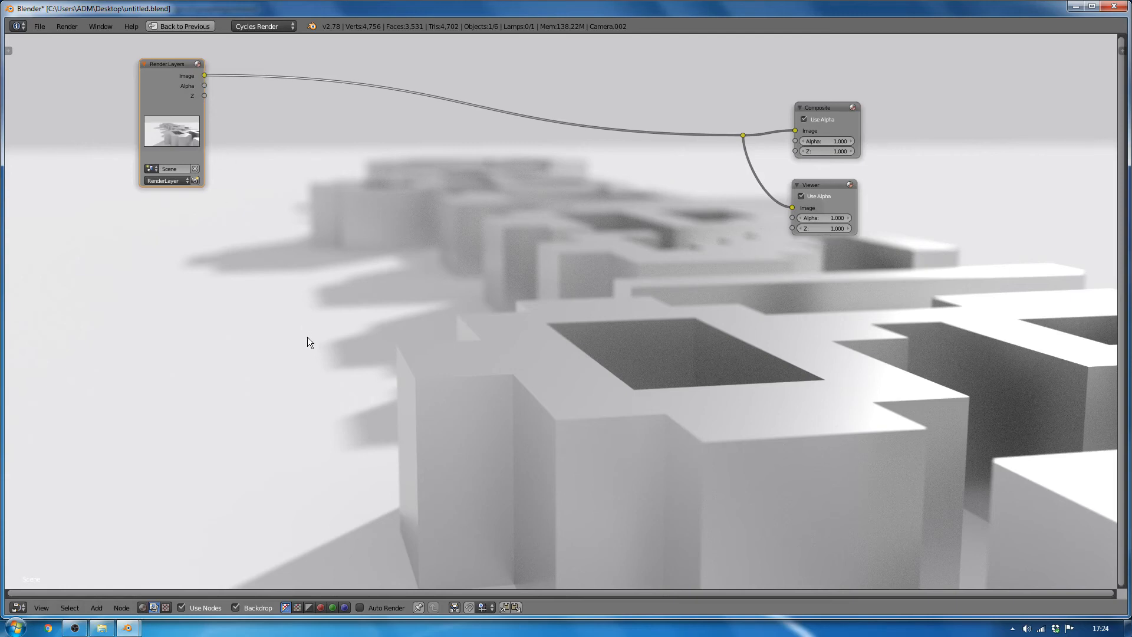
- Restore the full screen layout and enable the AO pass for the render layer
{"action": "key", "text": "ctrl+Up"}
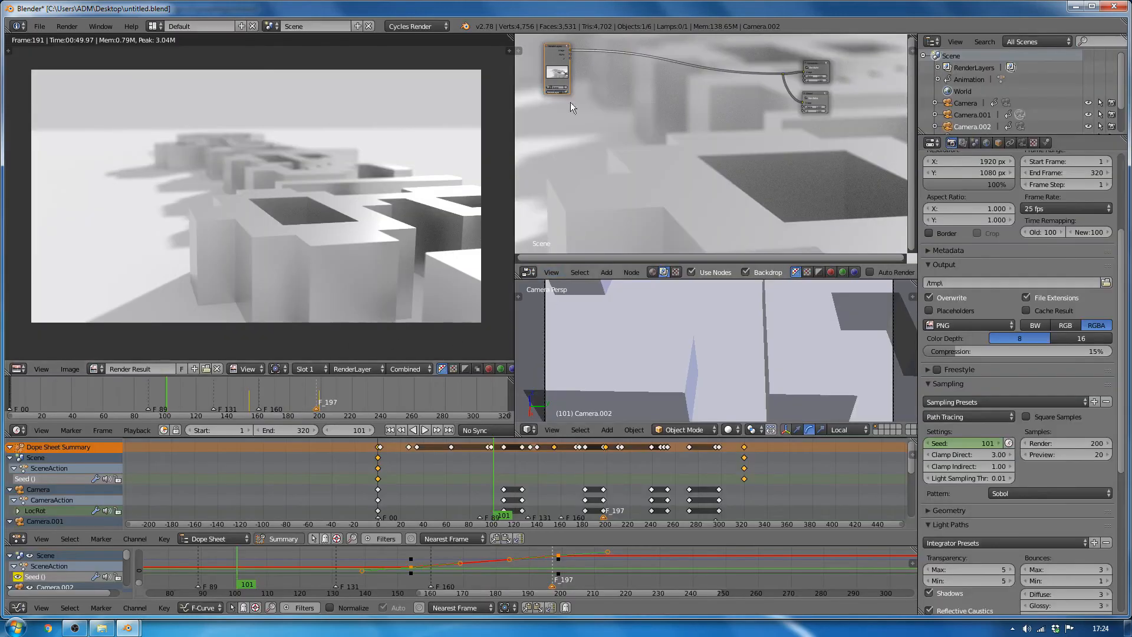
{"action": "left_click", "coordinate": [963, 142]}
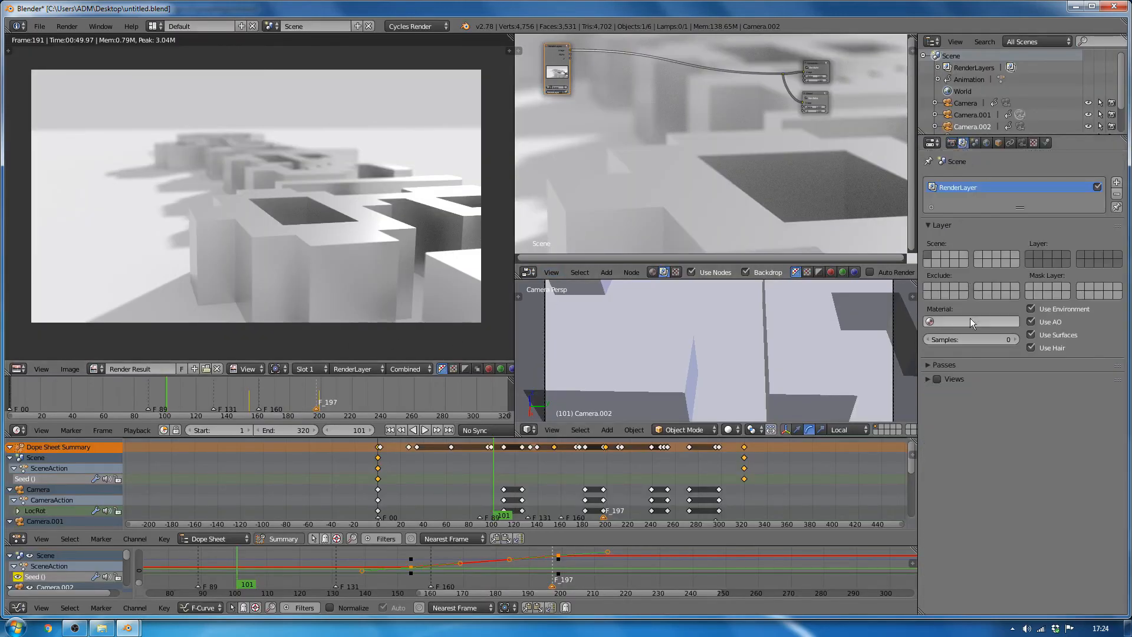
{"action": "left_click", "coordinate": [927, 364]}
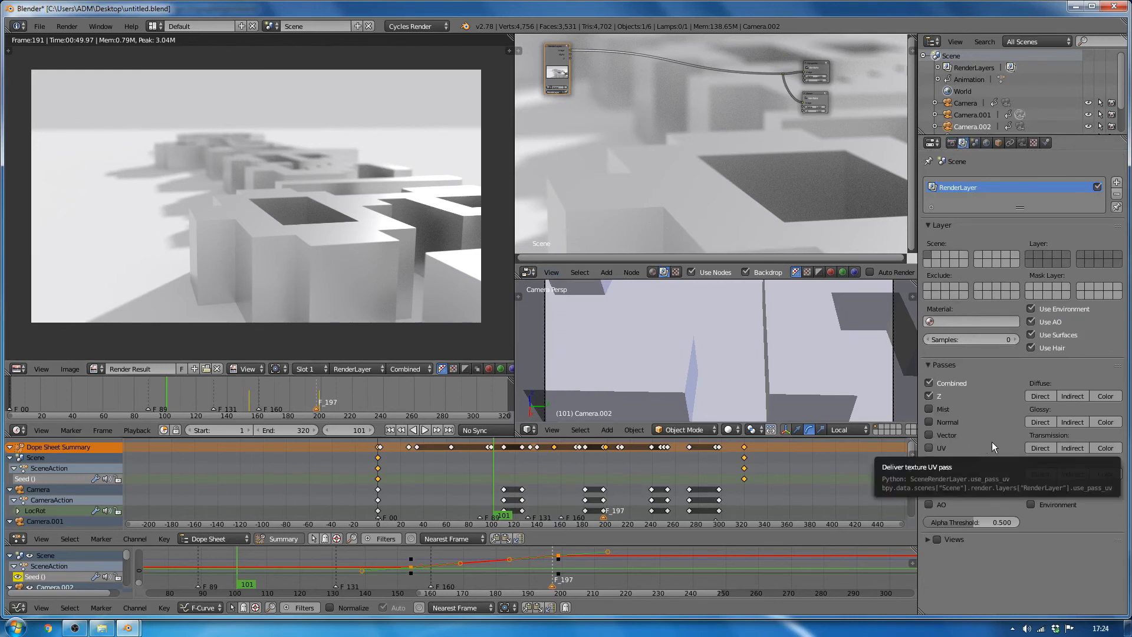
{"action": "left_click", "coordinate": [930, 505]}
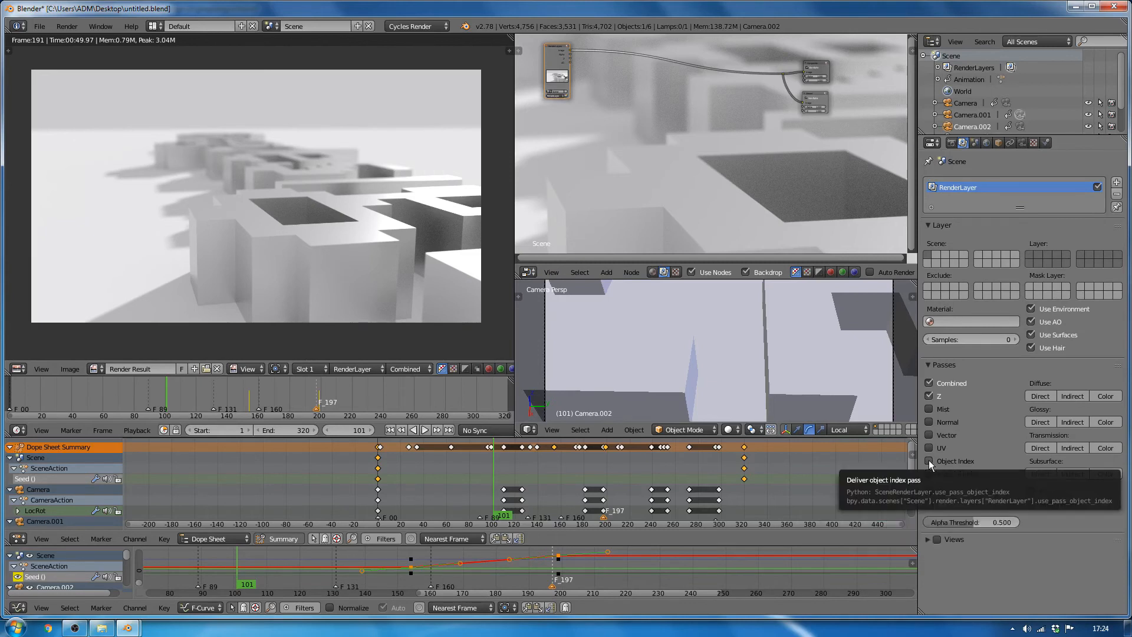
- Set the pass index of the Text object's glossy material, Material.001, to 1
{"action": "right_click", "coordinate": [679, 375]}
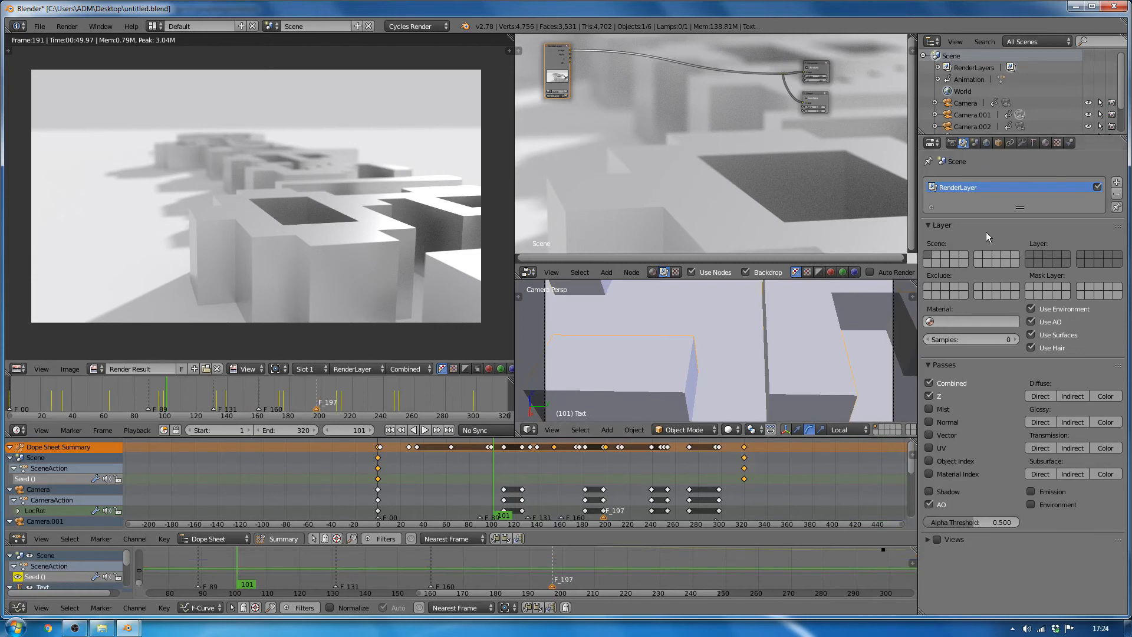
{"action": "left_click", "coordinate": [1046, 143]}
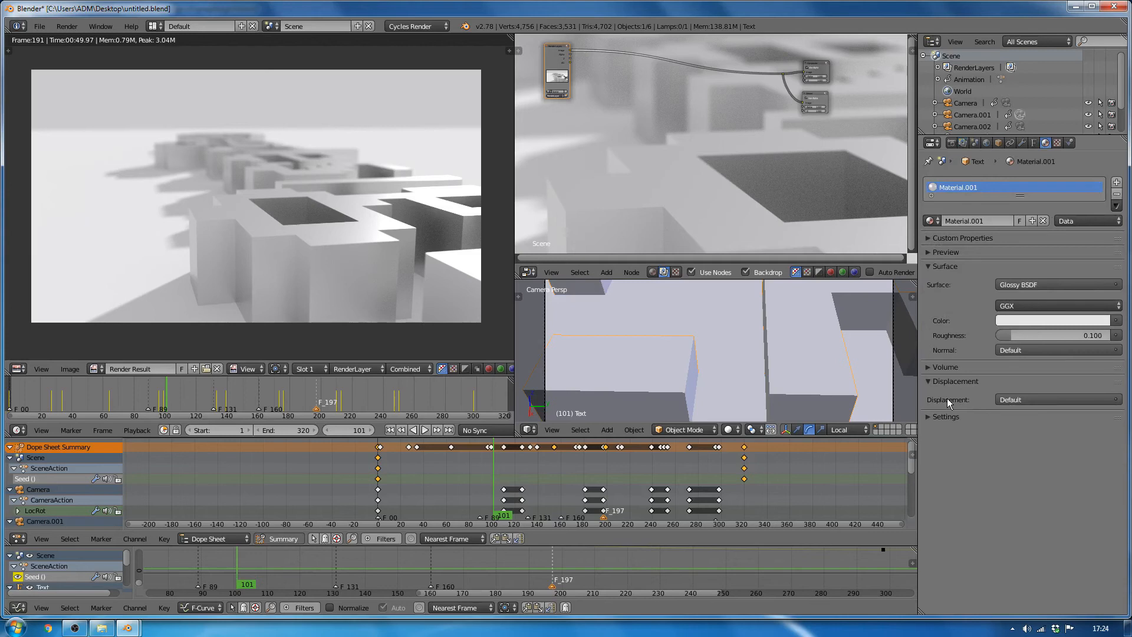
{"action": "left_click", "coordinate": [964, 417]}
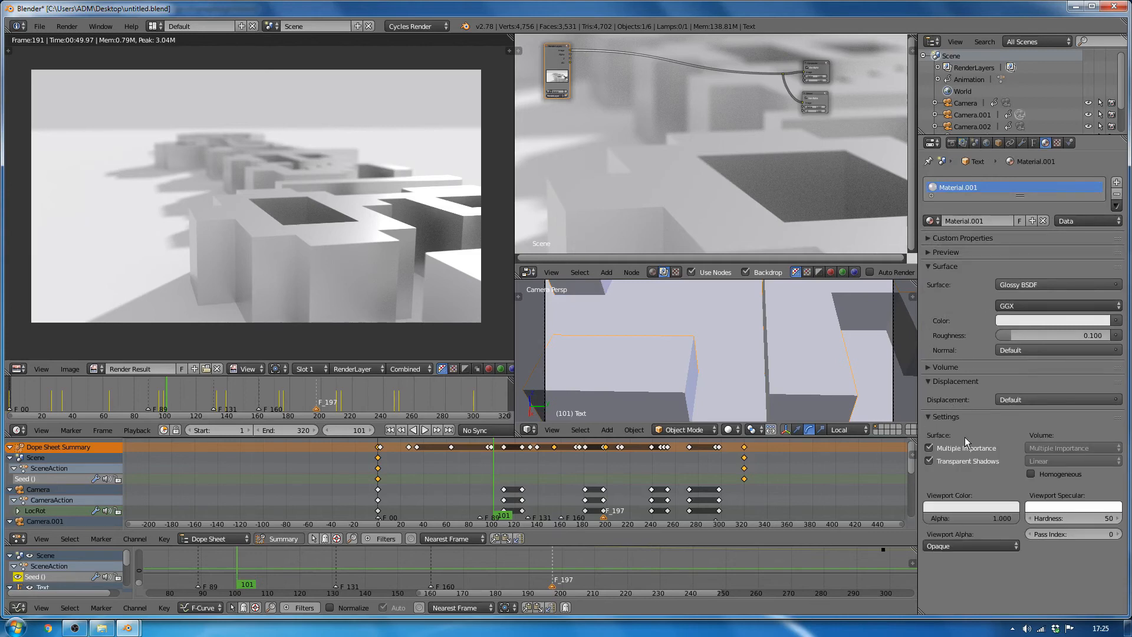
{"action": "left_click", "coordinate": [1100, 534]}
{"action": "type", "text": "1"}
{"action": "key", "text": "Return"}
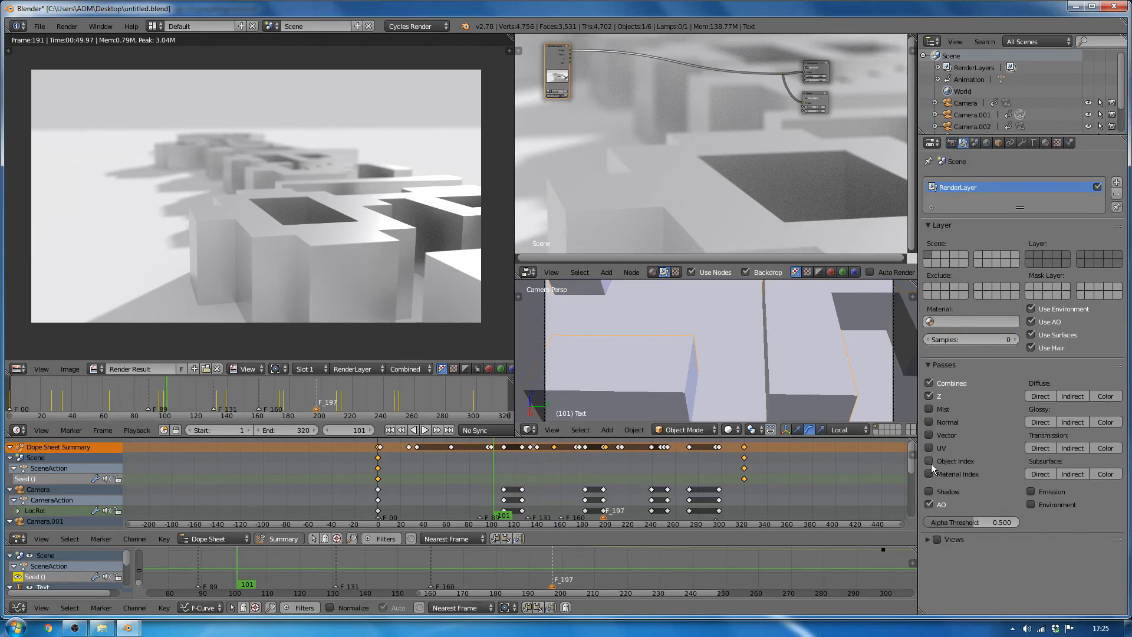
- Enable the Material Index pass for the render layer and check the outputs on the Render Layers node
{"action": "left_click", "coordinate": [930, 474]}
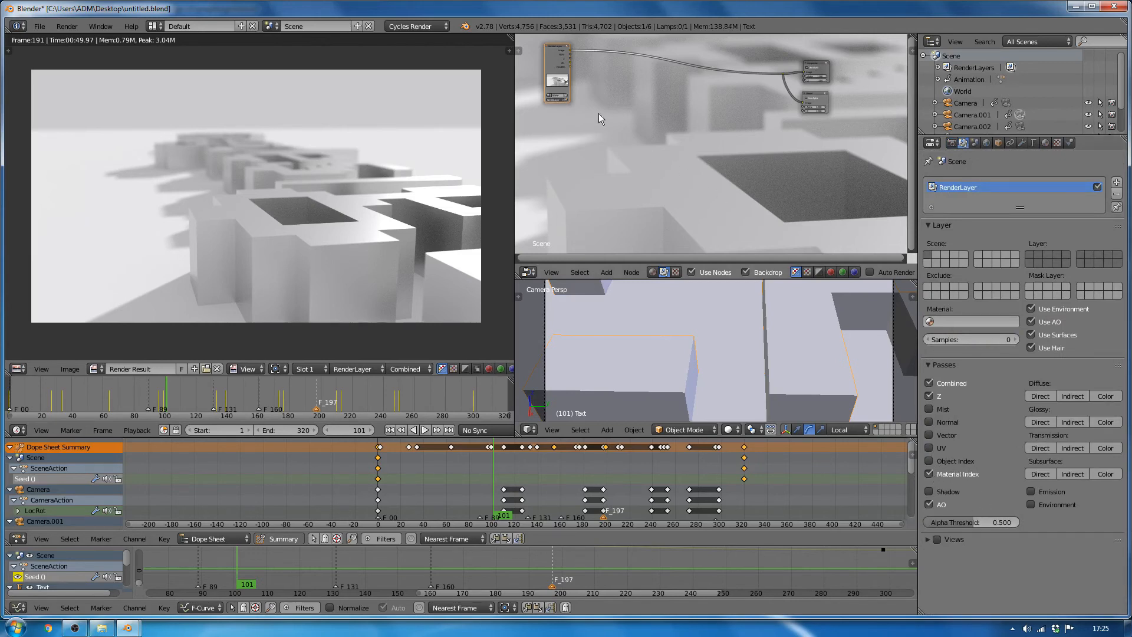
{"action": "scroll", "coordinate": [569, 58], "scroll_direction": "up", "scroll_amount": 6}
{"action": "middle_click_drag", "start_coordinate": [568, 59], "coordinate": [630, 140]}
{"action": "scroll", "coordinate": [583, 147], "scroll_direction": "up", "scroll_amount": 4}
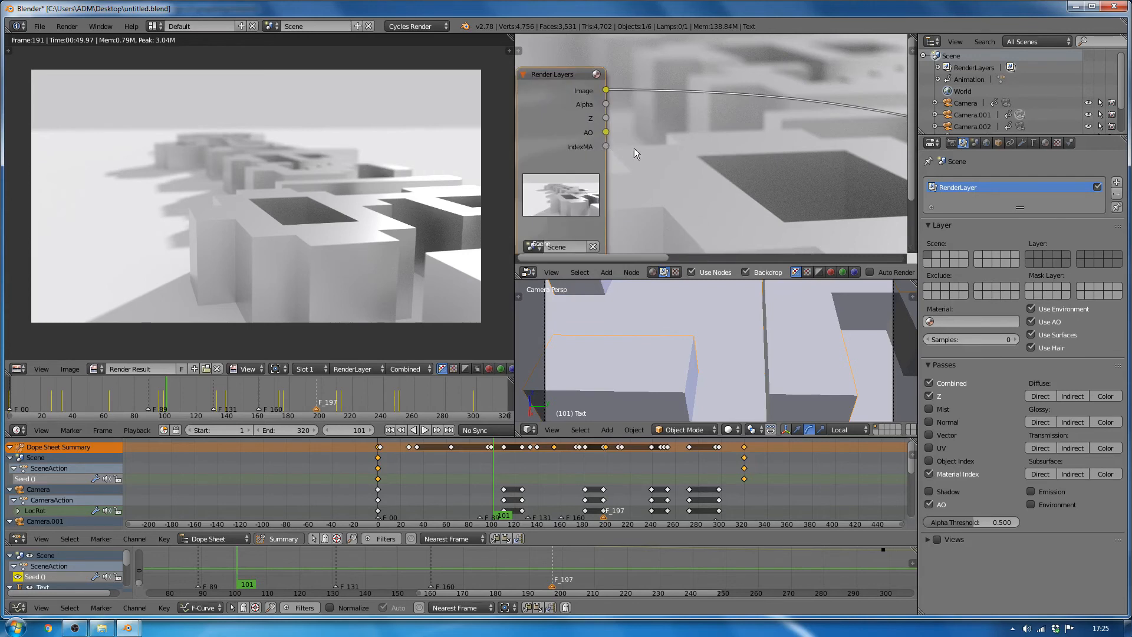
- Set the pass index of the Plane's diffuse material to 3
{"action": "right_click", "coordinate": [729, 317]}
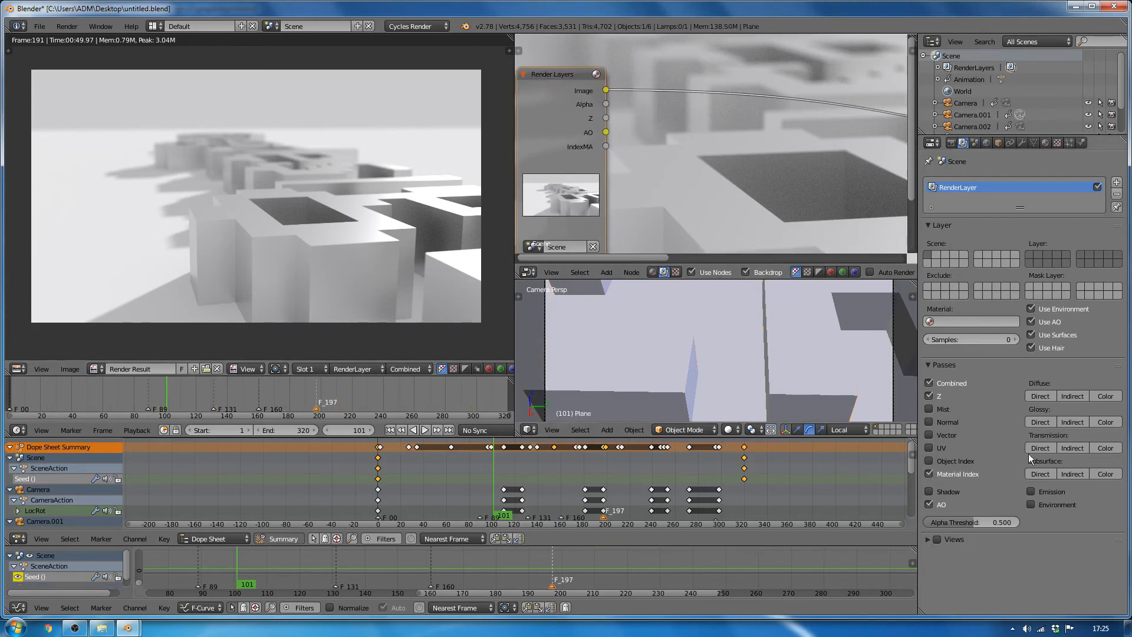
{"action": "left_click", "coordinate": [1045, 142]}
{"action": "left_click", "coordinate": [1098, 518]}
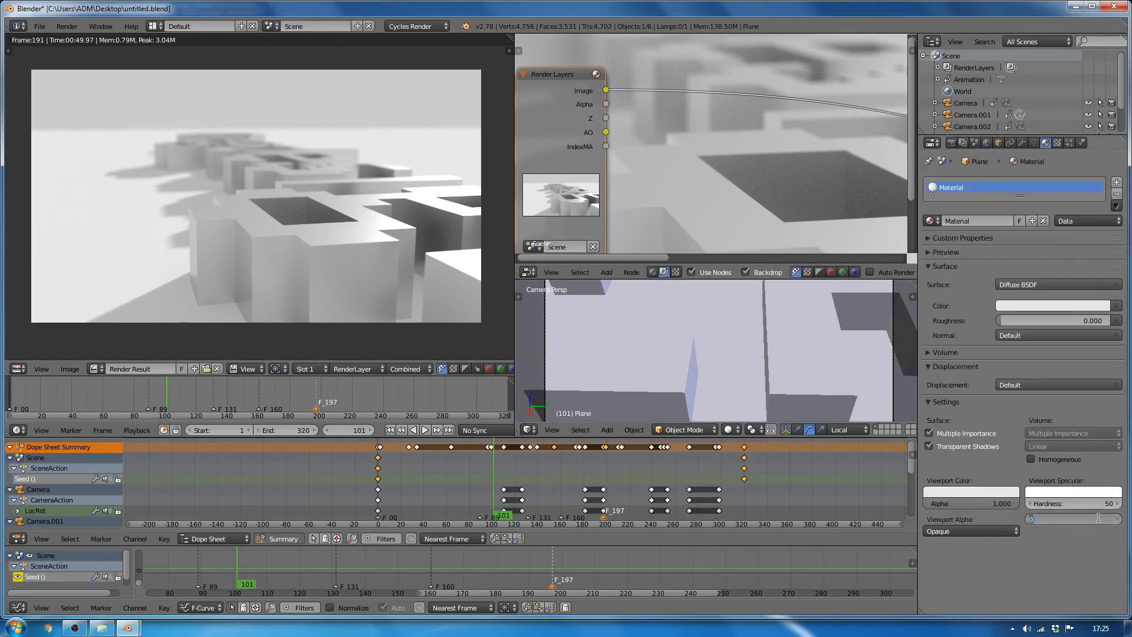
{"action": "type", "text": "3"}
{"action": "key", "text": "Return"}
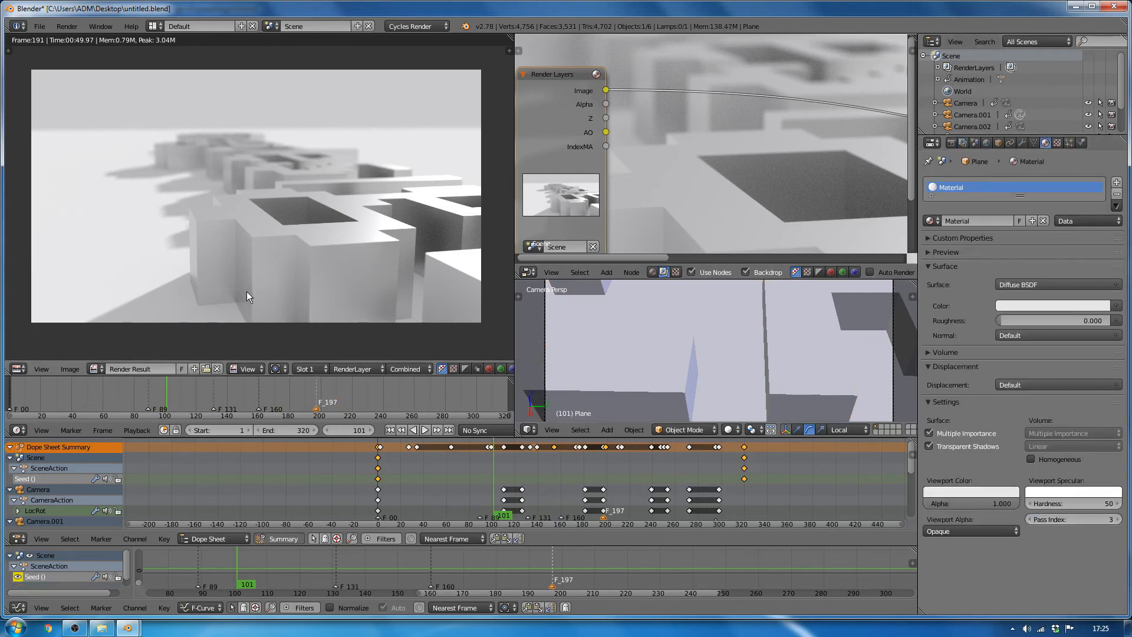
- Reposition the Render Layers node and enable the Shadow pass for the render layer
{"action": "left_click_drag", "start_coordinate": [565, 77], "coordinate": [585, 63]}
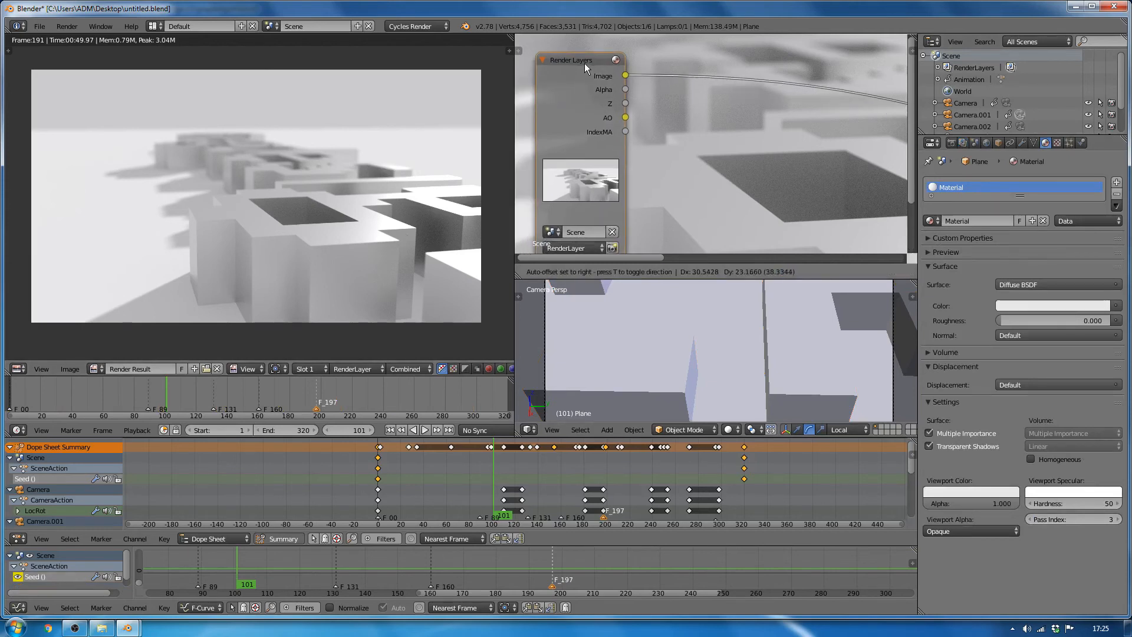
{"action": "middle_click_drag", "start_coordinate": [585, 63], "coordinate": [578, 60]}
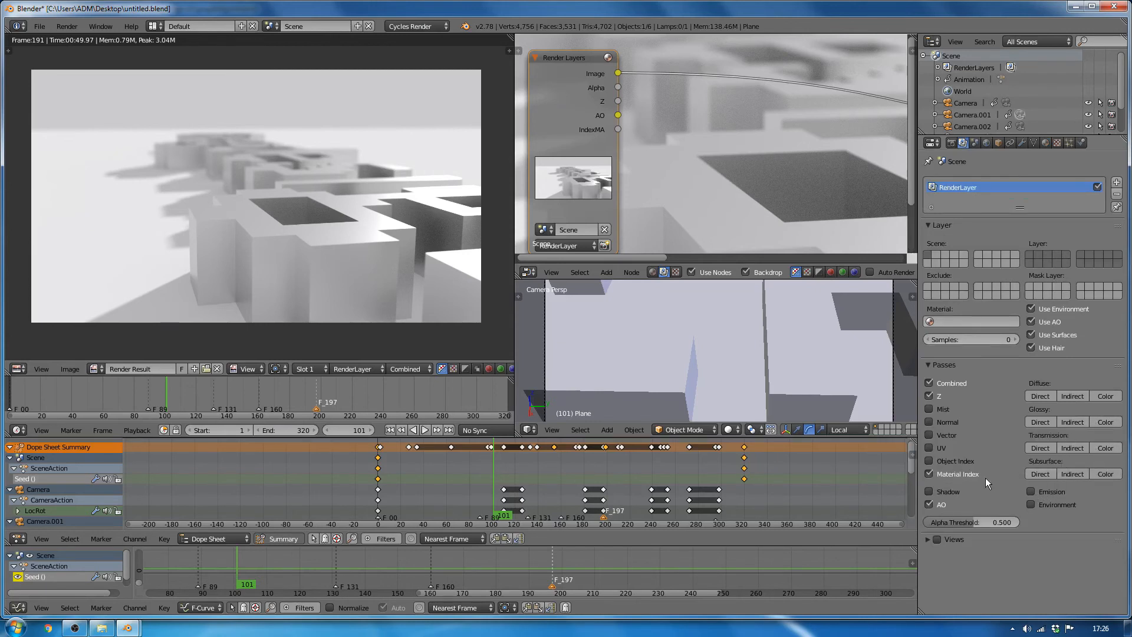
{"action": "left_click", "coordinate": [939, 490]}
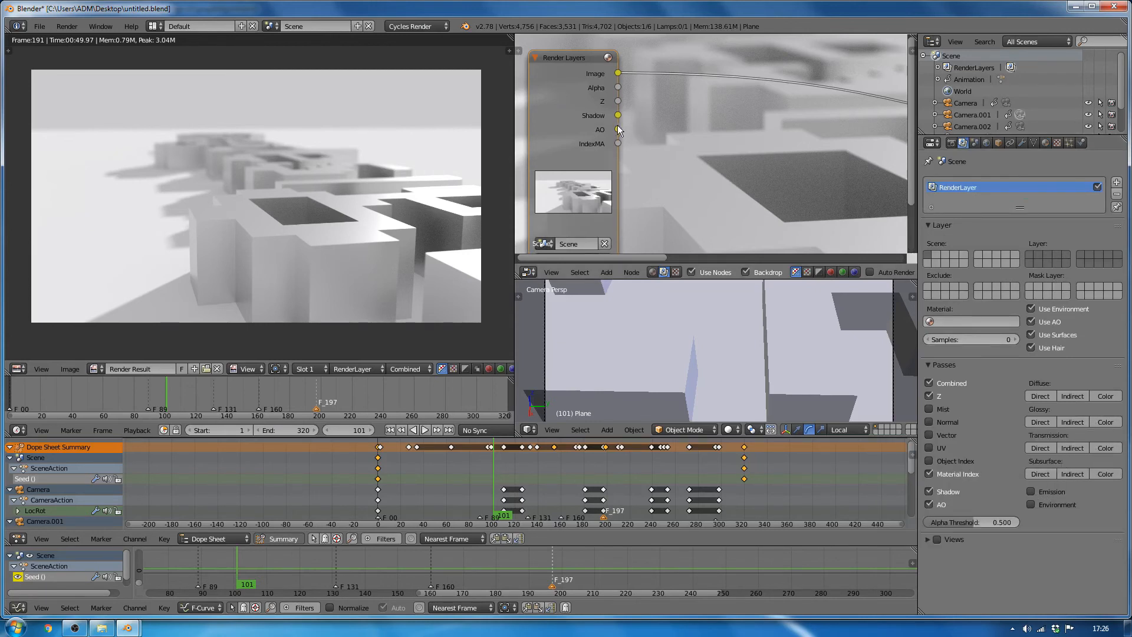
- Enlarge the node editor to full screen and add a File Output node between the Render Layers and Composite nodes
{"action": "key", "text": "ctrl+Up"}
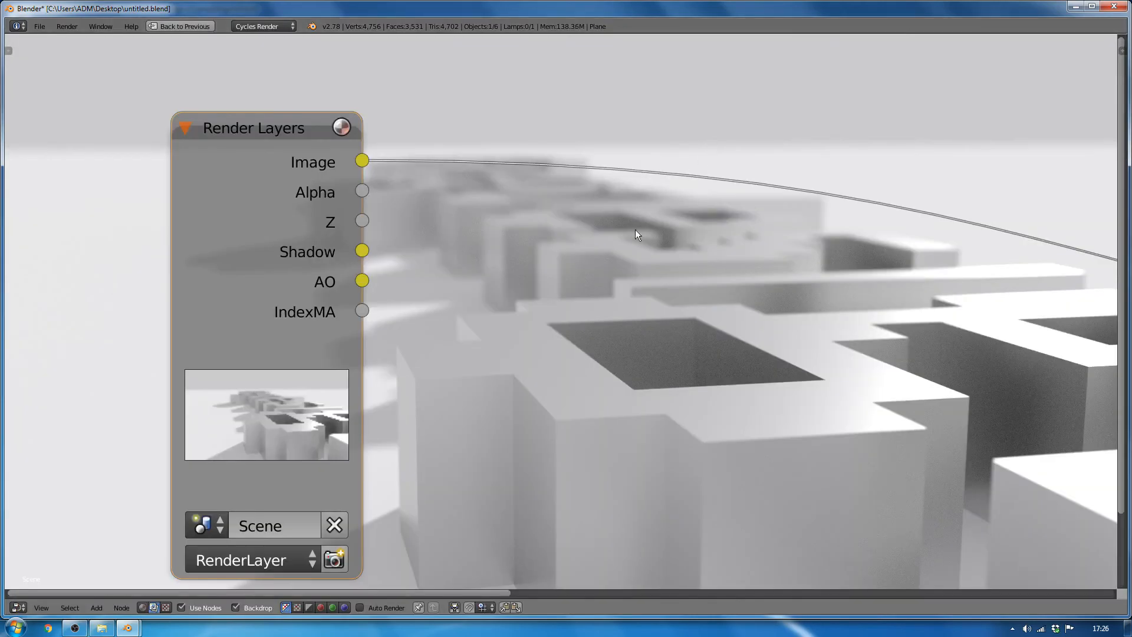
{"action": "scroll", "coordinate": [636, 229], "scroll_direction": "down", "scroll_amount": 5}
{"action": "key", "text": "shift+a"}
{"action": "mouse_move", "coordinate": [495, 278]}
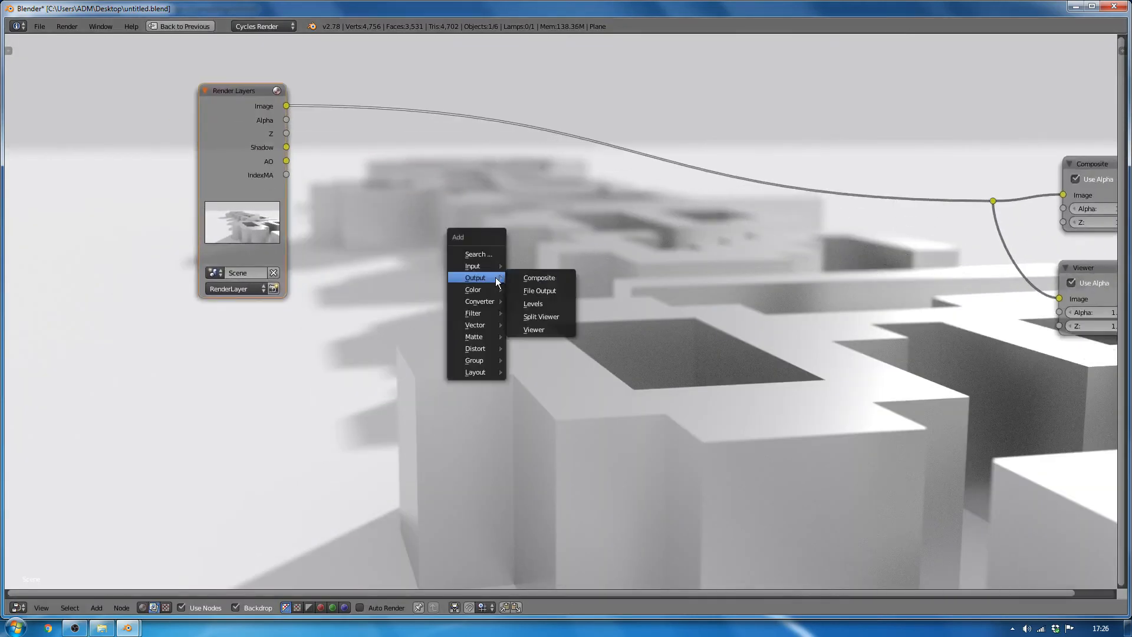
{"action": "left_click", "coordinate": [541, 291]}
{"action": "left_click", "coordinate": [711, 306]}
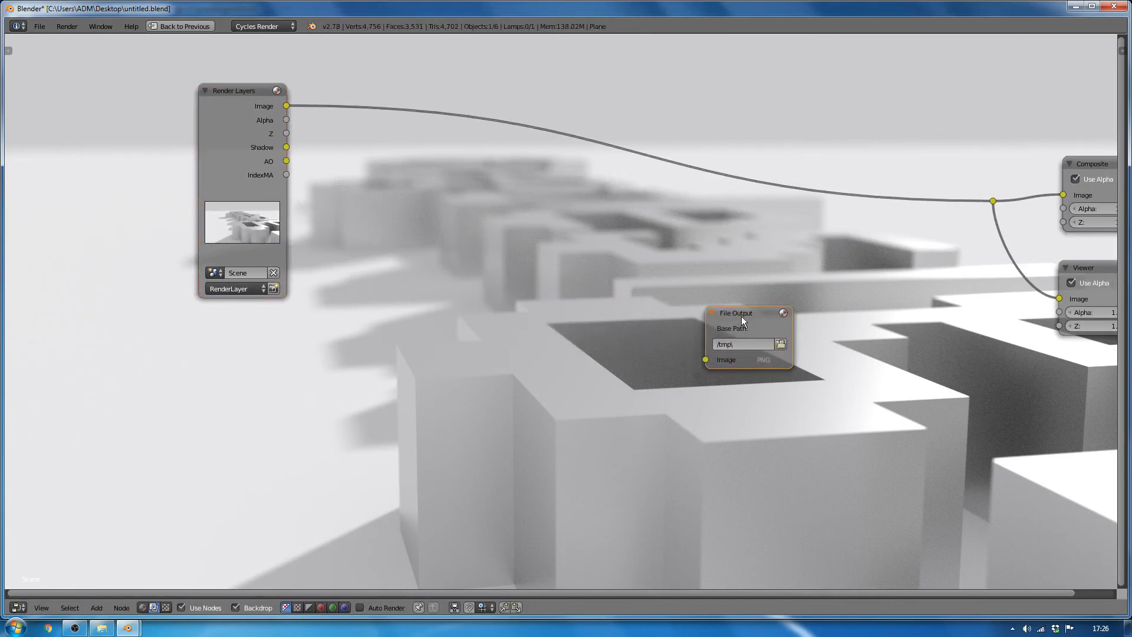
- Duplicate the File Output node three times and place the copies below the original
{"action": "key", "text": "shift+d"}
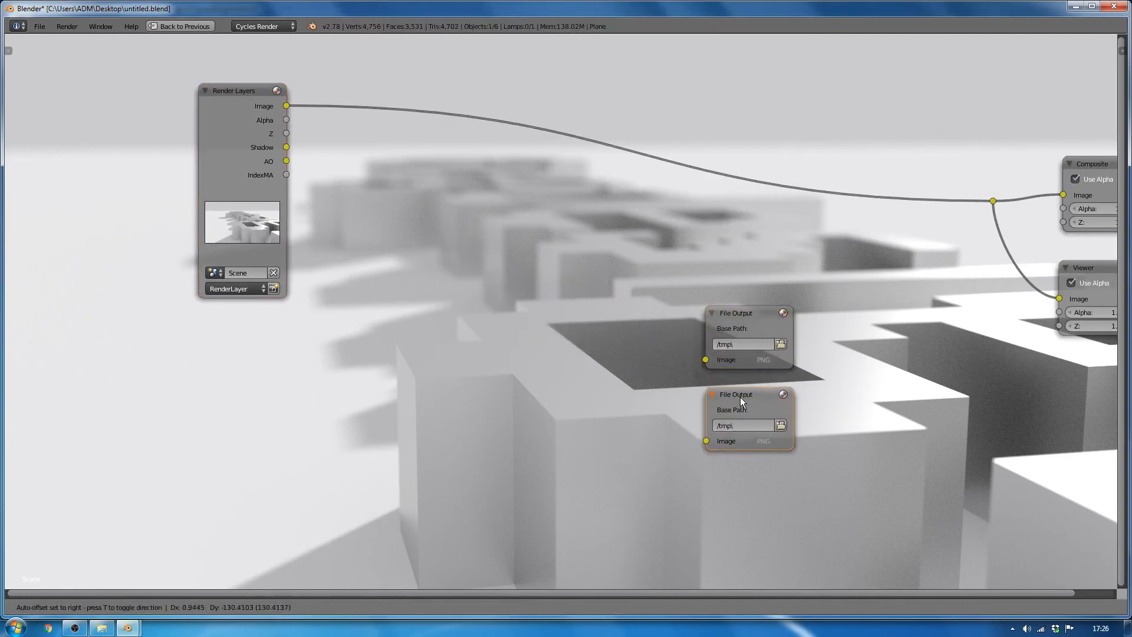
{"action": "left_click", "coordinate": [739, 397]}
{"action": "key", "text": "shift+d"}
{"action": "left_click", "coordinate": [752, 501]}
{"action": "key", "text": "shift+d"}
{"action": "left_click", "coordinate": [627, 543]}
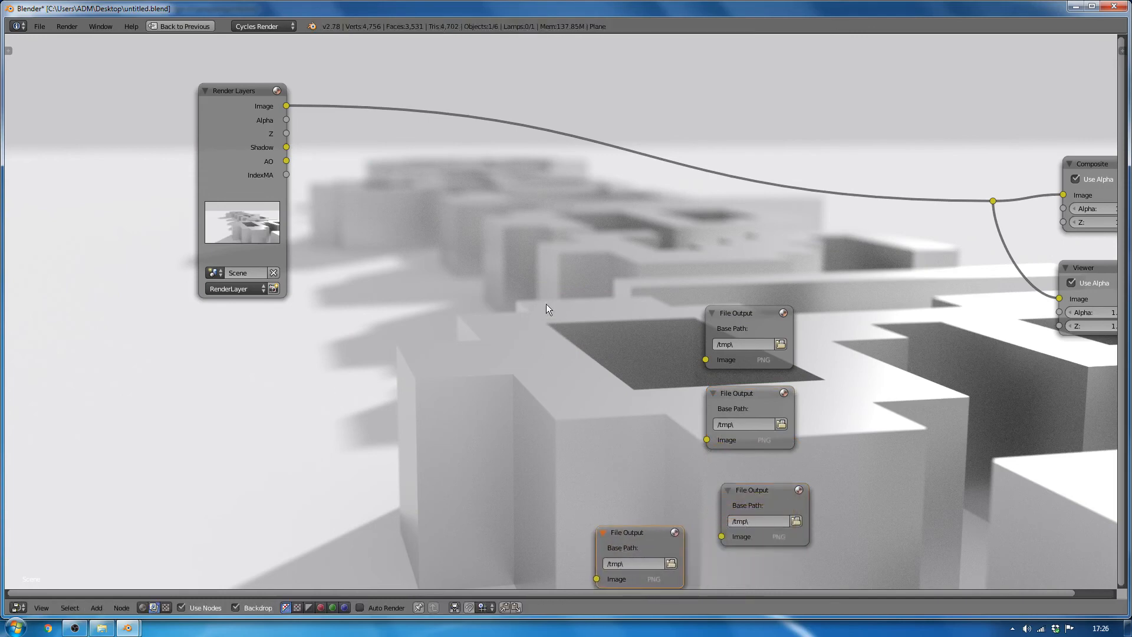
- Connect the Shadow, AO and IndexMA outputs to separate File Output nodes and look at the first node's base path folder
{"action": "left_click_drag", "start_coordinate": [287, 161], "coordinate": [706, 360]}
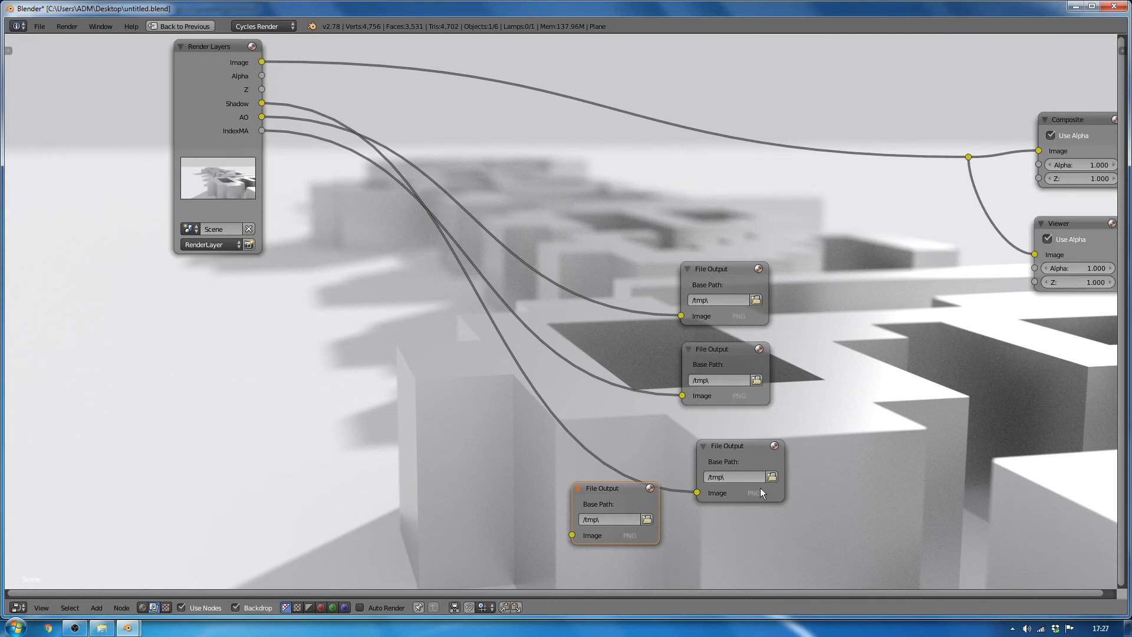
{"action": "left_click", "coordinate": [756, 299]}
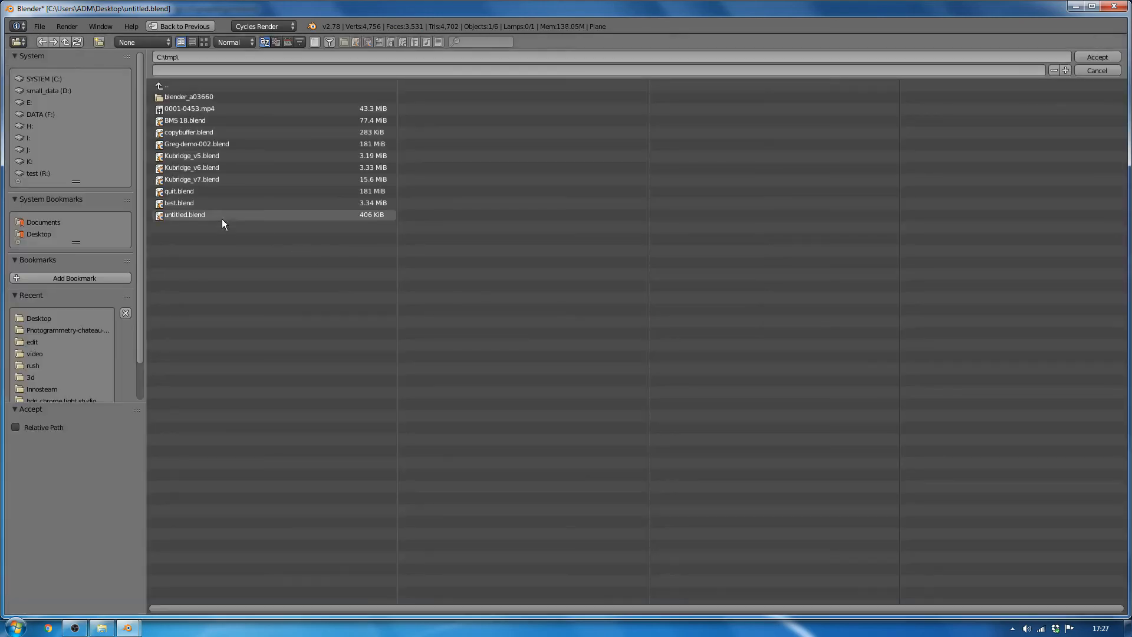
{"action": "left_click", "coordinate": [1098, 71]}
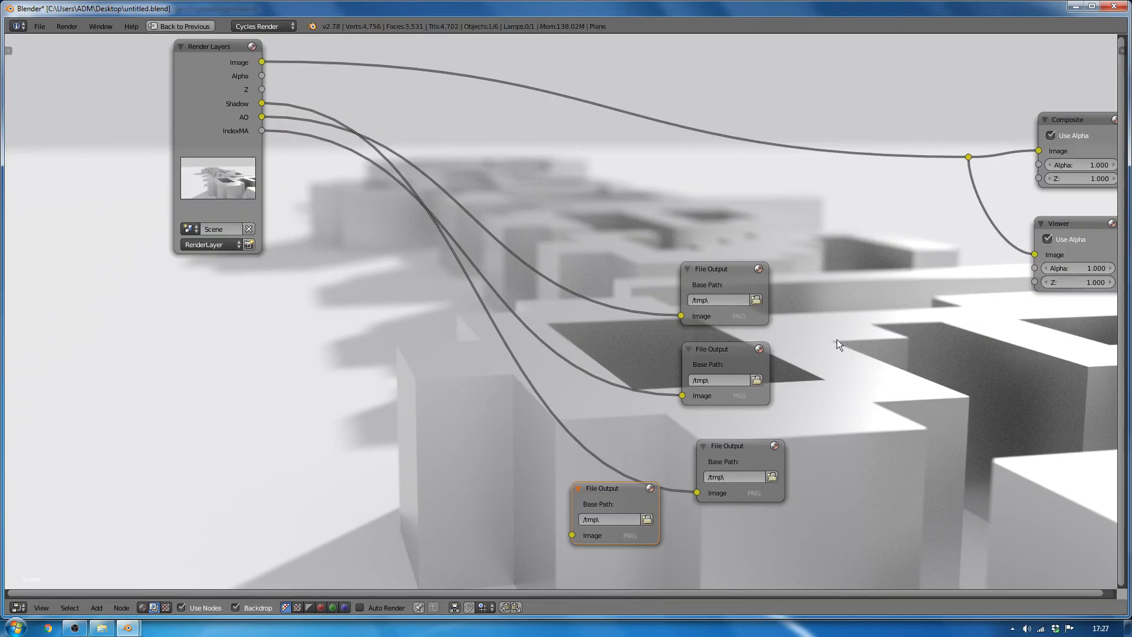
- Show the node properties and set the uppermost File Output node's file format to OpenEXR
{"action": "middle_click_drag", "start_coordinate": [982, 342], "coordinate": [824, 299]}
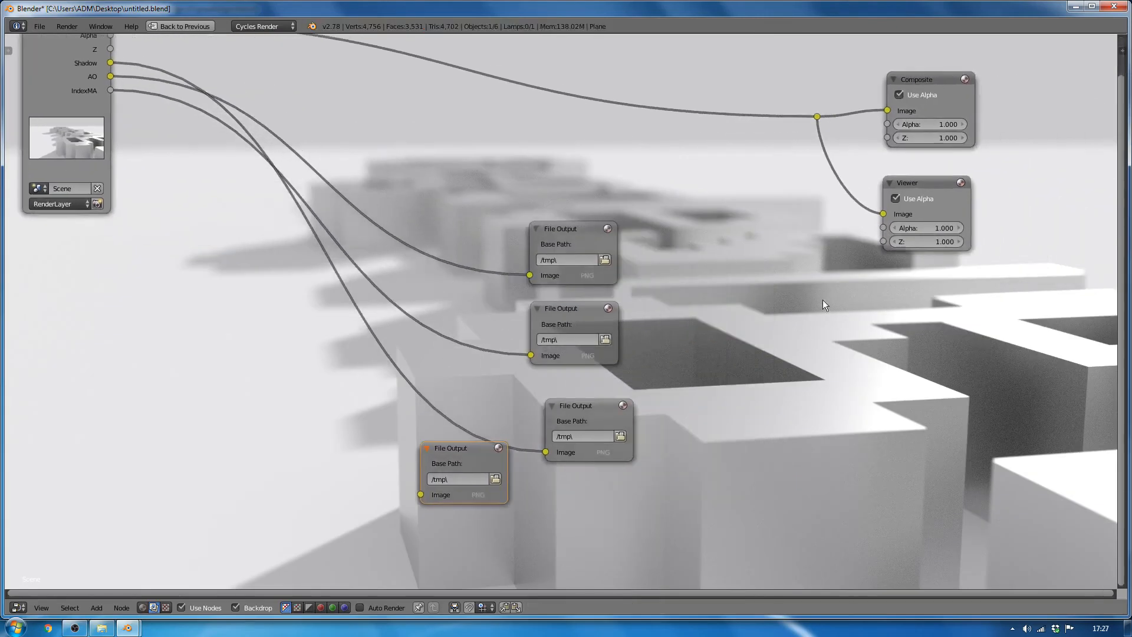
{"action": "left_click", "coordinate": [571, 240]}
{"action": "middle_click_drag", "start_coordinate": [708, 292], "coordinate": [684, 288]}
{"action": "key", "text": "n"}
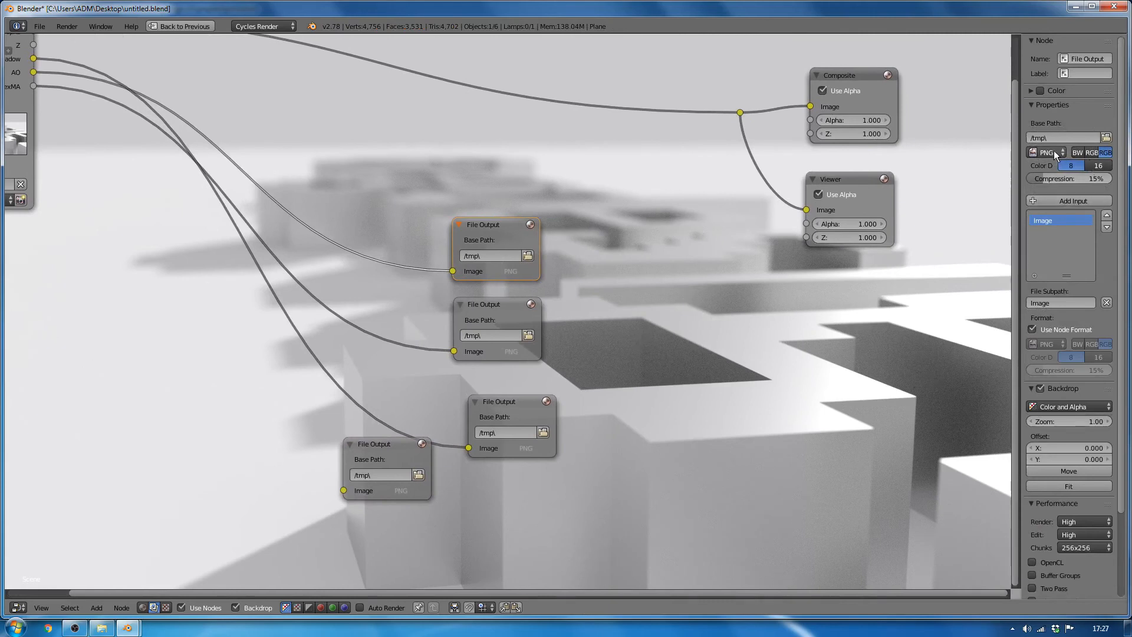
{"action": "left_click", "coordinate": [496, 303]}
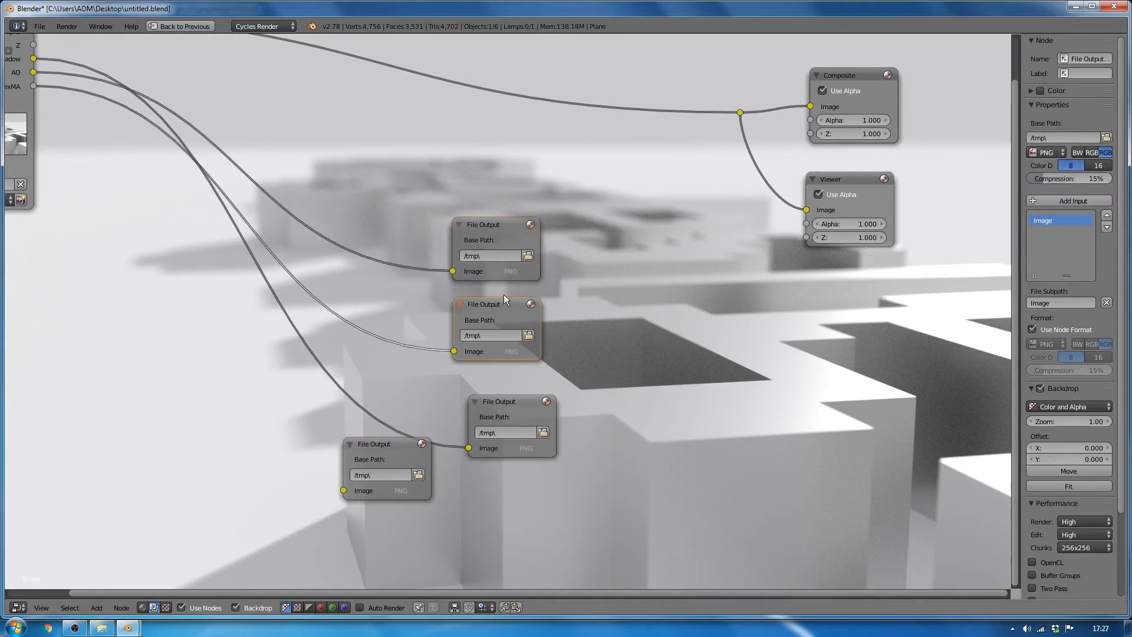
{"action": "left_click", "coordinate": [508, 223]}
{"action": "left_click", "coordinate": [1049, 153]}
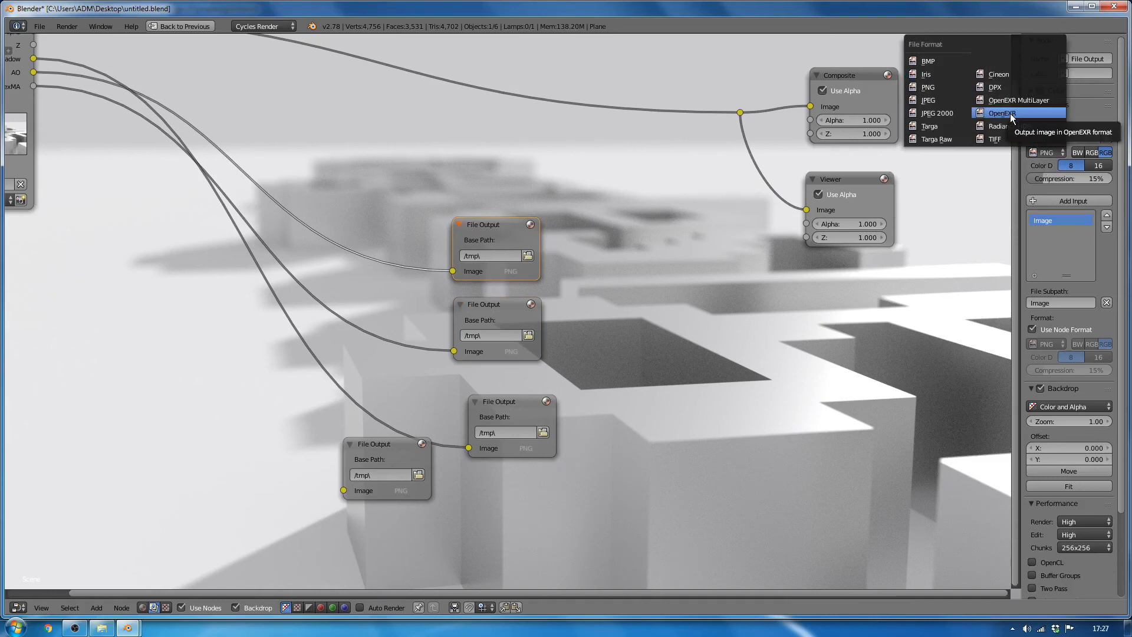
{"action": "left_click", "coordinate": [1041, 151]}
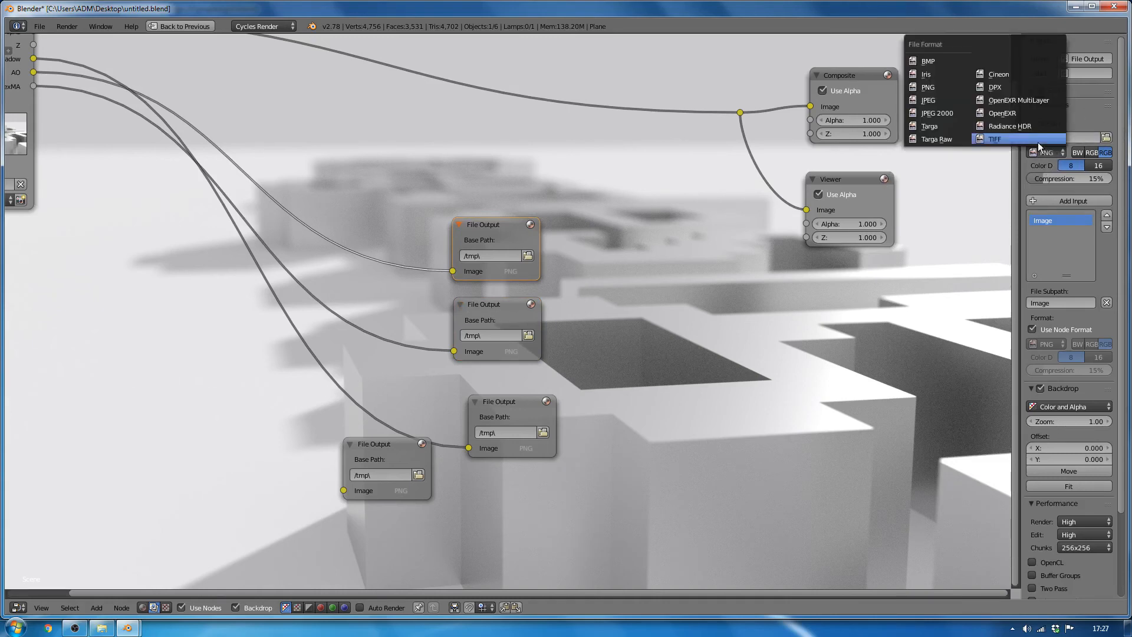
{"action": "left_click", "coordinate": [1011, 113]}
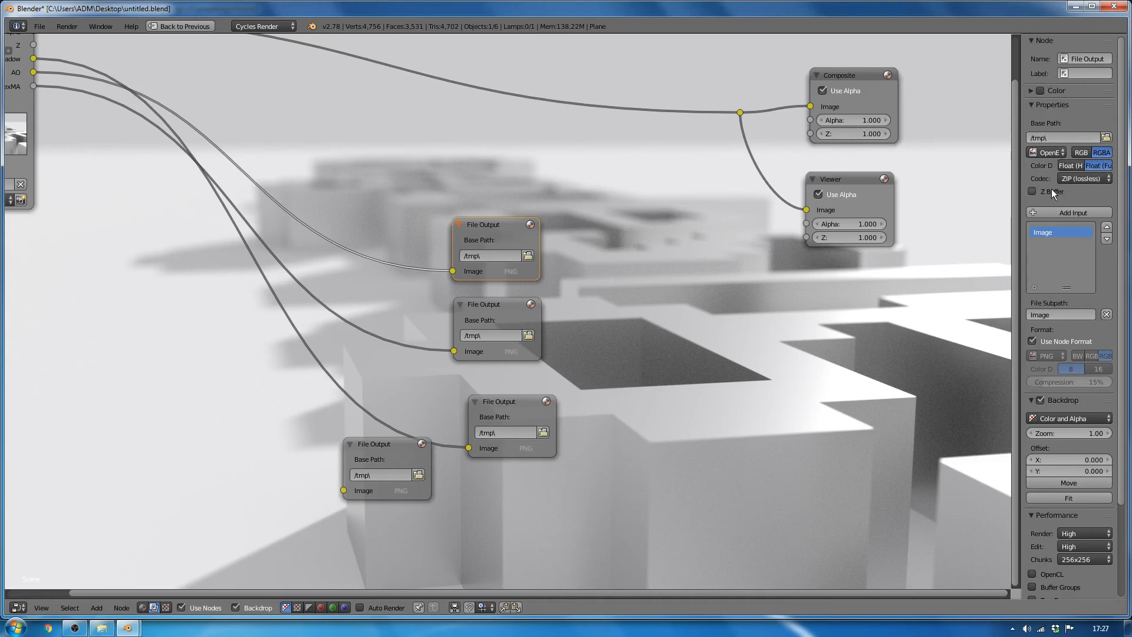
- Set the file format of the second File Output node to TIFF
{"action": "left_click", "coordinate": [498, 304]}
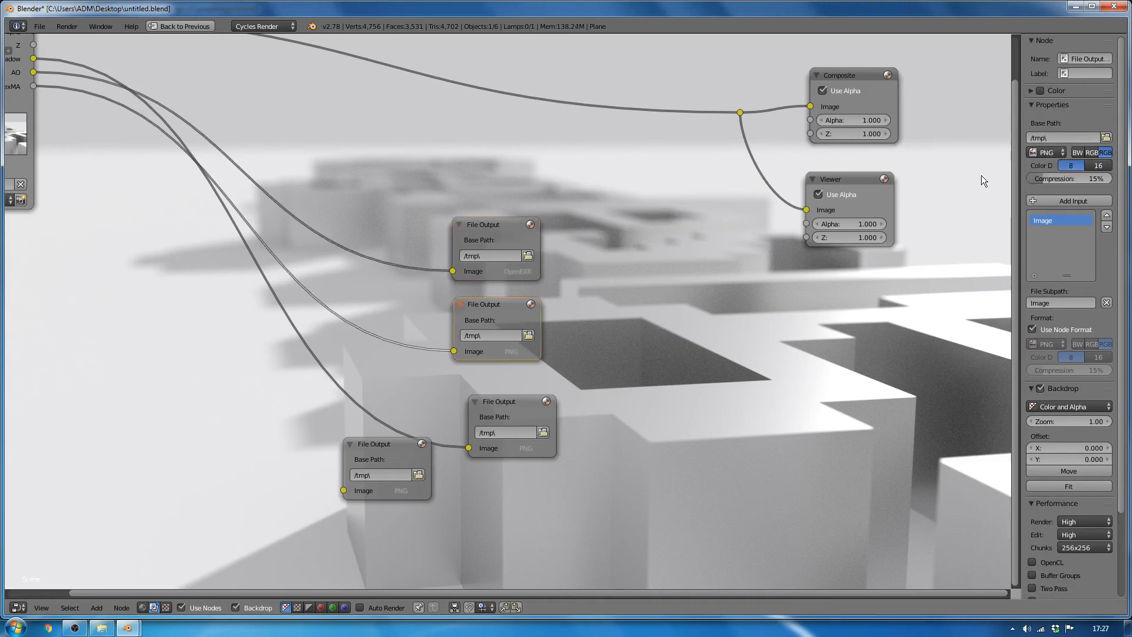
{"action": "left_click", "coordinate": [1046, 150]}
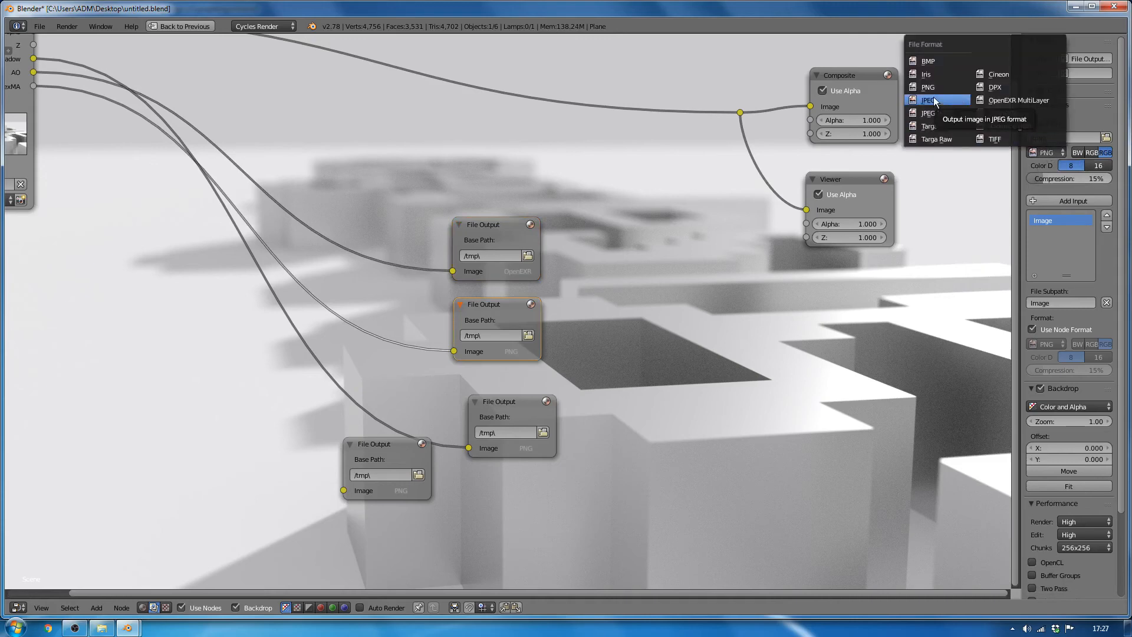
{"action": "left_click", "coordinate": [995, 139]}
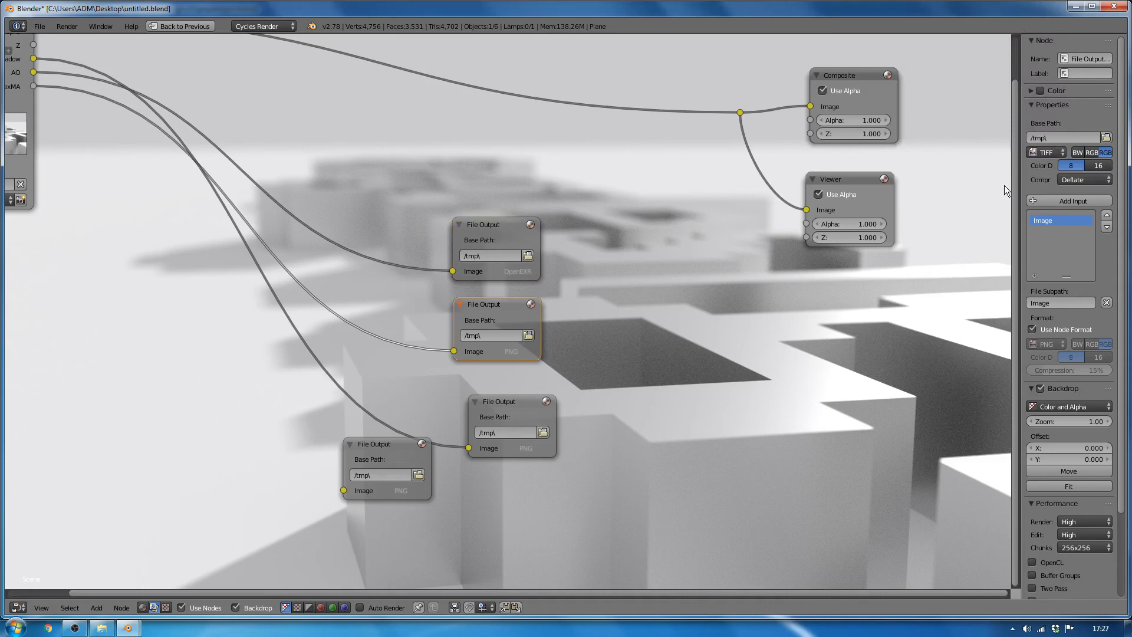
- Compare the file format settings of the three connected File Output nodes
{"action": "left_click", "coordinate": [490, 231]}
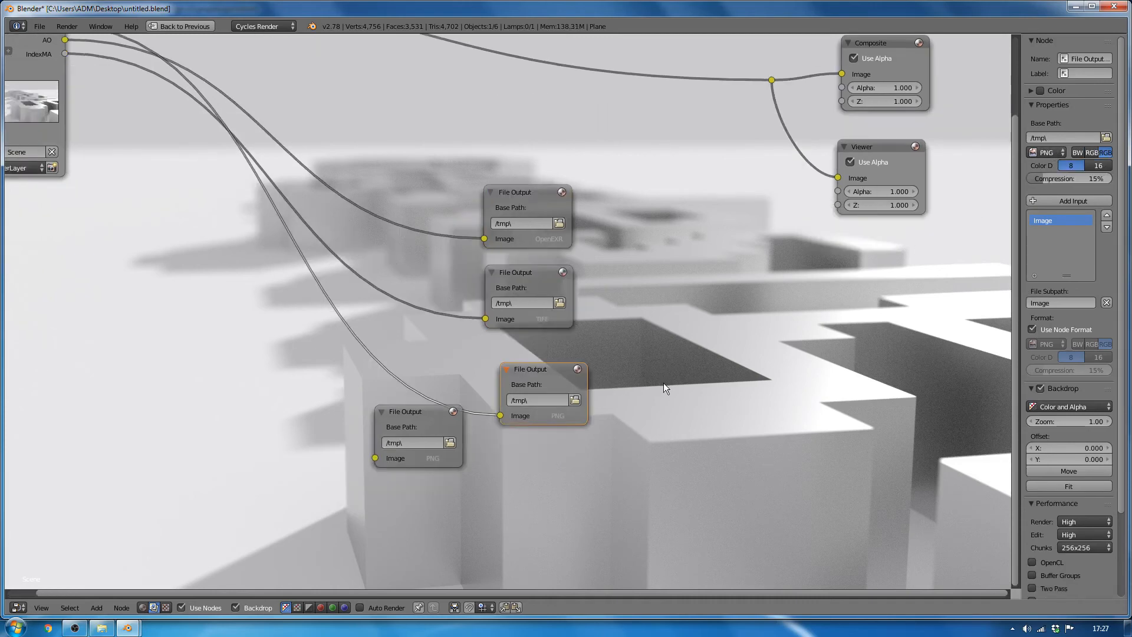
{"action": "middle_click_drag", "start_coordinate": [663, 383], "coordinate": [682, 416]}
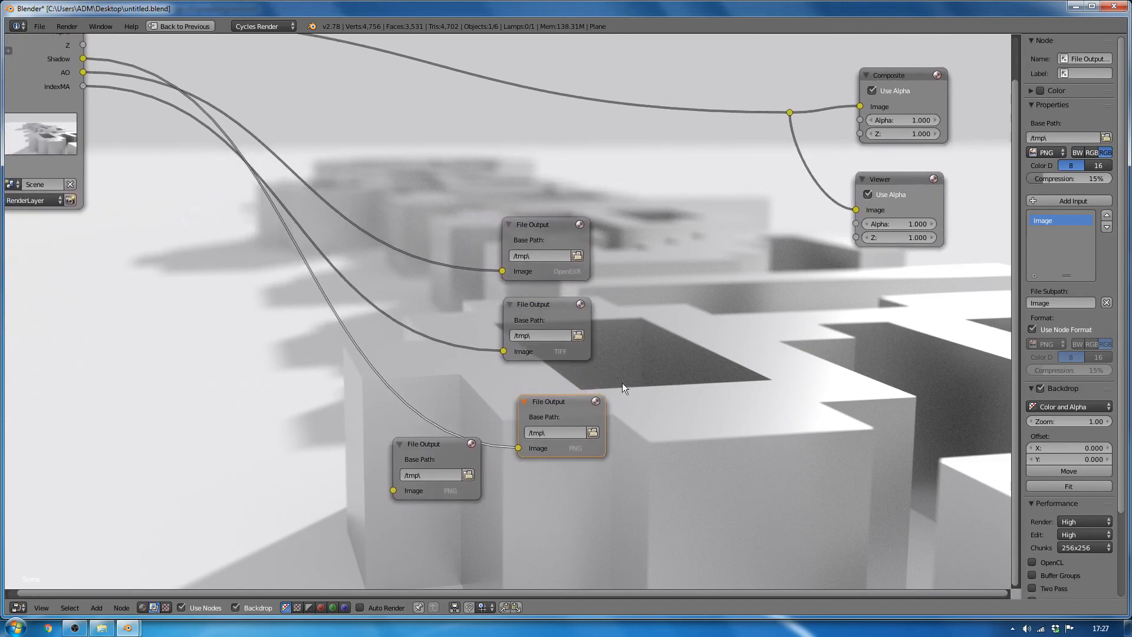
{"action": "left_click", "coordinate": [566, 270]}
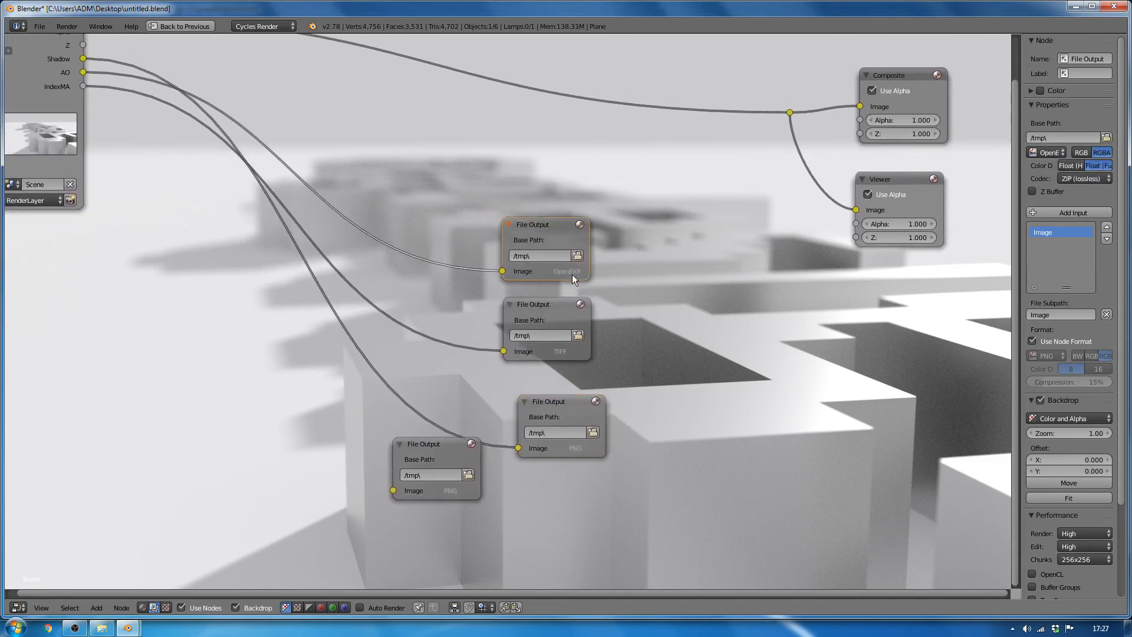
{"action": "left_click", "coordinate": [567, 353]}
{"action": "left_click", "coordinate": [580, 449]}
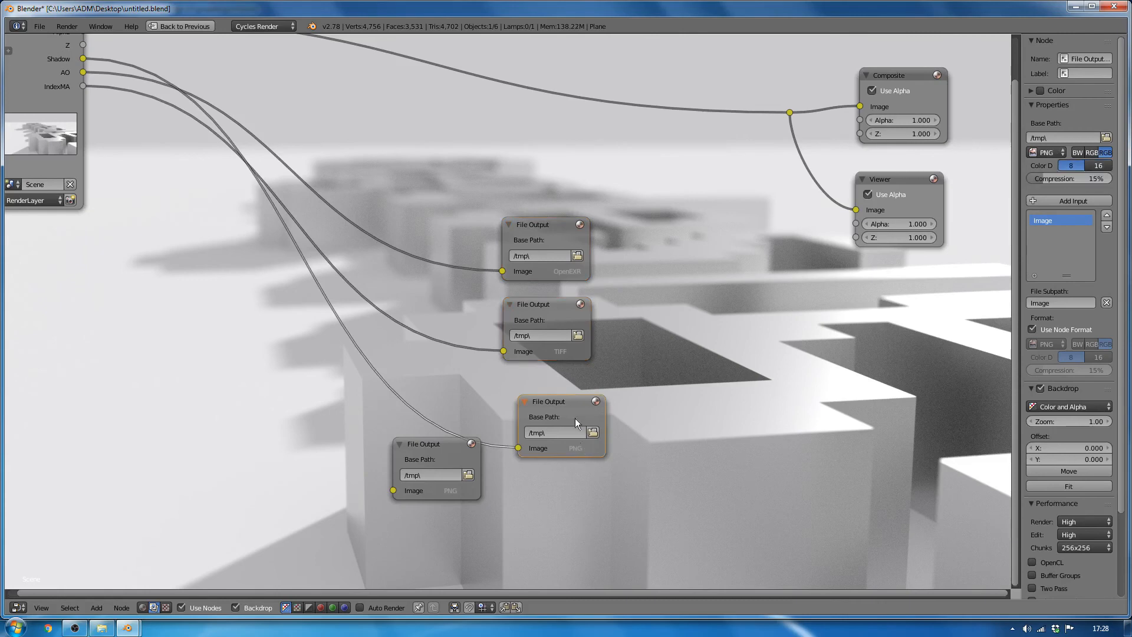
{"action": "left_click", "coordinate": [567, 317]}
{"action": "left_click", "coordinate": [568, 270]}
- Shift the Render Layers node aside and insert a Color Balance node on its Image link to the Composite and Viewer nodes
{"action": "key", "text": "Home"}
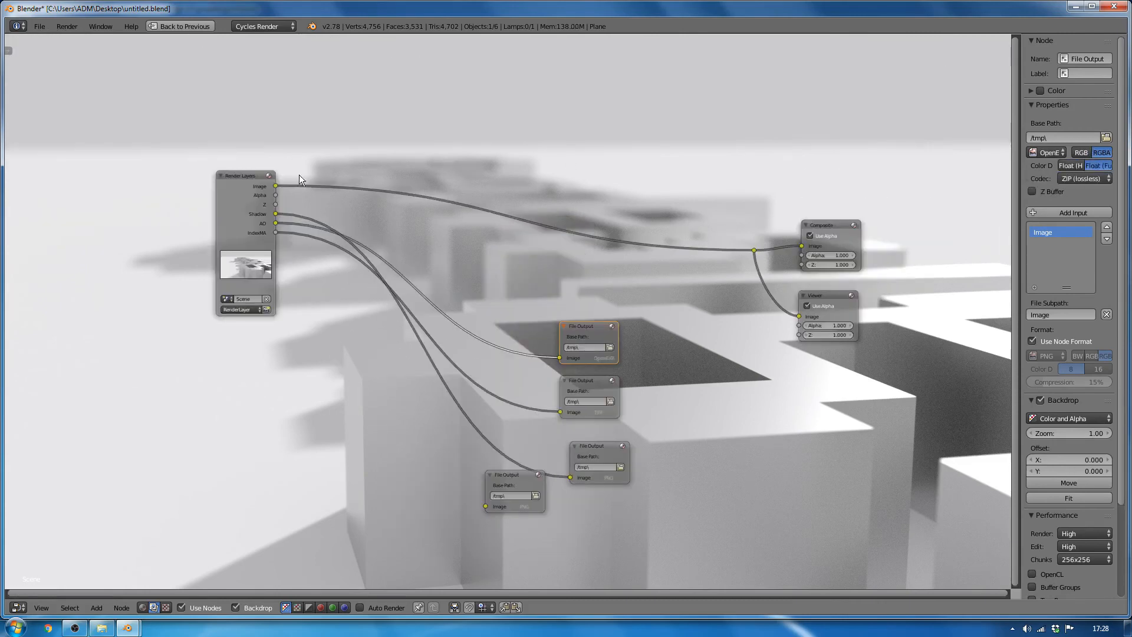
{"action": "left_click_drag", "start_coordinate": [254, 175], "coordinate": [236, 176]}
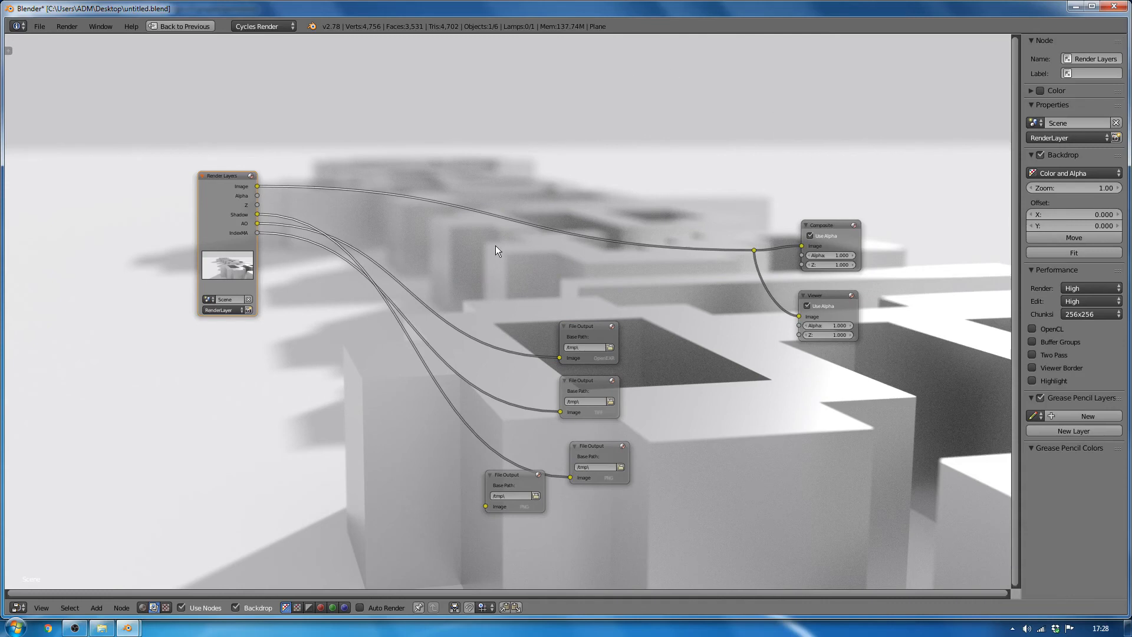
{"action": "key", "text": "shift+a"}
{"action": "mouse_move", "coordinate": [478, 258]}
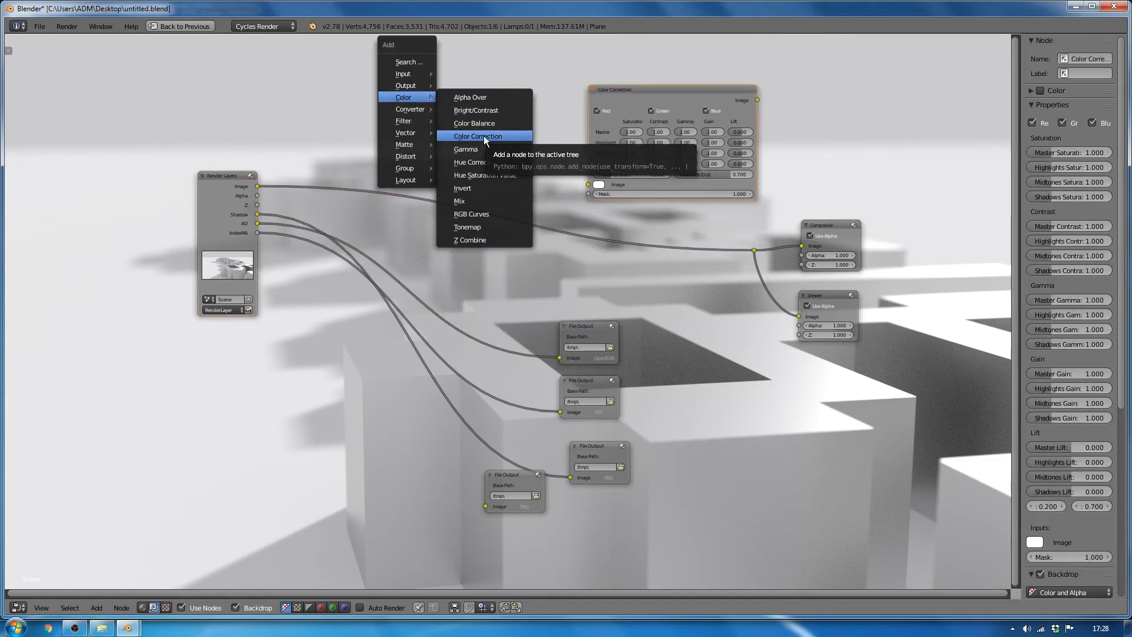
{"action": "left_click", "coordinate": [477, 123]}
{"action": "left_click", "coordinate": [378, 114]}
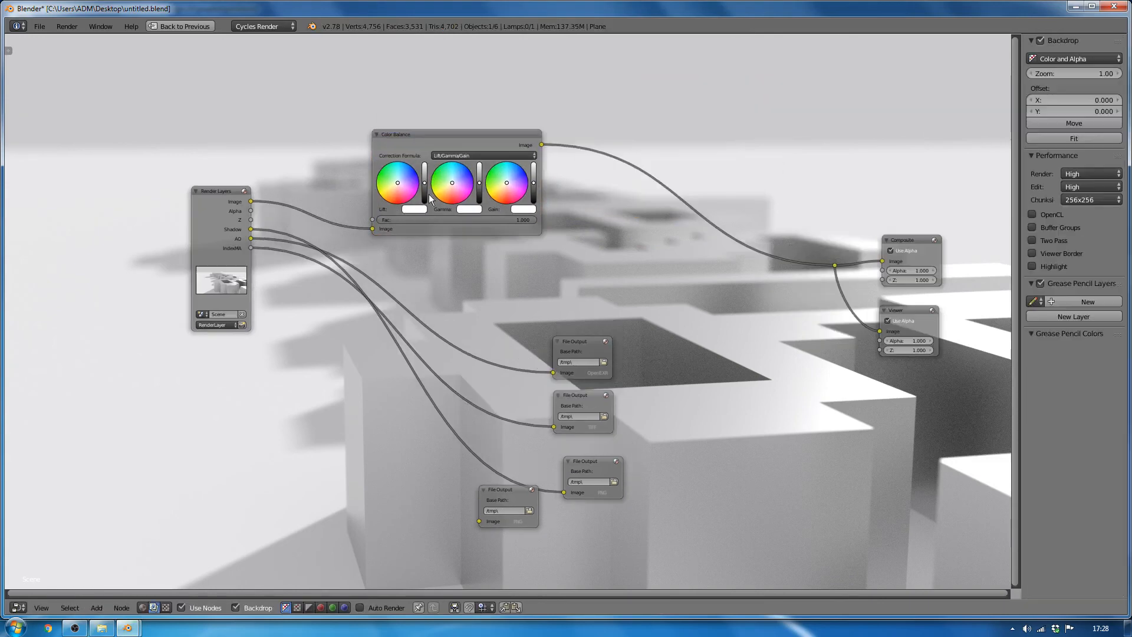
- Tint the Color Balance node's Lift towards blue and its Gamma and Gain towards a warm tone
{"action": "left_click_drag", "start_coordinate": [396, 184], "coordinate": [403, 179]}
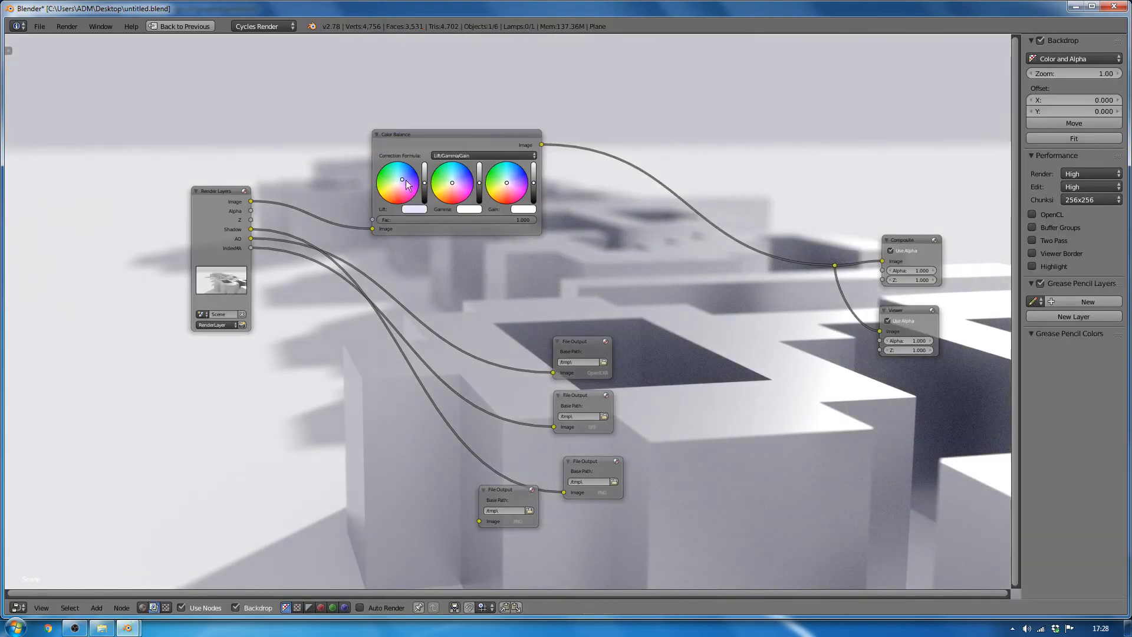
{"action": "left_click_drag", "start_coordinate": [452, 183], "coordinate": [504, 187]}
{"action": "left_click_drag", "start_coordinate": [412, 180], "coordinate": [405, 178]}
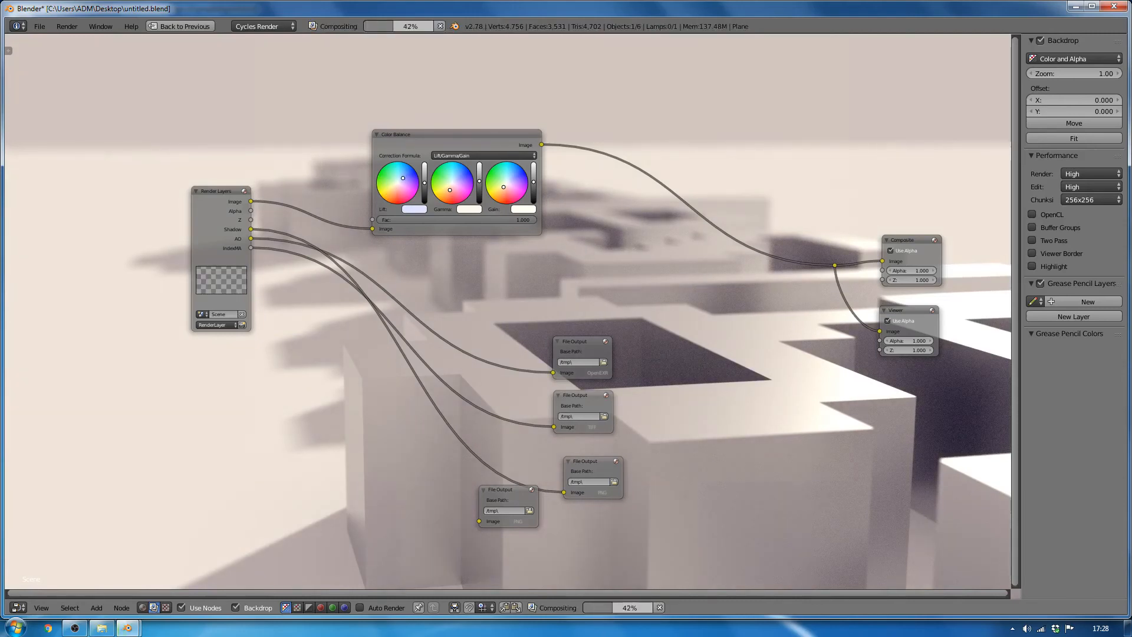
- Move the Render Layers node away from the other nodes and delete the unconnected File Output node
{"action": "scroll", "coordinate": [534, 215], "scroll_direction": "down", "scroll_amount": 3}
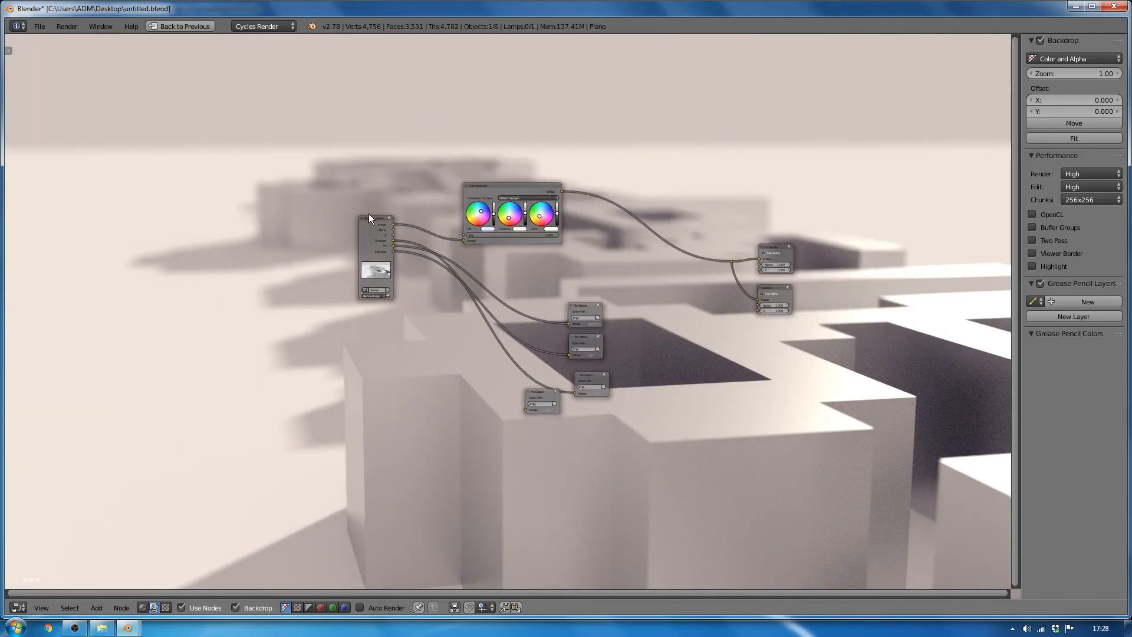
{"action": "left_click_drag", "start_coordinate": [371, 218], "coordinate": [213, 235]}
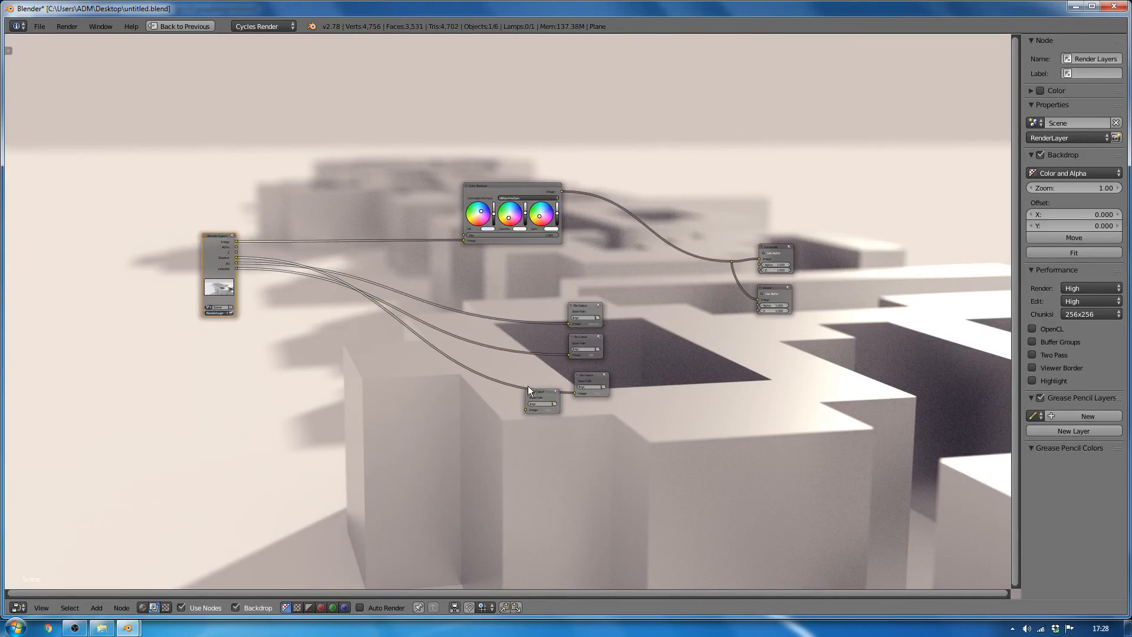
{"action": "left_click", "coordinate": [536, 399]}
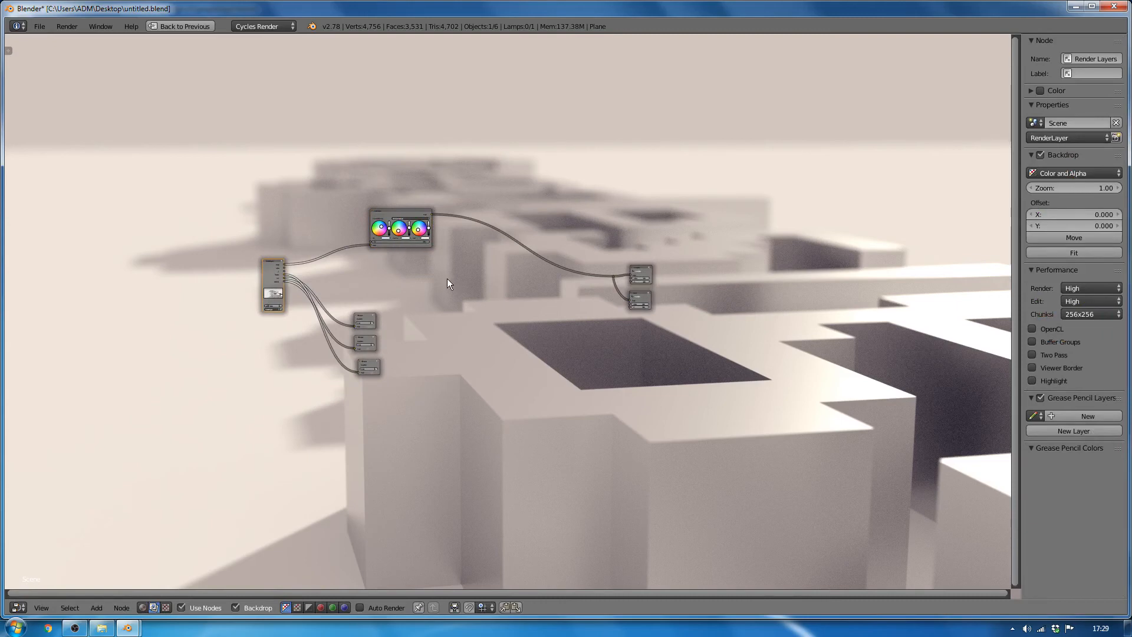
- Add a Lens Distortion node, duplicate it and insert the copy on the link leaving the Color Balance node
{"action": "key", "text": "shift+a"}
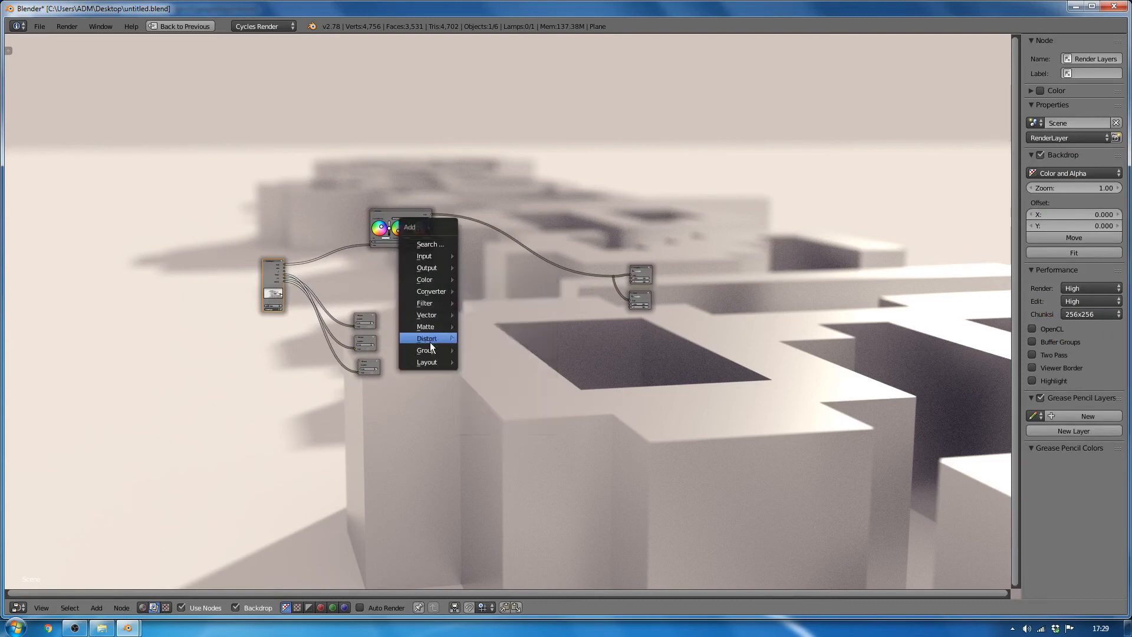
{"action": "mouse_move", "coordinate": [432, 340]}
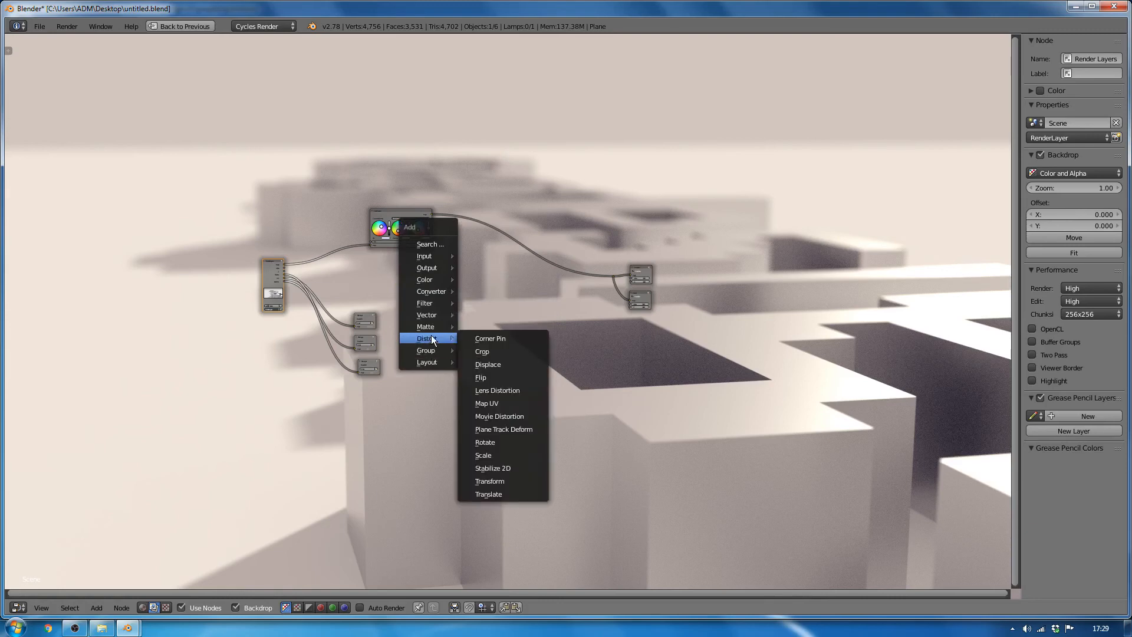
{"action": "left_click", "coordinate": [498, 390]}
{"action": "left_click", "coordinate": [412, 263]}
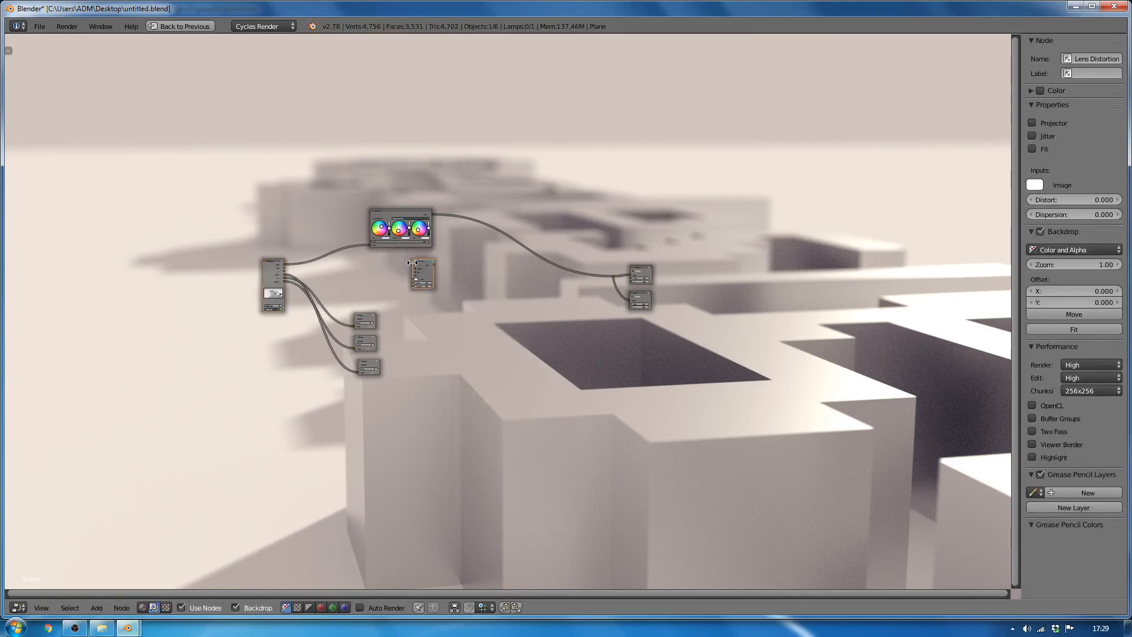
{"action": "scroll", "coordinate": [412, 266], "scroll_direction": "up", "scroll_amount": 4}
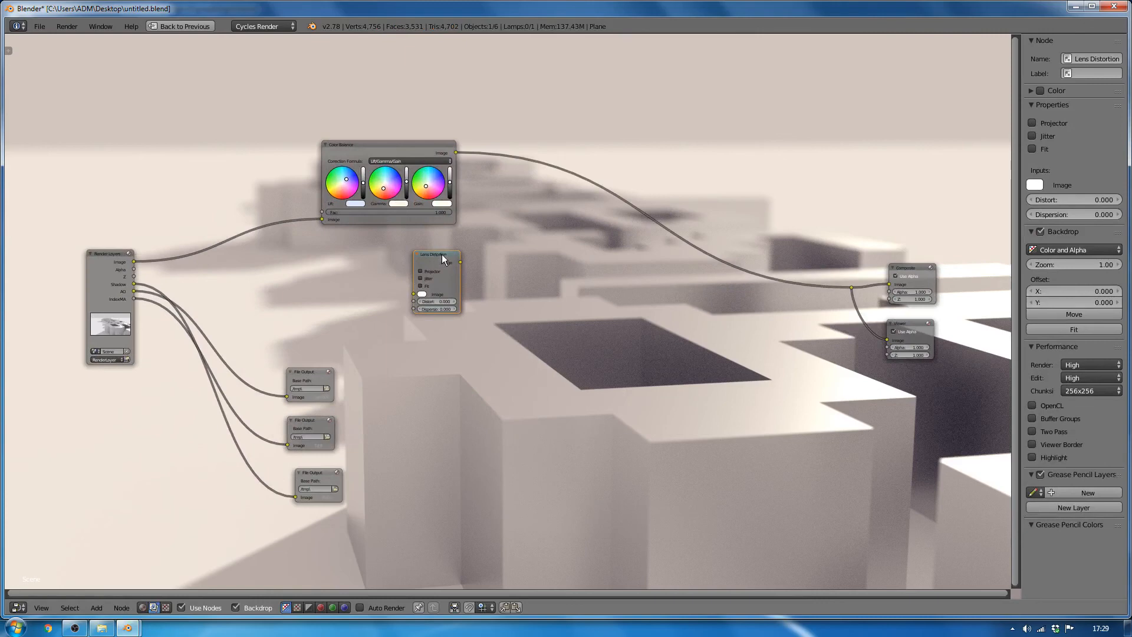
{"action": "key", "text": "shift+d"}
{"action": "left_click", "coordinate": [594, 172]}
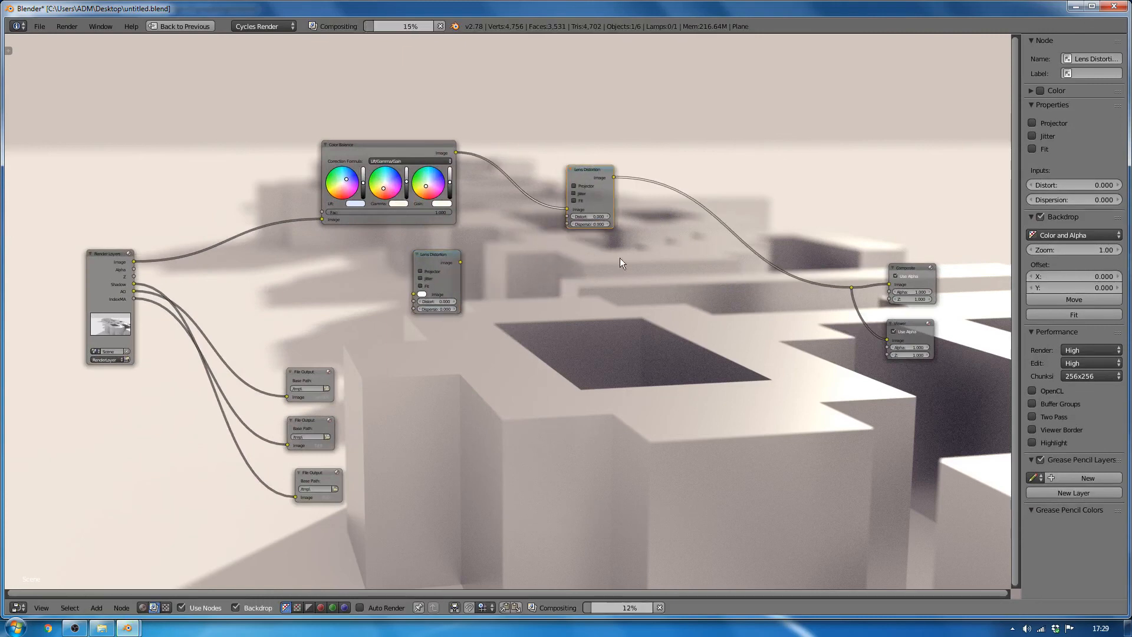
- Try dispersion values of 0.01 and 0.1 on the inserted Lens Distortion node, and settle on 0.02
{"action": "middle_click_drag", "start_coordinate": [620, 257], "coordinate": [529, 263]}
{"action": "scroll", "coordinate": [529, 263], "scroll_direction": "up", "scroll_amount": 2}
{"action": "left_click", "coordinate": [499, 220]}
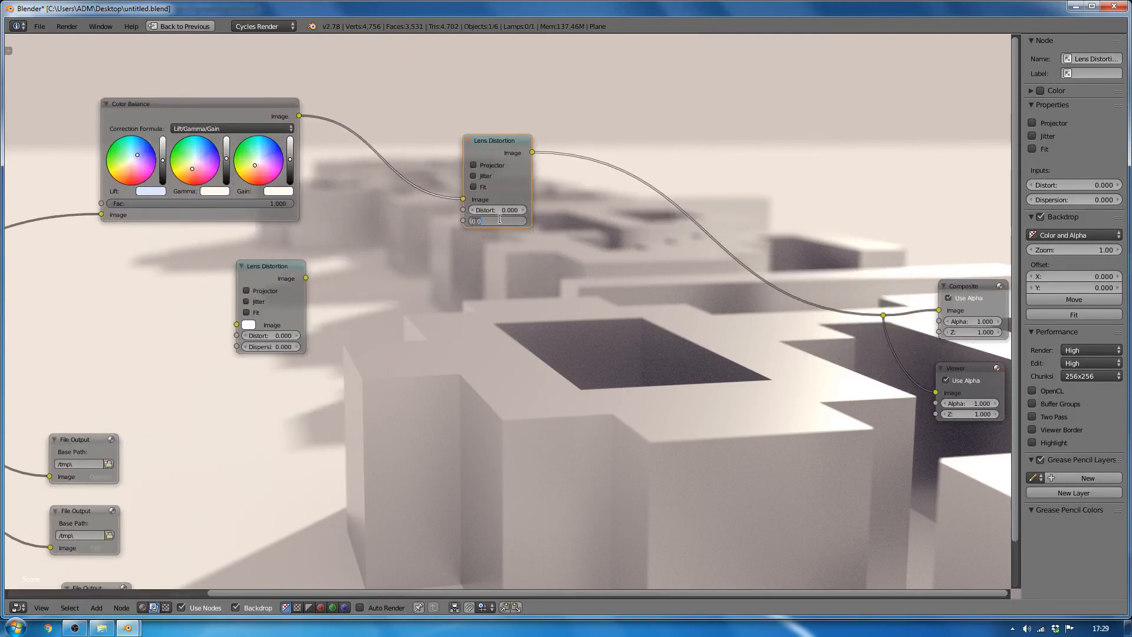
{"action": "type", "text": ".01"}
{"action": "key", "text": "Return"}
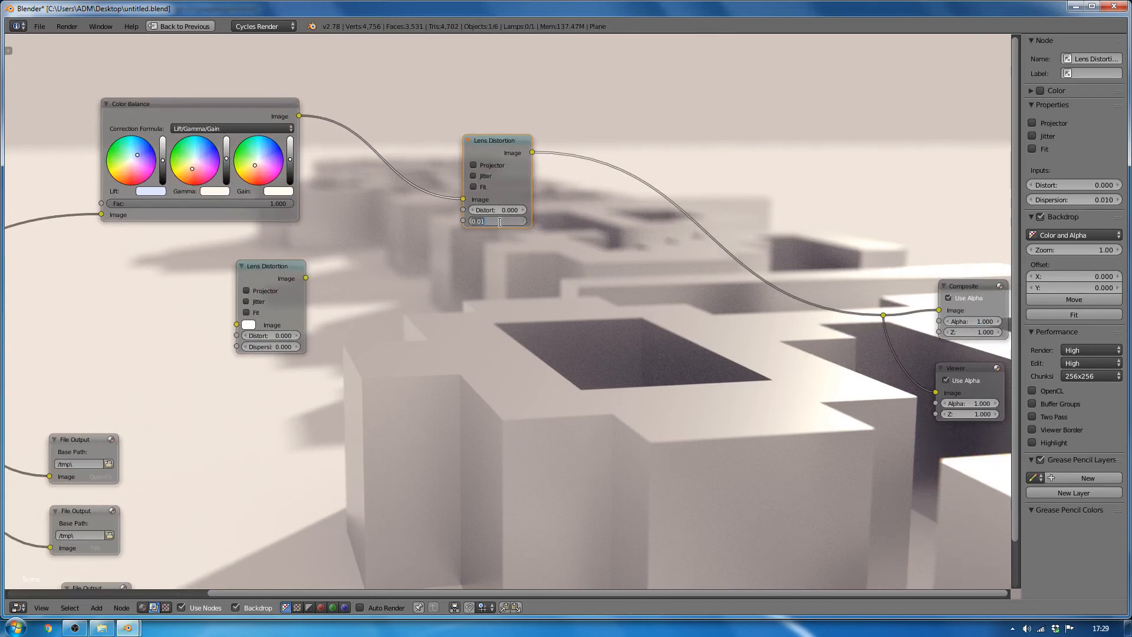
{"action": "type", "text": ".1"}
{"action": "key", "text": "Return"}
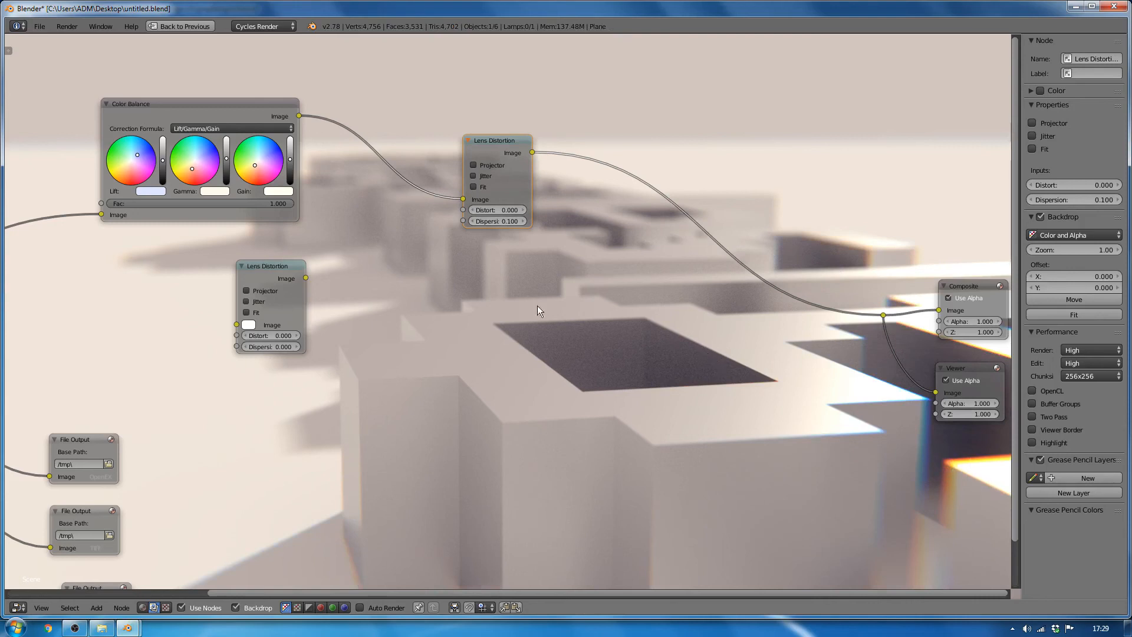
{"action": "type", "text": "0.02"}
{"action": "key", "text": "Return"}
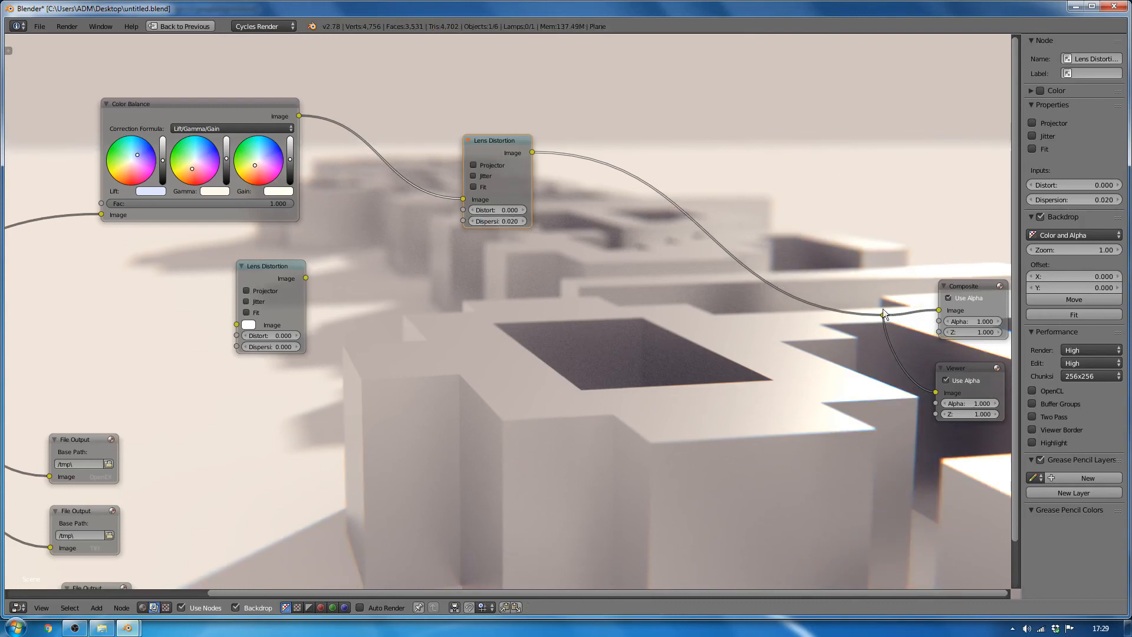
- Reposition the inserted Lens Distortion node and link the Render Layers Image output to the unconnected Lens Distortion node
{"action": "middle_click_drag", "start_coordinate": [447, 358], "coordinate": [528, 287]}
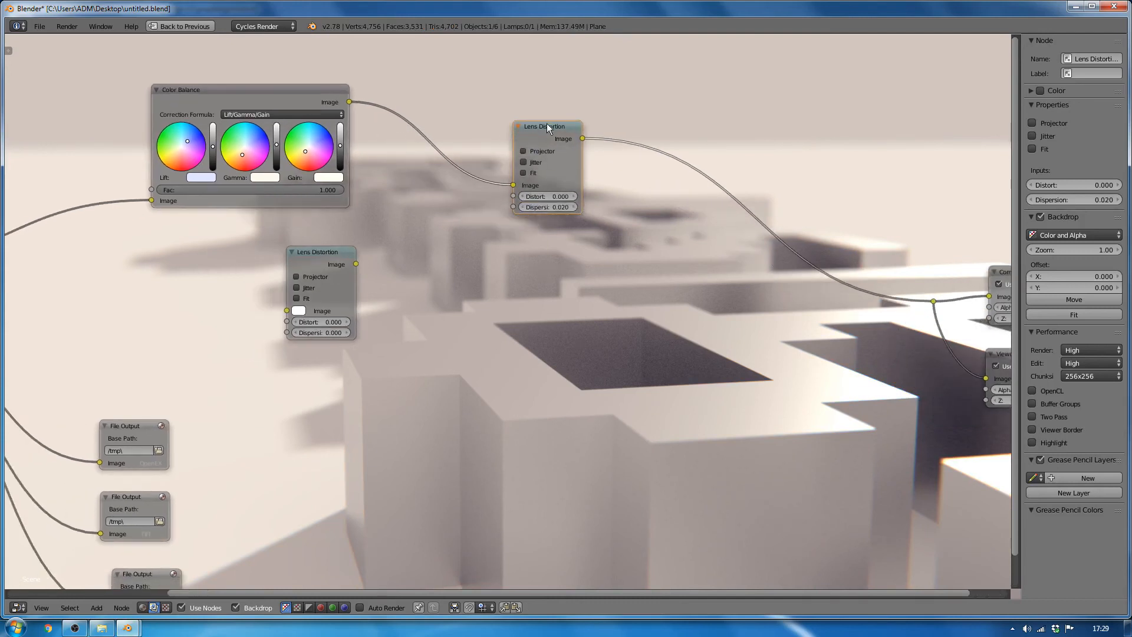
{"action": "left_click_drag", "start_coordinate": [546, 125], "coordinate": [496, 105]}
{"action": "middle_click_drag", "start_coordinate": [497, 105], "coordinate": [706, 60]}
{"action": "left_click_drag", "start_coordinate": [82, 219], "coordinate": [491, 265]}
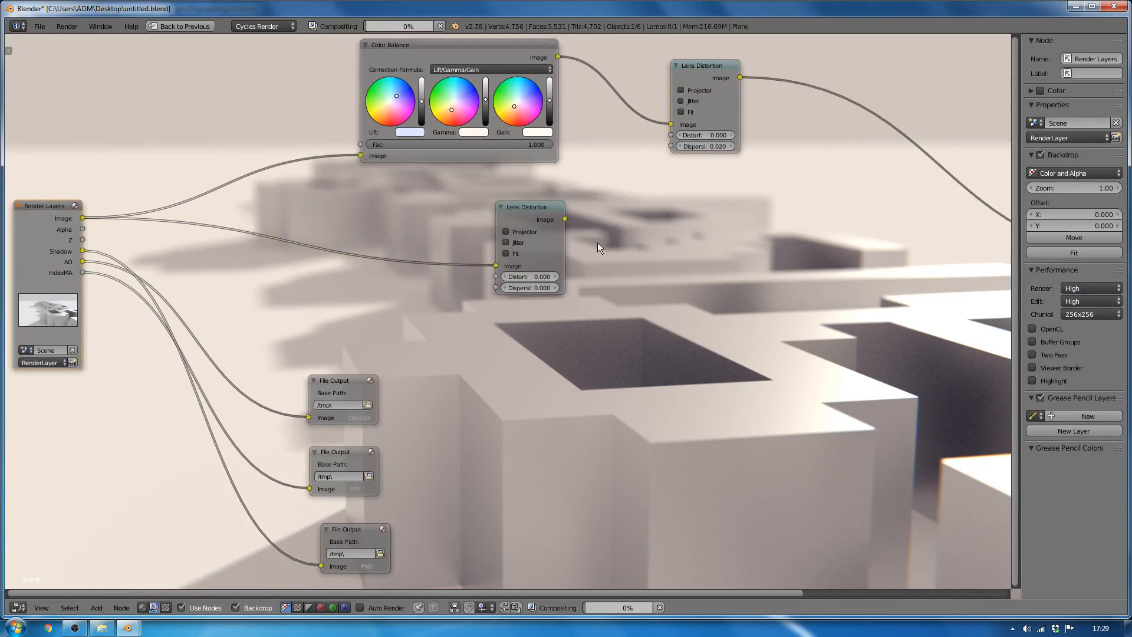
- Add a Math node beside the lower Lens Distortion node
{"action": "key", "text": "shift+a"}
{"action": "mouse_move", "coordinate": [632, 226]}
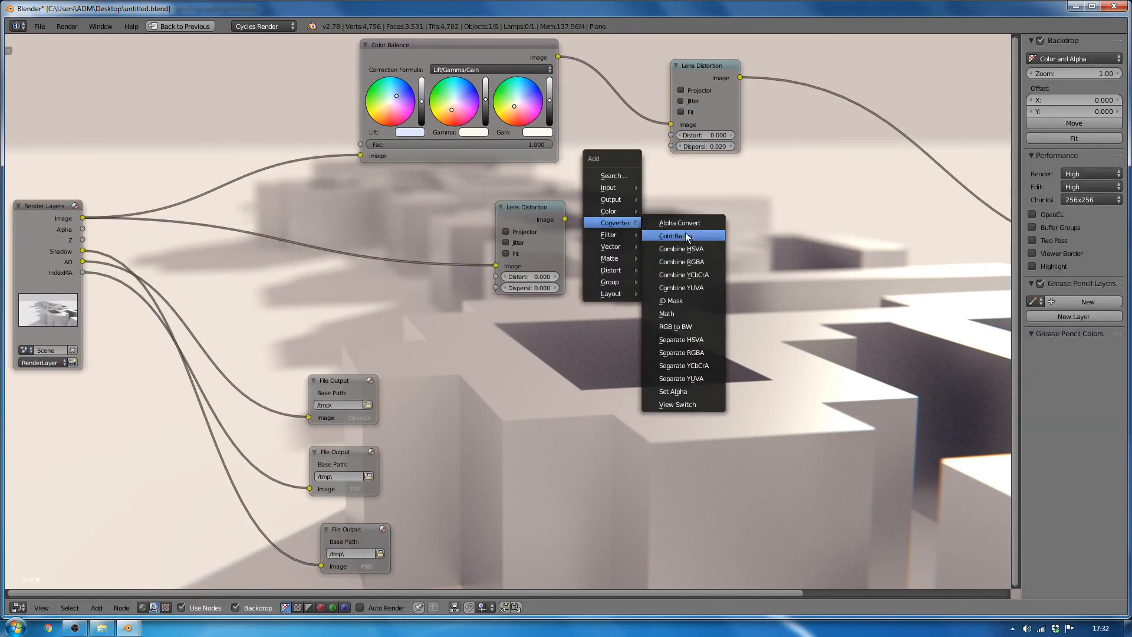
{"action": "left_click", "coordinate": [691, 319]}
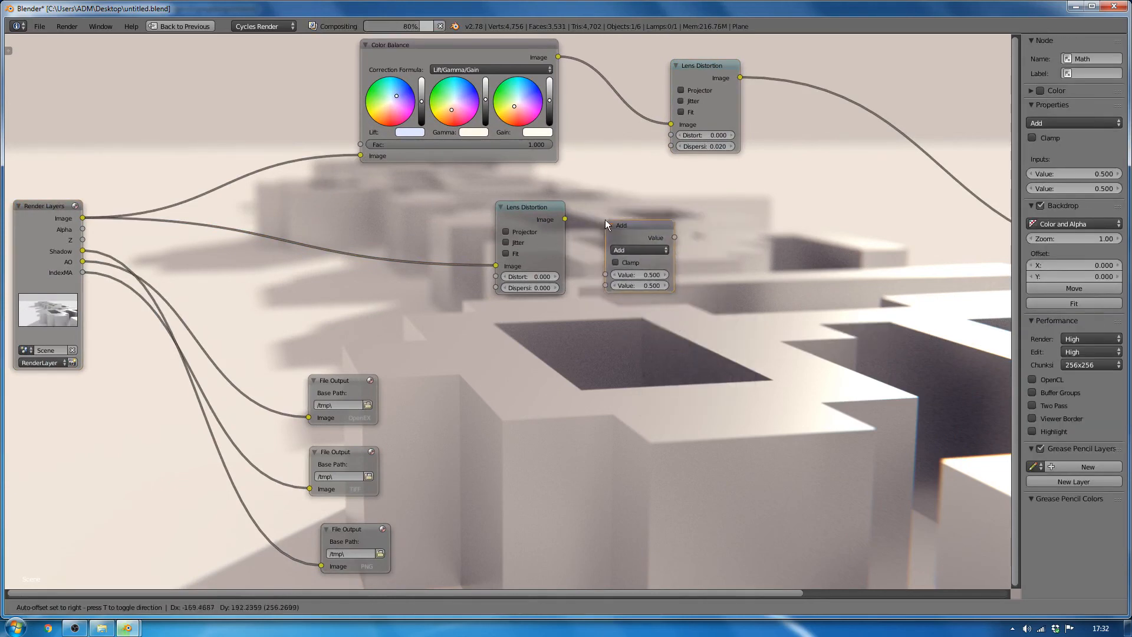
{"action": "left_click", "coordinate": [605, 219]}
- Set the lower Lens Distortion node's Distort to 1 and link its Image output to the Math node
{"action": "left_click_drag", "start_coordinate": [533, 207], "coordinate": [506, 213]}
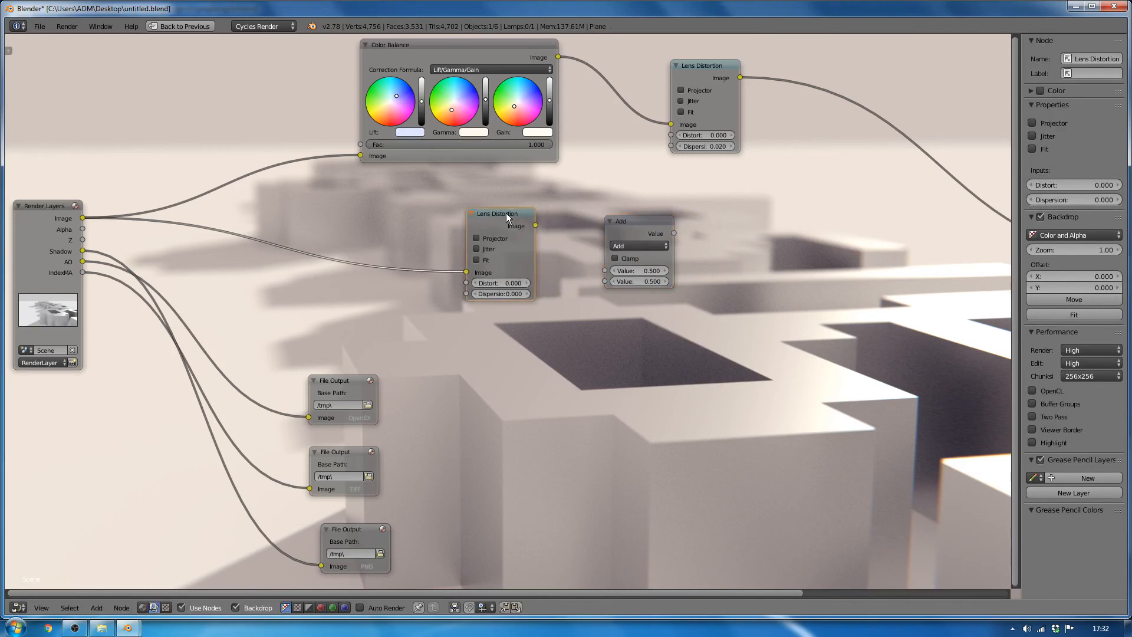
{"action": "type", "text": "1"}
{"action": "key", "text": "Return"}
{"action": "left_click_drag", "start_coordinate": [536, 225], "coordinate": [605, 271]}
- Duplicate the Viewer node and place the copy next to the Math node
{"action": "key", "text": "Home"}
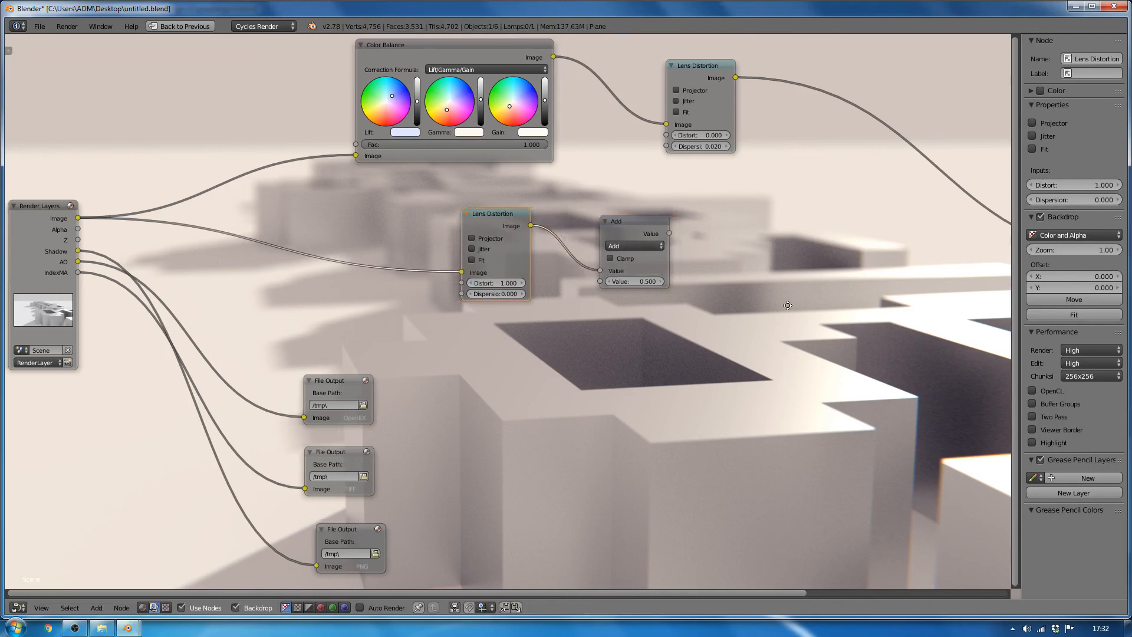
{"action": "left_click", "coordinate": [906, 283]}
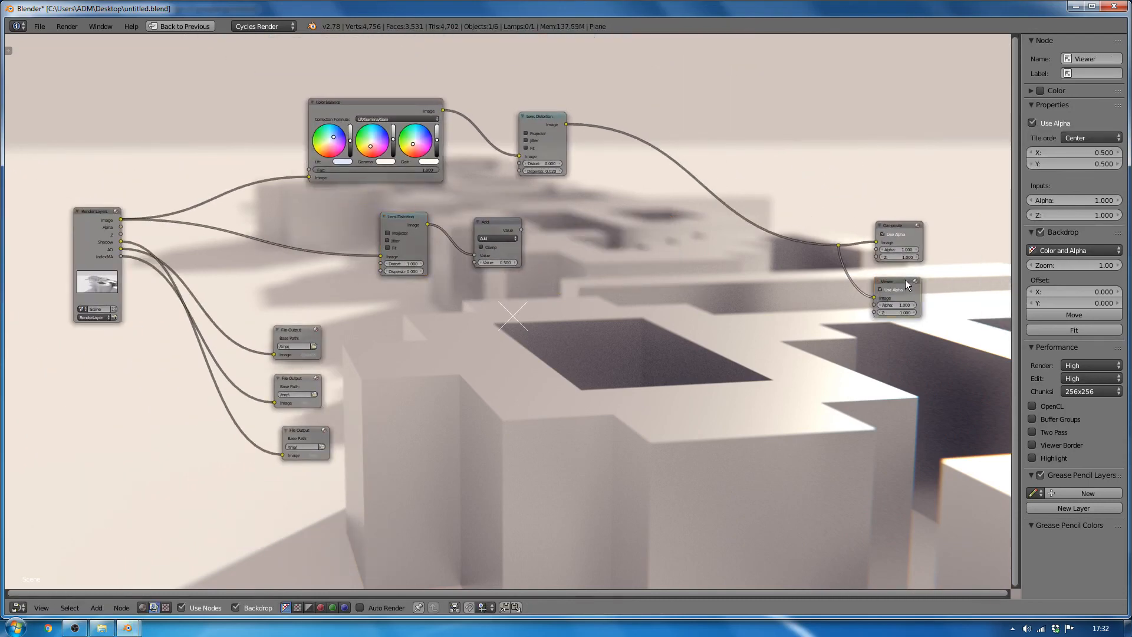
{"action": "key", "text": "shift+d"}
{"action": "left_click", "coordinate": [577, 244]}
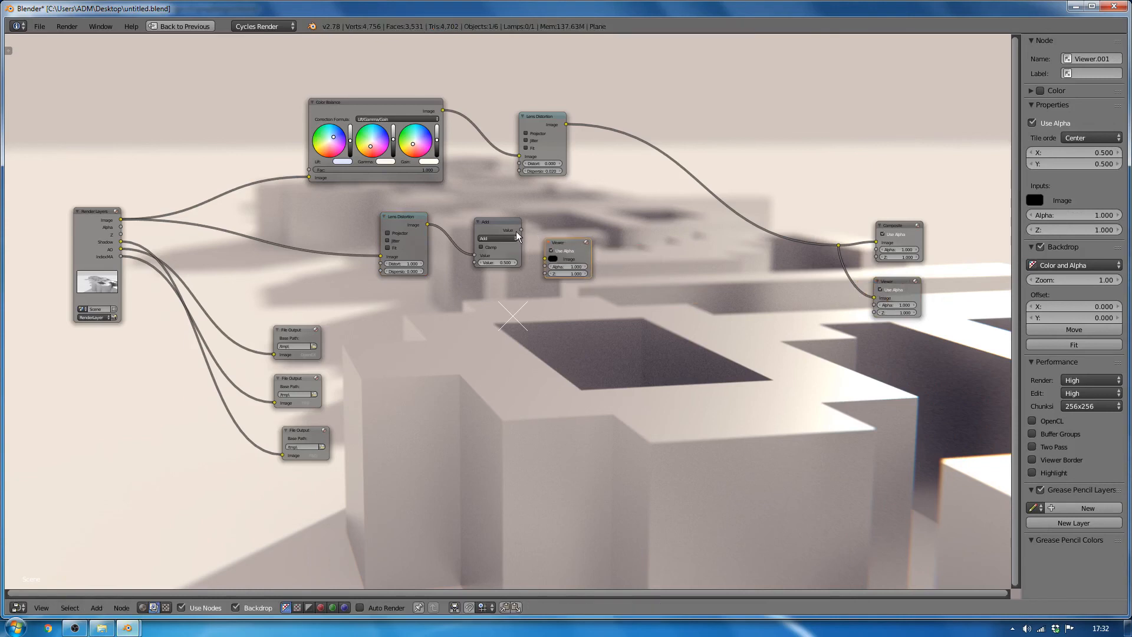
- Set the Math node's operation to Greater Than and link its output to the duplicated Viewer node
{"action": "left_click", "coordinate": [508, 238]}
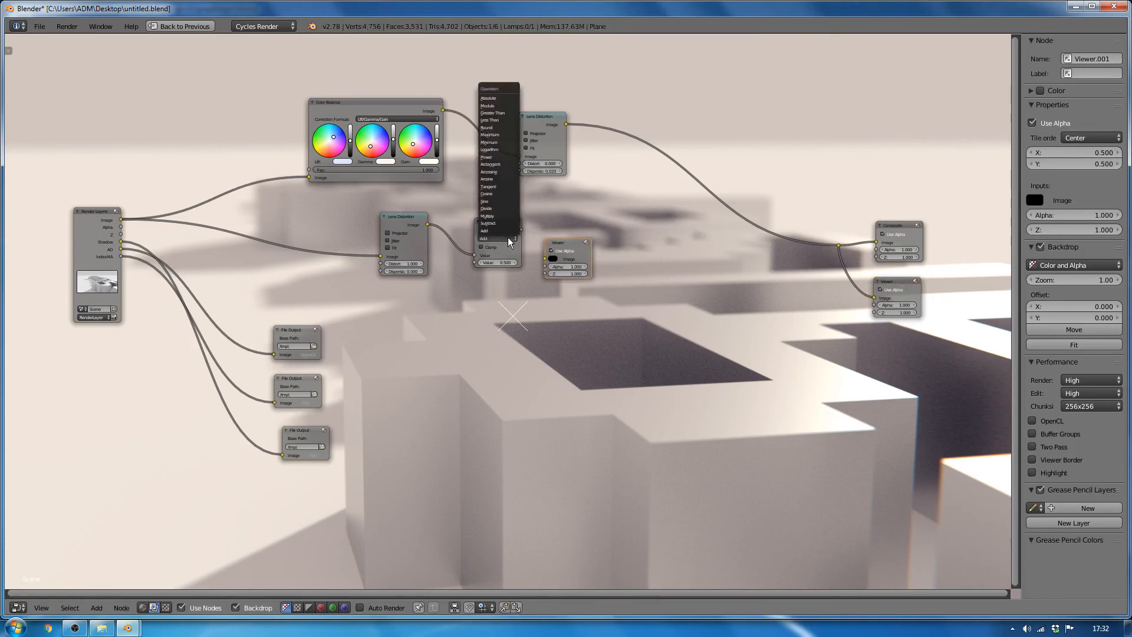
{"action": "left_click", "coordinate": [500, 116]}
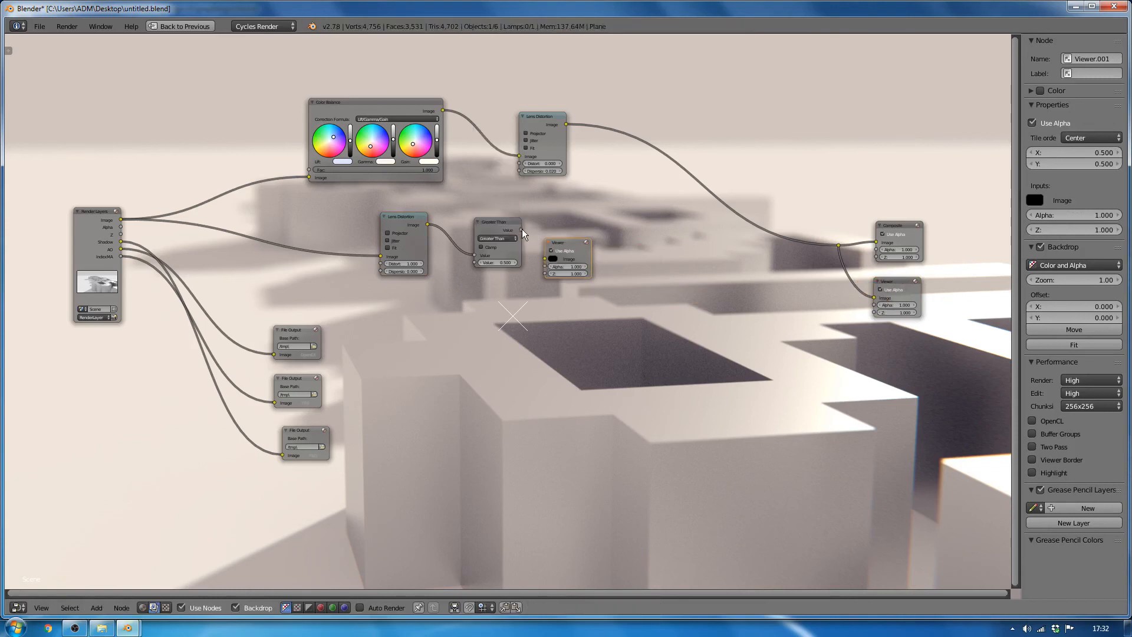
{"action": "left_click_drag", "start_coordinate": [505, 229], "coordinate": [485, 231]}
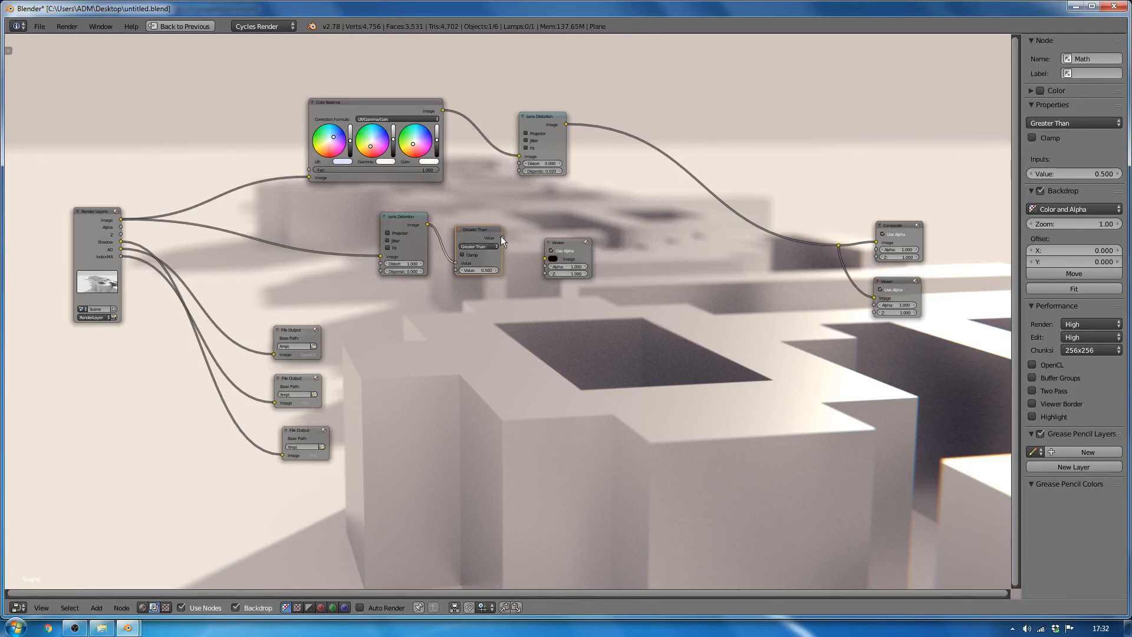
{"action": "left_click_drag", "start_coordinate": [502, 237], "coordinate": [535, 260]}
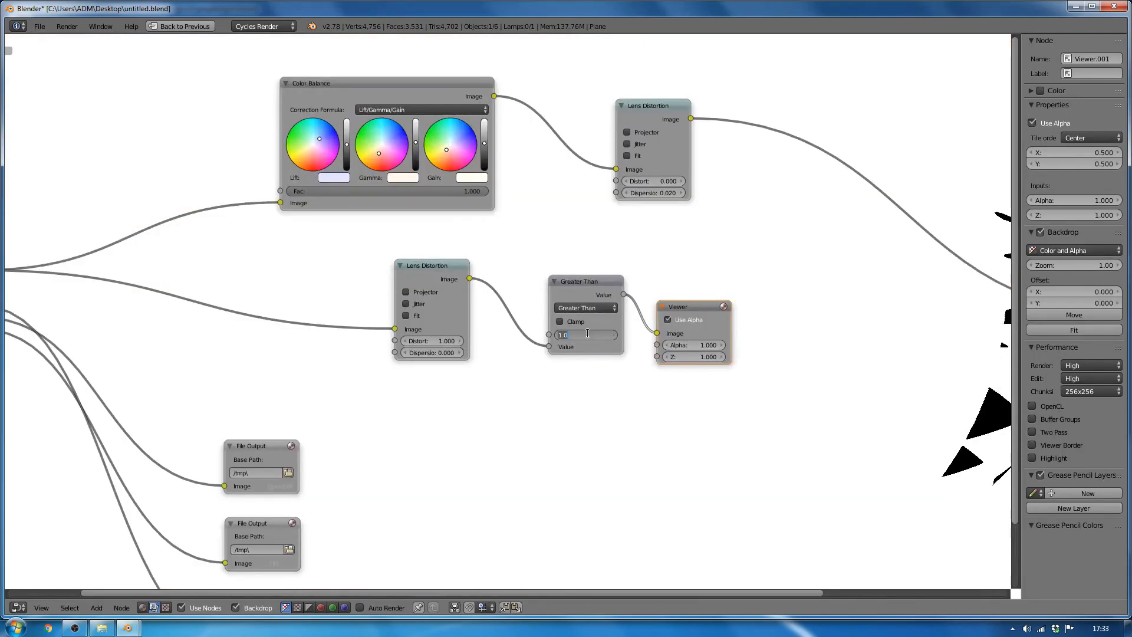
- Feed the Lens Distortion image into the Greater Than node's second value and set its first value to 0.01
{"action": "key", "text": "BackSpace"}
{"action": "key", "text": "Return"}
{"action": "scroll", "coordinate": [588, 334], "scroll_direction": "down", "scroll_amount": 2}
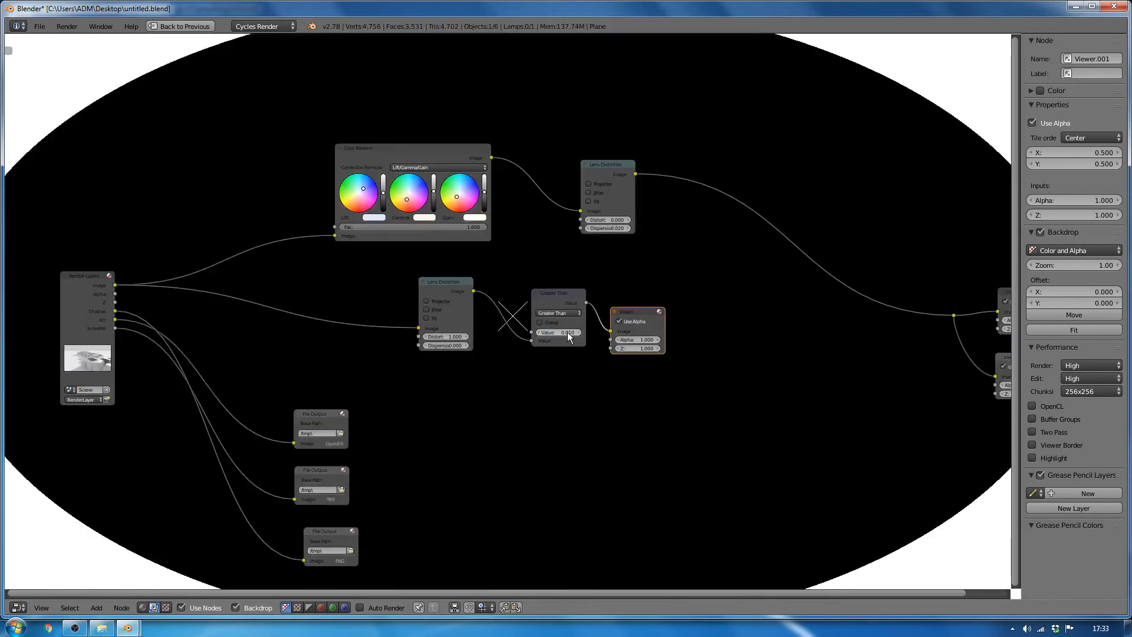
- Insert an Invert node between the Greater Than and duplicated Viewer nodes, and space the Viewer node out
{"action": "key", "text": "shift+a"}
{"action": "mouse_move", "coordinate": [560, 383]}
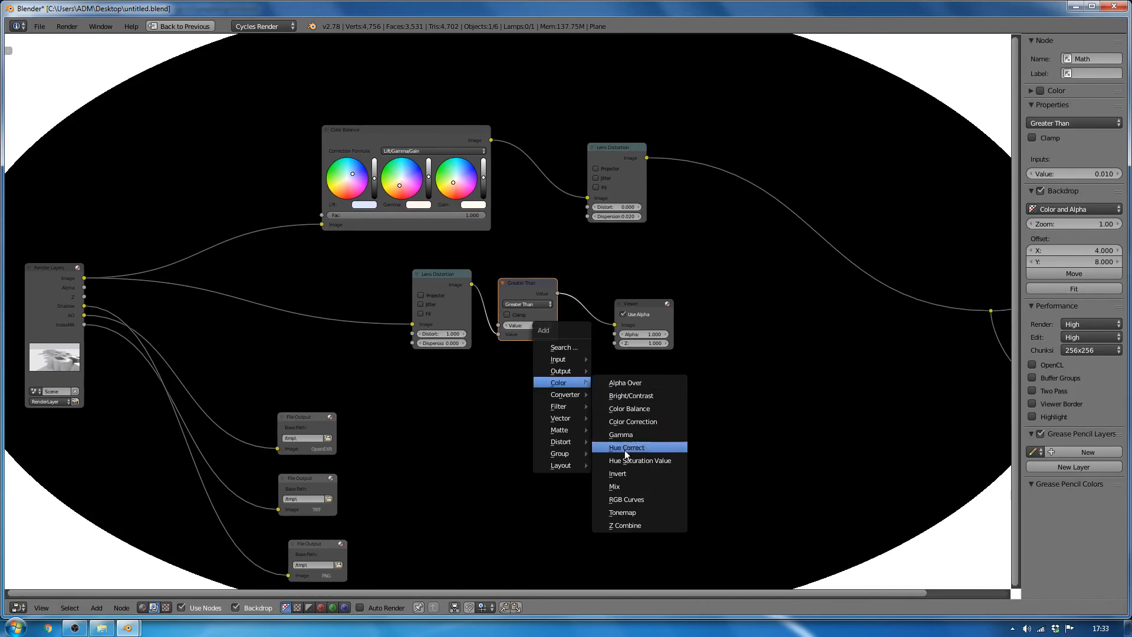
{"action": "left_click", "coordinate": [617, 474]}
{"action": "left_click", "coordinate": [568, 303]}
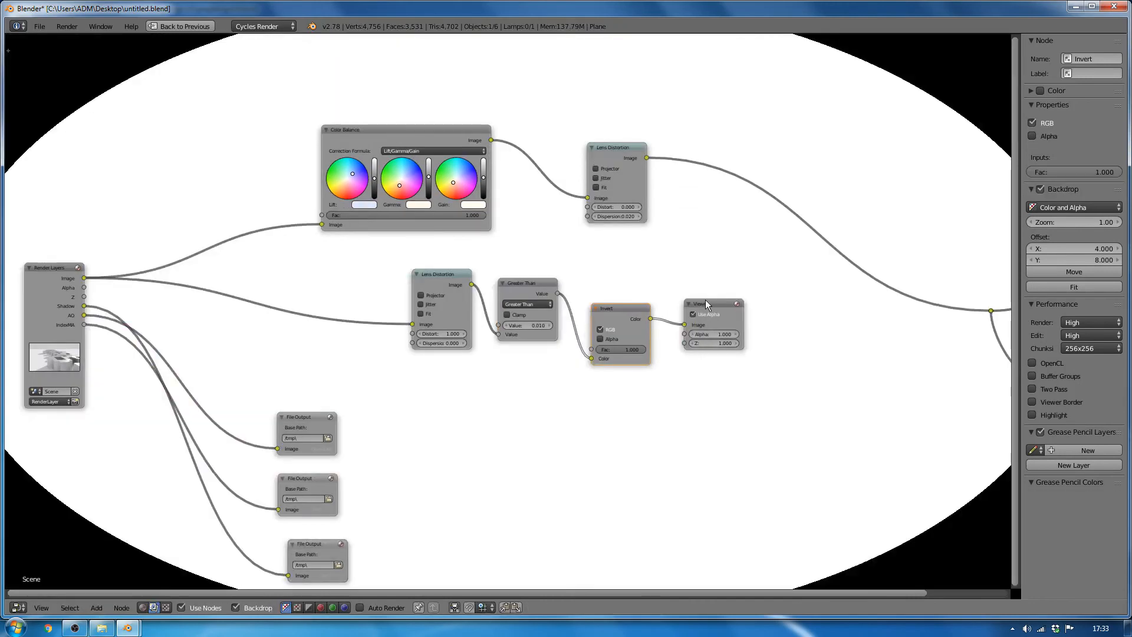
{"action": "left_click_drag", "start_coordinate": [705, 301], "coordinate": [731, 303]}
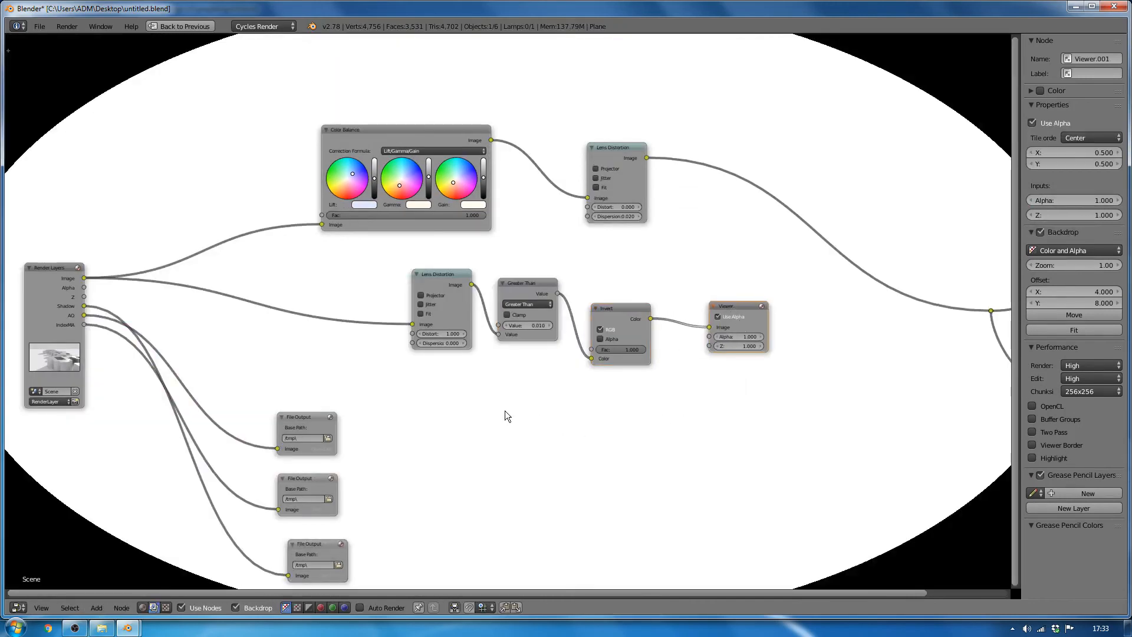
- Insert a Blur node between the Invert and Viewer nodes, using Fast Gaussian with X and Y at 50
{"action": "key", "text": "shift+a"}
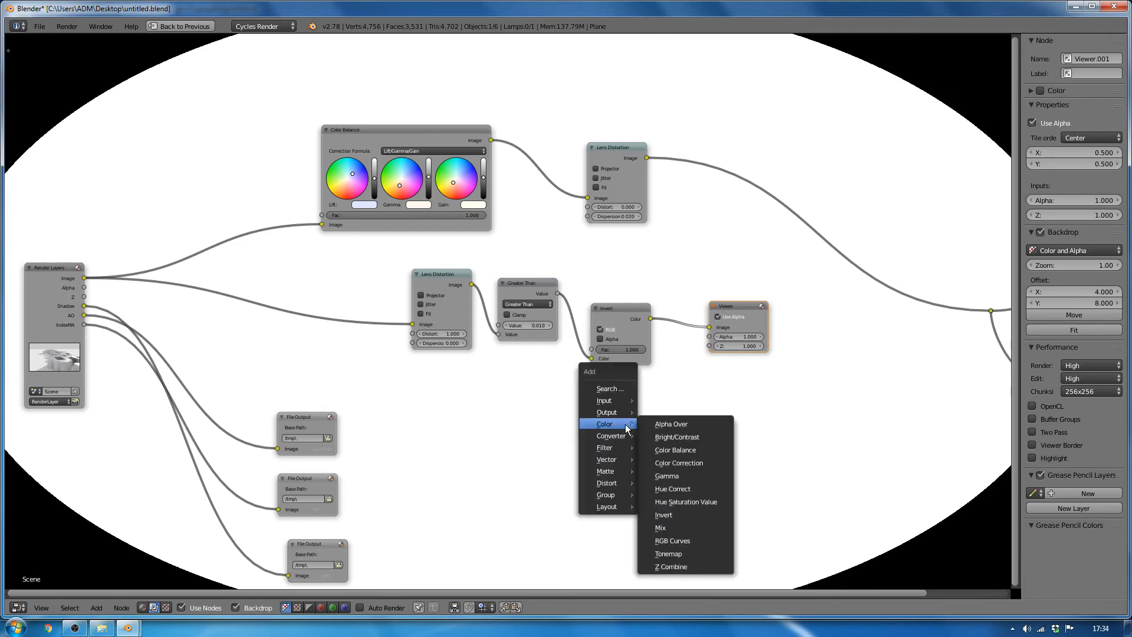
{"action": "mouse_move", "coordinate": [607, 448]}
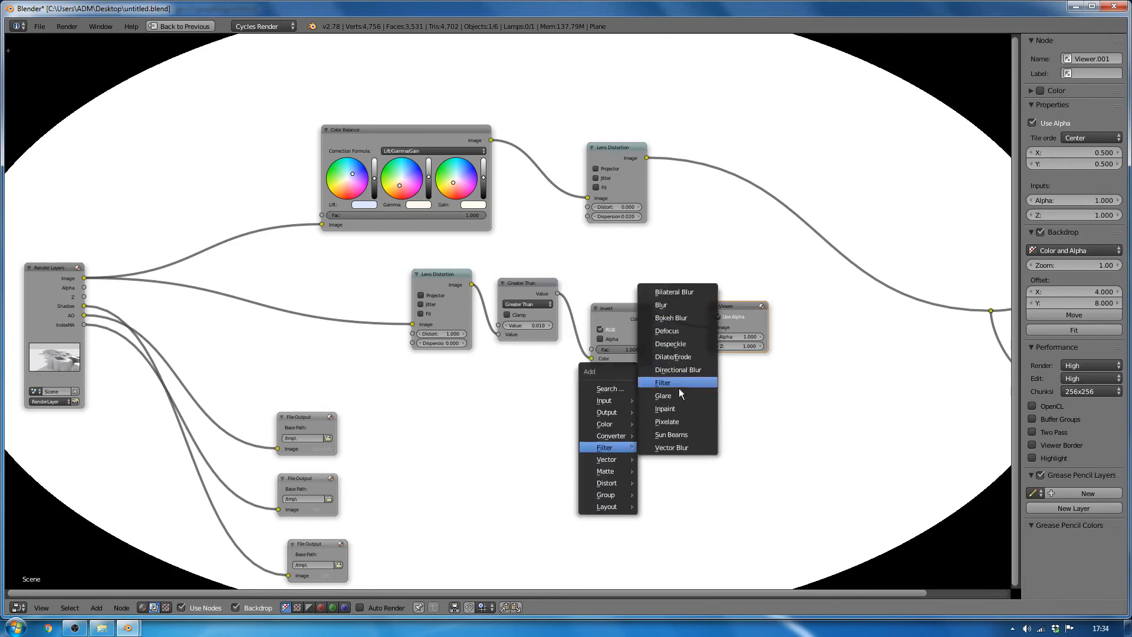
{"action": "left_click", "coordinate": [676, 306]}
{"action": "left_click", "coordinate": [705, 325]}
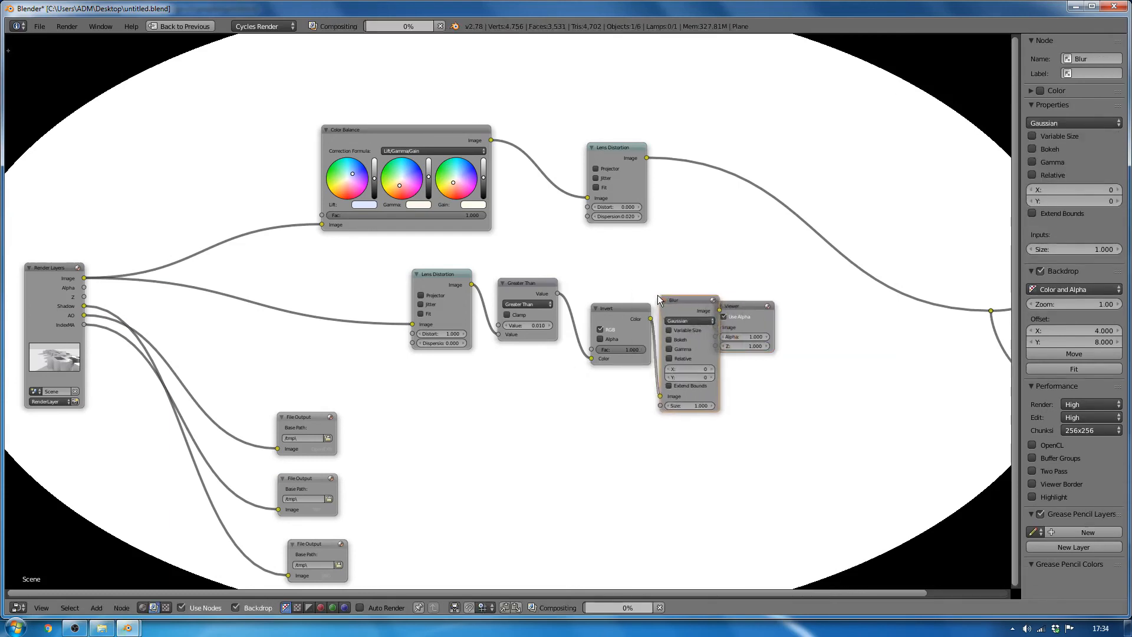
{"action": "left_click", "coordinate": [705, 321]}
{"action": "left_click", "coordinate": [715, 269]}
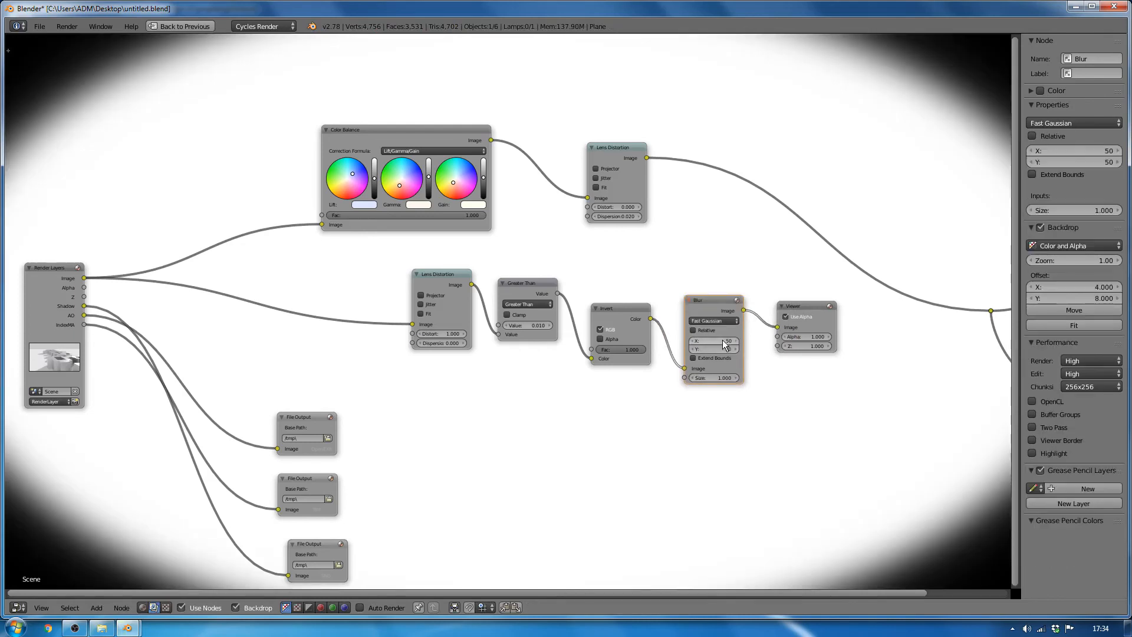
- Make the Blur node's size relative and set both X and Y to 50%
{"action": "left_click", "coordinate": [696, 331]}
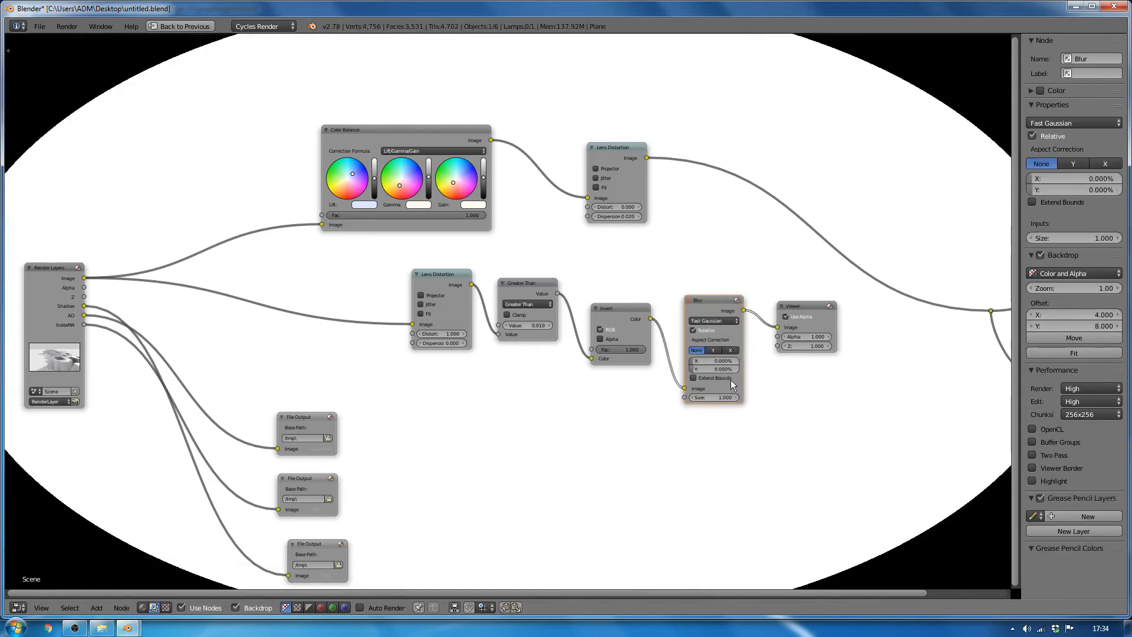
{"action": "left_click", "coordinate": [713, 361]}
{"action": "type", "text": "50"}
{"action": "key", "text": "Return"}
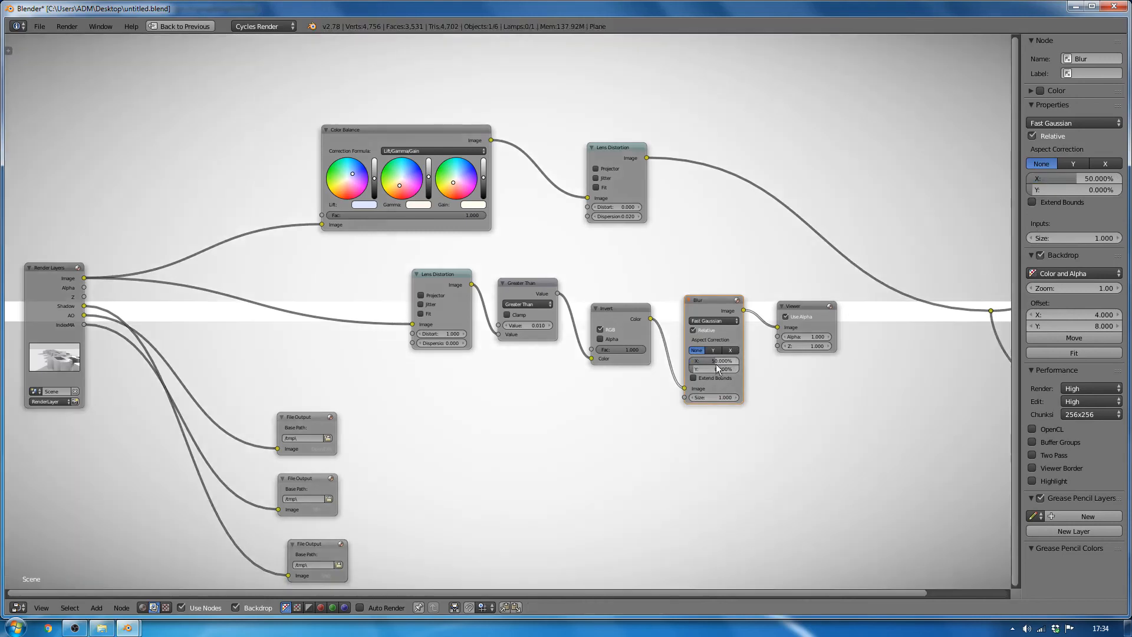
{"action": "type", "text": "50"}
{"action": "key", "text": "Return"}
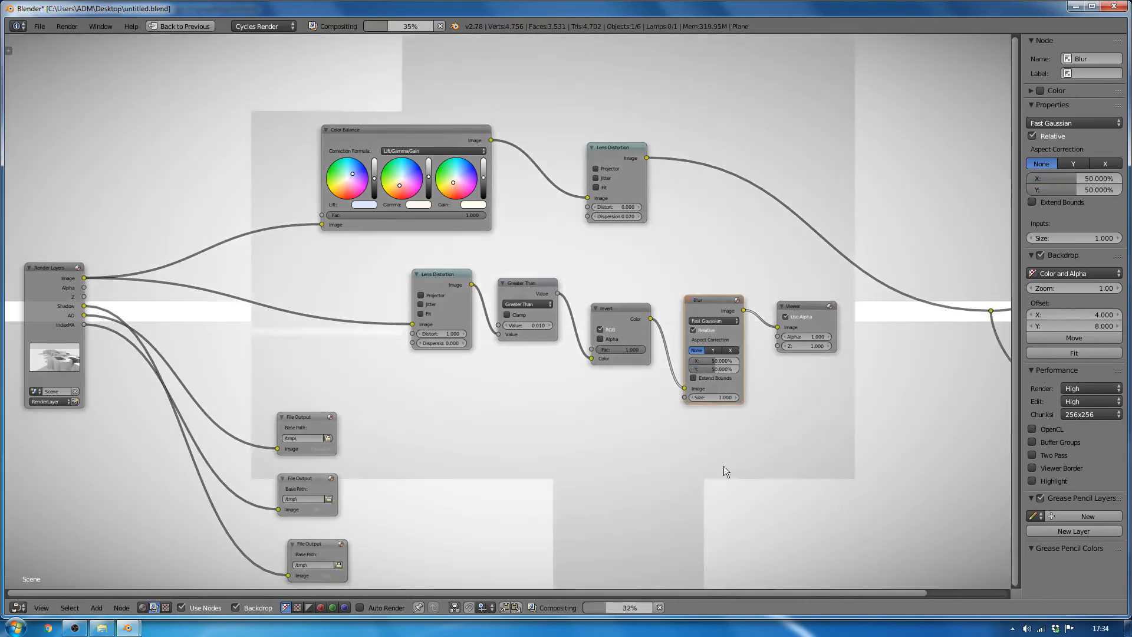
{"action": "scroll", "coordinate": [714, 471], "scroll_direction": "down", "scroll_amount": 3}
{"action": "middle_click_drag", "start_coordinate": [671, 495], "coordinate": [529, 435]}
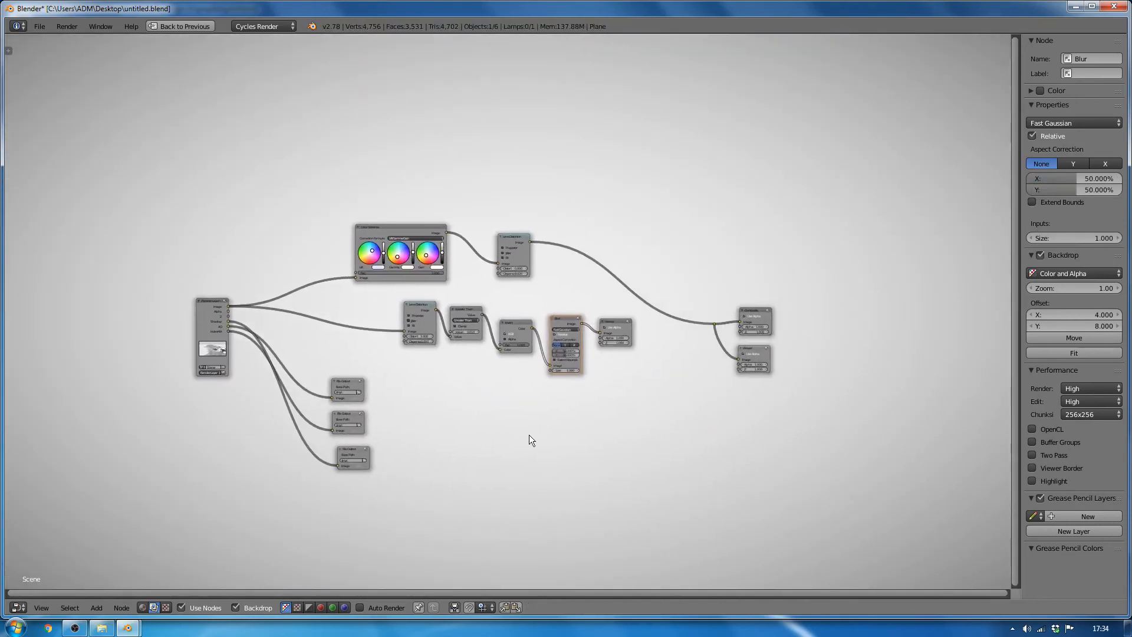
- Make room before the vignette chain's Viewer node and insert an RGB Curves node between the Blur and Viewer nodes
{"action": "left_click_drag", "start_coordinate": [617, 320], "coordinate": [661, 353]}
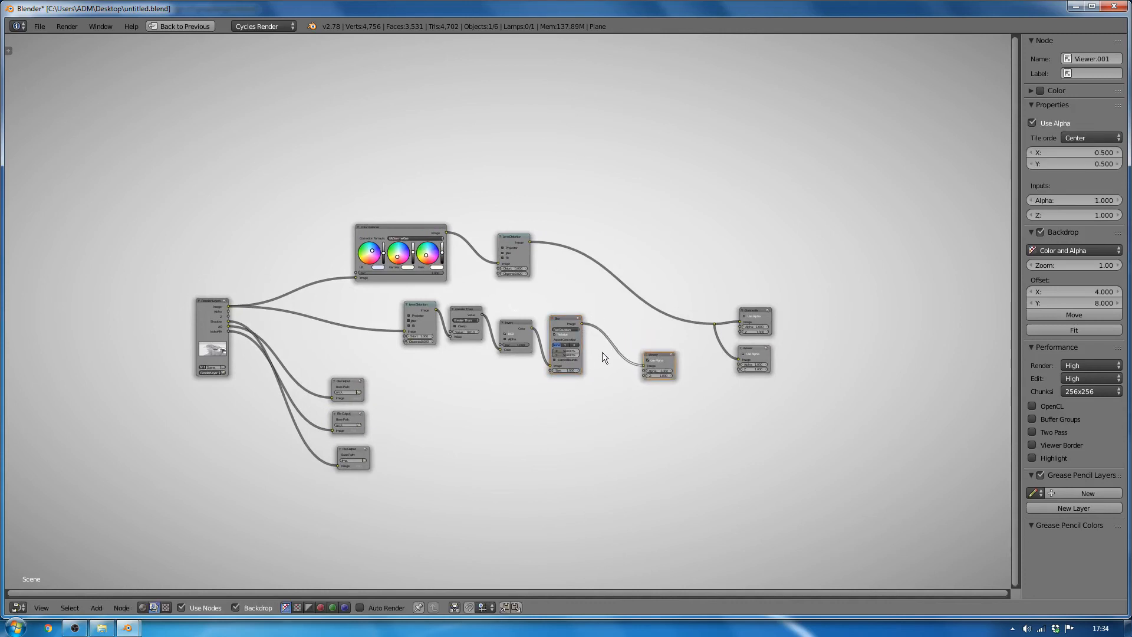
{"action": "key", "text": "shift+a"}
{"action": "mouse_move", "coordinate": [584, 329]}
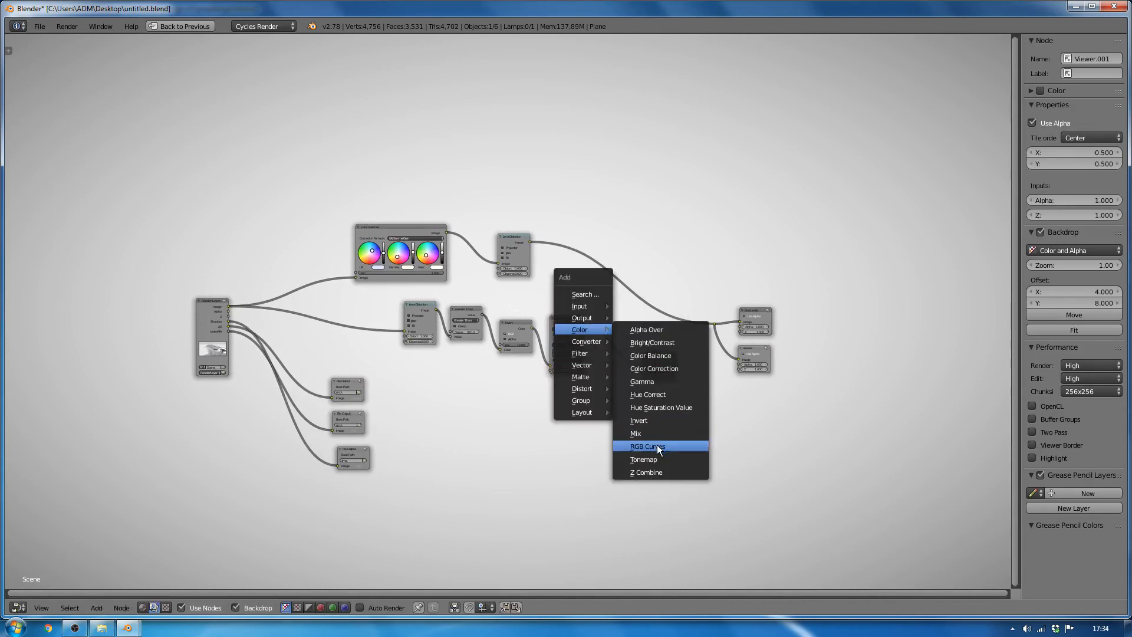
{"action": "left_click", "coordinate": [657, 446]}
{"action": "left_click", "coordinate": [597, 310]}
{"action": "scroll", "coordinate": [639, 333], "scroll_direction": "up", "scroll_amount": 6}
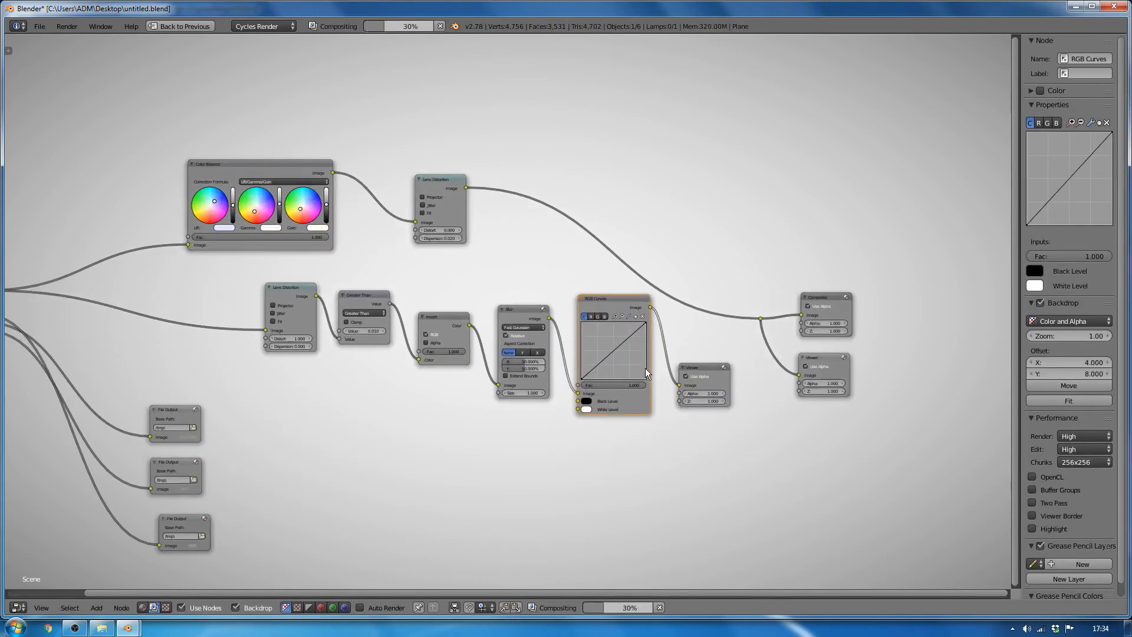
- Bend the RGB Curves node's curve upward by placing a midpoint at about X 0.367, Y 0.594
{"action": "left_click_drag", "start_coordinate": [598, 366], "coordinate": [596, 358]}
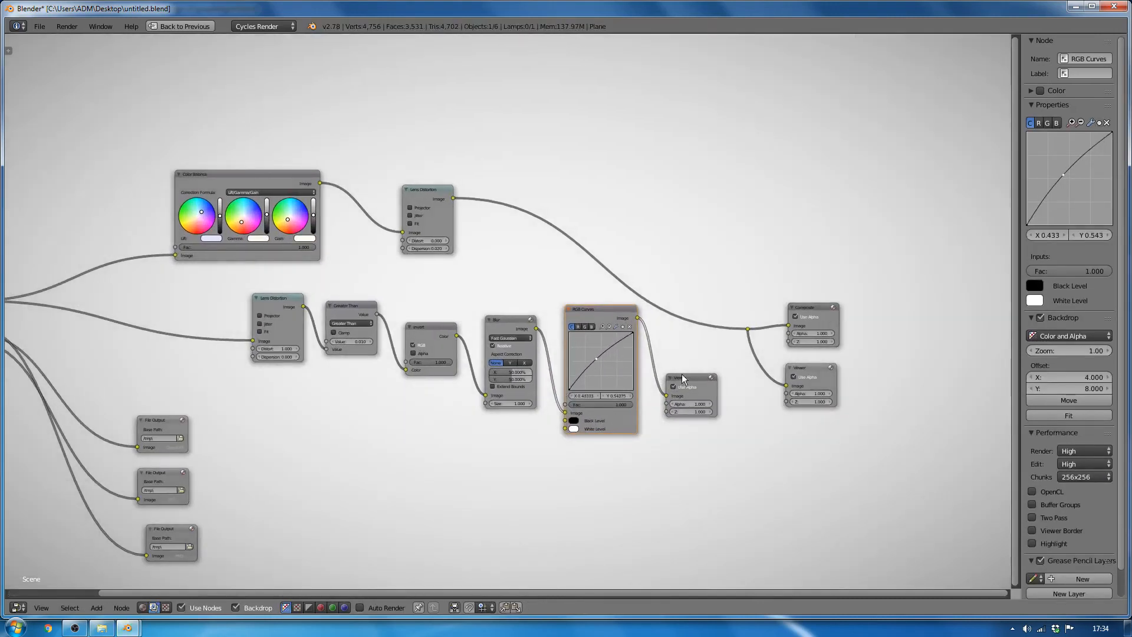
{"action": "left_click", "coordinate": [683, 380]}
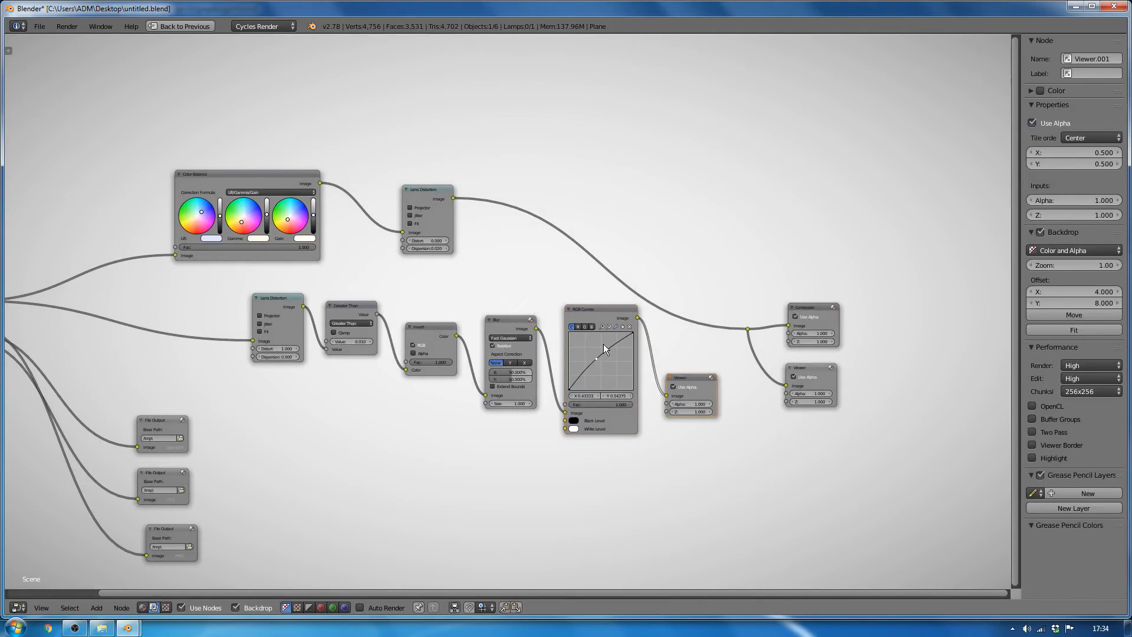
{"action": "left_click_drag", "start_coordinate": [597, 359], "coordinate": [592, 356]}
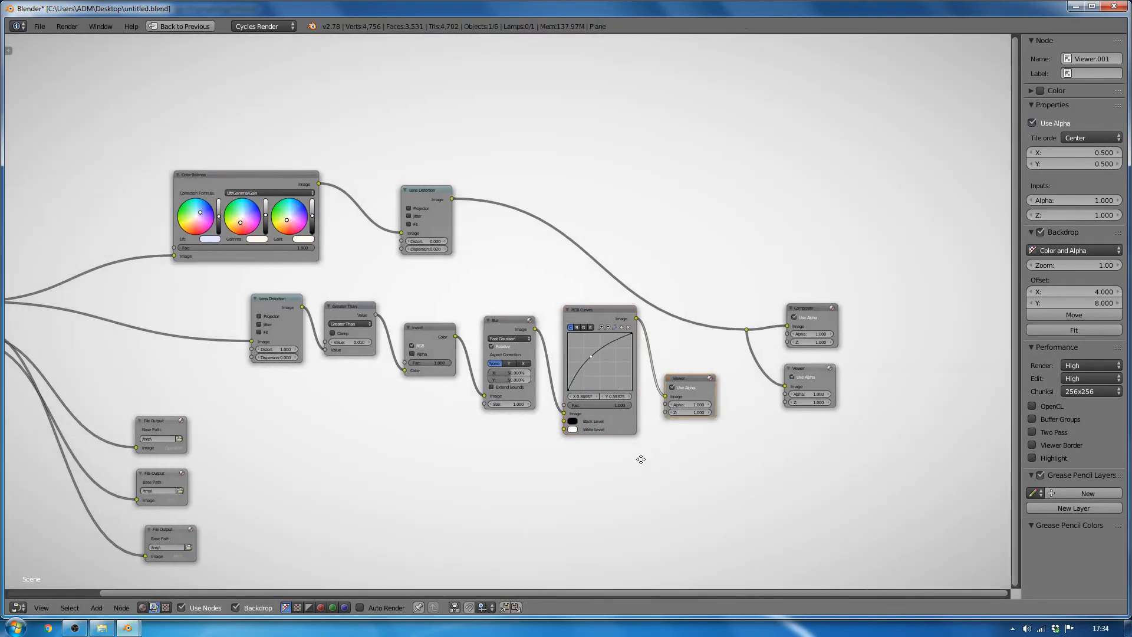
- Move the Composite node, the main Viewer node and their shared reroute point up, level with the upper Lens Distortion chain
{"action": "middle_click_drag", "start_coordinate": [640, 460], "coordinate": [369, 511]}
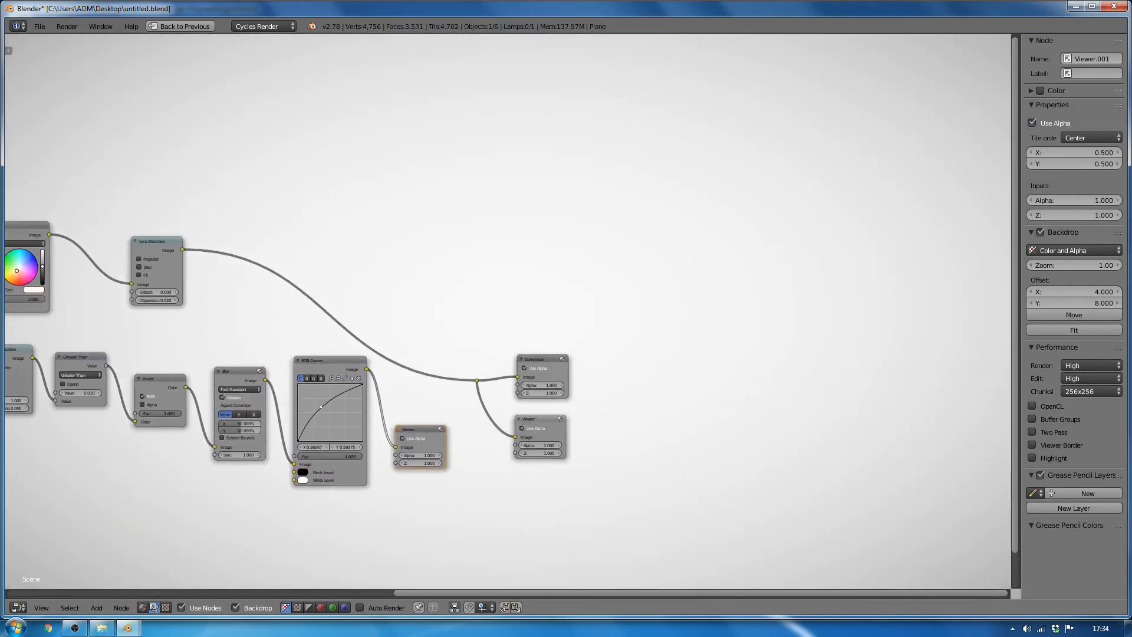
{"action": "left_click_drag", "start_coordinate": [540, 361], "coordinate": [588, 174]}
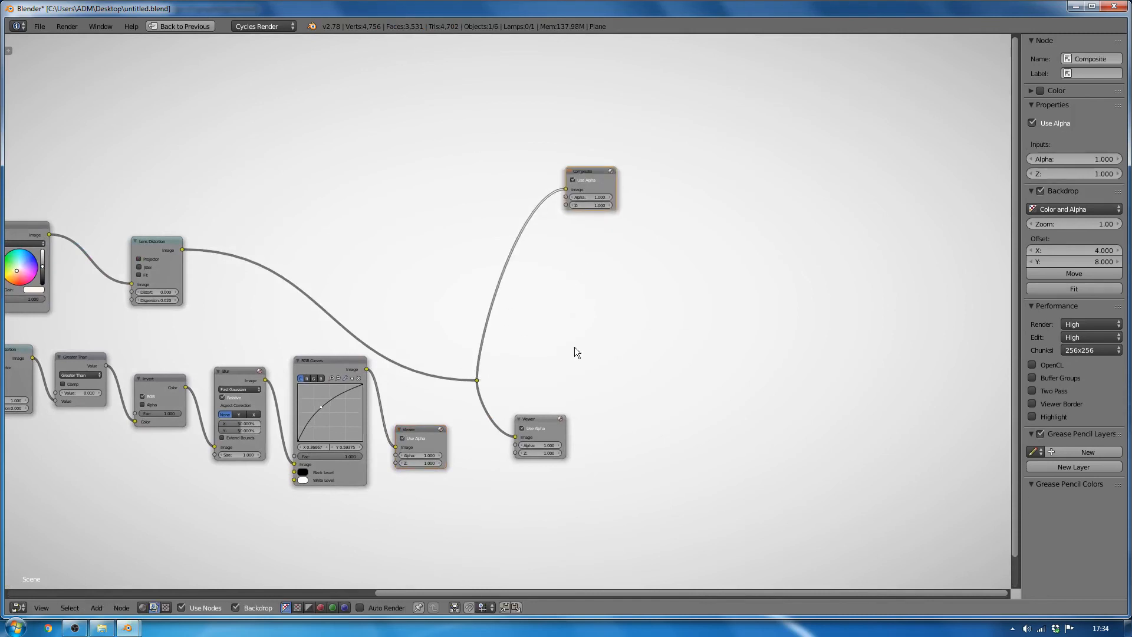
{"action": "left_click_drag", "start_coordinate": [542, 419], "coordinate": [613, 235]}
{"action": "left_click_drag", "start_coordinate": [478, 380], "coordinate": [497, 240]}
- Insert a Mix node between the upper Lens Distortion node and the reroute, and feed the RGB Curves image into its second image input
{"action": "middle_click_drag", "start_coordinate": [322, 271], "coordinate": [470, 270]}
{"action": "key", "text": "shift+a"}
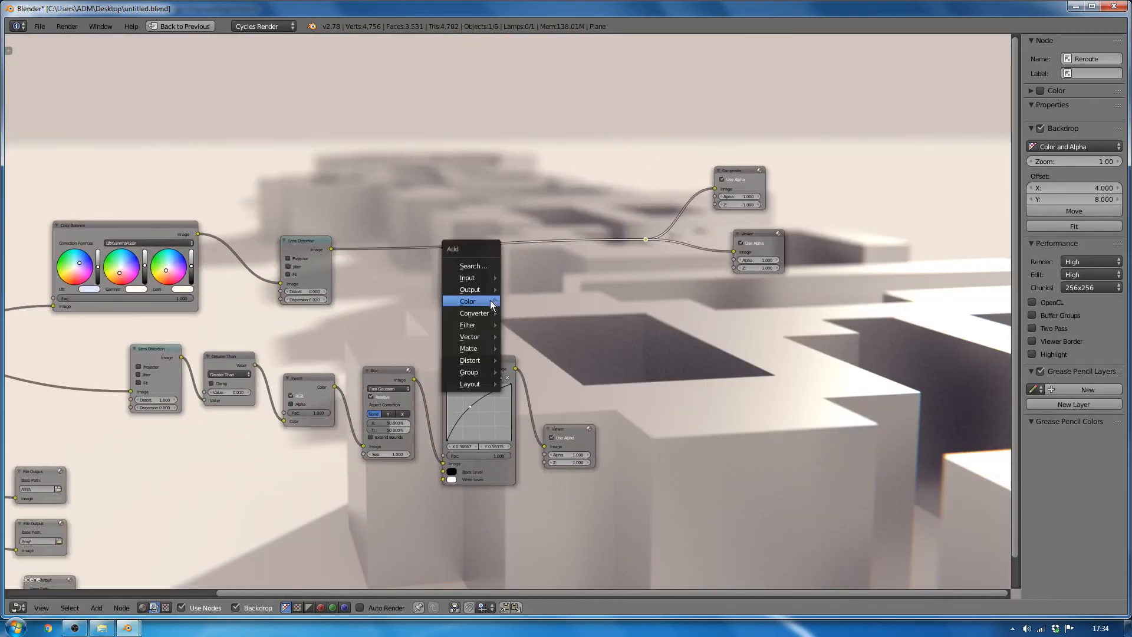
{"action": "mouse_move", "coordinate": [491, 303]}
{"action": "left_click", "coordinate": [523, 405]}
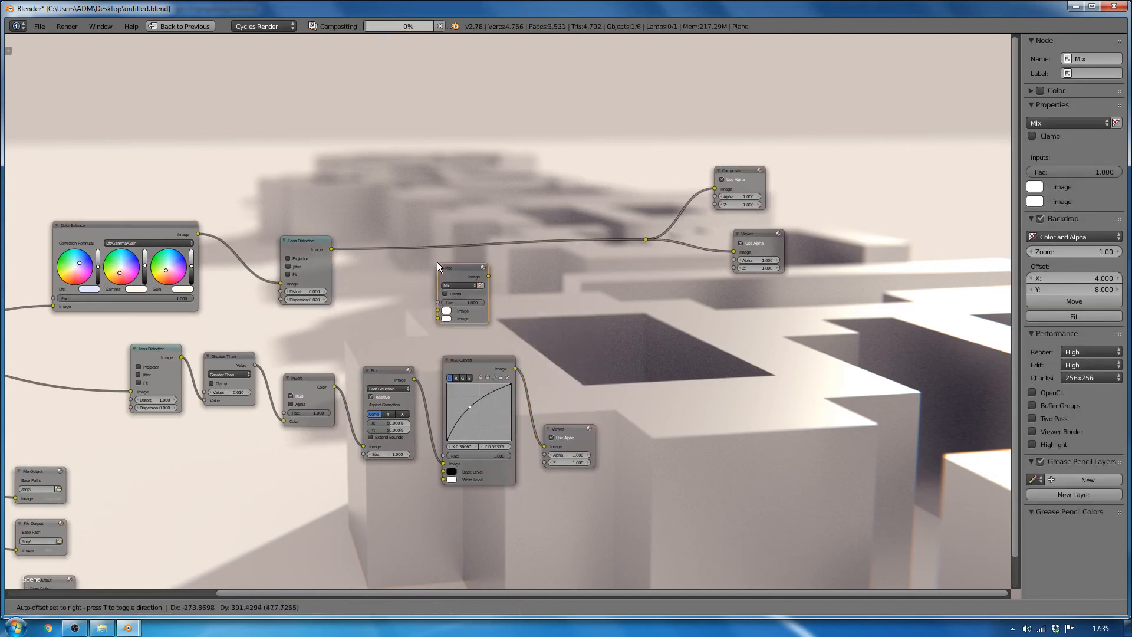
{"action": "left_click", "coordinate": [549, 217]}
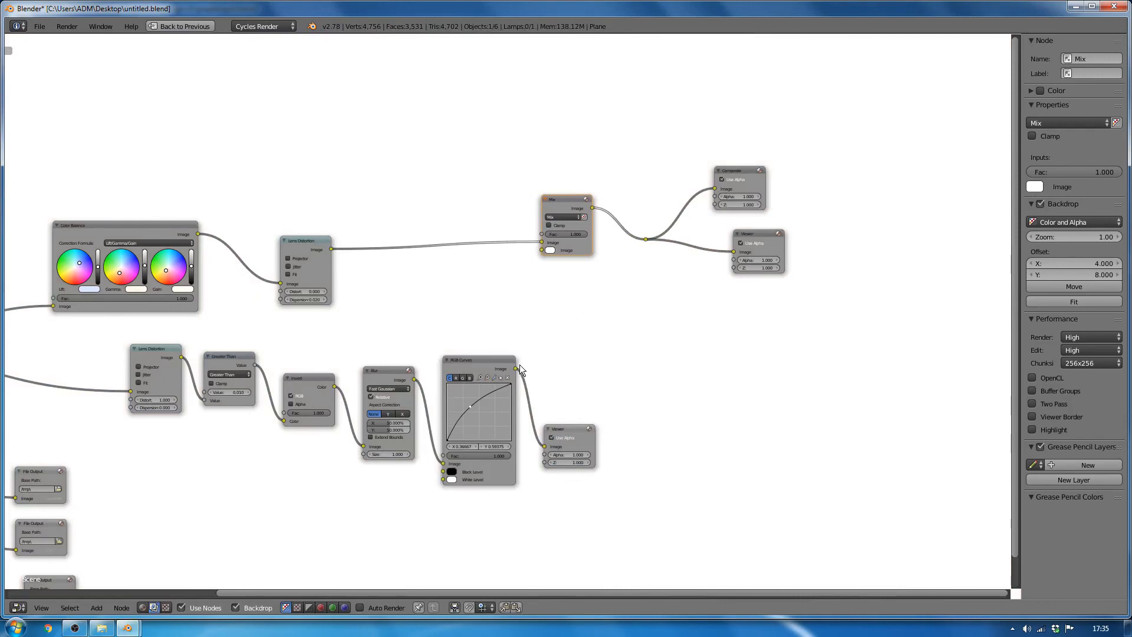
{"action": "left_click_drag", "start_coordinate": [517, 368], "coordinate": [544, 251]}
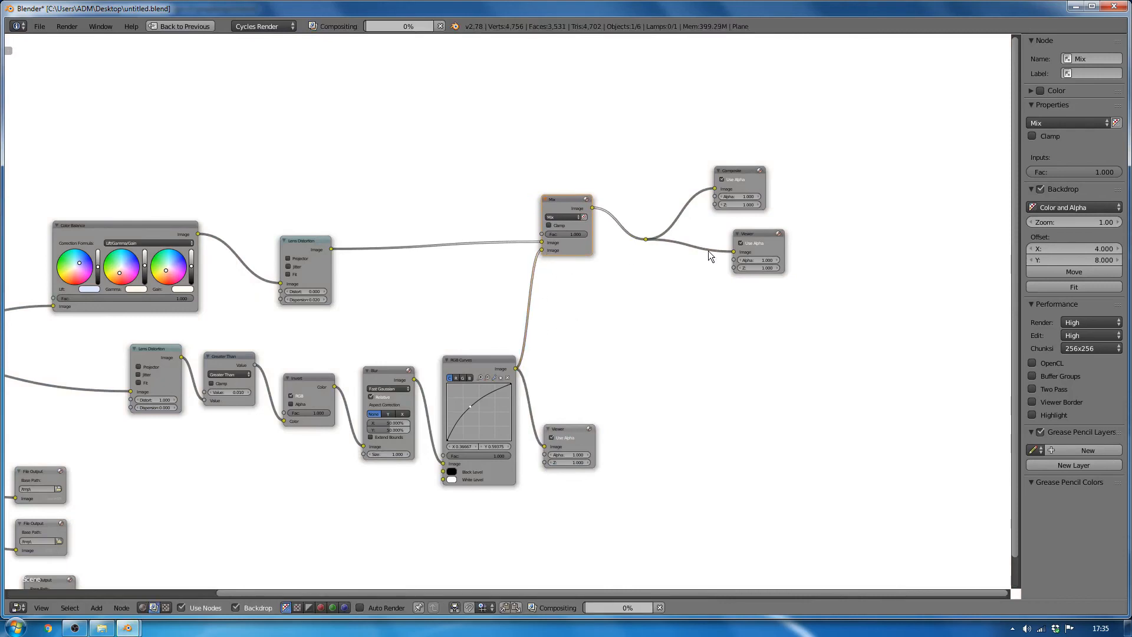
- Set the Mix node's blend mode to Multiply
{"action": "key", "text": "Home"}
{"action": "scroll", "coordinate": [629, 252], "scroll_direction": "up", "scroll_amount": 5}
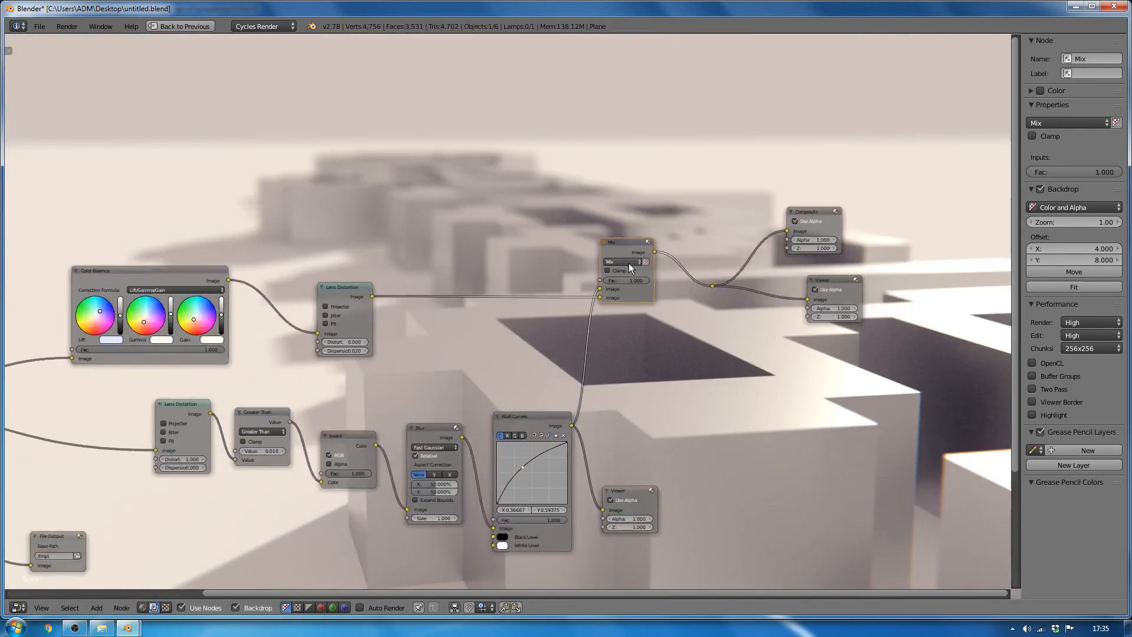
{"action": "left_click", "coordinate": [629, 263]}
{"action": "left_click", "coordinate": [612, 233]}
{"action": "mouse_move", "coordinate": [597, 291]}
{"action": "left_mouse_down"}
{"action": "mouse_move", "coordinate": [597, 304]}
{"action": "mouse_move", "coordinate": [597, 291]}
{"action": "left_mouse_up"}
- Insert a Glare node between the upper Lens Distortion and Multiply nodes, and set its type to Fog Glow
{"action": "key", "text": "shift+a"}
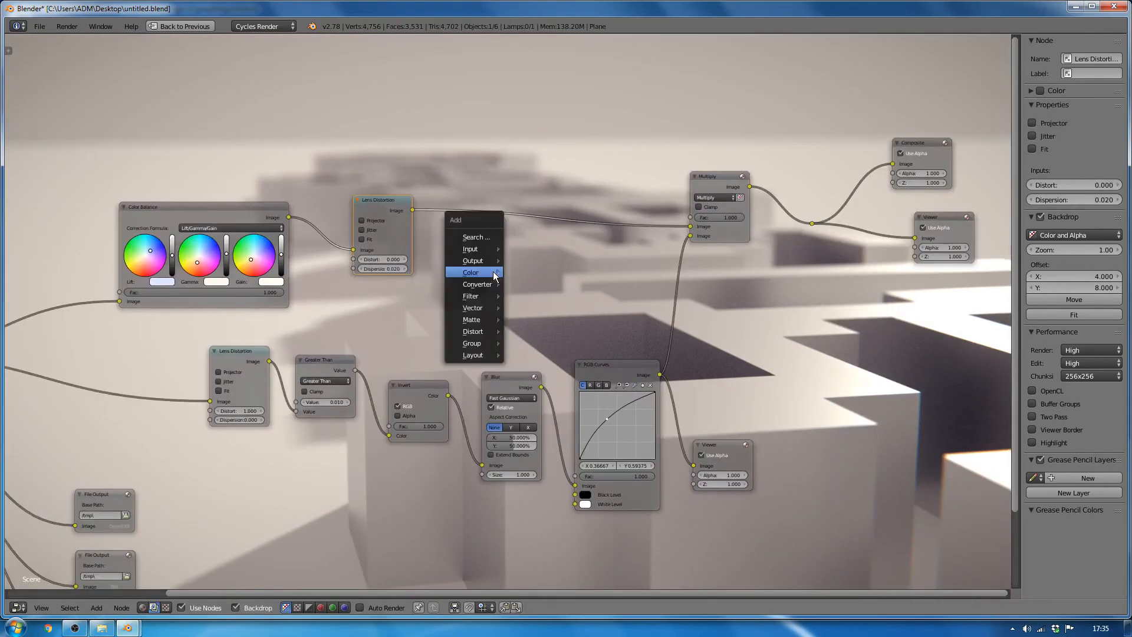
{"action": "mouse_move", "coordinate": [491, 297]}
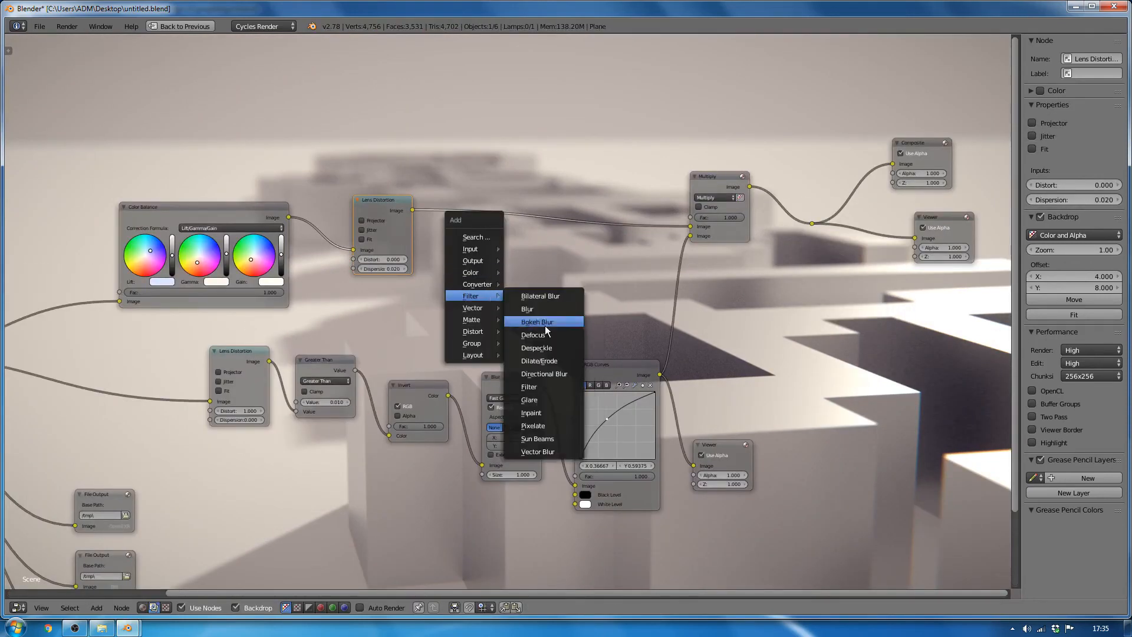
{"action": "left_click", "coordinate": [543, 398]}
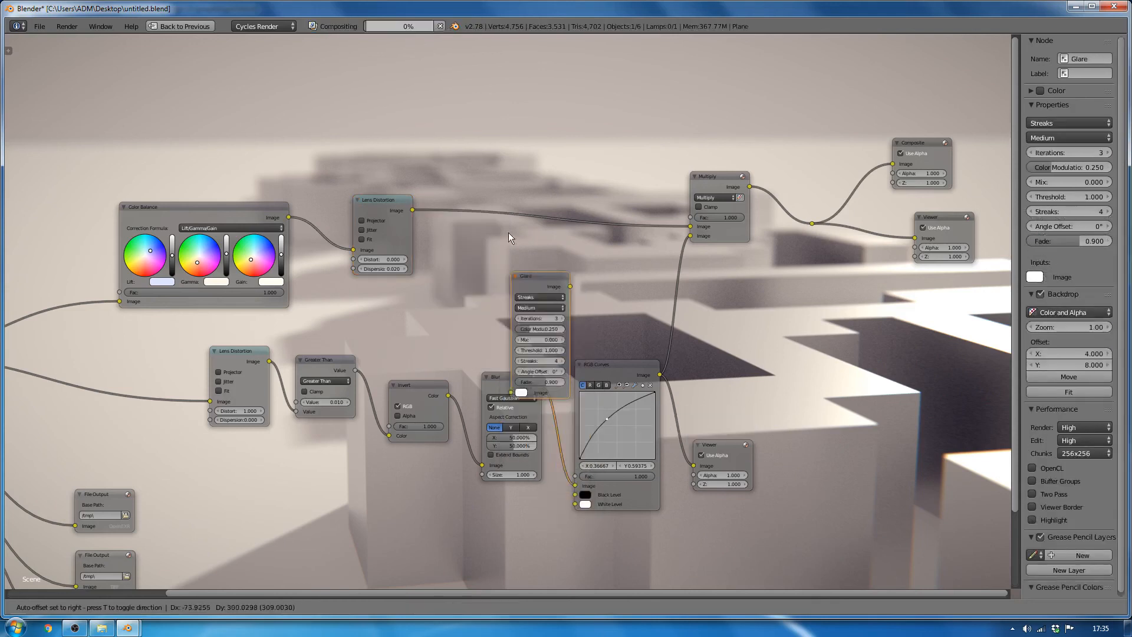
{"action": "left_click", "coordinate": [505, 186]}
{"action": "left_click", "coordinate": [534, 207]}
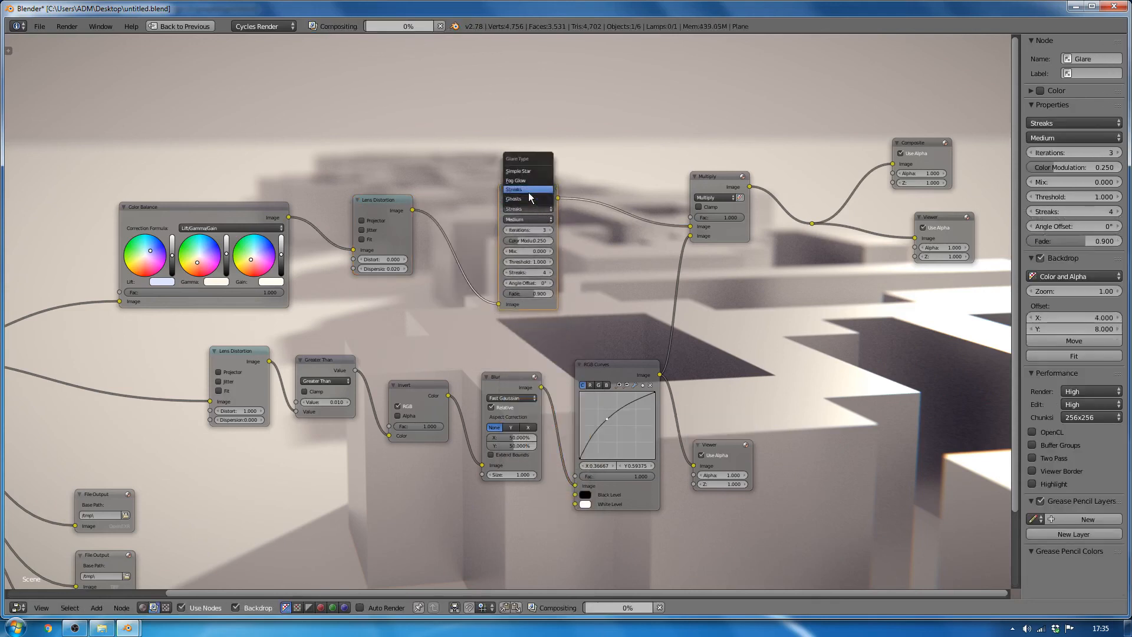
{"action": "left_click", "coordinate": [526, 180]}
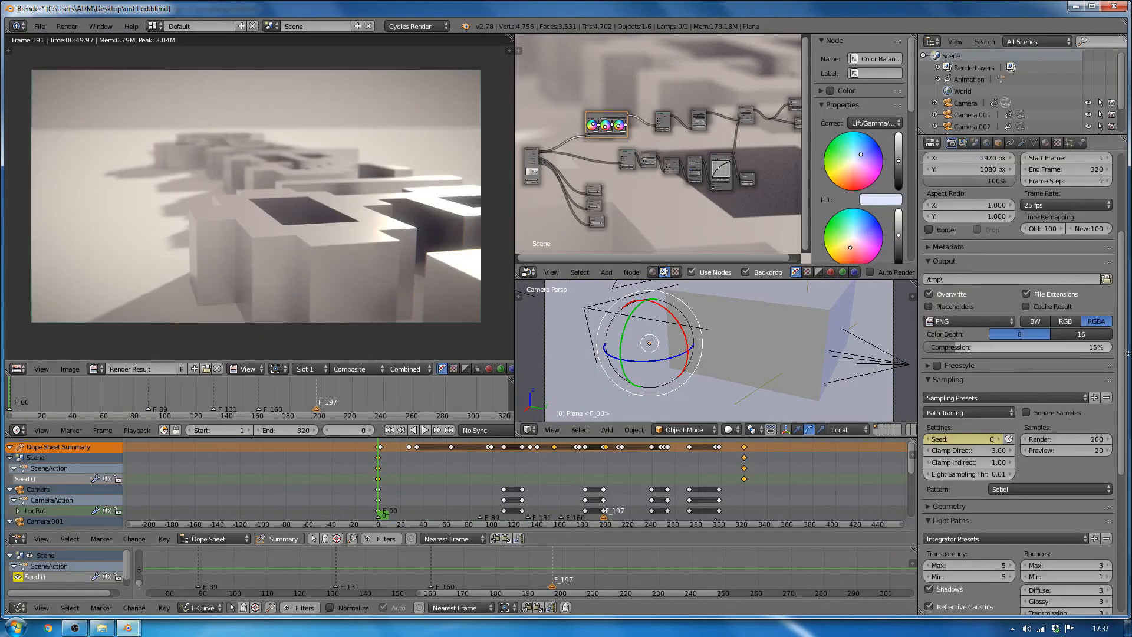
- Set the render samples to 800
{"action": "scroll", "coordinate": [1018, 193], "scroll_direction": "up", "scroll_amount": 5}
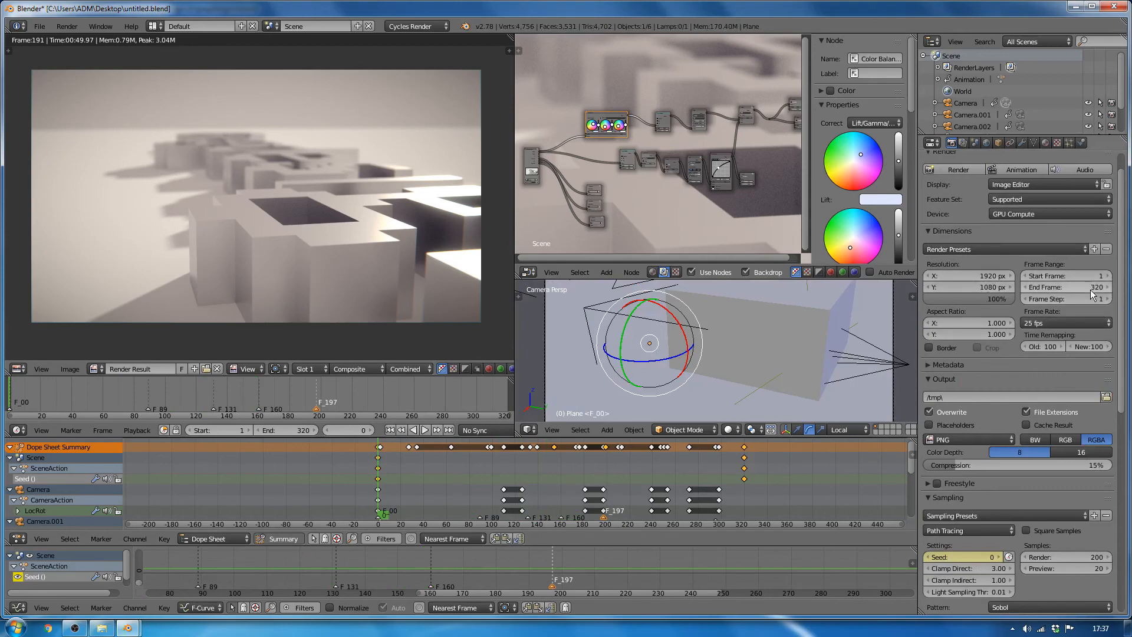
{"action": "scroll", "coordinate": [999, 391], "scroll_direction": "down", "scroll_amount": 5}
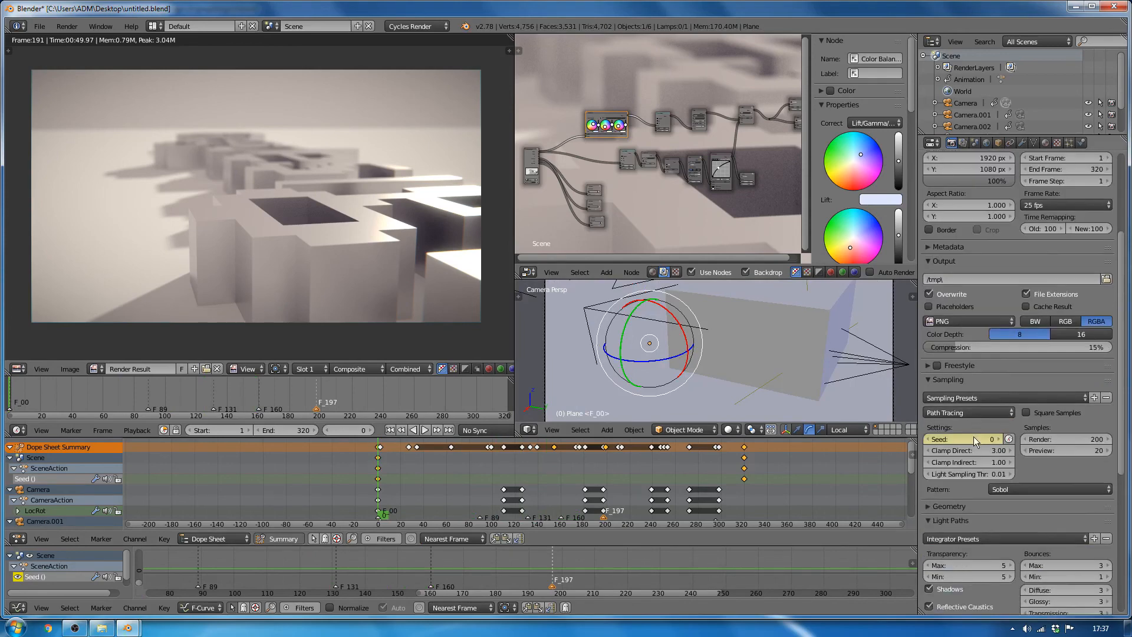
{"action": "left_click", "coordinate": [1084, 439]}
{"action": "type", "text": "800"}
{"action": "key", "text": "Return"}
- Check the remaining render settings, and browse for the output path to the render folder inside the Desktop's logo3d gregdesign ch folder
{"action": "scroll", "coordinate": [1082, 439], "scroll_direction": "down", "scroll_amount": 7}
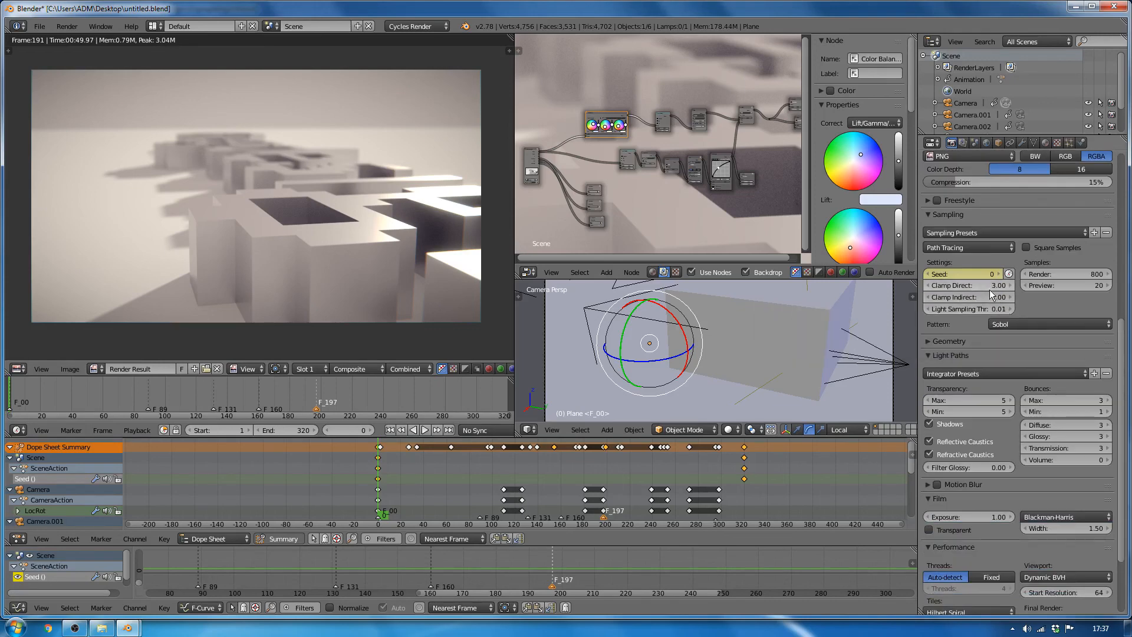
{"action": "scroll", "coordinate": [988, 285], "scroll_direction": "down", "scroll_amount": 4}
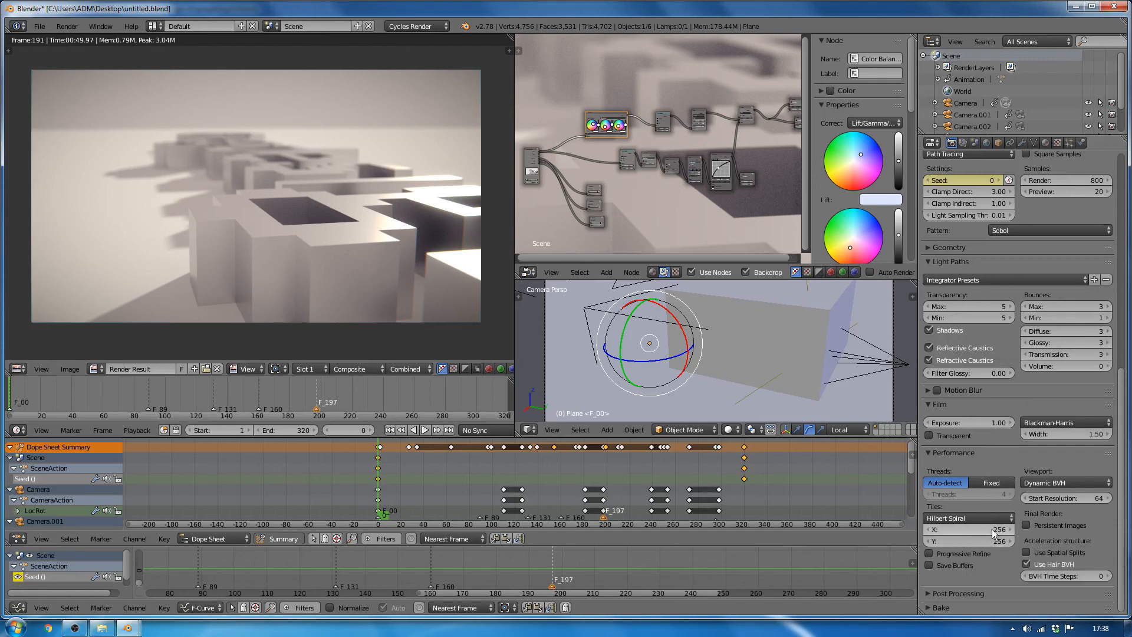
{"action": "scroll", "coordinate": [1043, 528], "scroll_direction": "up", "scroll_amount": 15}
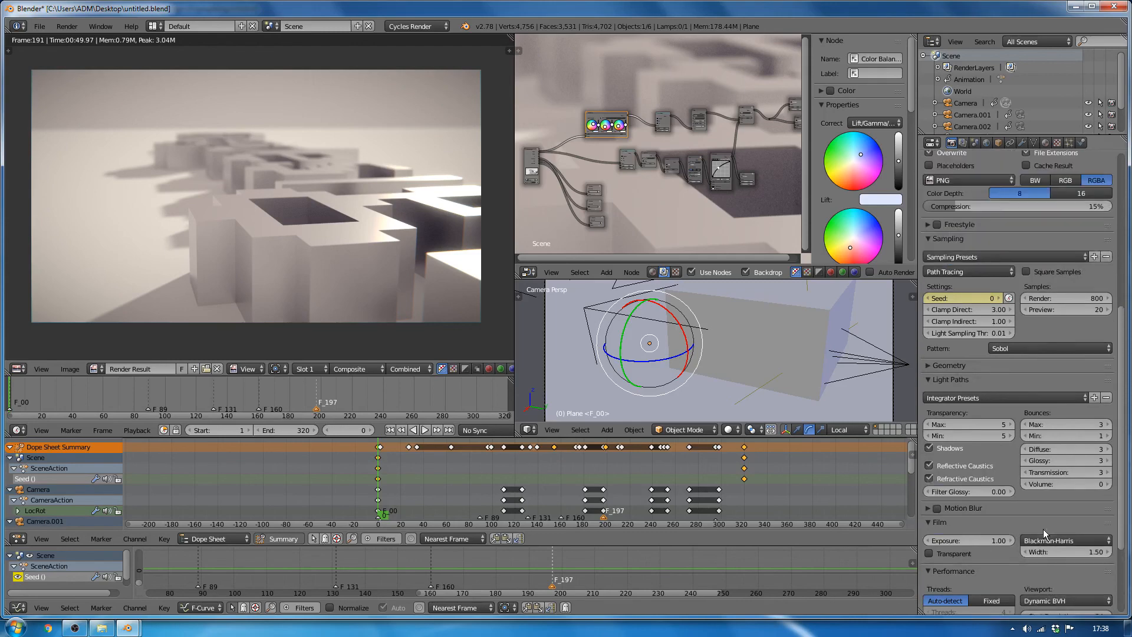
{"action": "scroll", "coordinate": [1006, 426], "scroll_direction": "up", "scroll_amount": 2}
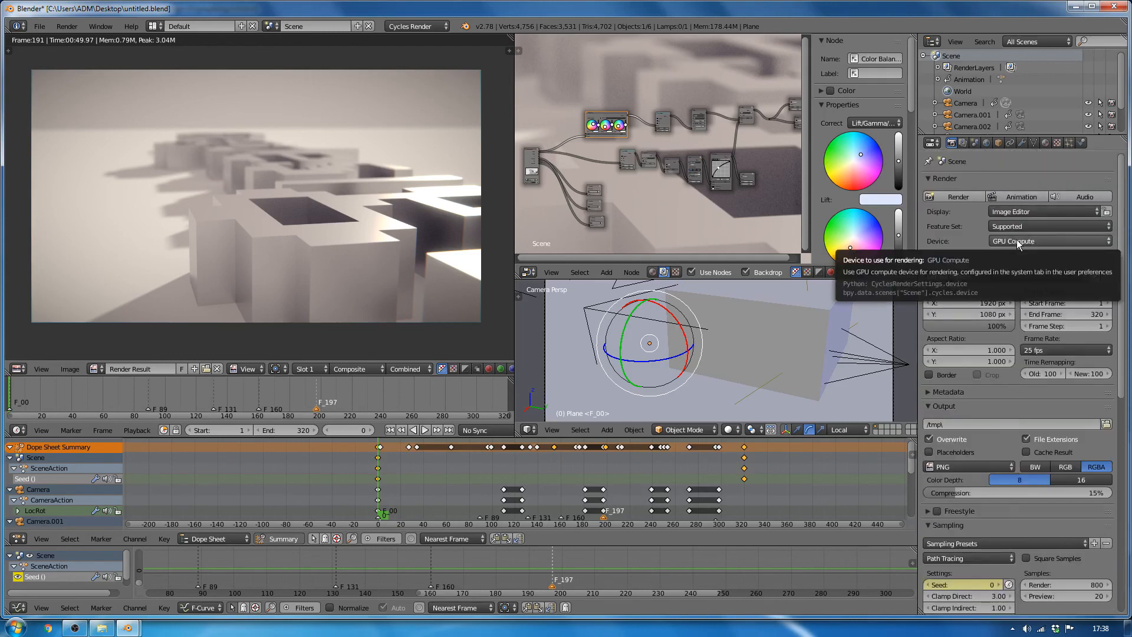
{"action": "left_click", "coordinate": [1106, 425]}
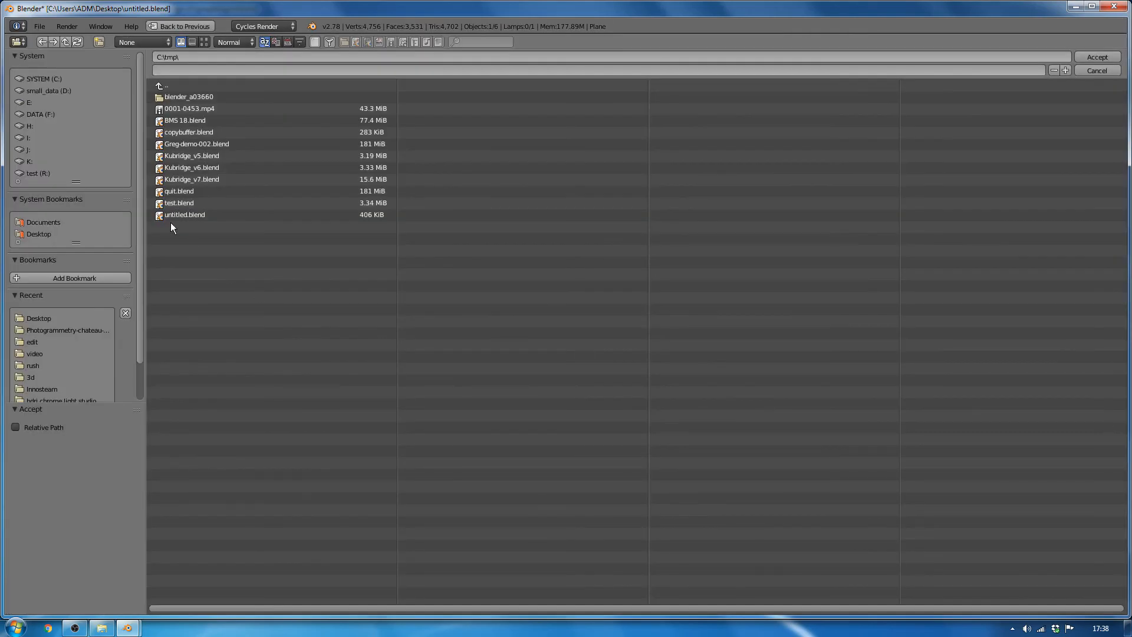
{"action": "left_click", "coordinate": [33, 234]}
{"action": "left_click", "coordinate": [196, 108]}
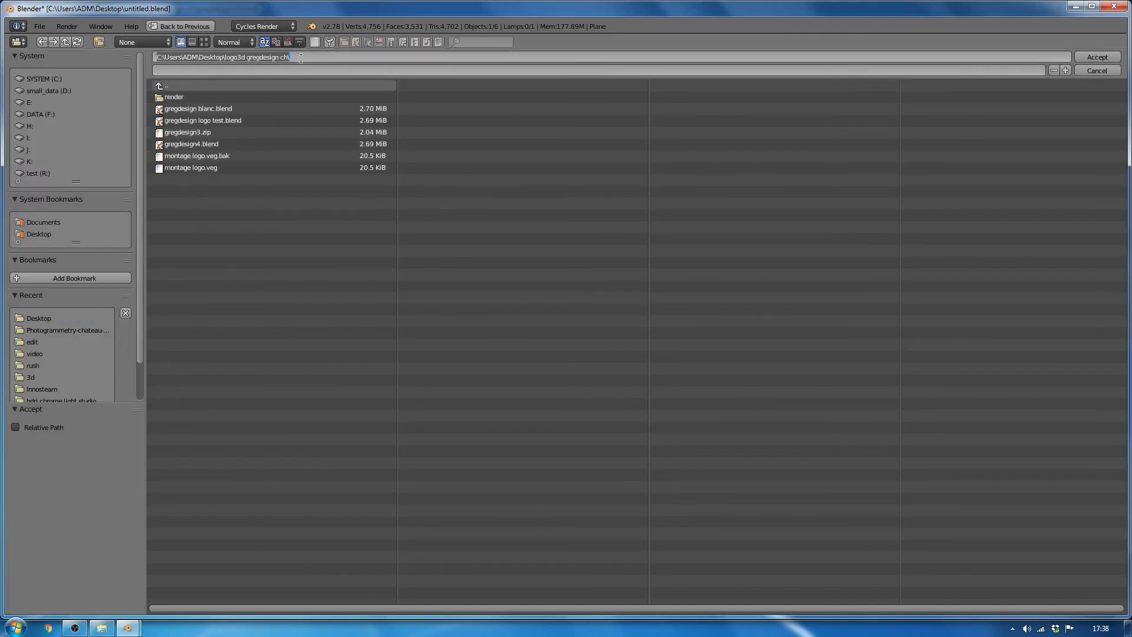
{"action": "left_click", "coordinate": [308, 58]}
{"action": "type", "text": "render"}
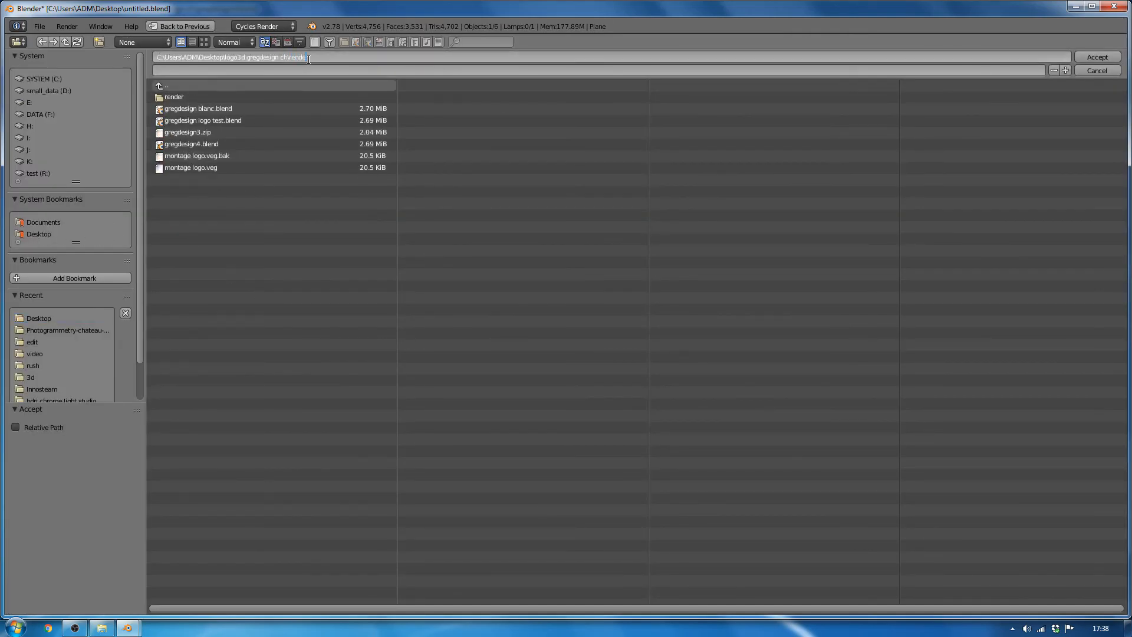
{"action": "key", "text": "Return"}
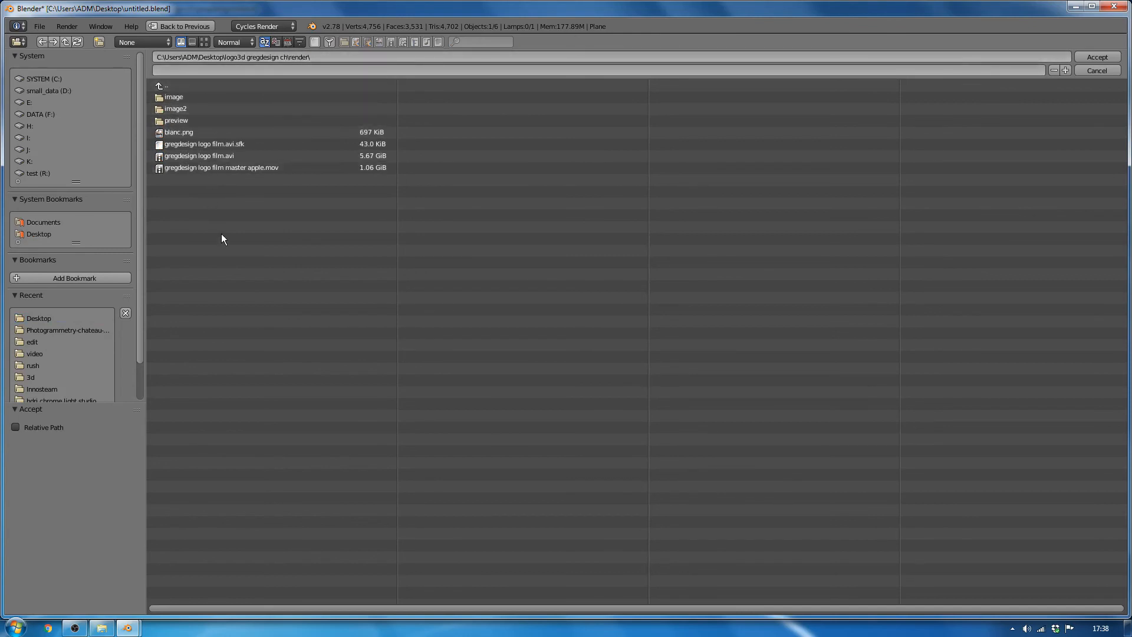
- Create a test directory inside the render folder and accept it as the output path with the file name img
{"action": "left_click", "coordinate": [329, 56]}
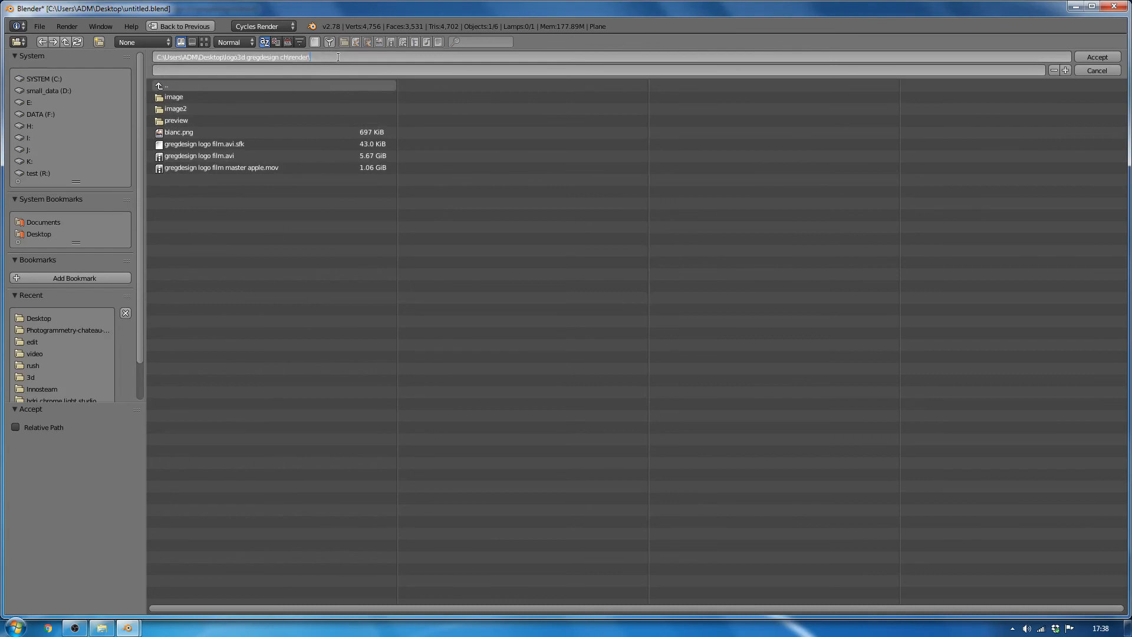
{"action": "type", "text": "test"}
{"action": "key", "text": "Return"}
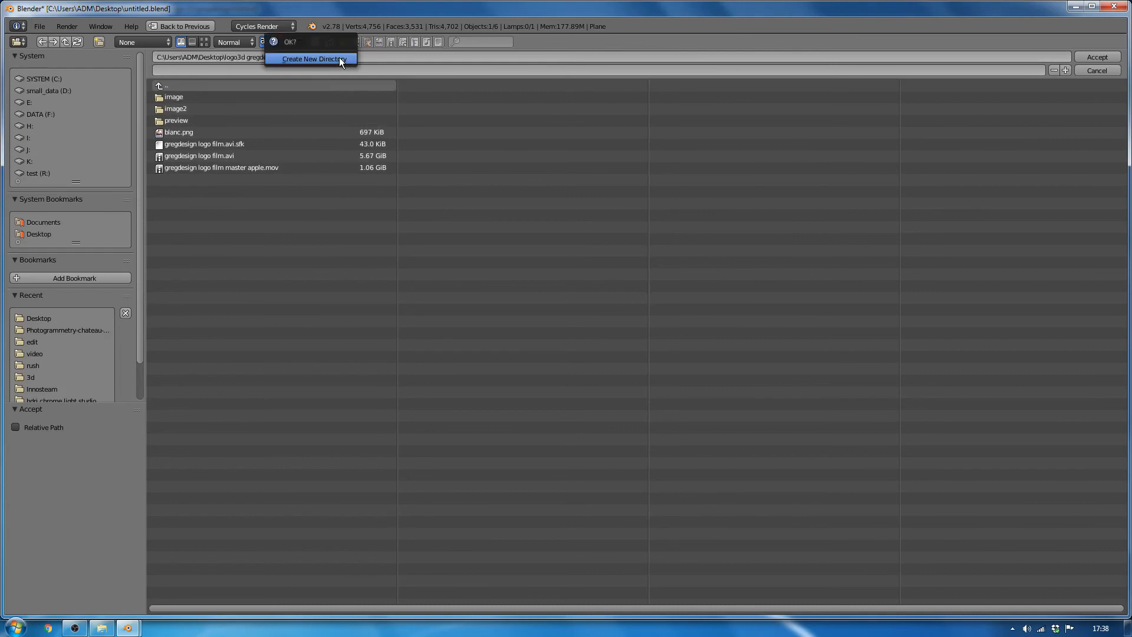
{"action": "left_click", "coordinate": [339, 58]}
{"action": "left_click", "coordinate": [326, 70]}
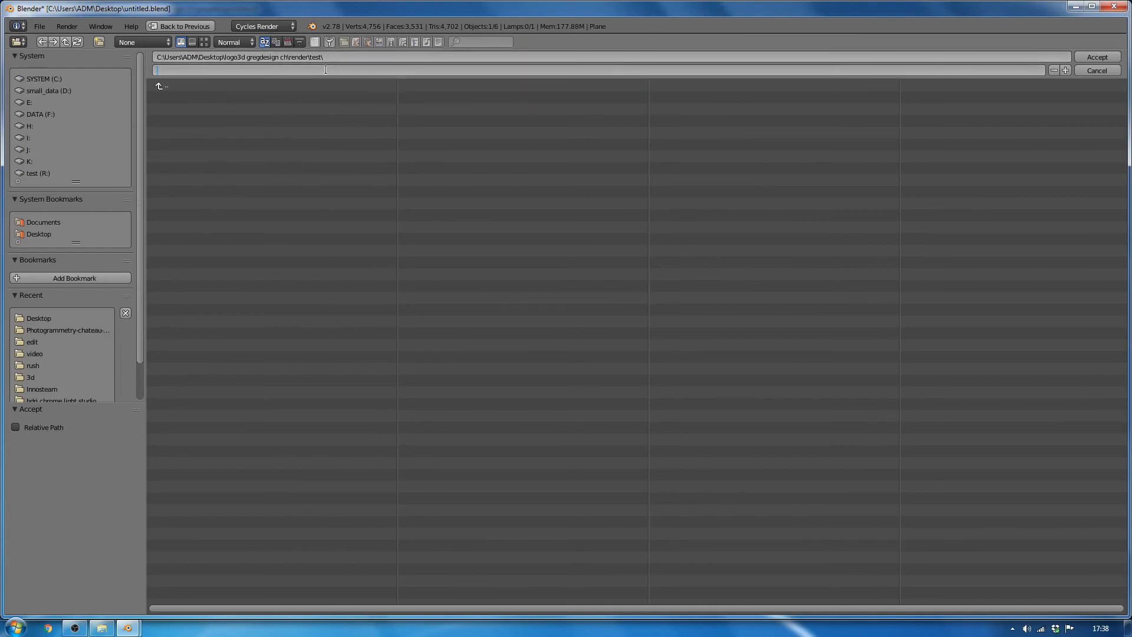
{"action": "type", "text": "img"}
{"action": "key", "text": "Return"}
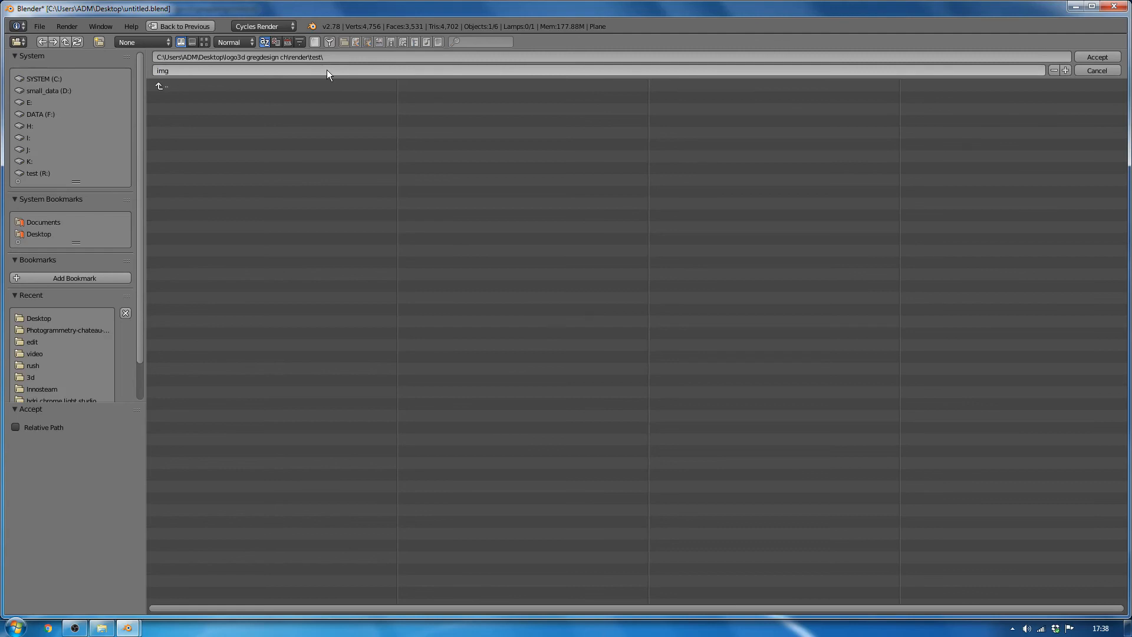
{"action": "key", "text": "Return"}
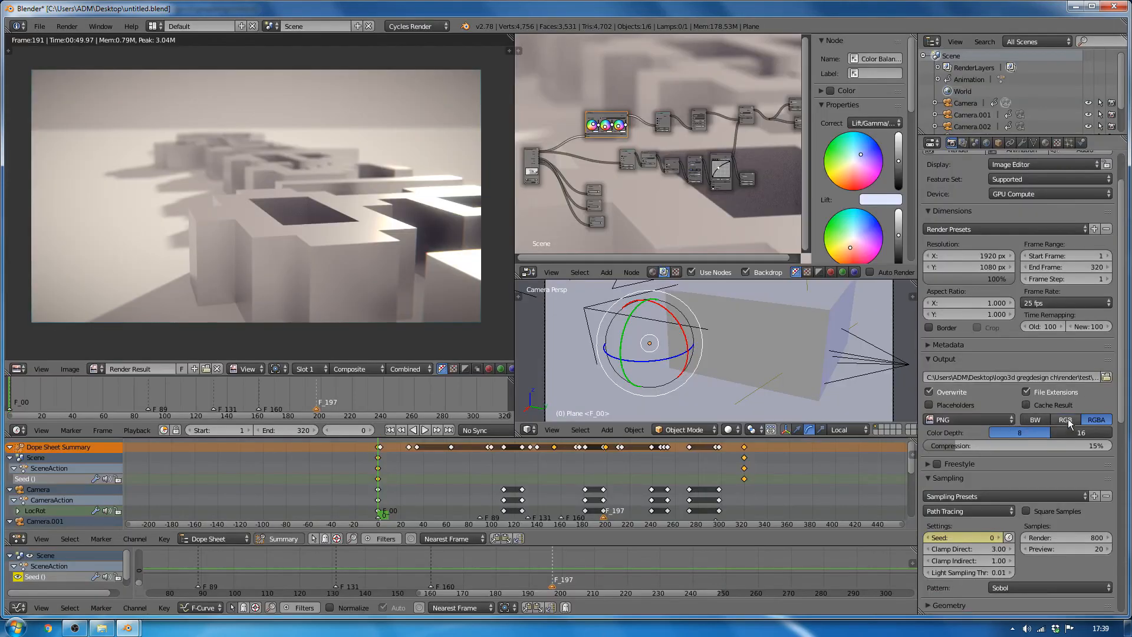
- Set the PNG output's colour mode to RGB and start rendering the animation
{"action": "left_click", "coordinate": [1067, 419]}
{"action": "scroll", "coordinate": [1024, 458], "scroll_direction": "up", "scroll_amount": 2}
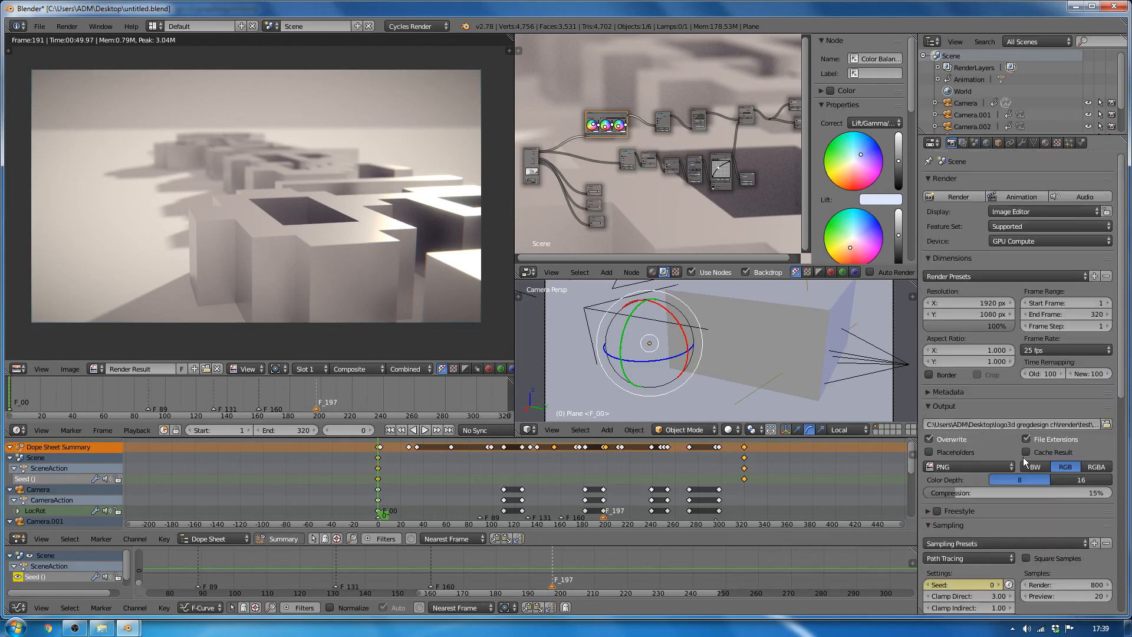
{"action": "left_click", "coordinate": [1020, 197]}
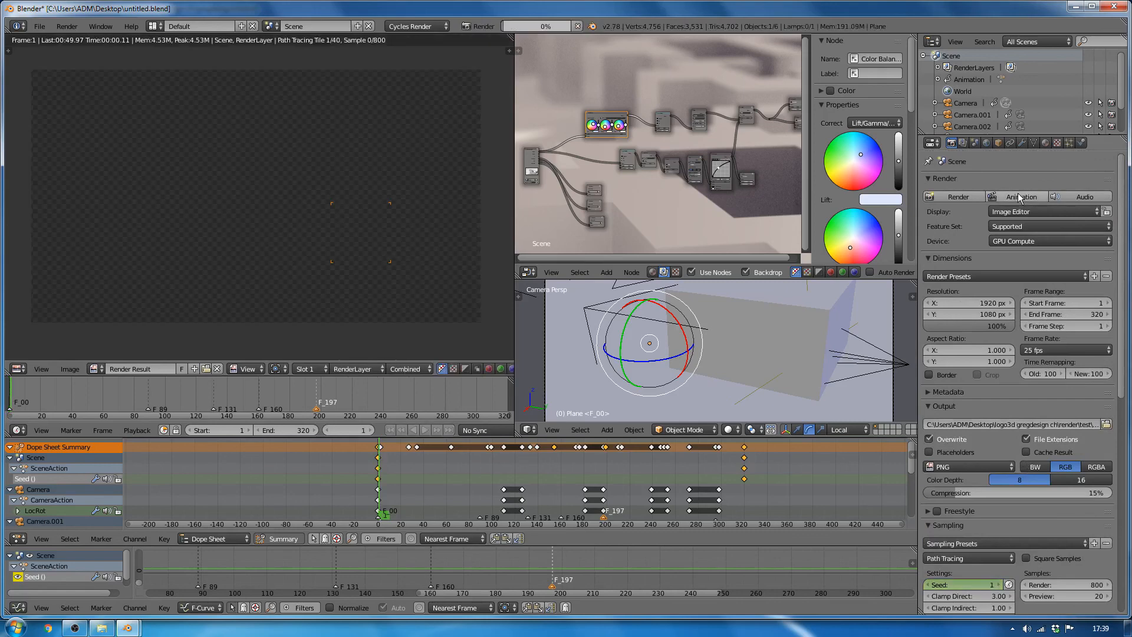